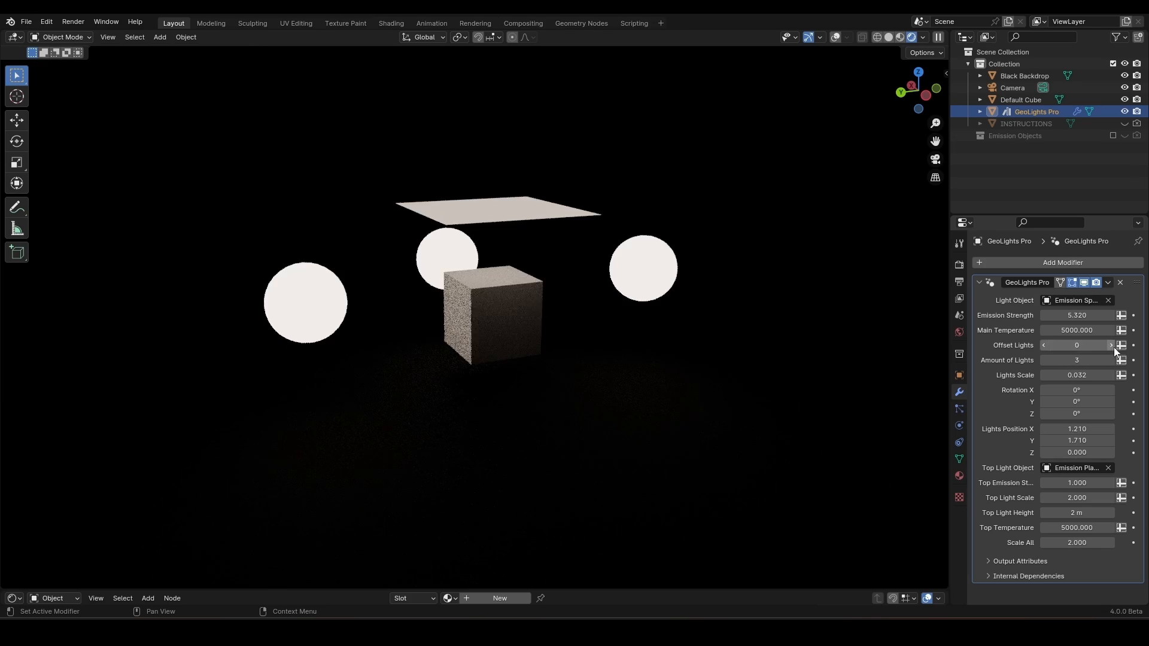
pyautogui.click(1112, 346)
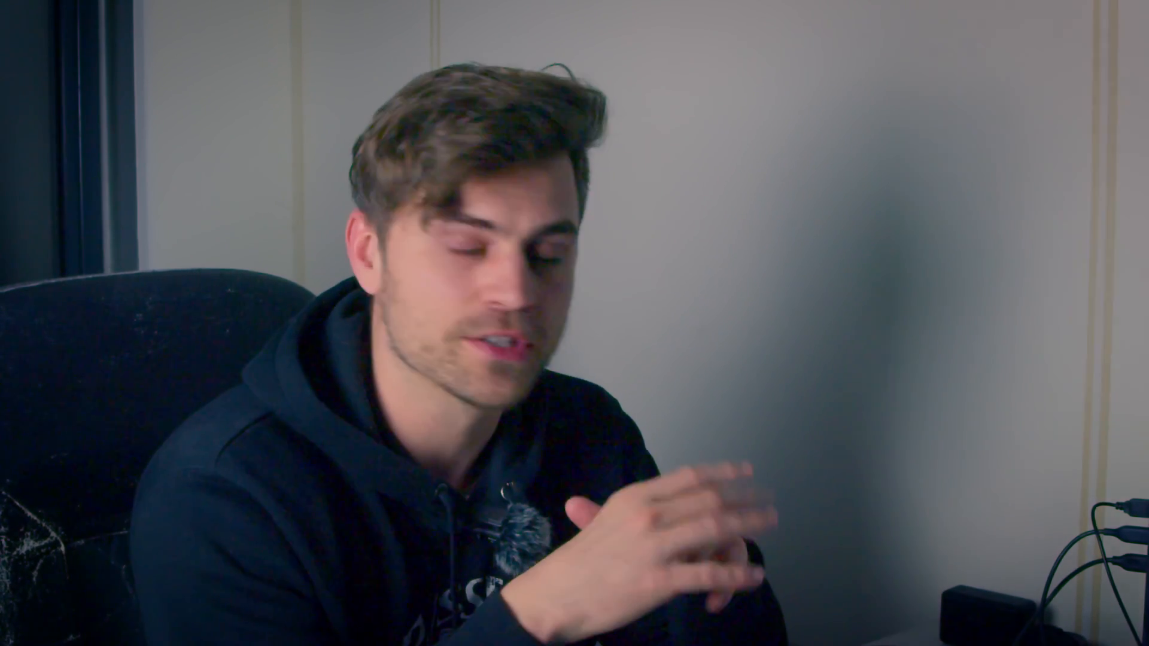
# Delete the default cube and light, and add a plane to the scene
pyautogui.moveTo(653, 199); pyautogui.dragTo(483, 300)
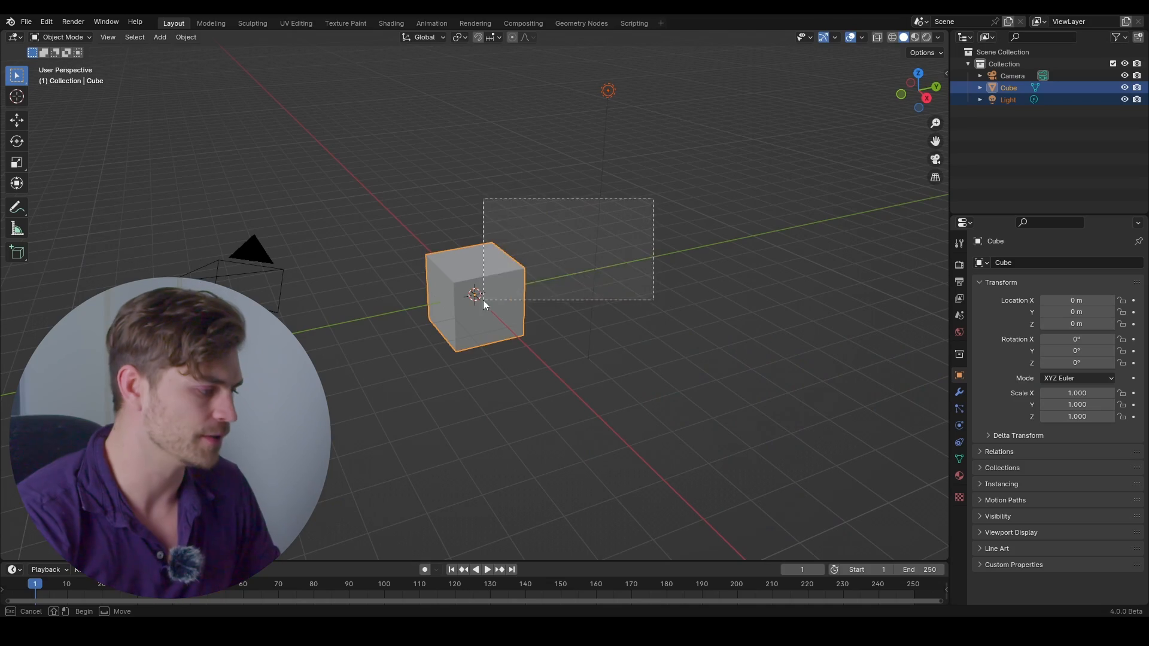
pyautogui.press('x')
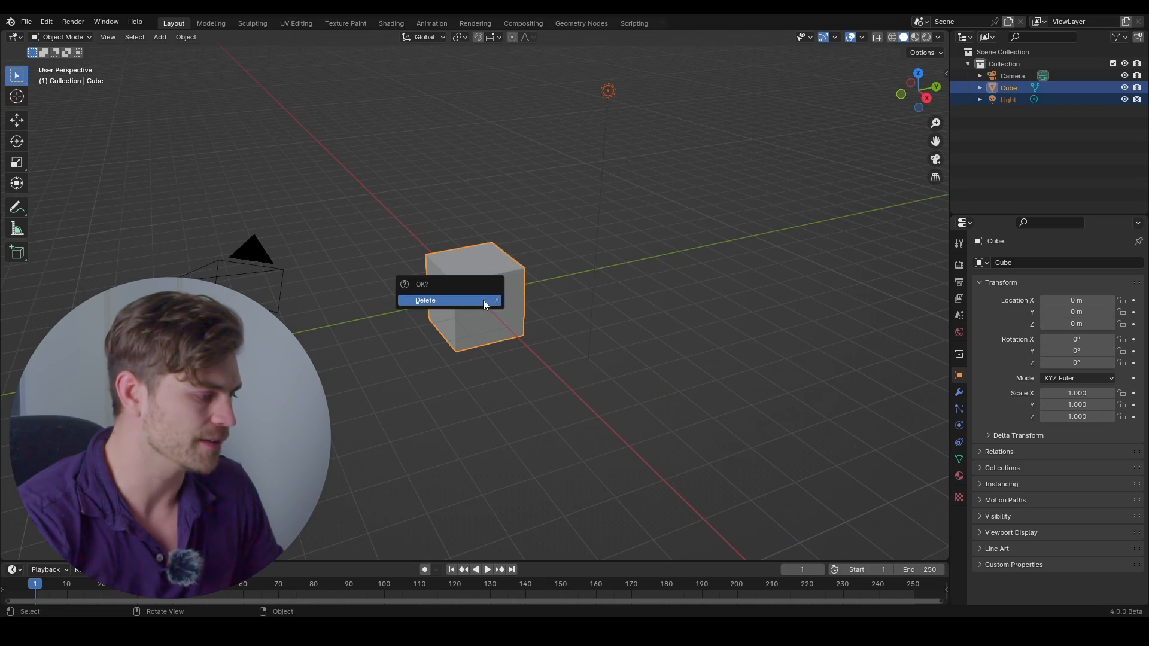
pyautogui.click(483, 300)
pyautogui.hotkey('shift', 'a')
pyautogui.moveTo(483, 300)
pyautogui.click(540, 301)
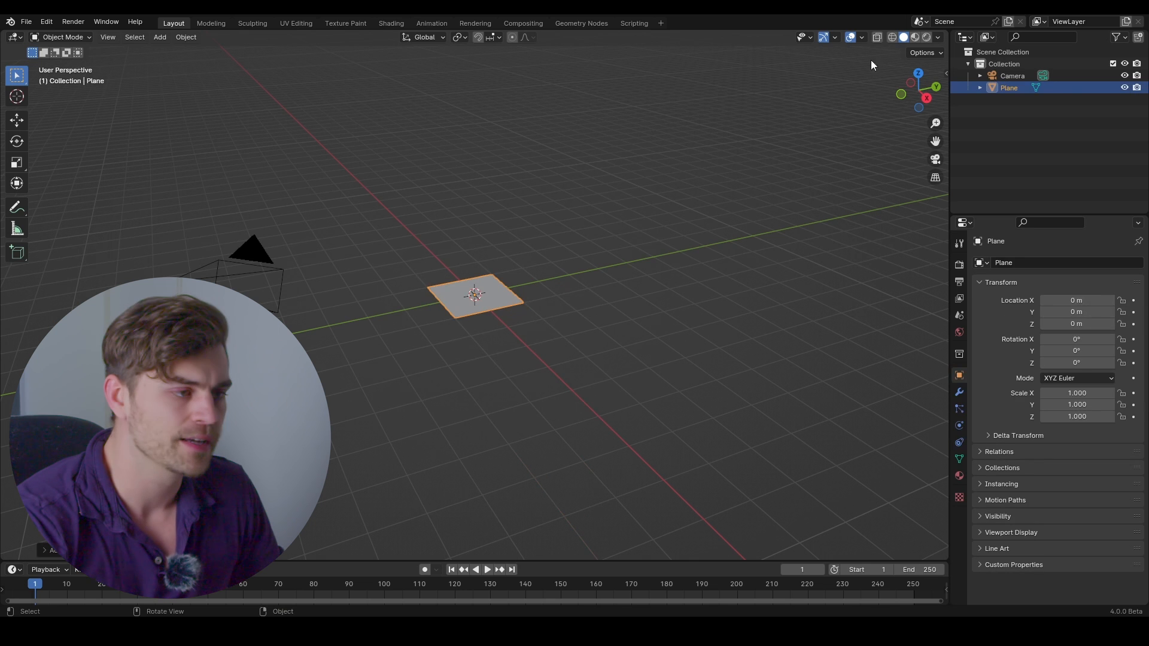
# Split the 3D viewport vertically, turn the new area into a Geometry Node Editor and hide its sidebar
pyautogui.moveTo(925, 29); pyautogui.dragTo(483, 120)
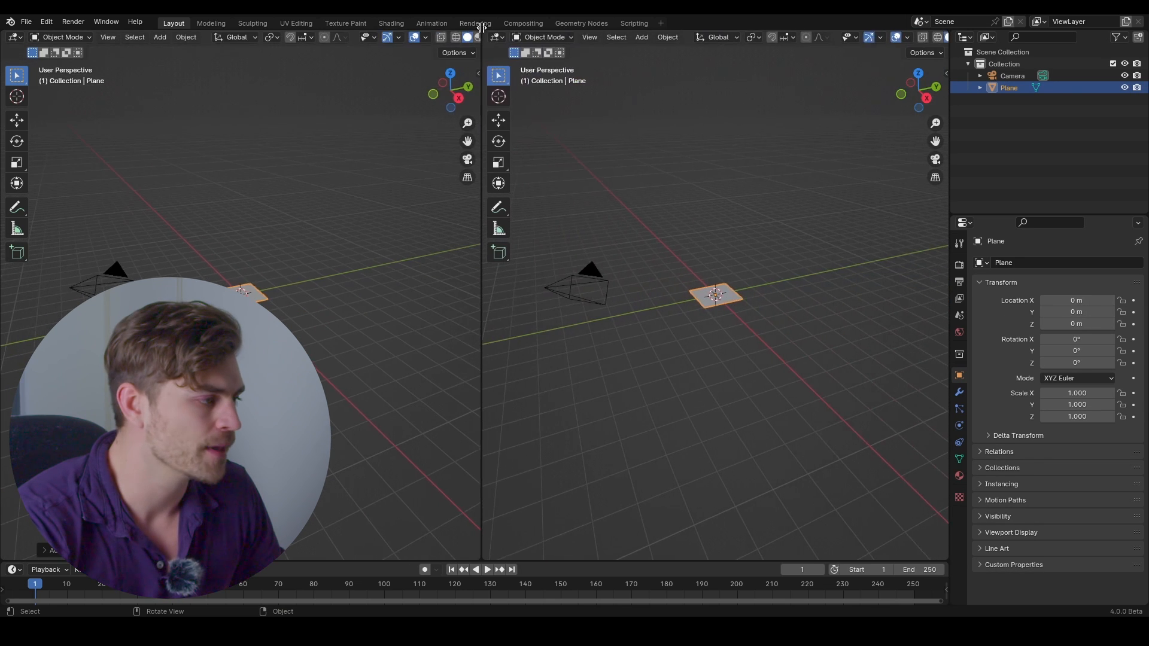
pyautogui.click(497, 37)
pyautogui.click(563, 148)
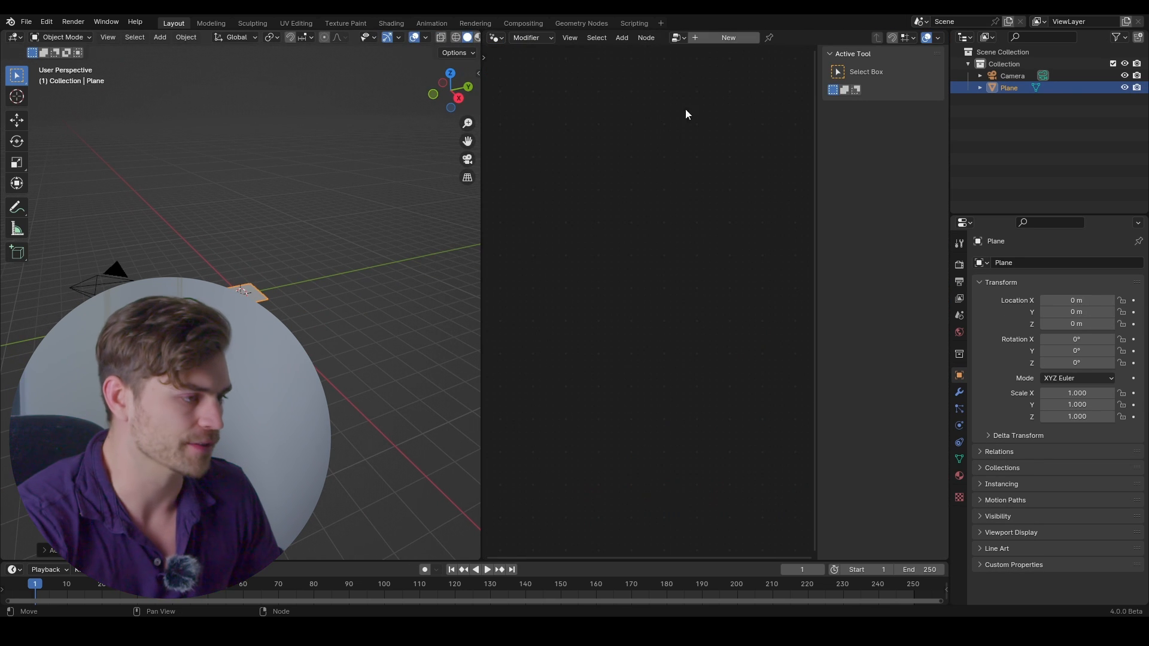
pyautogui.press('n')
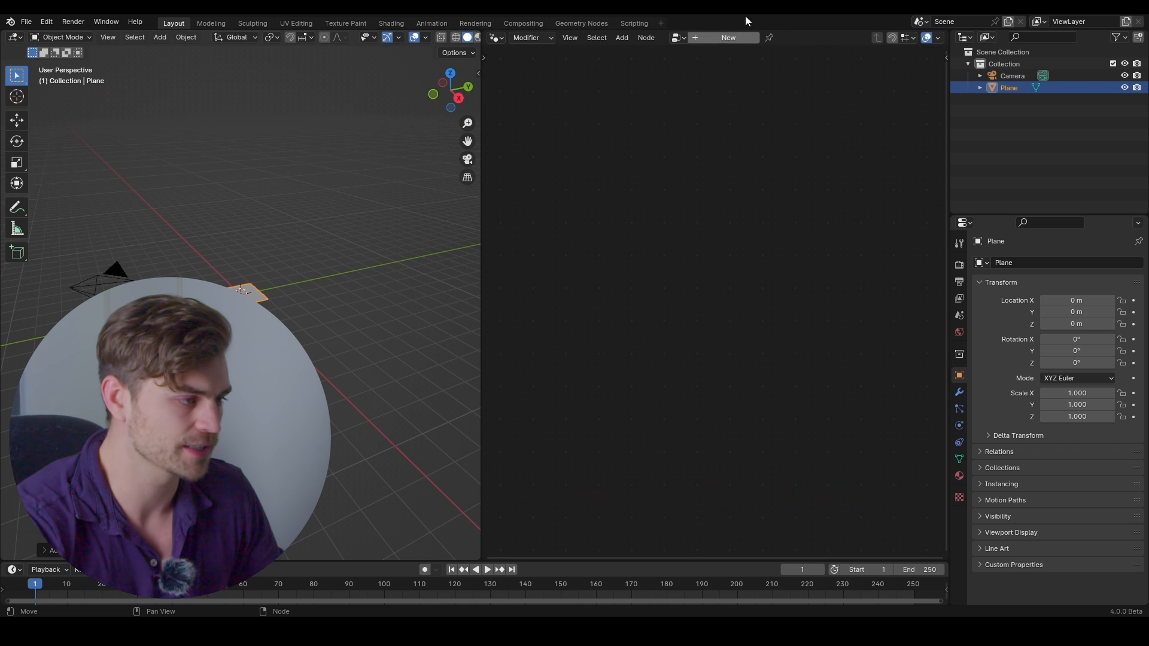
# Create a new geometry node tree on the plane and move the Group Input node farther from the Group Output
pyautogui.click(727, 37)
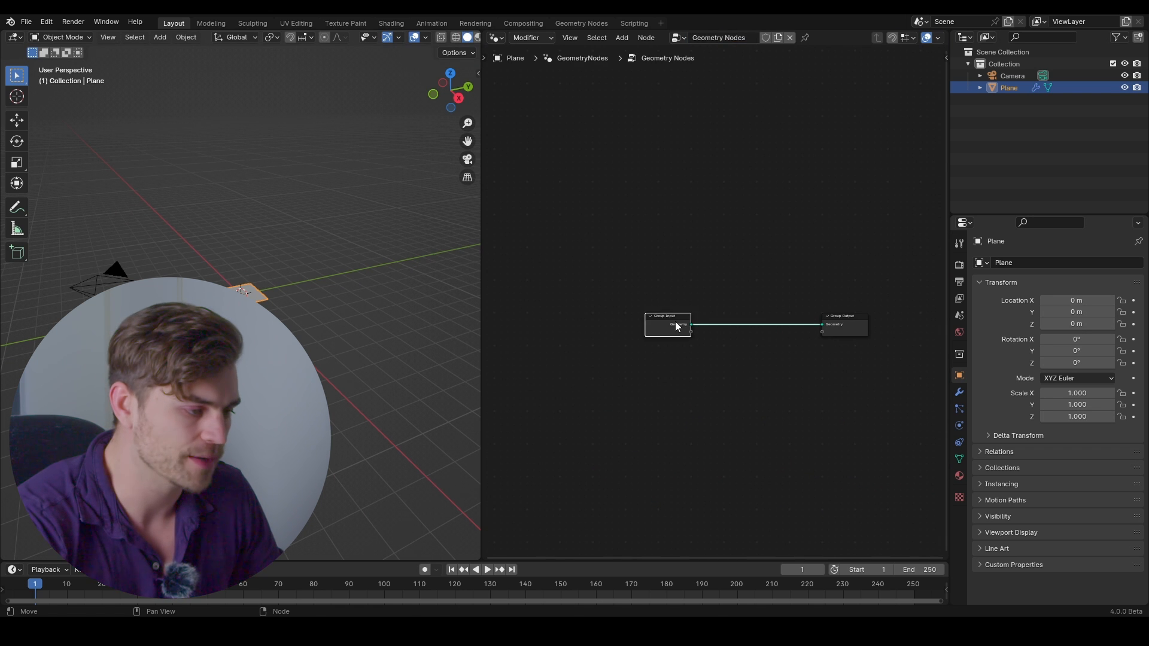
pyautogui.moveTo(675, 321); pyautogui.dragTo(557, 312)
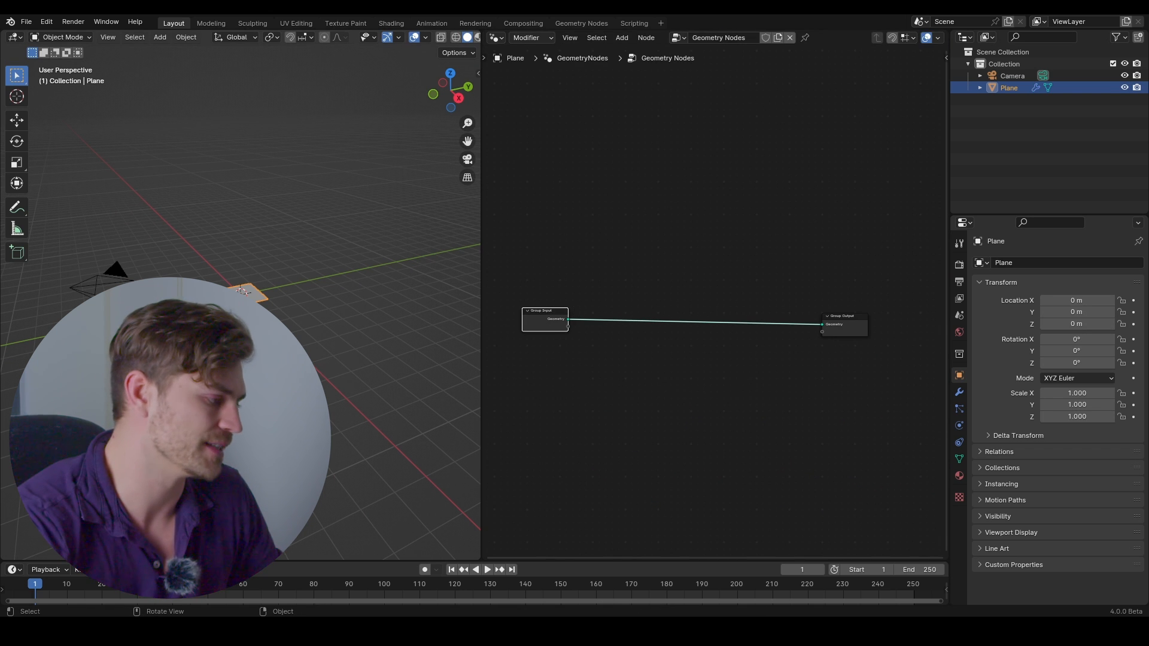
pyautogui.moveTo(515, 330); pyautogui.dragTo(550, 319, button='middle')
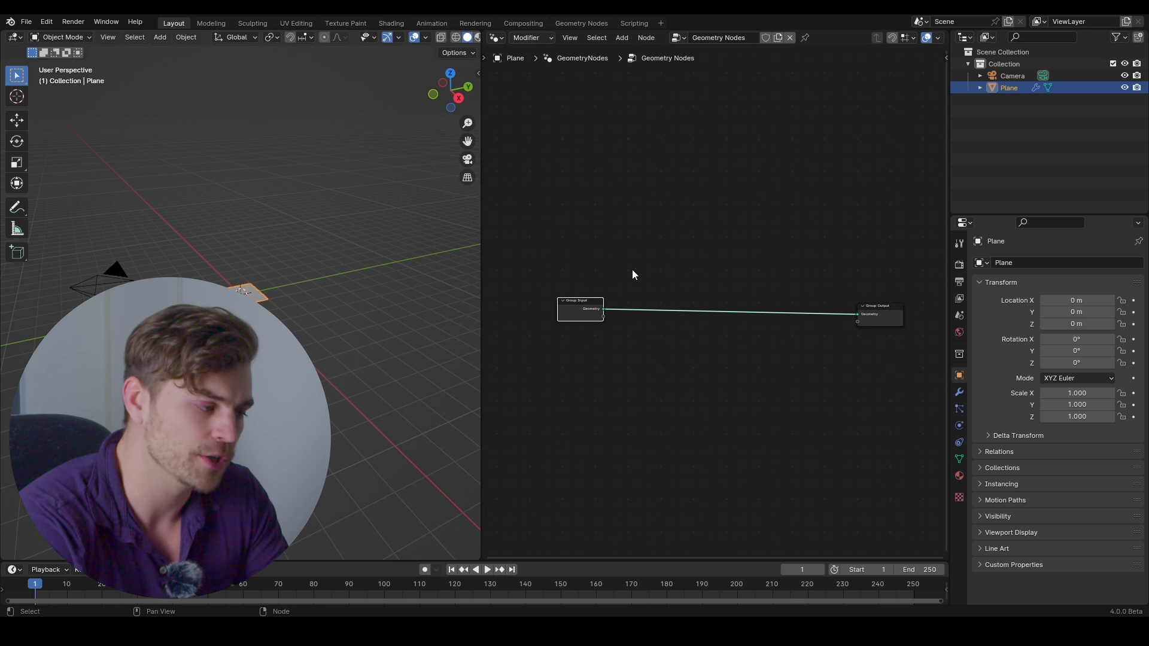
# Annotate the node editor with a sketched grid, circled points and an arrow from an oval, and erase the drawing
pyautogui.press('t')
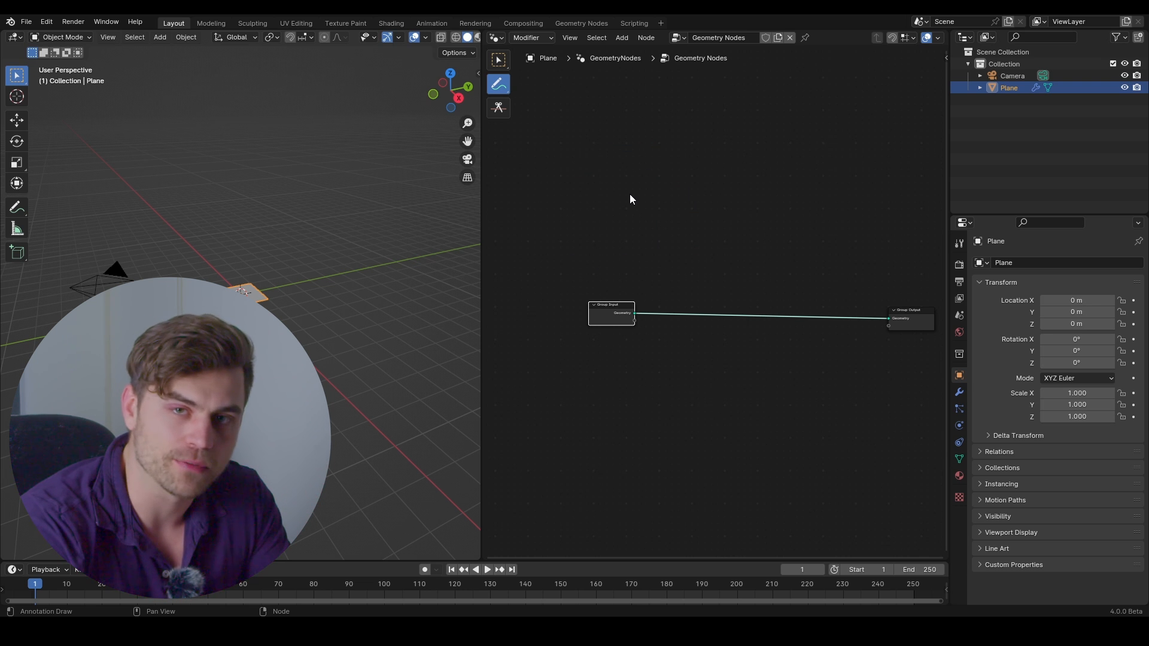
pyautogui.moveTo(565, 166)
pyautogui.mouseDown()
pyautogui.moveTo(561, 257)
pyautogui.moveTo(627, 265)
pyautogui.mouseUp()
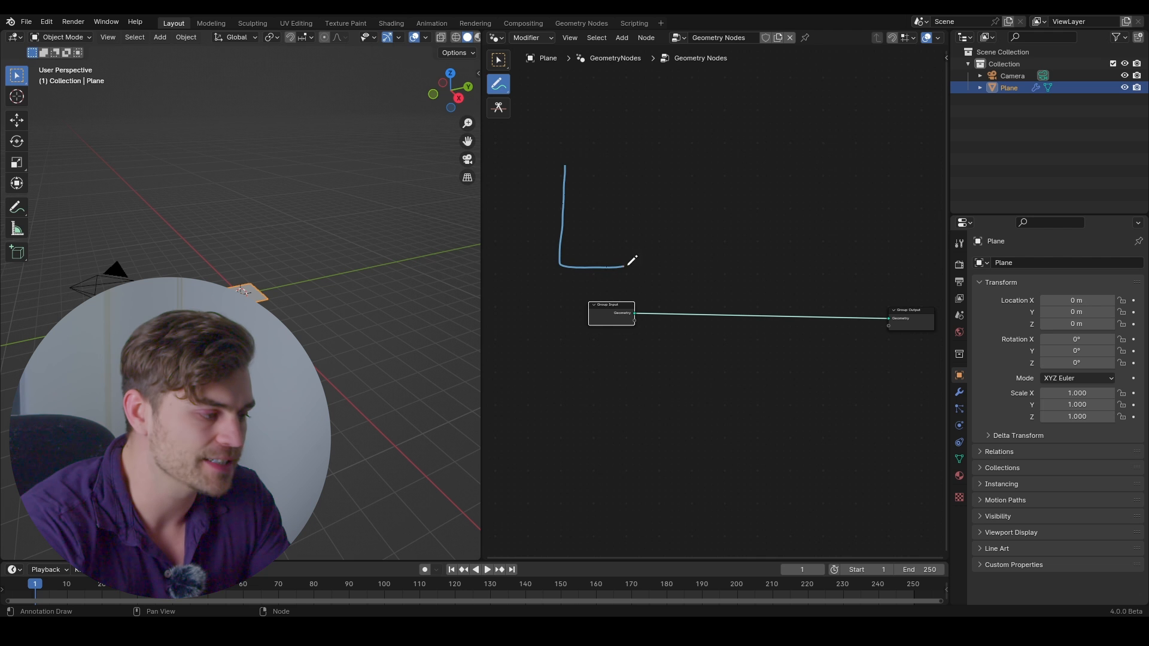
pyautogui.moveTo(582, 162); pyautogui.dragTo(565, 162)
pyautogui.moveTo(601, 162); pyautogui.dragTo(600, 238)
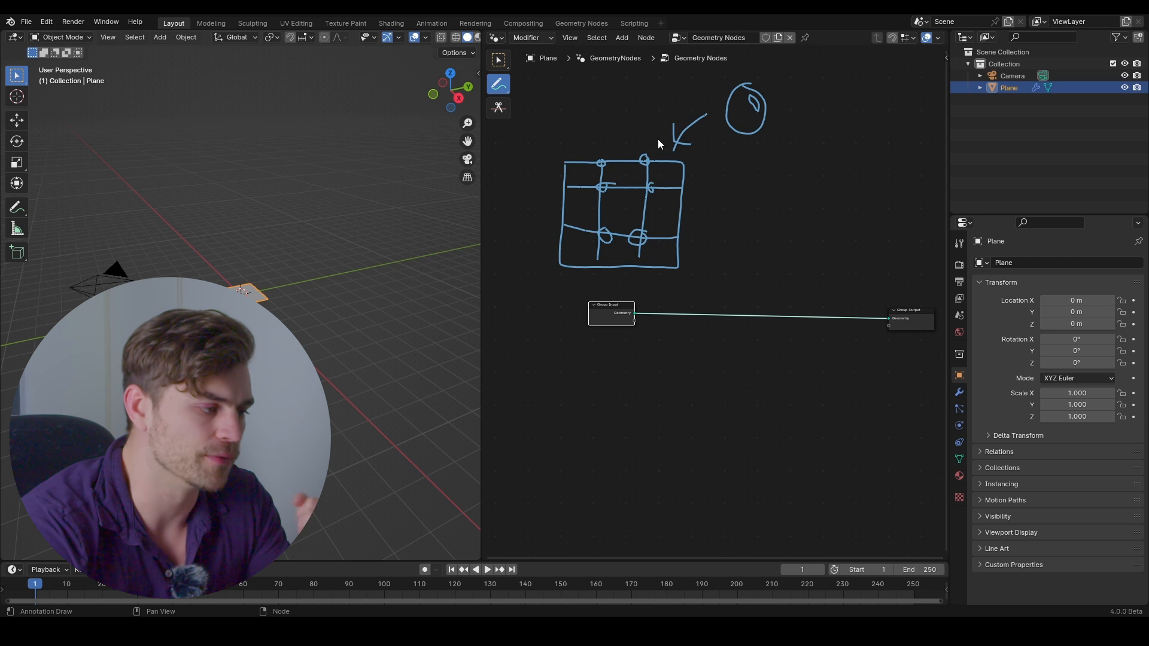
pyautogui.moveTo(653, 179); pyautogui.dragTo(672, 207, button='middle')
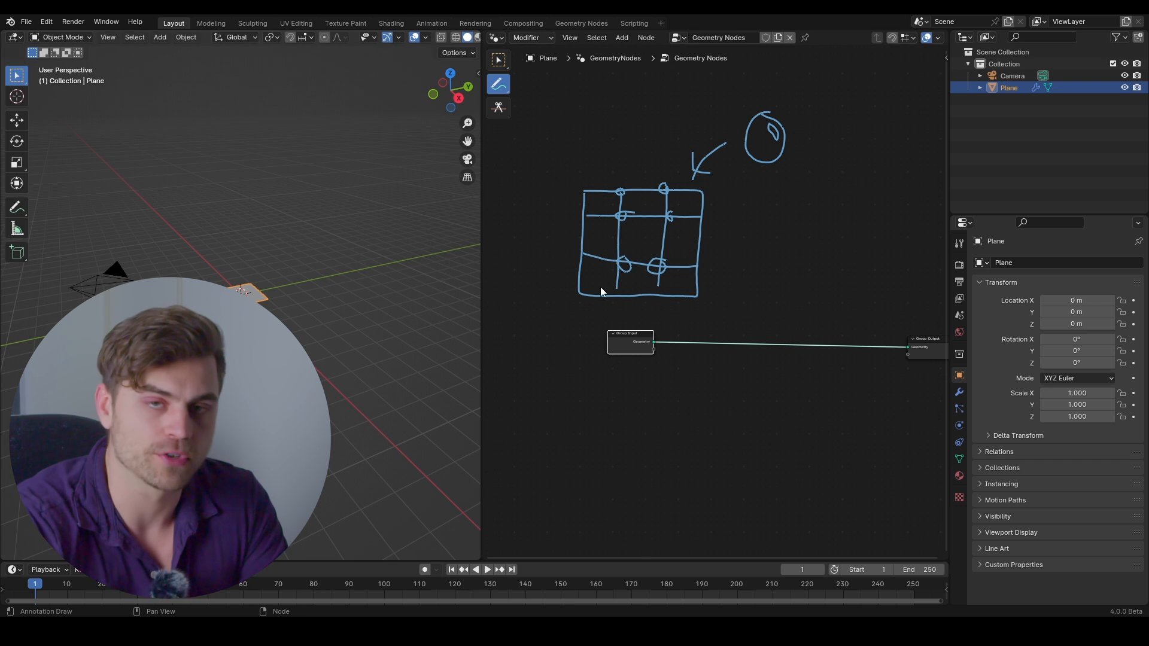
pyautogui.moveTo(754, 263); pyautogui.dragTo(719, 259, button='middle')
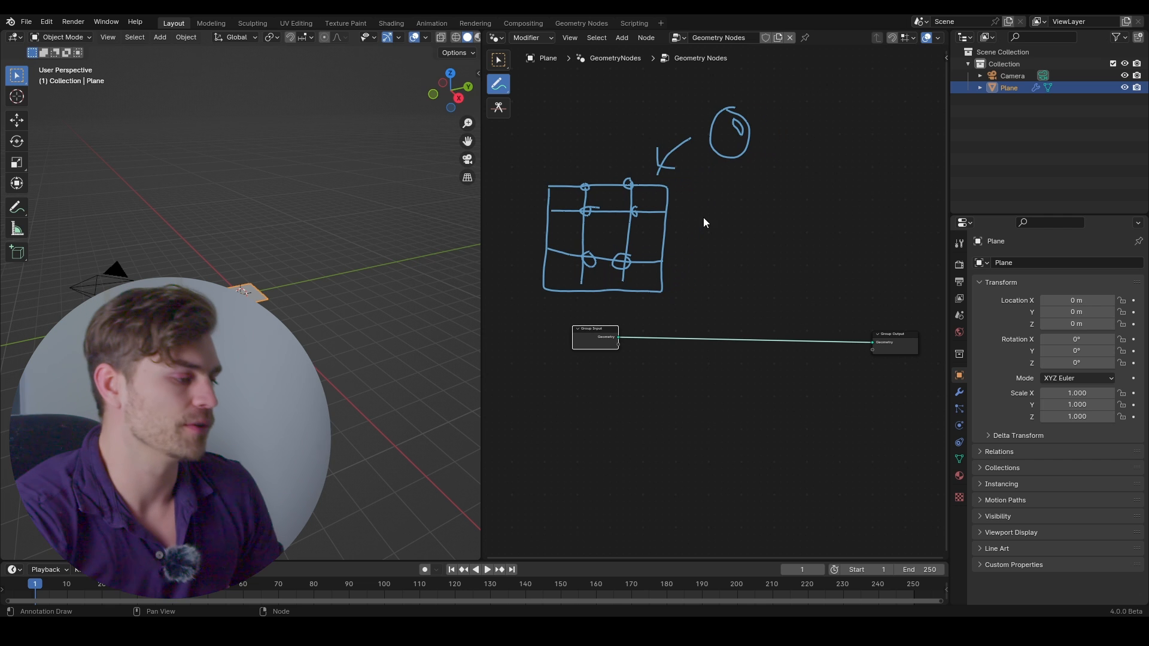
pyautogui.moveTo(737, 157)
pyautogui.keyDown('ctrl'); pyautogui.mouseDown()
pyautogui.moveTo(742, 147)
pyautogui.moveTo(618, 259)
pyautogui.moveTo(618, 180)
pyautogui.moveTo(562, 216)
pyautogui.mouseUp(); pyautogui.keyUp('ctrl')
pyautogui.moveTo(517, 374); pyautogui.dragTo(555, 360, button='middle')
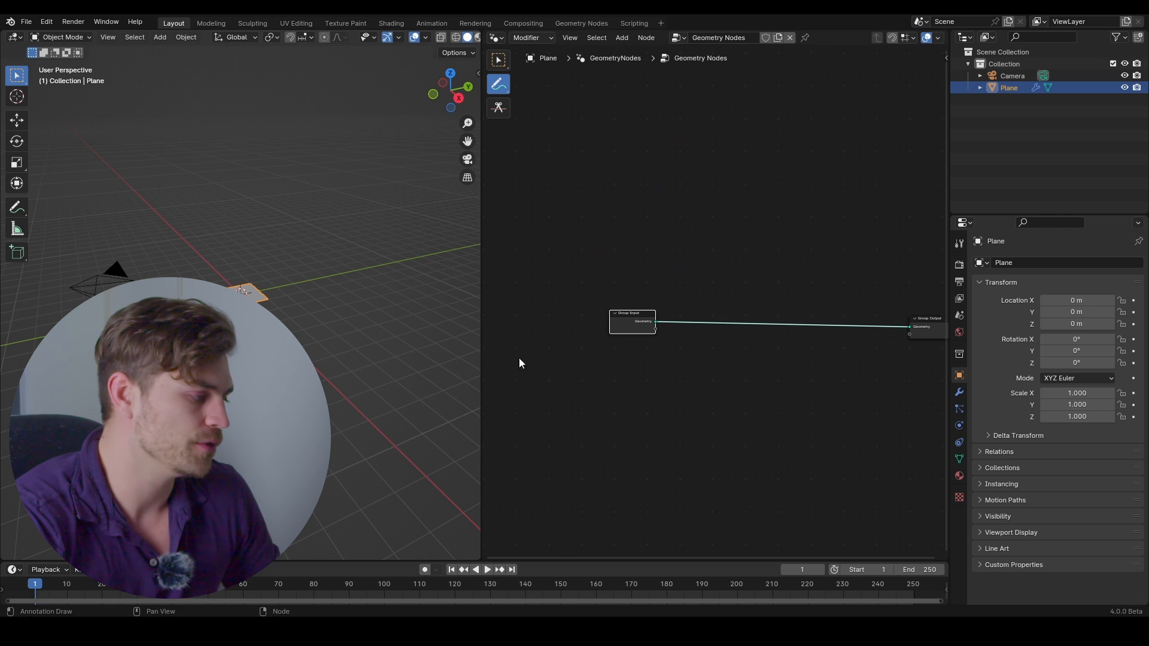
pyautogui.press('Tab')
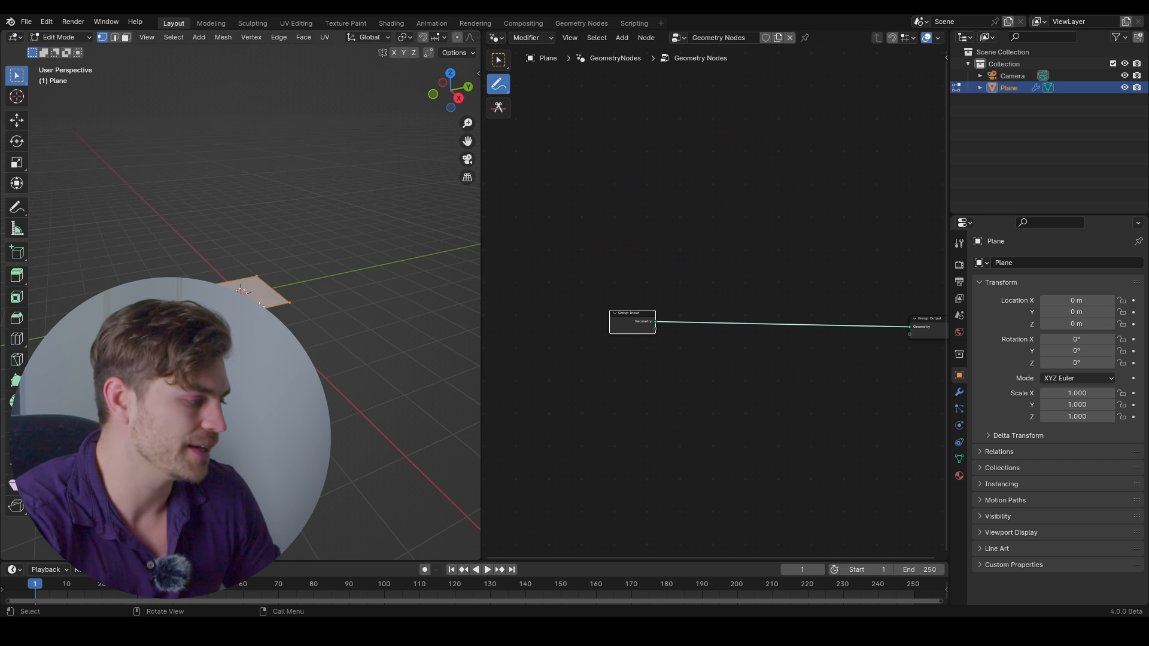
pyautogui.scroll(8, 173, 255)
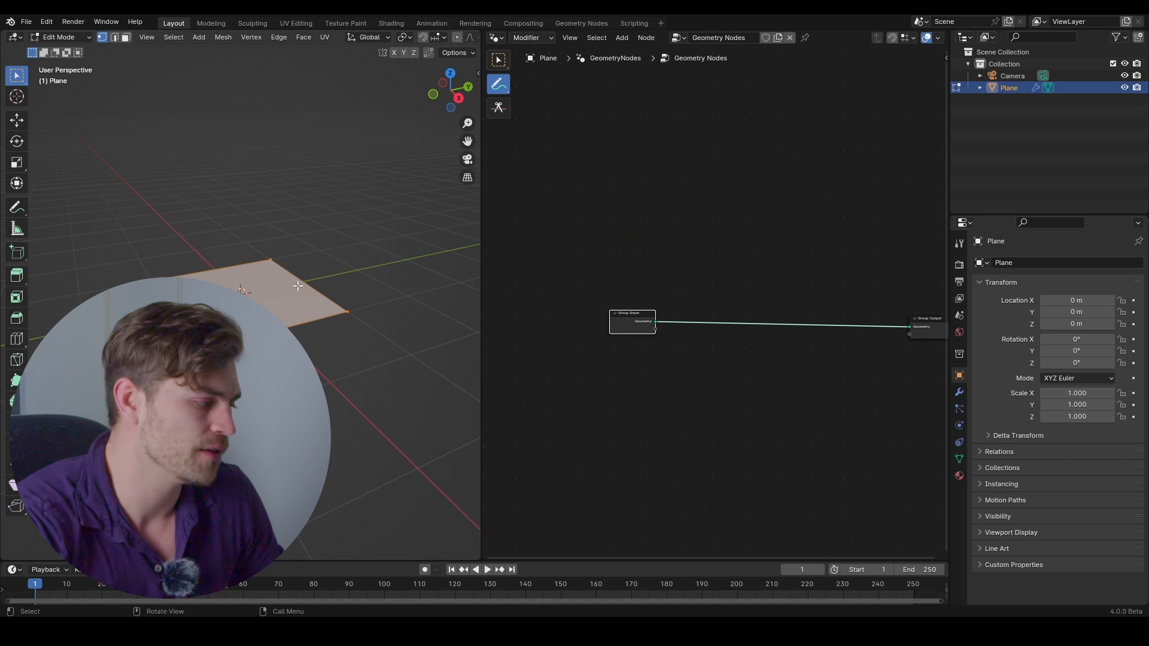
pyautogui.press('Tab')
# Replace the Group Input node with a Grid node and connect its Mesh output to the Group Output's Geometry input
pyautogui.click(633, 315)
pyautogui.press('x')
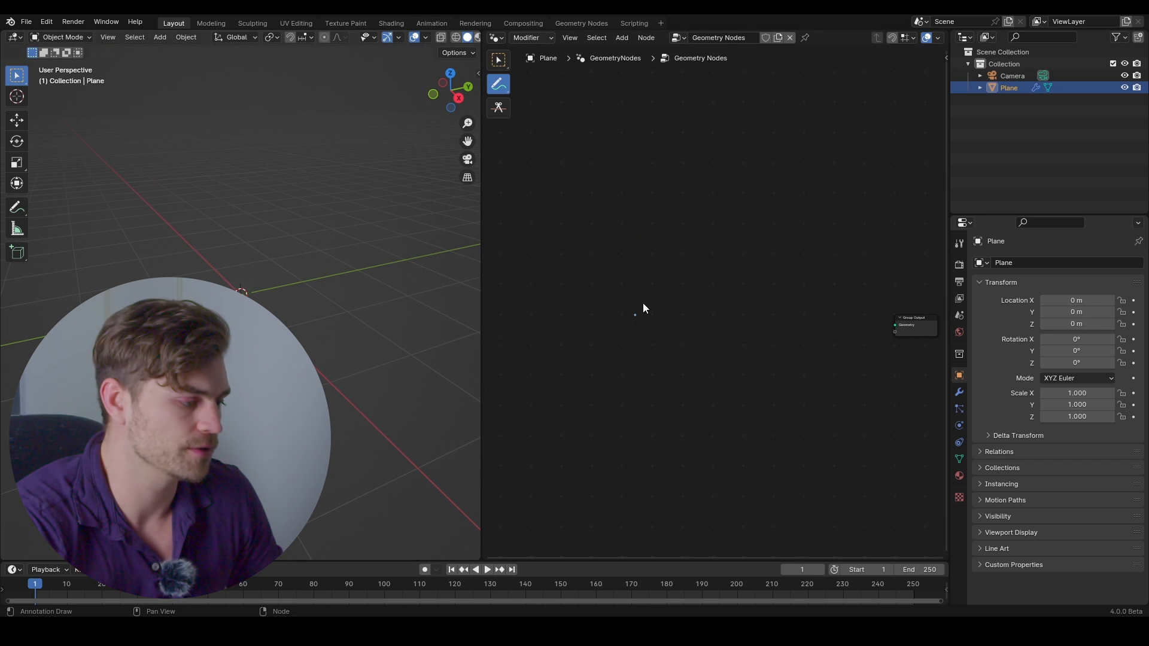
pyautogui.click(499, 60)
pyautogui.hotkey('shift', 'a')
pyautogui.write('gri')
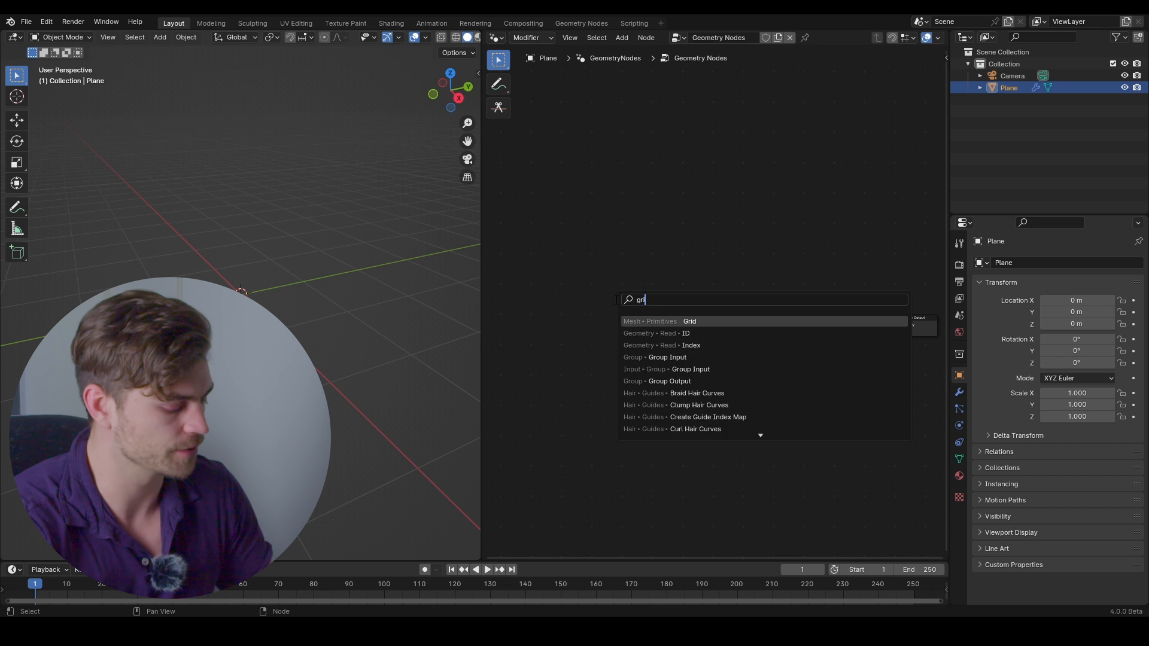
pyautogui.write('d')
pyautogui.press('Return')
pyautogui.click(593, 311)
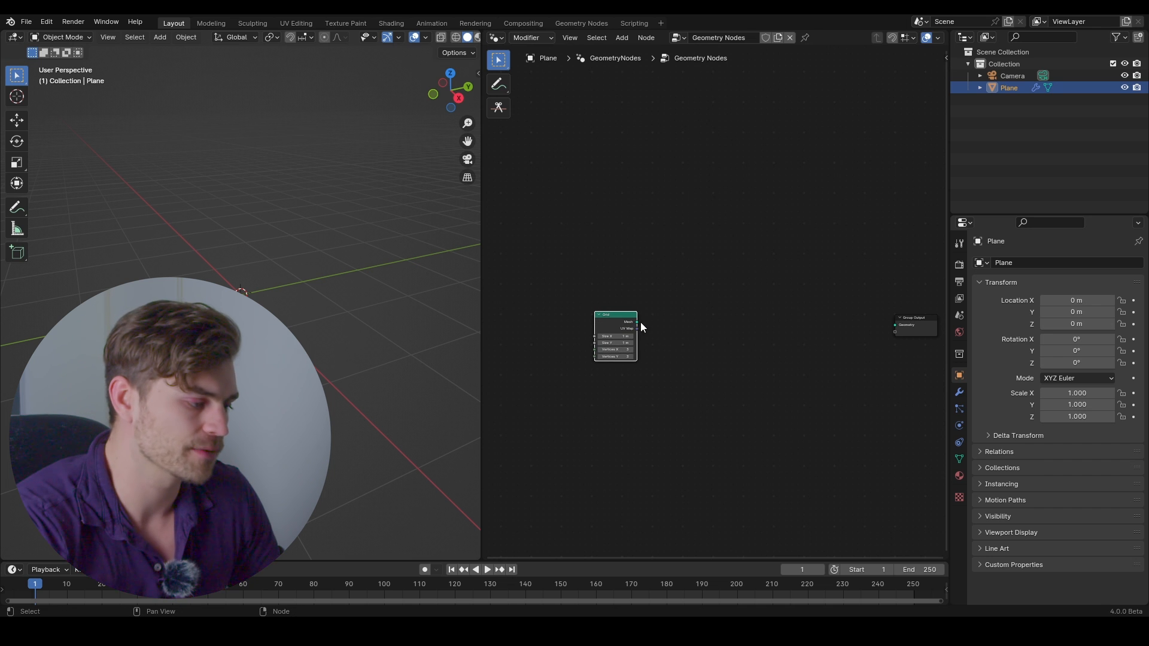
pyautogui.moveTo(637, 322); pyautogui.dragTo(895, 325)
# Set the Grid node's Size X and Y to 5.35 m and its Vertices X and Y to 64
pyautogui.scroll(2, 644, 367)
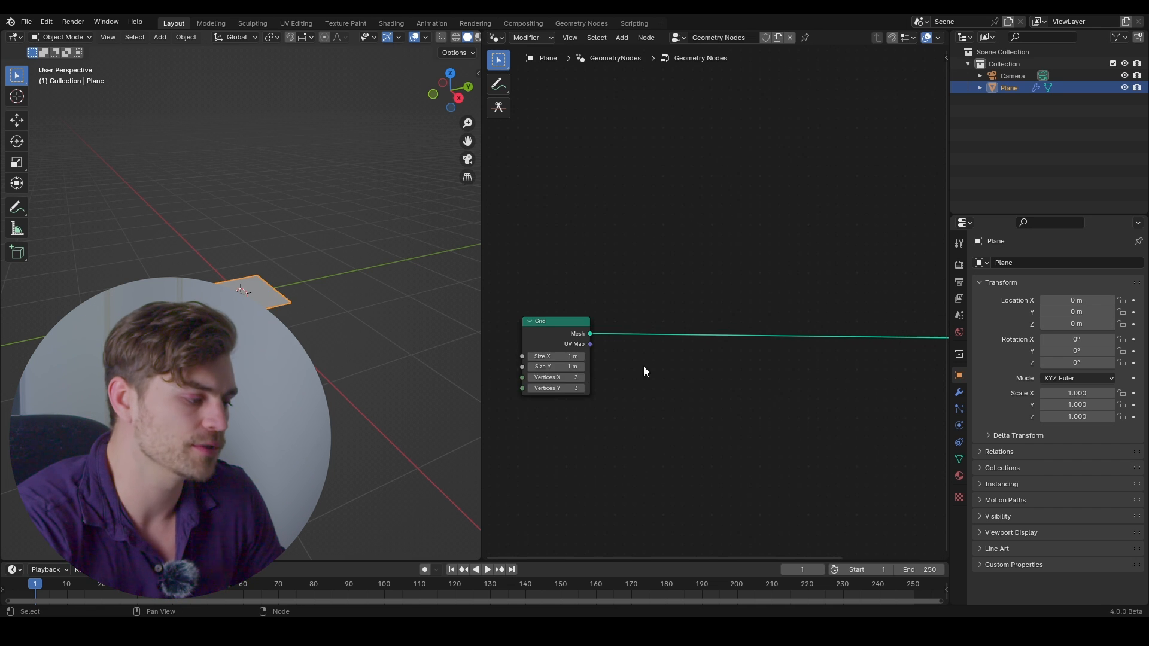
pyautogui.moveTo(598, 361); pyautogui.dragTo(646, 355, button='middle')
pyautogui.moveTo(623, 352); pyautogui.dragTo(708, 361)
pyautogui.scroll(-3, 316, 267)
pyautogui.moveTo(649, 328); pyautogui.dragTo(699, 339, button='middle')
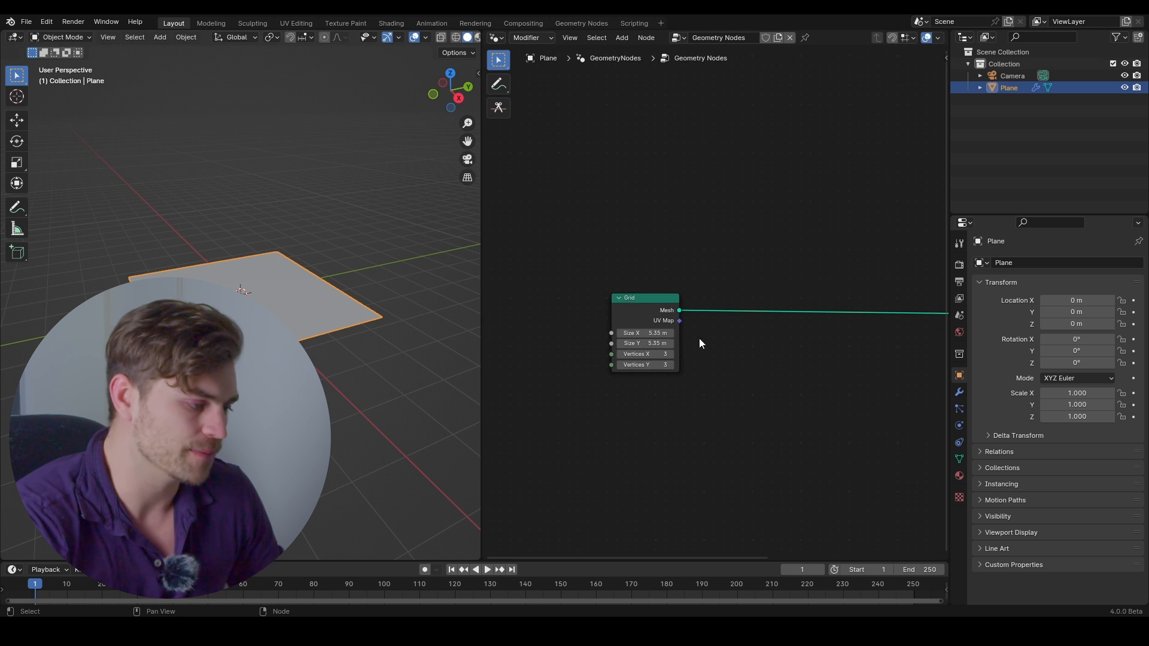
pyautogui.scroll(2, 642, 364)
pyautogui.scroll(-3, 641, 364)
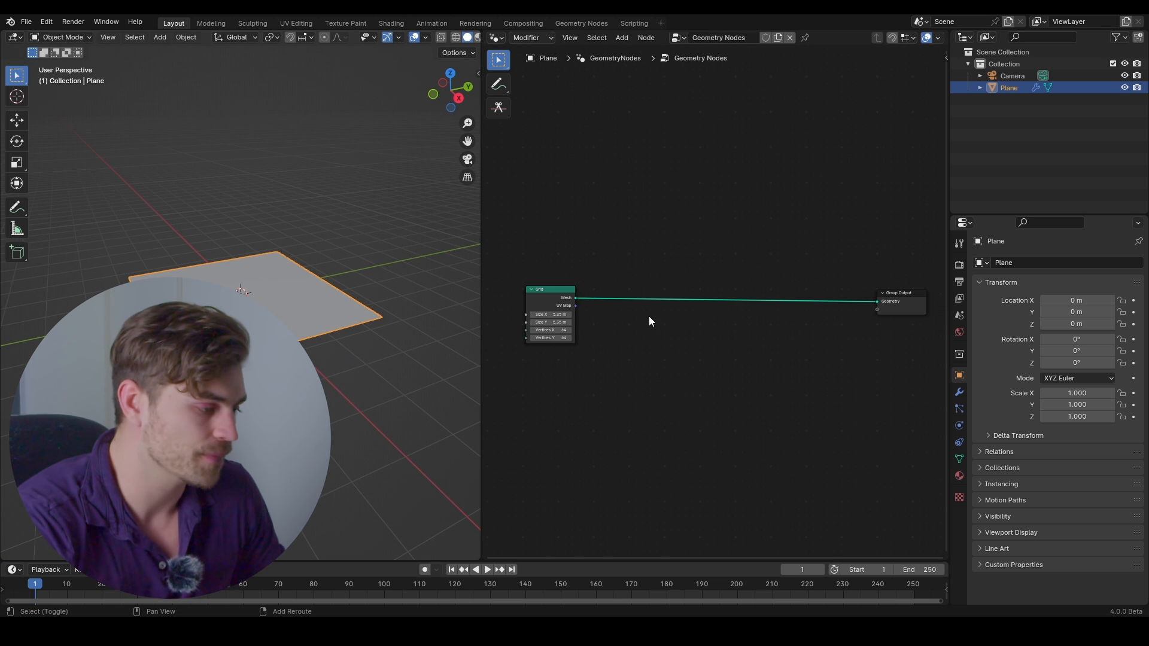
# Insert a Distribute Points on Faces node between the Grid and Group Output nodes and inspect the points up close
pyautogui.hotkey('shift', 'a')
pyautogui.write('distribute')
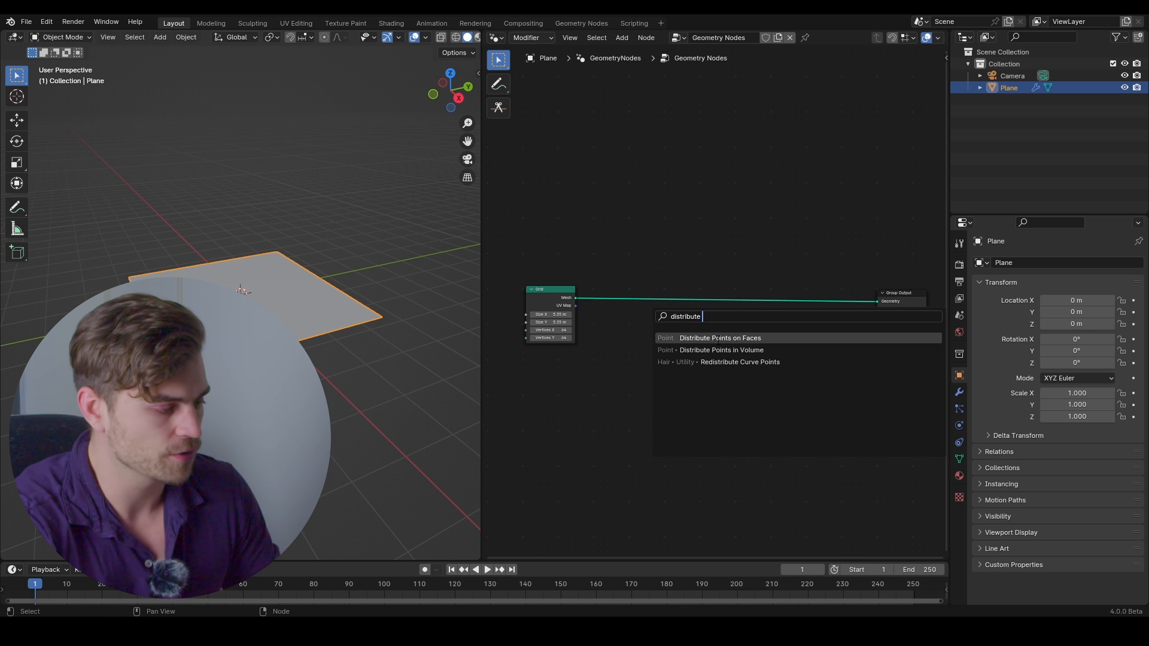
pyautogui.click(717, 339)
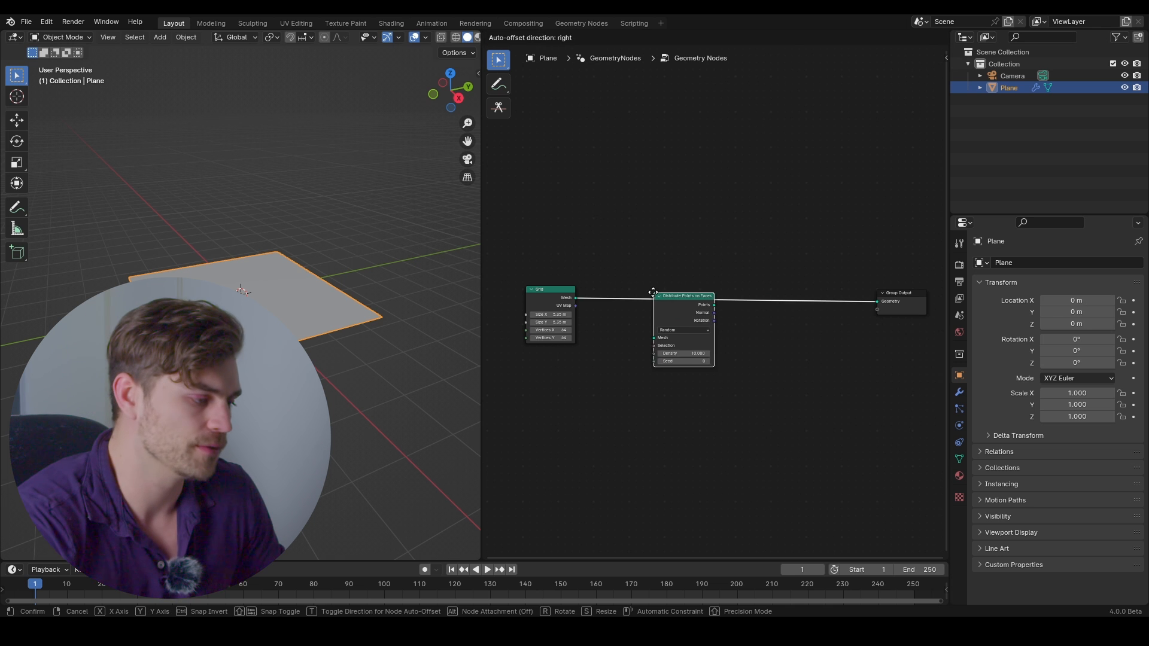
pyautogui.click(641, 293)
pyautogui.moveTo(293, 304); pyautogui.dragTo(287, 344, button='middle')
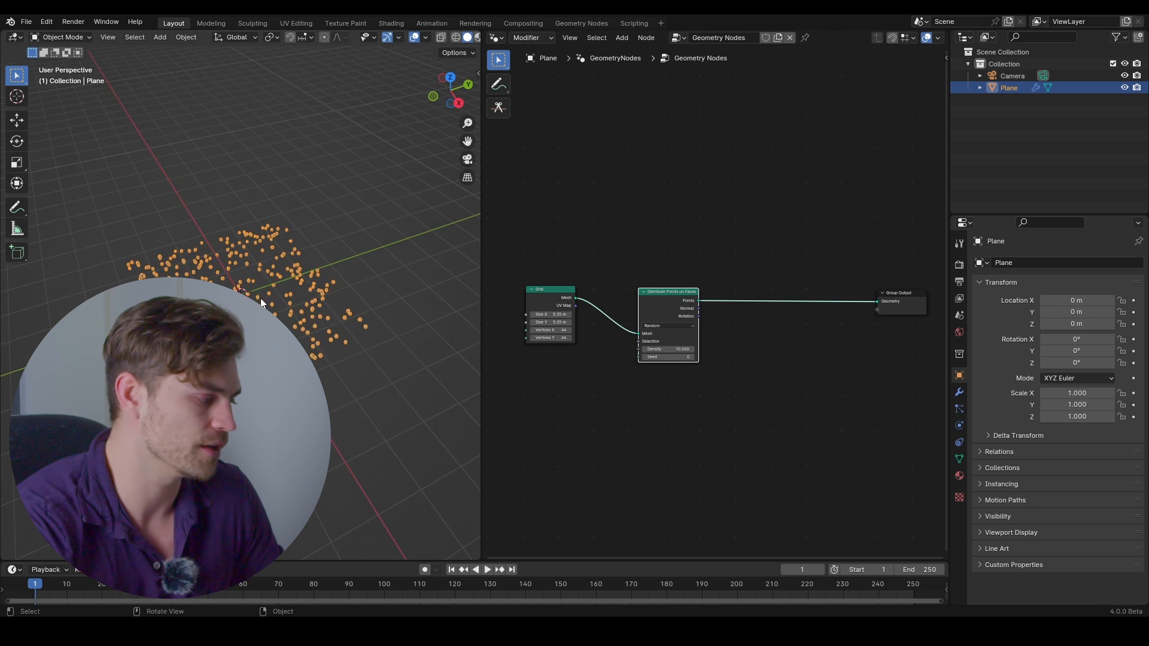
pyautogui.scroll(4, 288, 345)
pyautogui.moveTo(241, 292)
pyautogui.mouseDown(button='middle')
pyautogui.moveTo(242, 269)
pyautogui.moveTo(241, 287)
pyautogui.mouseUp(button='middle')
pyautogui.scroll(8, 241, 287)
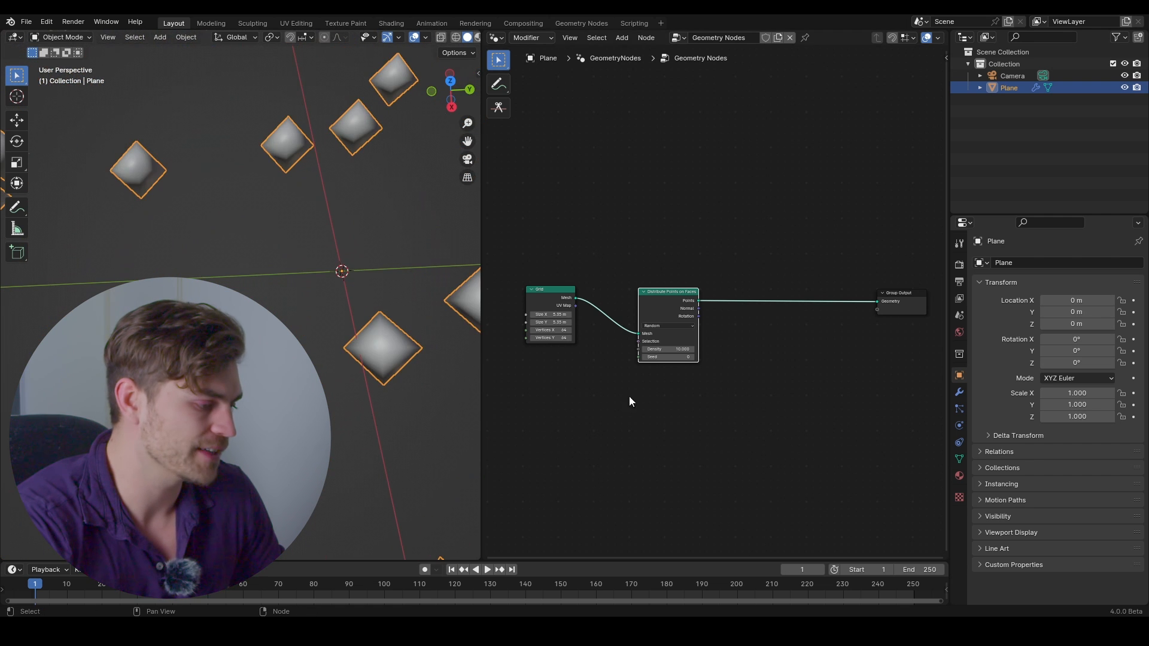
# Try the Poisson Disk method on the Distribute Points on Faces node and switch back to Random
pyautogui.scroll(2, 659, 330)
pyautogui.click(658, 331)
pyautogui.click(659, 363)
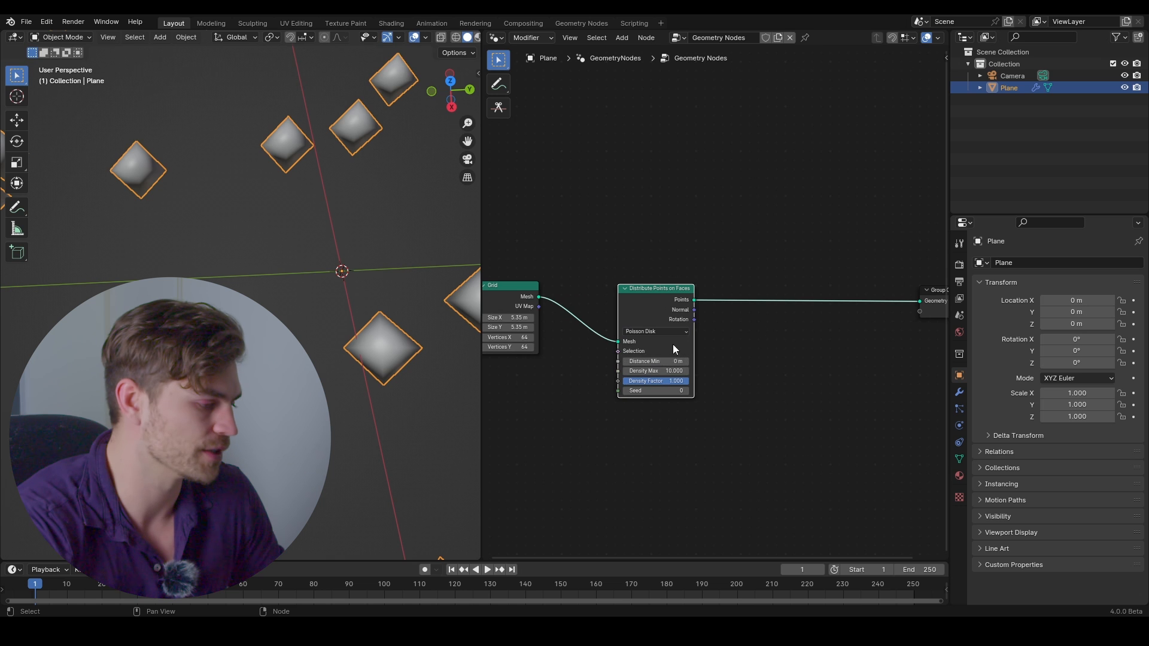
pyautogui.scroll(2, 645, 385)
pyautogui.moveTo(646, 384); pyautogui.dragTo(658, 384)
pyautogui.click(652, 346)
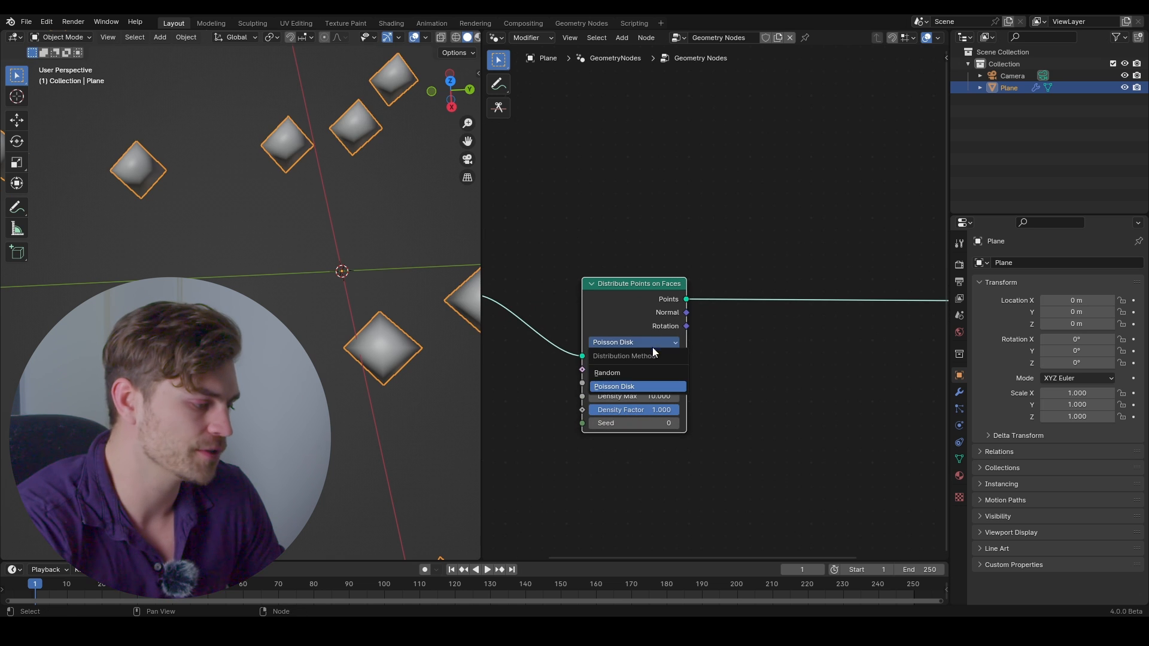
pyautogui.click(641, 372)
pyautogui.scroll(-6, 252, 239)
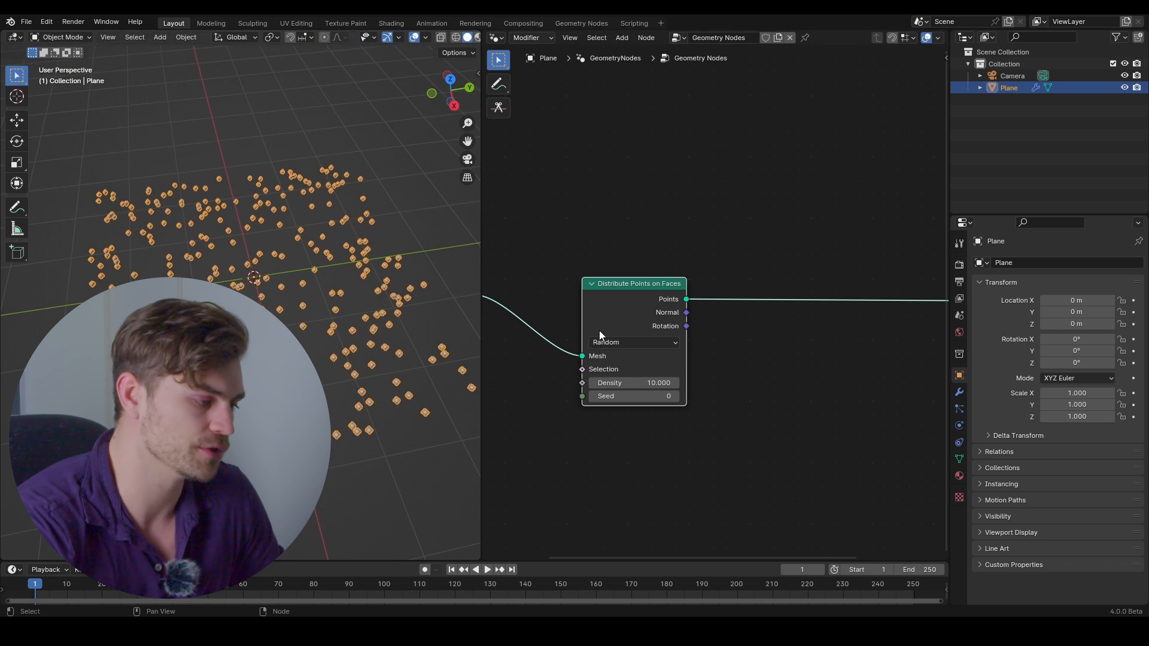
# Move the Distribute Points on Faces node closer to the Grid node
pyautogui.moveTo(628, 317); pyautogui.dragTo(727, 280, button='middle')
pyautogui.moveTo(721, 274); pyautogui.dragTo(686, 252)
pyautogui.moveTo(800, 304); pyautogui.dragTo(778, 299, button='middle')
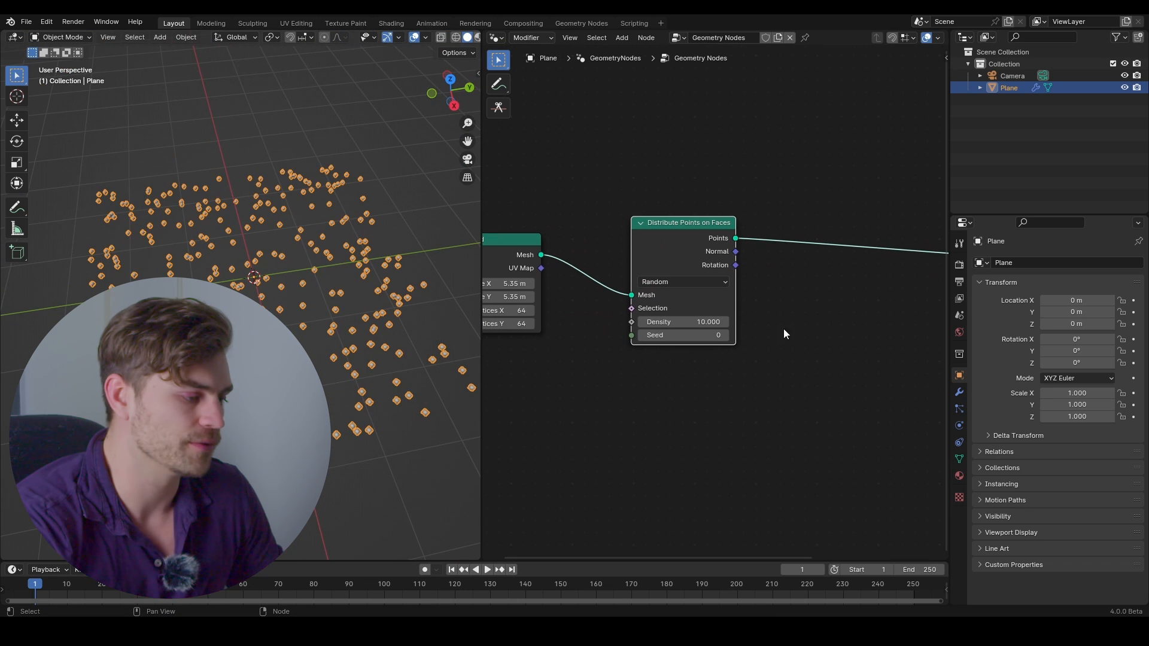
pyautogui.moveTo(711, 322)
pyautogui.mouseDown()
pyautogui.moveTo(766, 322)
pyautogui.moveTo(711, 322)
pyautogui.mouseUp()
# Insert an Instance on Points node between the Distribute Points on Faces and Group Output nodes
pyautogui.scroll(-3, 710, 283)
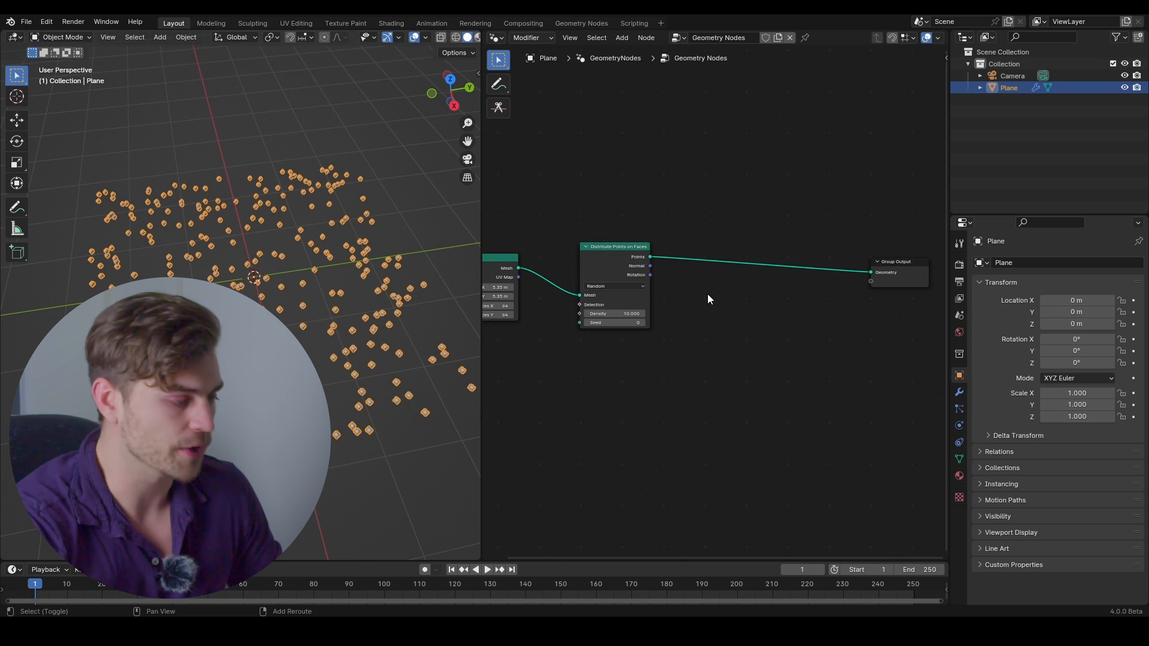
pyautogui.hotkey('shift', 'a')
pyautogui.moveTo(709, 295)
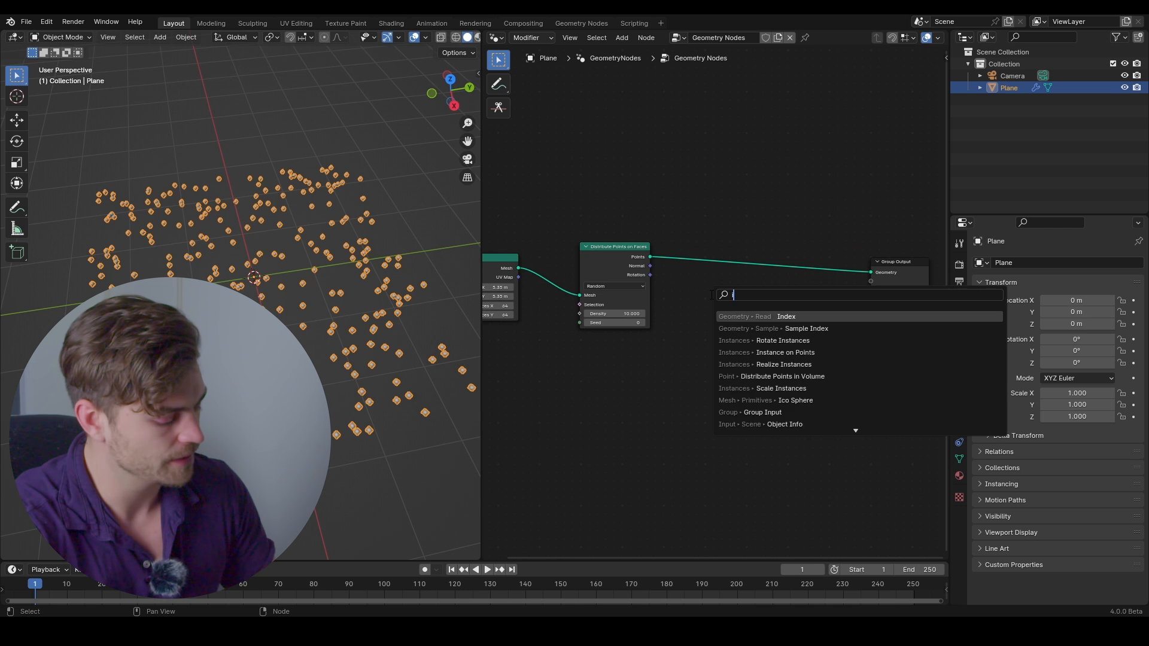
pyautogui.write('instance on po')
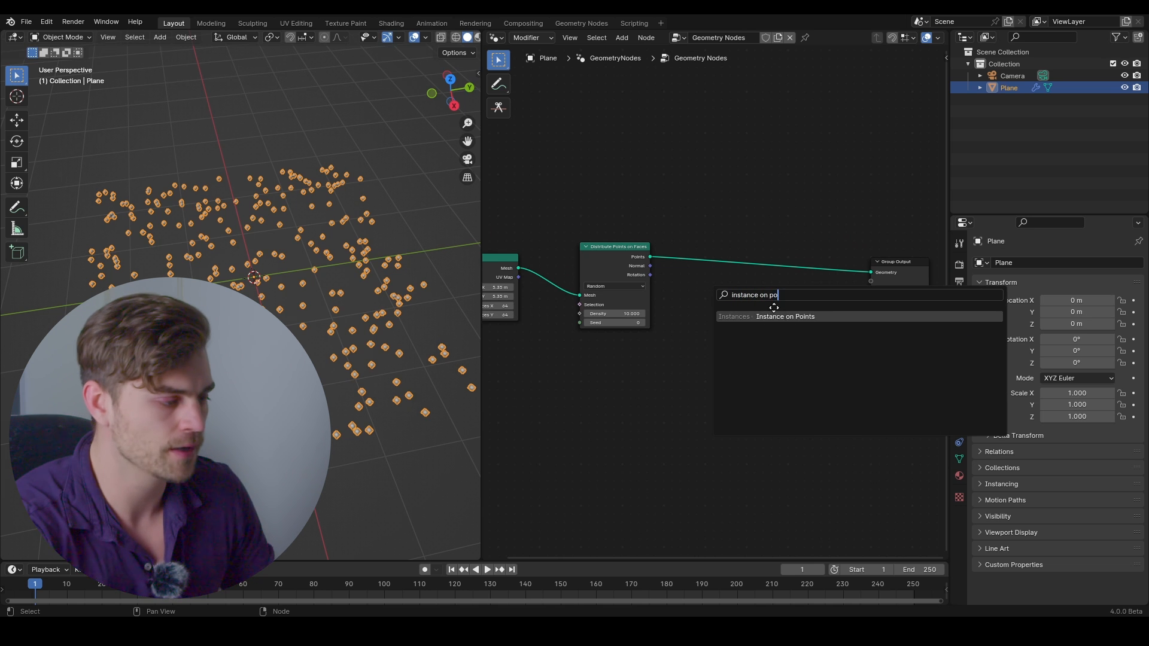
pyautogui.click(774, 315)
pyautogui.click(731, 265)
pyautogui.scroll(4, 714, 303)
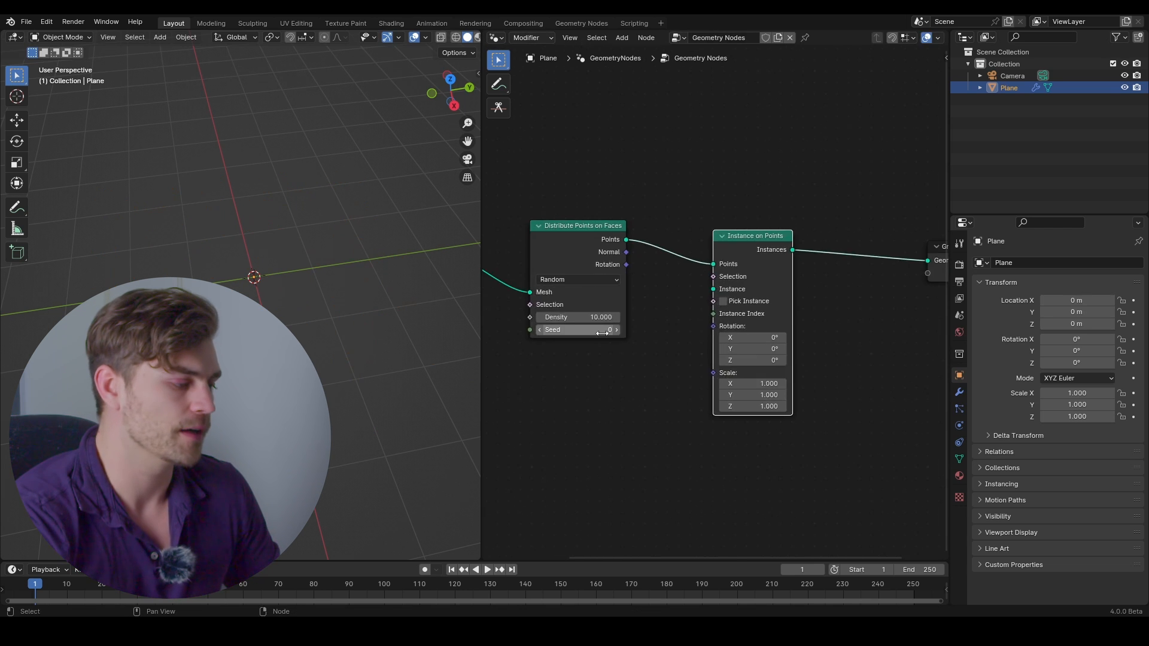
# Add an Object Info node below the Distribute Points on Faces node
pyautogui.moveTo(605, 331); pyautogui.dragTo(759, 282, button='middle')
pyautogui.moveTo(710, 332); pyautogui.dragTo(684, 304, button='middle')
pyautogui.hotkey('shift', 'a')
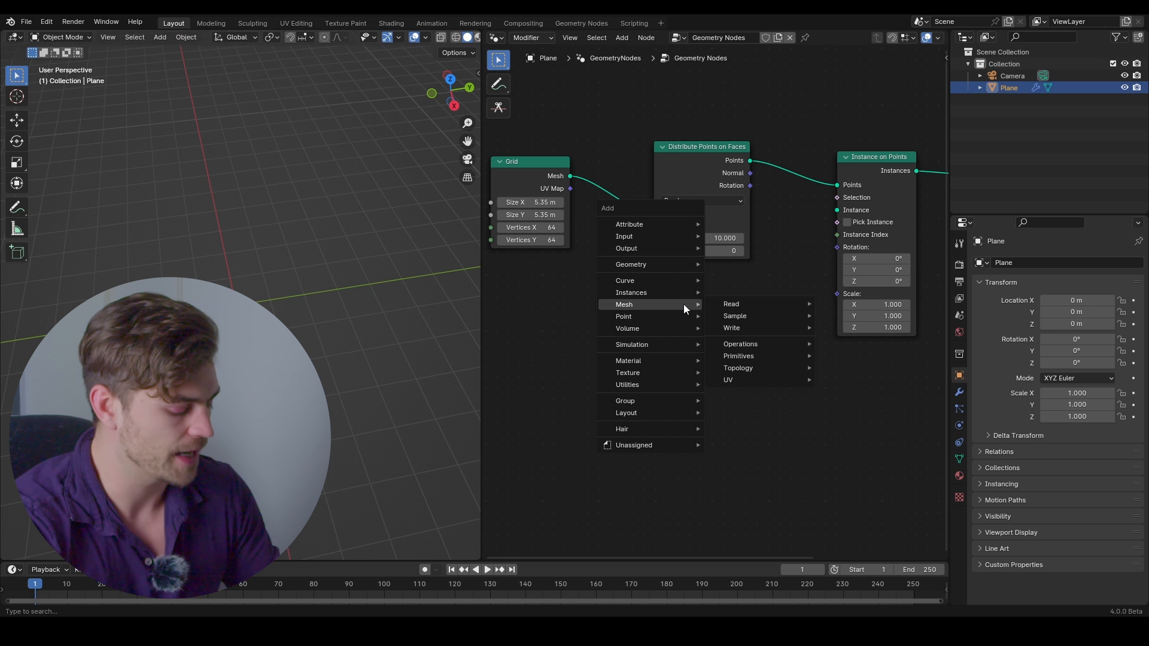
pyautogui.write('object')
pyautogui.press('Return')
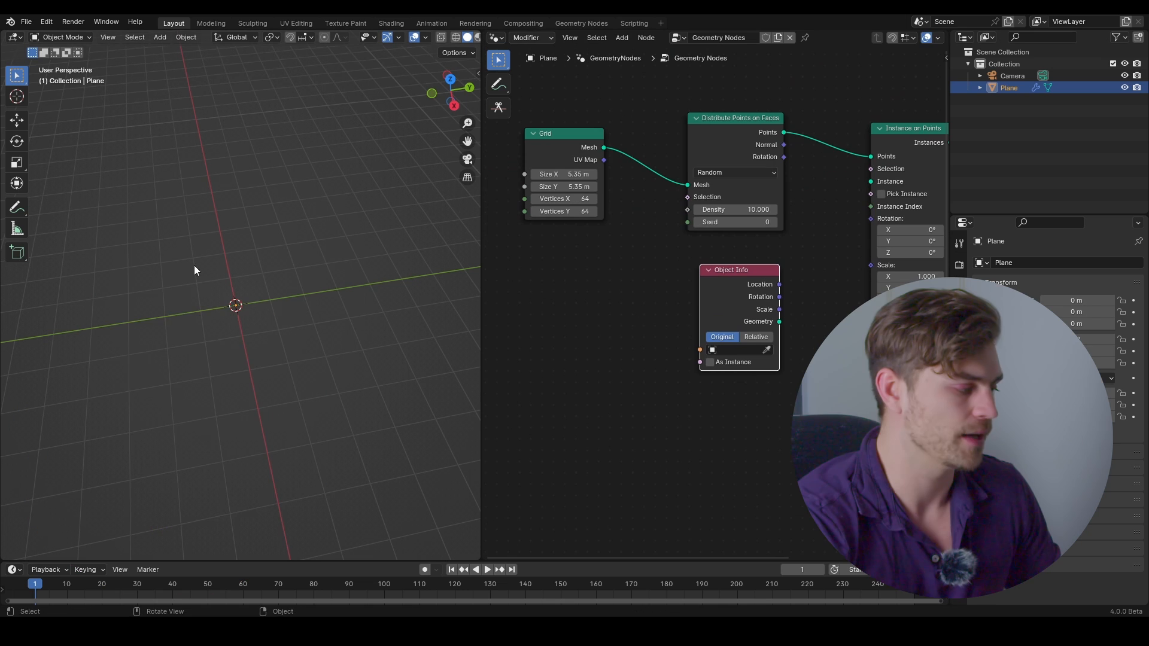
# Add an ico sphere to the scene and move it away from the origin to about X -3.27 m, Y -9.30 m
pyautogui.hotkey('shift', 'a')
pyautogui.moveTo(209, 299)
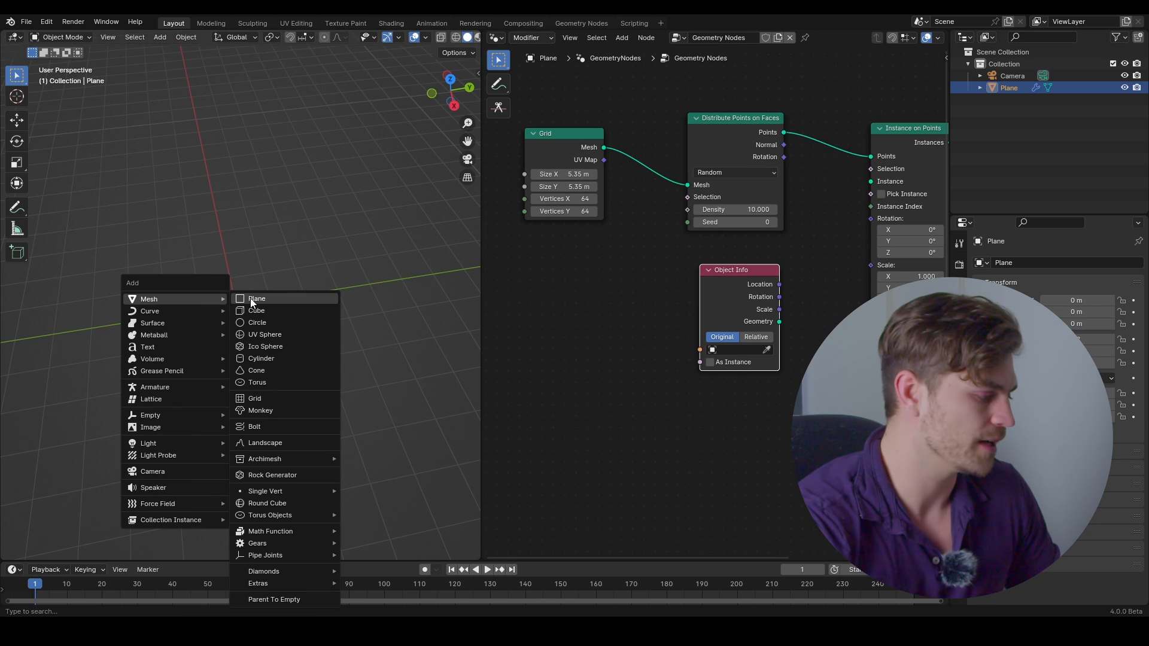
pyautogui.click(280, 346)
pyautogui.press('g')
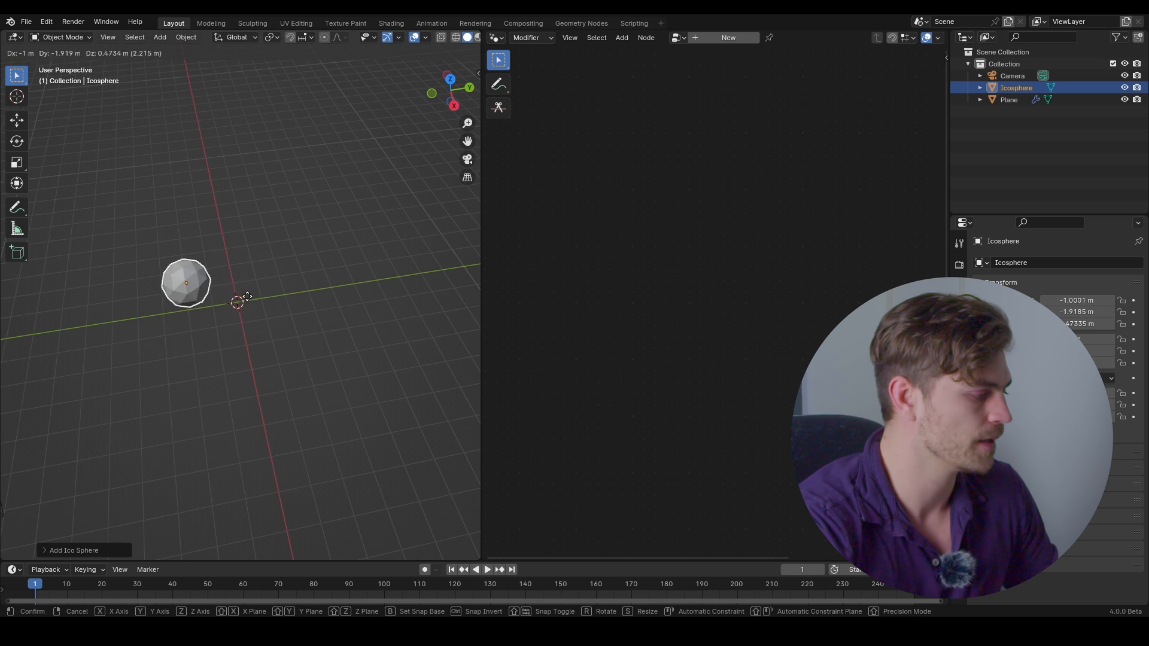
pyautogui.click(86, 276)
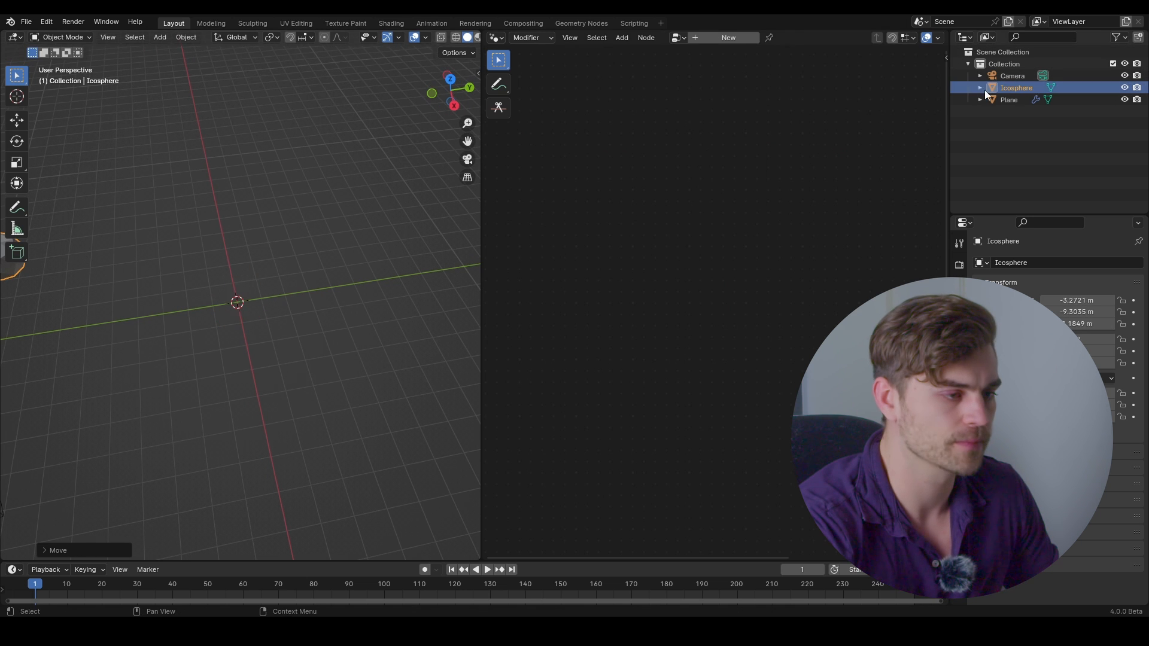
# Reselect the plane, choose the Icosphere as the Object Info node's object, and nudge that node under Distribute Points on Faces
pyautogui.click(1012, 101)
pyautogui.click(766, 350)
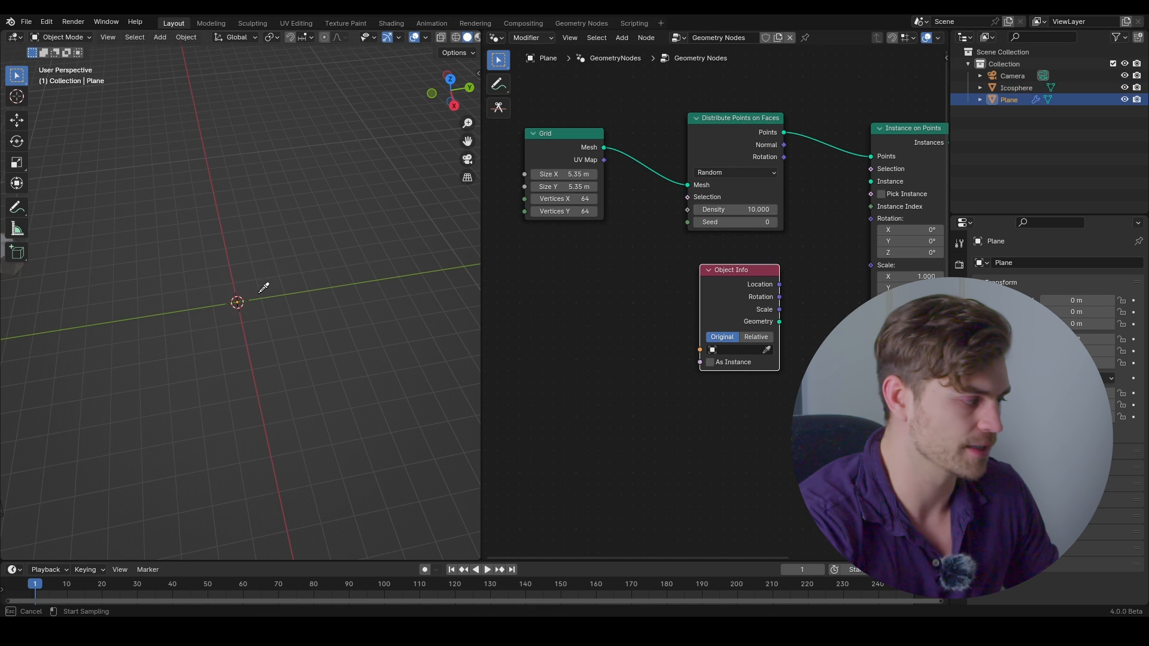
pyautogui.click(15, 264)
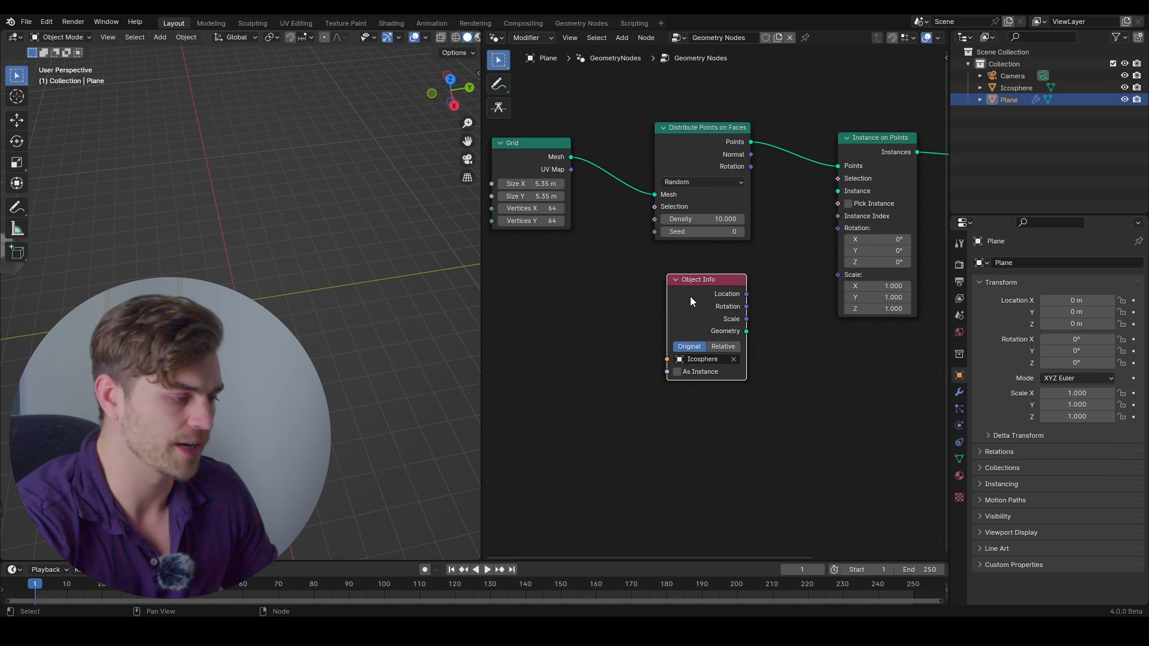
pyautogui.scroll(2, 687, 321)
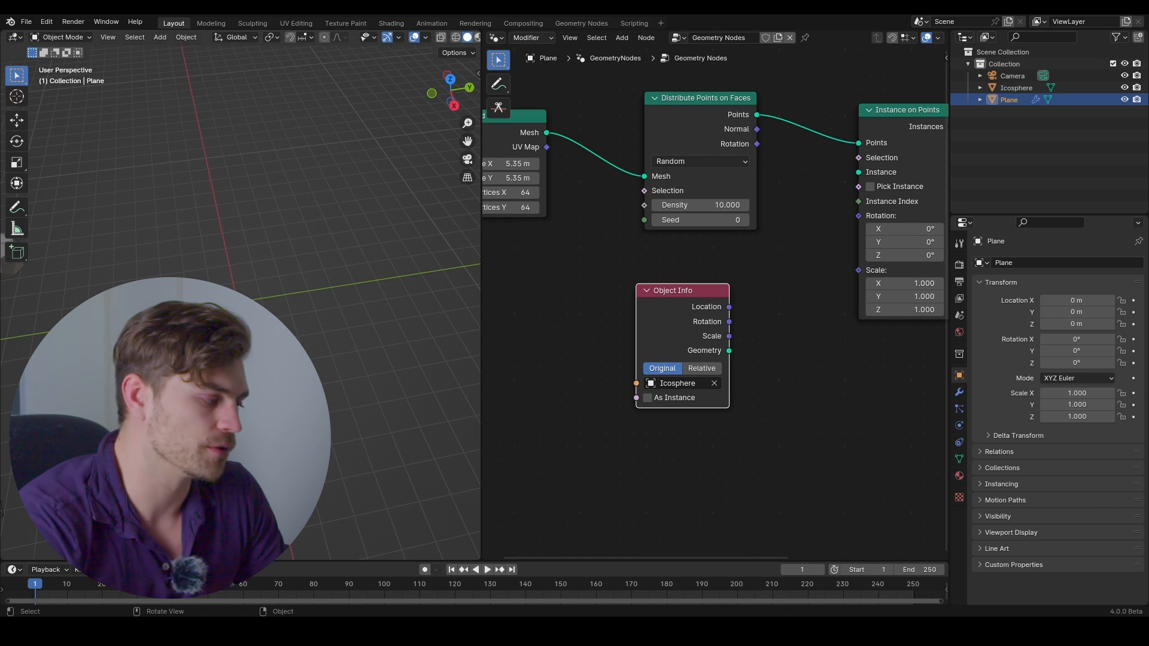
pyautogui.moveTo(697, 332); pyautogui.dragTo(710, 327, button='middle')
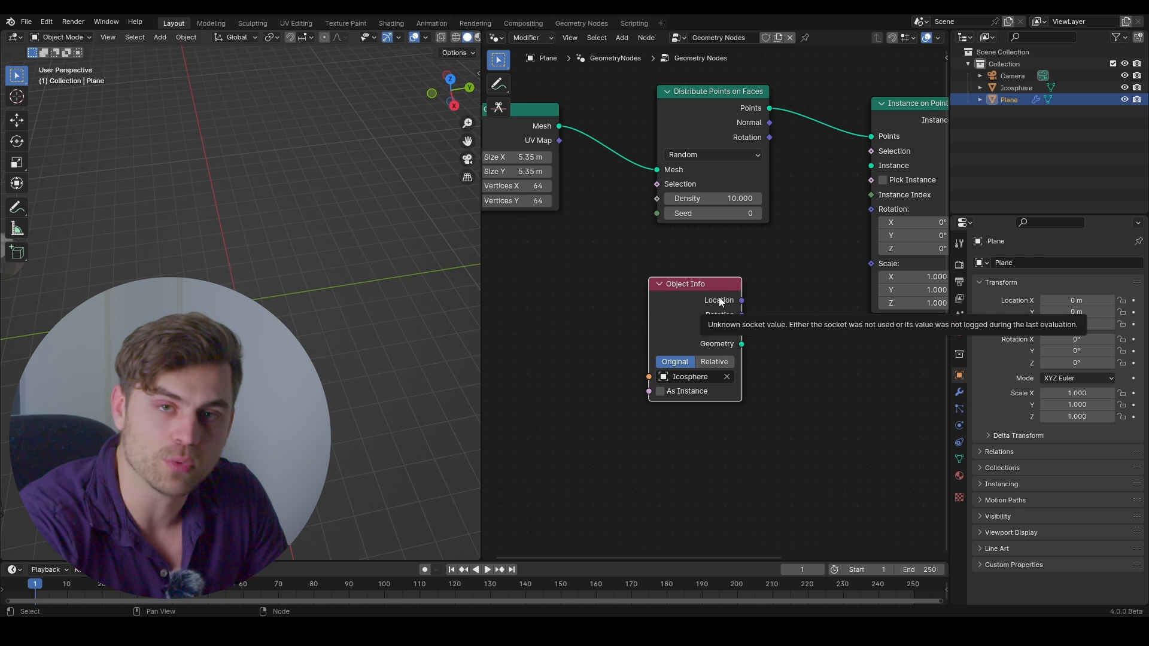
pyautogui.moveTo(709, 311); pyautogui.dragTo(718, 310)
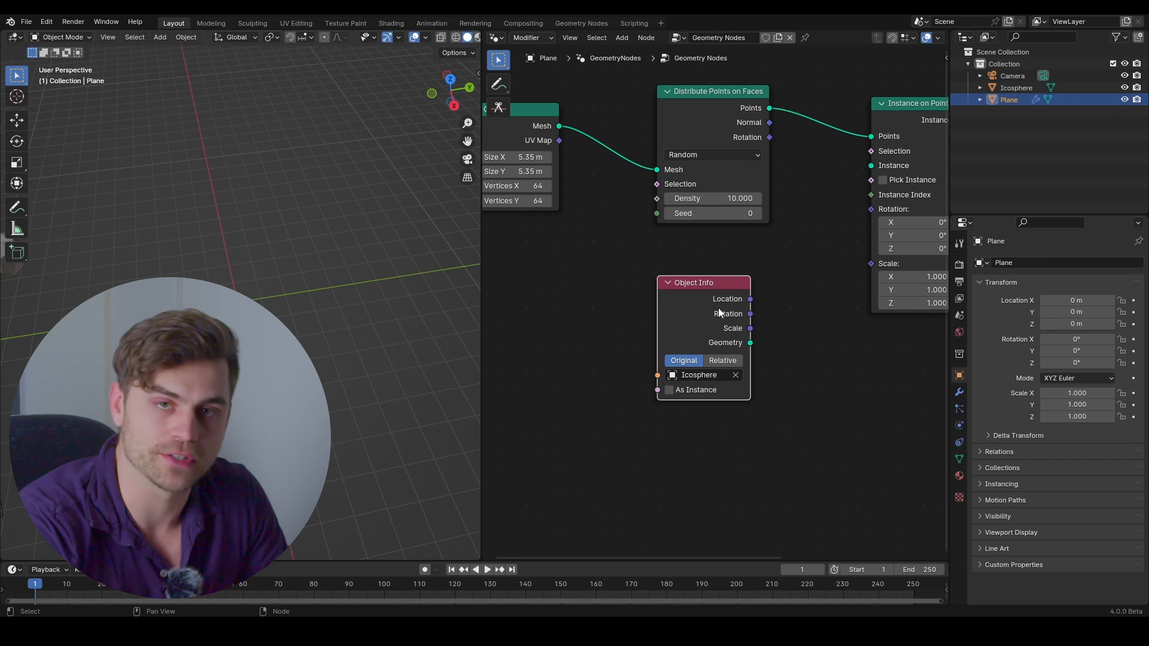
# Link the Object Info node's Geometry output to the Instance input of Instance on Points and inspect the instanced spheres
pyautogui.moveTo(712, 282); pyautogui.dragTo(734, 282, button='middle')
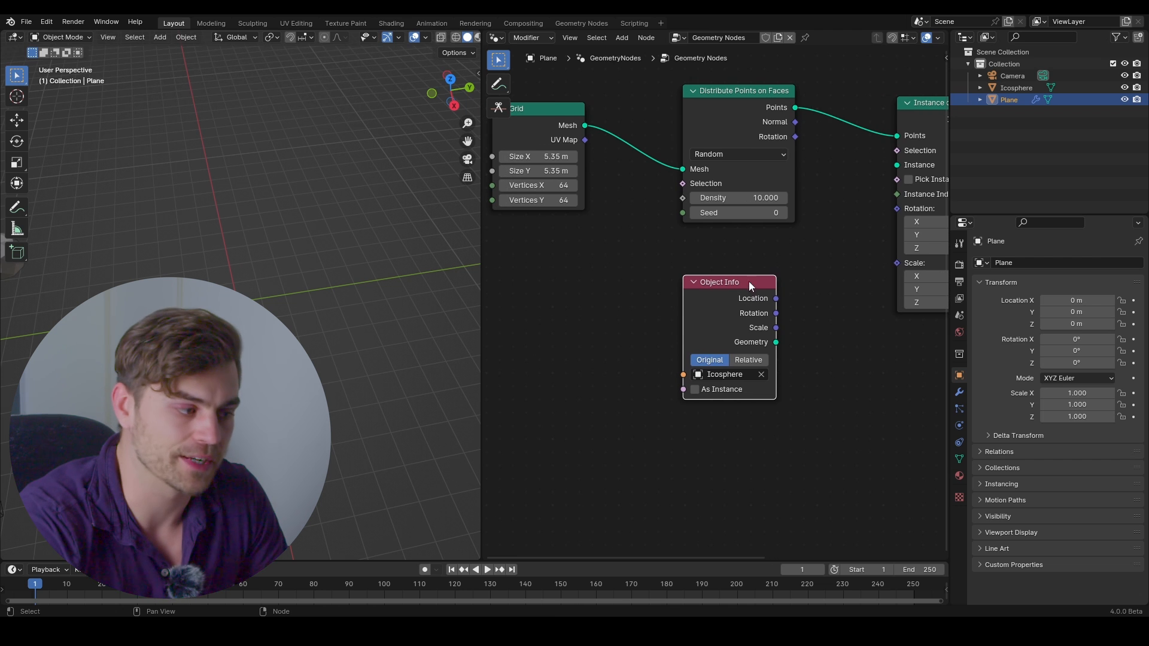
pyautogui.moveTo(755, 261); pyautogui.dragTo(747, 268, button='middle')
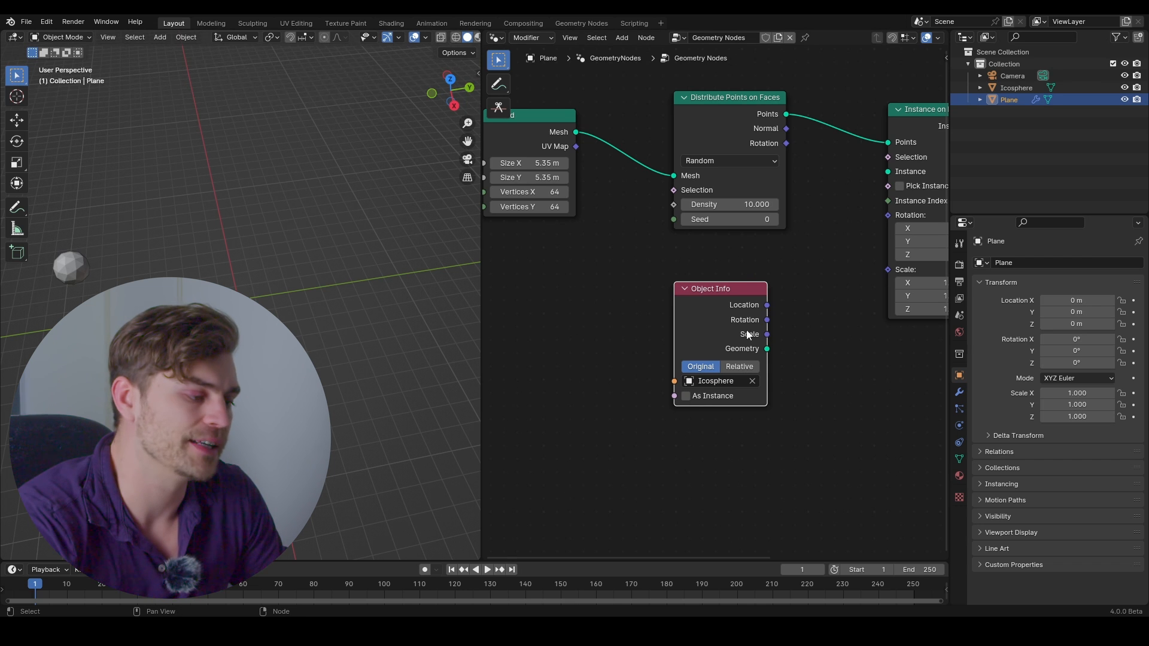
pyautogui.moveTo(780, 282); pyautogui.dragTo(745, 307, button='middle')
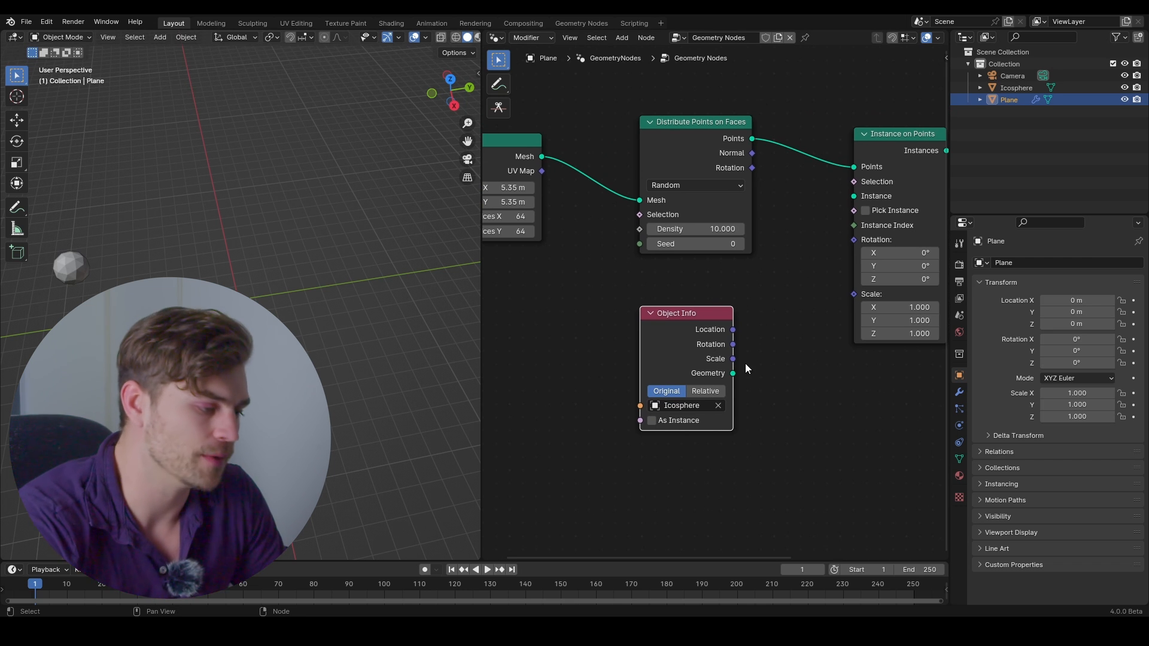
pyautogui.moveTo(733, 374); pyautogui.dragTo(865, 195)
pyautogui.scroll(5, 386, 331)
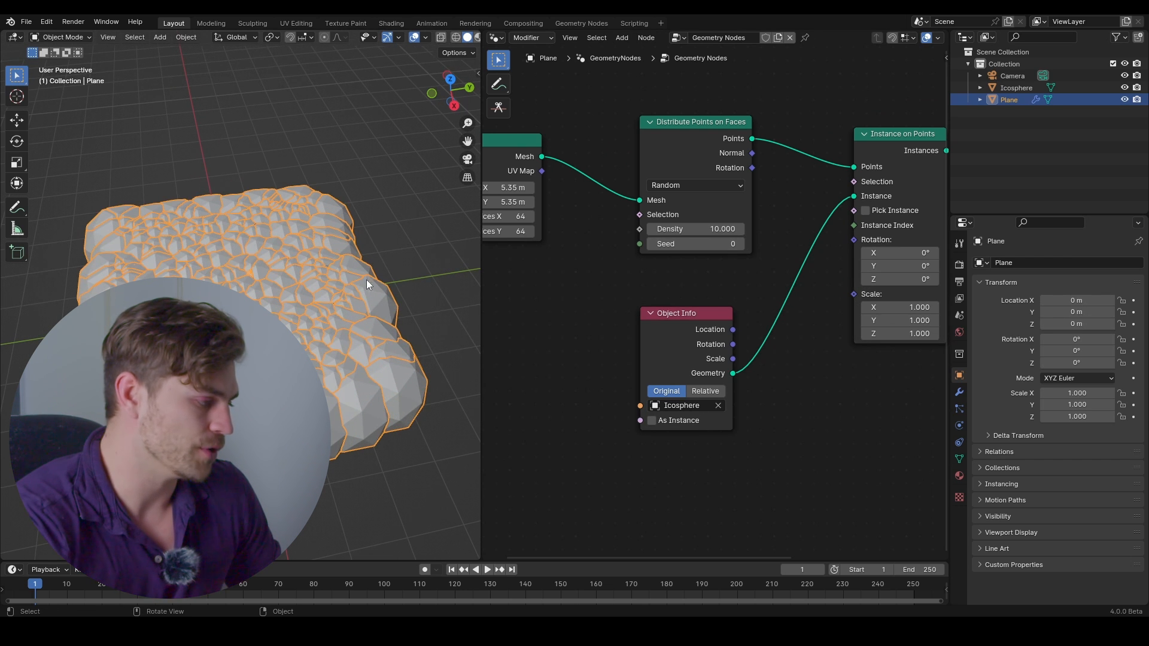
pyautogui.scroll(3, 336, 324)
pyautogui.scroll(-3, 334, 314)
pyautogui.moveTo(332, 307)
pyautogui.mouseDown(button='middle')
pyautogui.moveTo(341, 277)
pyautogui.moveTo(344, 311)
pyautogui.moveTo(326, 325)
pyautogui.mouseUp(button='middle')
pyautogui.moveTo(903, 330); pyautogui.dragTo(832, 335, button='middle')
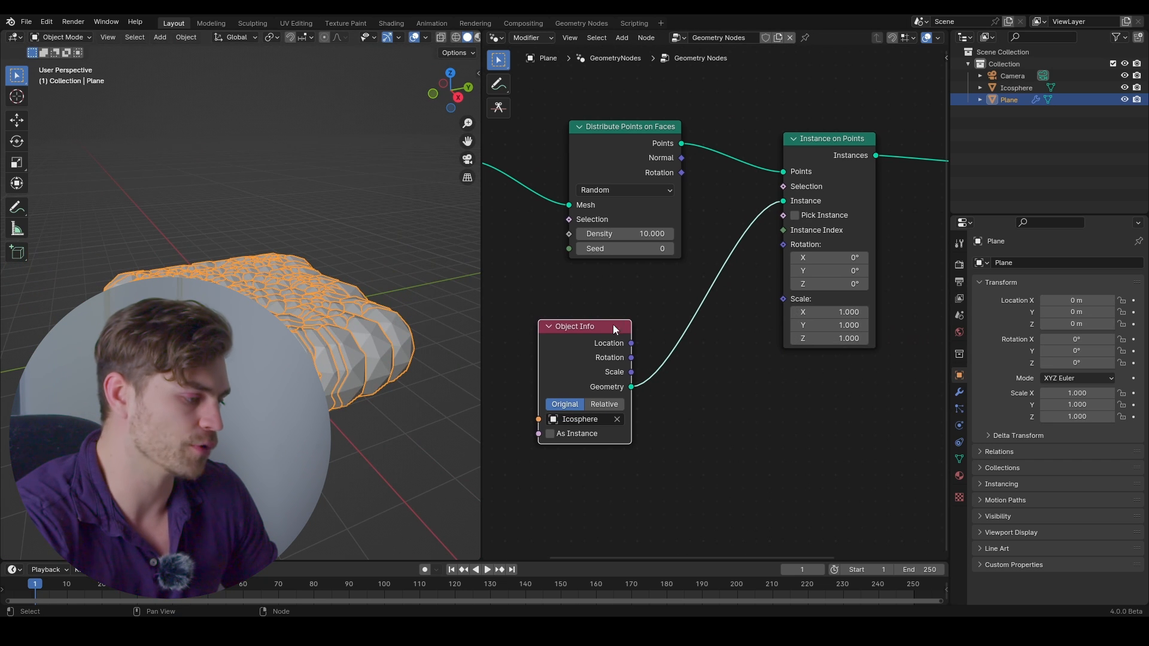
# Move the Object Info node farther away from the Instance on Points node and deselect it
pyautogui.moveTo(612, 325); pyautogui.dragTo(582, 306)
pyautogui.moveTo(623, 334); pyautogui.dragTo(702, 285, button='middle')
pyautogui.moveTo(644, 303); pyautogui.dragTo(582, 296)
pyautogui.moveTo(742, 336); pyautogui.dragTo(731, 322, button='middle')
pyautogui.click(734, 323)
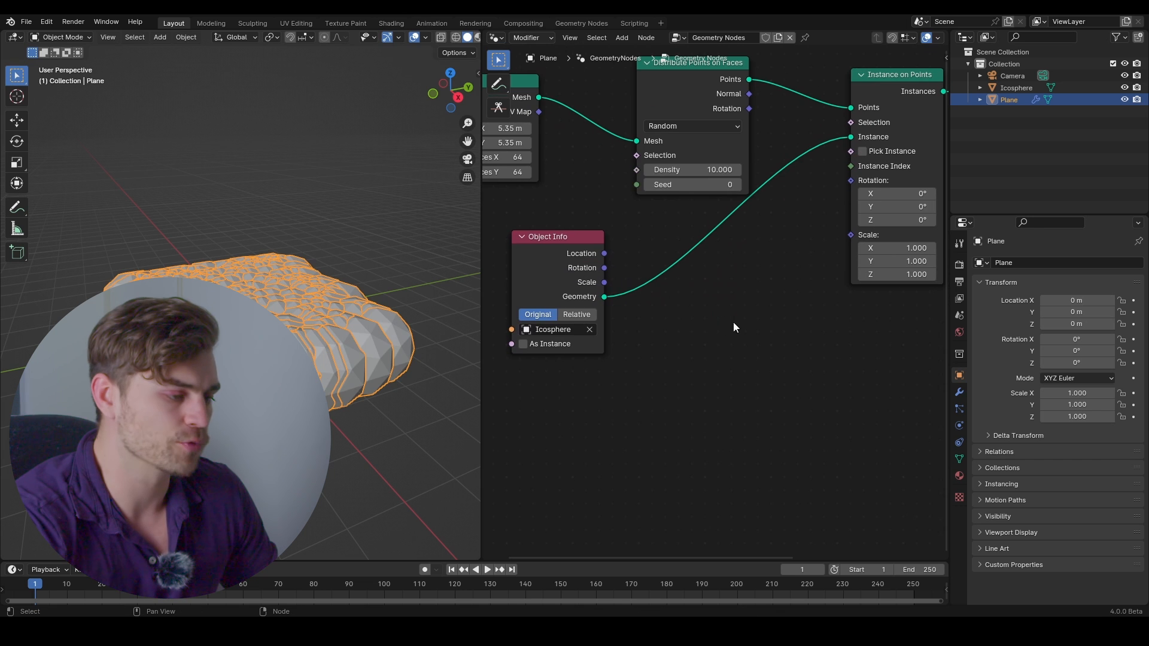
# Inspect the overlapping spheres up close and add a Random Value node below the Object Info node
pyautogui.scroll(4, 340, 297)
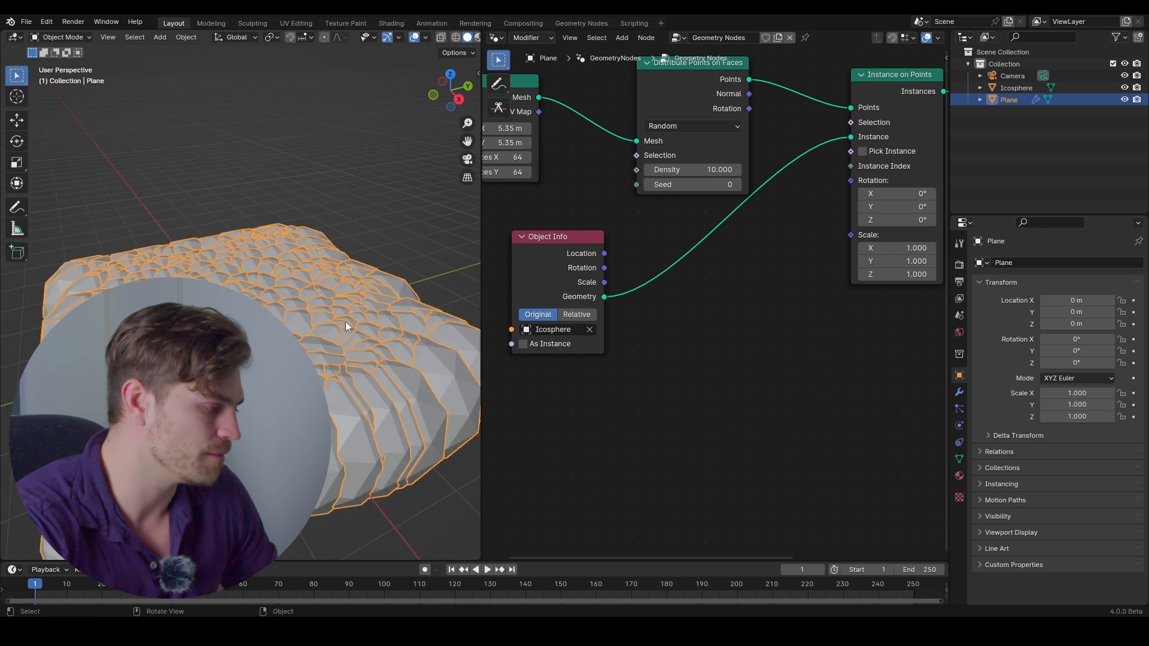
pyautogui.scroll(2, 346, 321)
pyautogui.keyDown('shift'); pyautogui.moveTo(346, 322); pyautogui.dragTo(352, 292, button='middle'); pyautogui.keyUp('shift')
pyautogui.scroll(-3, 354, 287)
pyautogui.scroll(1, 354, 286)
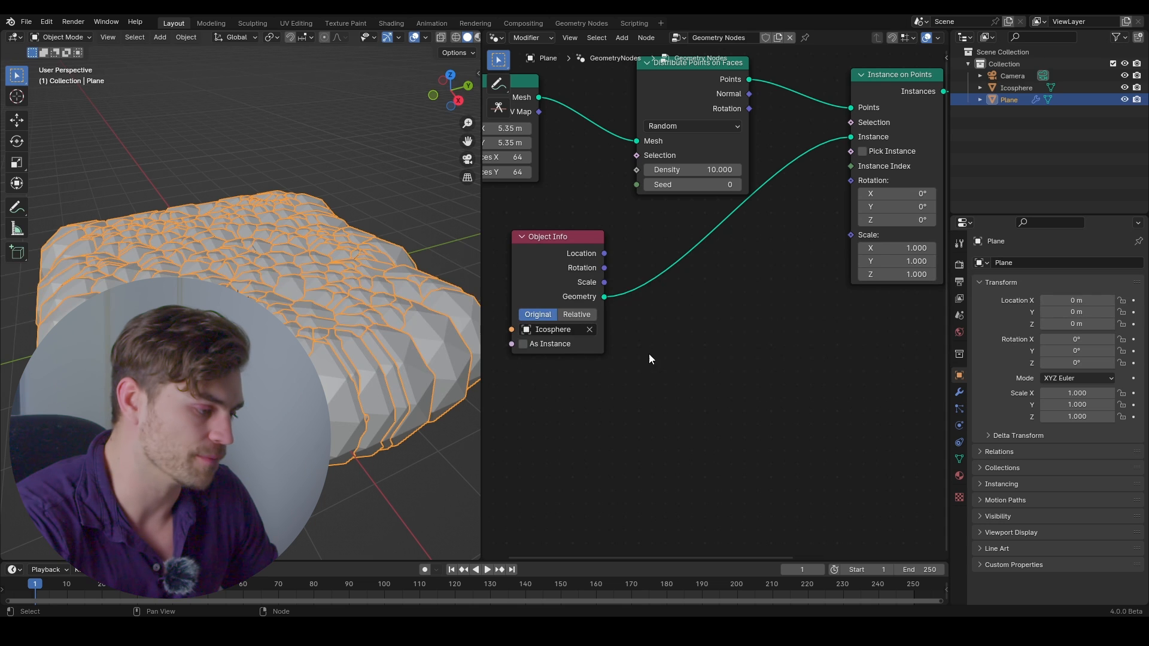
pyautogui.moveTo(649, 353); pyautogui.dragTo(654, 340, button='middle')
pyautogui.hotkey('shift', 'a')
pyautogui.write('random')
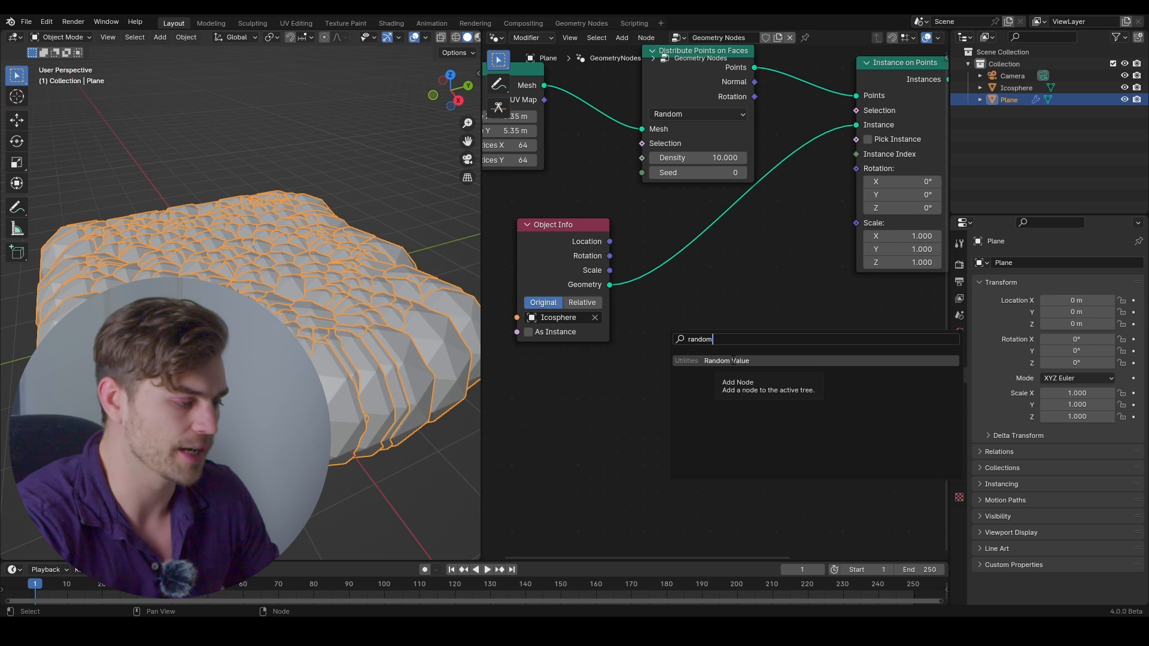
pyautogui.press('Return')
pyautogui.click(610, 395)
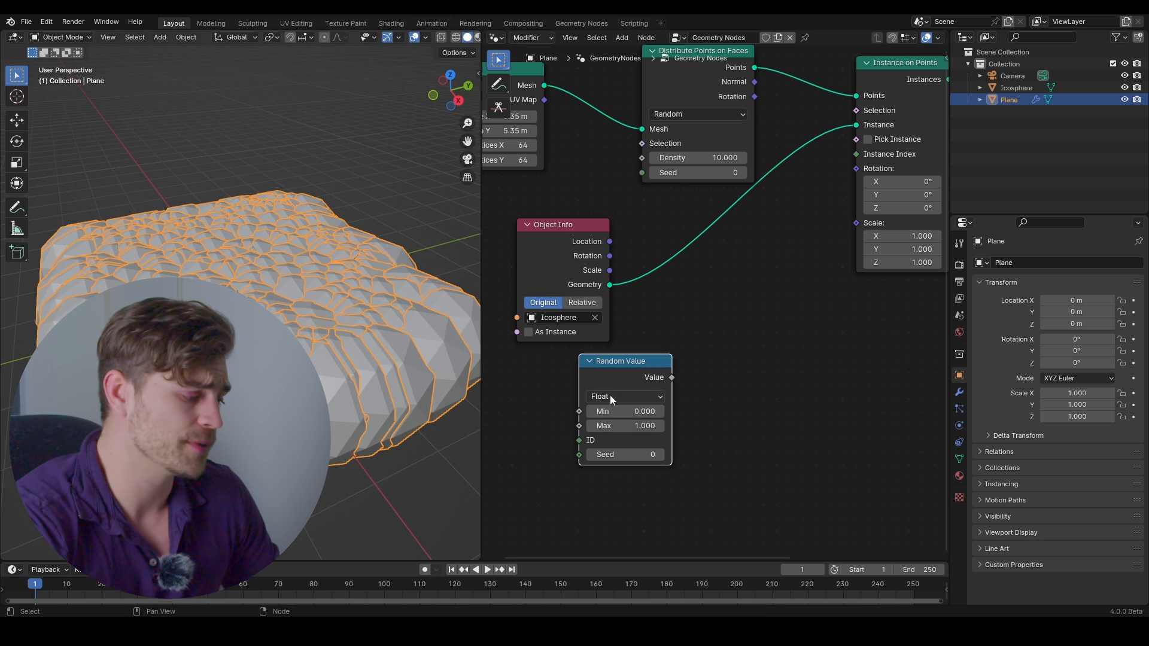
# Add a Map Range node beside the Random Value node
pyautogui.hotkey('shift', 'a')
pyautogui.moveTo(719, 352)
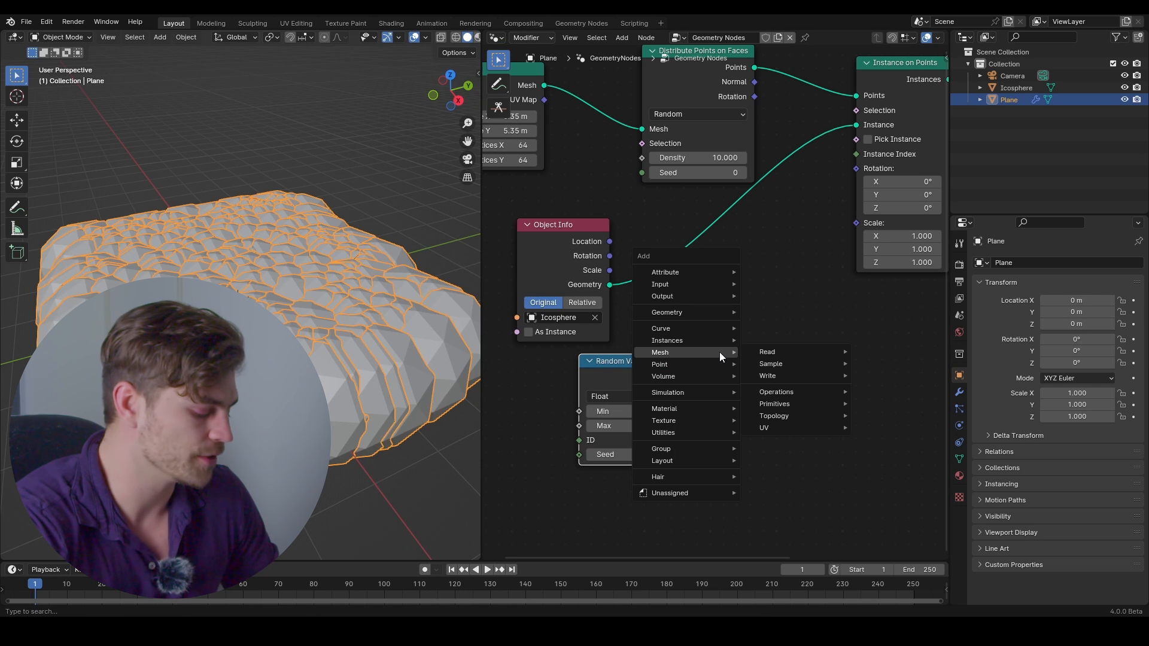
pyautogui.write('m')
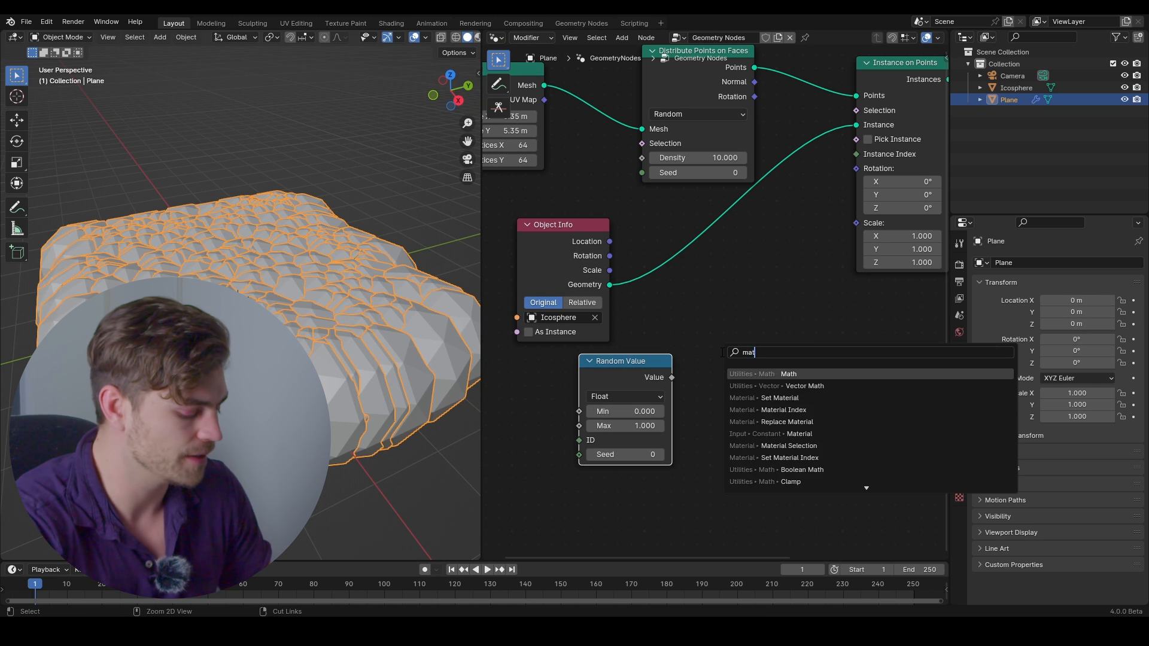
pyautogui.write('ap range')
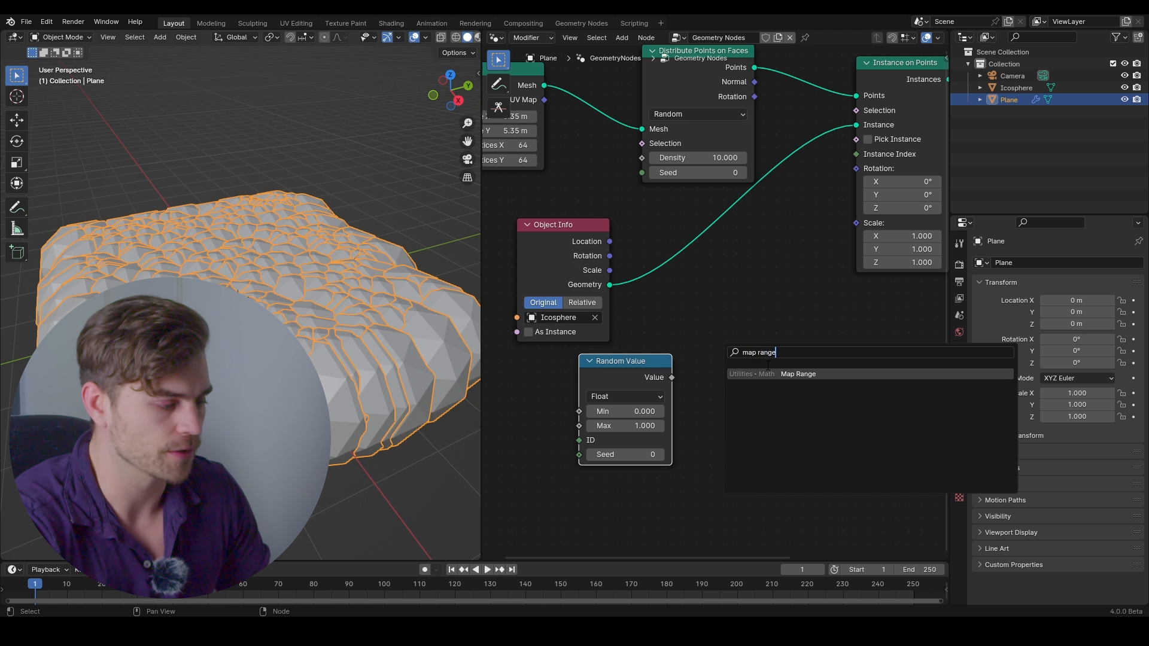
pyautogui.press('Return')
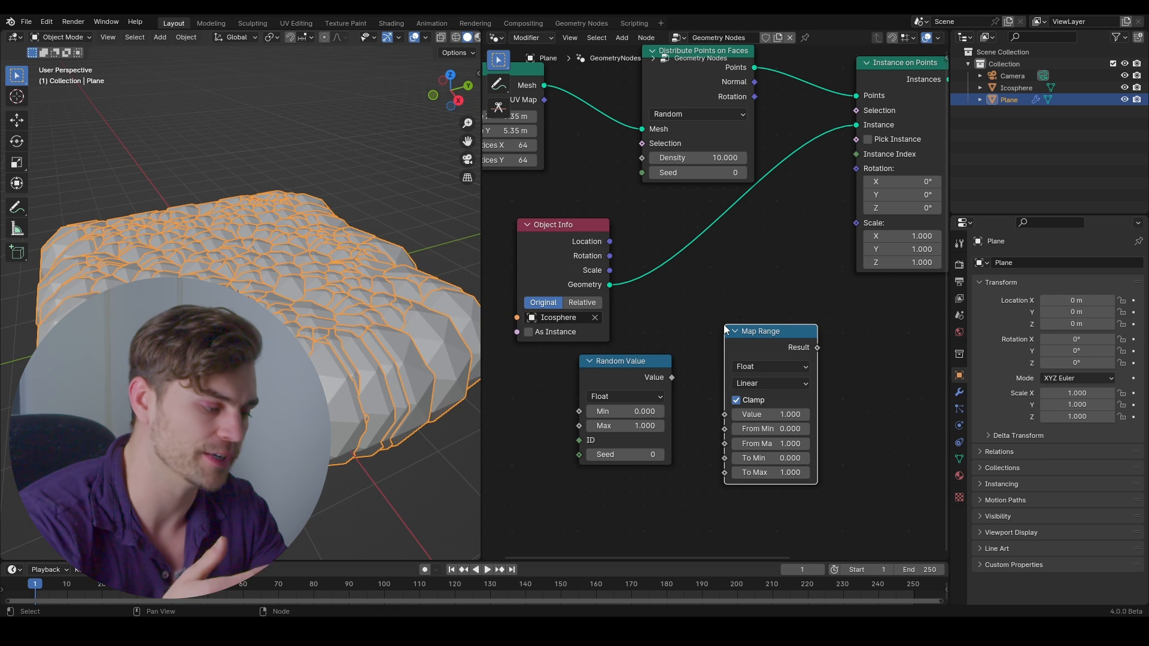
# Link Random Value's output to Map Range's Value input, and Map Range's Result to the Scale of Instance on Points
pyautogui.moveTo(672, 383); pyautogui.dragTo(680, 385)
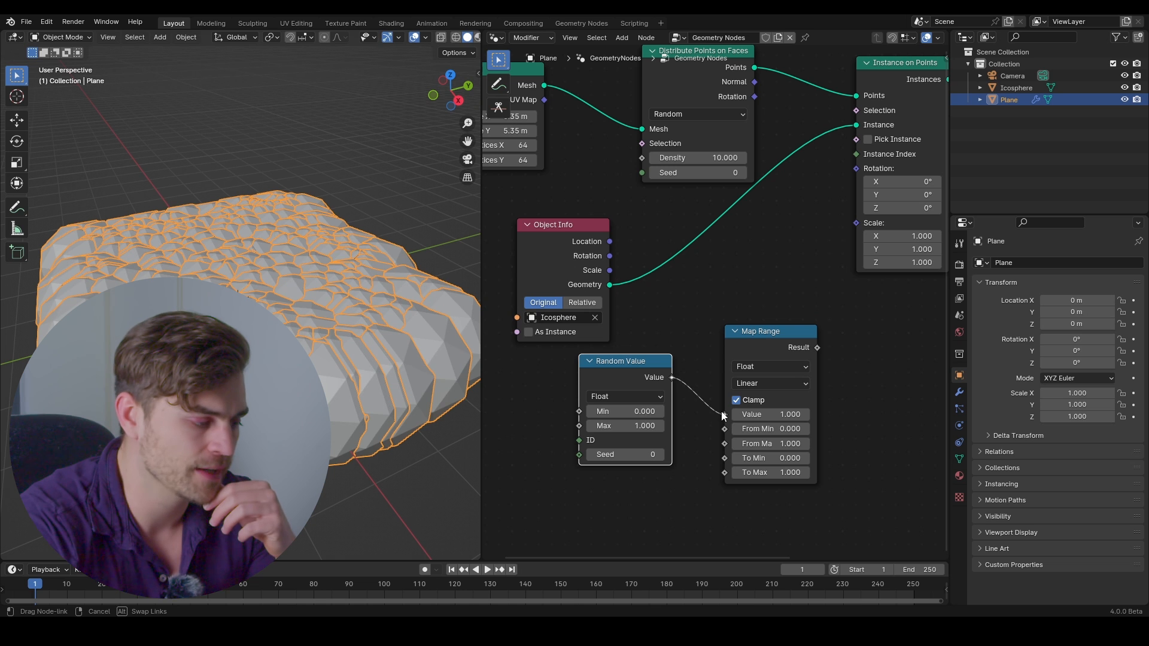
pyautogui.moveTo(724, 416); pyautogui.dragTo(726, 413)
pyautogui.moveTo(817, 349); pyautogui.dragTo(859, 229)
pyautogui.moveTo(809, 334); pyautogui.dragTo(797, 340, button='middle')
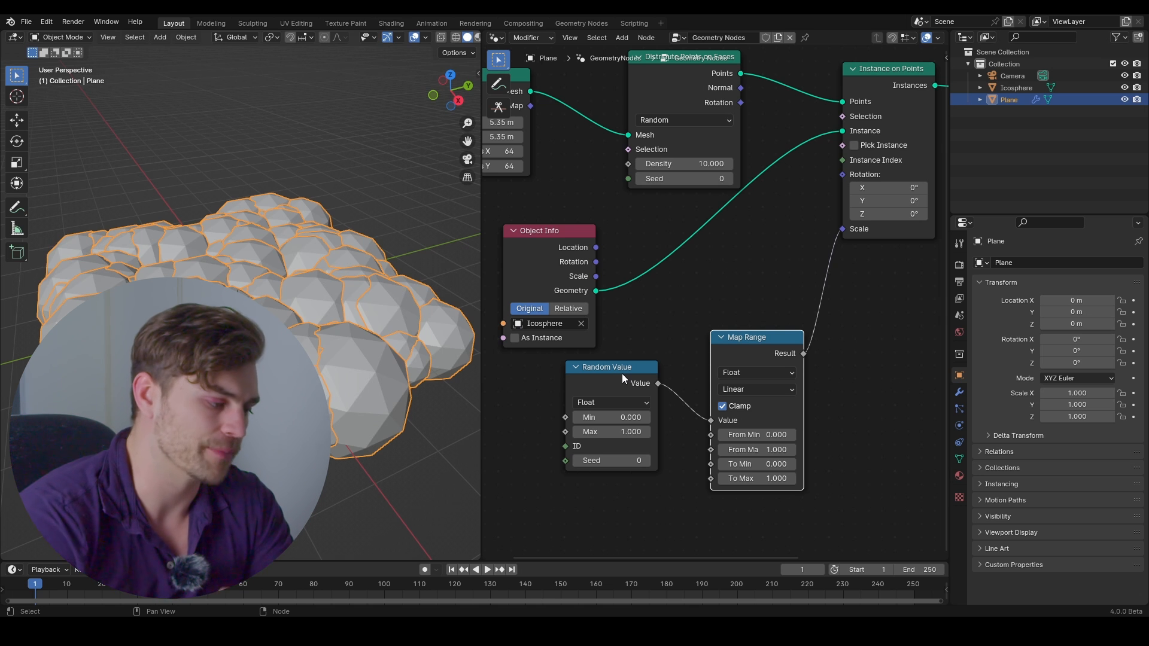
# Reposition the Random Value and Map Range nodes to tidy the layout below Object Info
pyautogui.scroll(2, 623, 374)
pyautogui.moveTo(627, 393); pyautogui.dragTo(727, 370, button='middle')
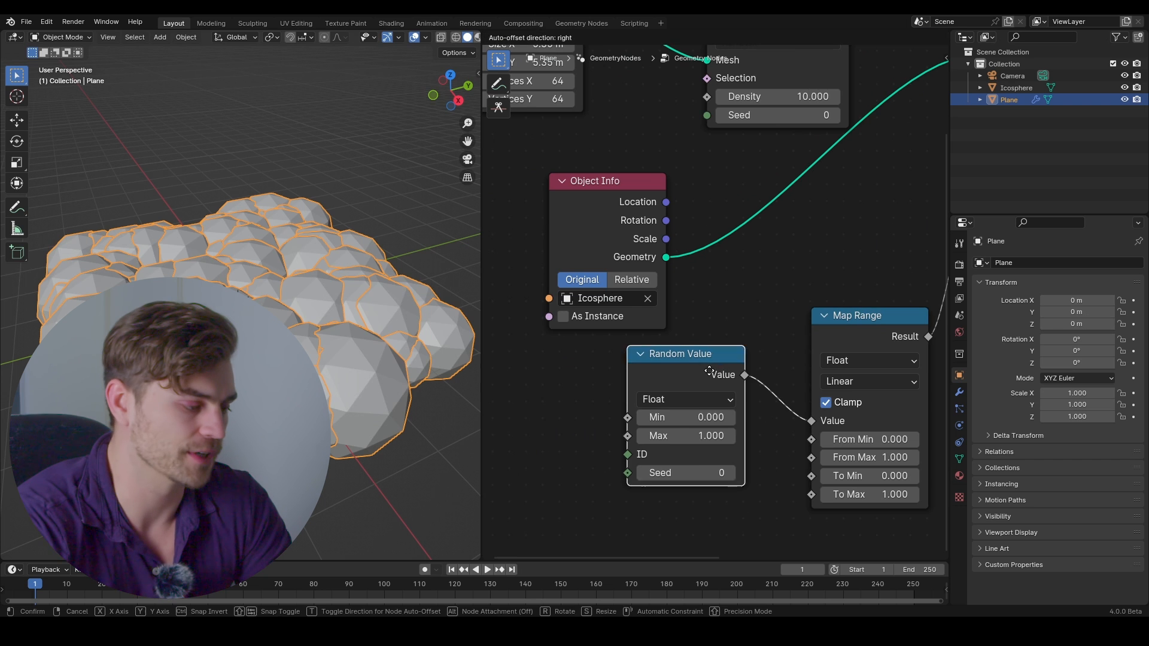
pyautogui.moveTo(727, 369); pyautogui.dragTo(676, 390)
pyautogui.moveTo(745, 417); pyautogui.dragTo(681, 380, button='middle')
pyautogui.moveTo(780, 315); pyautogui.dragTo(713, 314)
# Set the Map Range node's To Max to 0.180 to shrink the instanced spheres
pyautogui.scroll(4, 706, 312)
pyautogui.moveTo(732, 490); pyautogui.dragTo(699, 434, button='middle')
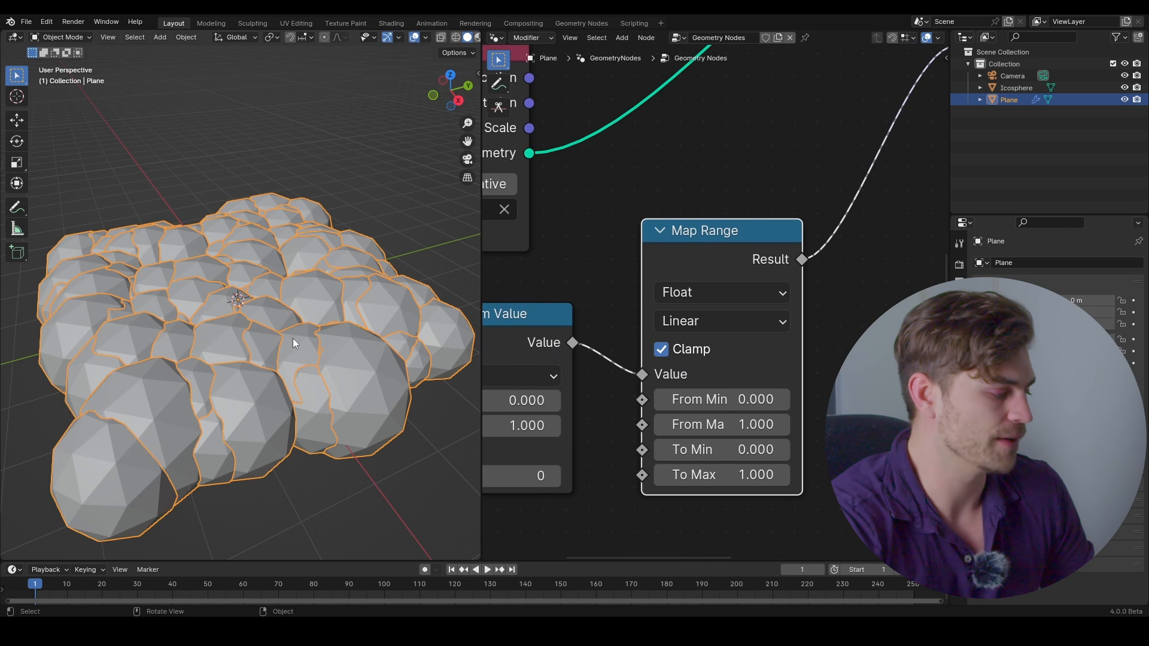
pyautogui.moveTo(293, 339)
pyautogui.mouseDown(button='middle')
pyautogui.moveTo(238, 329)
pyautogui.moveTo(302, 333)
pyautogui.mouseUp(button='middle')
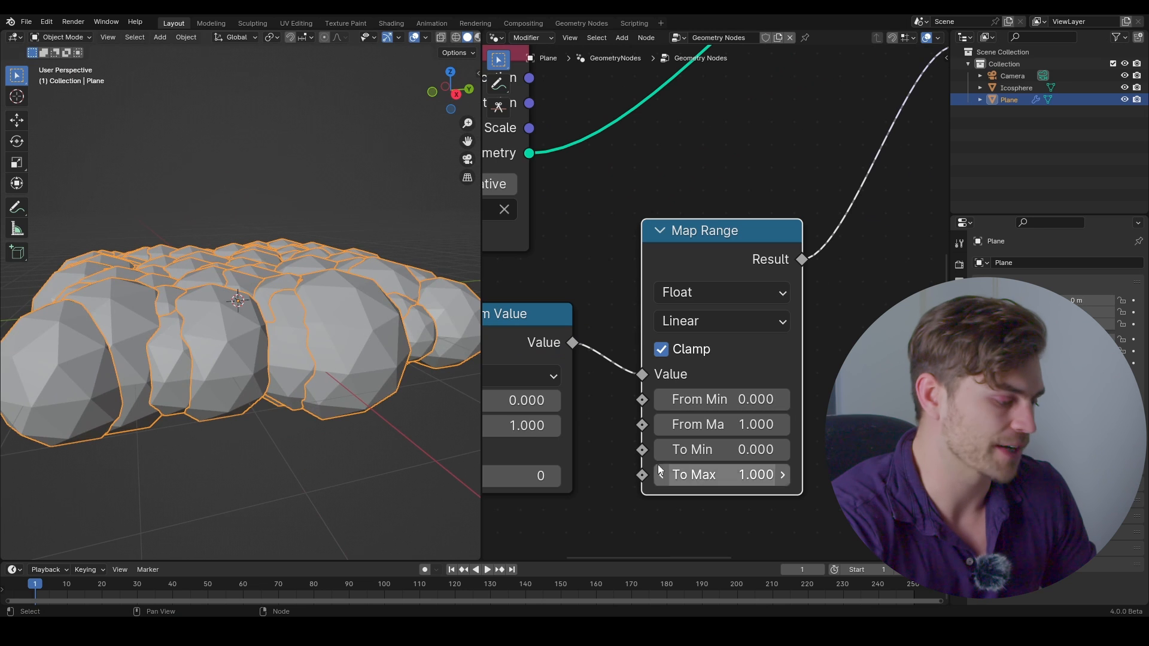
pyautogui.moveTo(193, 340); pyautogui.dragTo(197, 371, button='middle')
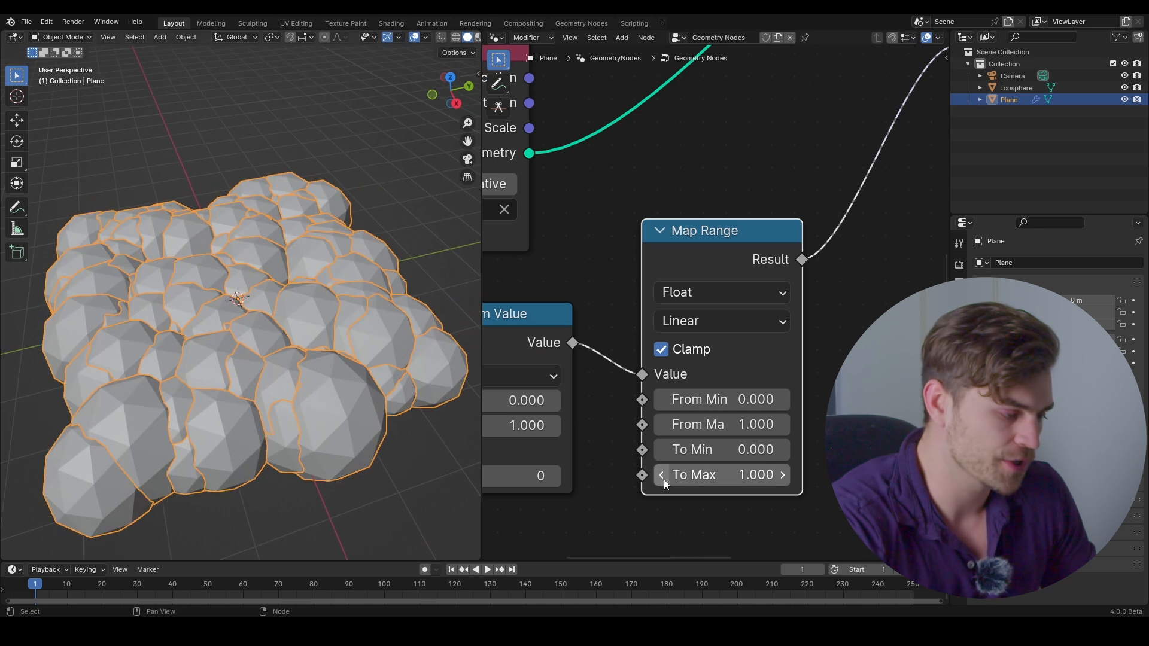
pyautogui.moveTo(724, 475); pyautogui.dragTo(675, 475)
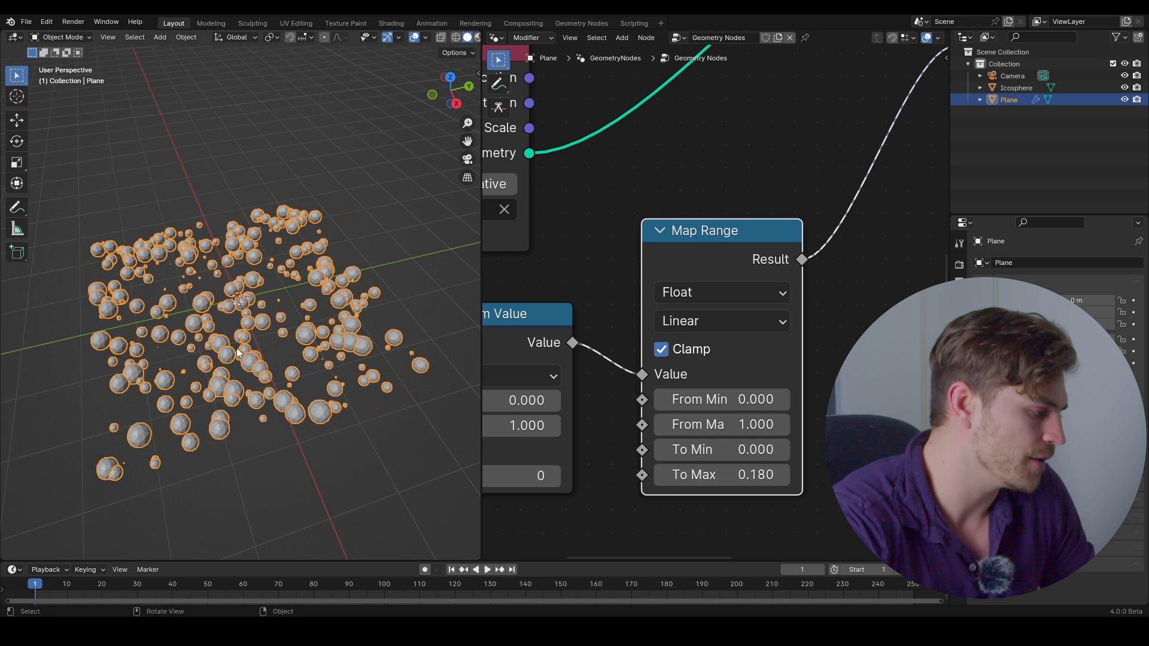
# Set the Density of Distribute Points on Faces to 20
pyautogui.moveTo(281, 326)
pyautogui.mouseDown(button='middle')
pyautogui.moveTo(278, 297)
pyautogui.moveTo(256, 361)
pyautogui.moveTo(285, 304)
pyautogui.mouseUp(button='middle')
pyautogui.scroll(3, 253, 381)
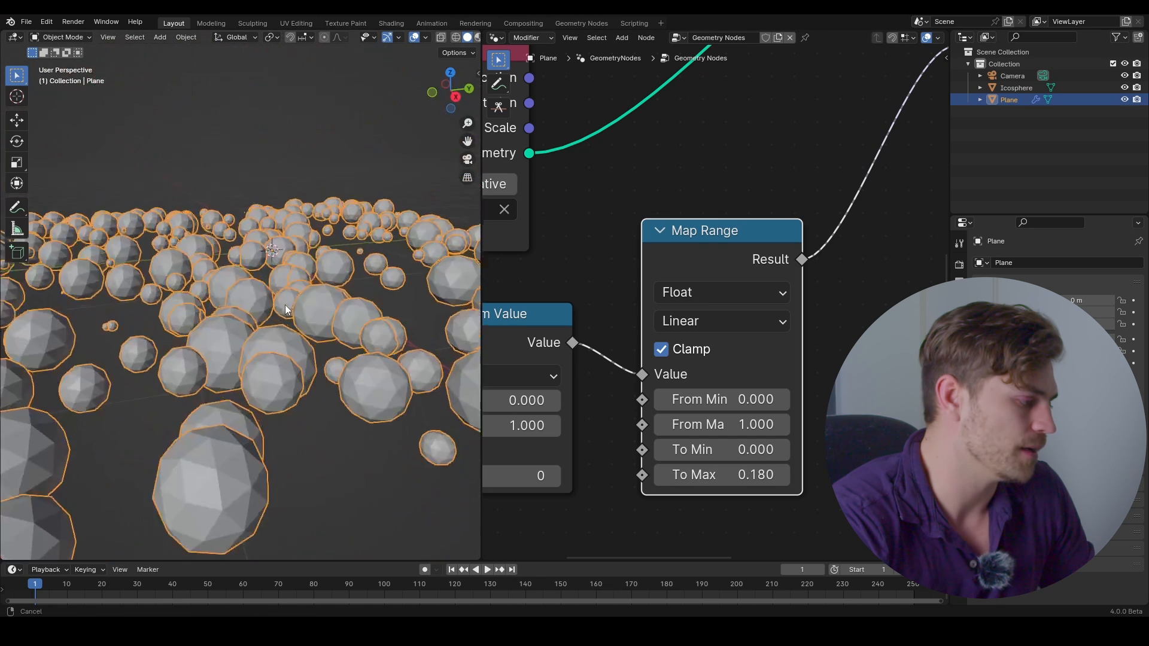
pyautogui.scroll(-3, 282, 343)
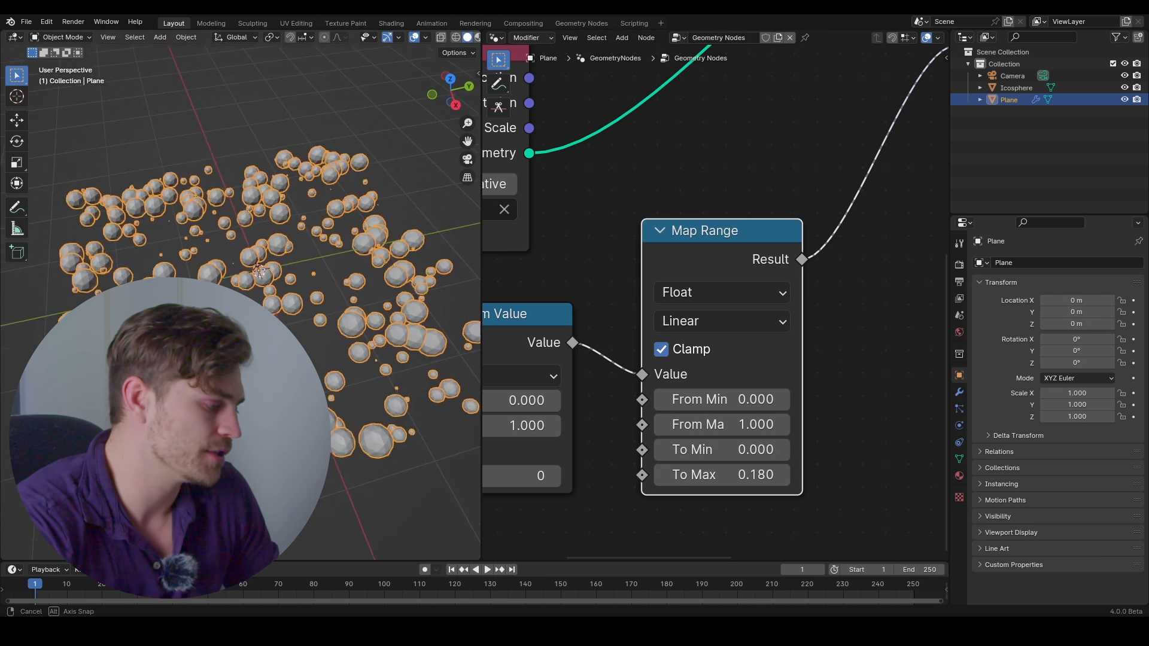
pyautogui.moveTo(252, 413)
pyautogui.mouseDown(button='middle')
pyautogui.moveTo(261, 336)
pyautogui.moveTo(254, 427)
pyautogui.mouseUp(button='middle')
pyautogui.scroll(3, 261, 336)
pyautogui.moveTo(679, 231); pyautogui.dragTo(757, 406, button='middle')
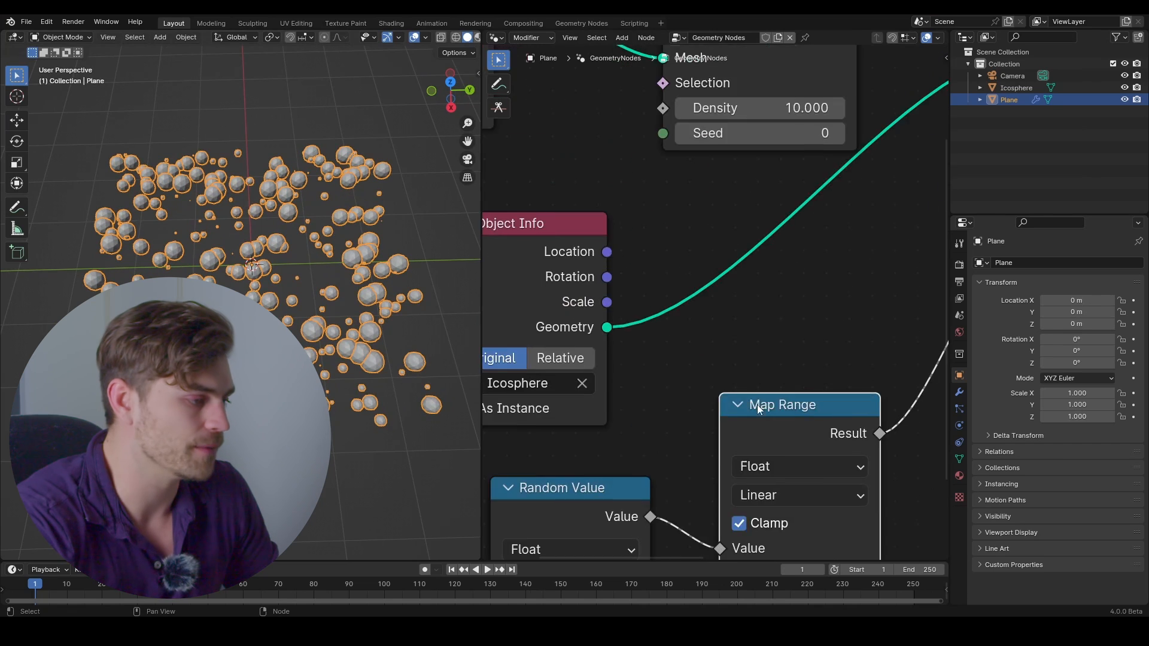
pyautogui.scroll(-3, 758, 294)
pyautogui.moveTo(758, 294); pyautogui.dragTo(717, 365, button='middle')
pyautogui.click(738, 240)
pyautogui.write('20')
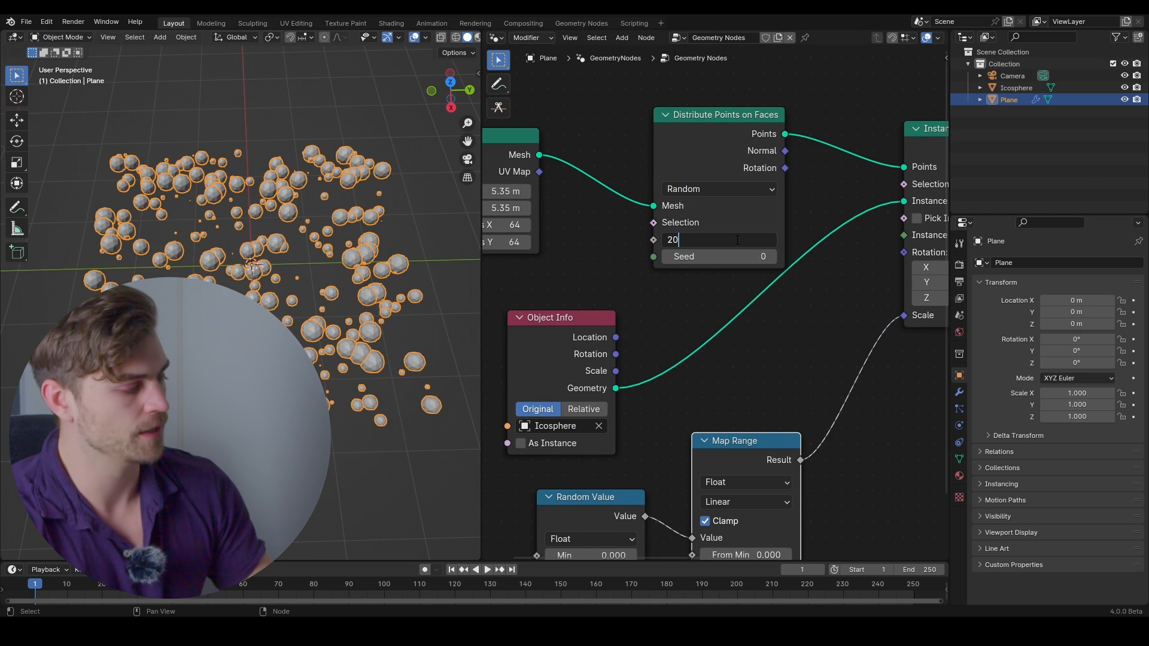
pyautogui.press('Return')
# Move the Object Info node further left to open a gap before its geometry link reaches Instance on Points
pyautogui.scroll(2, 313, 342)
pyautogui.moveTo(312, 345); pyautogui.dragTo(335, 310, button='middle')
pyautogui.scroll(2, 336, 310)
pyautogui.scroll(-3, 333, 309)
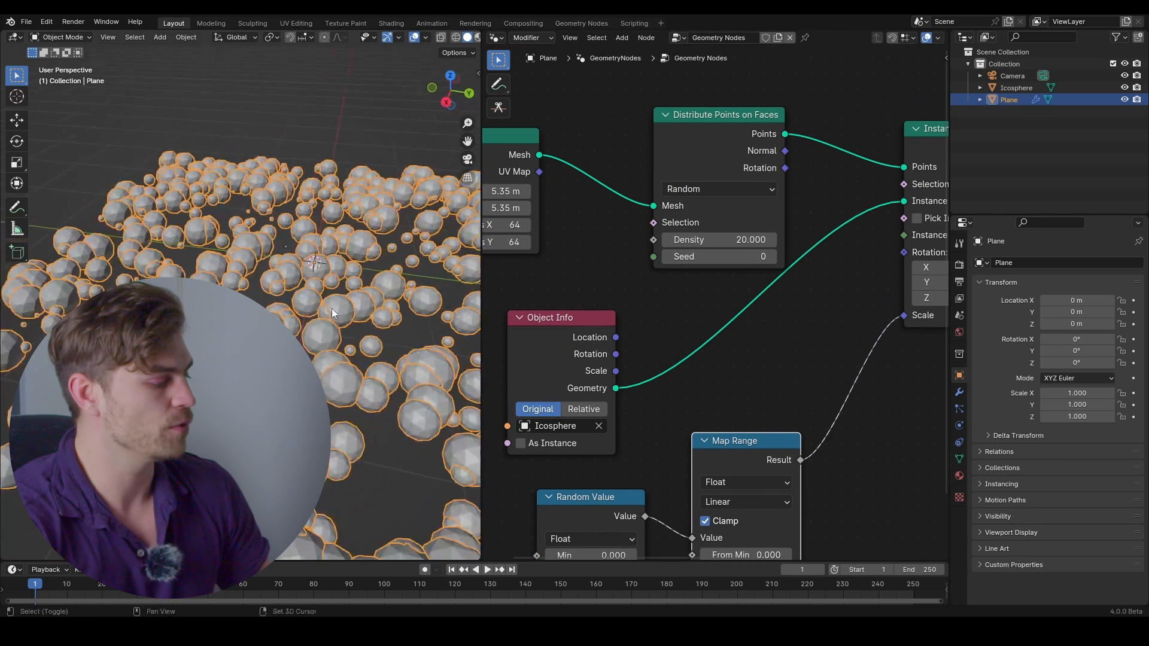
pyautogui.scroll(1, 332, 307)
pyautogui.scroll(-4, 632, 346)
pyautogui.moveTo(591, 345); pyautogui.dragTo(690, 332, button='middle')
pyautogui.moveTo(690, 331); pyautogui.dragTo(624, 335)
pyautogui.click(684, 331)
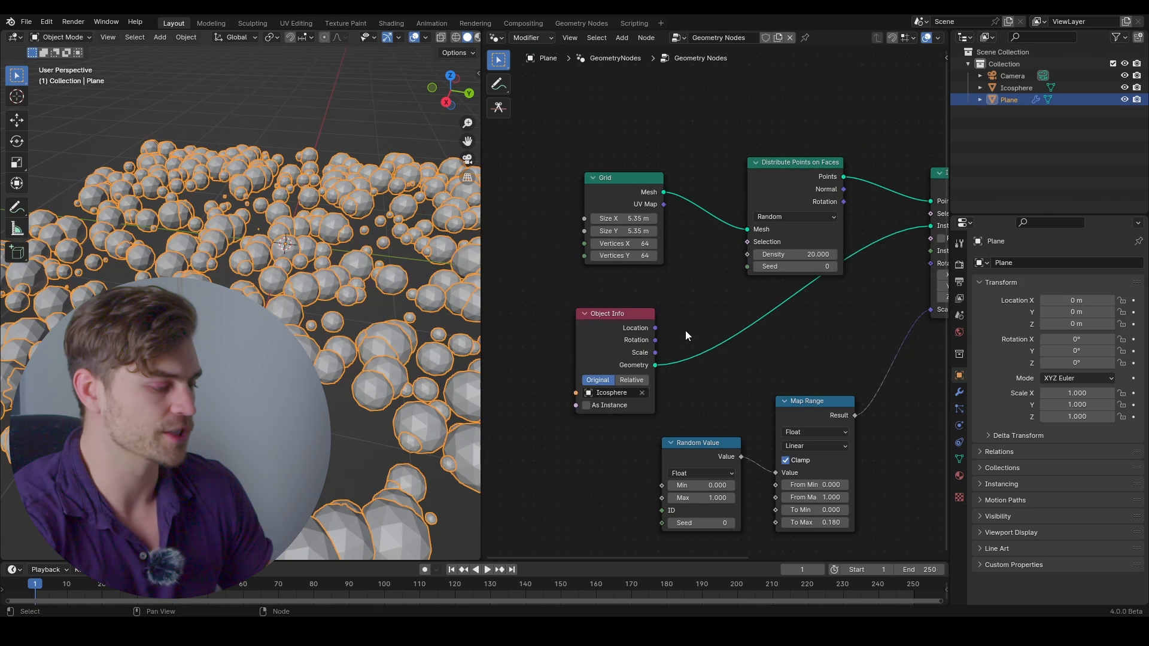
# Insert a Set Shade Smooth node on the link between Object Info's Geometry output and Instance on Points
pyautogui.scroll(4, 347, 302)
pyautogui.keyDown('shift'); pyautogui.moveTo(306, 372); pyautogui.dragTo(339, 319, button='middle'); pyautogui.keyUp('shift')
pyautogui.scroll(-4, 347, 301)
pyautogui.scroll(-3, 349, 301)
pyautogui.scroll(1, 320, 314)
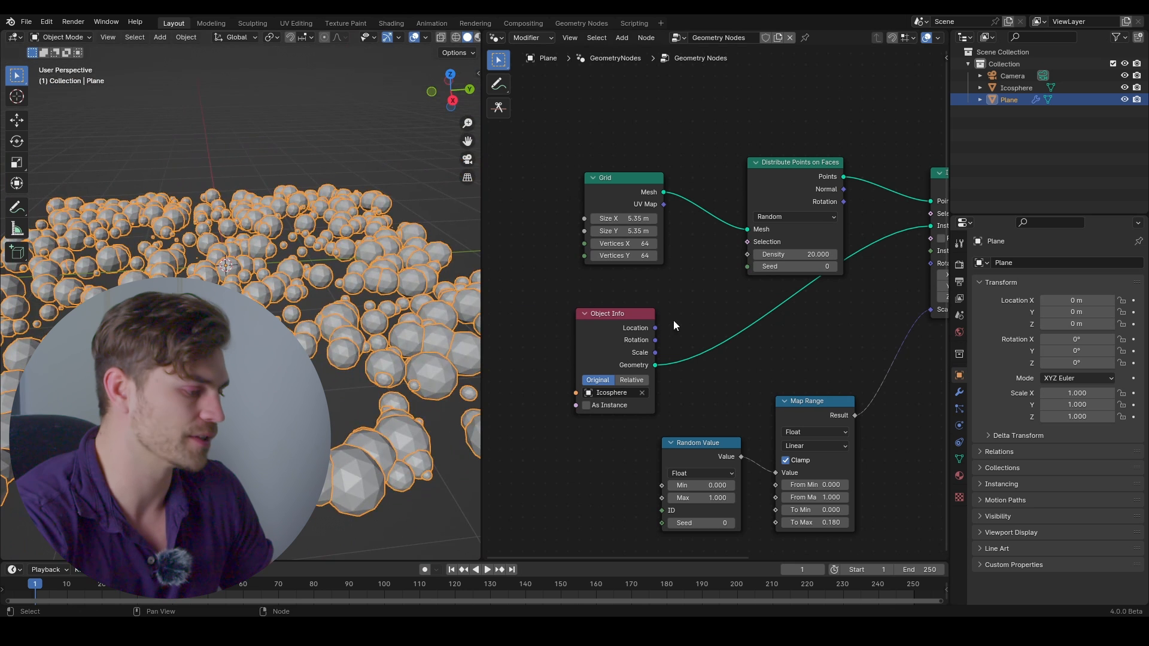
pyautogui.hotkey('shift', 'a')
pyautogui.write('set')
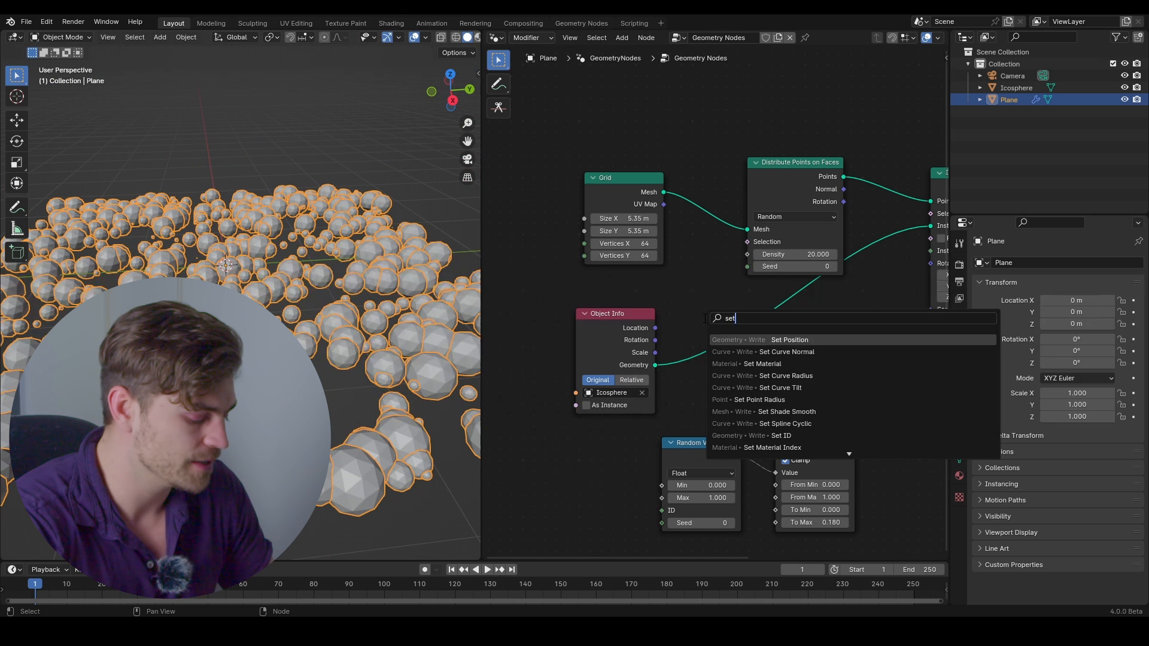
pyautogui.write(' shade')
pyautogui.click(776, 340)
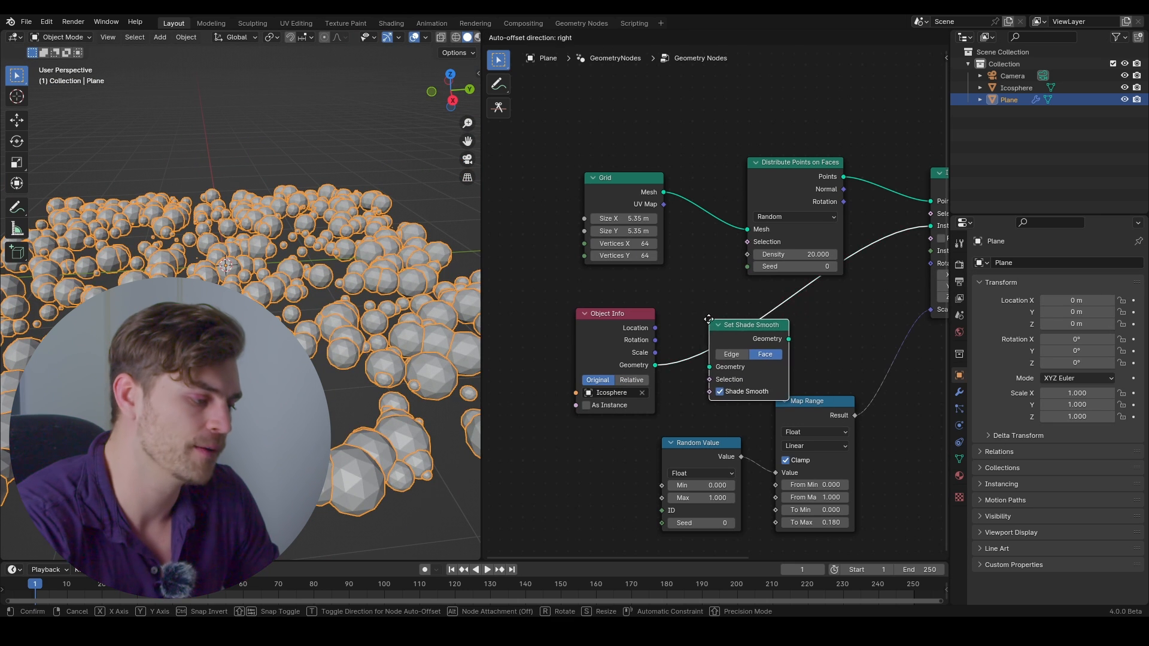
pyautogui.click(709, 321)
# Move the Map Range node down so it no longer overlaps the Set Shade Smooth node
pyautogui.scroll(4, 241, 300)
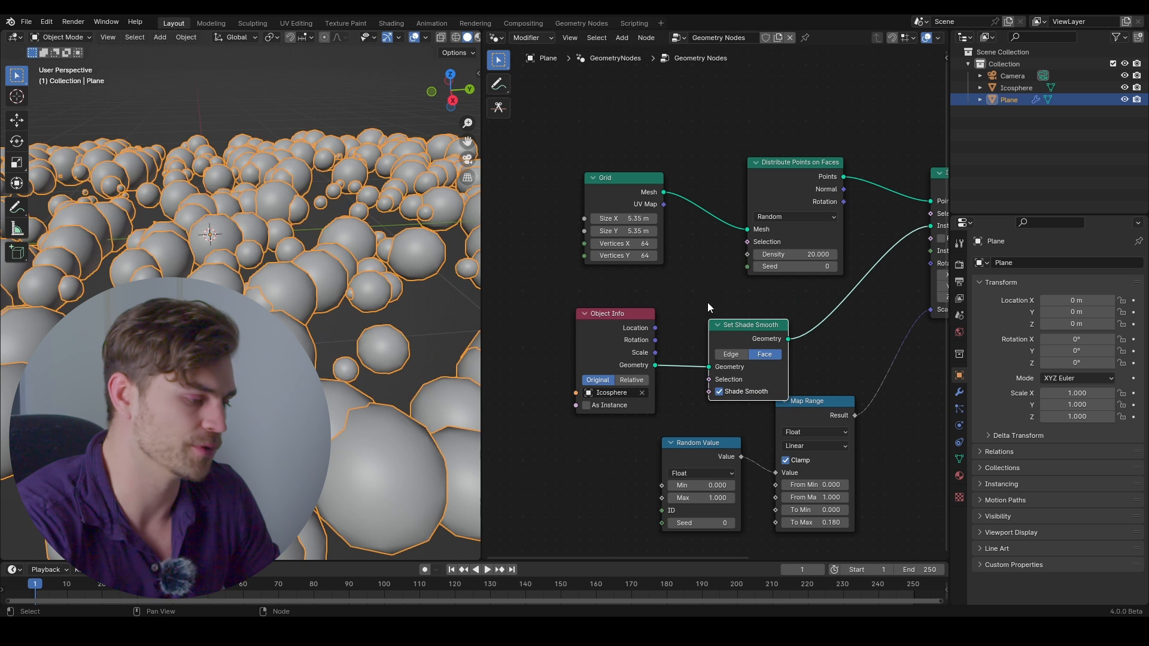
pyautogui.scroll(-3, 300, 252)
pyautogui.scroll(-1, 663, 386)
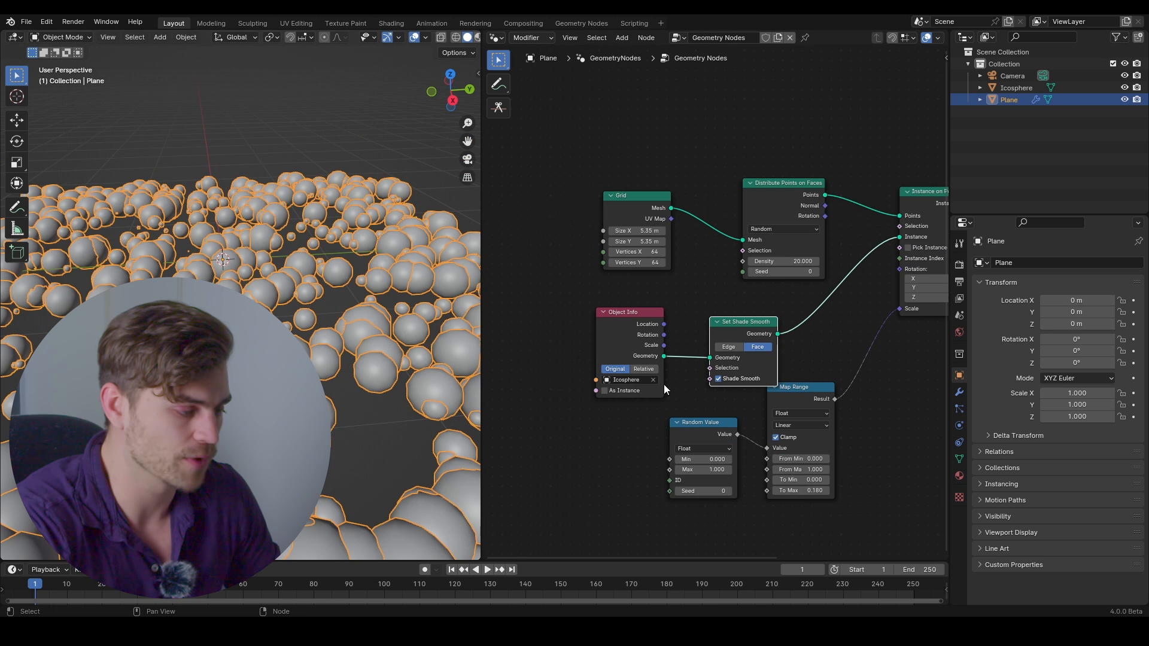
pyautogui.moveTo(802, 401); pyautogui.dragTo(723, 383, button='middle')
pyautogui.moveTo(720, 378); pyautogui.dragTo(715, 397)
pyautogui.moveTo(764, 379); pyautogui.dragTo(744, 387, button='middle')
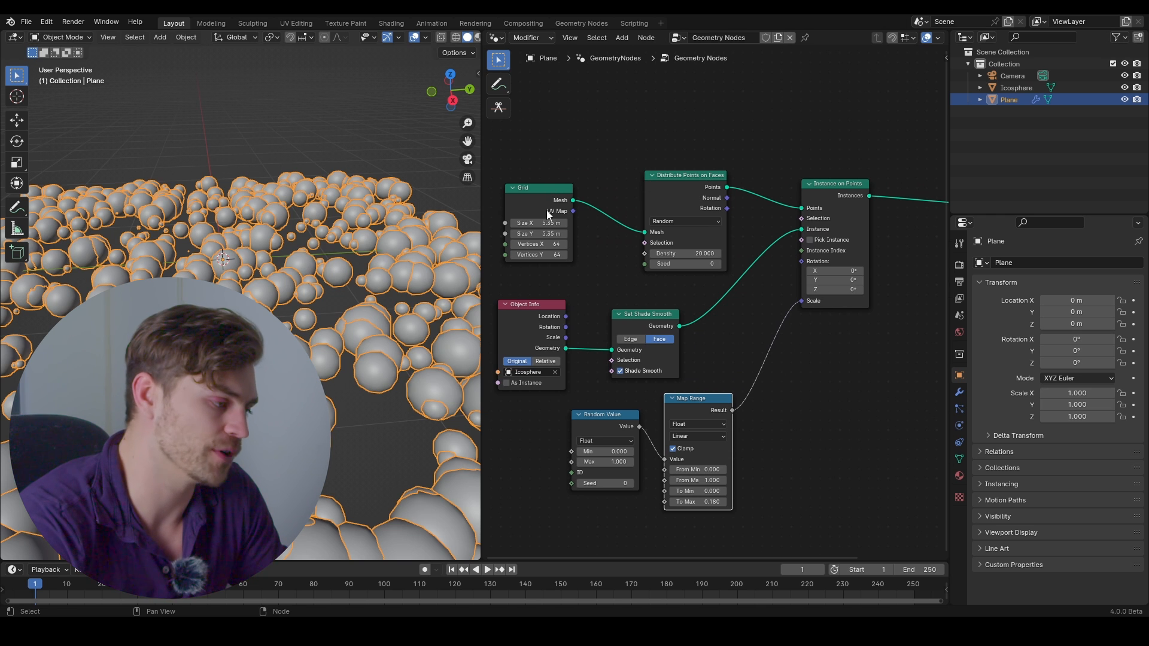
# Examine the smoothed spheres from several angles, play the timeline briefly, and return to frame 1
pyautogui.scroll(-10, 331, 293)
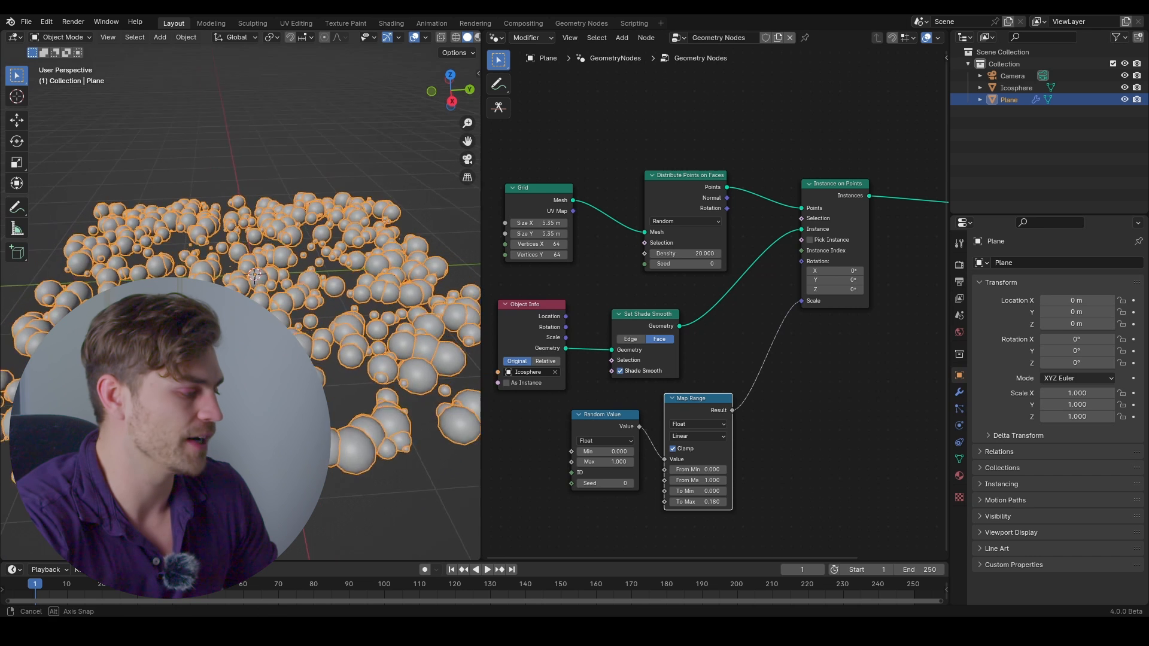
pyautogui.moveTo(331, 292); pyautogui.dragTo(285, 271, button='middle')
pyautogui.scroll(2, 333, 314)
pyautogui.moveTo(354, 436); pyautogui.dragTo(348, 413, button='middle')
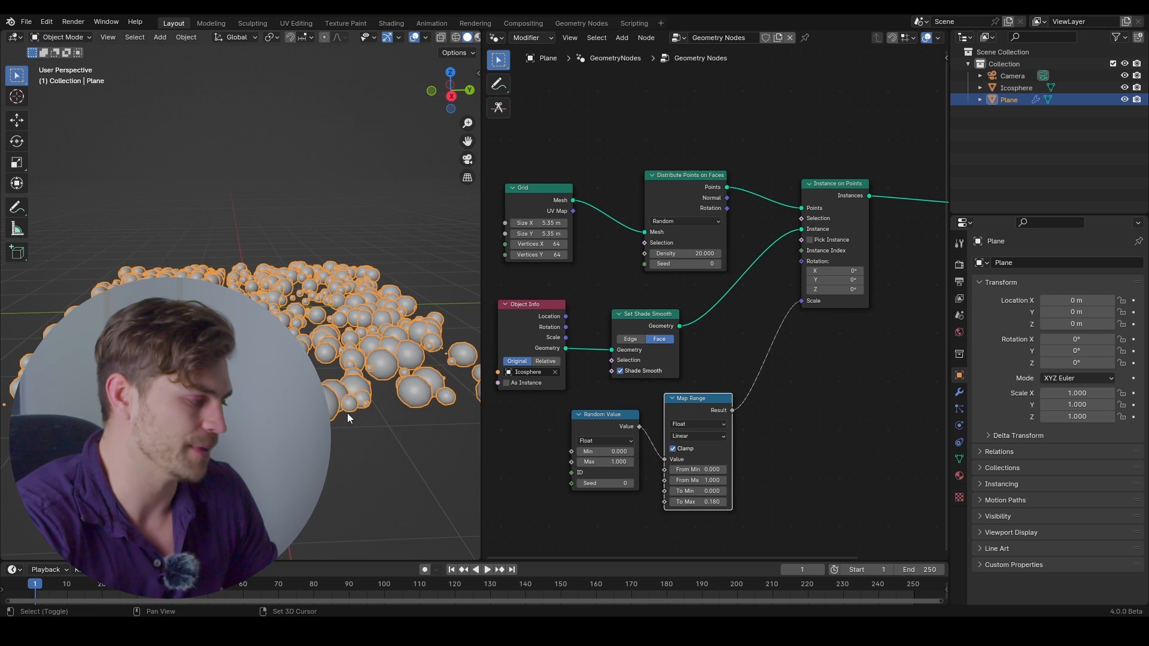
pyautogui.press('space')
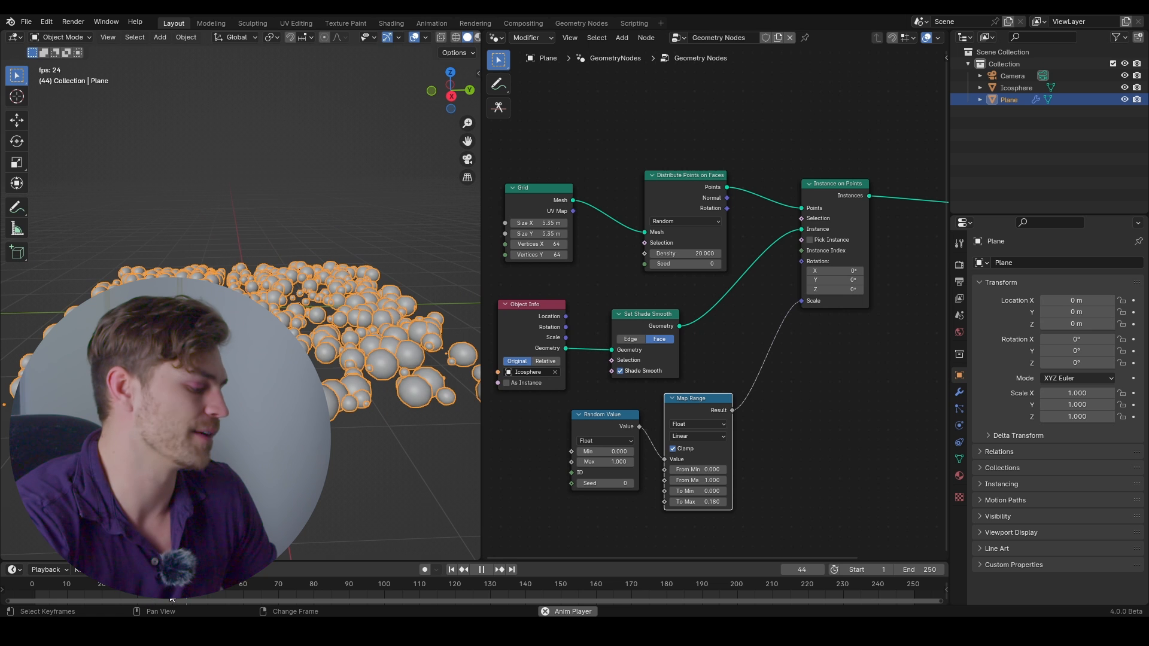
pyautogui.press('space')
pyautogui.click(27, 584)
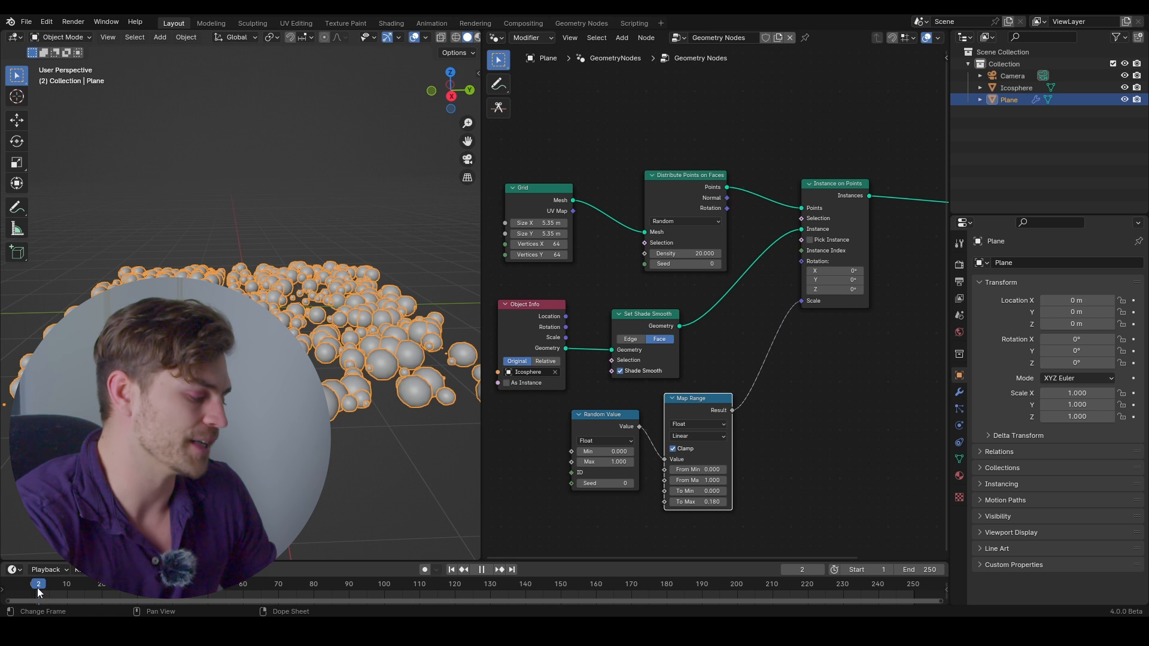
pyautogui.moveTo(37, 589); pyautogui.dragTo(34, 589)
pyautogui.moveTo(360, 419); pyautogui.dragTo(373, 429, button='middle')
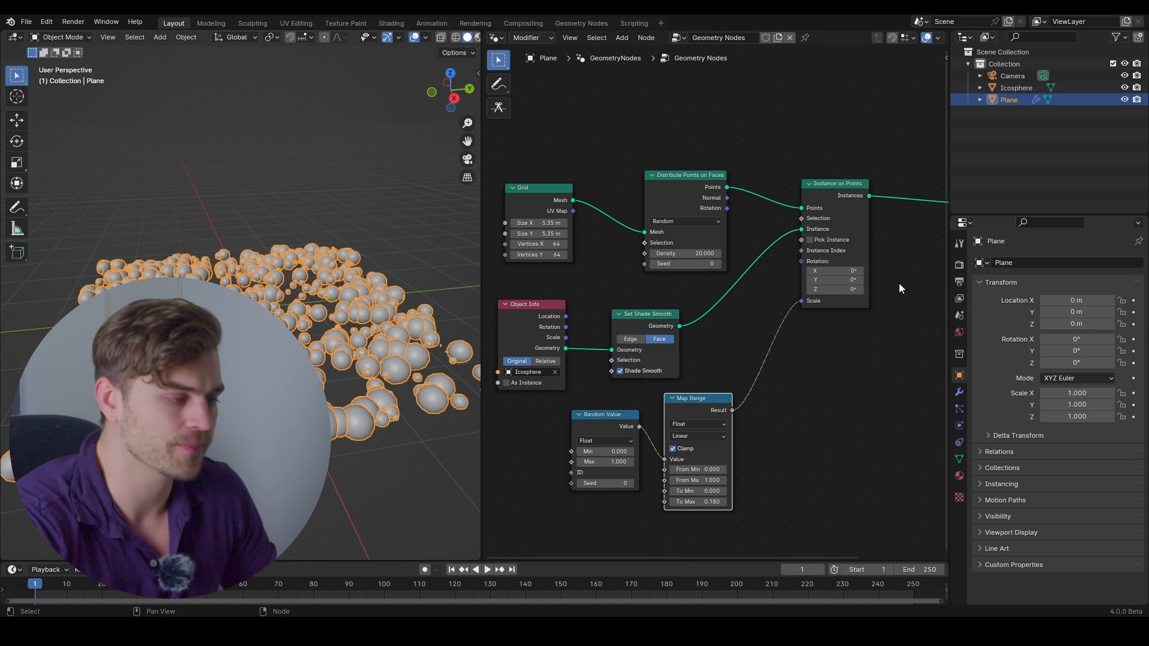
# Move the Group Output node far to the right to make room after Instance on Points
pyautogui.moveTo(899, 283); pyautogui.dragTo(677, 305, button='middle')
pyautogui.scroll(-3, 777, 278)
pyautogui.moveTo(777, 278); pyautogui.dragTo(625, 305, button='middle')
pyautogui.moveTo(632, 264); pyautogui.dragTo(825, 263)
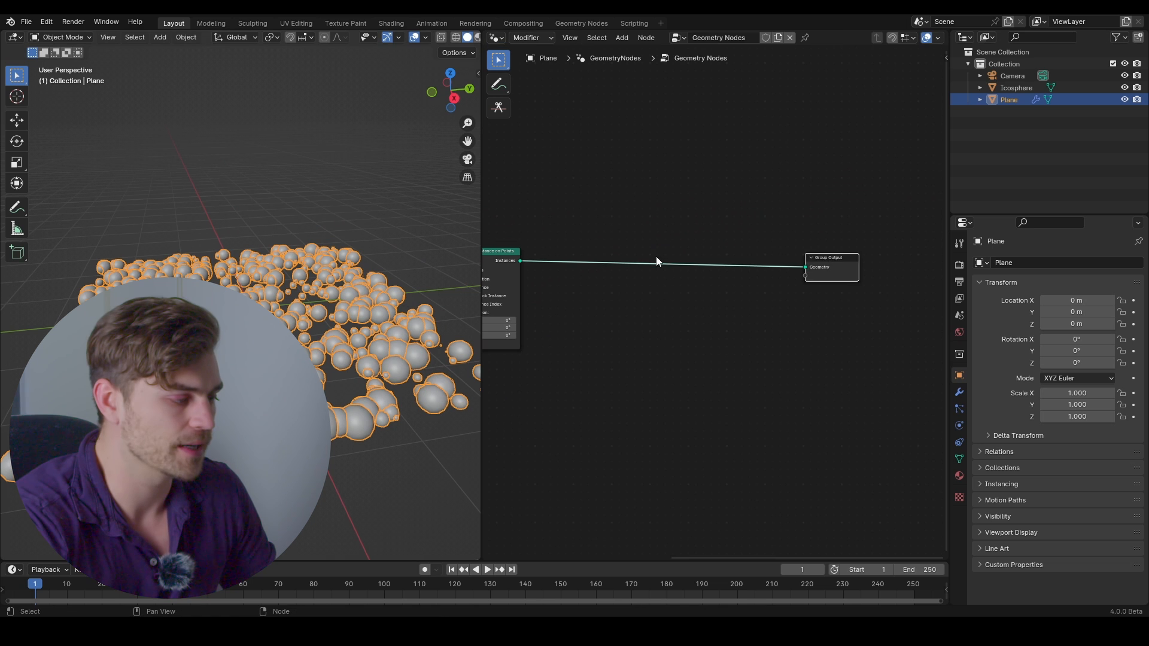
pyautogui.click(656, 256)
# Insert a Scale Instances node on the link between Instance on Points and Group Output
pyautogui.moveTo(600, 255); pyautogui.dragTo(655, 257, button='middle')
pyautogui.hotkey('shift', 'a')
pyautogui.write('scale in')
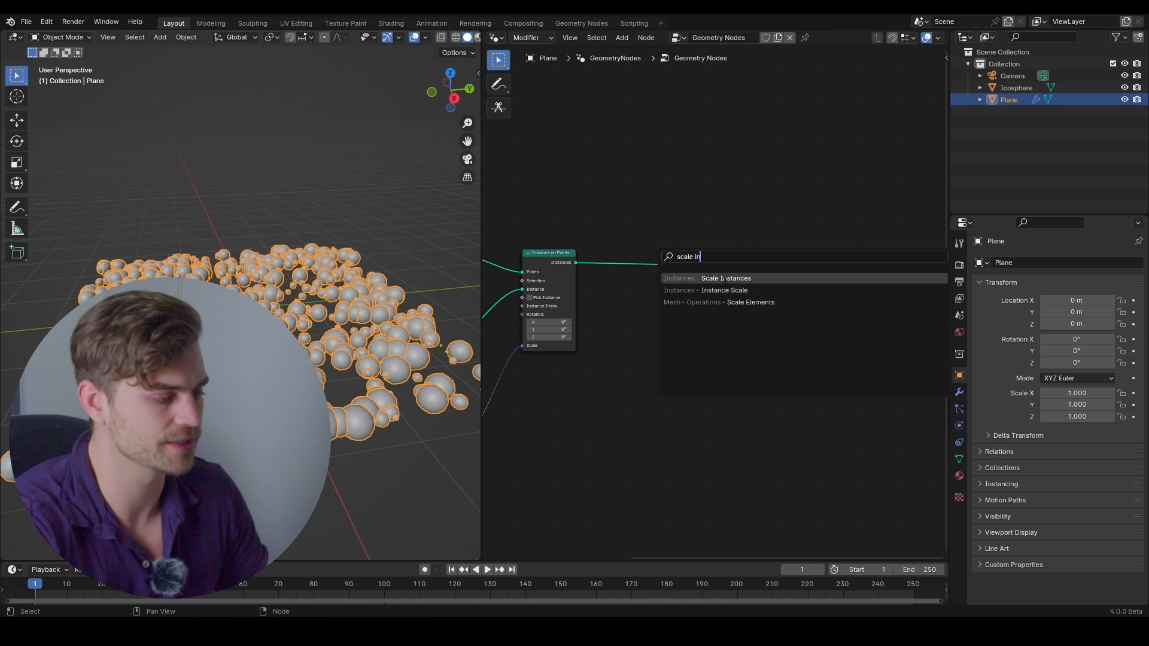
pyautogui.press('Return')
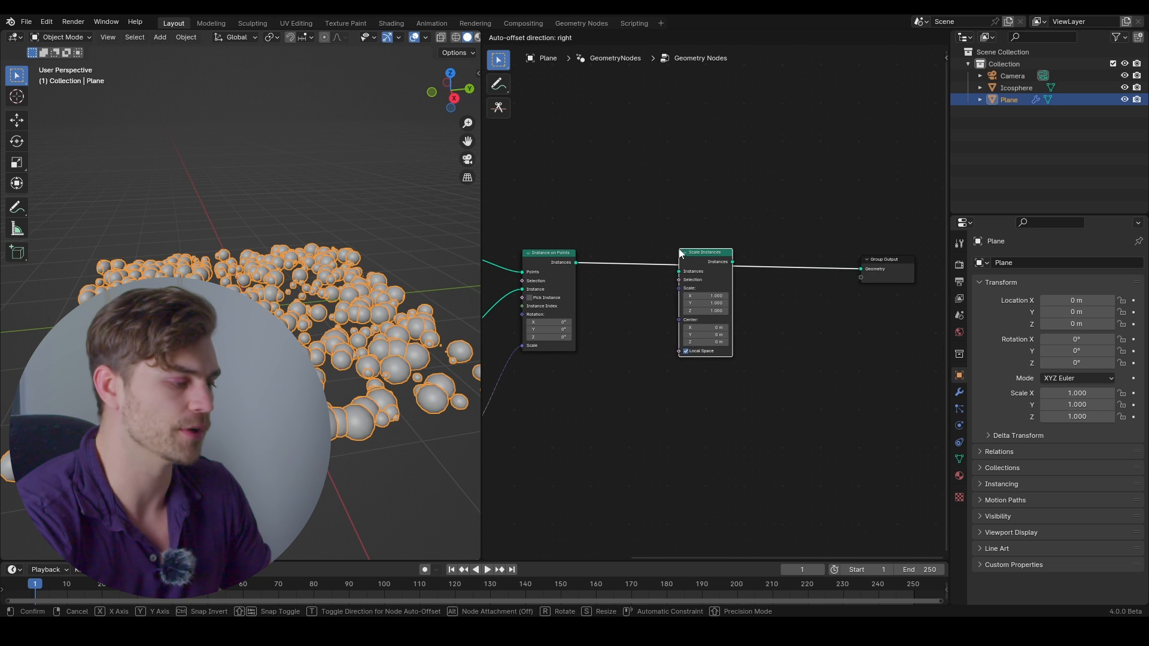
pyautogui.click(703, 316)
# Shift the Scale Instances node further right and set its X, Y and Z scale to 0.800
pyautogui.scroll(2, 702, 315)
pyautogui.moveTo(754, 223); pyautogui.dragTo(831, 225)
pyautogui.moveTo(832, 278)
pyautogui.mouseDown()
pyautogui.moveTo(839, 298)
pyautogui.moveTo(819, 298)
pyautogui.moveTo(862, 298)
pyautogui.moveTo(832, 298)
pyautogui.mouseUp()
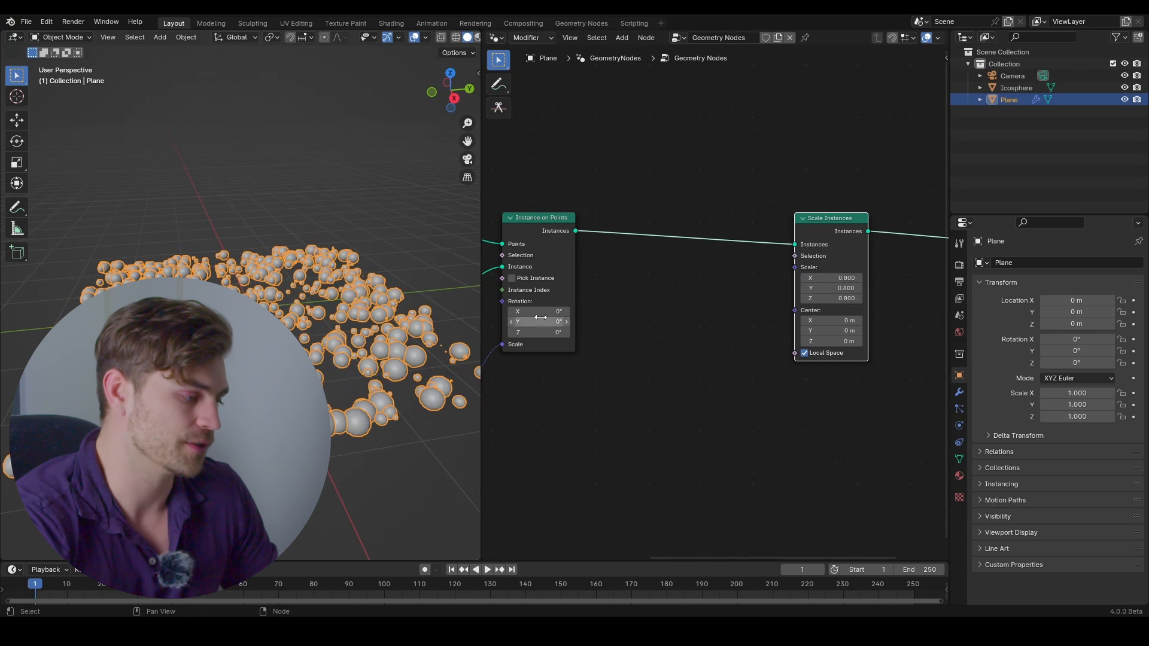
# Review the nodes feeding Instance on Points and Scale Instances, and examine the scaled spheres in the viewport
pyautogui.moveTo(540, 312); pyautogui.dragTo(715, 277, button='middle')
pyautogui.moveTo(558, 547); pyautogui.dragTo(627, 464, button='middle')
pyautogui.moveTo(635, 442)
pyautogui.mouseDown()
pyautogui.moveTo(664, 443)
pyautogui.moveTo(635, 443)
pyautogui.mouseUp()
pyautogui.moveTo(929, 275); pyautogui.dragTo(643, 359, button='middle')
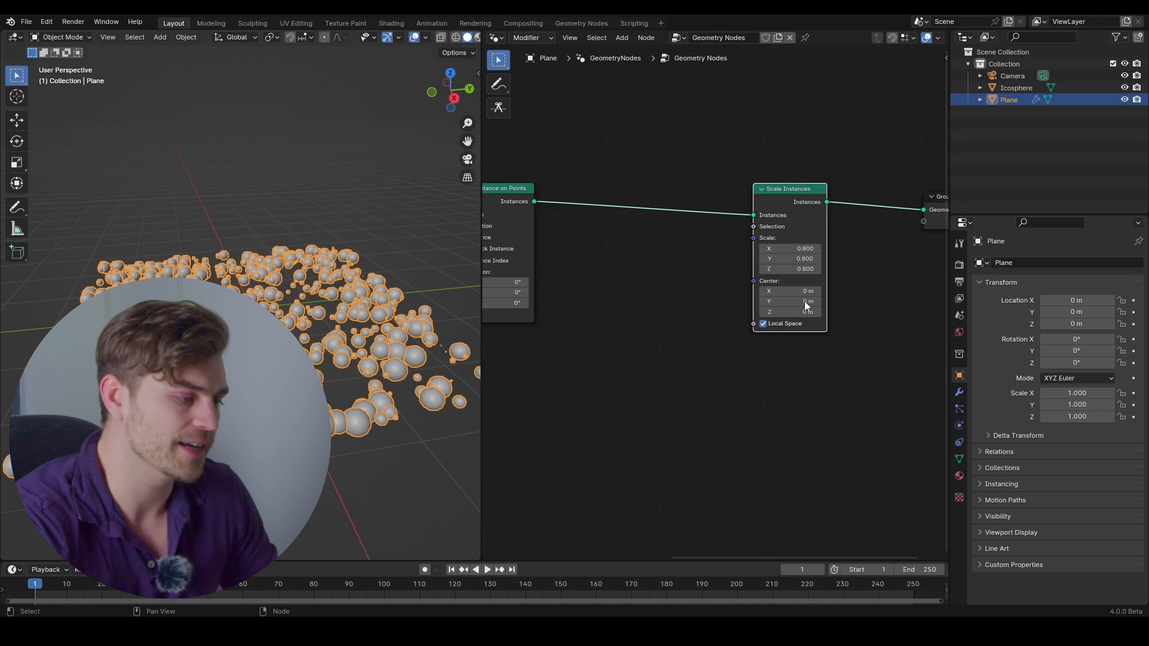
pyautogui.scroll(-2, 724, 308)
pyautogui.moveTo(732, 328); pyautogui.dragTo(767, 323, button='middle')
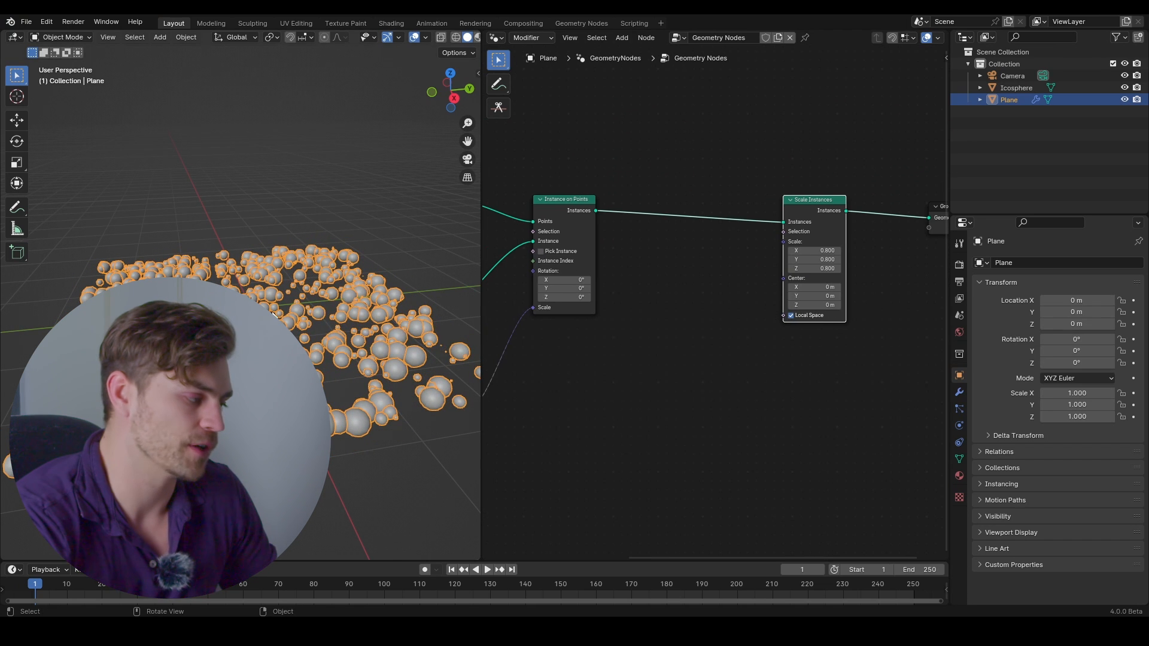
pyautogui.moveTo(279, 359); pyautogui.dragTo(278, 383, button='middle')
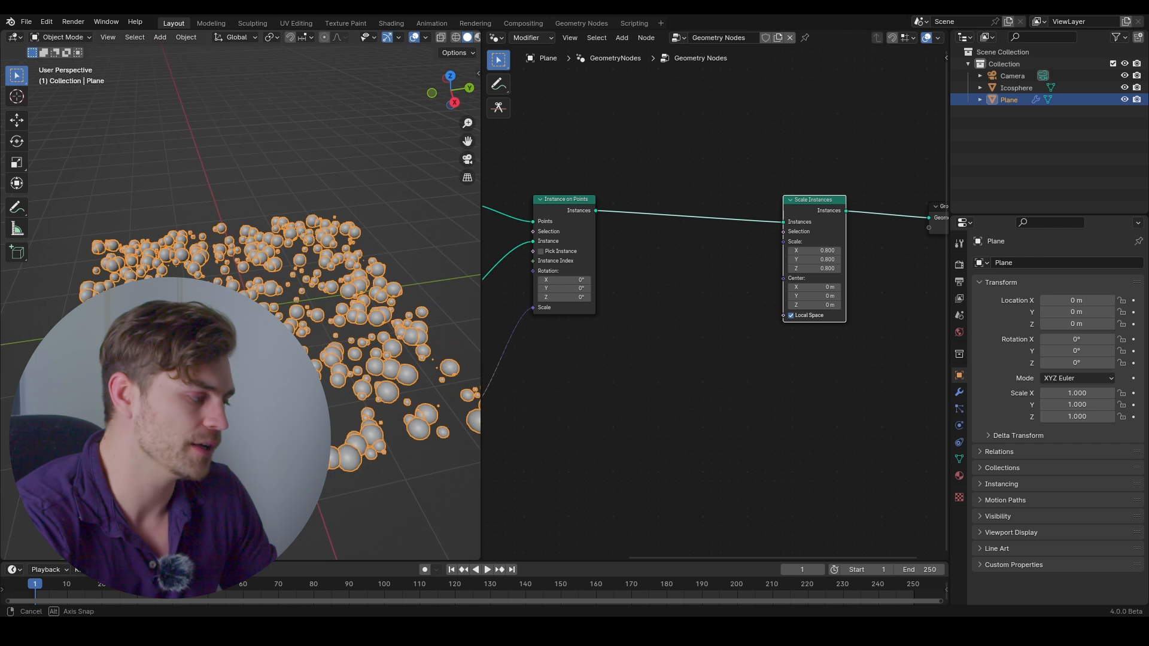
pyautogui.moveTo(468, 390); pyautogui.dragTo(461, 372, button='middle')
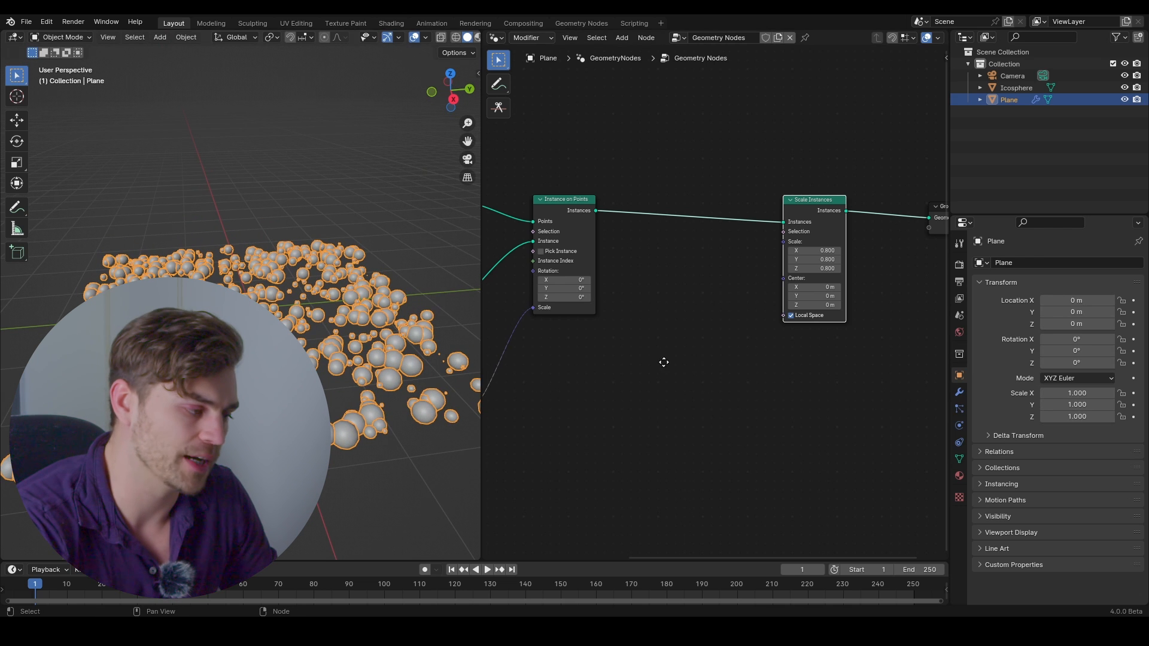
# Add a second Random Value node in the space below the link between Instance on Points and Scale Instances
pyautogui.moveTo(497, 307); pyautogui.dragTo(656, 282, button='middle')
pyautogui.moveTo(741, 281); pyautogui.dragTo(591, 325, button='middle')
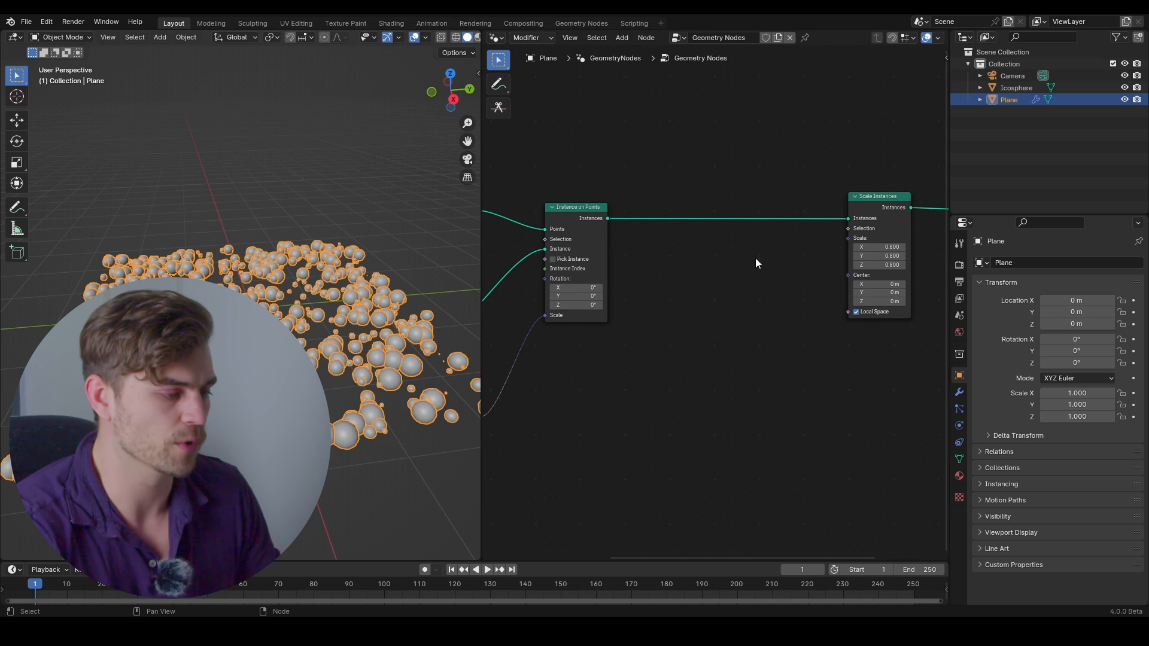
pyautogui.hotkey('shift', 'a')
pyautogui.write('random v')
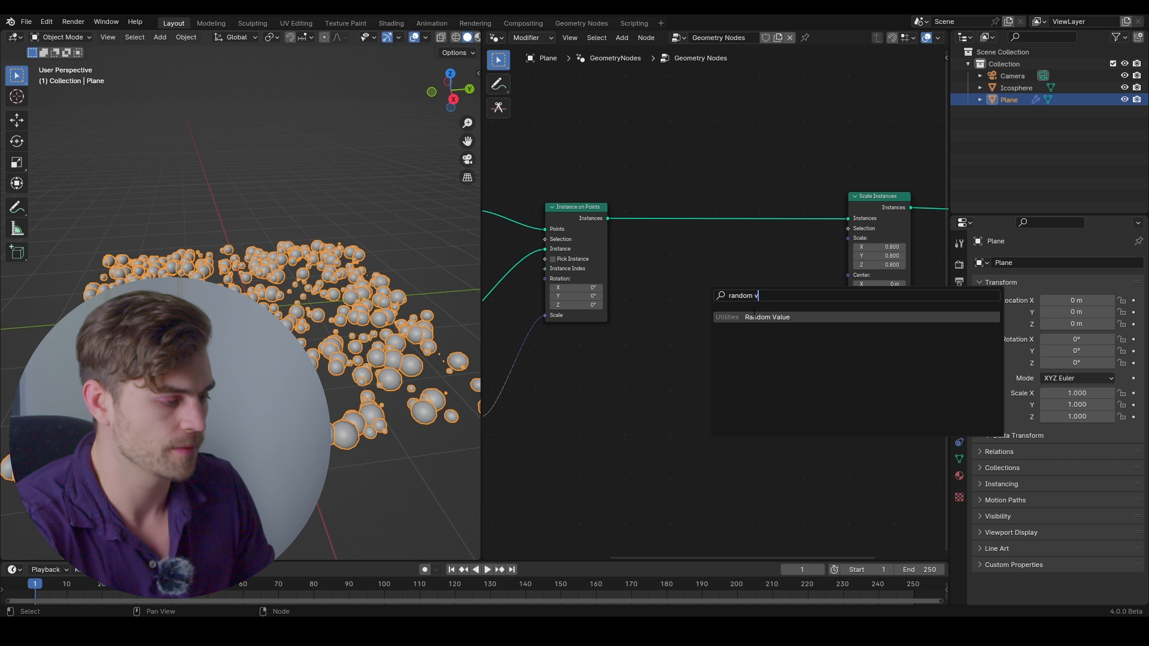
pyautogui.press('Return')
pyautogui.click(672, 293)
pyautogui.scroll(5, 685, 297)
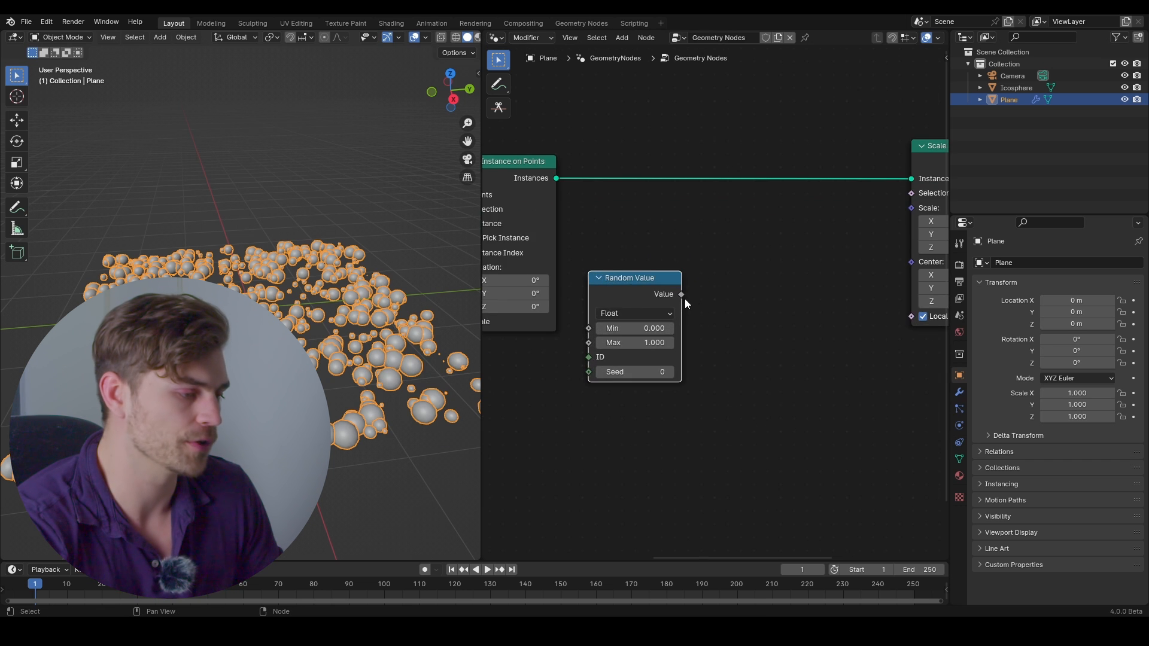
# Set the X, Y and Z scale of the Scale Instances node to 0.870
pyautogui.scroll(-3, 706, 292)
pyautogui.moveTo(810, 246); pyautogui.dragTo(794, 248, button='middle')
pyautogui.moveTo(890, 240)
pyautogui.mouseDown()
pyautogui.moveTo(890, 250)
pyautogui.moveTo(924, 250)
pyautogui.moveTo(895, 240)
pyautogui.mouseUp()
pyautogui.moveTo(823, 236); pyautogui.dragTo(637, 244, button='middle')
pyautogui.scroll(-2, 694, 239)
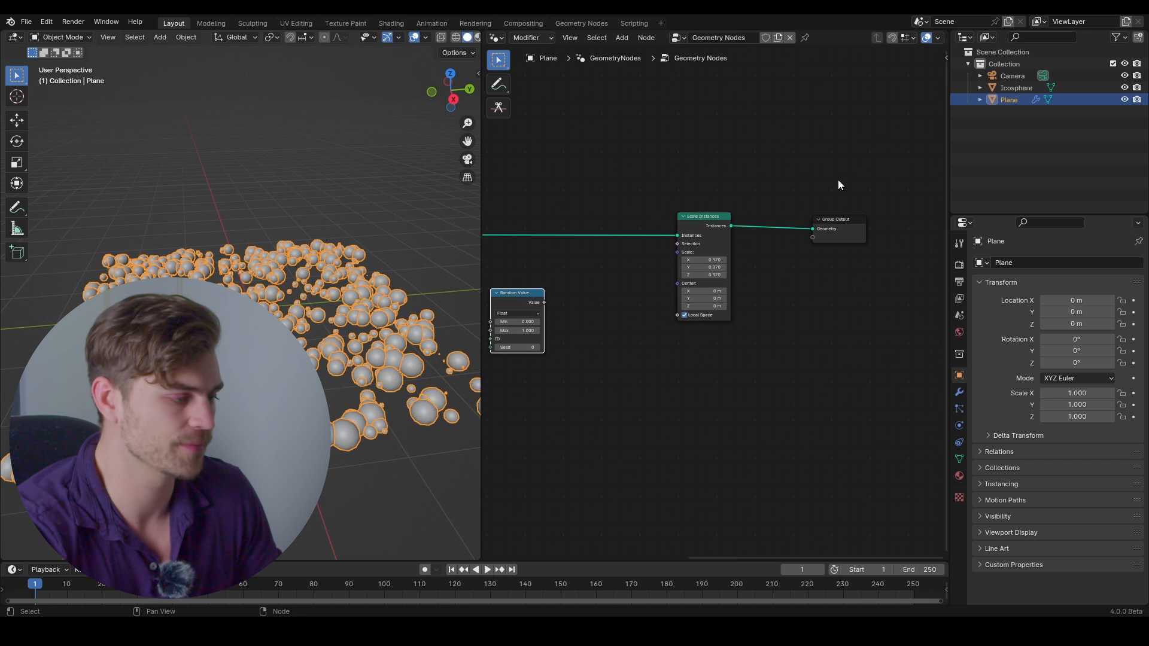
# Move the Scale Instances and Group Output nodes together further right to leave space for more nodes
pyautogui.moveTo(840, 177); pyautogui.dragTo(719, 242)
pyautogui.press('g')
pyautogui.click(773, 237)
pyautogui.scroll(1, 670, 280)
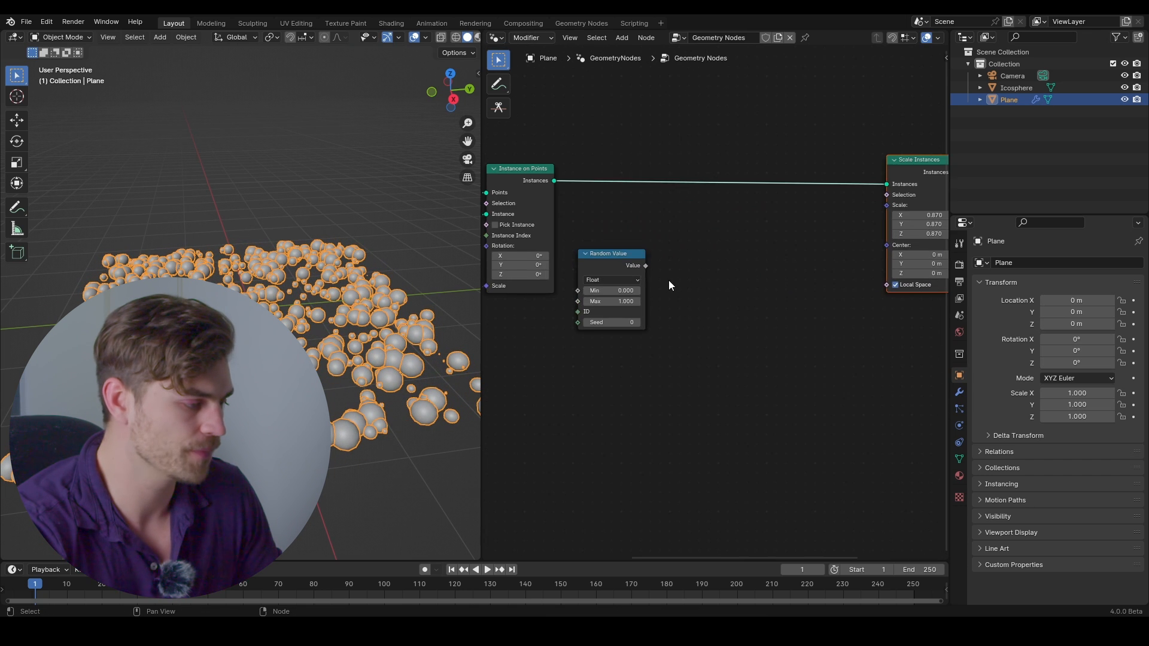
# Add a Vector Math node set to Multiply and link the new Random Value's output to its first Vector input
pyautogui.hotkey('shift', 'a')
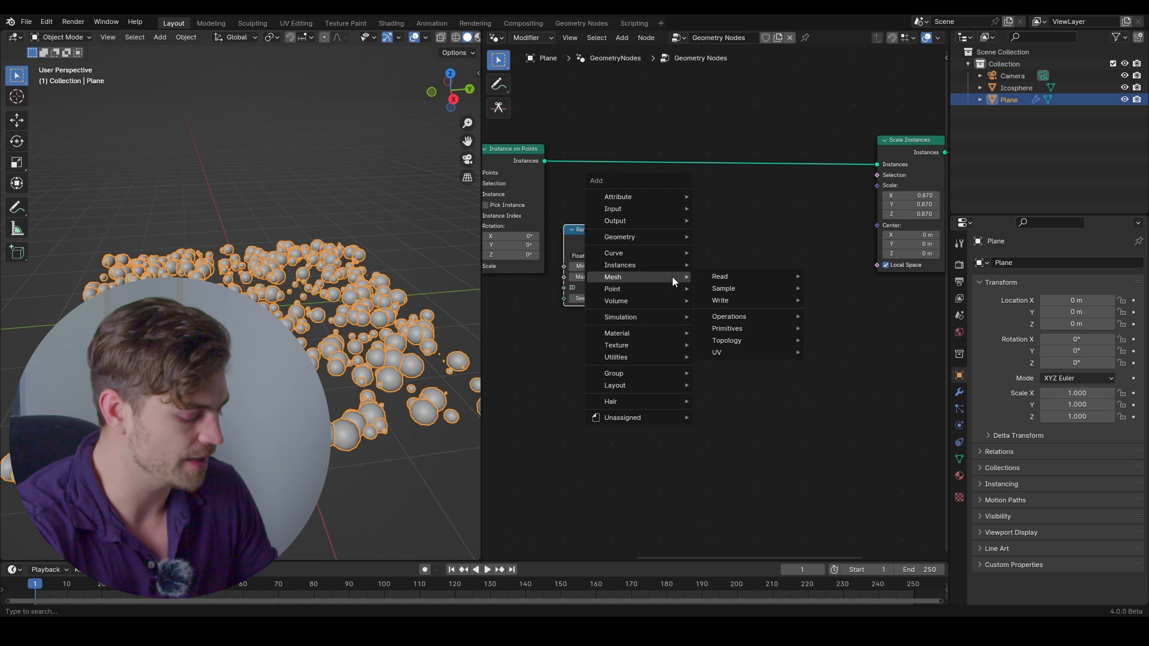
pyautogui.write('vector m')
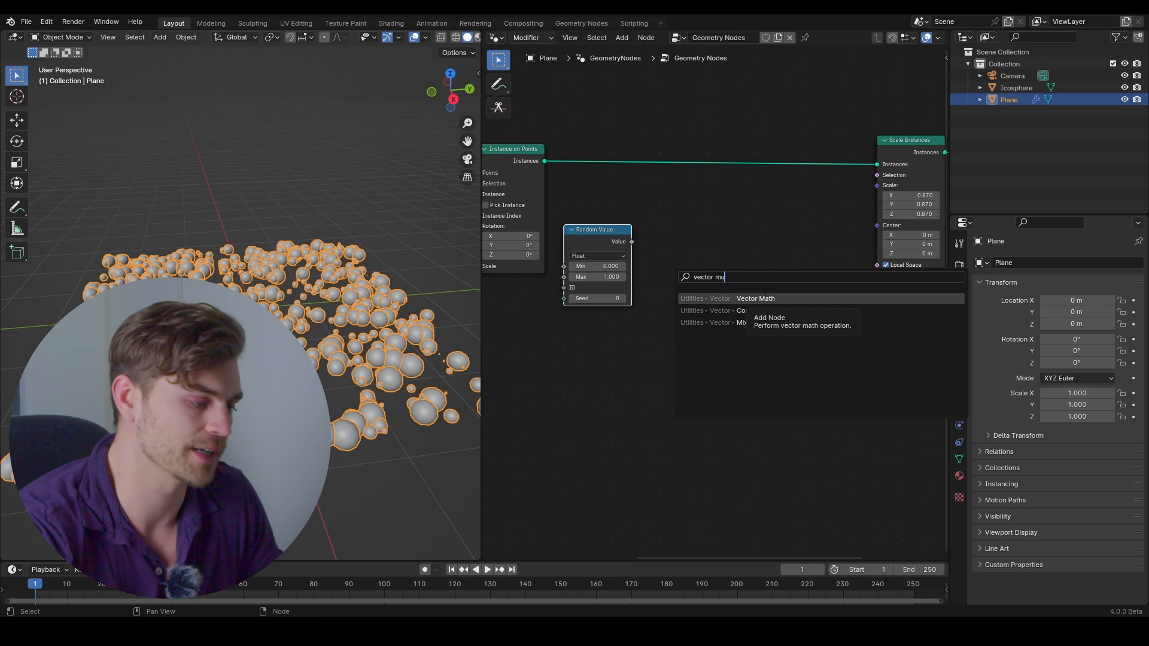
pyautogui.write('u')
pyautogui.click(739, 298)
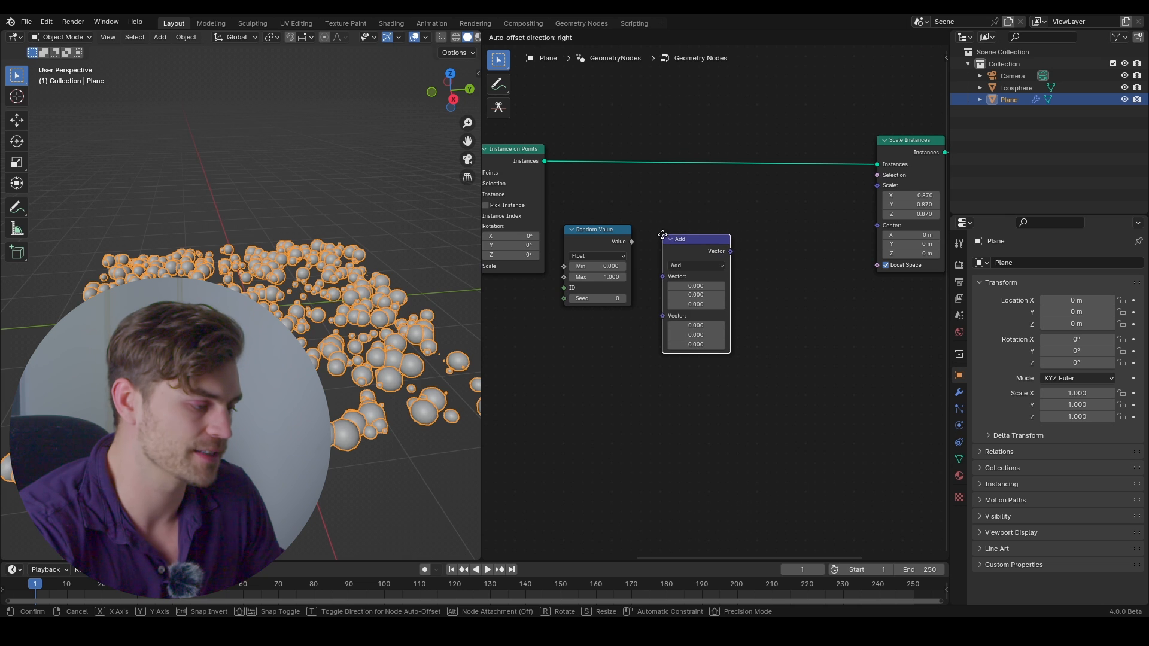
pyautogui.click(689, 265)
pyautogui.click(688, 267)
pyautogui.click(686, 310)
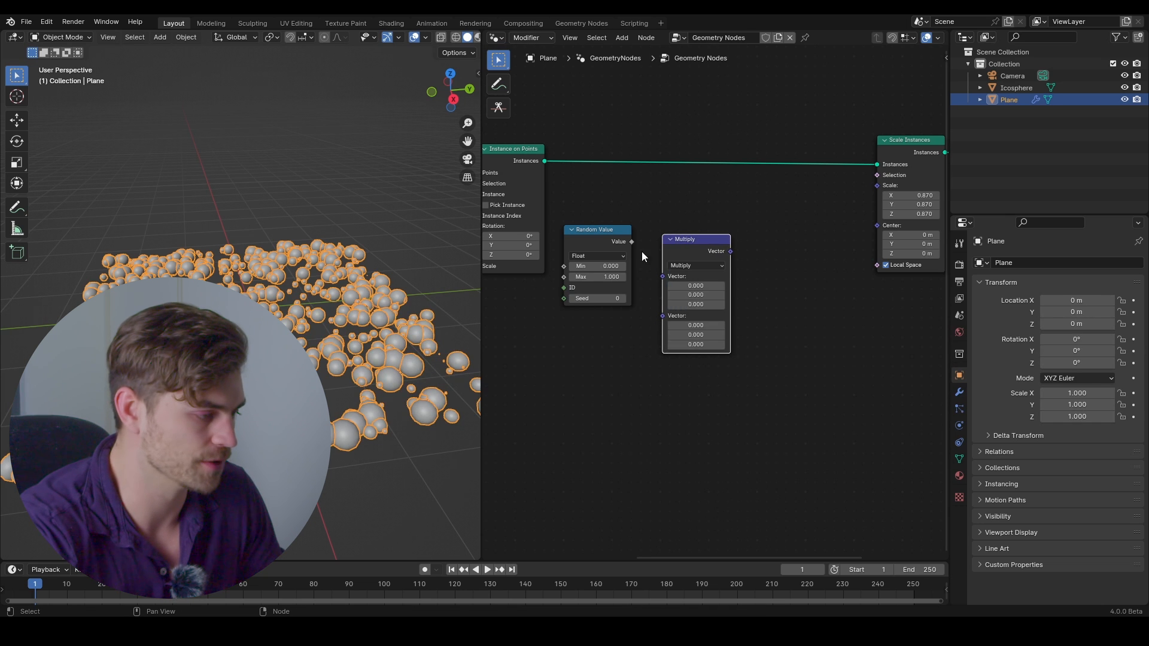
pyautogui.moveTo(631, 242); pyautogui.dragTo(664, 278)
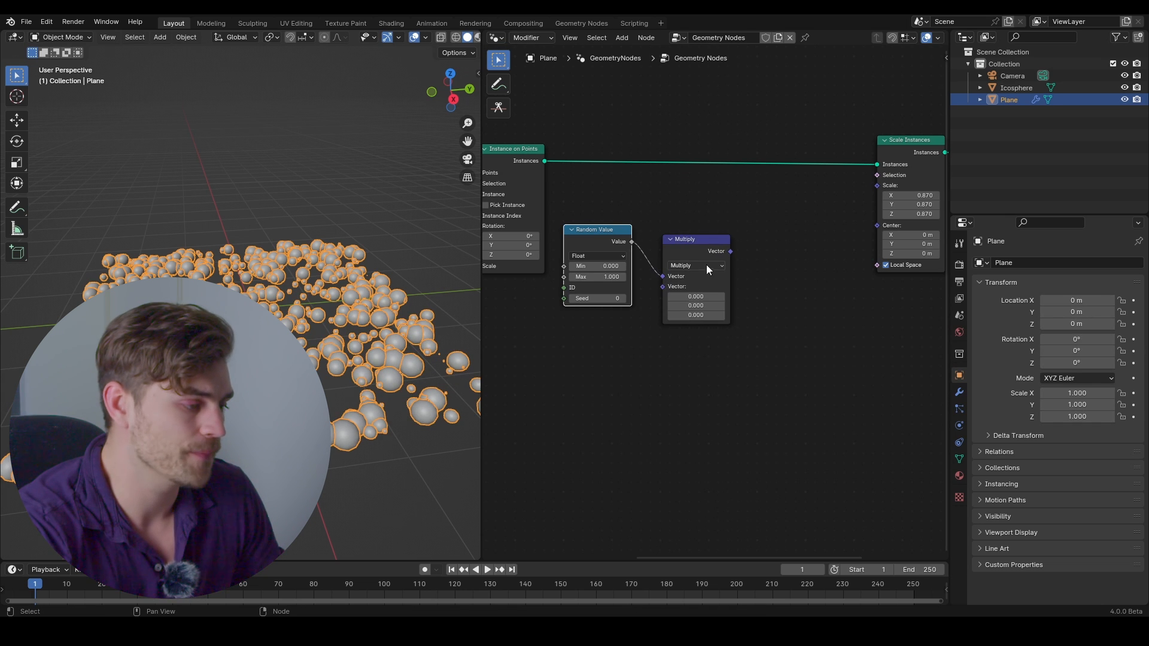
# Shift the Scale Instances and Group Output nodes further right, away from the Multiply node
pyautogui.scroll(-4, 708, 281)
pyautogui.moveTo(806, 225); pyautogui.dragTo(683, 241, button='middle')
pyautogui.moveTo(866, 163); pyautogui.dragTo(726, 227)
pyautogui.press('g')
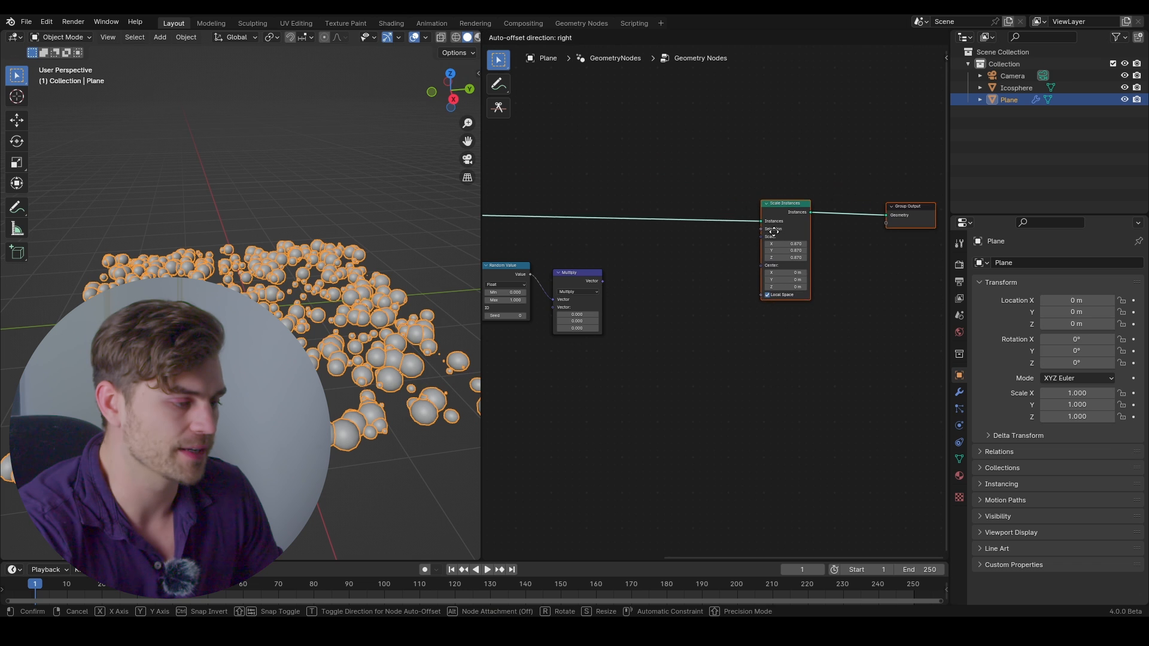
pyautogui.click(824, 229)
# Duplicate the Vector Math Multiply node, place the copy to its right and set its operation to Sine
pyautogui.scroll(2, 645, 285)
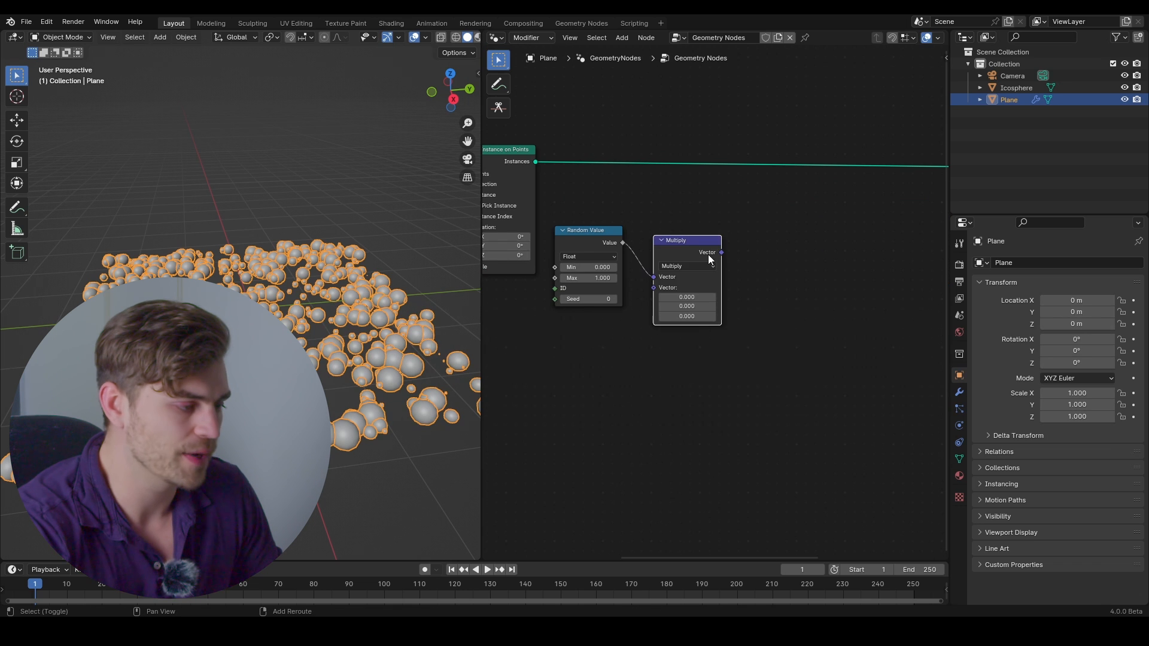
pyautogui.hotkey('shift', 'd')
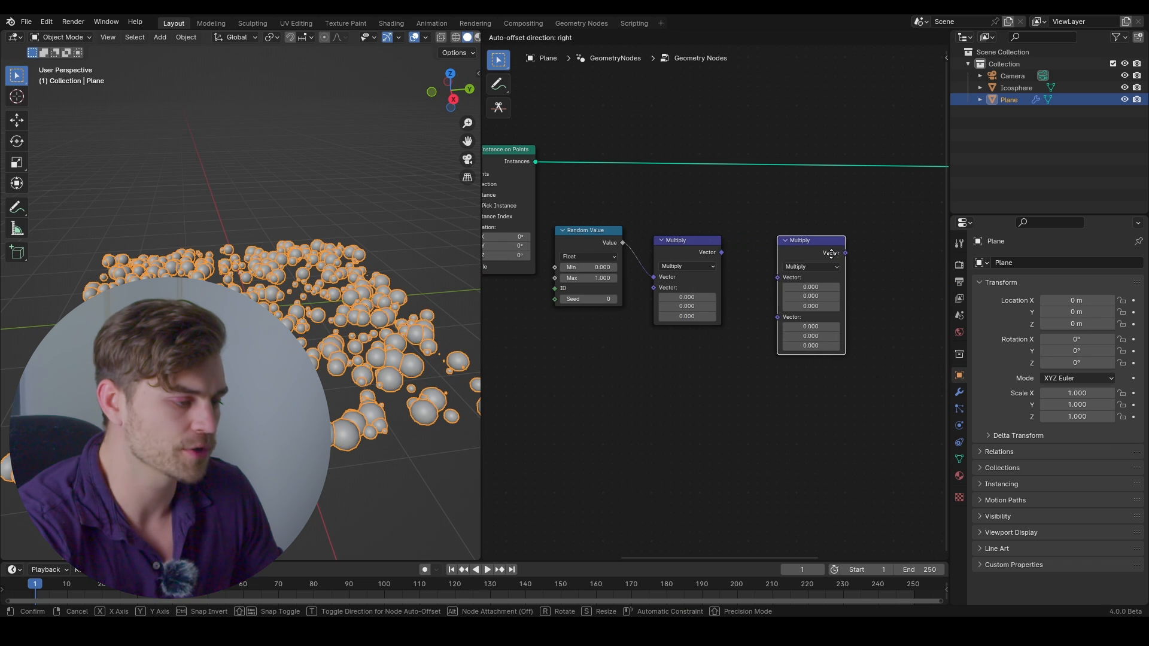
pyautogui.click(831, 254)
pyautogui.click(828, 265)
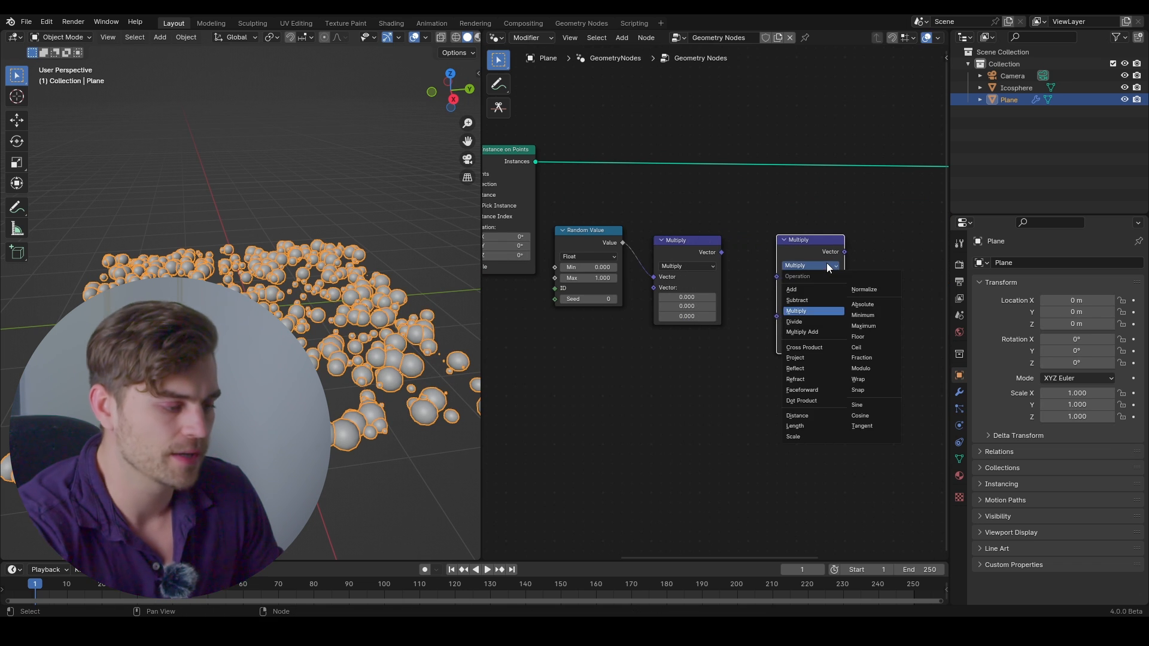
pyautogui.click(870, 404)
# Link the Multiply node's output into Sine, and Sine's output into the Scale input of Scale Instances
pyautogui.moveTo(822, 260); pyautogui.dragTo(731, 271, button='middle')
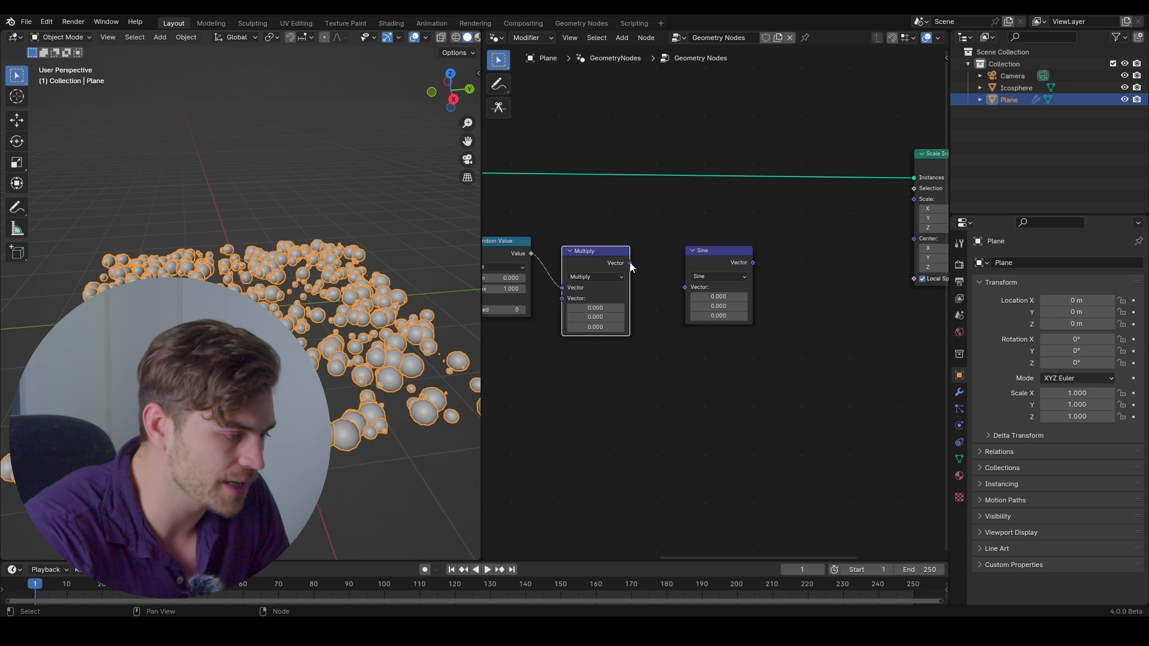
pyautogui.moveTo(673, 286); pyautogui.dragTo(686, 287)
pyautogui.moveTo(753, 263); pyautogui.dragTo(913, 199)
# Set all three components of the Multiply node's second Vector to 1.040 and play the animation briefly
pyautogui.moveTo(686, 293); pyautogui.dragTo(721, 299, button='middle')
pyautogui.scroll(2, 718, 307)
pyautogui.scroll(1, 717, 339)
pyautogui.moveTo(713, 338); pyautogui.dragTo(813, 322, button='middle')
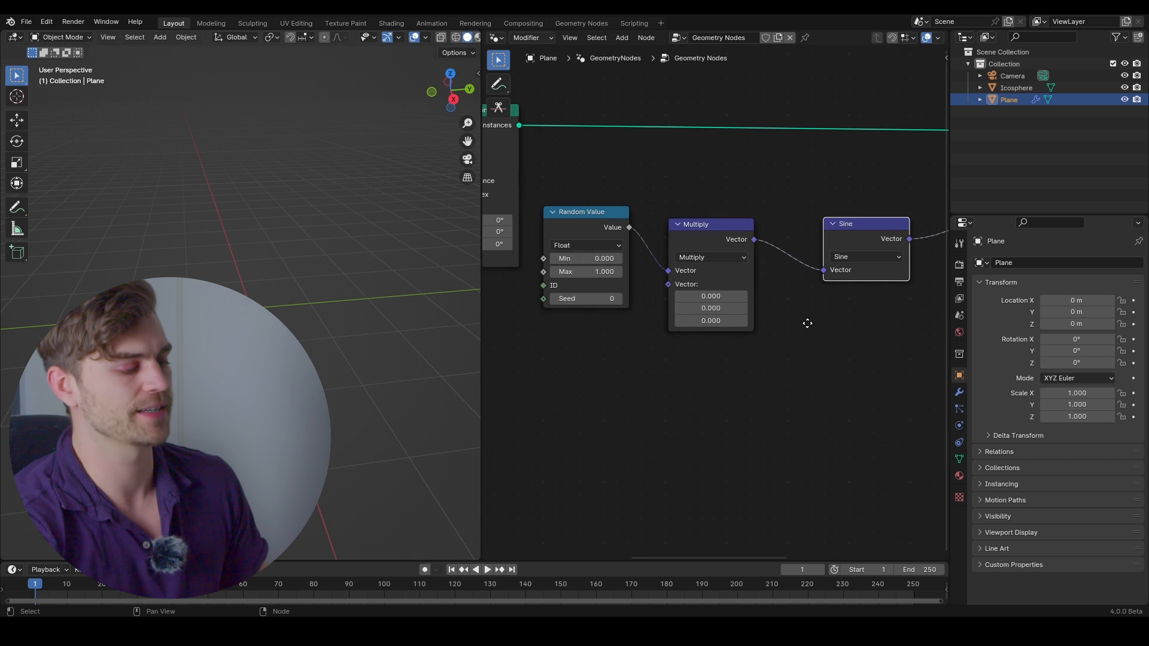
pyautogui.keyDown('shift'); pyautogui.moveTo(711, 296); pyautogui.dragTo(774, 320); pyautogui.keyUp('shift')
pyautogui.press('space')
pyautogui.press('space')
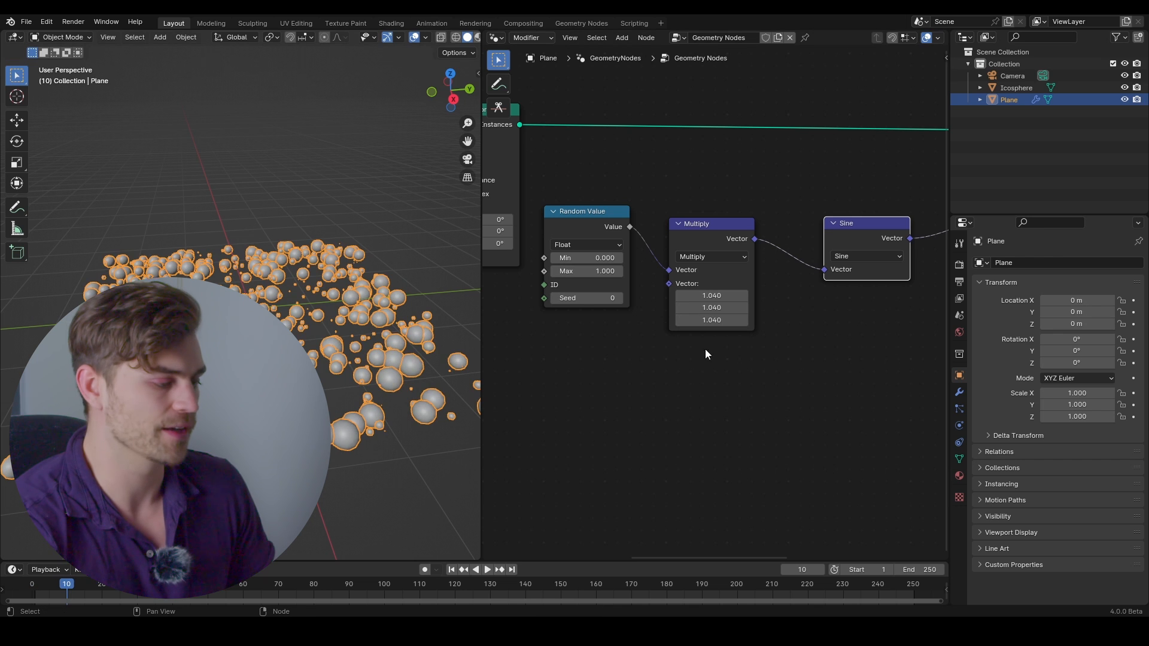
pyautogui.moveTo(768, 312); pyautogui.dragTo(792, 301, button='middle')
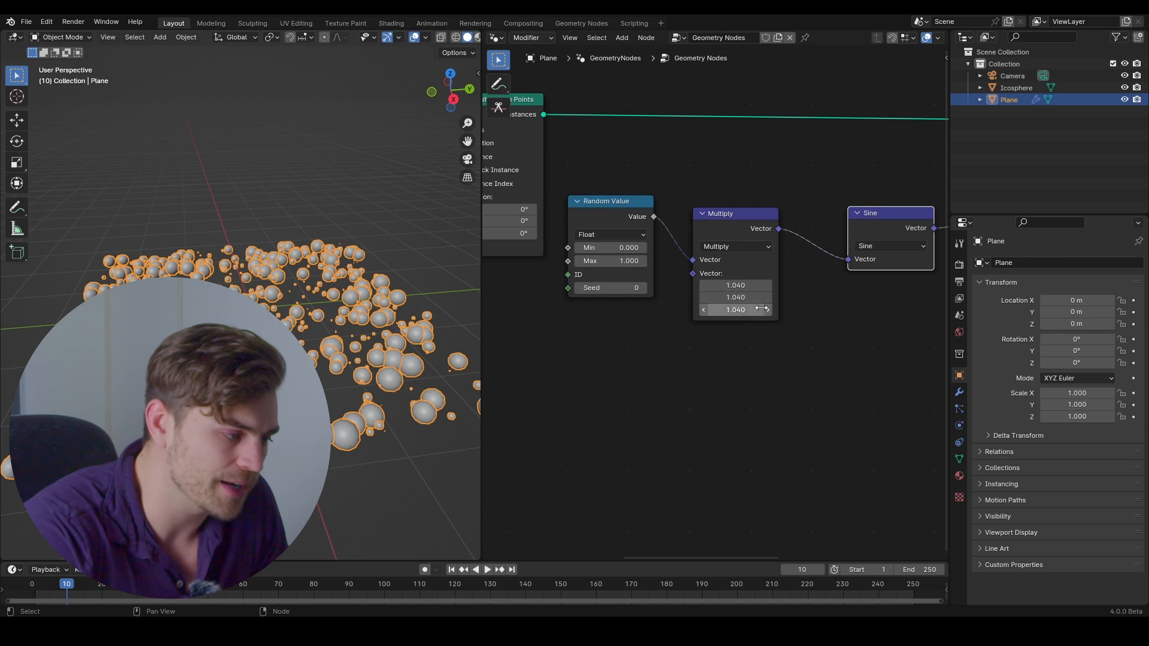
pyautogui.moveTo(785, 313); pyautogui.dragTo(642, 333, button='middle')
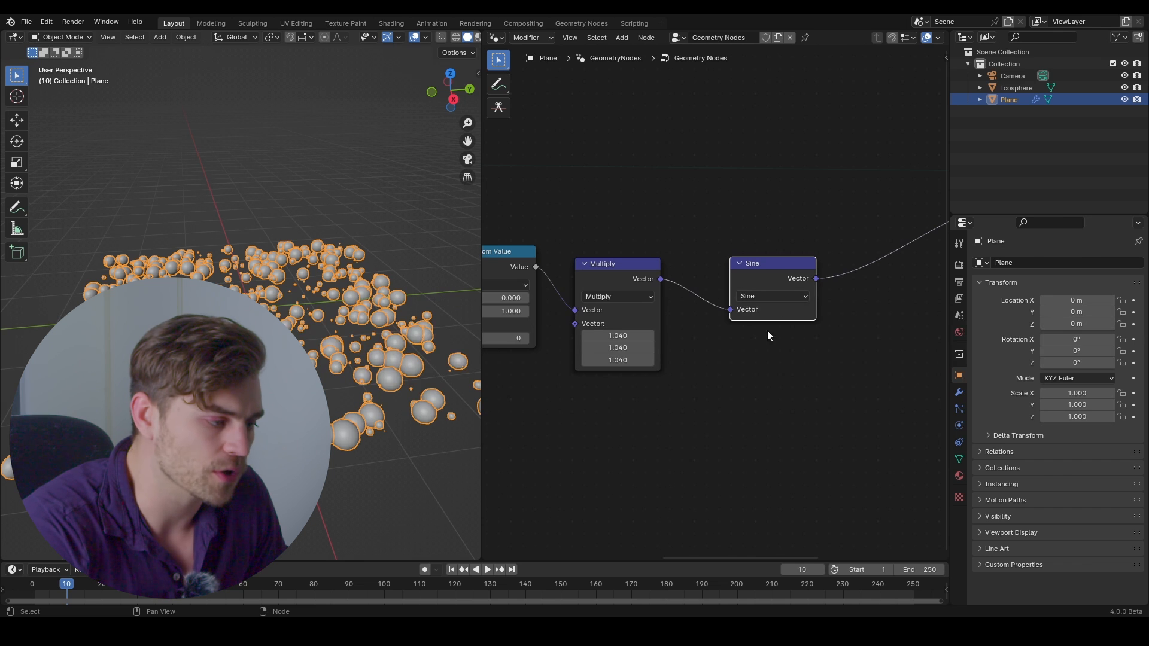
pyautogui.moveTo(759, 322); pyautogui.dragTo(627, 347, button='middle')
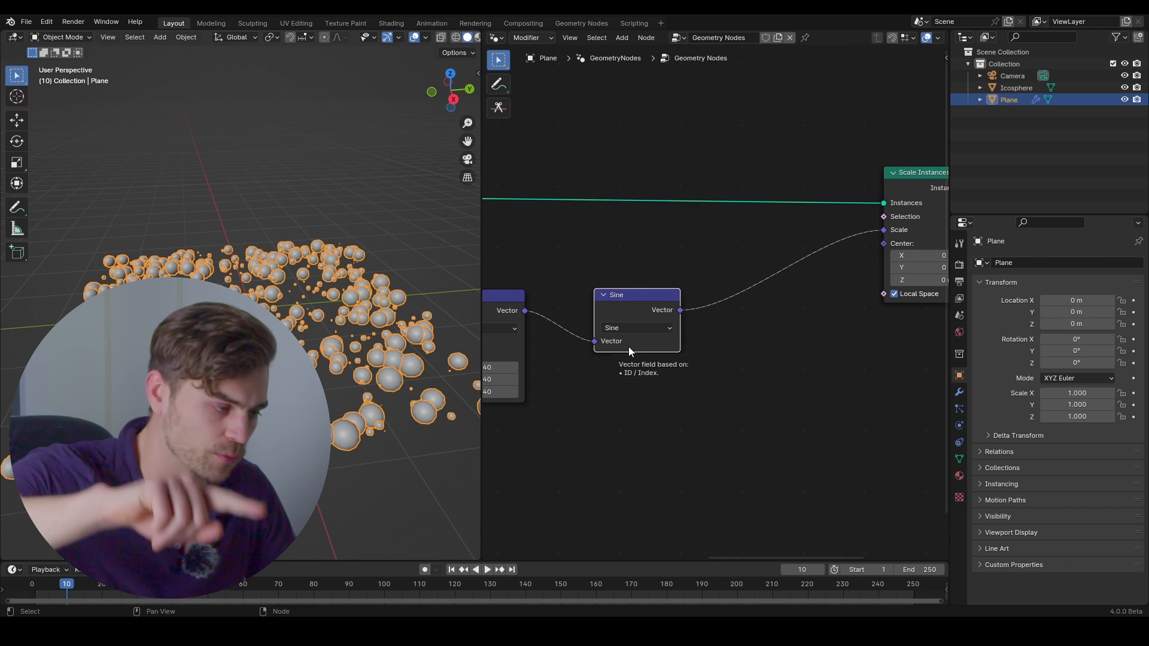
pyautogui.scroll(-1, 629, 346)
pyautogui.moveTo(495, 392); pyautogui.dragTo(652, 339, button='middle')
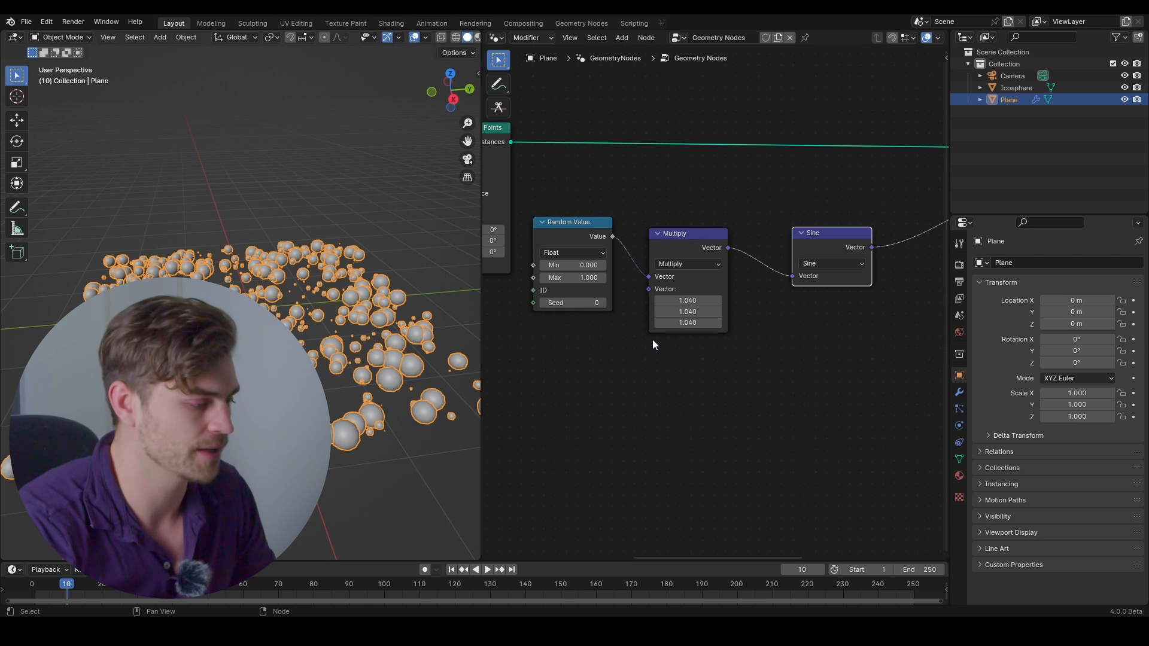
# Add a Scene Time node and place it below the Random Value node, slightly to its left
pyautogui.moveTo(556, 352); pyautogui.dragTo(571, 344, button='middle')
pyautogui.hotkey('shift', 'a')
pyautogui.moveTo(571, 343)
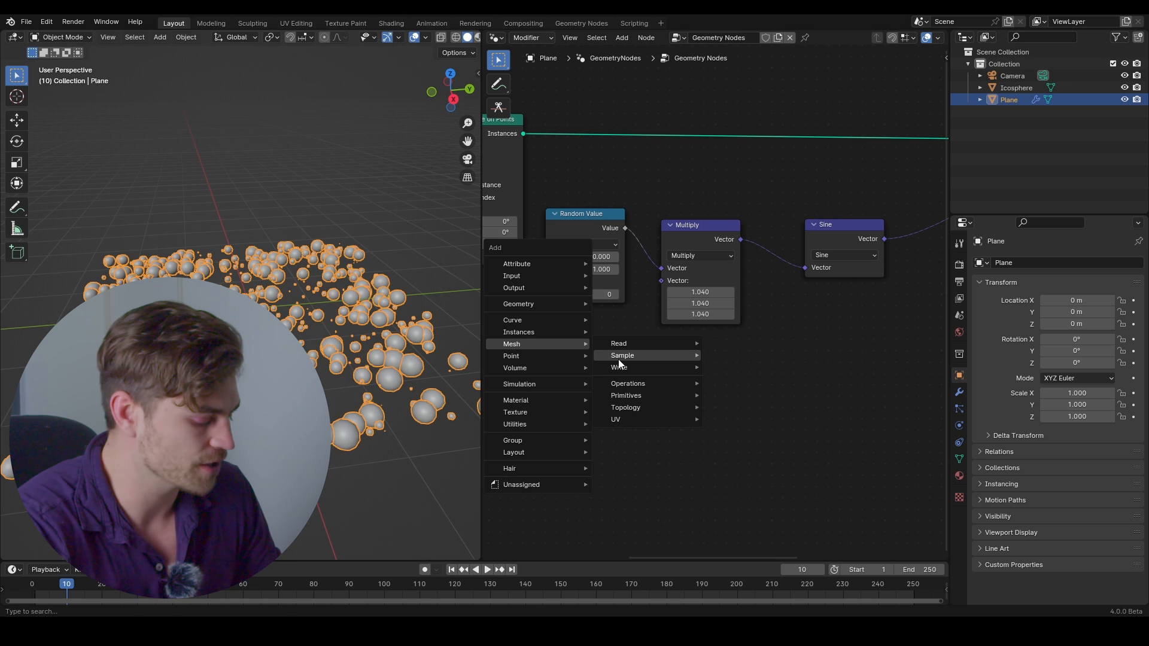
pyautogui.write('scene')
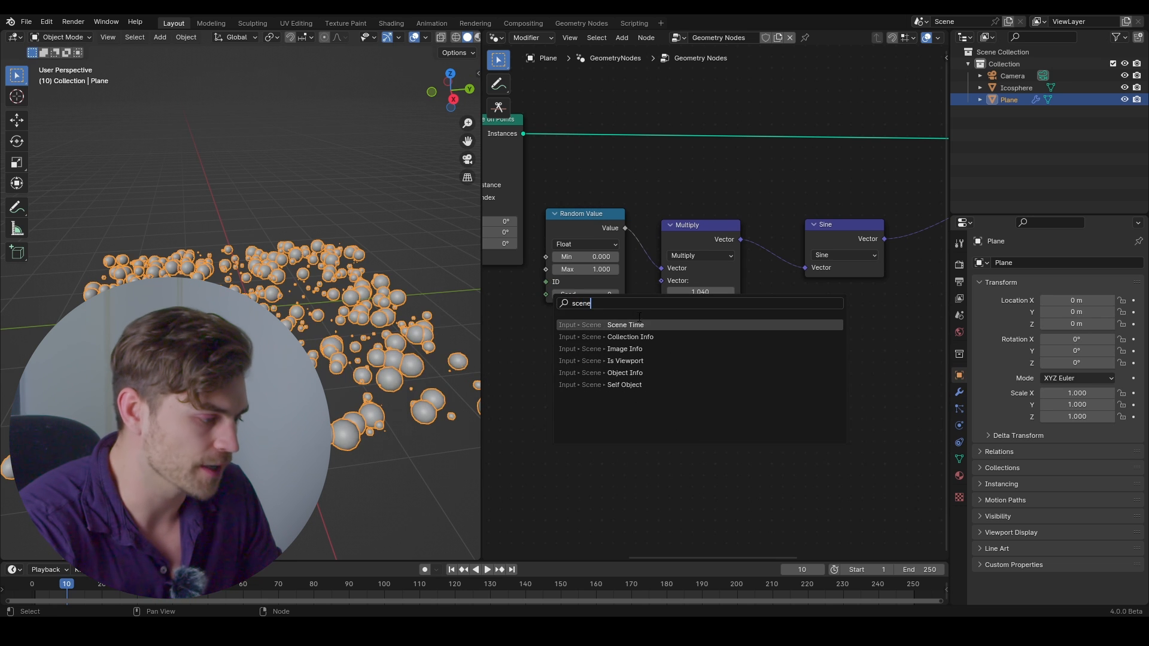
pyautogui.press('Return')
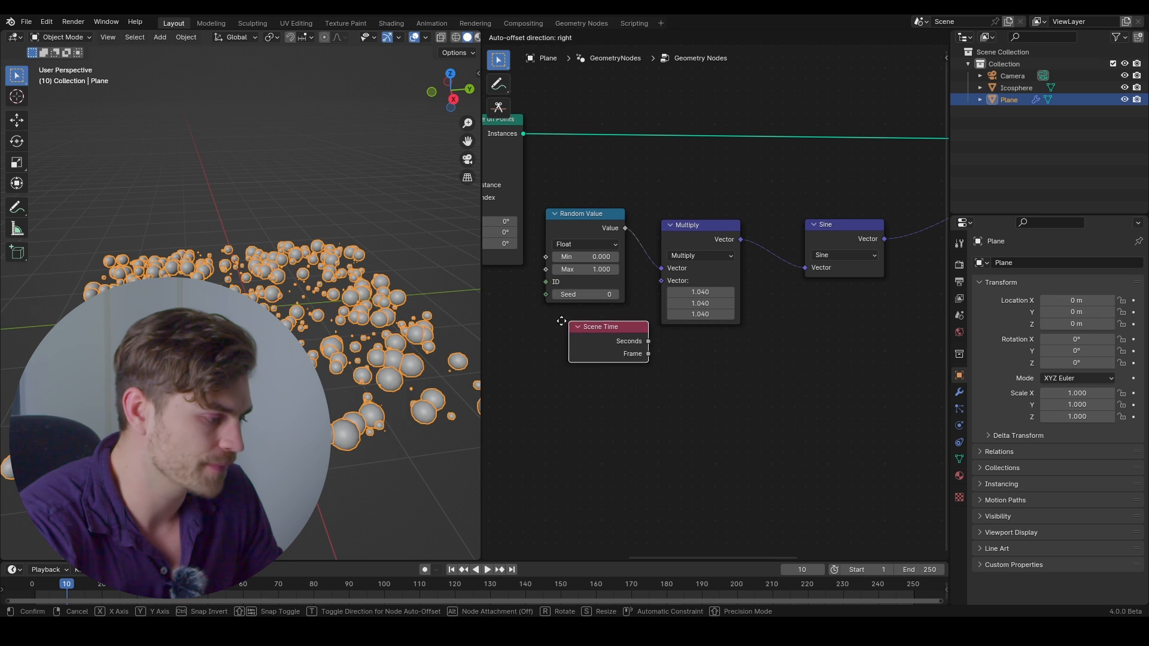
pyautogui.click(540, 322)
pyautogui.moveTo(588, 337); pyautogui.dragTo(561, 340)
pyautogui.scroll(3, 594, 354)
pyautogui.moveTo(569, 336); pyautogui.dragTo(743, 332, button='middle')
pyautogui.moveTo(698, 340); pyautogui.dragTo(667, 342)
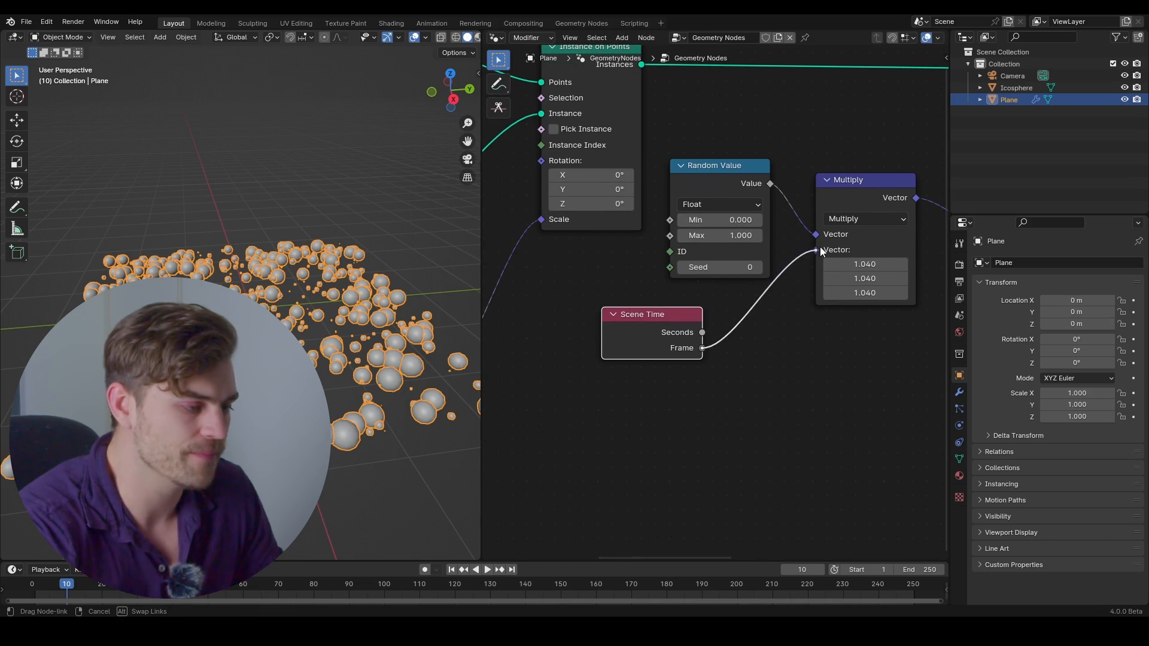
# Try driving the Multiply node's second Vector input with Scene Time's Frame output and play the animation
pyautogui.moveTo(820, 247); pyautogui.dragTo(817, 250)
pyautogui.press('space')
pyautogui.moveTo(807, 273); pyautogui.dragTo(685, 289, button='middle')
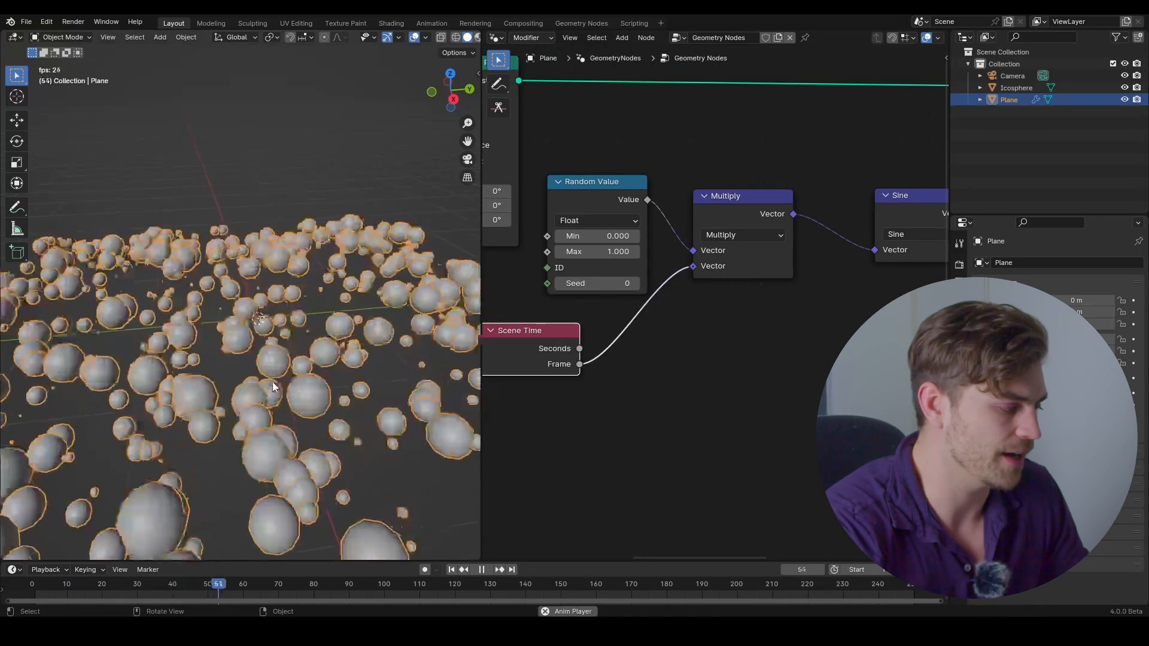
pyautogui.scroll(-4, 287, 372)
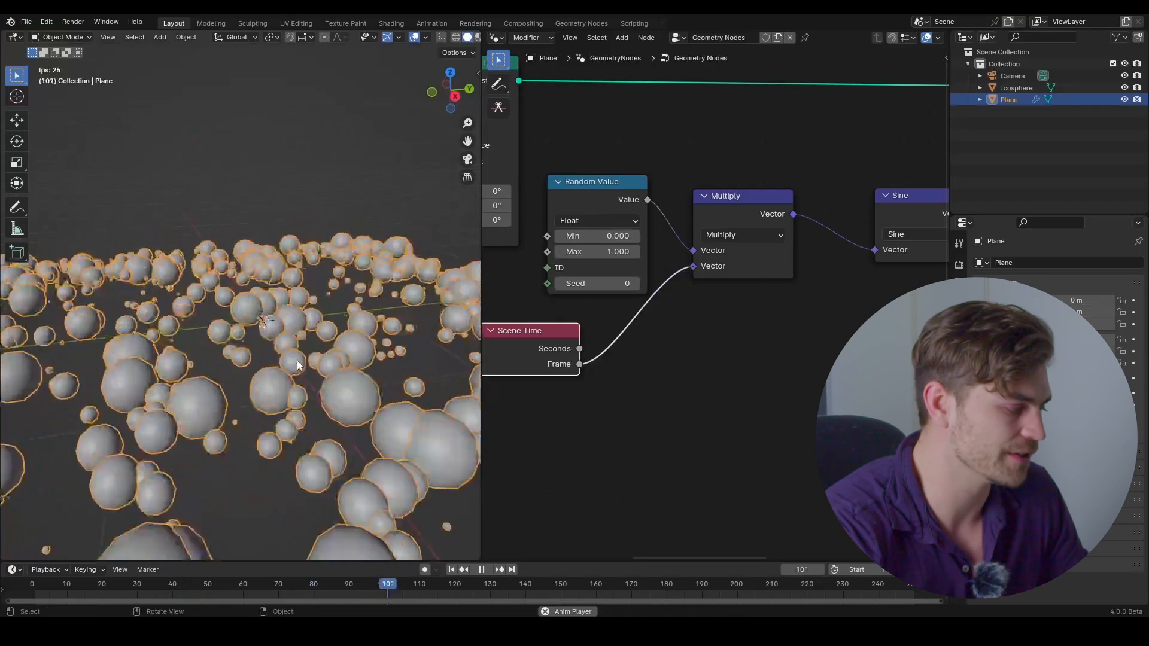
# Link Scene Time's Seconds output to the Multiply node's second Vector input, play the animation and move Scene Time slightly lower
pyautogui.moveTo(555, 332); pyautogui.dragTo(579, 340, button='middle')
pyautogui.moveTo(603, 356); pyautogui.dragTo(714, 274)
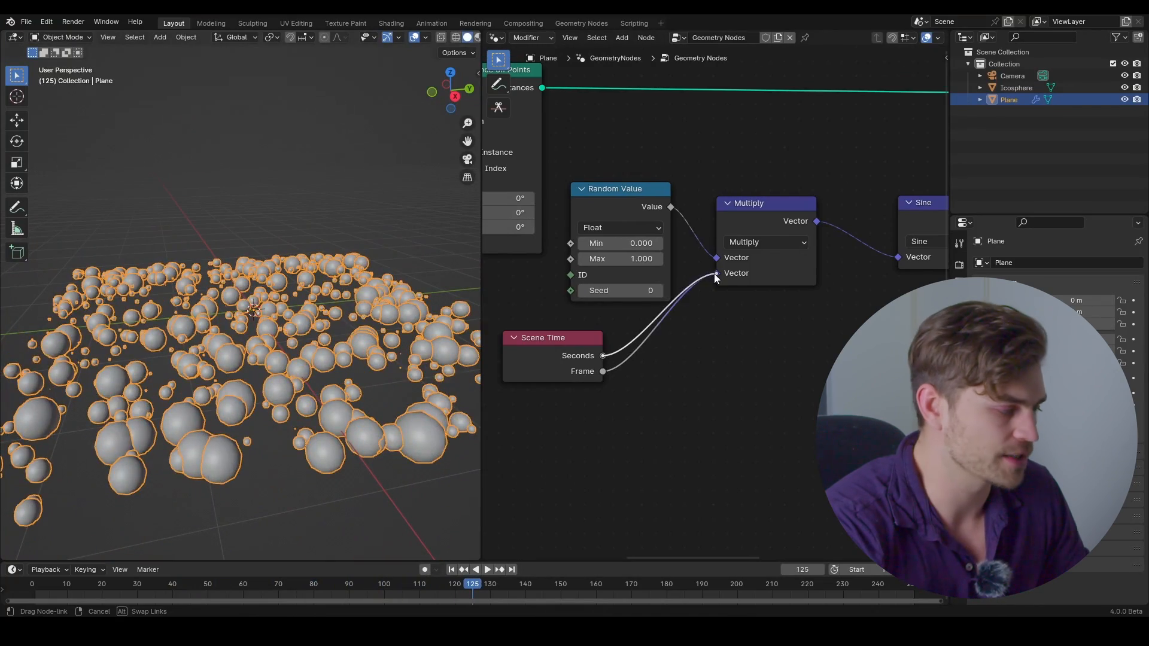
pyautogui.press('space')
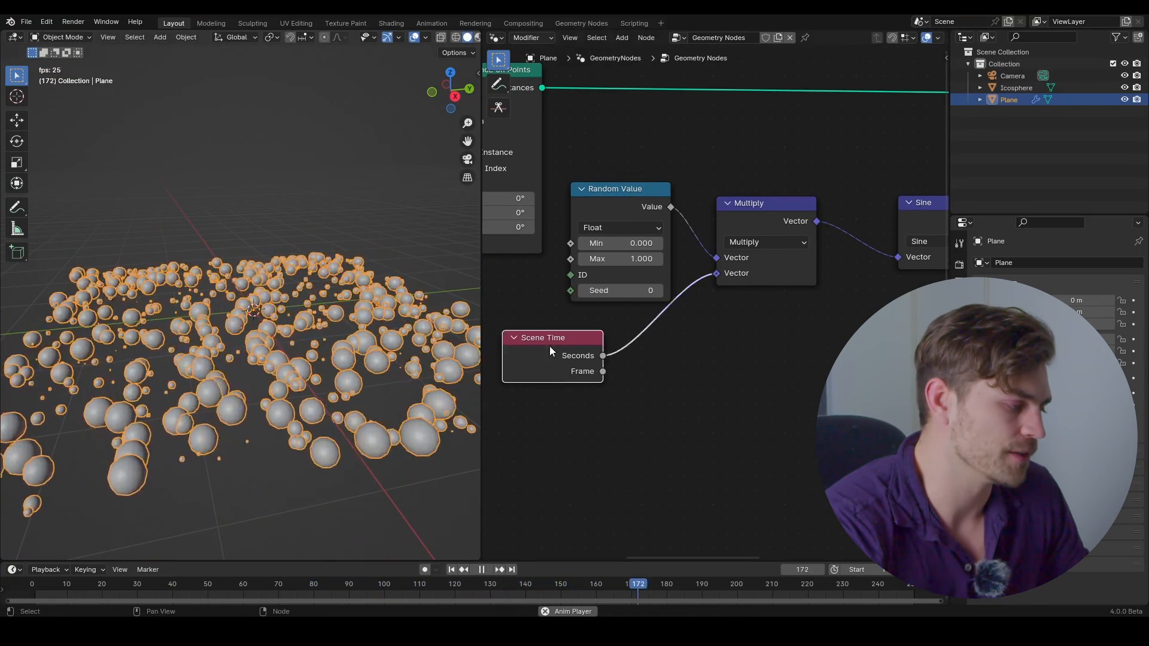
pyautogui.moveTo(549, 346); pyautogui.dragTo(553, 362)
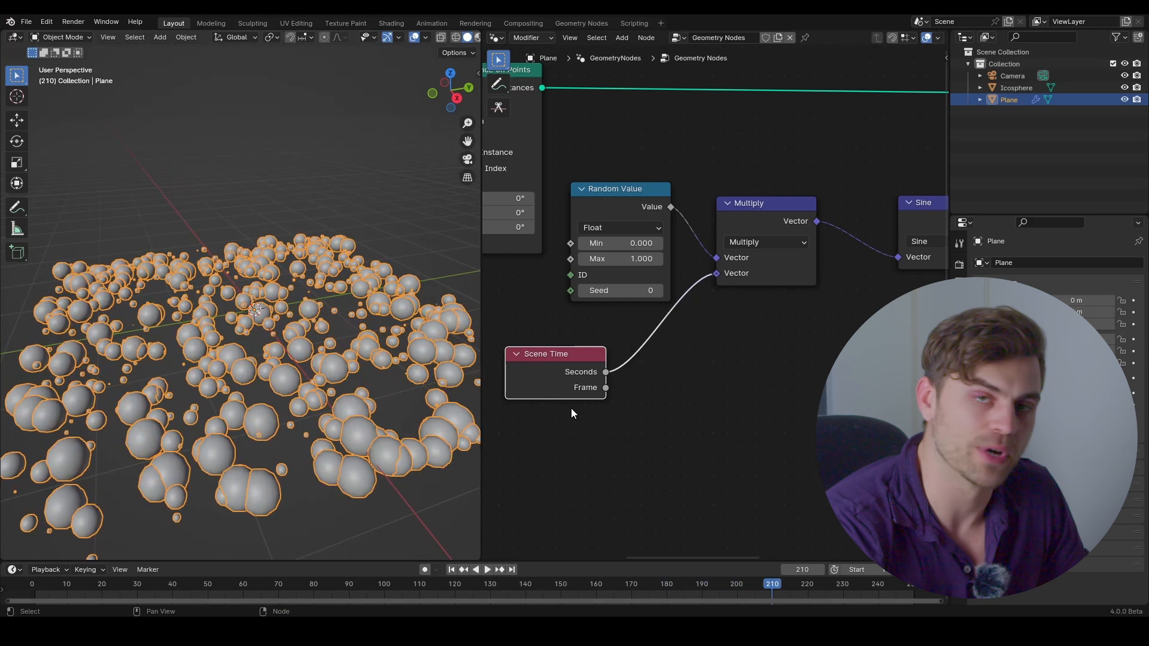
# Insert a Math node into the link between Scene Time's Seconds and the vector Multiply node, set to Multiply
pyautogui.moveTo(539, 404); pyautogui.dragTo(558, 403, button='middle')
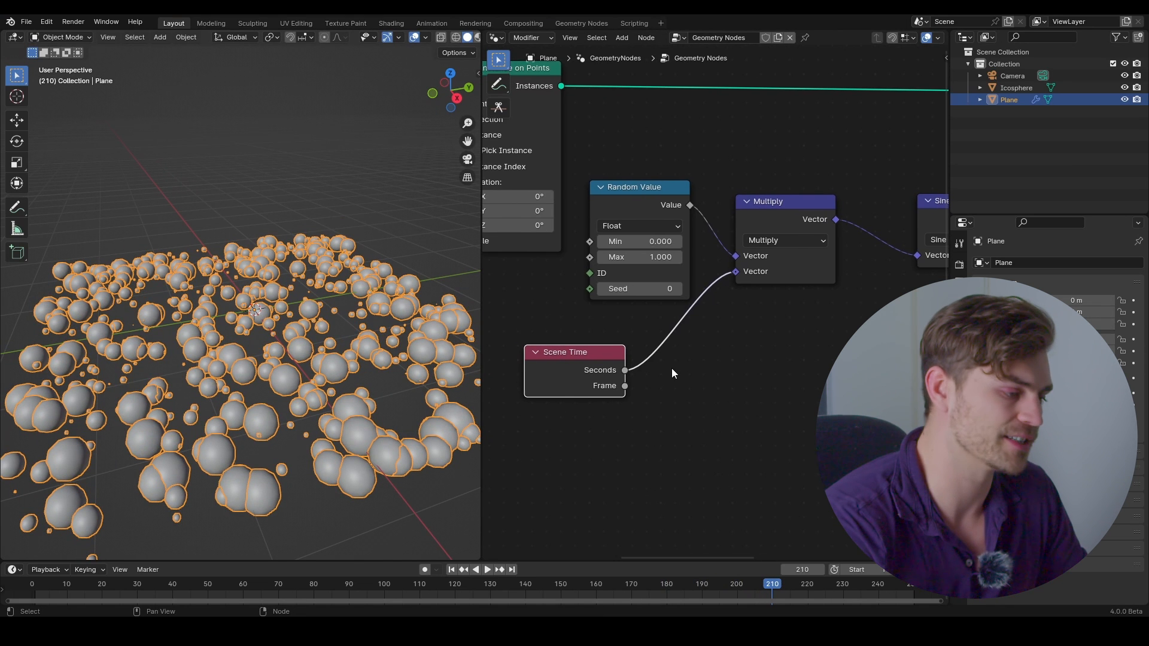
pyautogui.scroll(-3, 671, 368)
pyautogui.hotkey('shift', 'a')
pyautogui.moveTo(727, 326)
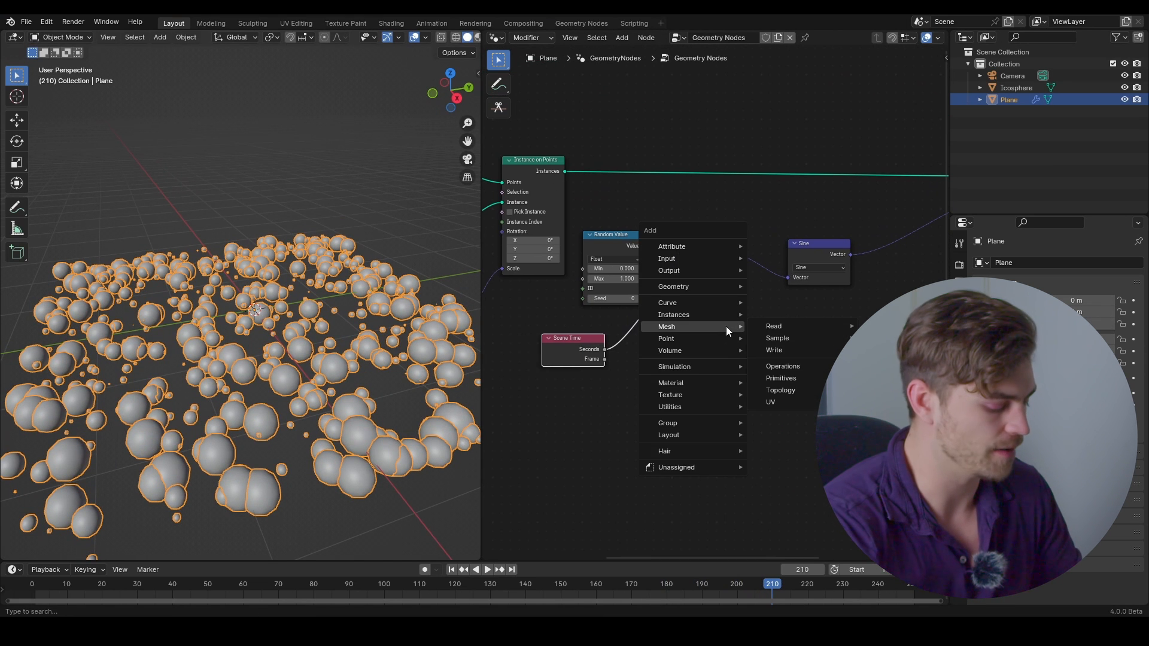
pyautogui.write('math')
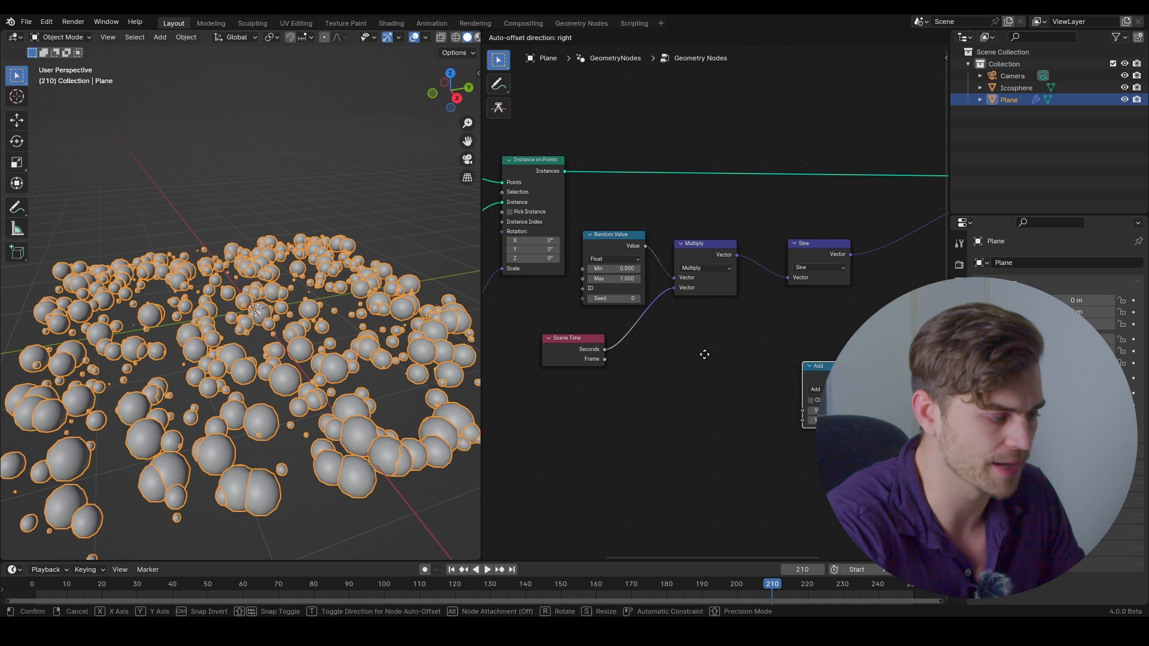
pyautogui.click(626, 320)
pyautogui.scroll(2, 680, 351)
pyautogui.click(650, 369)
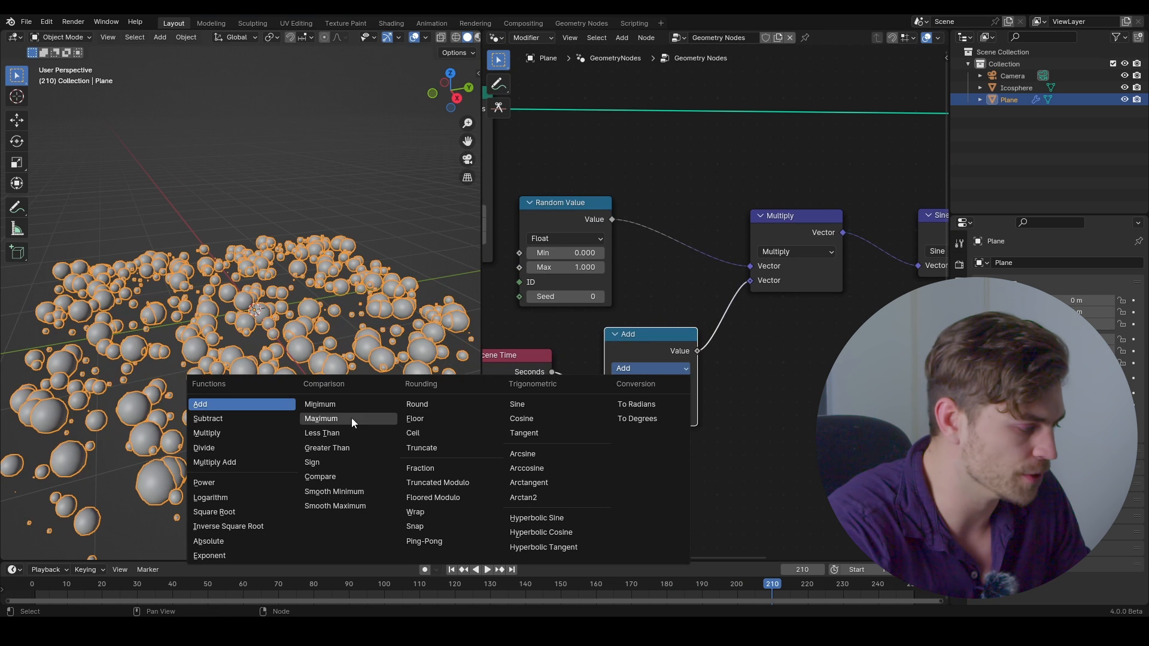
pyautogui.click(259, 431)
# Try a factor of 10 in the Math Multiply node after Scene Time and play the animation
pyautogui.scroll(2, 567, 336)
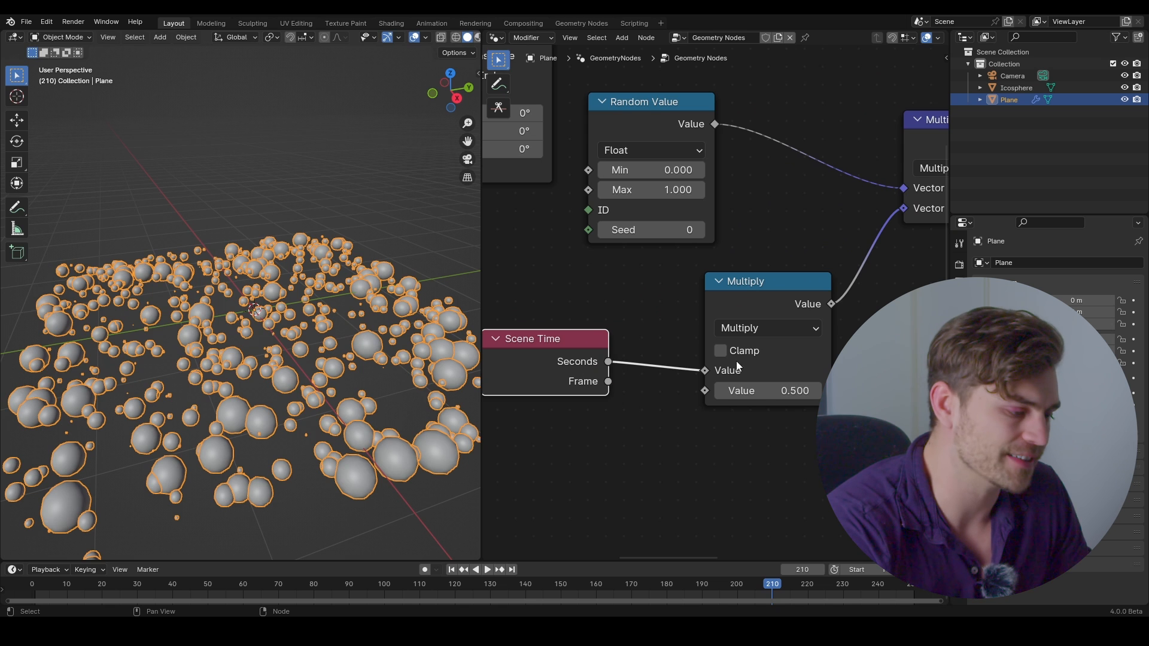
pyautogui.moveTo(736, 365); pyautogui.dragTo(691, 356, button='middle')
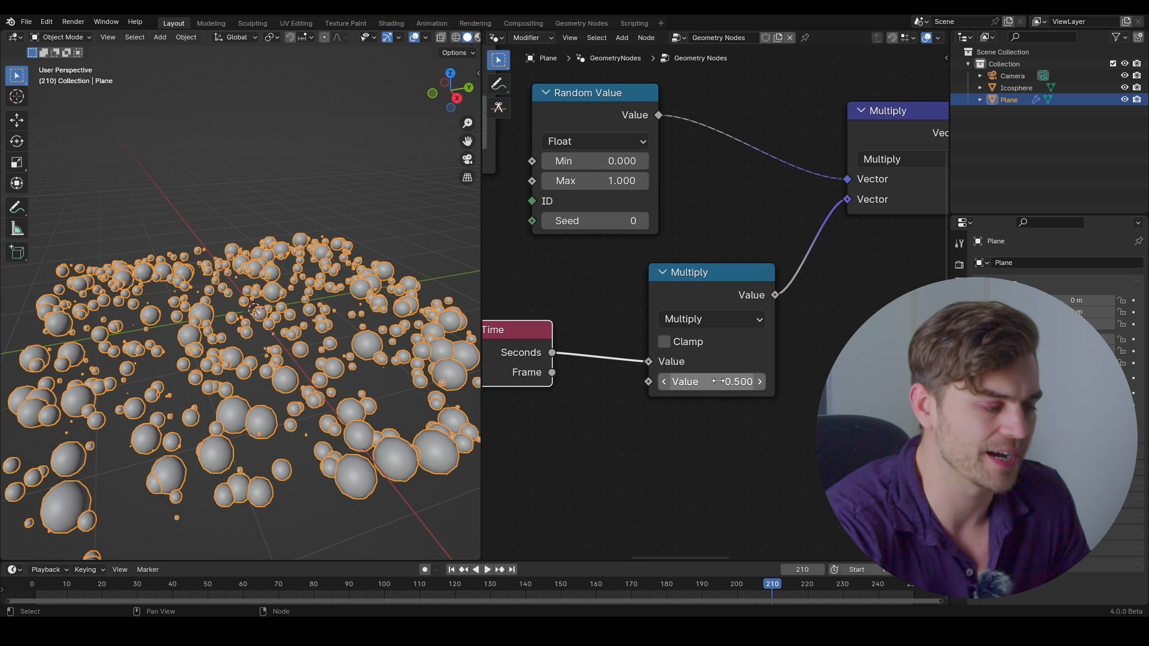
pyautogui.scroll(-1, 716, 367)
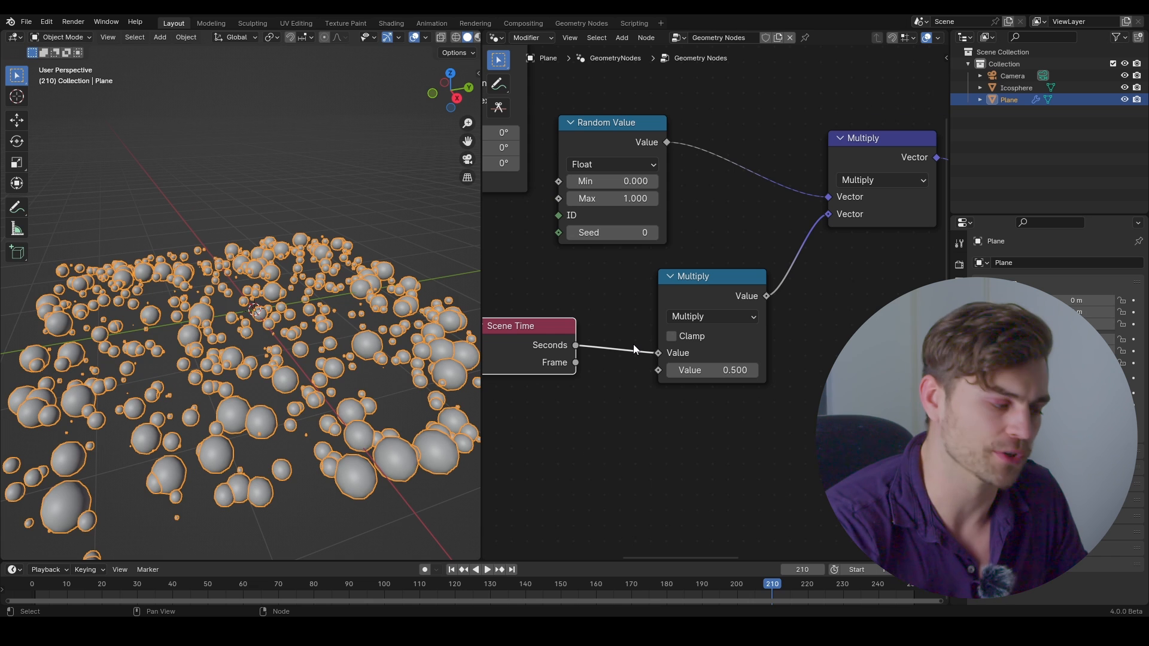
pyautogui.press('space')
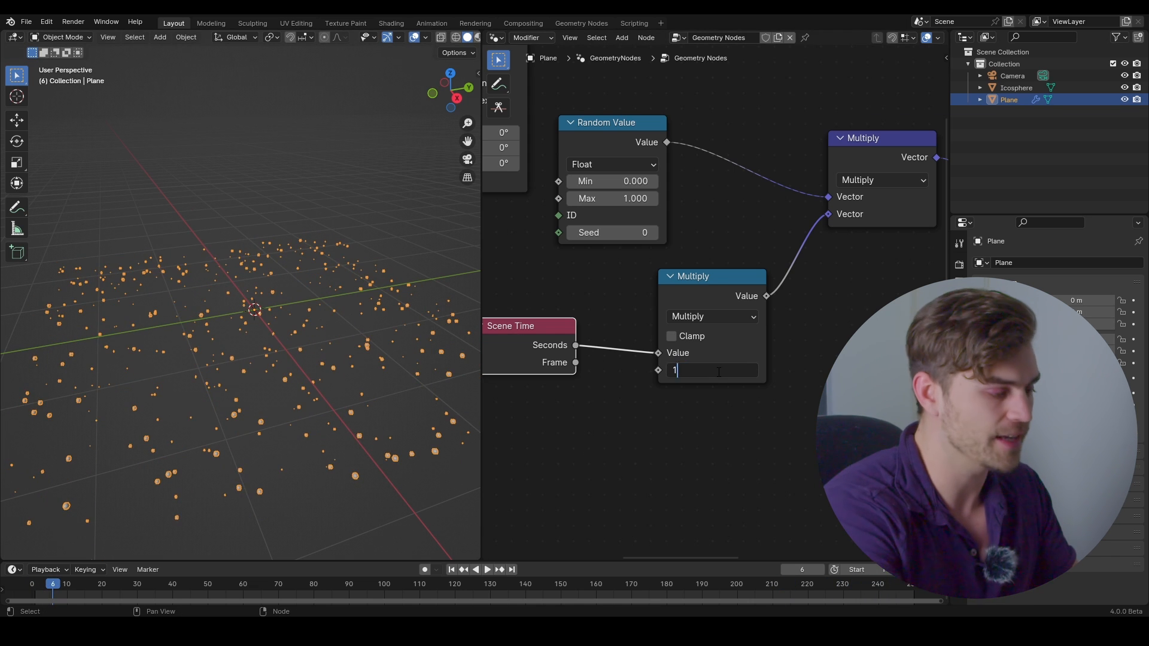
pyautogui.write('0')
pyautogui.press('Return')
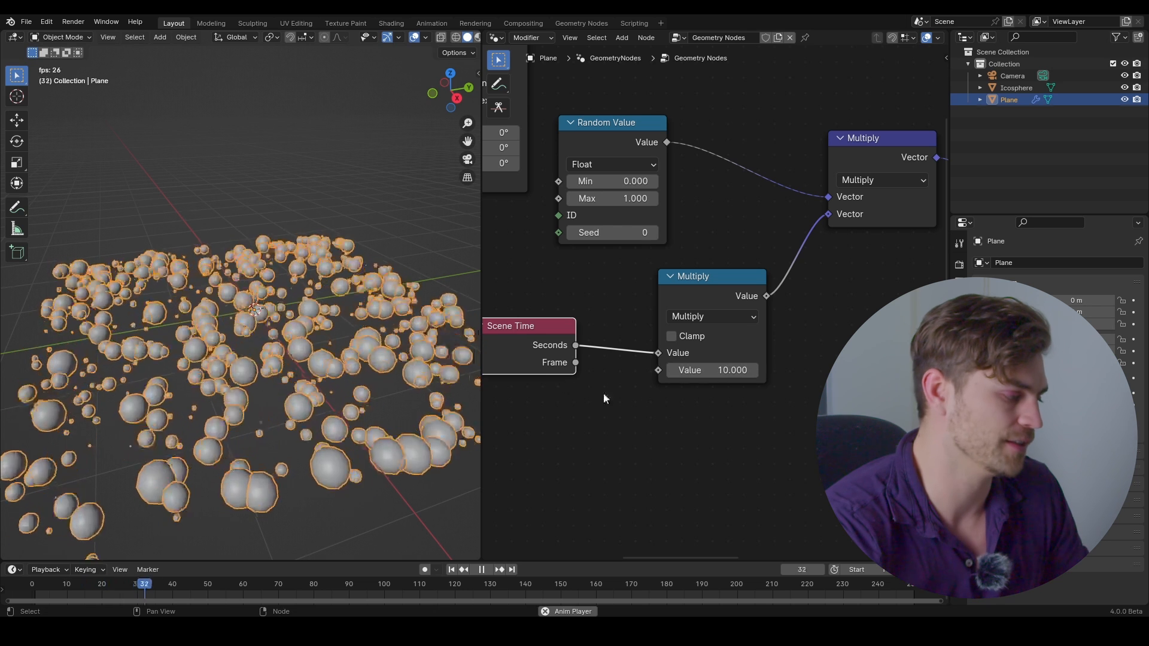
pyautogui.press('space')
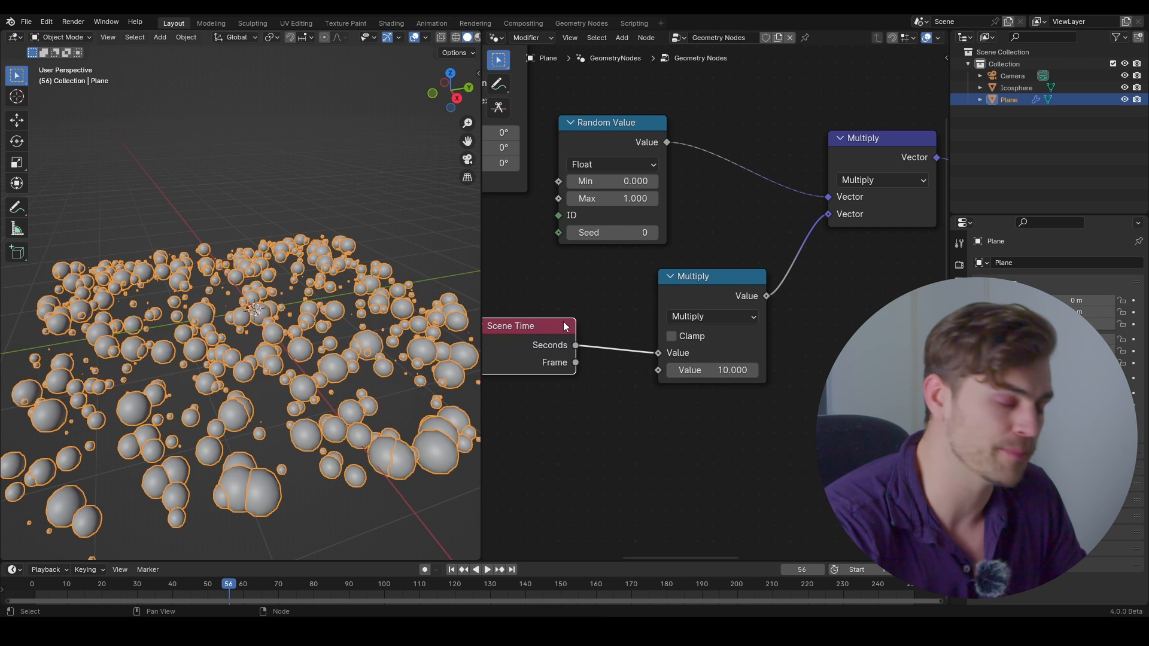
# Set the factor of the Math Multiply node after Scene Time to 2 and play the animation
pyautogui.click(713, 370)
pyautogui.write('2')
pyautogui.press('Return')
pyautogui.press('space')
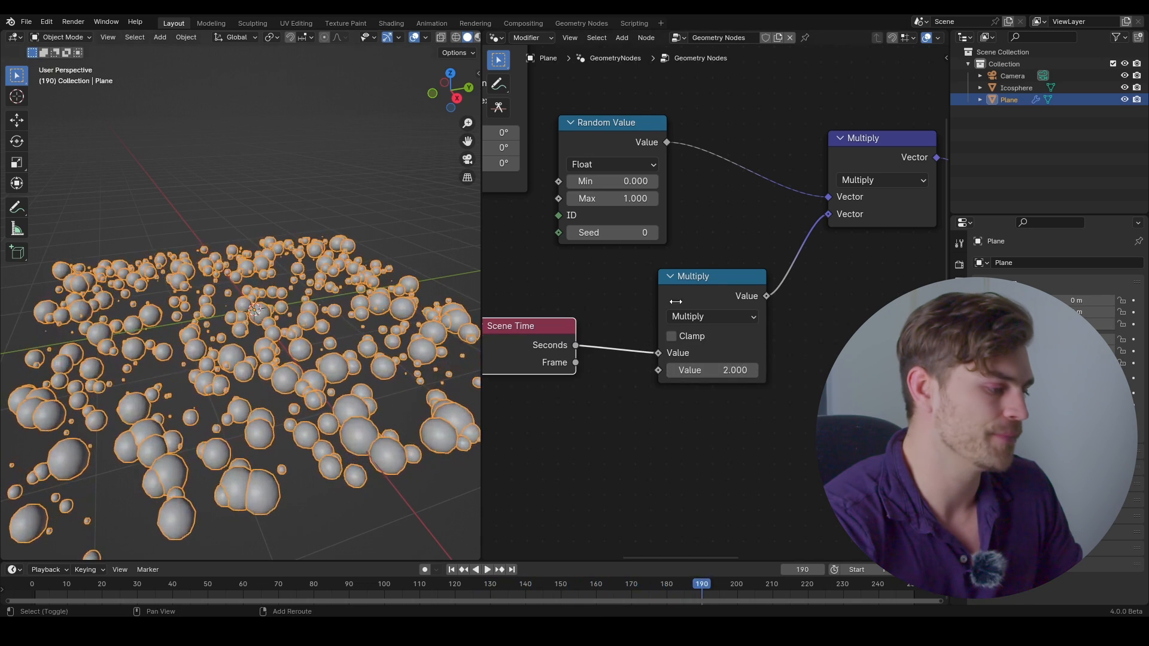
# Duplicate the Math Multiply node and insert the copy into the link between Sine and Scale Instances
pyautogui.scroll(-5, 722, 288)
pyautogui.moveTo(753, 262); pyautogui.dragTo(636, 267, button='middle')
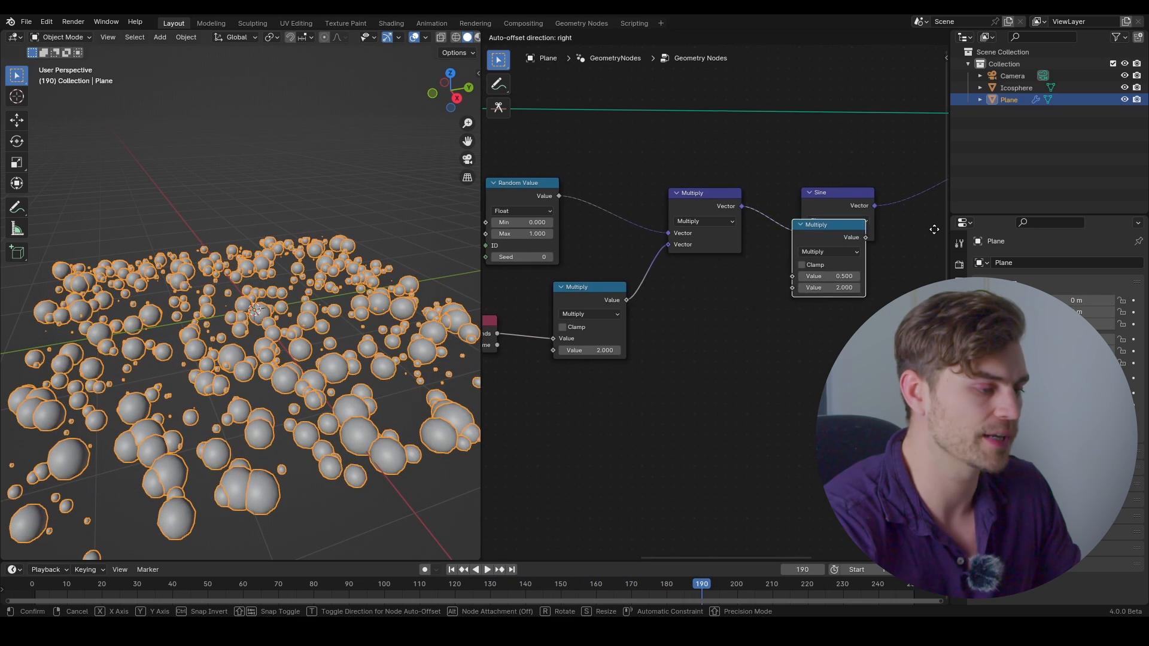
pyautogui.click(933, 175)
pyautogui.moveTo(836, 195); pyautogui.dragTo(778, 226, button='middle')
# Set the factor of the Math Multiply node after Sine to 1.400 and view the spheres while the animation plays
pyautogui.scroll(7, 774, 264)
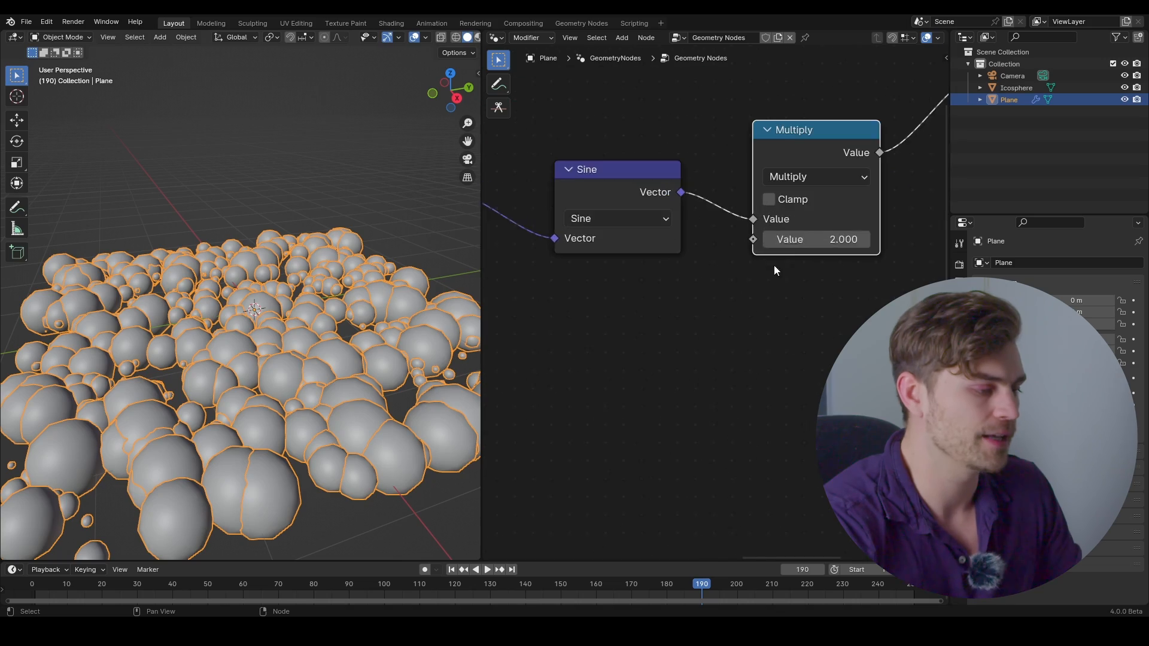
pyautogui.moveTo(775, 271); pyautogui.dragTo(708, 317, button='middle')
pyautogui.moveTo(748, 285); pyautogui.dragTo(713, 285)
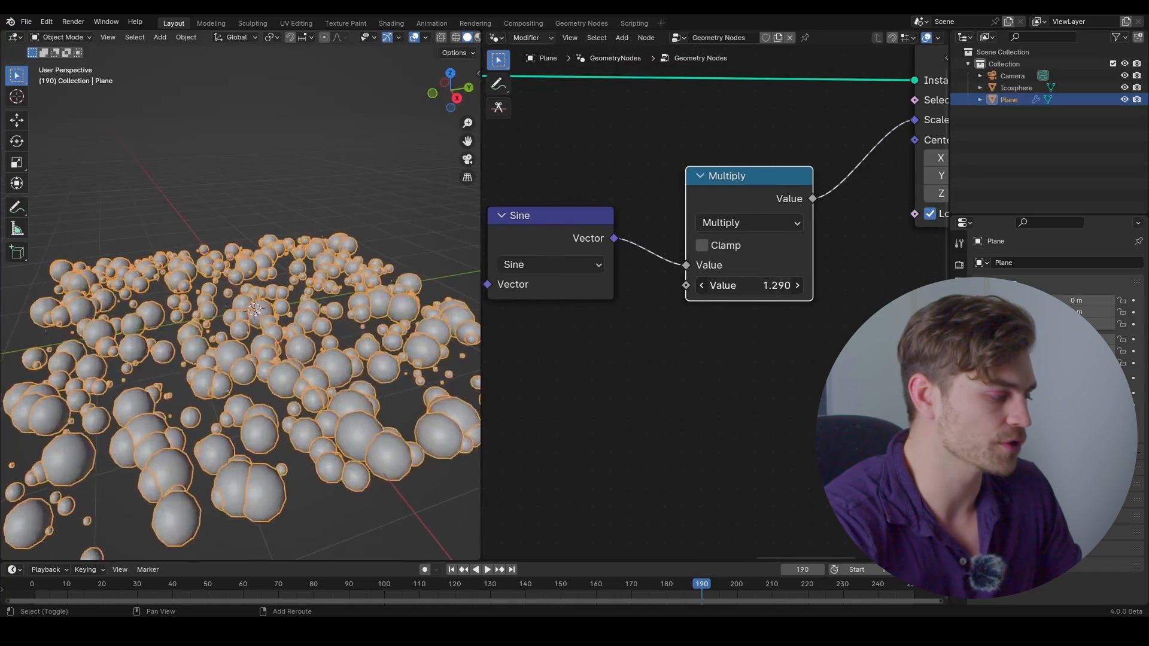
pyautogui.moveTo(370, 314); pyautogui.dragTo(386, 316, button='middle')
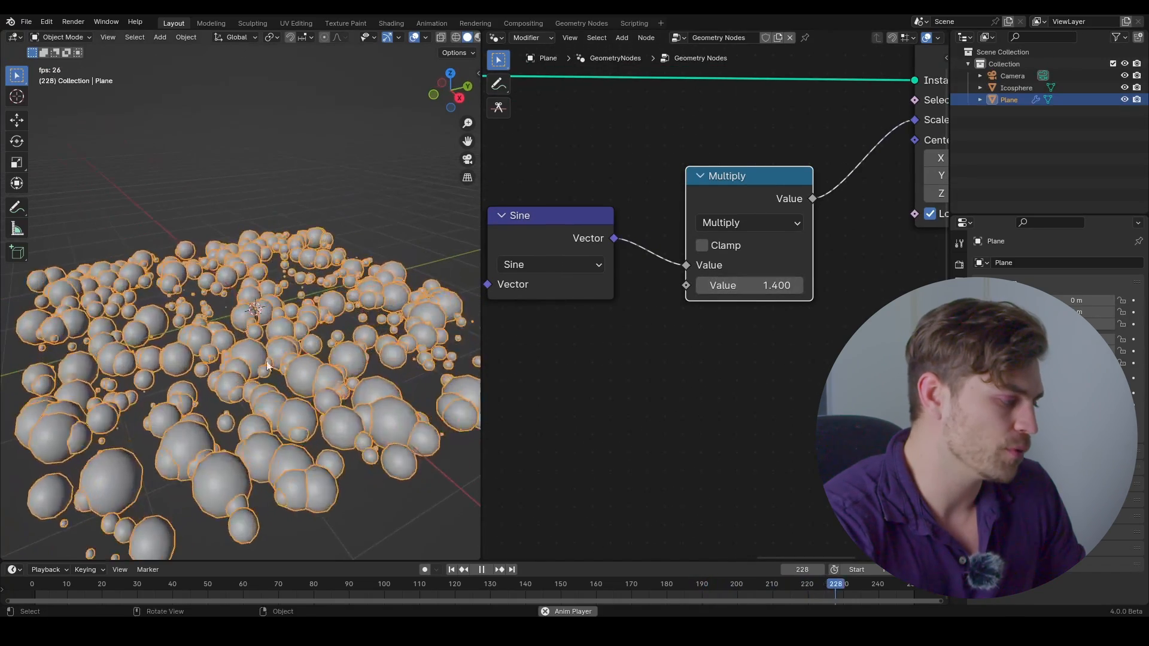
# Review the node chain and the playing sphere animation up close, then stop playback
pyautogui.scroll(-5, 599, 268)
pyautogui.moveTo(594, 270); pyautogui.dragTo(753, 274, button='middle')
pyautogui.scroll(-1, 613, 299)
pyautogui.moveTo(613, 307); pyautogui.dragTo(780, 261, button='middle')
pyautogui.moveTo(609, 275); pyautogui.dragTo(677, 285, button='middle')
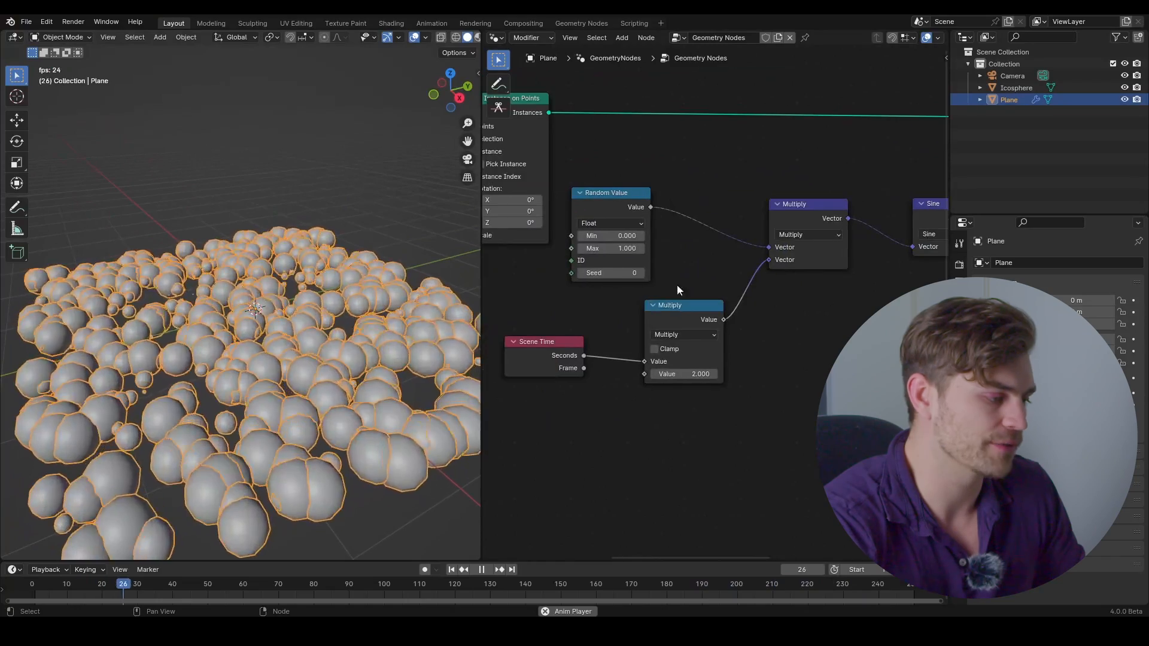
pyautogui.moveTo(564, 286)
pyautogui.mouseDown(button='middle')
pyautogui.moveTo(813, 311)
pyautogui.moveTo(575, 290)
pyautogui.mouseUp(button='middle')
pyautogui.moveTo(754, 291); pyautogui.dragTo(508, 295, button='middle')
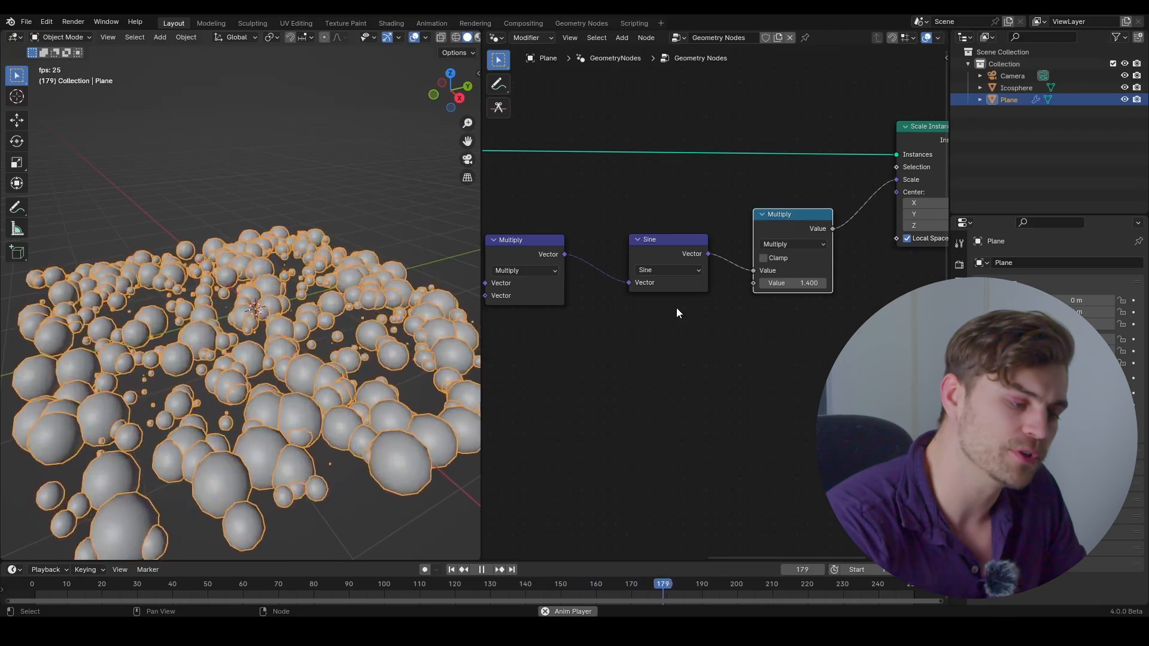
pyautogui.click(960, 388)
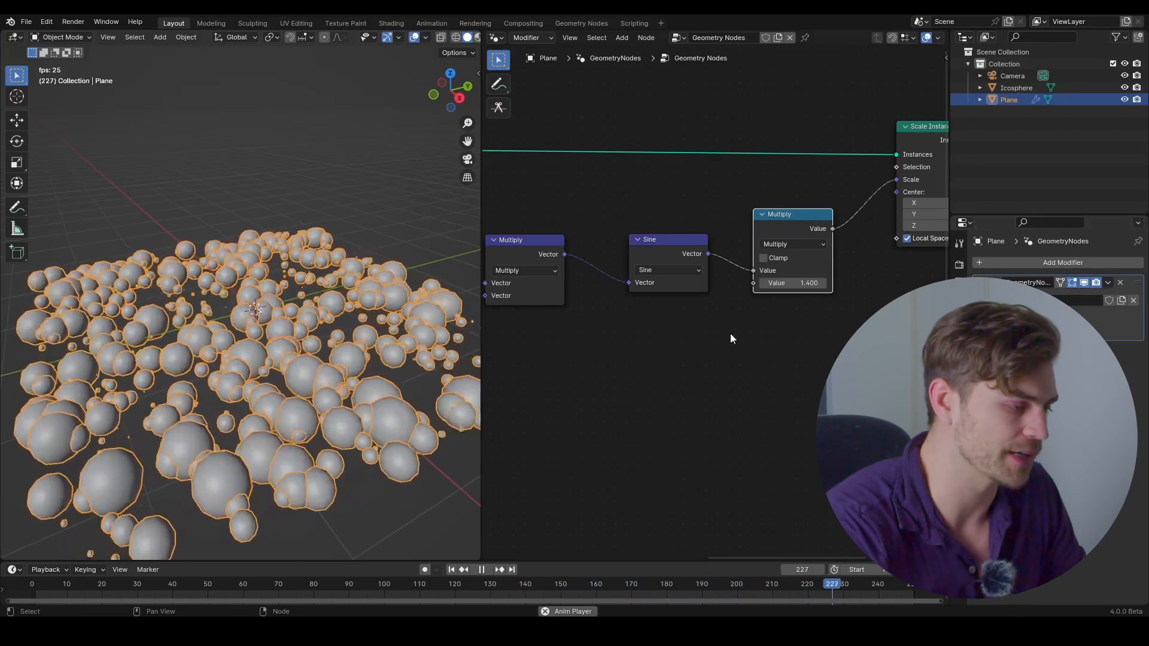
pyautogui.moveTo(220, 338); pyautogui.dragTo(219, 352, button='middle')
pyautogui.moveTo(262, 386); pyautogui.dragTo(257, 359, button='middle')
pyautogui.scroll(4, 269, 332)
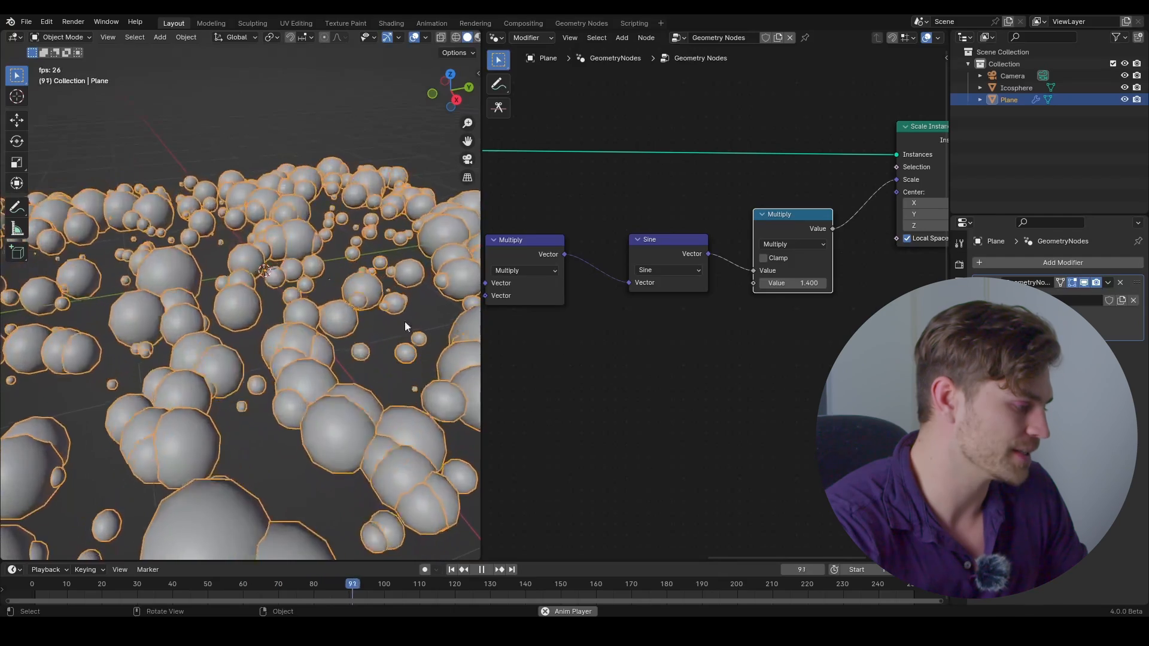
pyautogui.scroll(-4, 539, 327)
pyautogui.moveTo(539, 327); pyautogui.dragTo(831, 310, button='middle')
pyautogui.press('space')
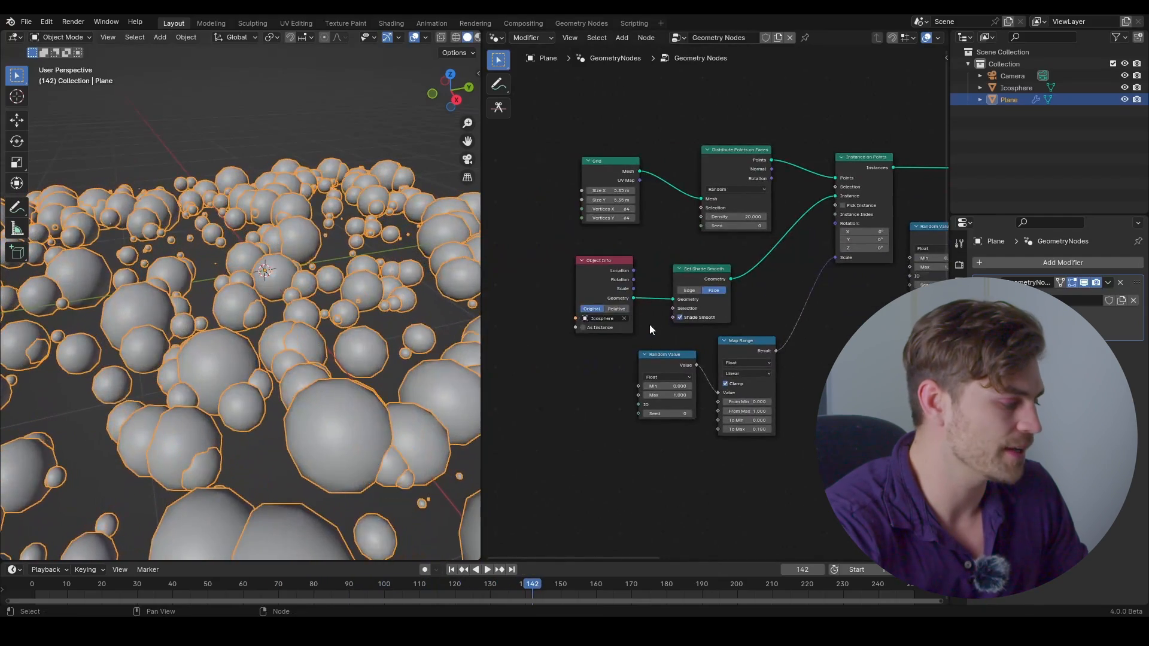
# Add a level 2 Subdivision Surface modifier to the original ico sphere and reselect the plane with the scattered spheres
pyautogui.scroll(4, 649, 325)
pyautogui.scroll(3, 278, 402)
pyautogui.scroll(2, 272, 417)
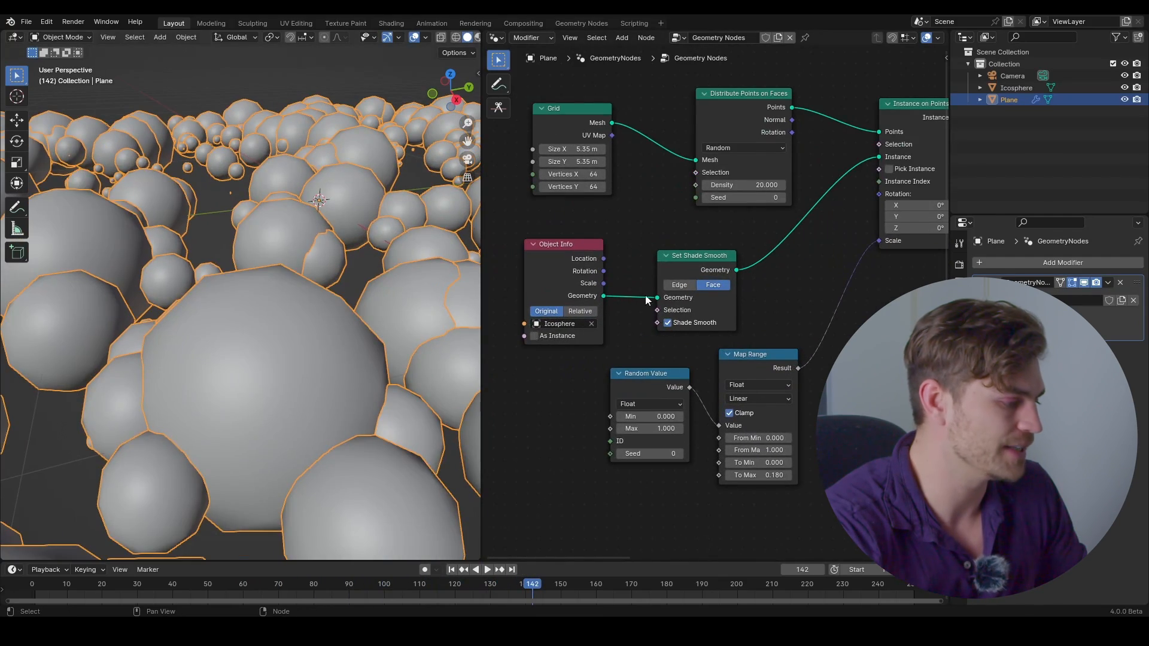
pyautogui.scroll(-2, 646, 299)
pyautogui.scroll(-6, 290, 289)
pyautogui.moveTo(185, 272); pyautogui.dragTo(336, 253, button='middle')
pyautogui.click(222, 205)
pyautogui.hotkey('ctrl', '2')
pyautogui.moveTo(286, 217); pyautogui.dragTo(122, 231, button='middle')
pyautogui.scroll(6, 314, 292)
pyautogui.keyDown('shift'); pyautogui.moveTo(315, 292); pyautogui.dragTo(349, 284, button='middle'); pyautogui.keyUp('shift')
pyautogui.scroll(-5, 344, 278)
pyautogui.click(304, 313)
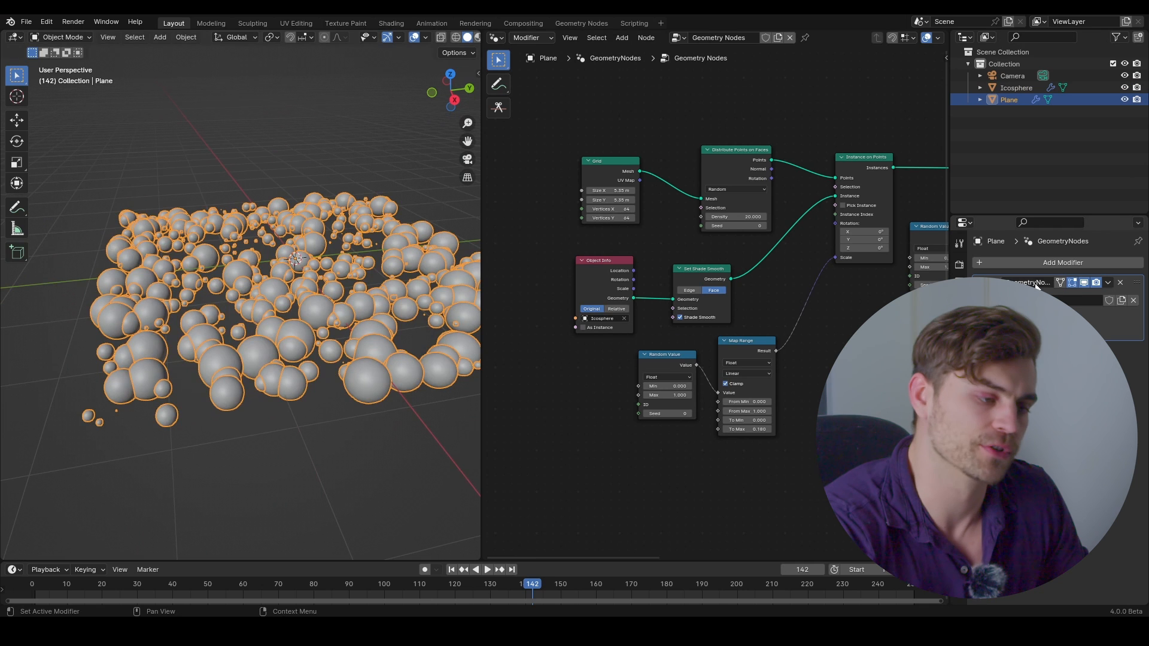
# Play the animation and set the factor of the Math Multiply node after Sine to 2.100
pyautogui.moveTo(620, 328); pyautogui.dragTo(533, 328, button='middle')
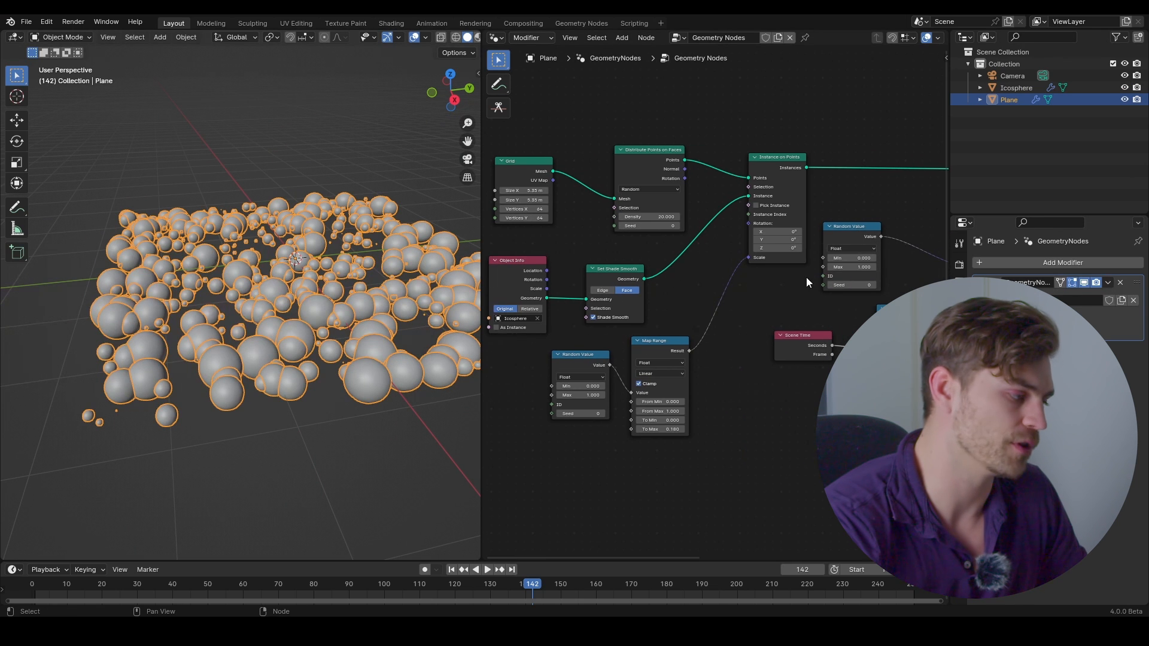
pyautogui.moveTo(806, 278); pyautogui.dragTo(579, 300, button='middle')
pyautogui.scroll(-5, 759, 296)
pyautogui.moveTo(887, 268); pyautogui.dragTo(662, 295, button='middle')
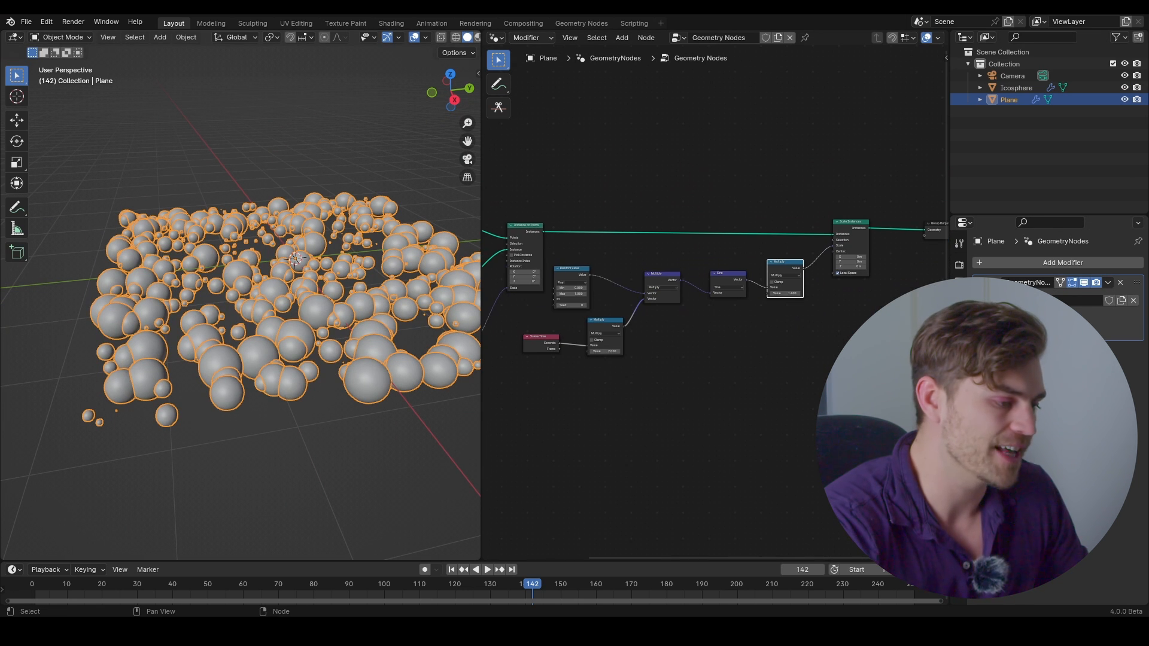
pyautogui.scroll(4, 230, 290)
pyautogui.moveTo(230, 289); pyautogui.dragTo(255, 277, button='middle')
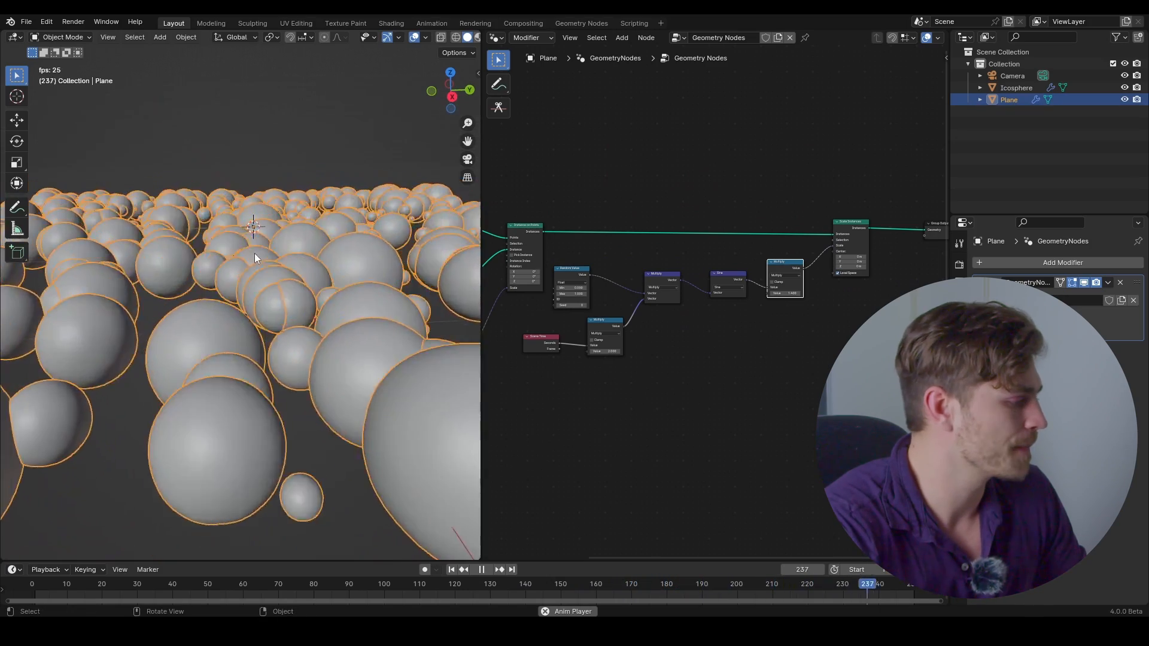
pyautogui.scroll(4, 802, 298)
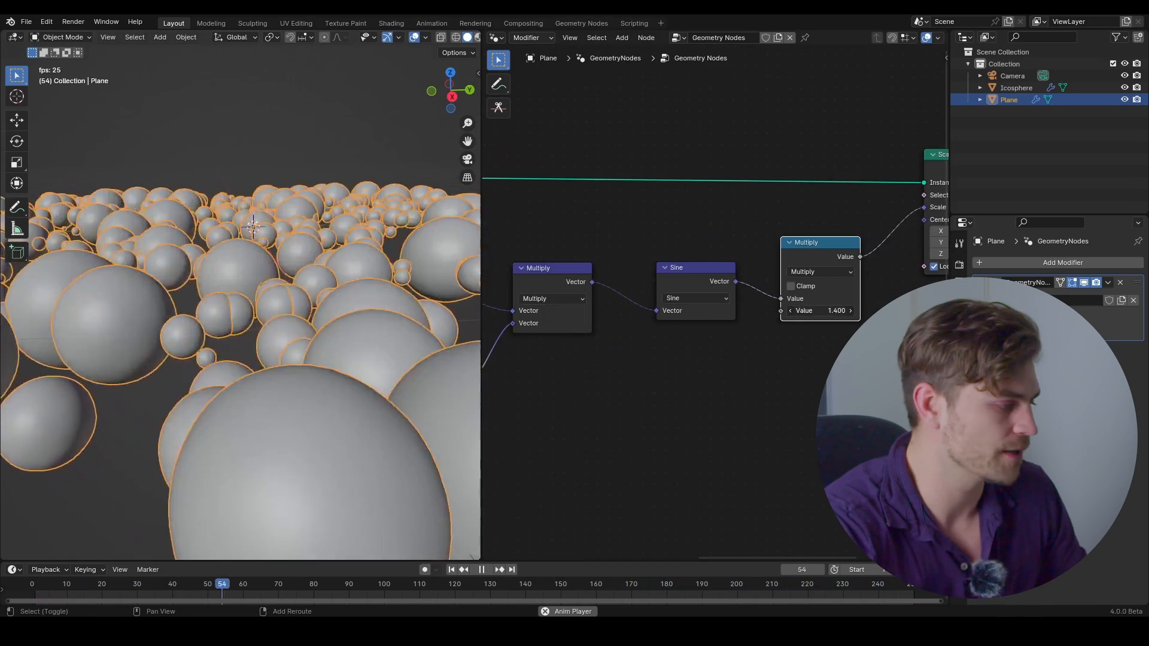
pyautogui.keyDown('shift'); pyautogui.moveTo(821, 311); pyautogui.dragTo(837, 311); pyautogui.keyUp('shift')
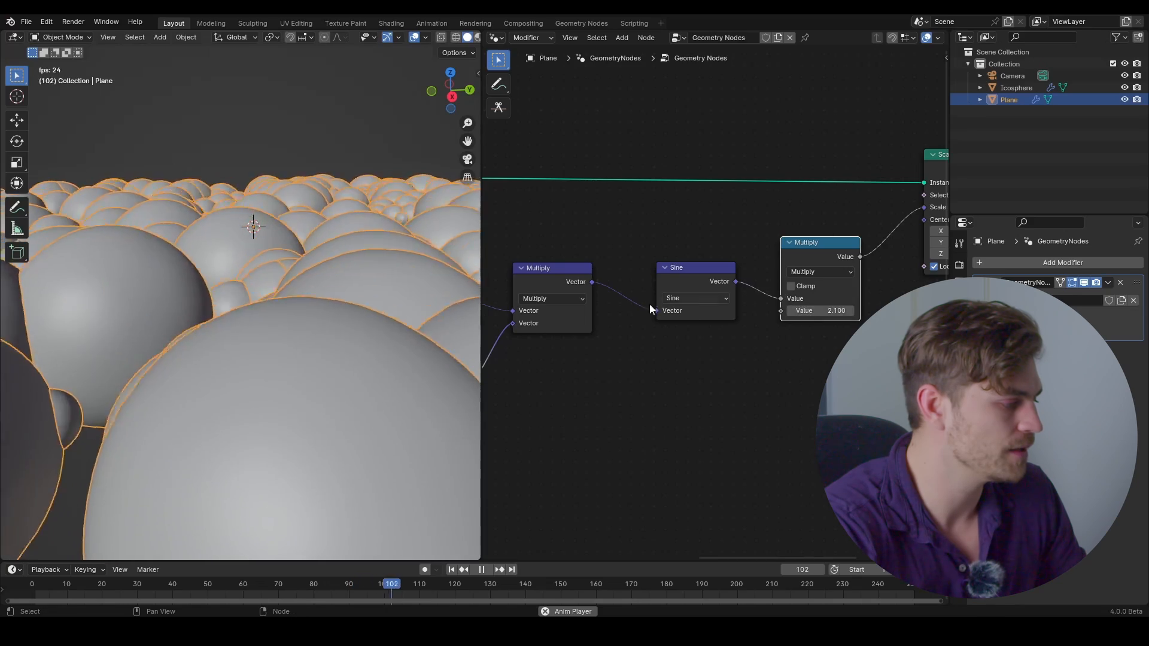
# Set To Max of the Map Range node to 0.120 and Max of the Random Value node feeding it to 0.890
pyautogui.scroll(-5, 649, 304)
pyautogui.moveTo(589, 321); pyautogui.dragTo(910, 263, button='middle')
pyautogui.scroll(7, 604, 353)
pyautogui.moveTo(621, 369); pyautogui.dragTo(695, 336, button='middle')
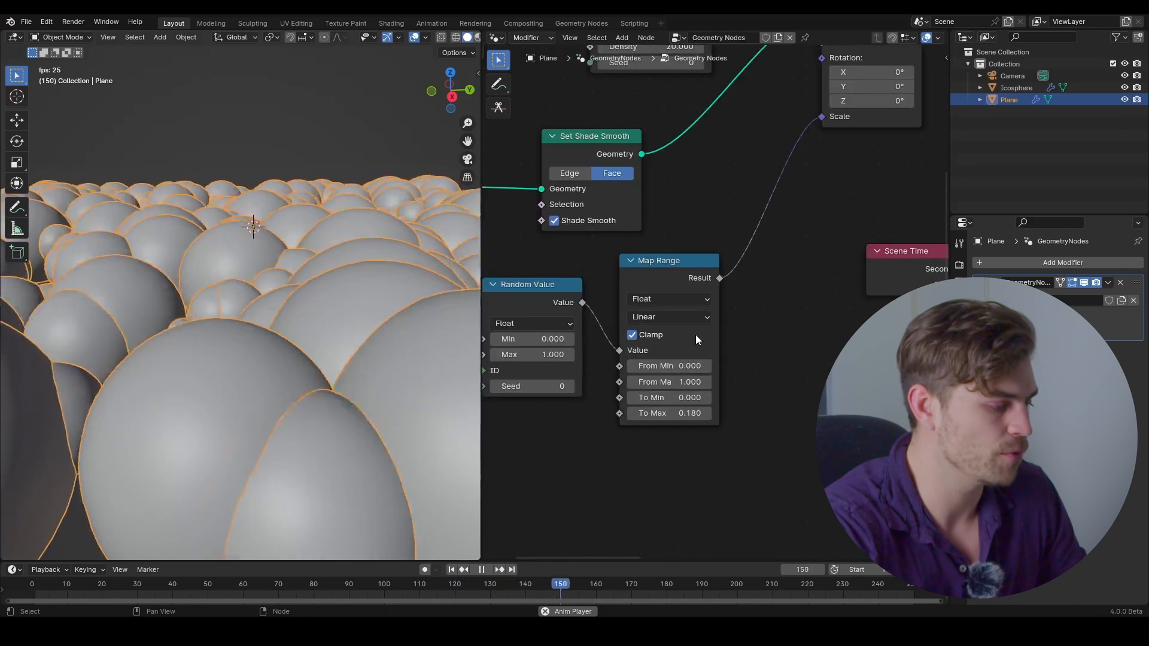
pyautogui.scroll(2, 700, 347)
pyautogui.keyDown('shift'); pyautogui.moveTo(686, 432); pyautogui.dragTo(671, 432); pyautogui.keyUp('shift')
pyautogui.moveTo(670, 365); pyautogui.dragTo(798, 355, button='middle')
pyautogui.moveTo(629, 355)
pyautogui.mouseDown()
pyautogui.moveTo(676, 355)
pyautogui.moveTo(632, 355)
pyautogui.mouseUp()
pyautogui.moveTo(405, 214)
pyautogui.mouseDown(button='middle')
pyautogui.moveTo(397, 246)
pyautogui.moveTo(403, 225)
pyautogui.mouseUp(button='middle')
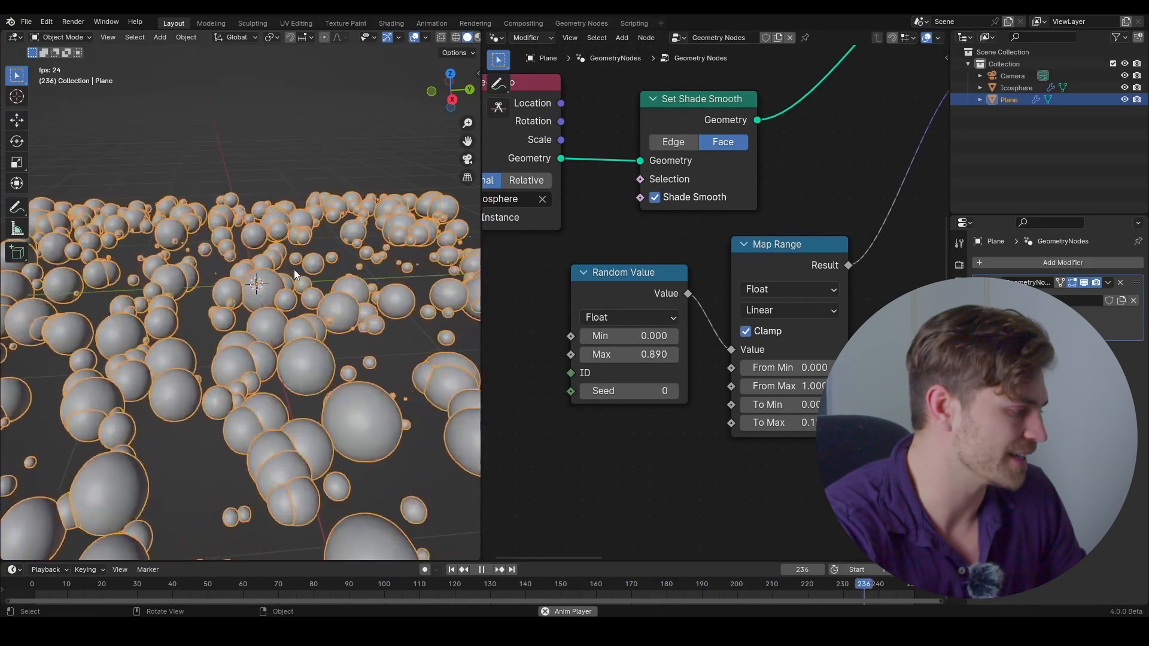
# Try a density of 40 in the Distribute Points on Faces node
pyautogui.scroll(-4, 303, 272)
pyautogui.scroll(2, 304, 279)
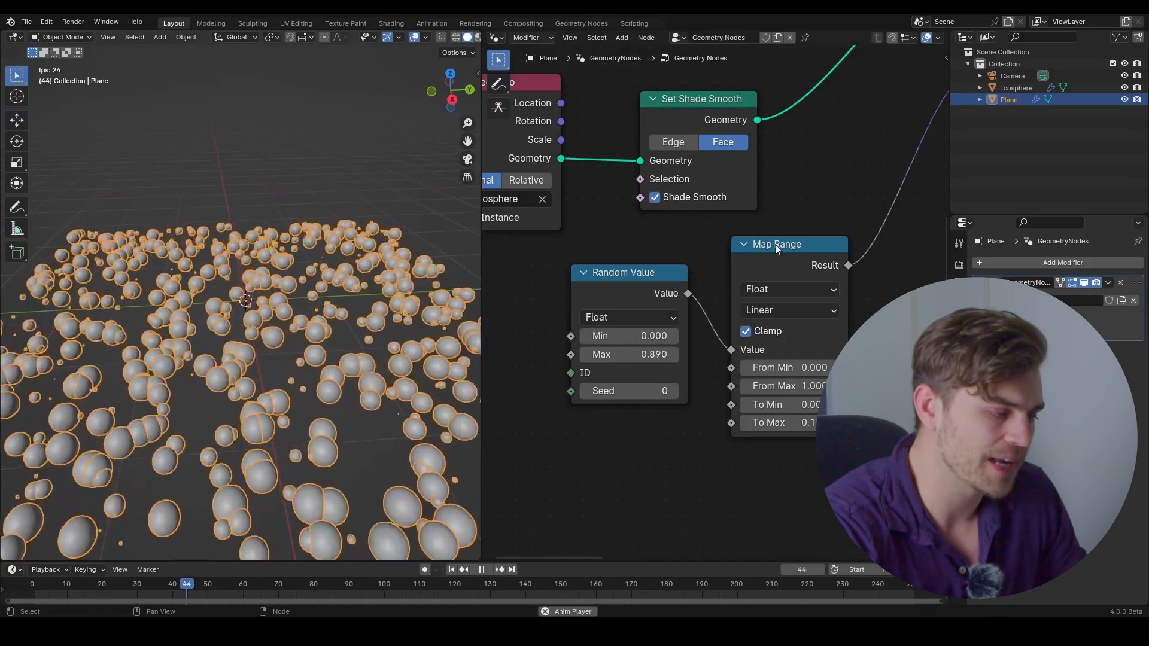
pyautogui.scroll(-4, 721, 271)
pyautogui.moveTo(721, 271); pyautogui.dragTo(708, 319, button='middle')
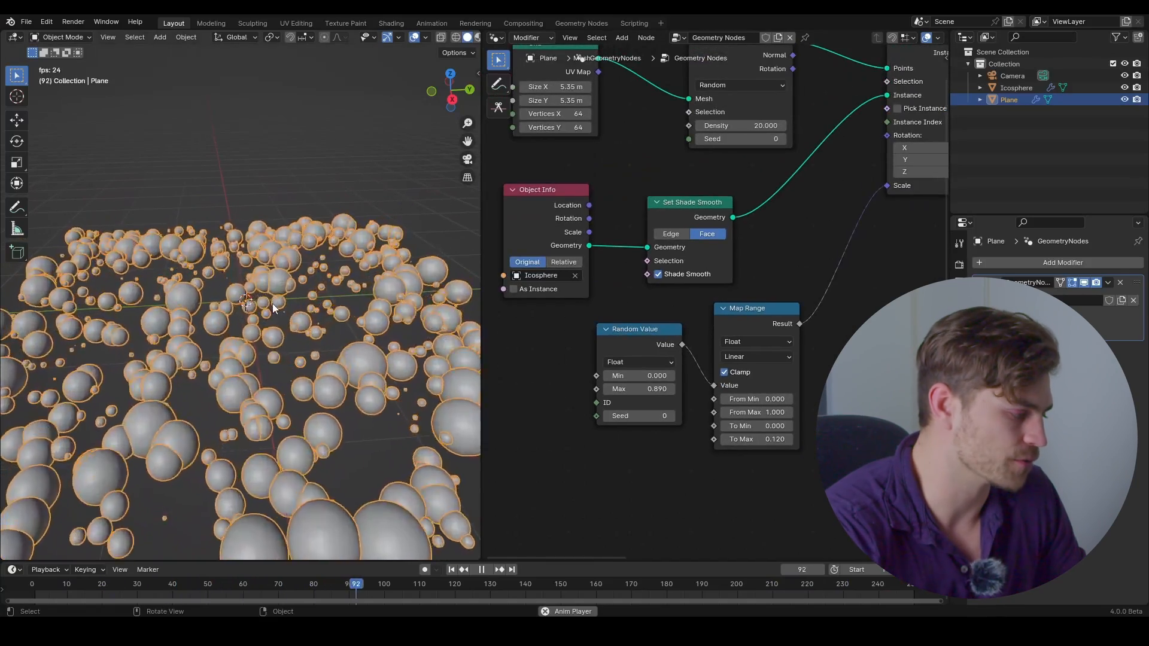
pyautogui.scroll(-4, 285, 318)
pyautogui.moveTo(618, 156); pyautogui.dragTo(632, 272, button='middle')
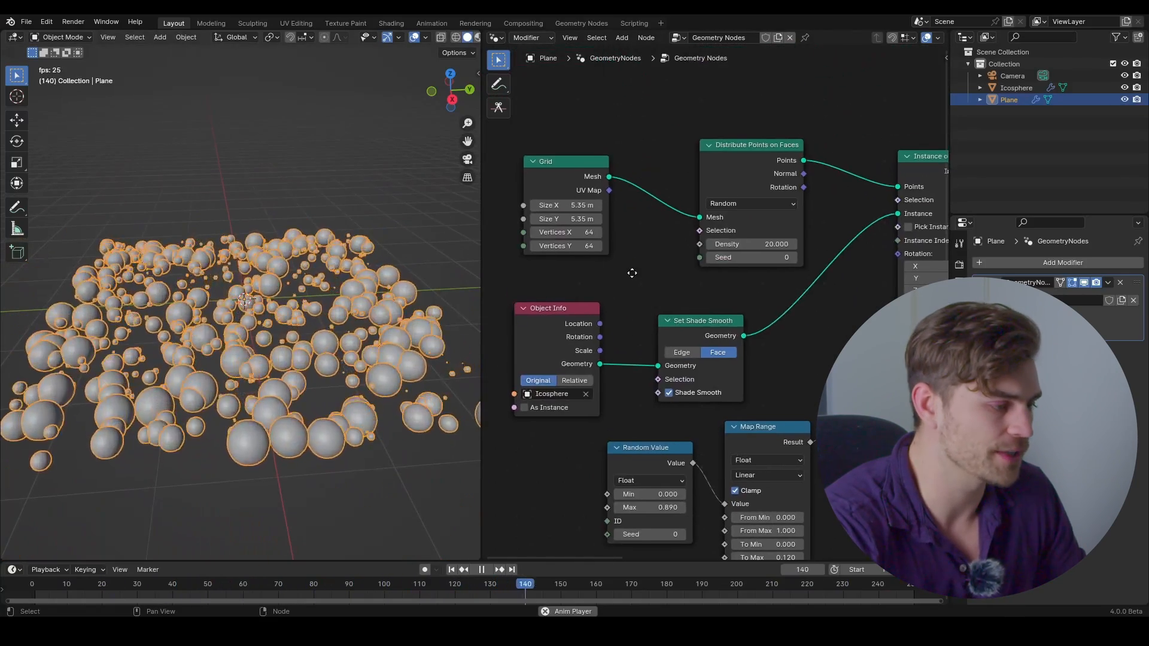
pyautogui.click(771, 247)
pyautogui.write('40')
pyautogui.press('Return')
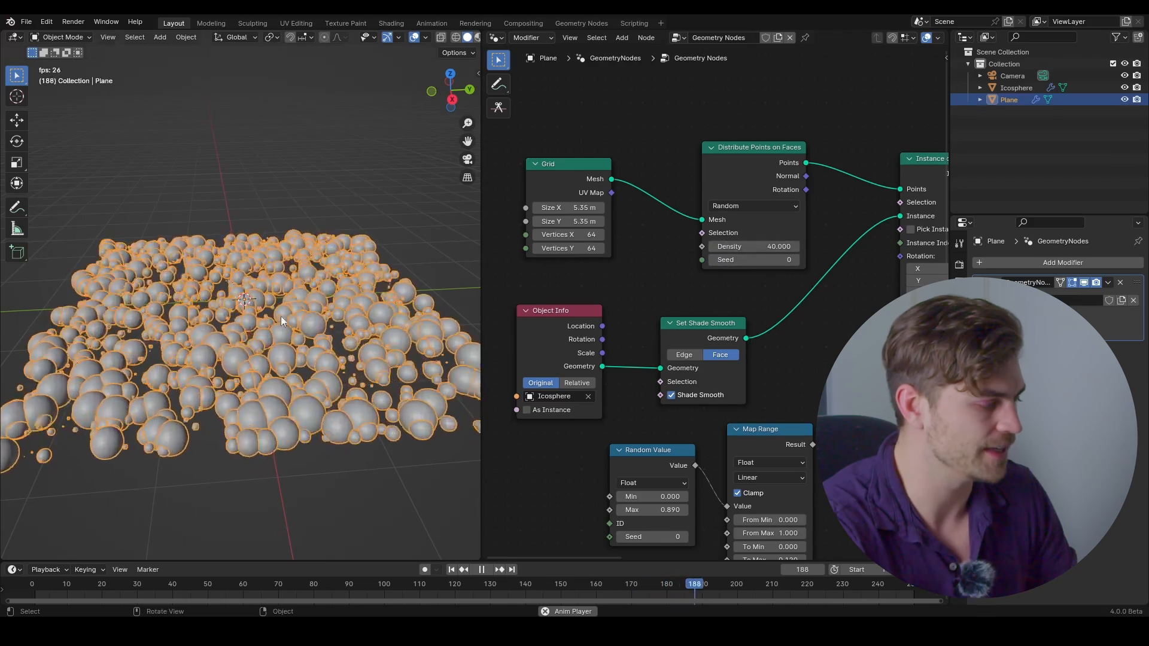
# Set the density of the Distribute Points on Faces node to 50, deselect the plane and check the spheres from the front
pyautogui.click(761, 246)
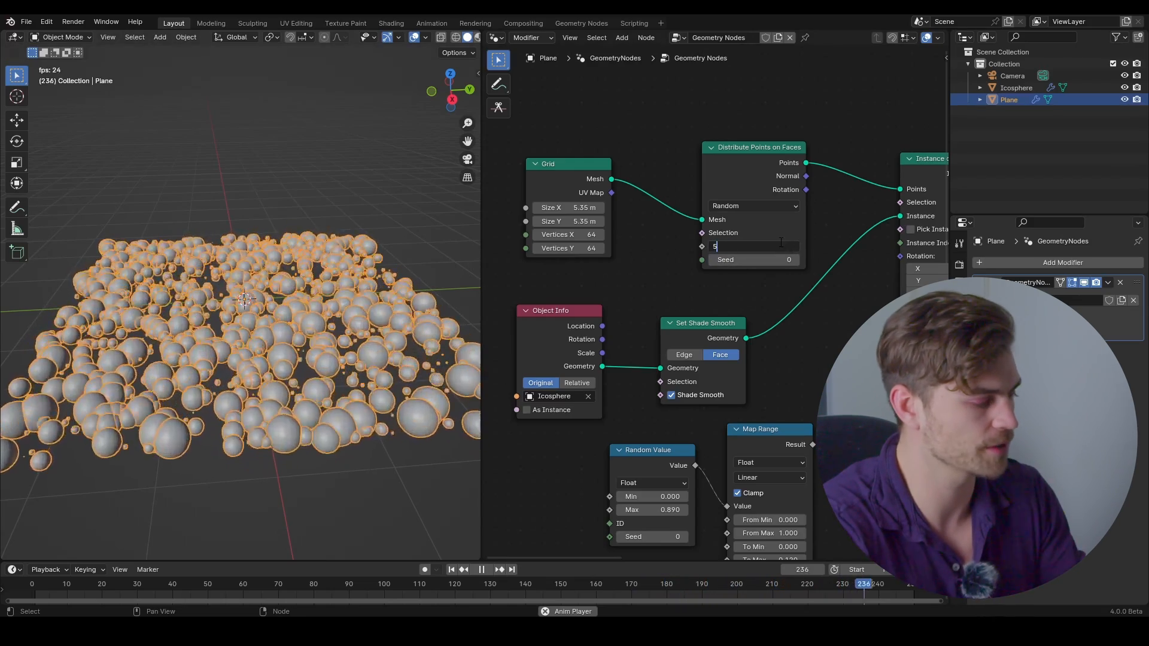
pyautogui.write('50')
pyautogui.press('Return')
pyautogui.click(324, 253)
pyautogui.scroll(-3, 324, 253)
pyautogui.scroll(5, 329, 239)
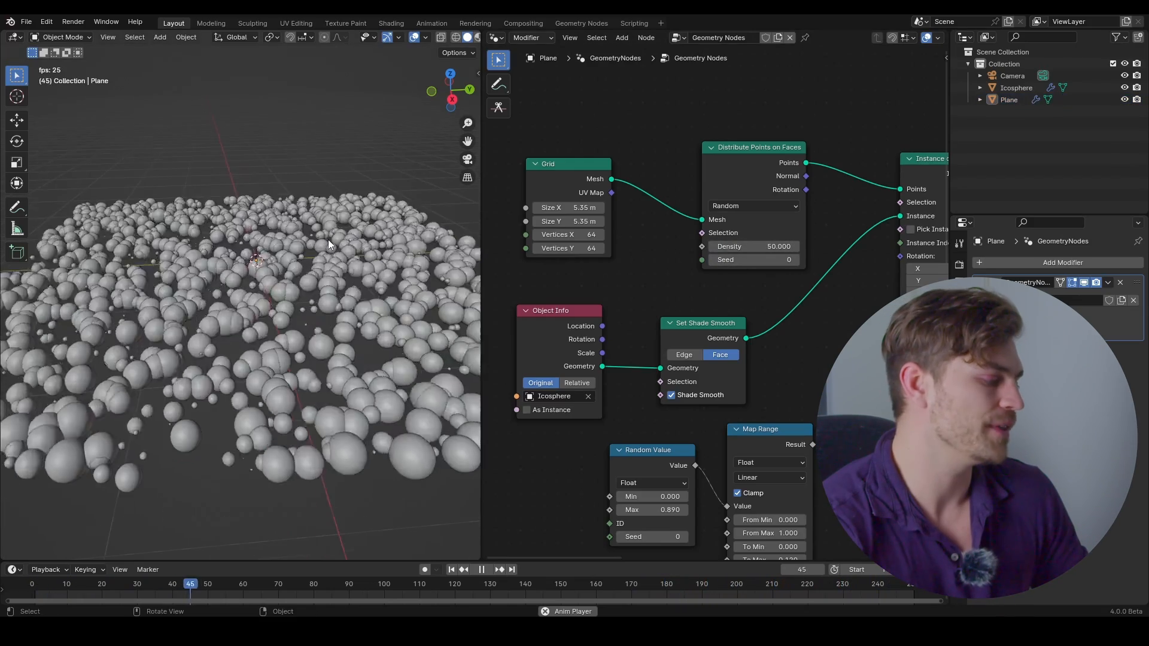
pyautogui.keyDown('shift'); pyautogui.moveTo(328, 240); pyautogui.dragTo(314, 259, button='middle'); pyautogui.keyUp('shift')
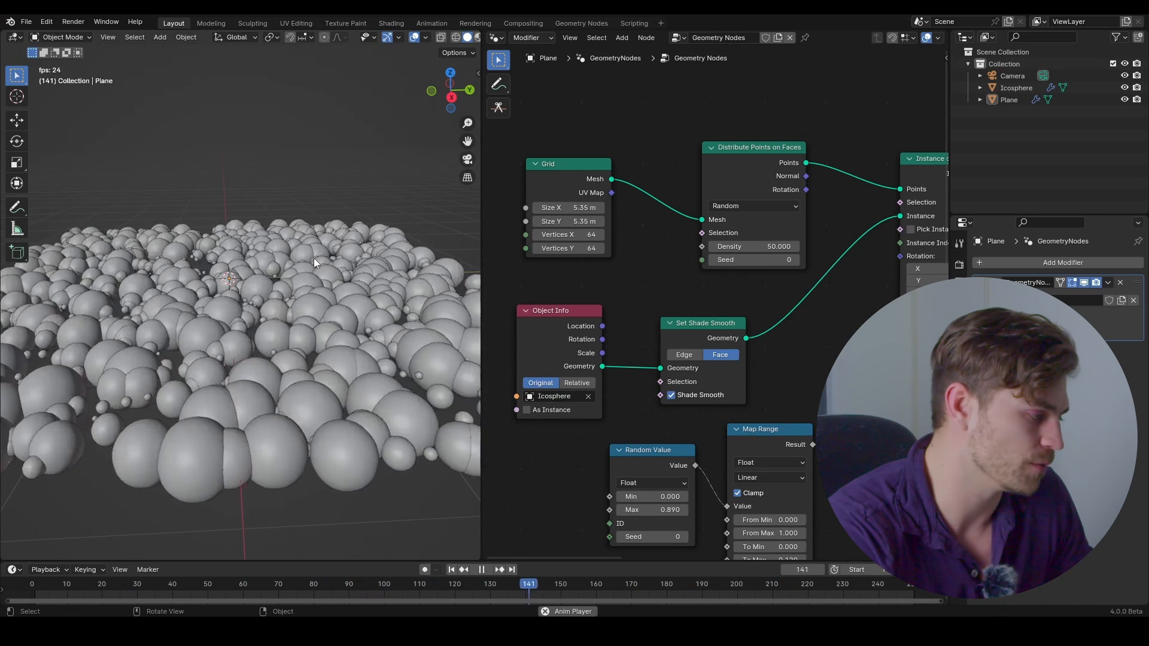
pyautogui.press('KP_1')
pyautogui.keyDown('shift'); pyautogui.moveTo(321, 253); pyautogui.dragTo(208, 346, button='middle'); pyautogui.keyUp('shift')
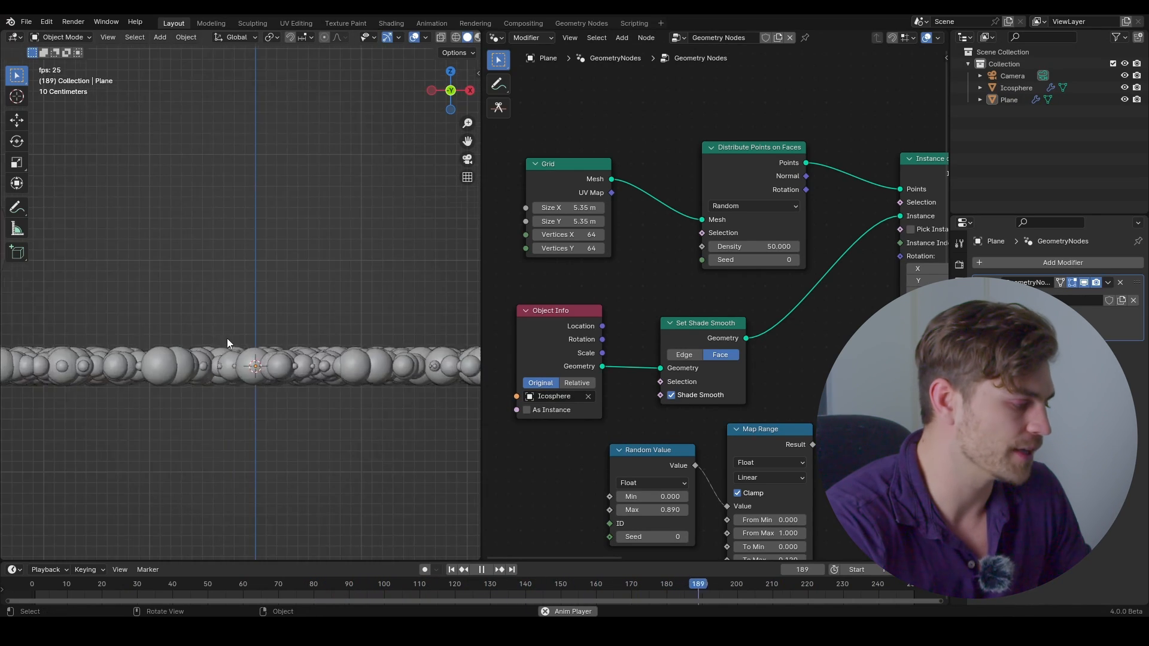
pyautogui.scroll(2, 228, 339)
pyautogui.keyDown('shift'); pyautogui.moveTo(243, 304); pyautogui.dragTo(282, 268, button='middle'); pyautogui.keyUp('shift')
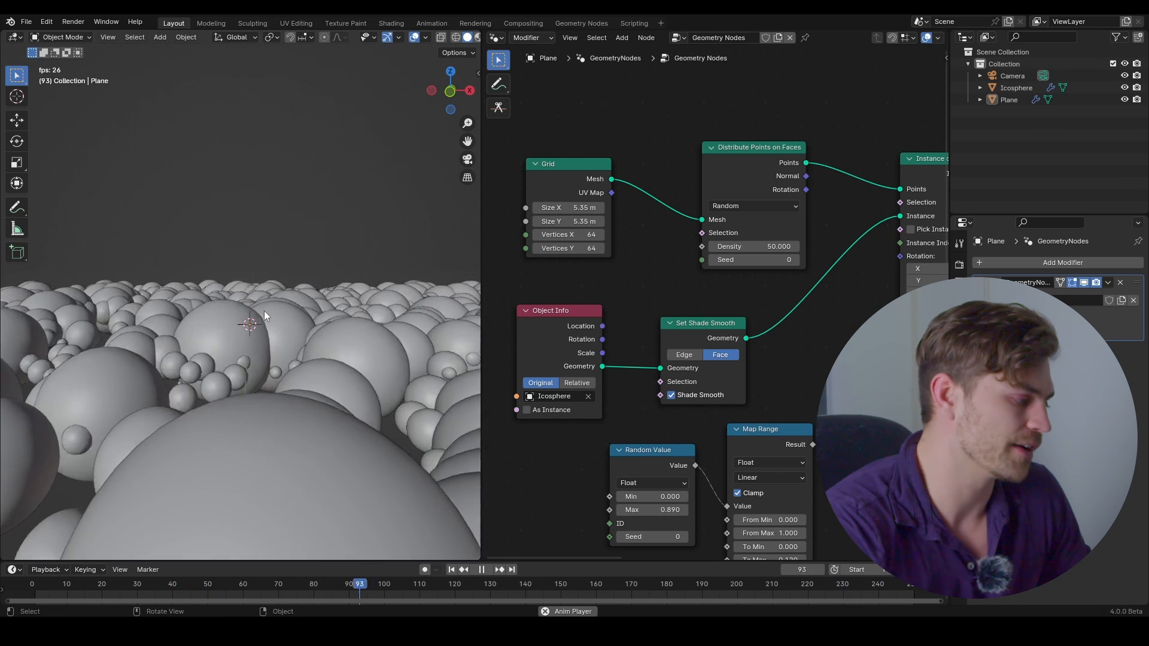
# Make room before Group Output and insert a Set Position node into its link from Scale Instances
pyautogui.scroll(-8, 889, 280)
pyautogui.moveTo(829, 277); pyautogui.dragTo(402, 291, button='middle')
pyautogui.moveTo(688, 261); pyautogui.dragTo(879, 261)
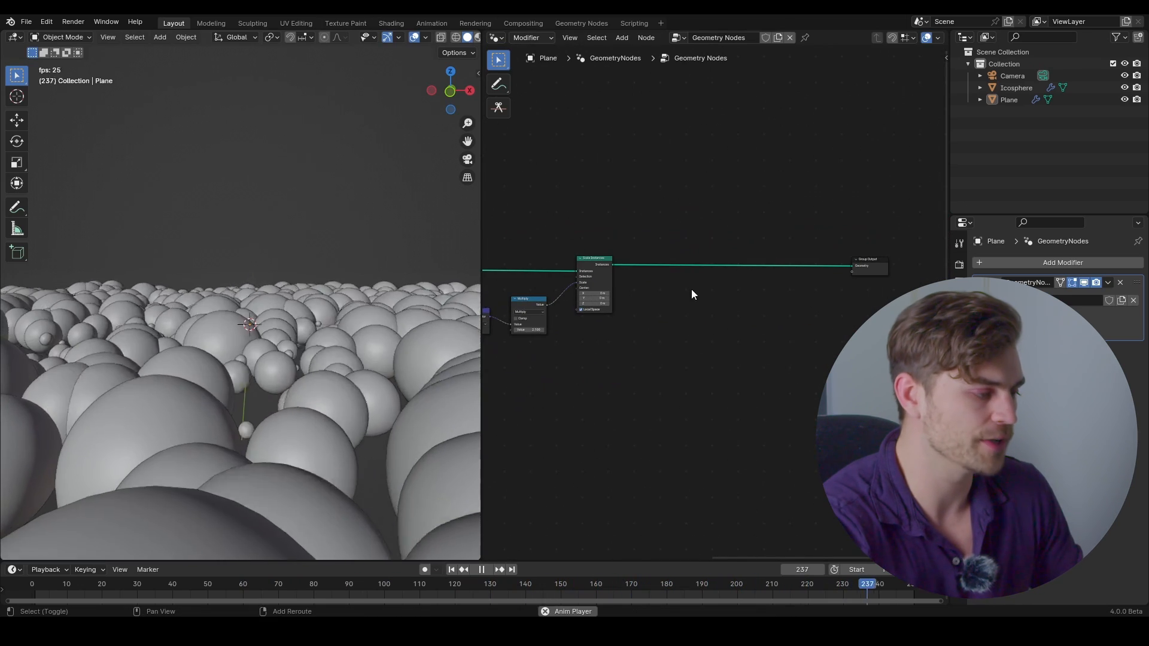
pyautogui.hotkey('shift', 'a')
pyautogui.write('set pos')
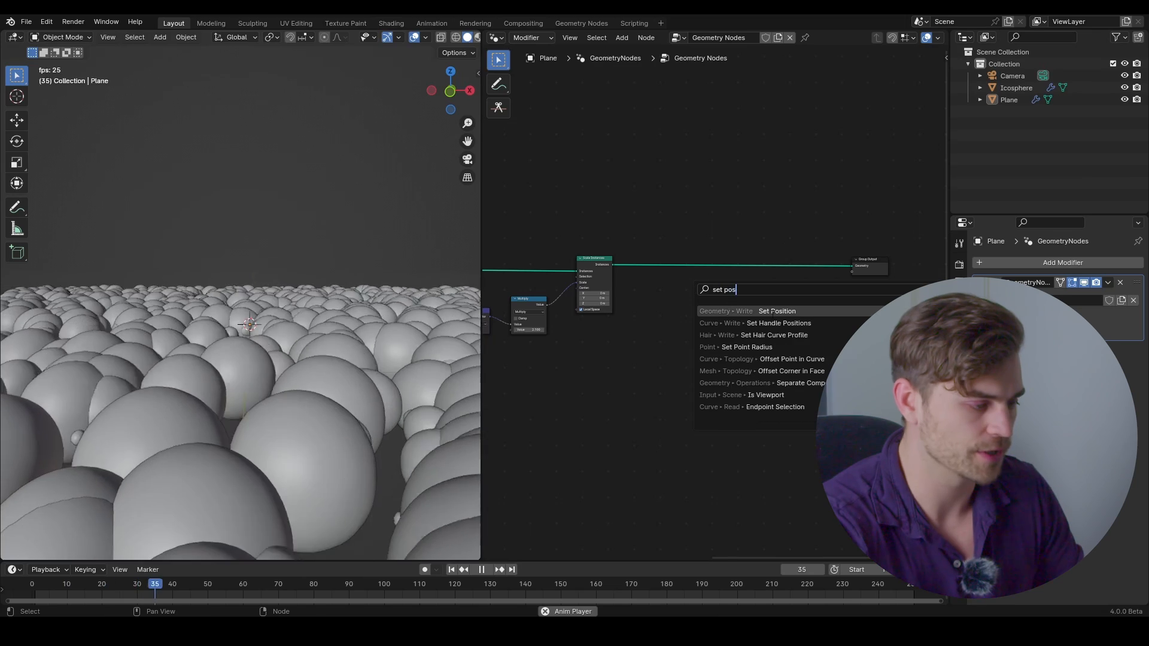
pyautogui.press('Return')
pyautogui.click(717, 270)
pyautogui.scroll(2, 764, 324)
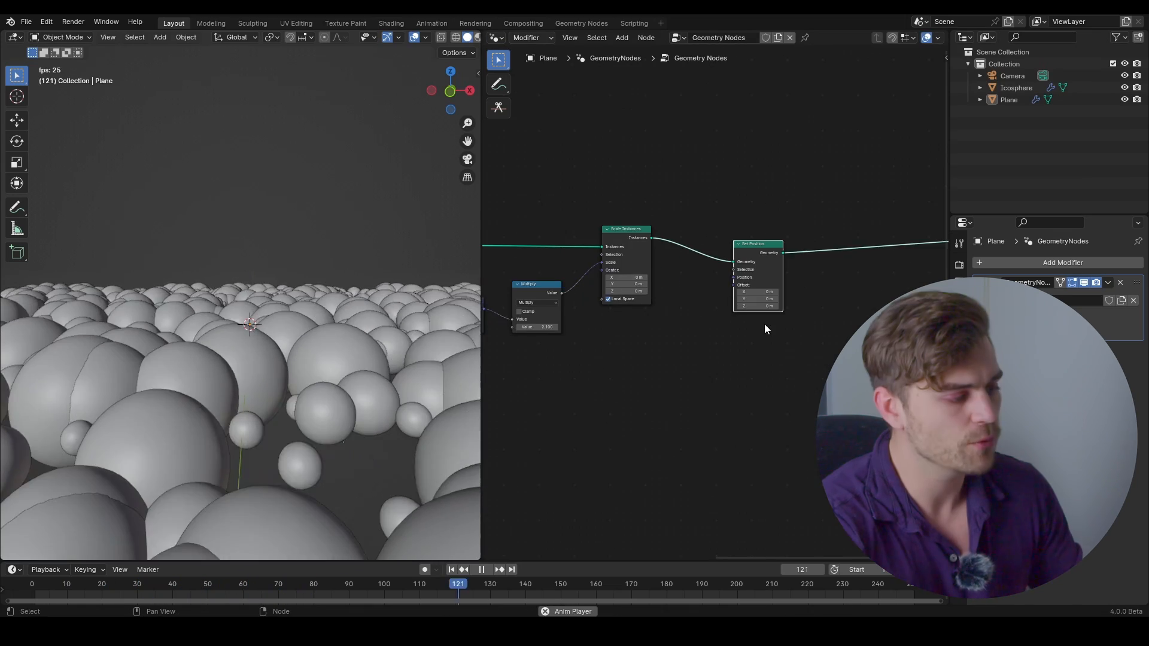
pyautogui.scroll(2, 778, 275)
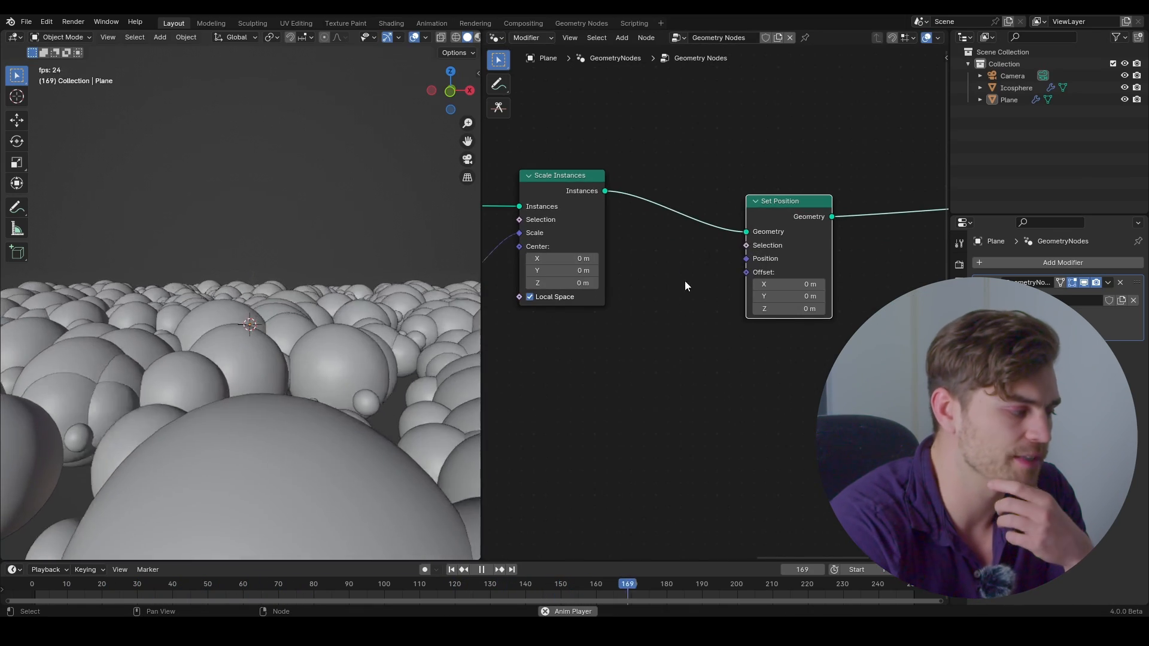
# Try out the Z offset of the Set Position node and reset it to 0 m
pyautogui.moveTo(281, 279); pyautogui.dragTo(292, 304, button='middle')
pyautogui.moveTo(780, 310)
pyautogui.mouseDown()
pyautogui.moveTo(797, 309)
pyautogui.moveTo(788, 309)
pyautogui.mouseUp()
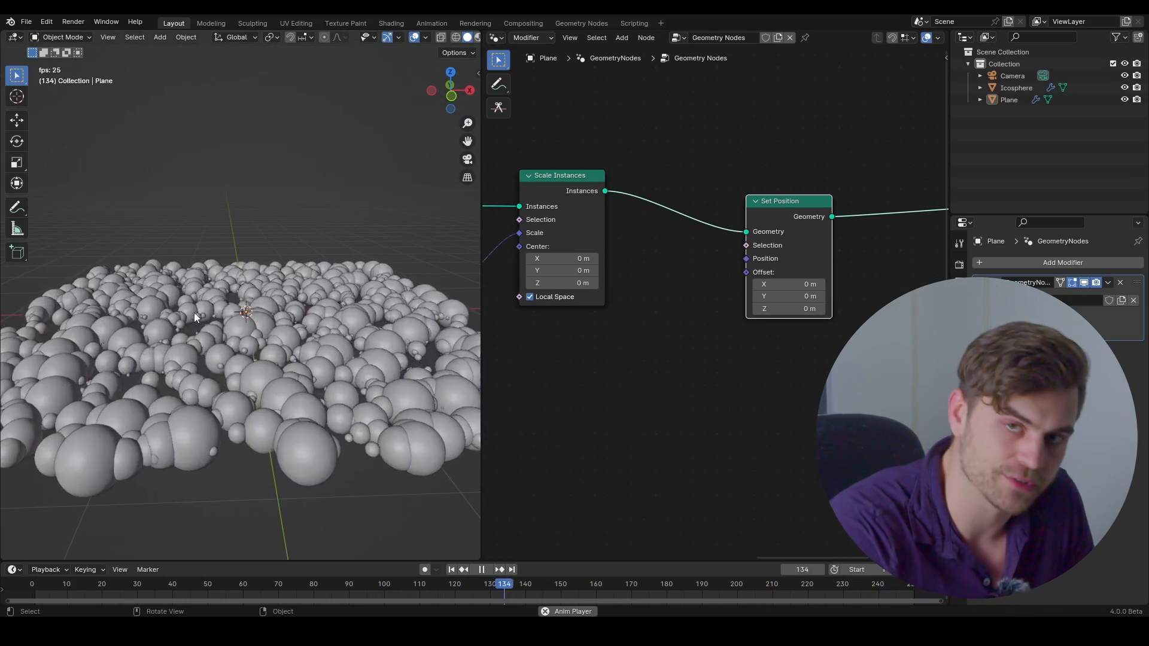
pyautogui.scroll(-2, 728, 340)
# Add a UV sphere mesh and place it below the layer of scattered spheres
pyautogui.moveTo(278, 419); pyautogui.dragTo(261, 387, button='middle')
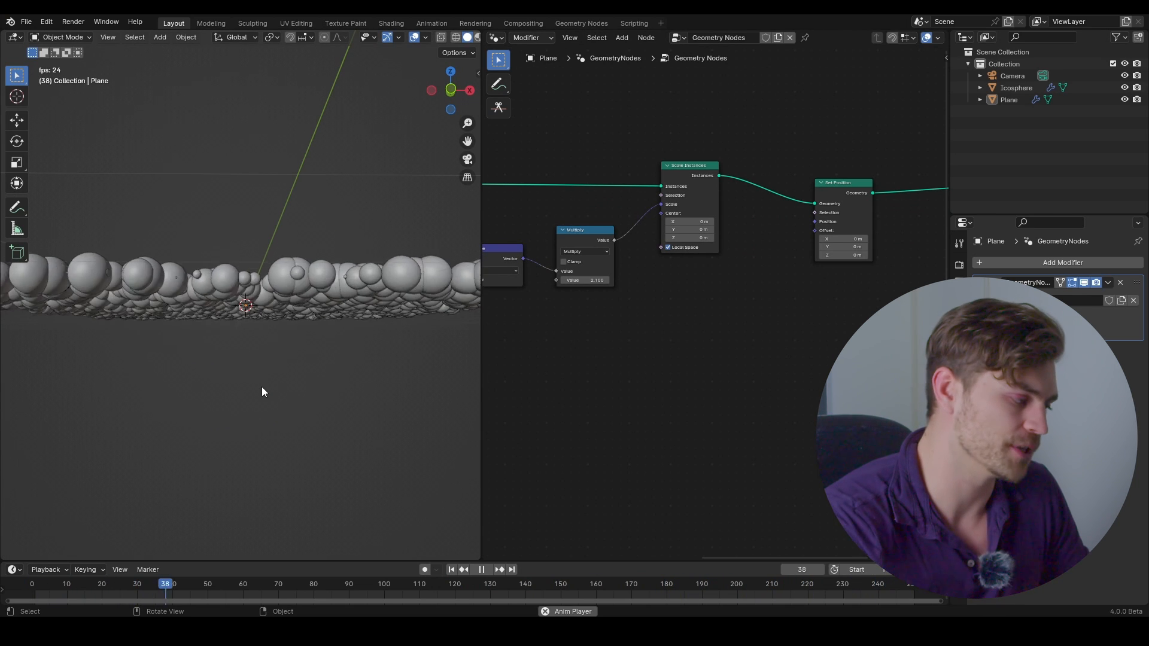
pyautogui.moveTo(261, 387); pyautogui.dragTo(316, 266, button='middle')
pyautogui.hotkey('shift', 'a')
pyautogui.moveTo(312, 264)
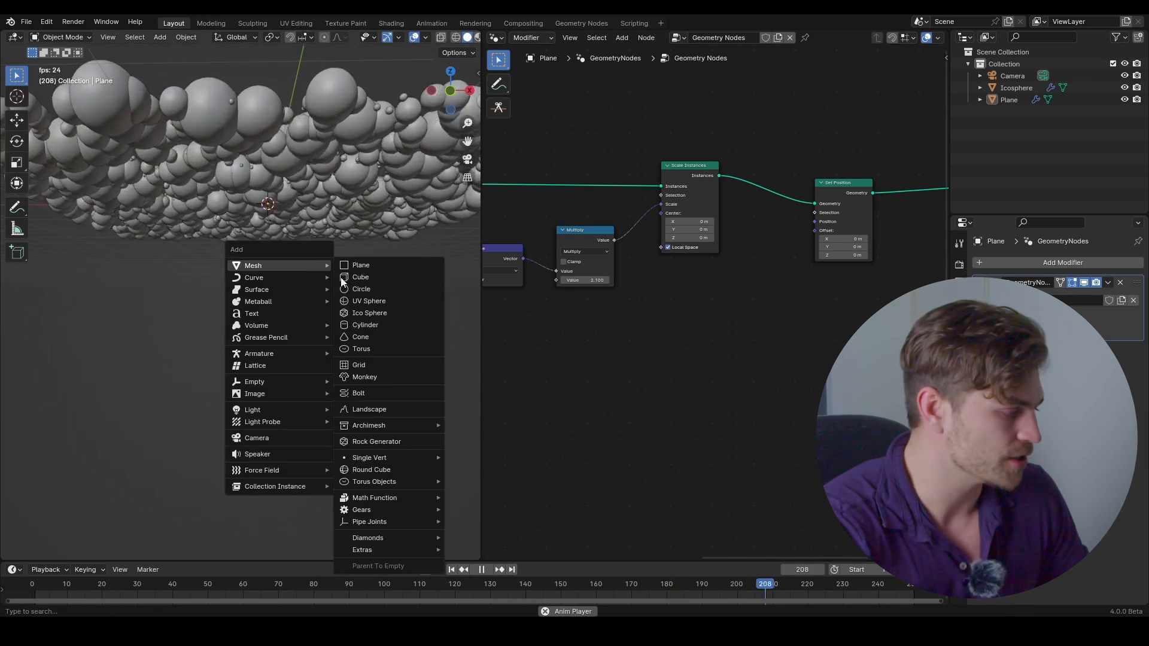
pyautogui.click(389, 300)
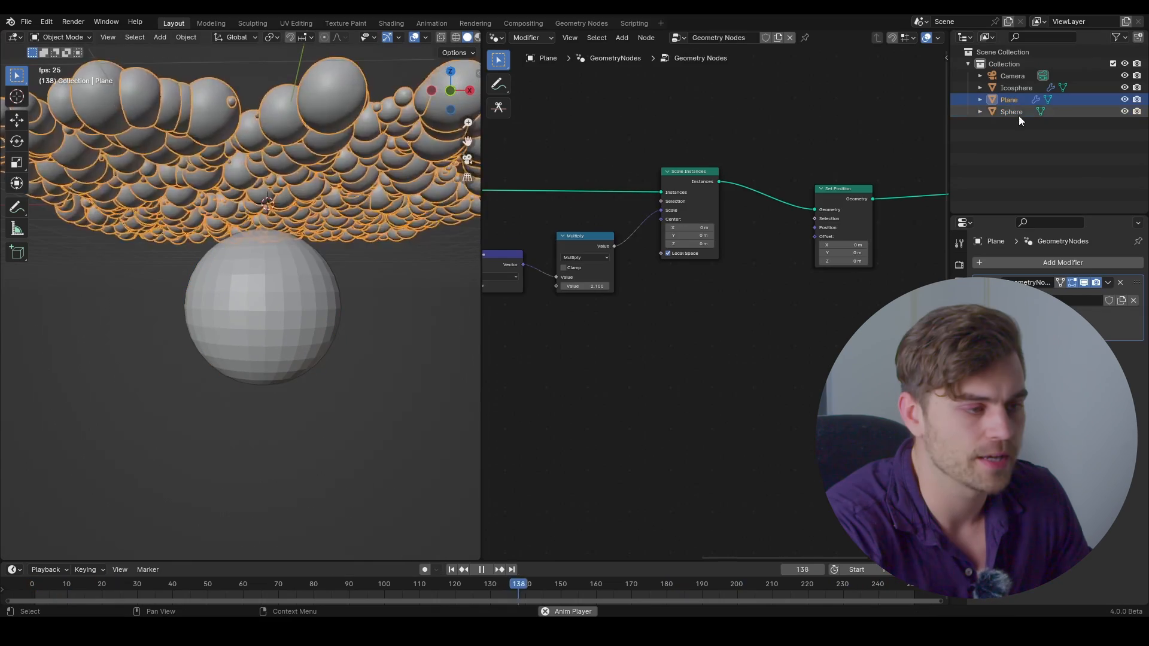
# Add an Object Info node for the UV sphere, set to Relative, and connect its Geometry to the Target of a new Geometry Proximity node
pyautogui.moveTo(1018, 113); pyautogui.dragTo(558, 390)
pyautogui.scroll(1, 571, 395)
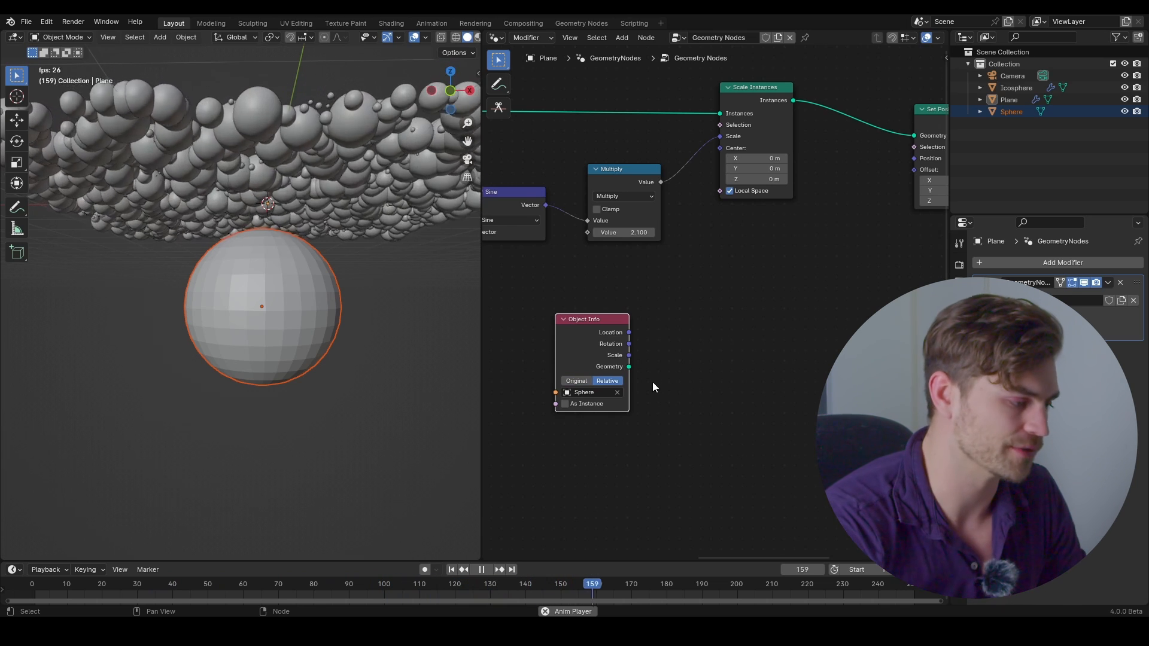
pyautogui.hotkey('shift', 'a')
pyautogui.write('ge')
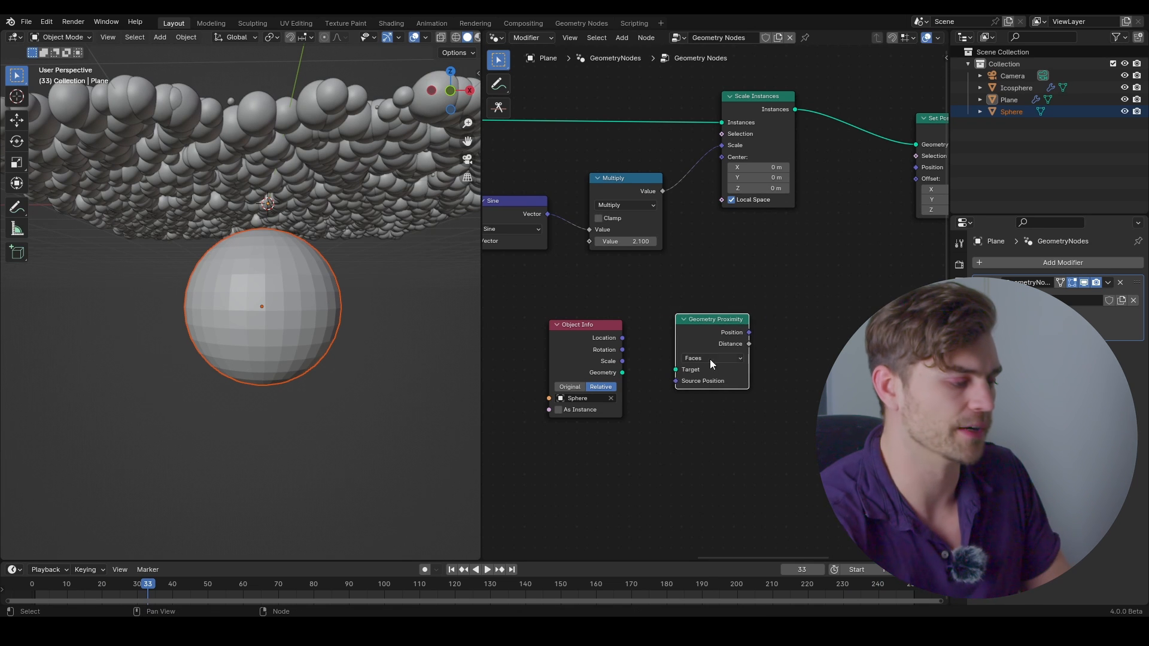
pyautogui.scroll(2, 701, 363)
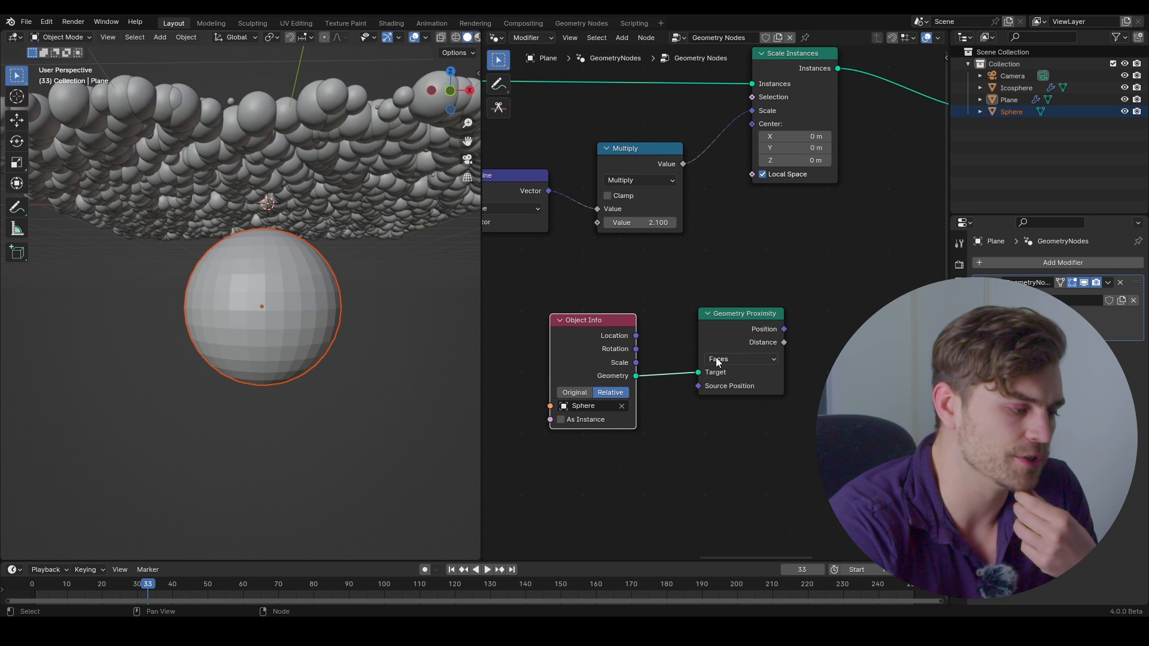
pyautogui.moveTo(704, 357); pyautogui.dragTo(710, 352, button='middle')
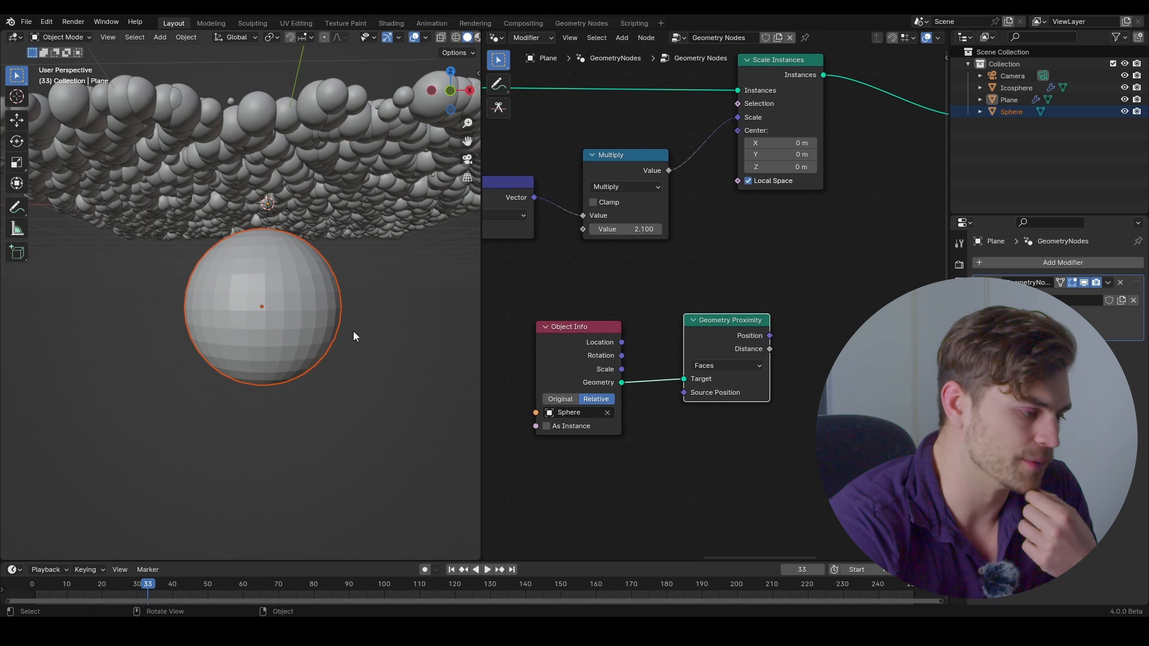
# Connect the Geometry Proximity Distance to the Set Position Offset and test the effect by moving the UV sphere around
pyautogui.scroll(-2, 733, 376)
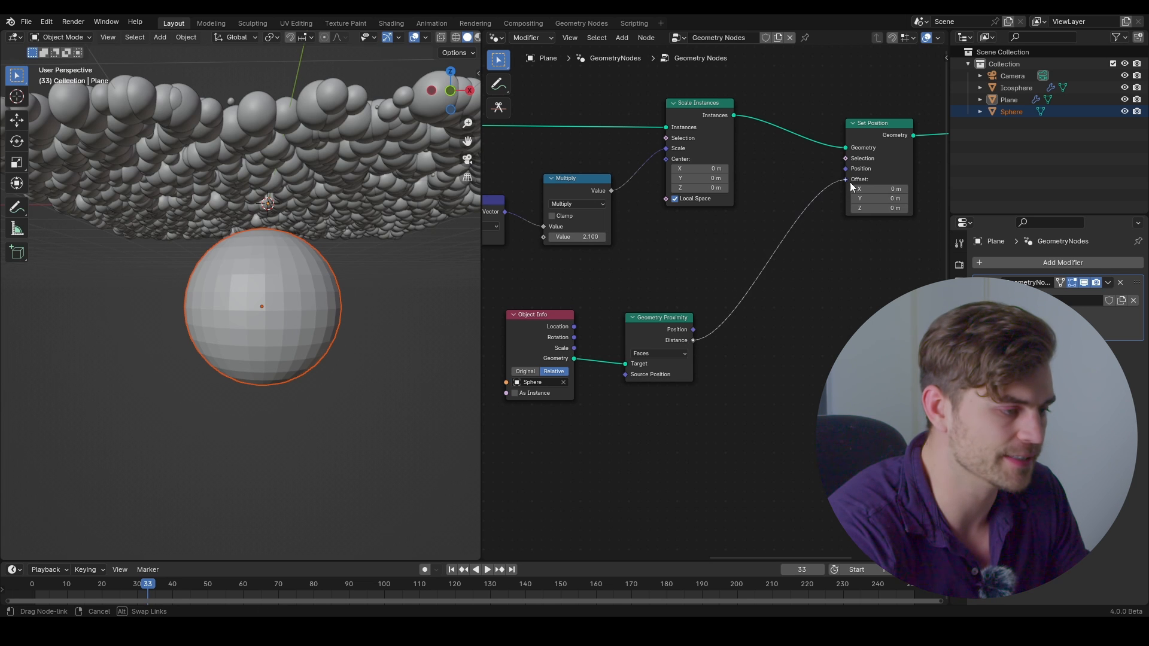
pyautogui.moveTo(851, 186); pyautogui.dragTo(848, 181)
pyautogui.moveTo(301, 148); pyautogui.dragTo(310, 172, button='middle')
pyautogui.scroll(-5, 307, 168)
pyautogui.press('g')
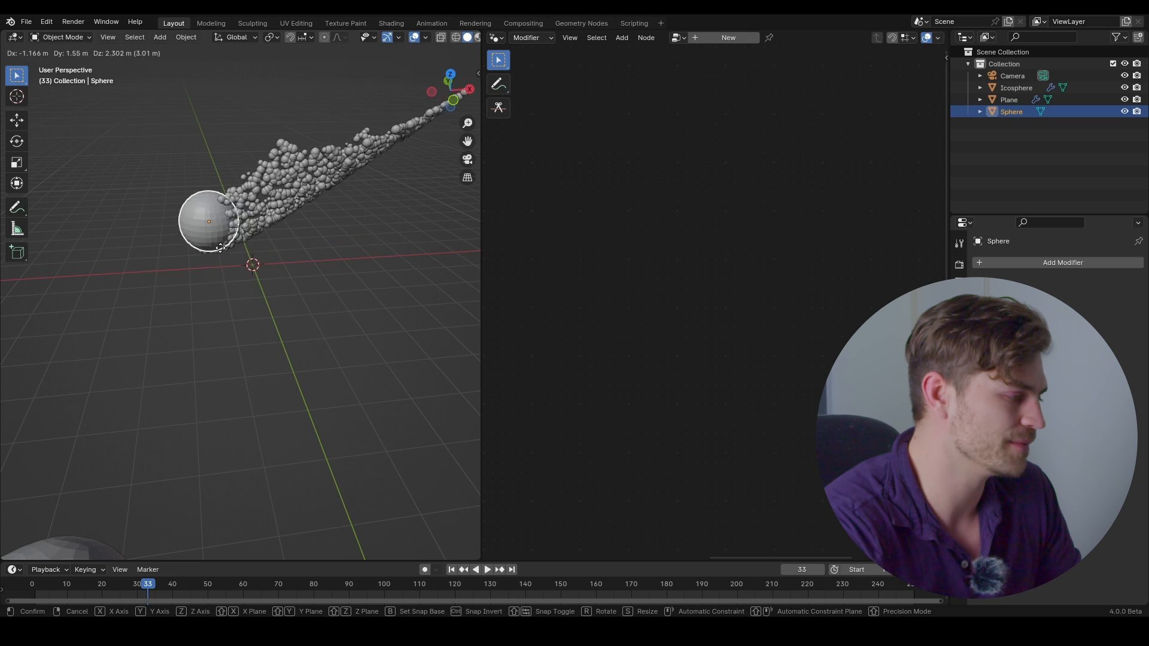
pyautogui.rightClick(322, 268)
# Insert a Map Range node into the plane's link between Geometry Proximity Distance and the Set Position Offset
pyautogui.click(363, 207)
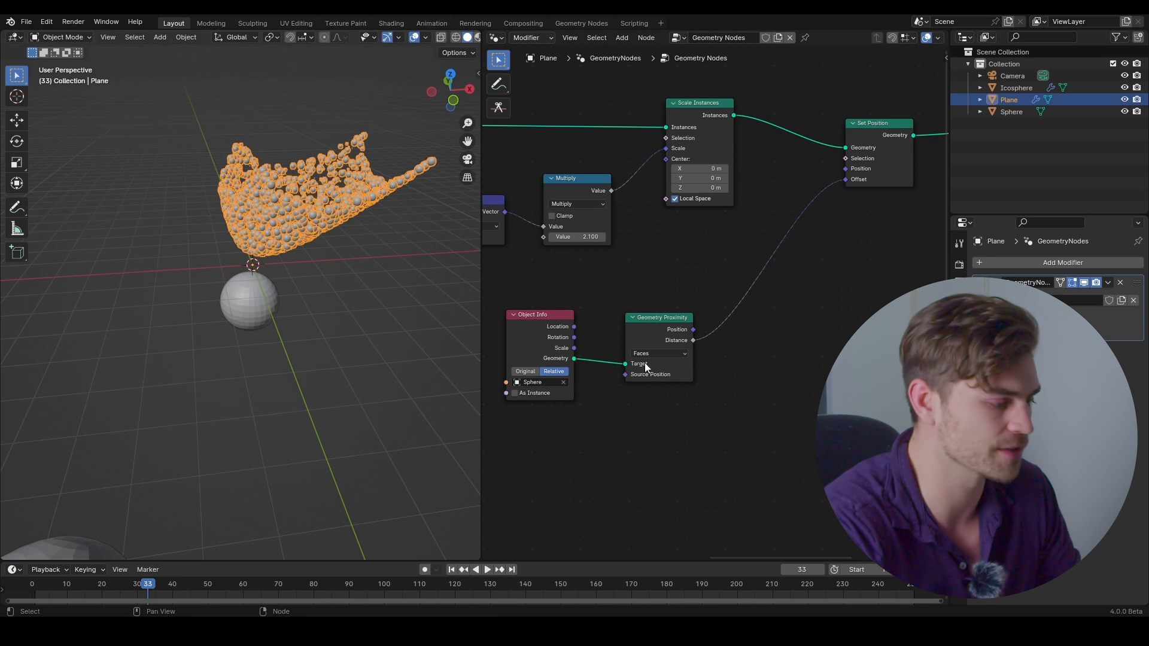
pyautogui.moveTo(750, 337); pyautogui.dragTo(663, 311, button='middle')
pyautogui.hotkey('shift', 'a')
pyautogui.write('map')
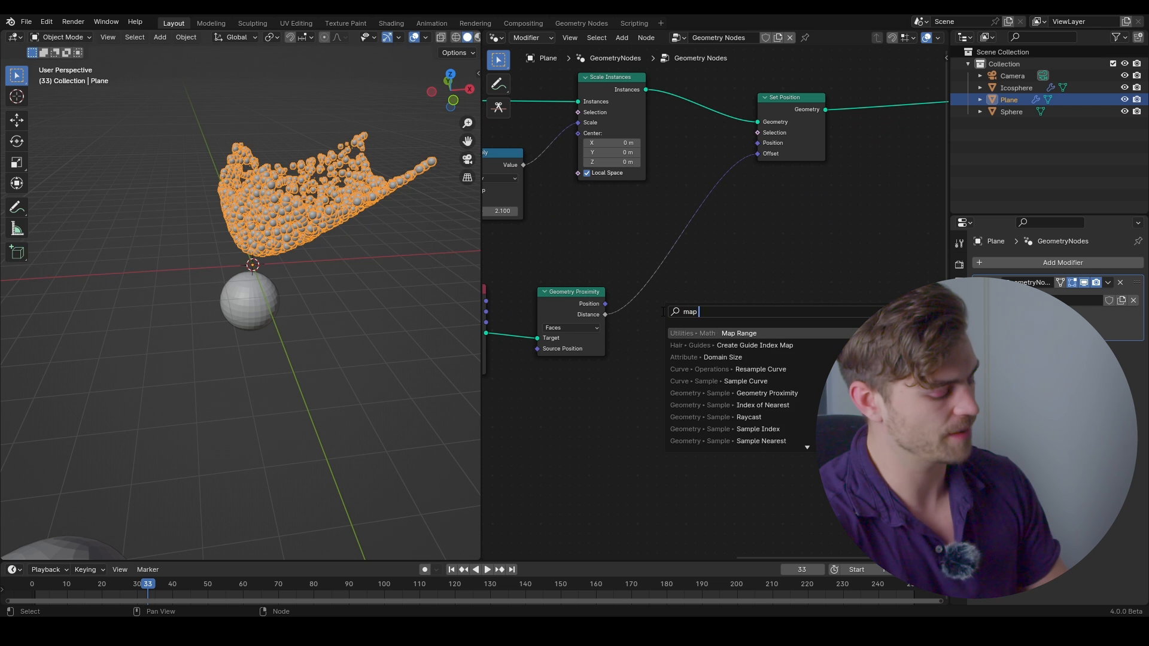
pyautogui.press('Return')
pyautogui.click(670, 286)
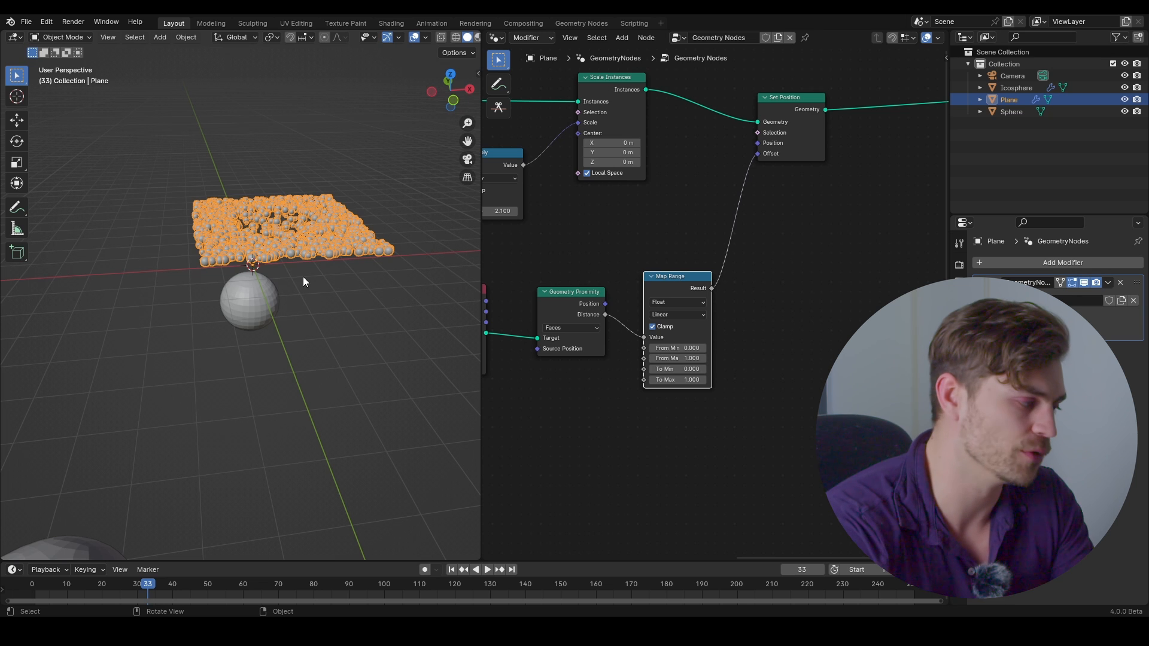
# Test the Map Range effect by nudging the UV sphere, and return to the plane's node tree
pyautogui.moveTo(268, 297); pyautogui.dragTo(294, 292)
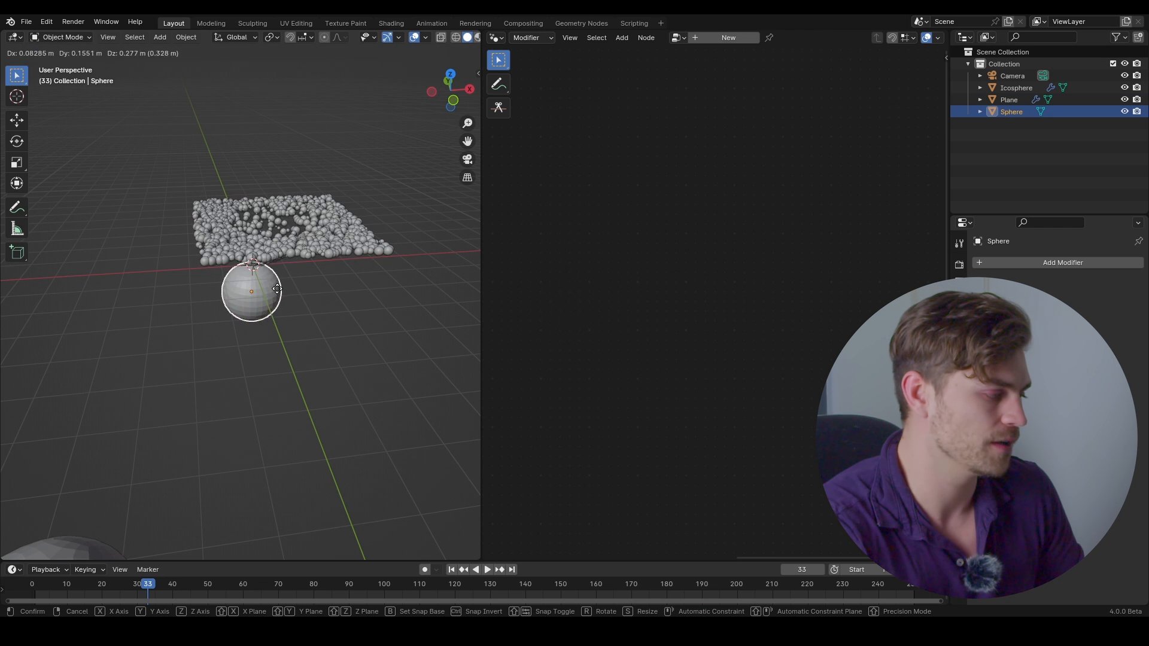
pyautogui.scroll(3, 289, 239)
pyautogui.click(324, 231)
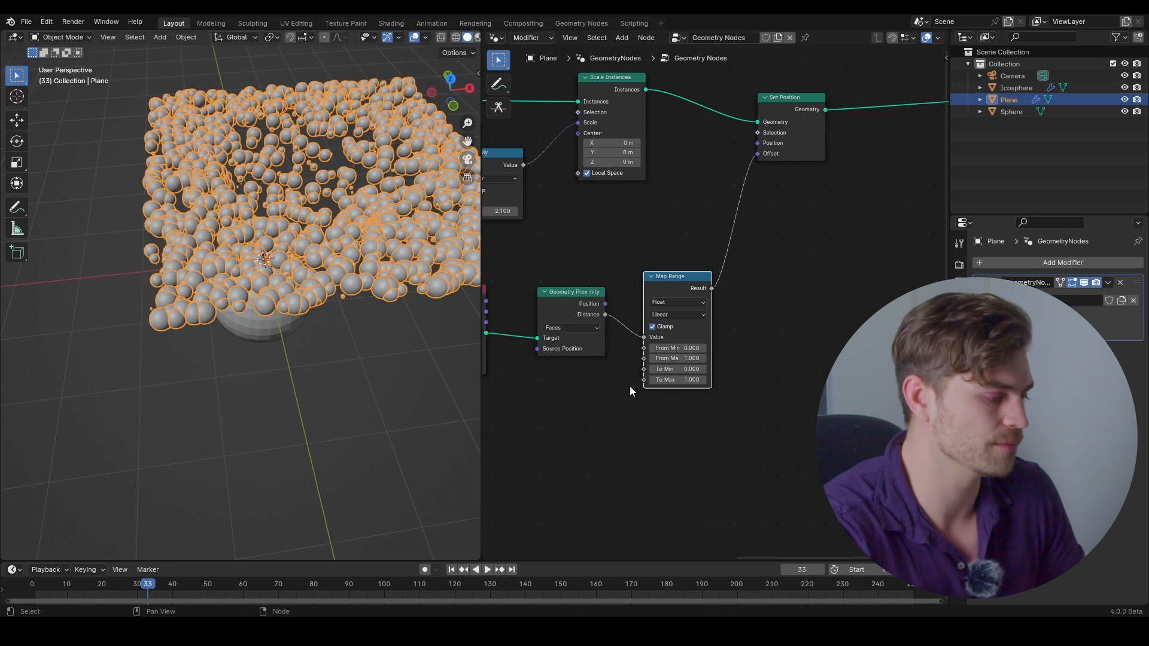
# Try out a negative To Max value on the Map Range node and undo it
pyautogui.scroll(2, 635, 389)
pyautogui.moveTo(663, 408); pyautogui.dragTo(552, 408)
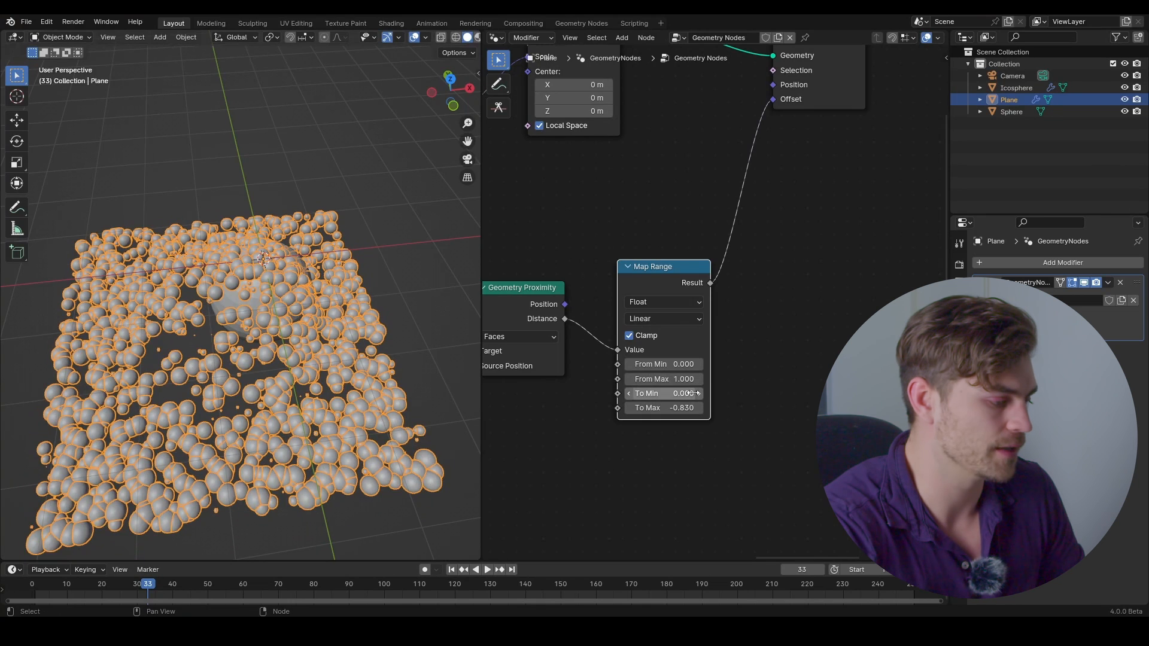
pyautogui.hotkey('ctrl', 'z')
# Invert the Map Range input by setting From Min to 1 and From Max to 0
pyautogui.write('1')
pyautogui.press('Return')
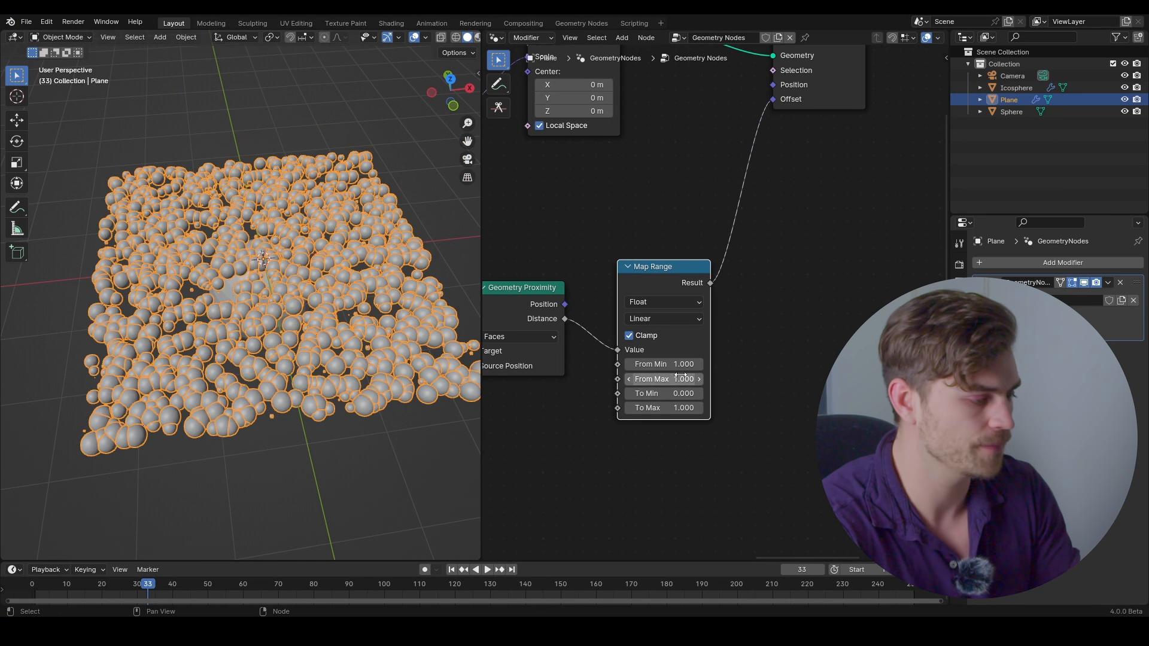
pyautogui.press('Return')
# Move the UV sphere up closer to the scattered layer and check the resulting bulge from several angles
pyautogui.moveTo(221, 293); pyautogui.dragTo(229, 251, button='middle')
pyautogui.moveTo(261, 290); pyautogui.dragTo(235, 266, button='middle')
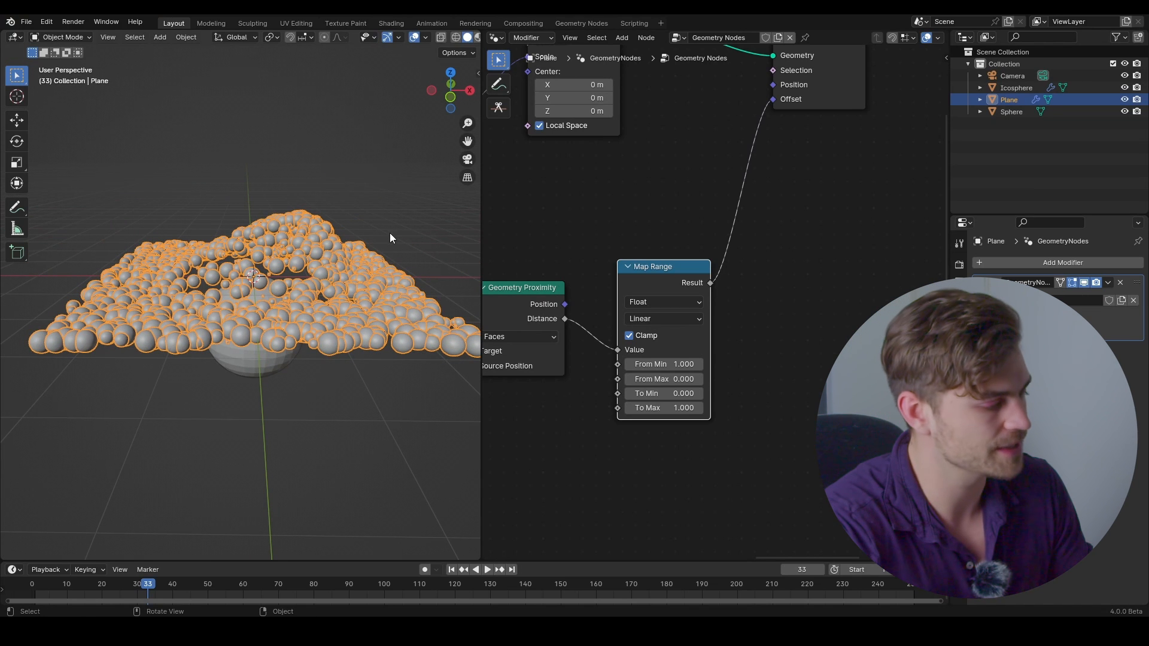
pyautogui.click(269, 363)
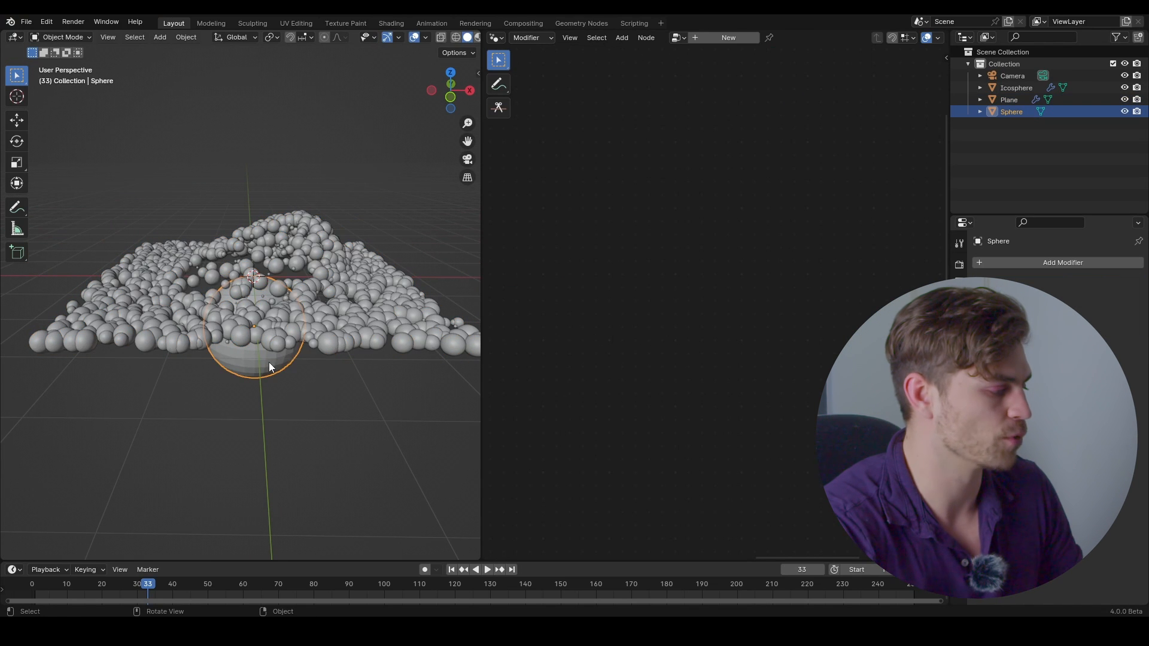
pyautogui.press('g')
pyautogui.click(274, 355)
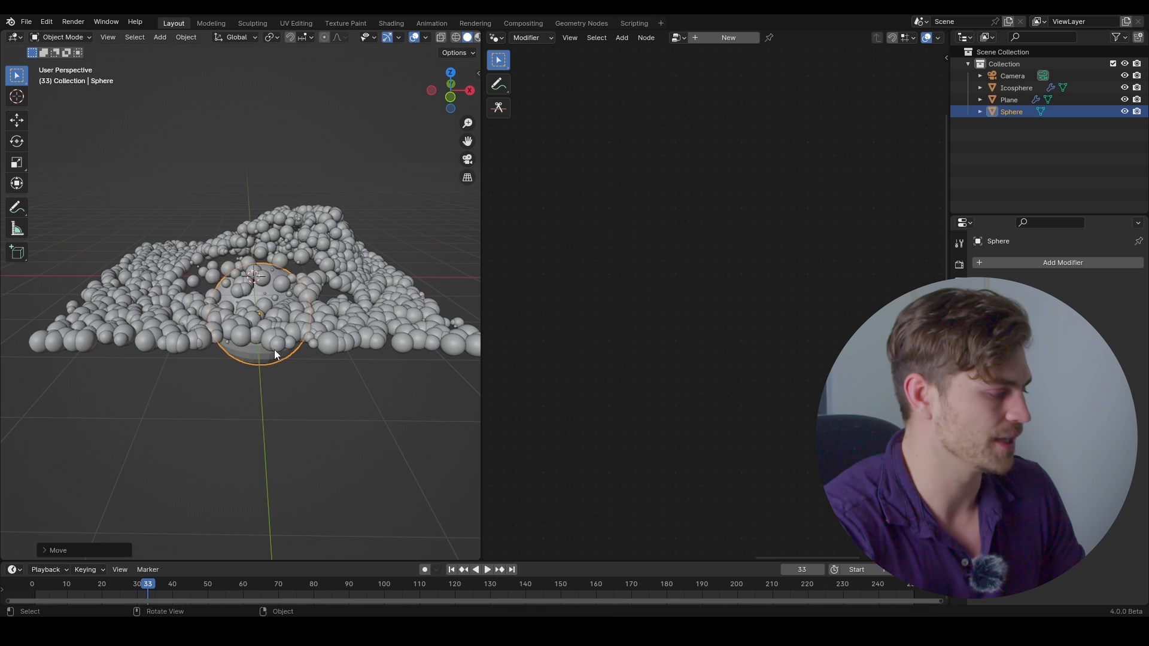
pyautogui.moveTo(276, 355); pyautogui.dragTo(267, 285, button='middle')
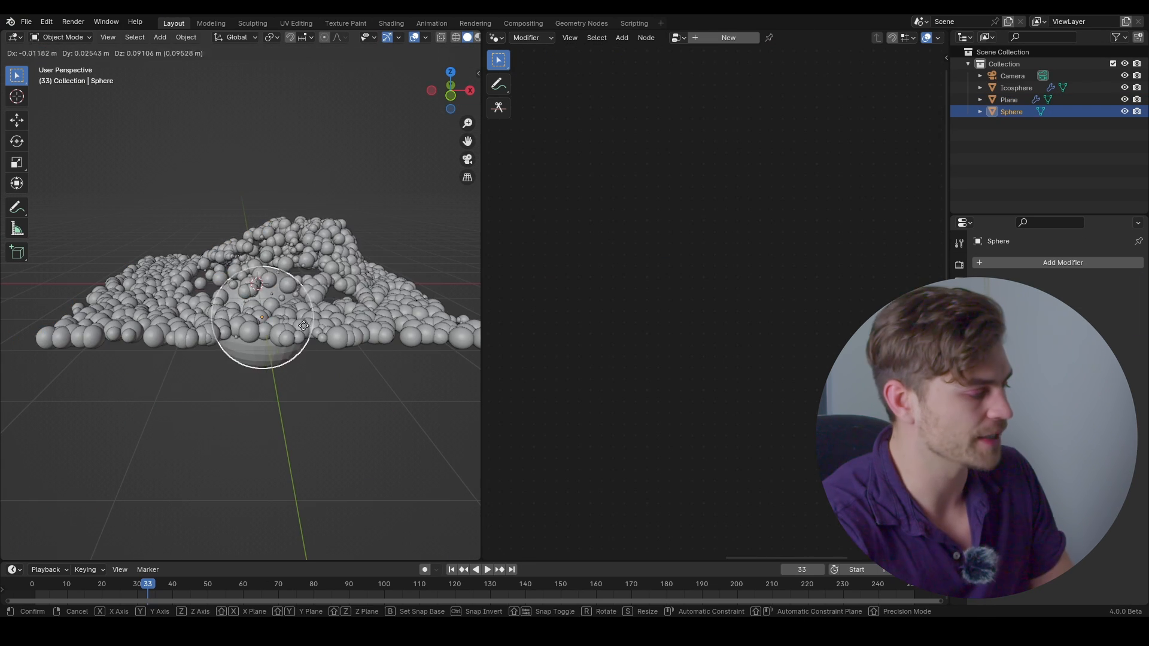
pyautogui.click(324, 326)
pyautogui.moveTo(325, 326); pyautogui.dragTo(317, 291, button='middle')
# Make room after the Map Range node in the plane's tree by shifting Set Position and Group Output farther along
pyautogui.click(360, 290)
pyautogui.moveTo(835, 251); pyautogui.dragTo(676, 270, button='middle')
pyautogui.scroll(-6, 676, 271)
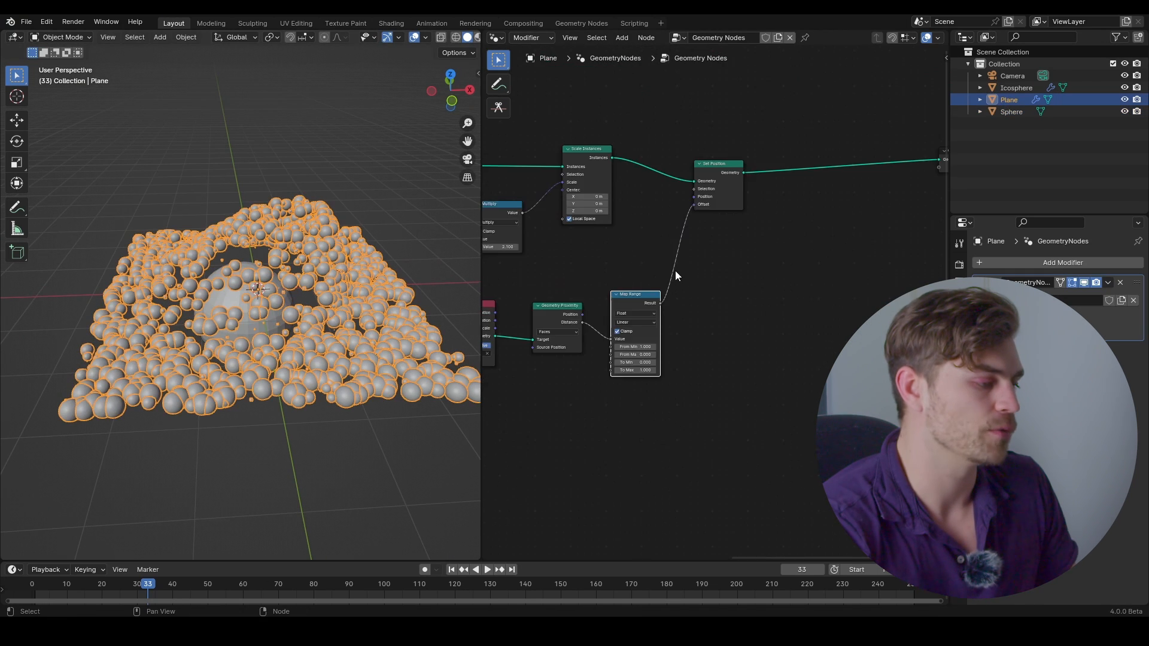
pyautogui.scroll(-5, 680, 269)
pyautogui.moveTo(929, 160); pyautogui.dragTo(868, 182)
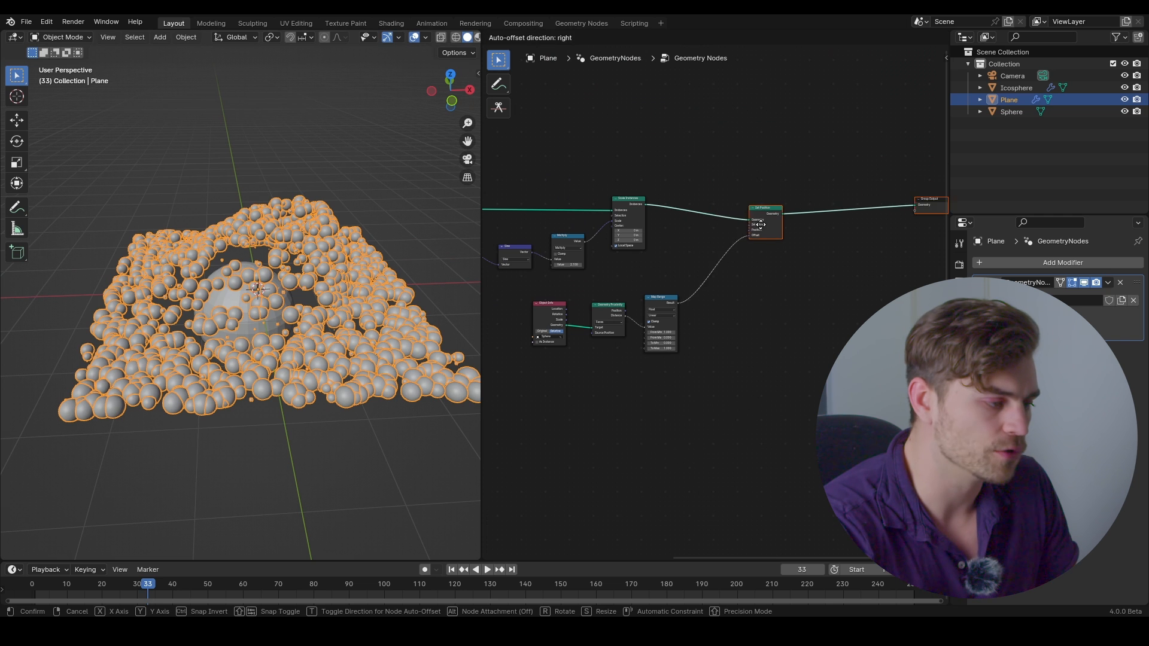
pyautogui.scroll(4, 683, 276)
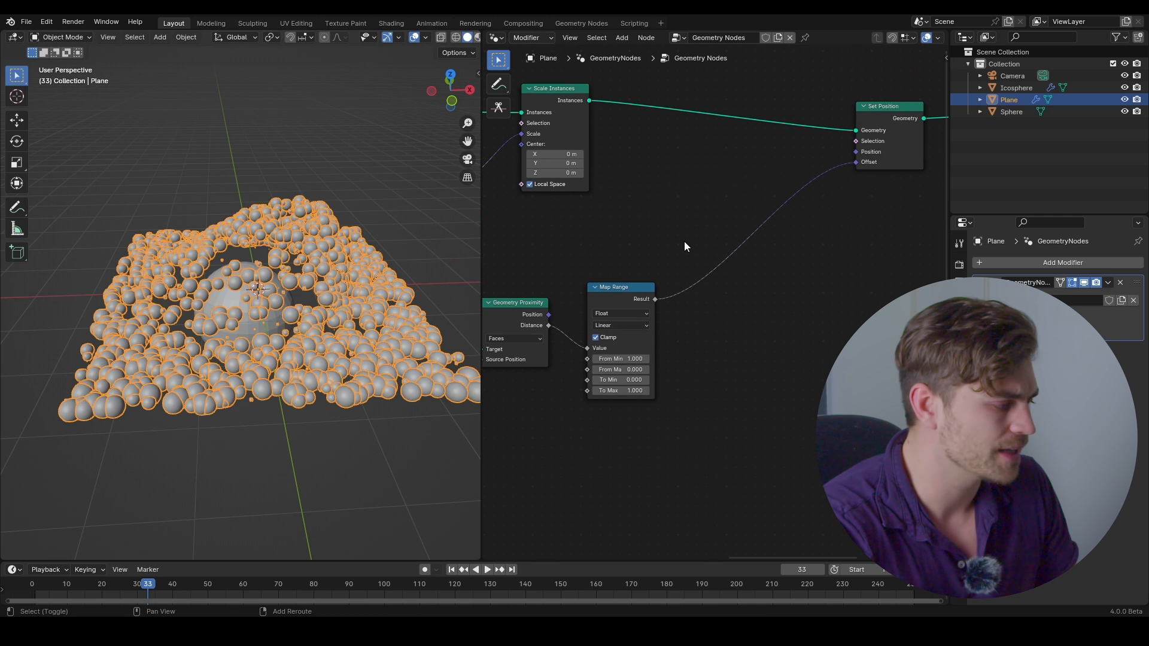
# Insert an RGB Curves node between the Map Range Result and the Set Position Offset
pyautogui.moveTo(275, 323); pyautogui.dragTo(270, 299, button='middle')
pyautogui.scroll(3, 271, 299)
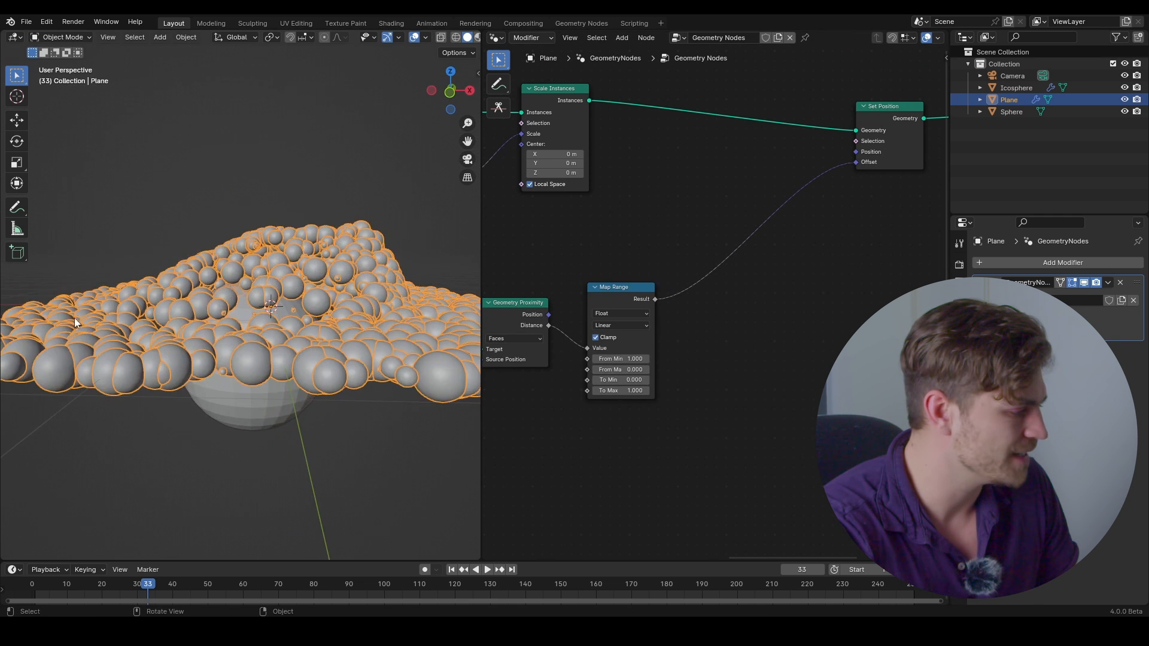
pyautogui.hotkey('shift', 'a')
pyautogui.write('rgb')
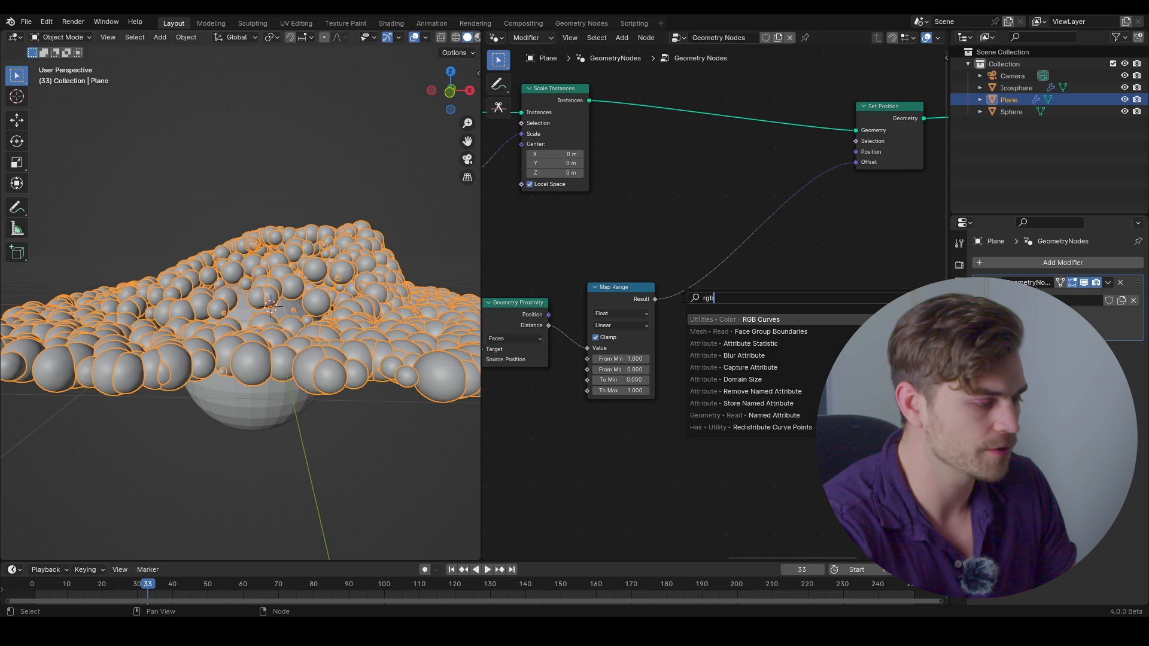
pyautogui.click(765, 321)
pyautogui.click(694, 289)
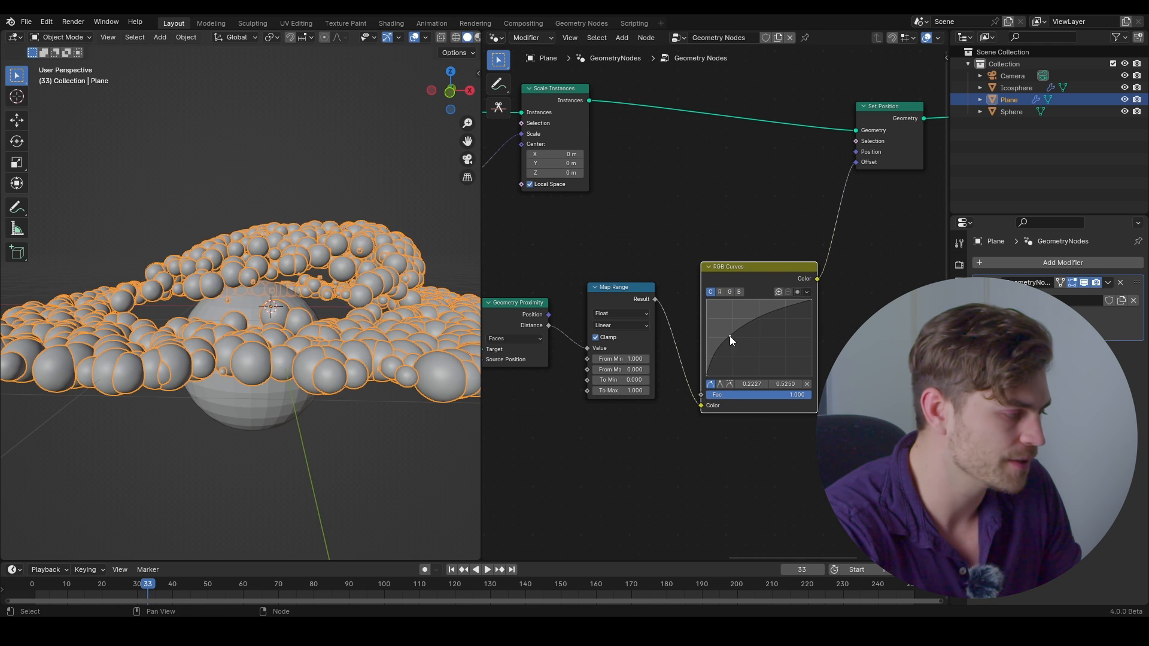
# Bend the RGB curve upward with several control points, one at about 0.25, 0.49, and play the animation
pyautogui.moveTo(731, 336); pyautogui.dragTo(731, 337)
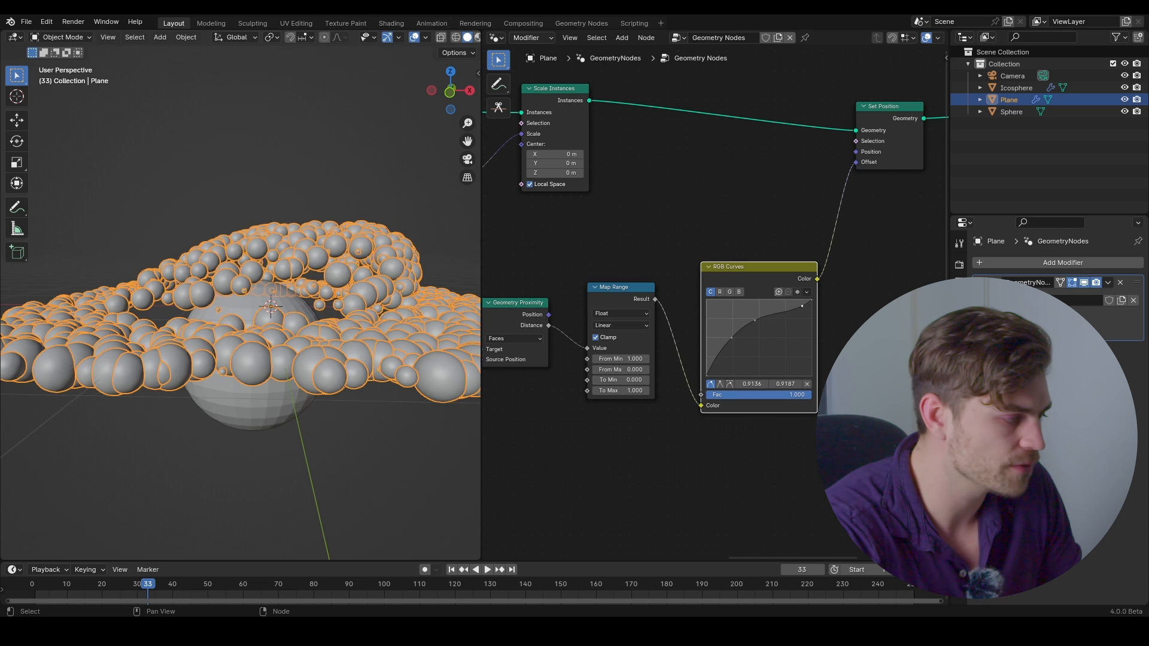
pyautogui.moveTo(802, 302); pyautogui.dragTo(753, 320)
pyautogui.press('space')
pyautogui.scroll(-2, 745, 475)
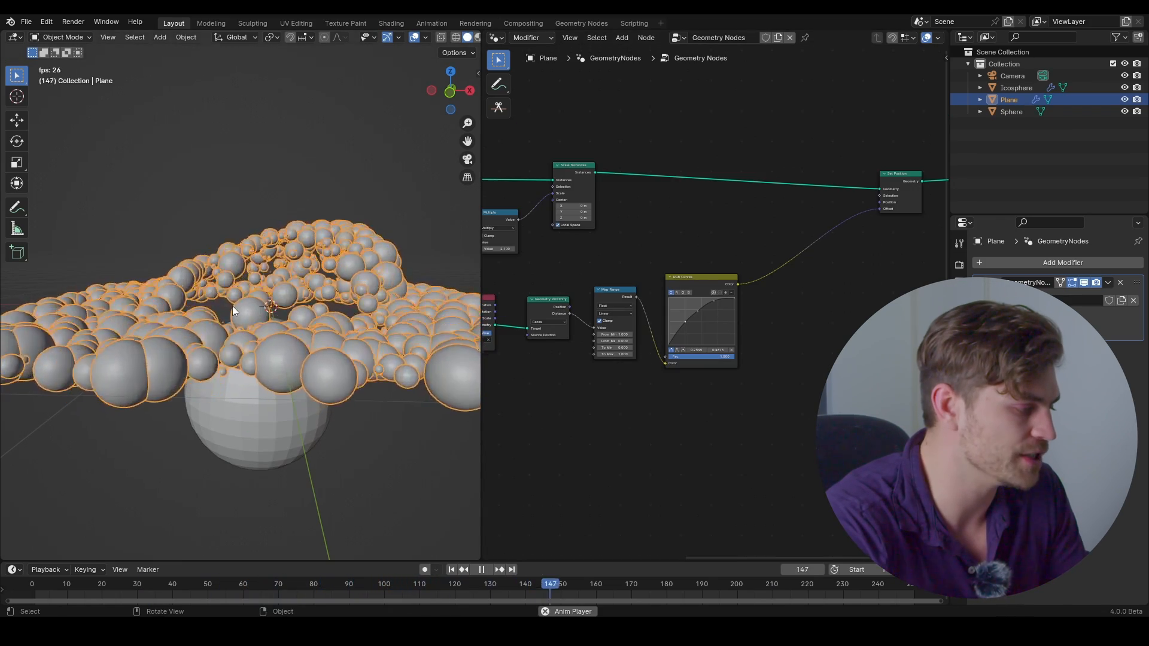
pyautogui.moveTo(232, 306)
pyautogui.mouseDown(button='middle')
pyautogui.moveTo(285, 332)
pyautogui.moveTo(375, 340)
pyautogui.moveTo(303, 274)
pyautogui.moveTo(125, 246)
pyautogui.moveTo(276, 415)
pyautogui.moveTo(357, 294)
pyautogui.moveTo(351, 281)
pyautogui.moveTo(241, 290)
pyautogui.mouseUp(button='middle')
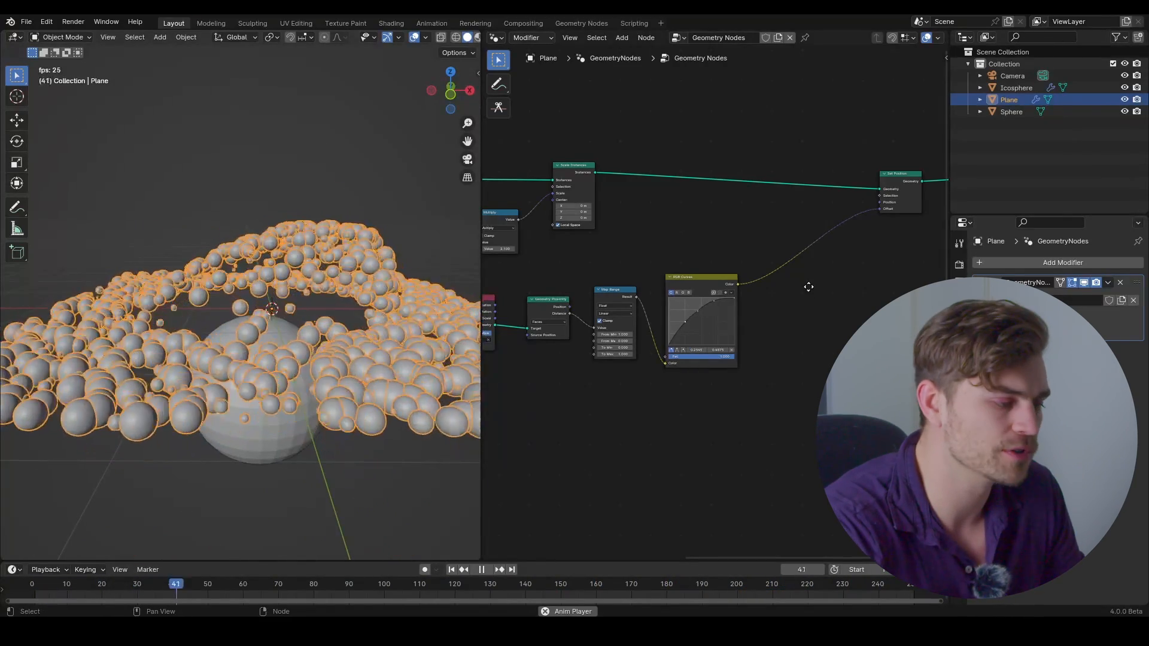
# Insert a Combine XYZ node between RGB Curves and Set Position, feeding the Color output into its Z input
pyautogui.moveTo(809, 287); pyautogui.dragTo(790, 296, button='middle')
pyautogui.hotkey('shift', 'a')
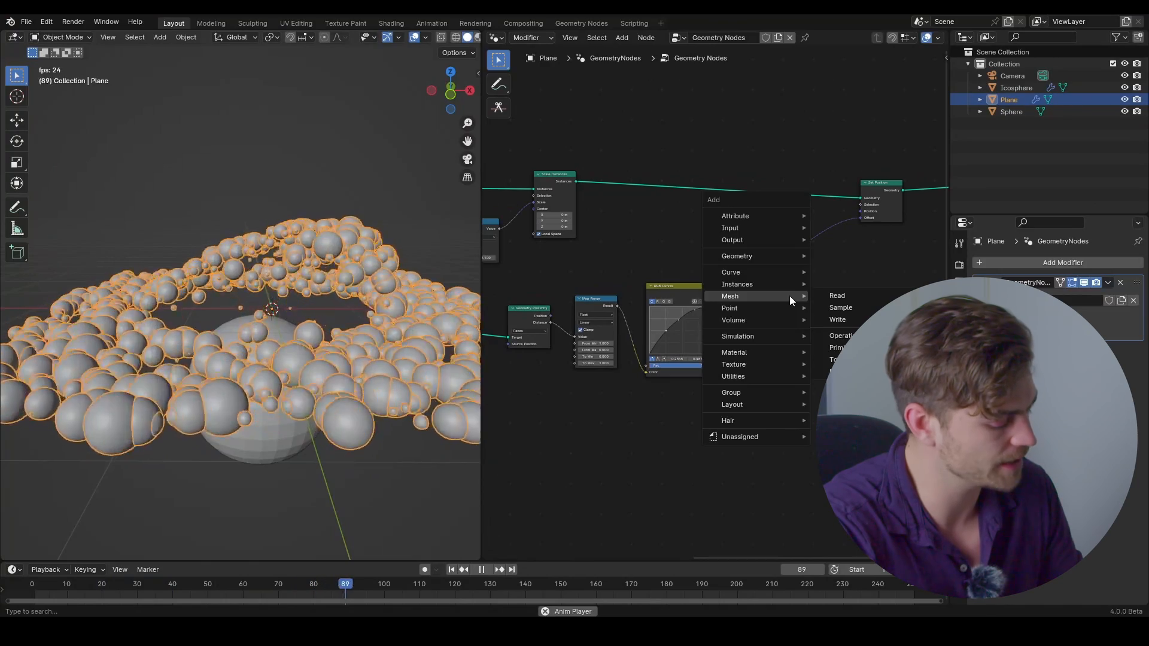
pyautogui.write('co,bine xyz')
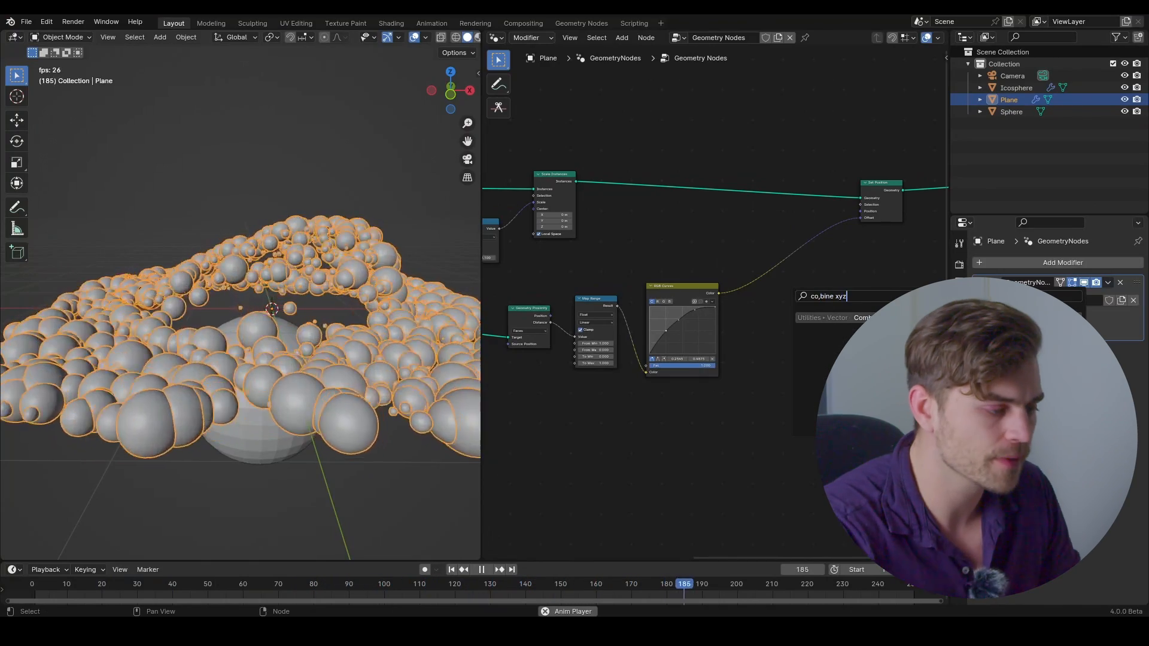
pyautogui.press('Return')
pyautogui.click(760, 278)
pyautogui.scroll(3, 759, 278)
pyautogui.scroll(1, 756, 284)
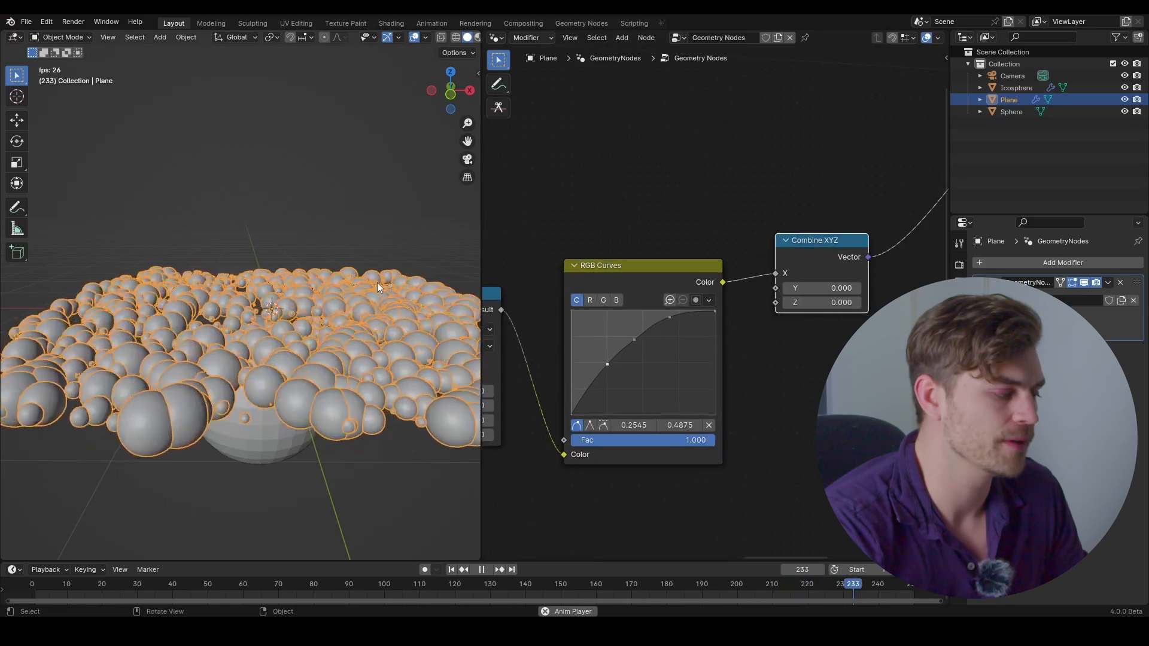
pyautogui.moveTo(777, 274); pyautogui.dragTo(777, 304)
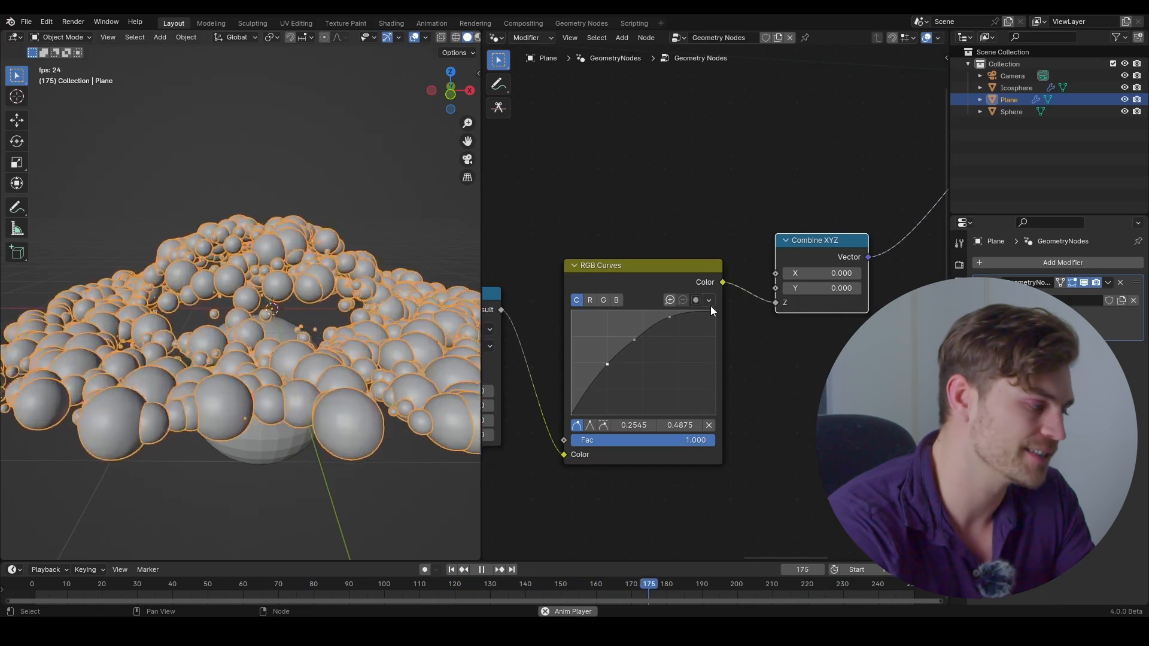
# Move the UV sphere down in two stages, further below the scattered layer, while the animation plays
pyautogui.click(277, 443)
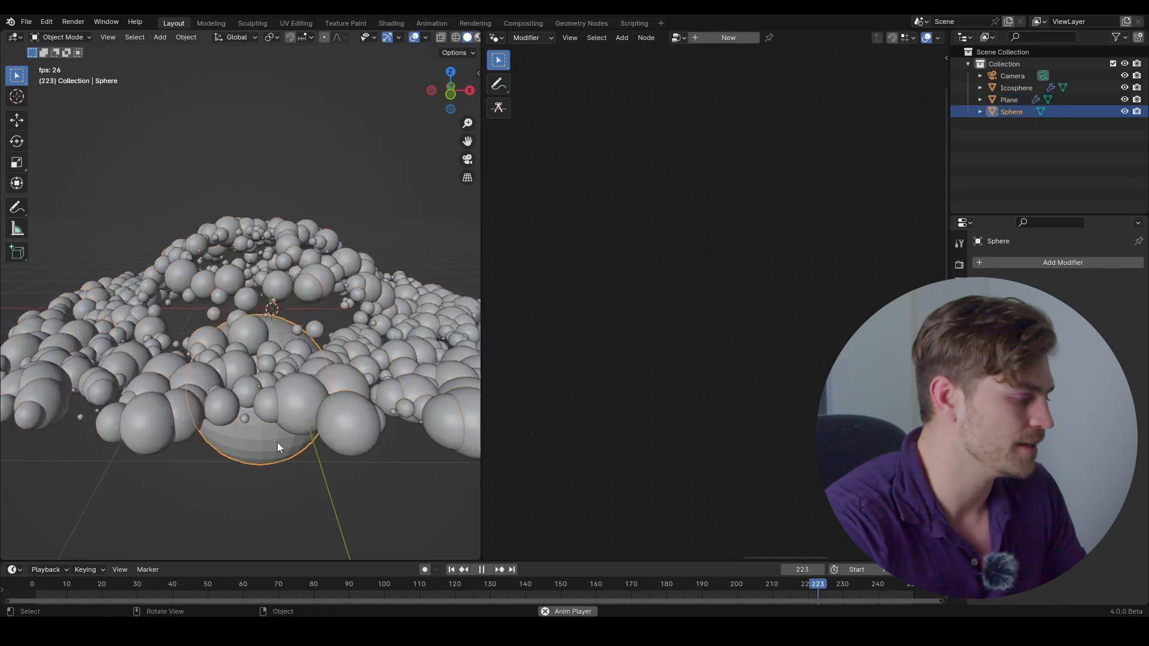
pyautogui.press('g')
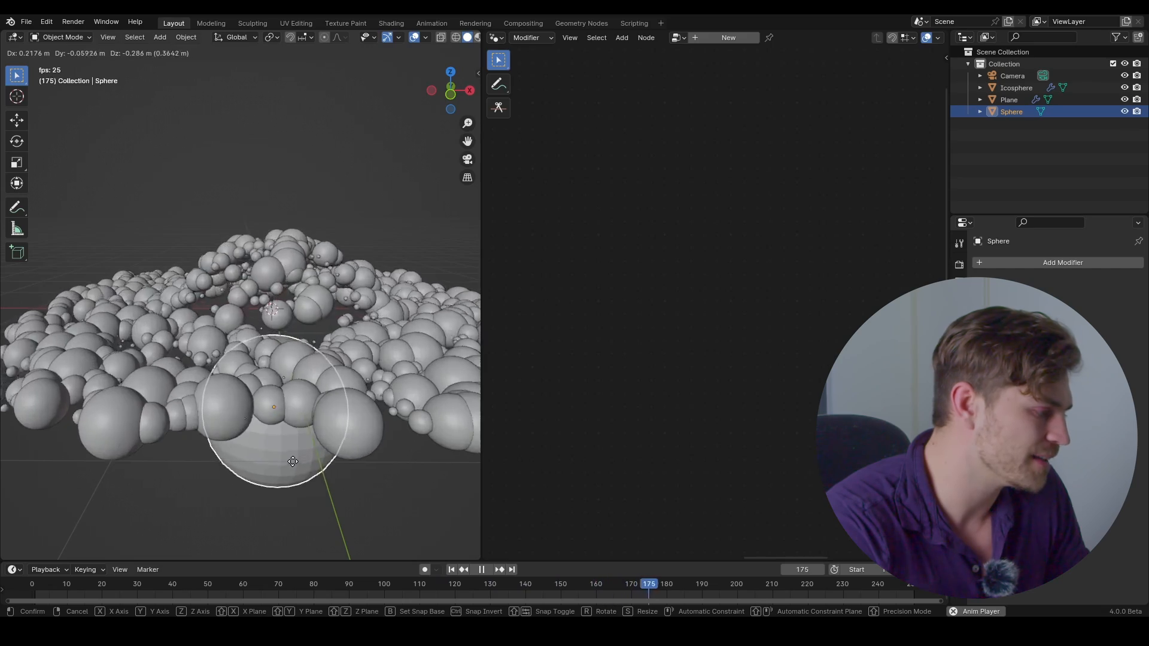
pyautogui.click(297, 482)
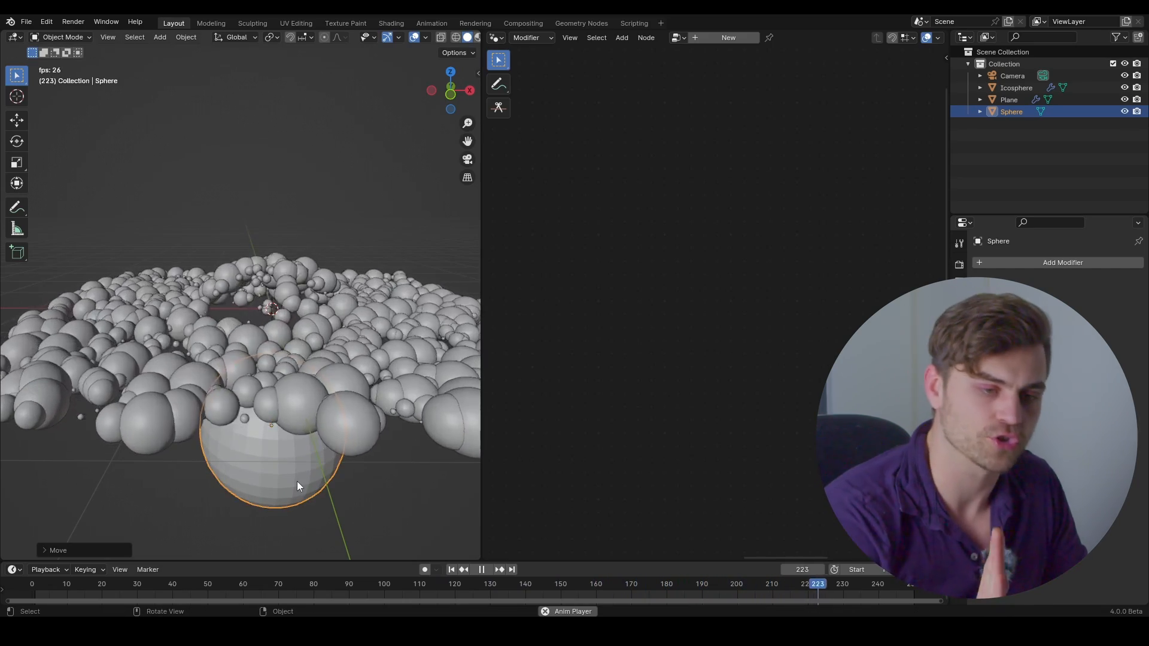
pyautogui.press('g')
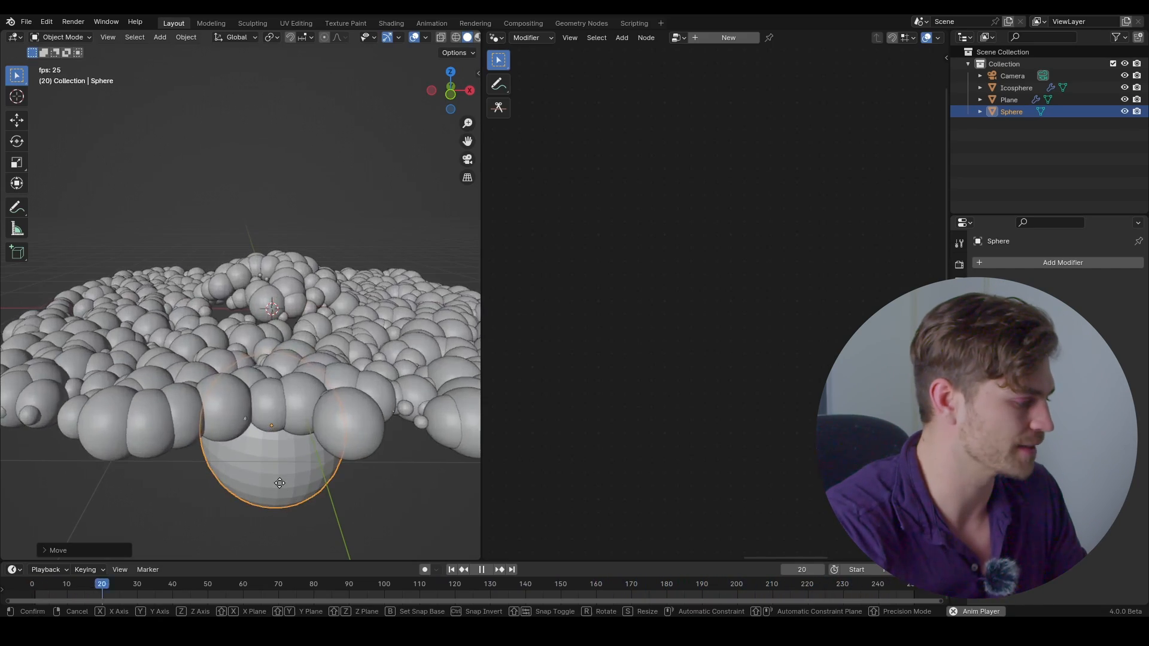
pyautogui.click(287, 524)
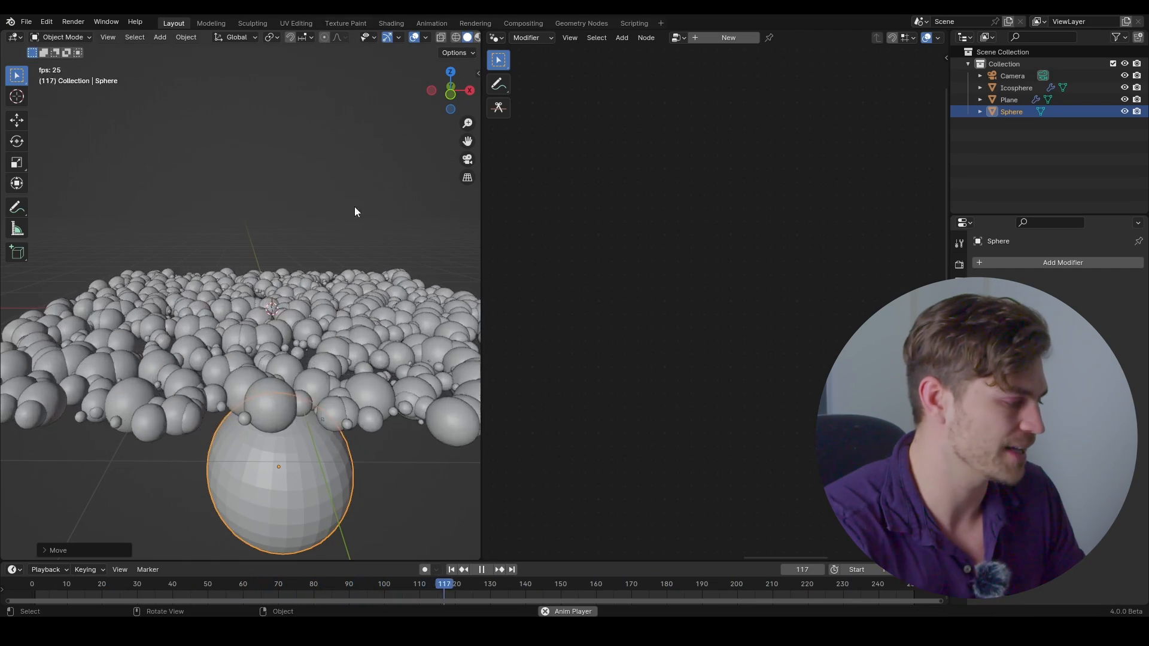
# Spread out the plane's nodes by moving Set Position away from Combine XYZ and placing Combine XYZ closer to RGB Curves
pyautogui.click(368, 279)
pyautogui.scroll(-2, 768, 316)
pyautogui.moveTo(768, 316); pyautogui.dragTo(642, 316, button='middle')
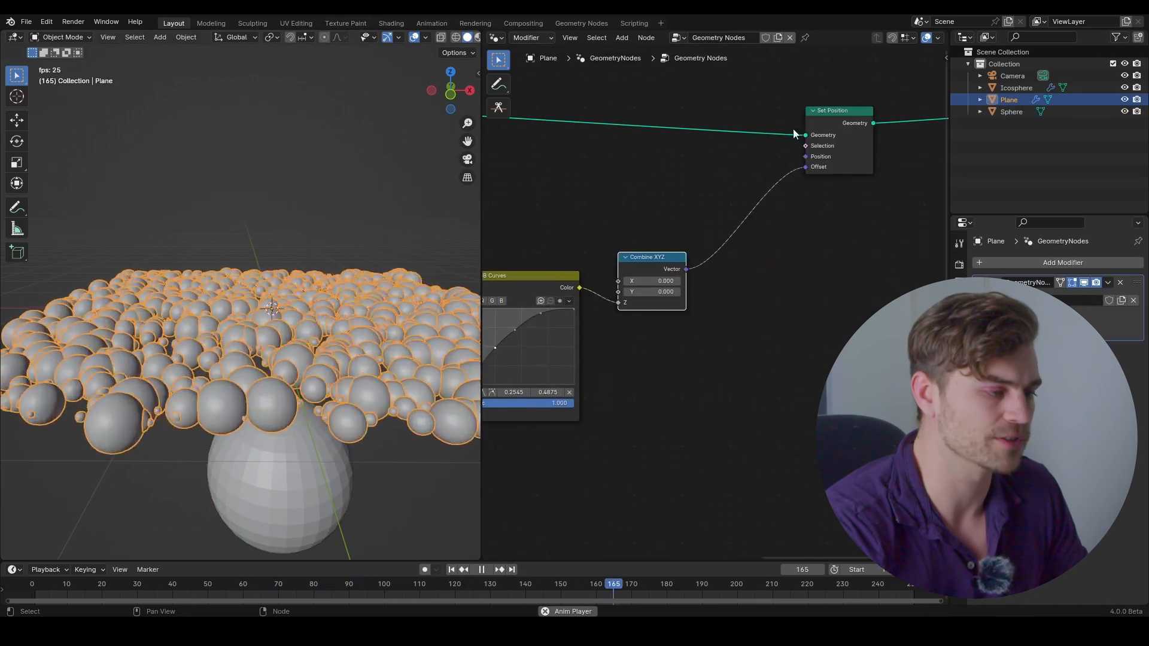
pyautogui.moveTo(813, 109); pyautogui.dragTo(865, 103)
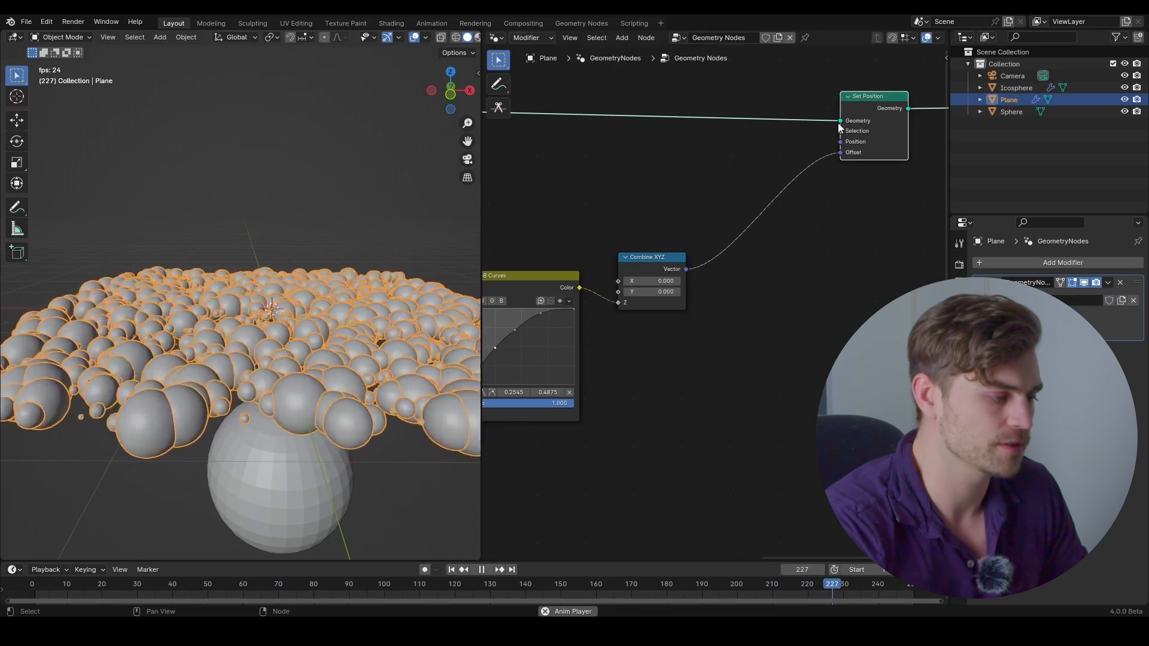
pyautogui.moveTo(721, 283); pyautogui.dragTo(771, 249, button='middle')
pyautogui.moveTo(712, 229); pyautogui.dragTo(703, 255)
pyautogui.moveTo(703, 255); pyautogui.dragTo(652, 255, button='middle')
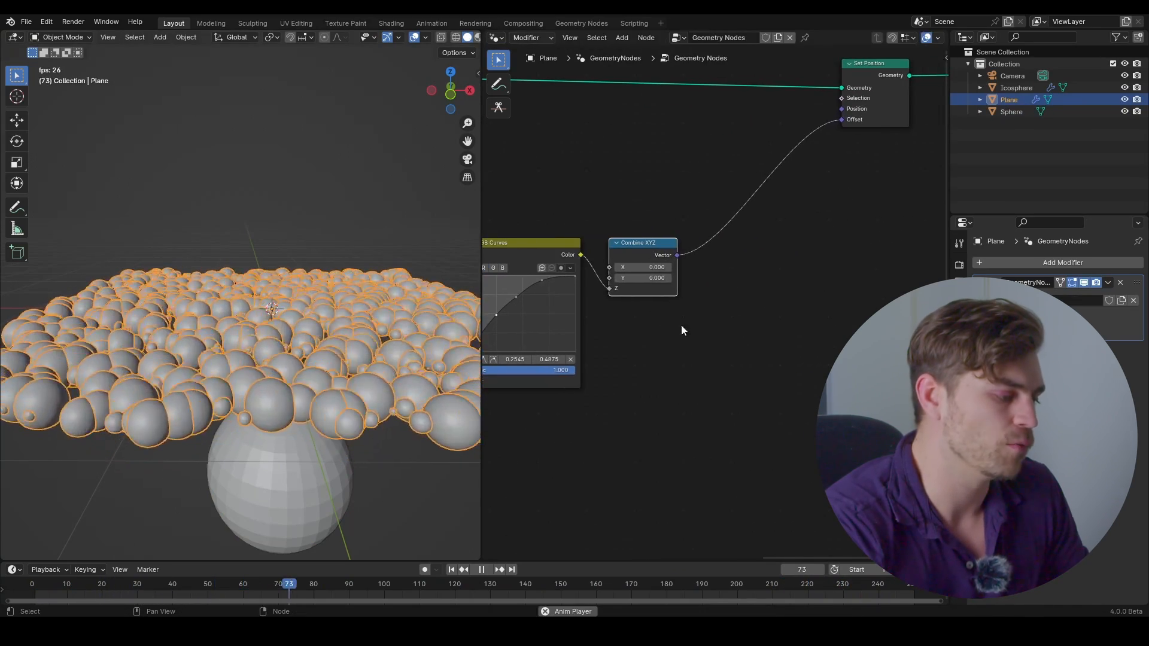
pyautogui.moveTo(757, 360); pyautogui.dragTo(749, 327, button='middle')
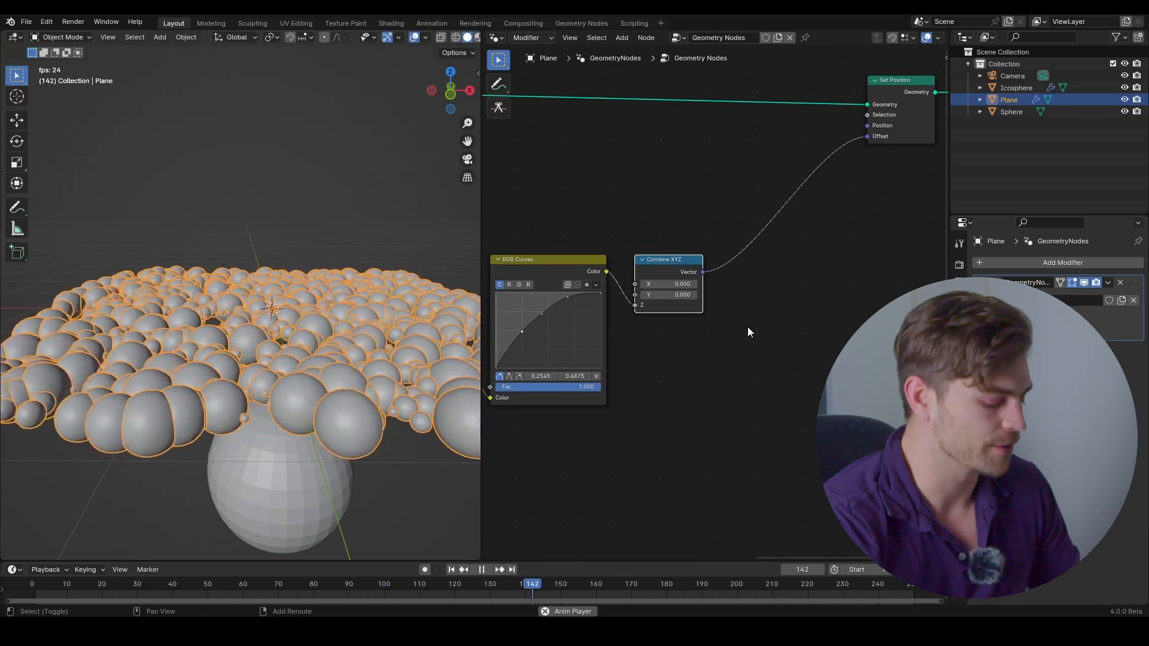
# Insert a Vector Math node between Combine XYZ and Set Position and set its operation to Multiply
pyautogui.hotkey('shift', 'a')
pyautogui.write('vect')
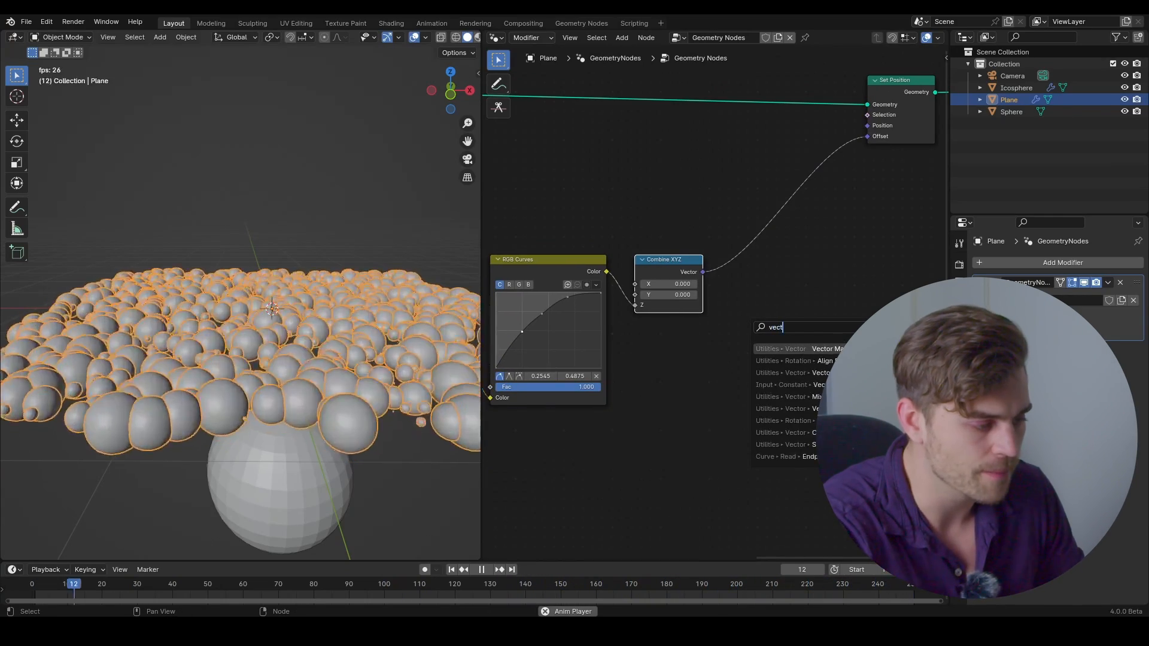
pyautogui.press('Return')
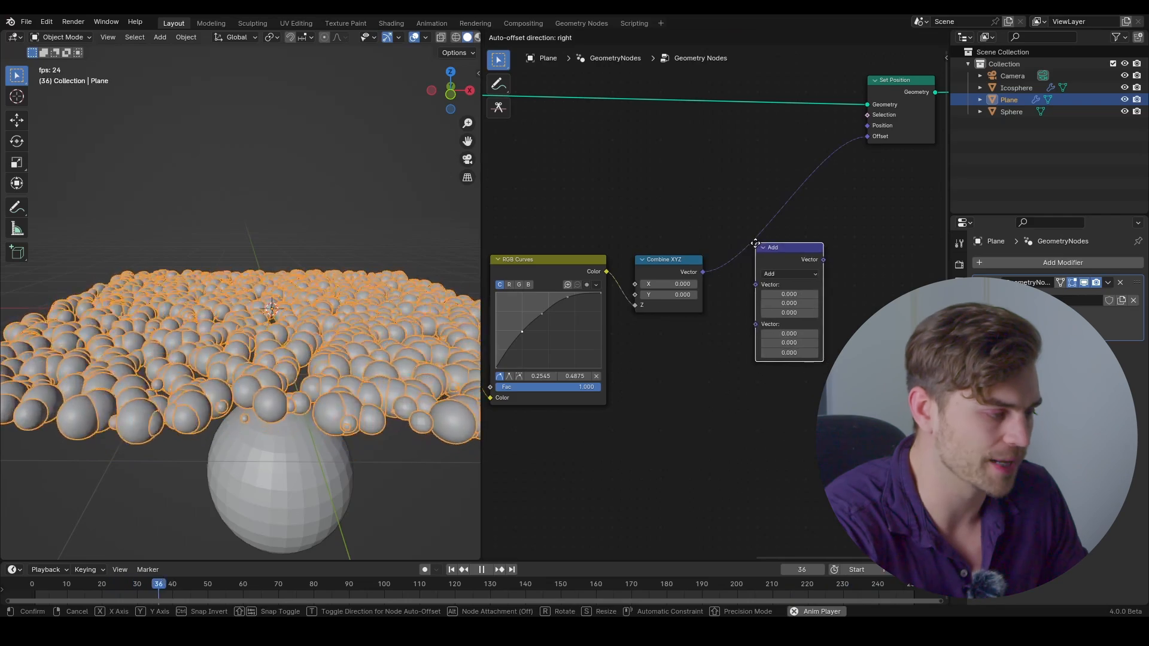
pyautogui.click(754, 236)
pyautogui.scroll(2, 776, 278)
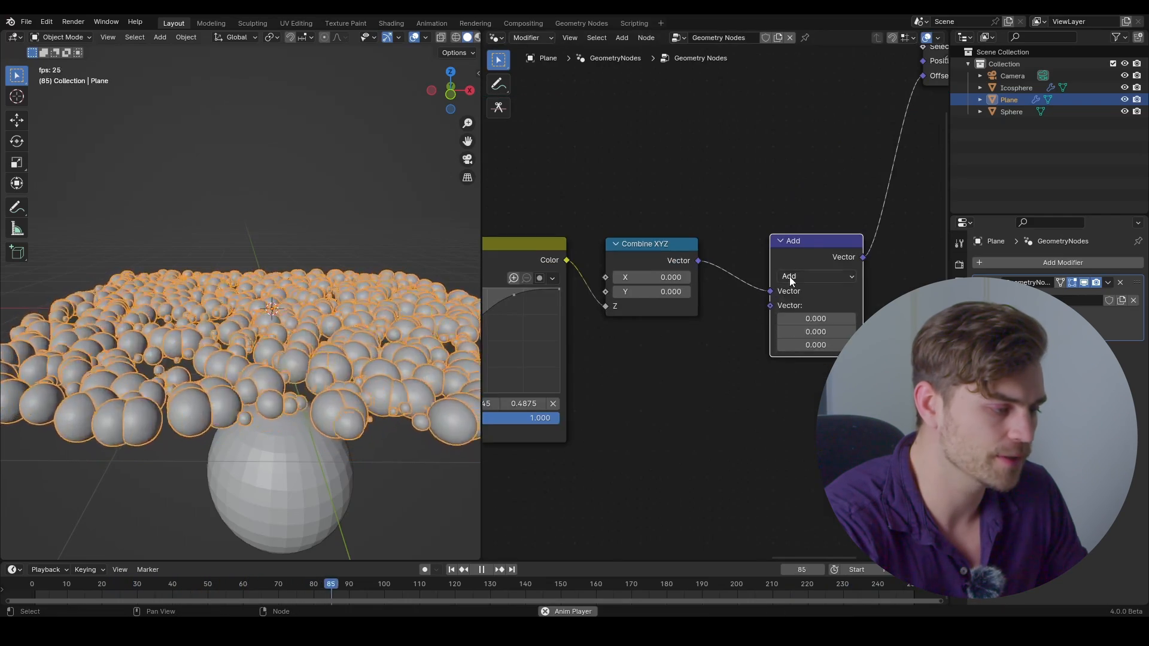
pyautogui.click(789, 276)
pyautogui.click(807, 319)
pyautogui.scroll(-2, 723, 264)
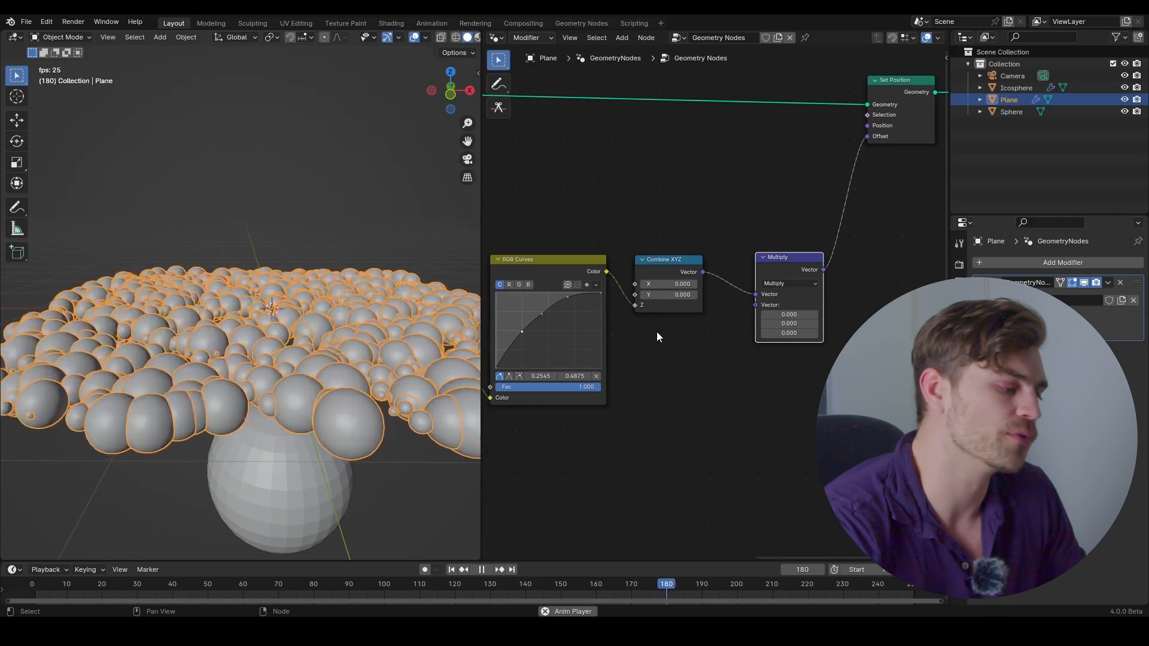
# Add a Noise Texture node below Combine XYZ
pyautogui.scroll(2, 669, 359)
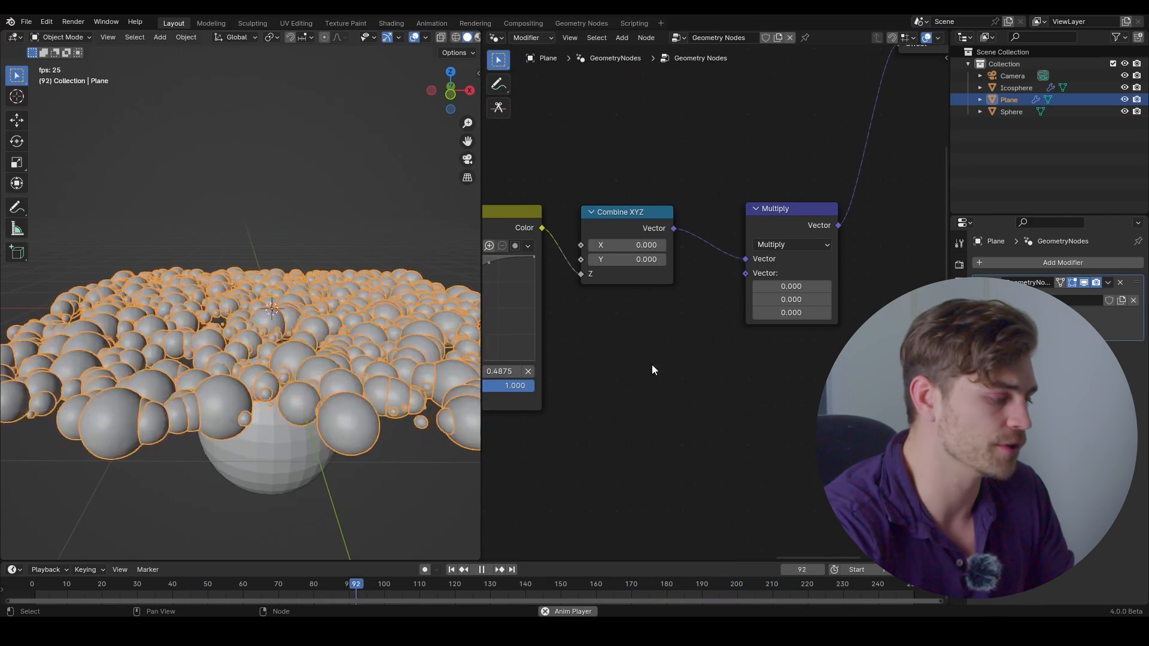
pyautogui.moveTo(651, 365); pyautogui.dragTo(687, 345, button='middle')
pyautogui.hotkey('shift', 'n')
pyautogui.click(594, 326)
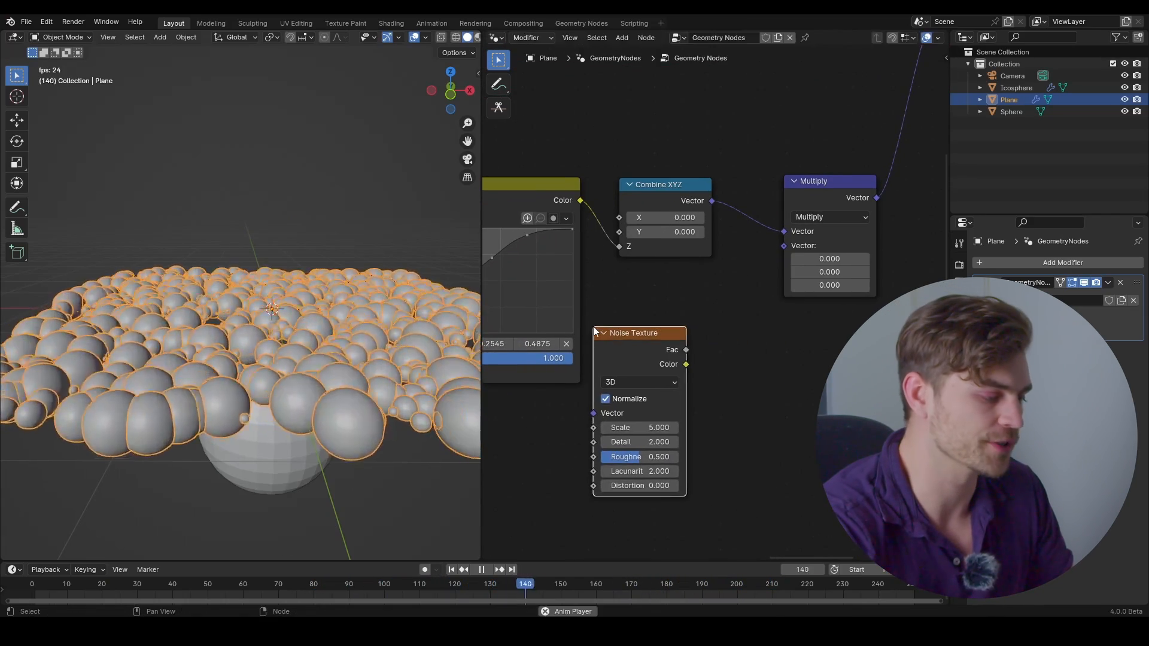
# Multiply the Noise Texture's Color by 0.5 through a duplicated Multiply node and feed the result into the first Multiply's second vector input
pyautogui.scroll(-1, 803, 272)
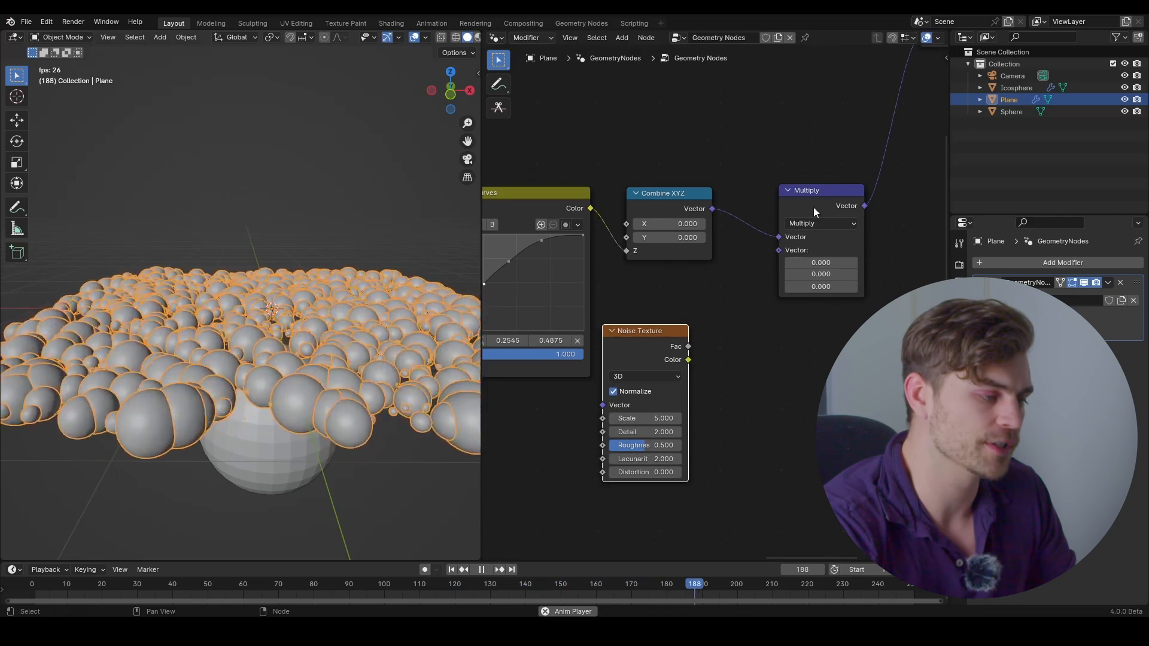
pyautogui.moveTo(815, 207); pyautogui.dragTo(839, 198)
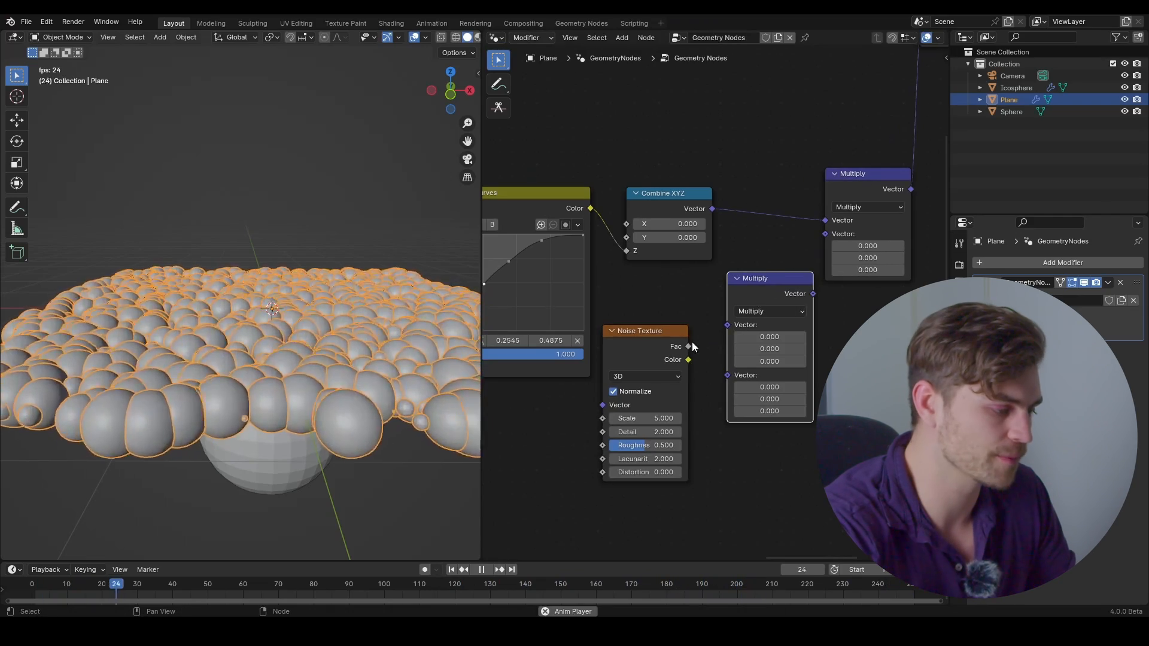
pyautogui.moveTo(689, 359); pyautogui.dragTo(769, 374)
pyautogui.write('0.5')
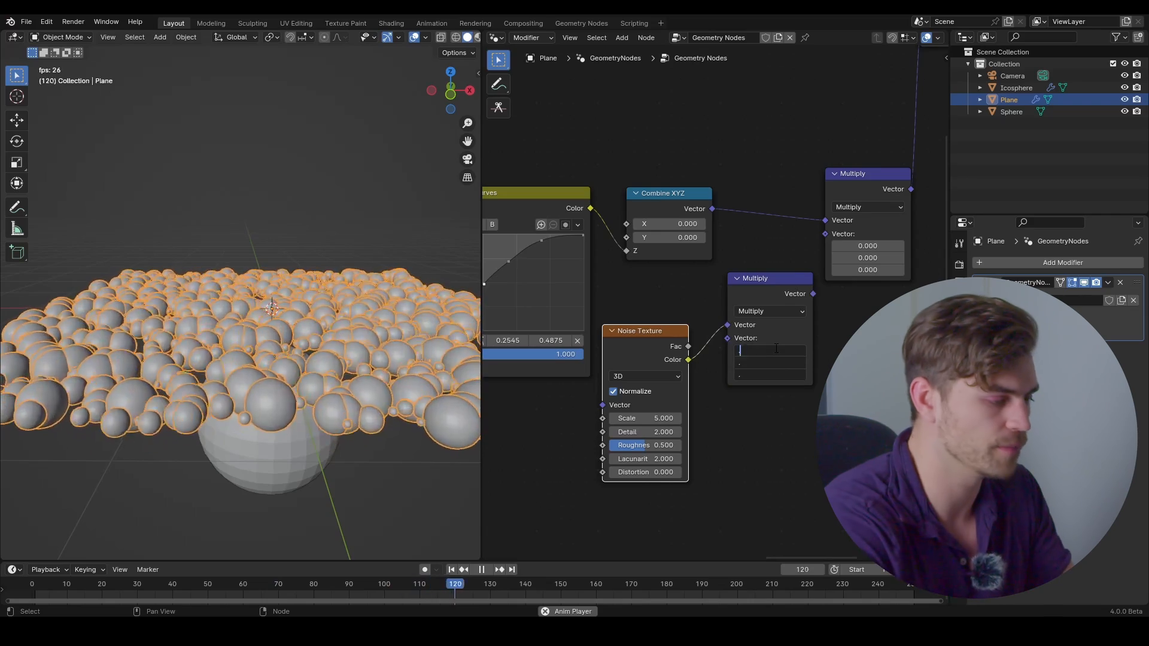
pyautogui.press('Return')
pyautogui.moveTo(813, 293); pyautogui.dragTo(825, 234)
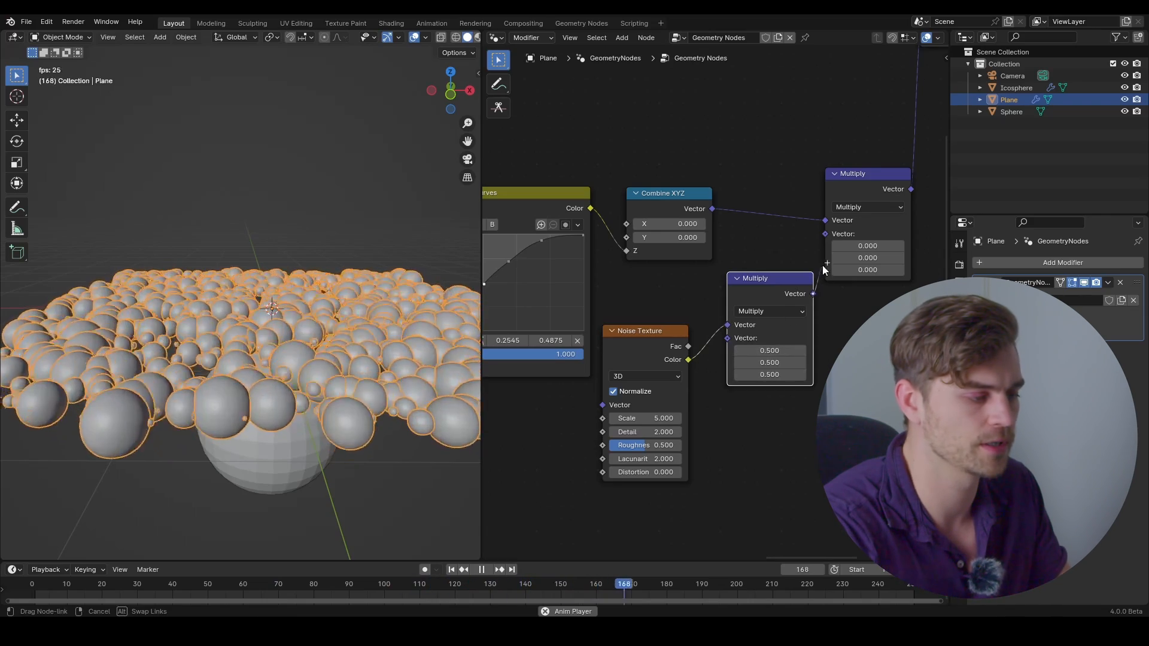
# Adjust the UV sphere's position and set all three vector components of the noise's Multiply node to 1.710
pyautogui.click(299, 466)
pyautogui.press('g')
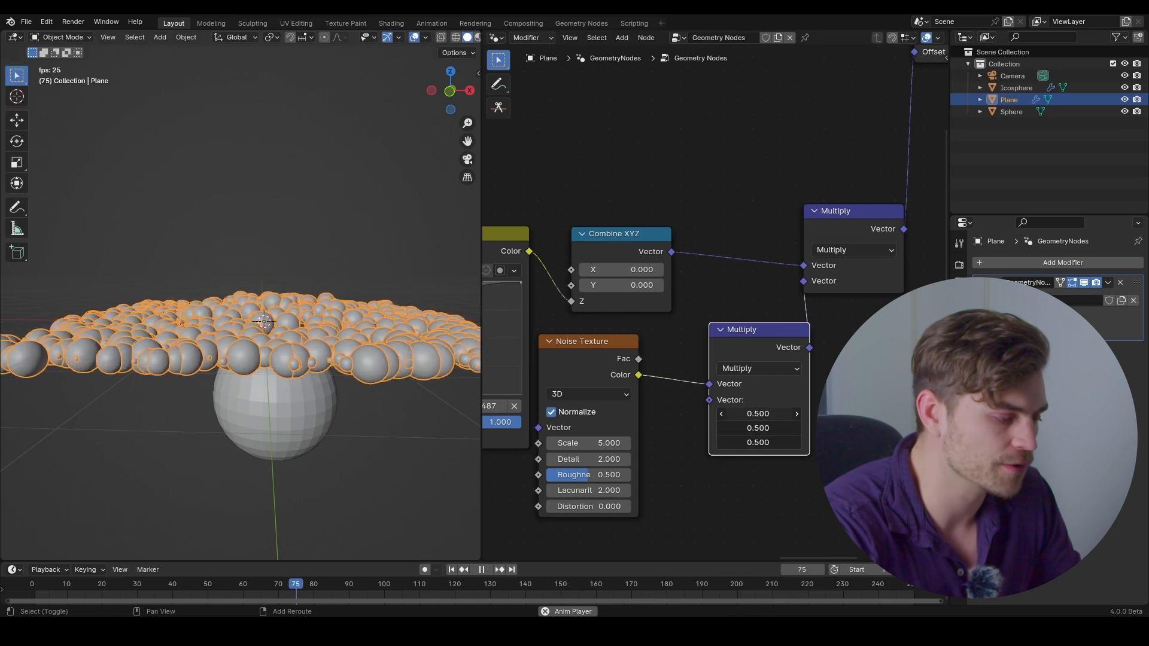
pyautogui.moveTo(758, 414); pyautogui.dragTo(875, 414)
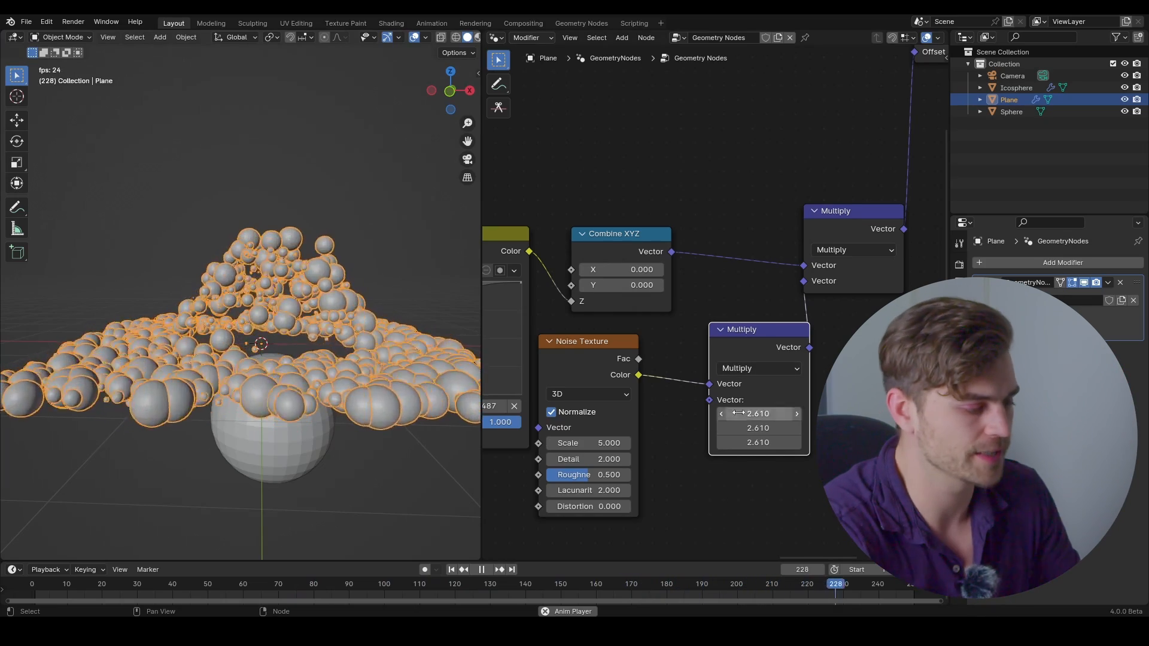
# Insert a duplicate Set Position node before the Group Output and place a second Noise Texture below it
pyautogui.moveTo(702, 376); pyautogui.dragTo(778, 308, button='middle')
pyautogui.scroll(-3, 779, 308)
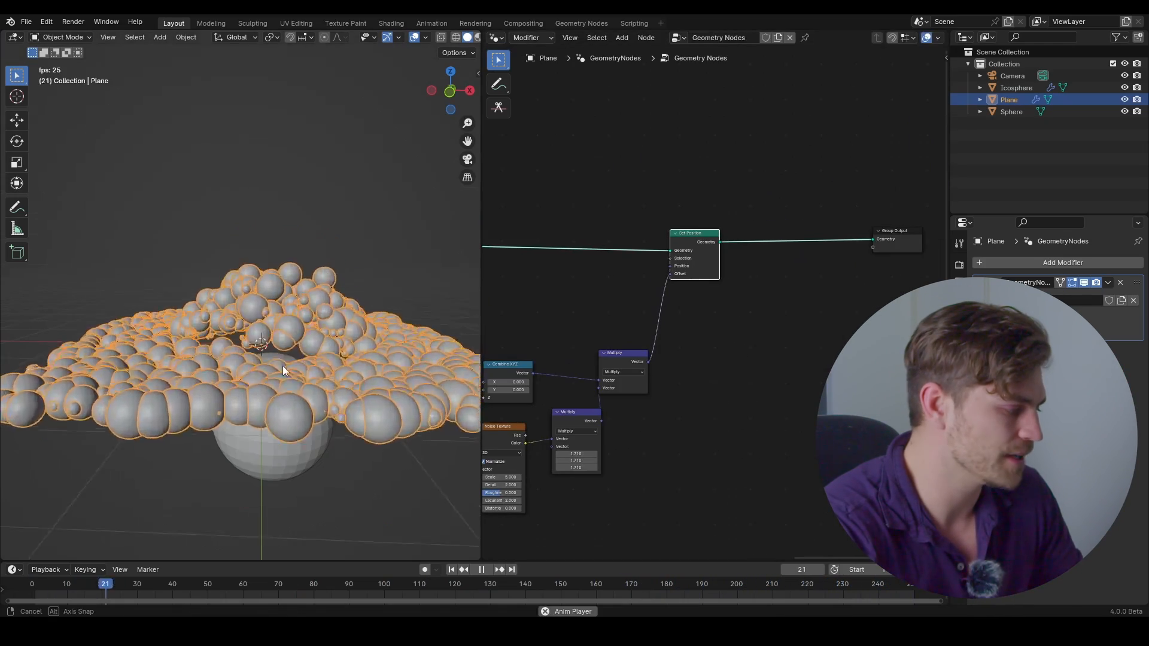
pyautogui.moveTo(282, 366)
pyautogui.mouseDown(button='middle')
pyautogui.moveTo(285, 415)
pyautogui.moveTo(293, 357)
pyautogui.mouseUp(button='middle')
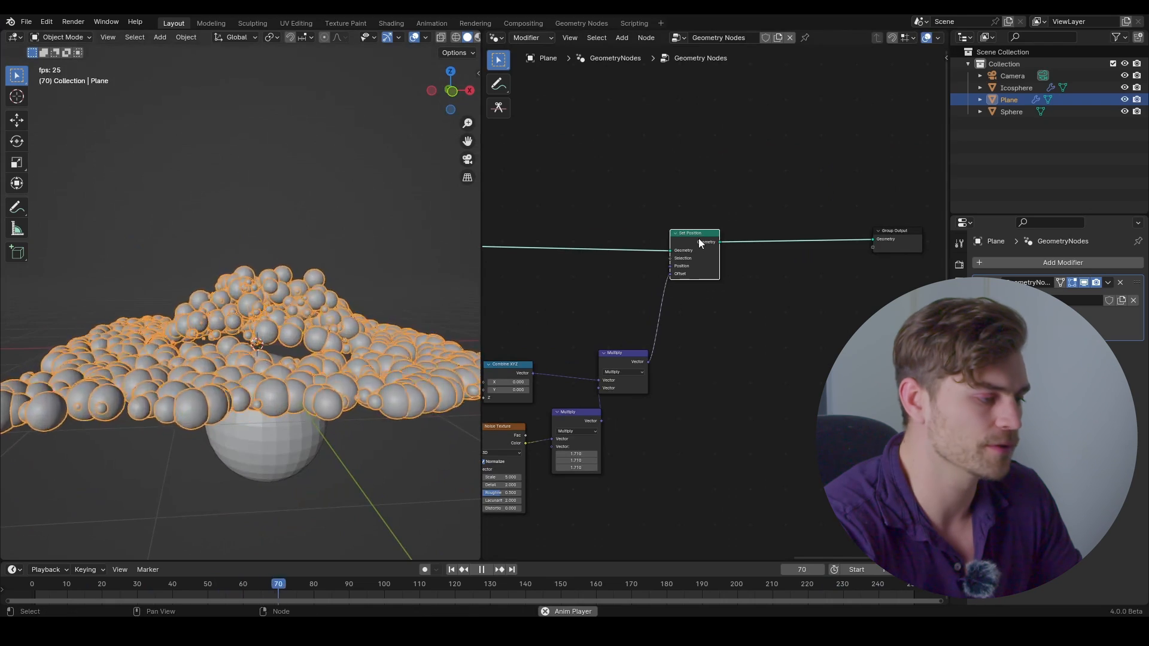
pyautogui.hotkey('shift', 'd')
pyautogui.click(827, 238)
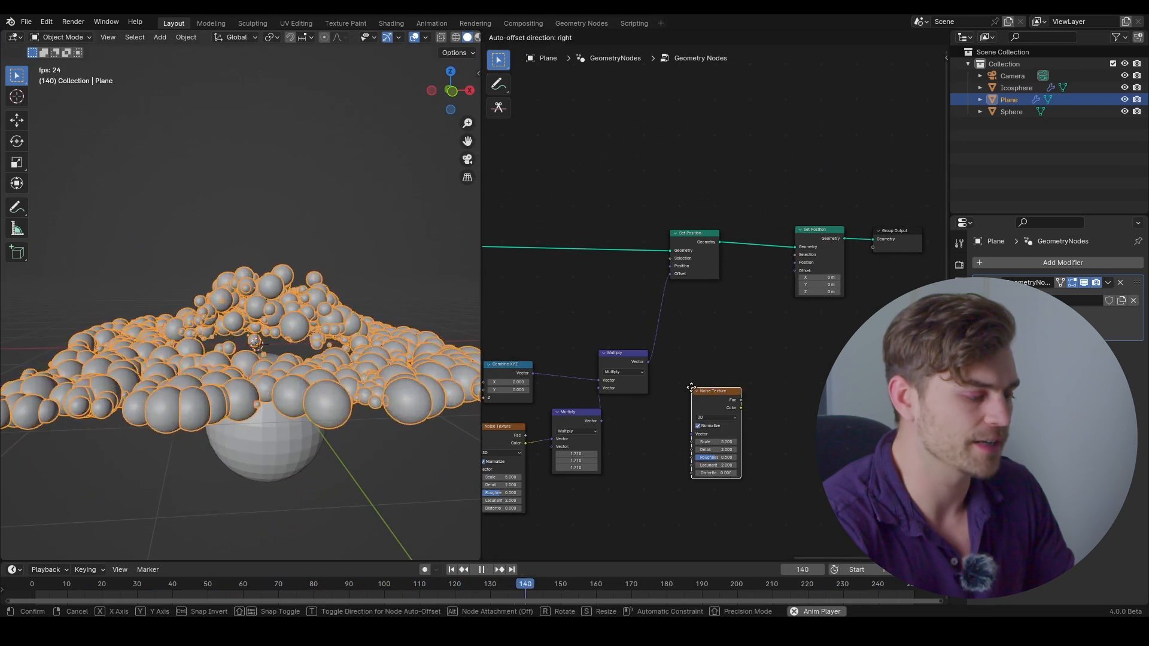
pyautogui.click(686, 382)
# Duplicate the noise's Multiply node beside the new Noise Texture and feed the texture's Color into its first vector input
pyautogui.click(583, 416)
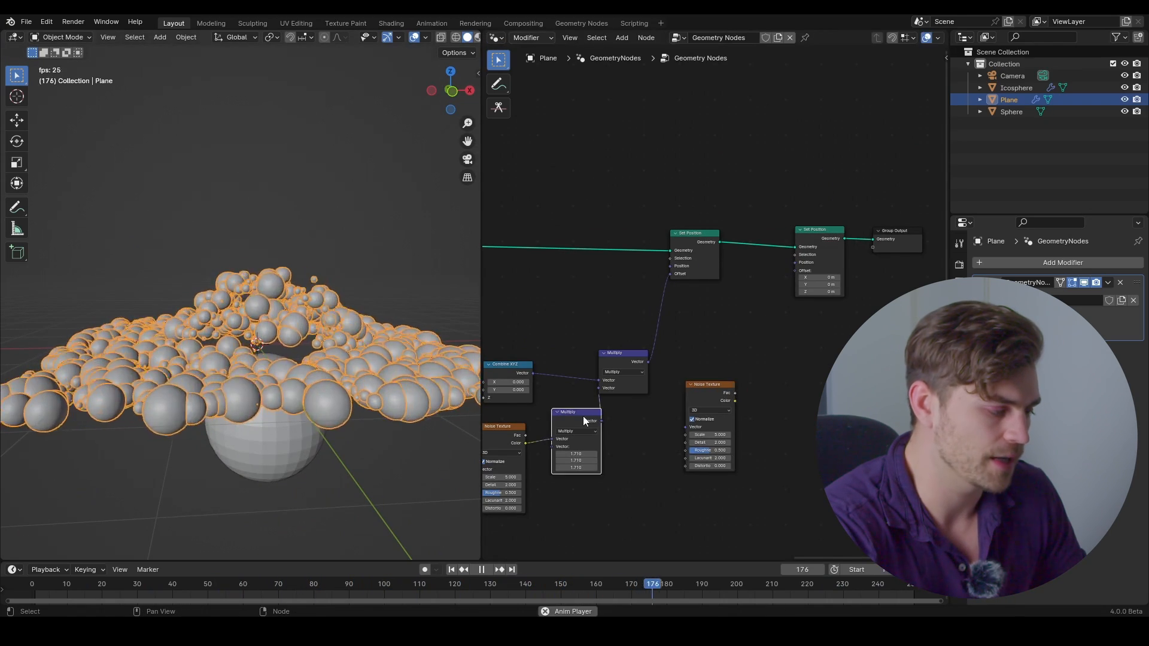
pyautogui.hotkey('shift', 'd')
pyautogui.click(794, 364)
pyautogui.scroll(2, 826, 454)
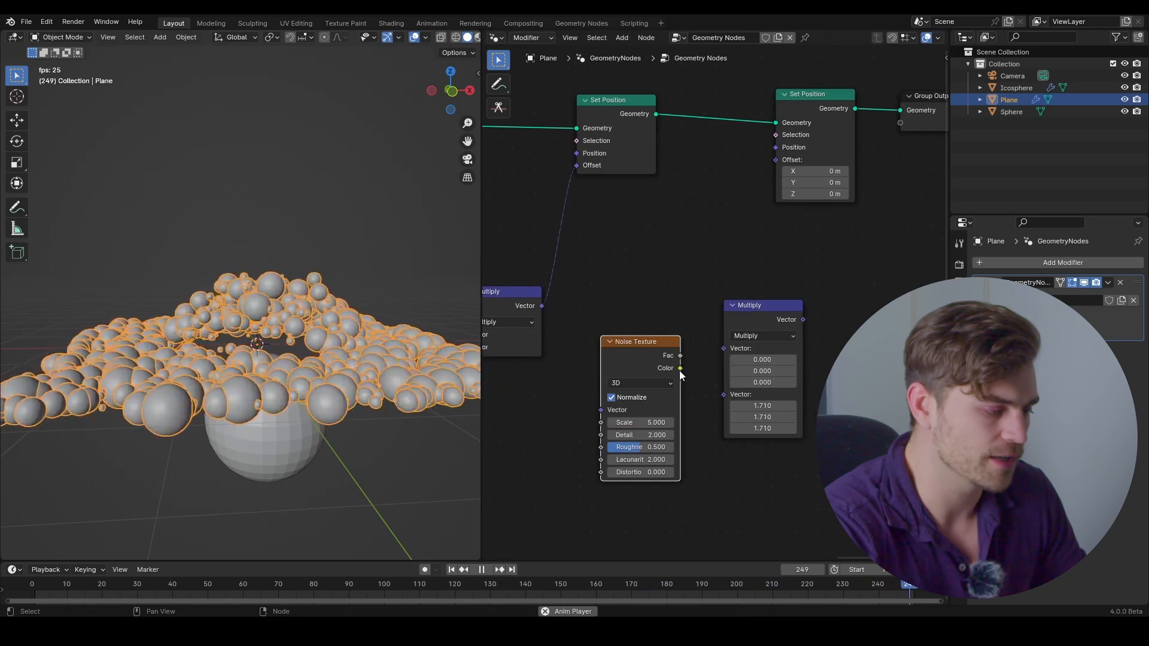
pyautogui.moveTo(680, 368); pyautogui.dragTo(766, 395)
# Switch the duplicated vector math node to Subtract with 0.5 for all three components
pyautogui.click(765, 335)
pyautogui.click(762, 376)
pyautogui.write('0.5')
pyautogui.press('Return')
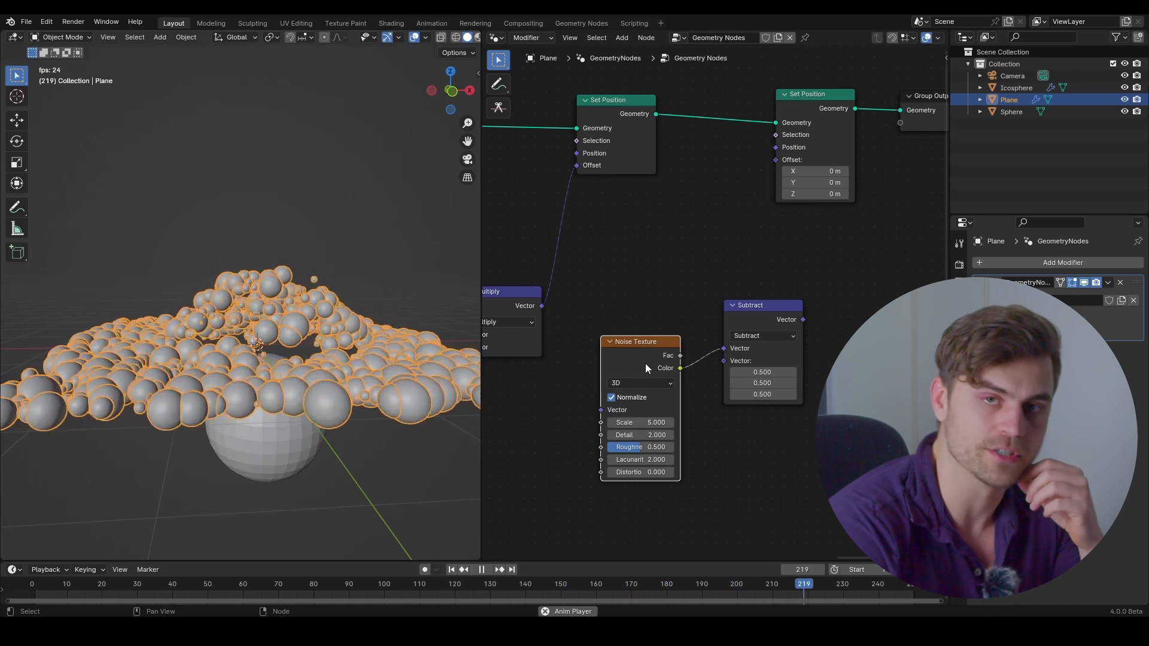
# Enlarge the timeline area and change it into a Shader Editor
pyautogui.moveTo(565, 561); pyautogui.dragTo(179, 360)
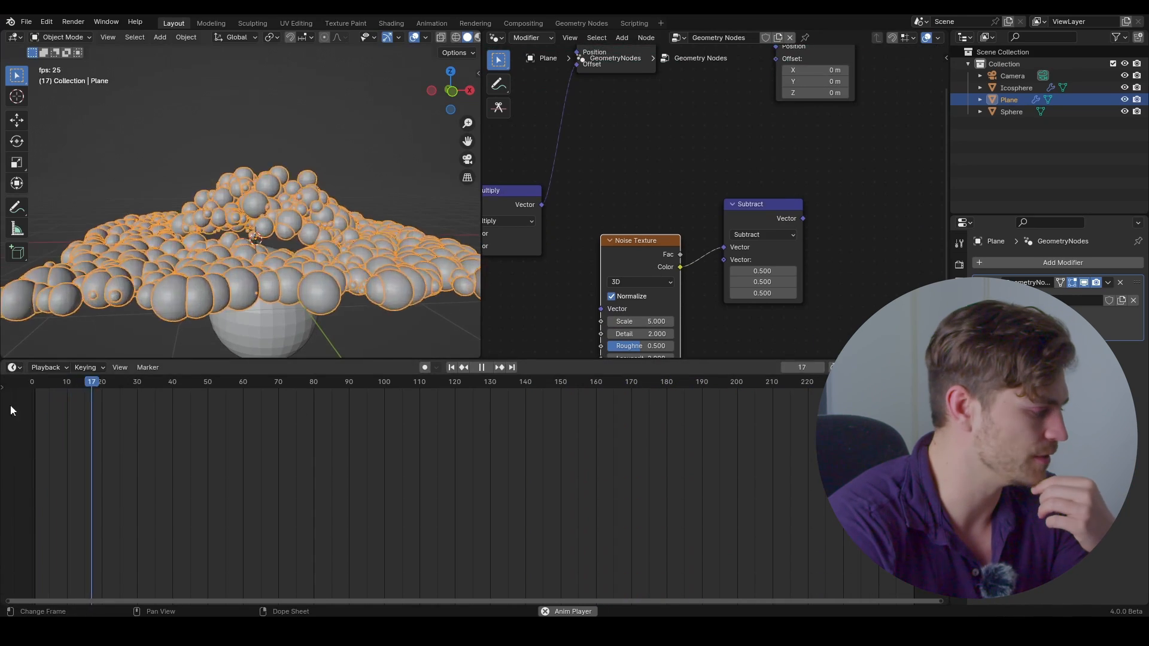
pyautogui.click(14, 368)
pyautogui.click(46, 488)
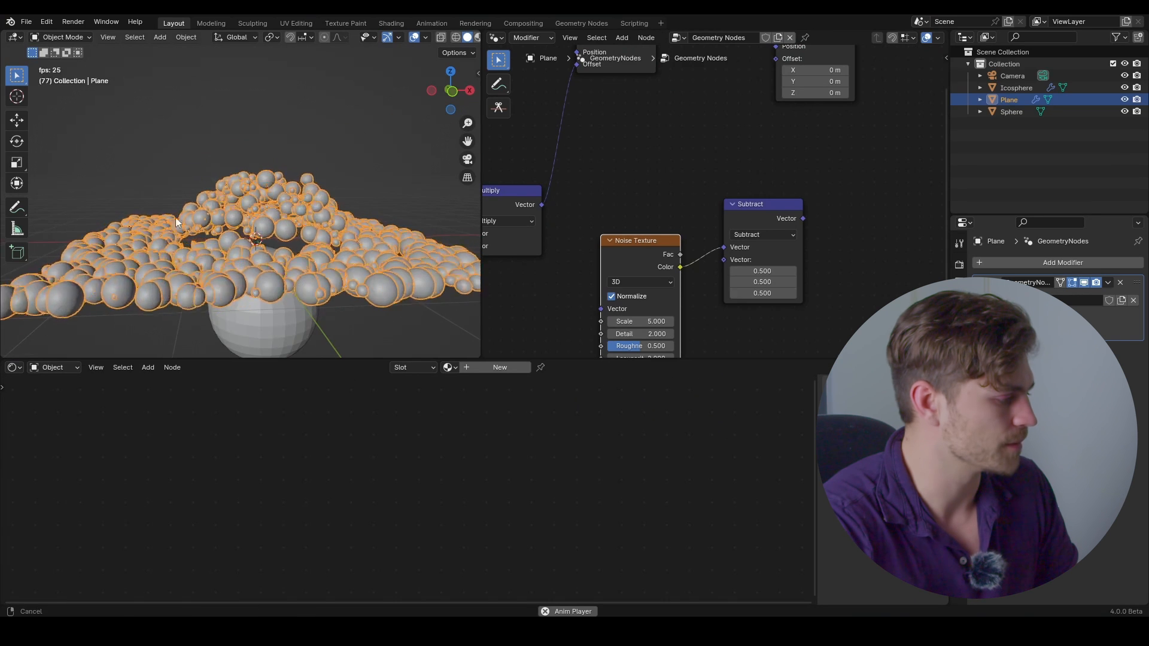
# Examine the Noise Texture's colors on the icosphere's material, and reselect the plane
pyautogui.click(300, 231)
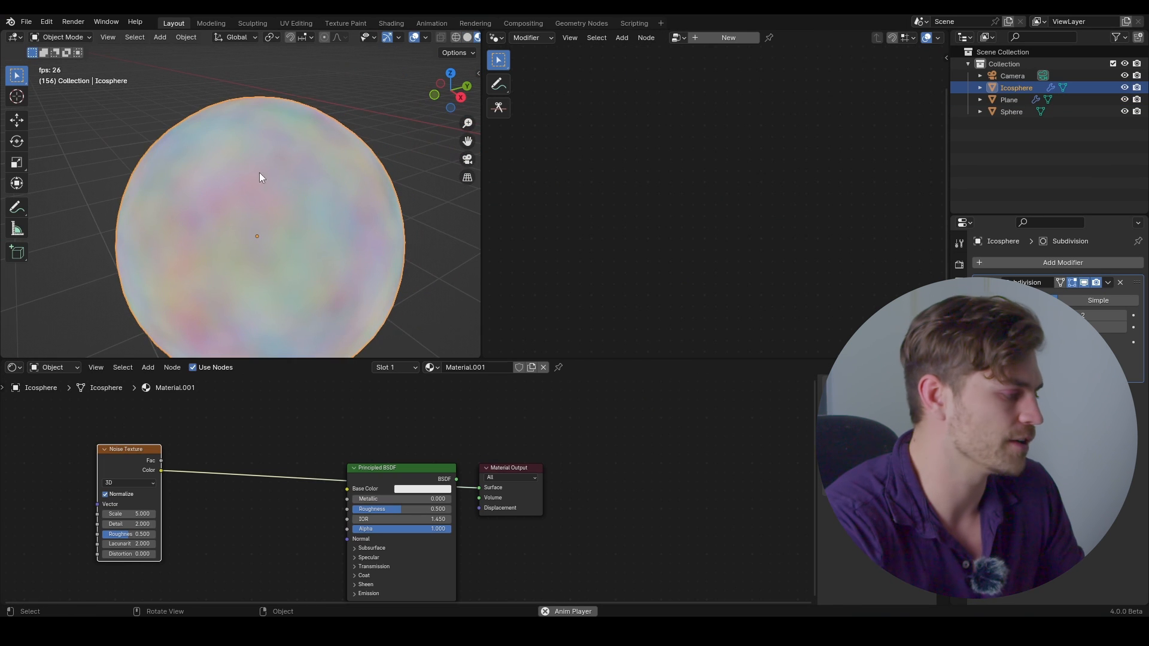
pyautogui.scroll(-4, 222, 229)
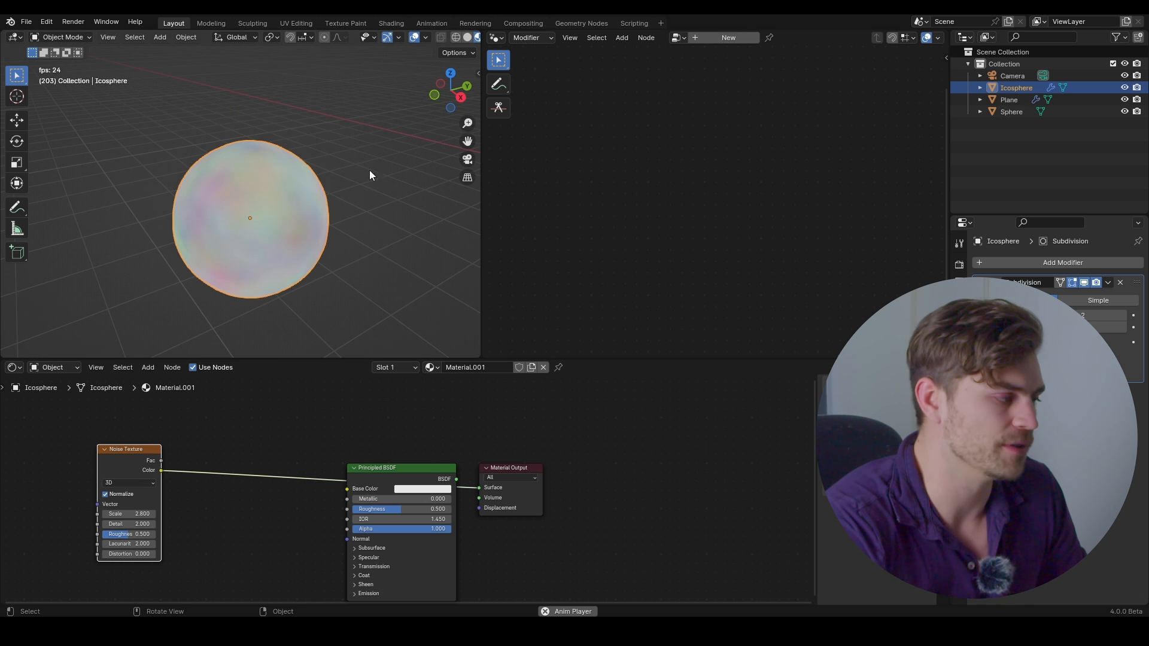
pyautogui.scroll(-3, 362, 180)
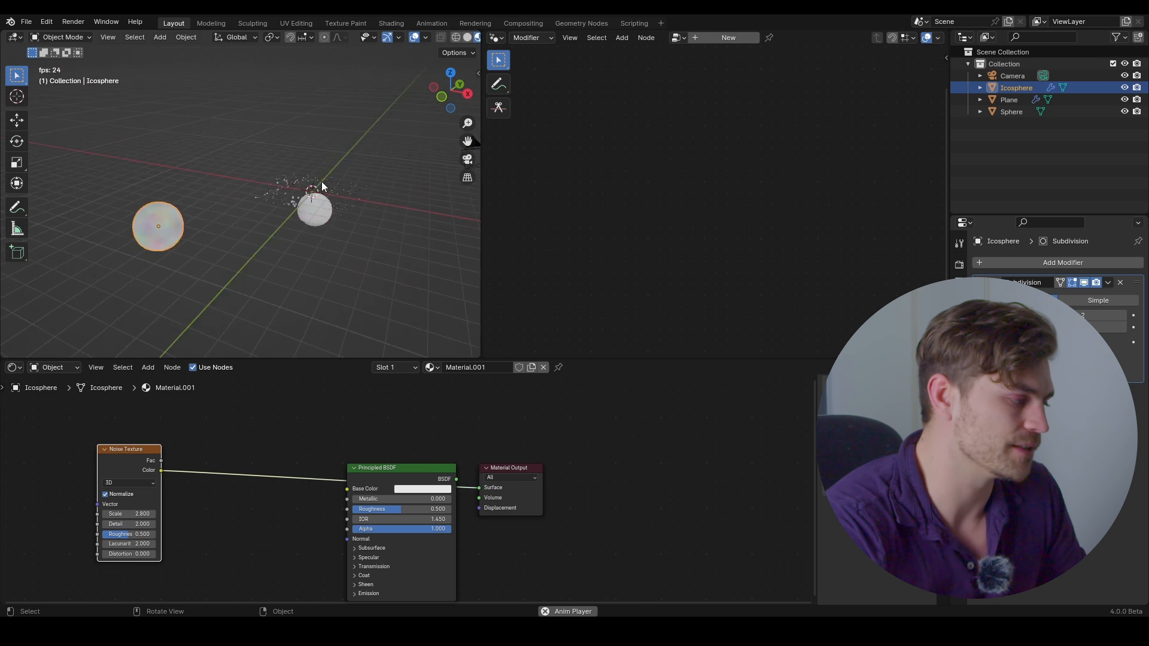
pyautogui.click(358, 191)
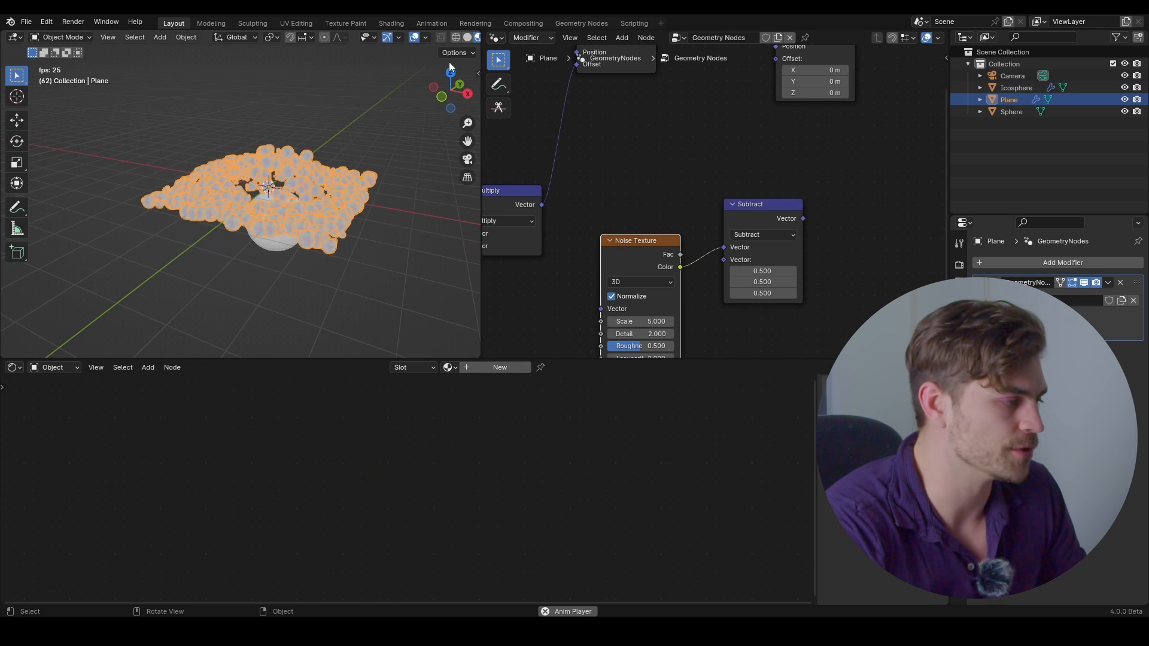
# Annotate the values 0,0,0 and 1 1 1 above the Subtract node, and erase the annotations
pyautogui.scroll(2, 804, 187)
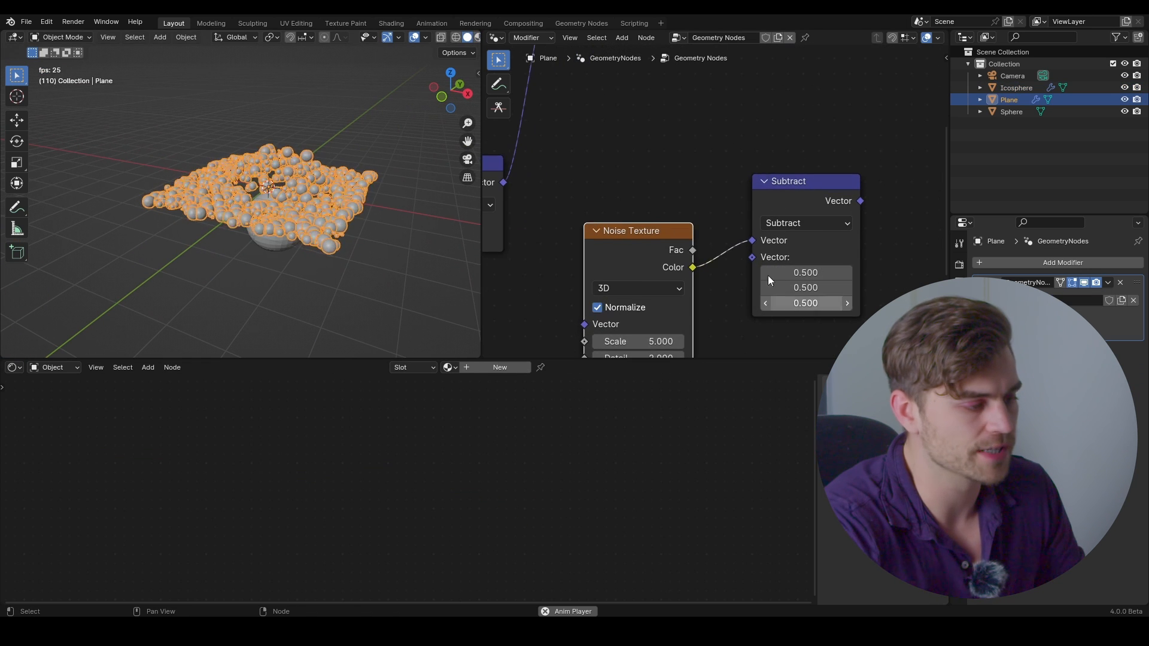
pyautogui.scroll(-3, 823, 216)
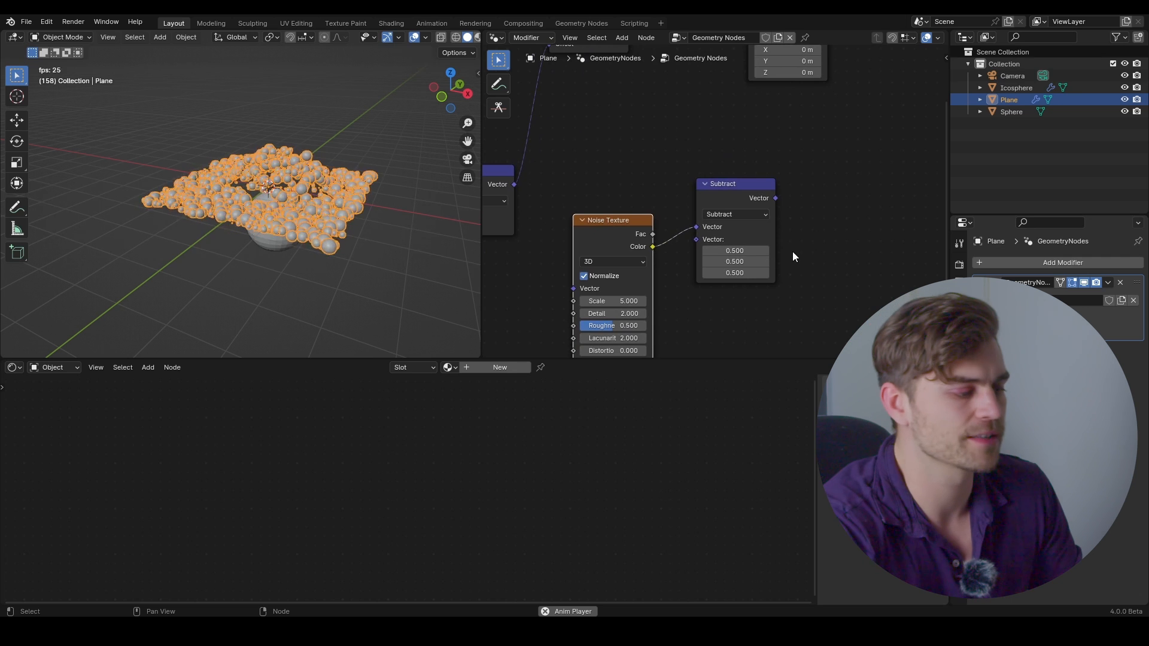
pyautogui.moveTo(699, 157); pyautogui.dragTo(688, 207, button='middle')
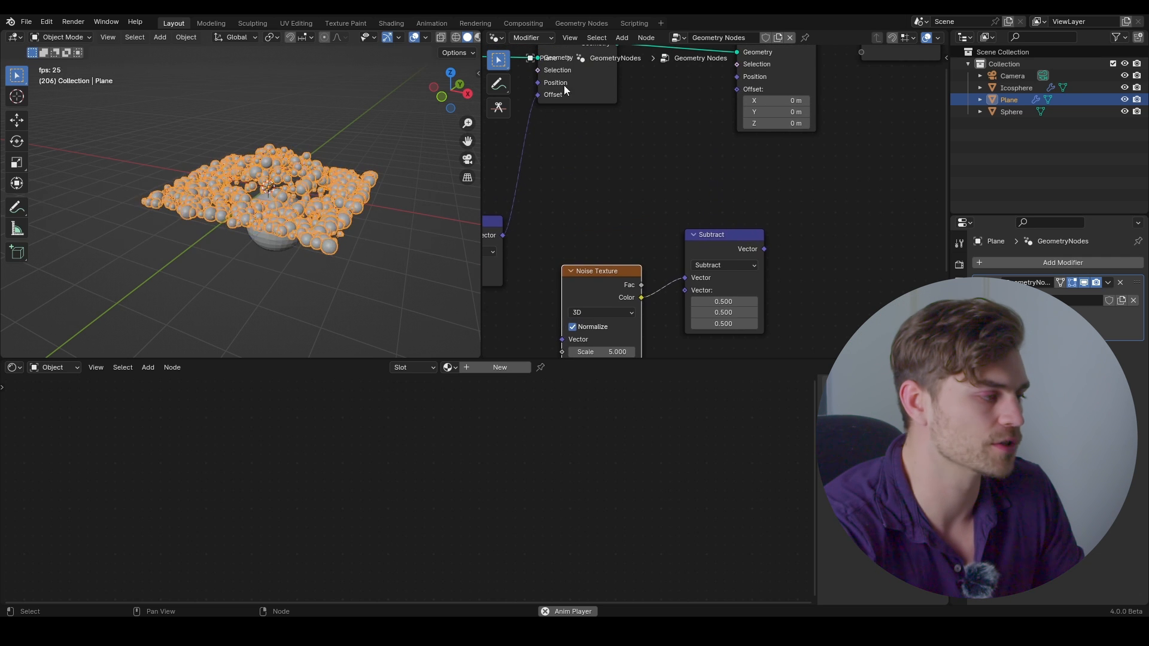
pyautogui.click(499, 84)
pyautogui.moveTo(639, 159); pyautogui.dragTo(648, 190)
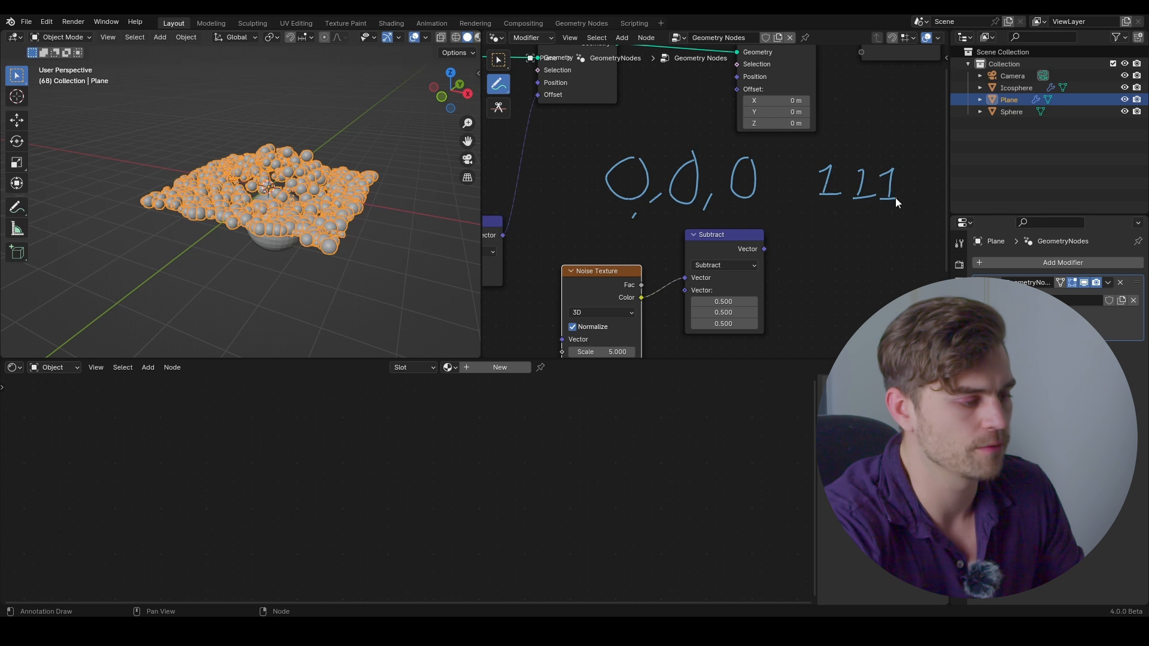
pyautogui.moveTo(802, 231)
pyautogui.mouseDown()
pyautogui.moveTo(856, 233)
pyautogui.moveTo(858, 220)
pyautogui.mouseUp()
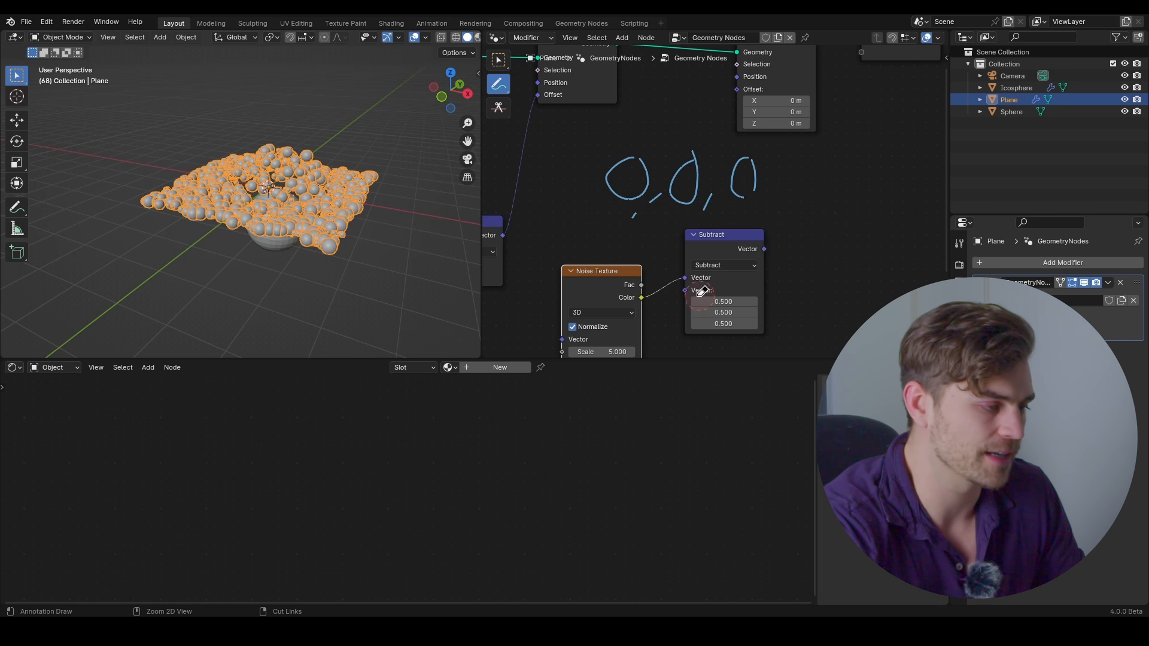
pyautogui.rightClick(617, 174)
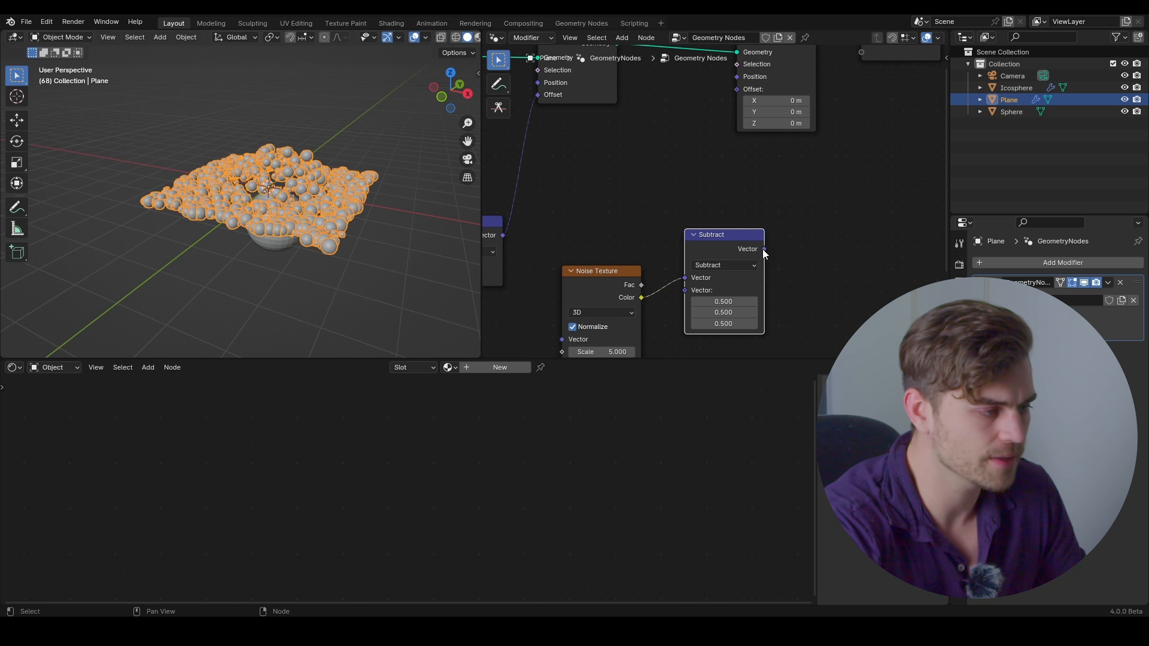
# Connect the Subtract output to the second Set Position's Offset and move the Subtract node closer to its Noise Texture
pyautogui.moveTo(745, 109); pyautogui.dragTo(738, 96)
pyautogui.moveTo(729, 231); pyautogui.dragTo(700, 238)
pyautogui.moveTo(668, 237); pyautogui.dragTo(714, 254, button='middle')
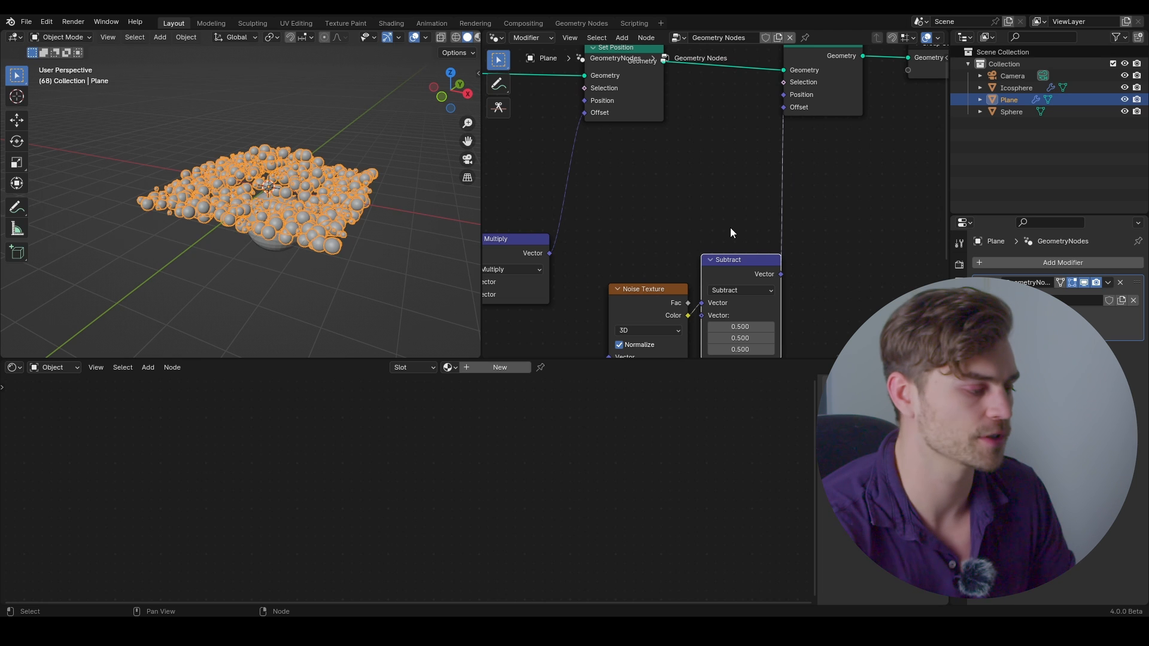
pyautogui.moveTo(734, 267); pyautogui.dragTo(706, 267)
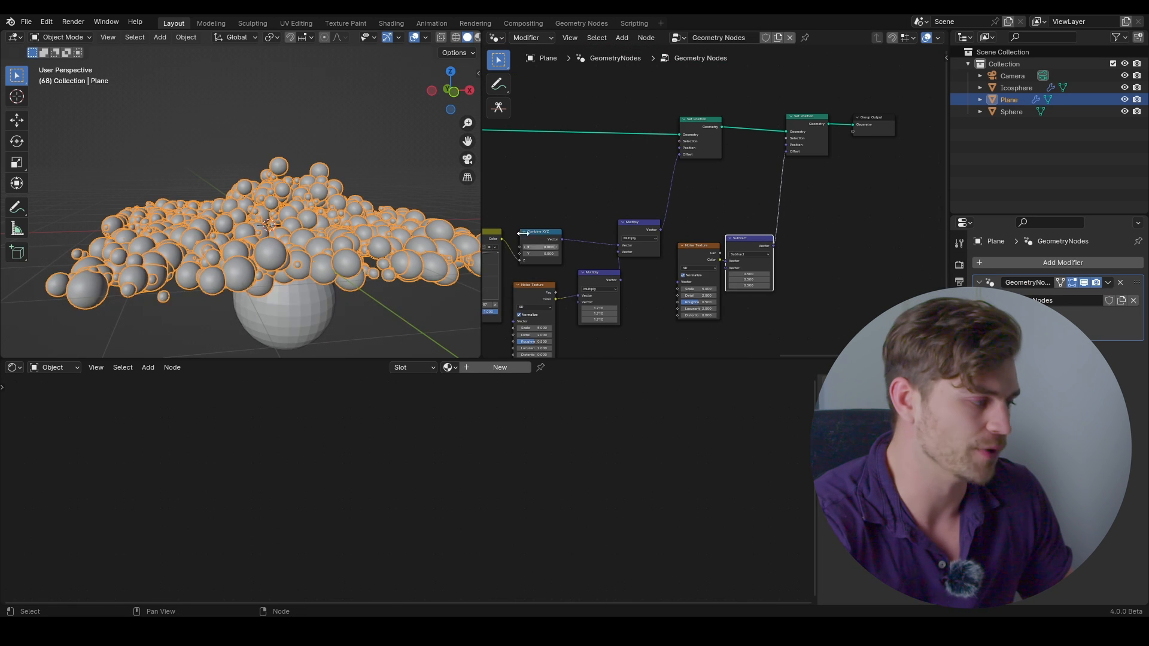
# Move the UV sphere down along Z, clear of the scattered layer, and reselect the plane
pyautogui.click(267, 311)
pyautogui.scroll(-4, 293, 276)
pyautogui.press('g')
pyautogui.press('z')
pyautogui.click(309, 272)
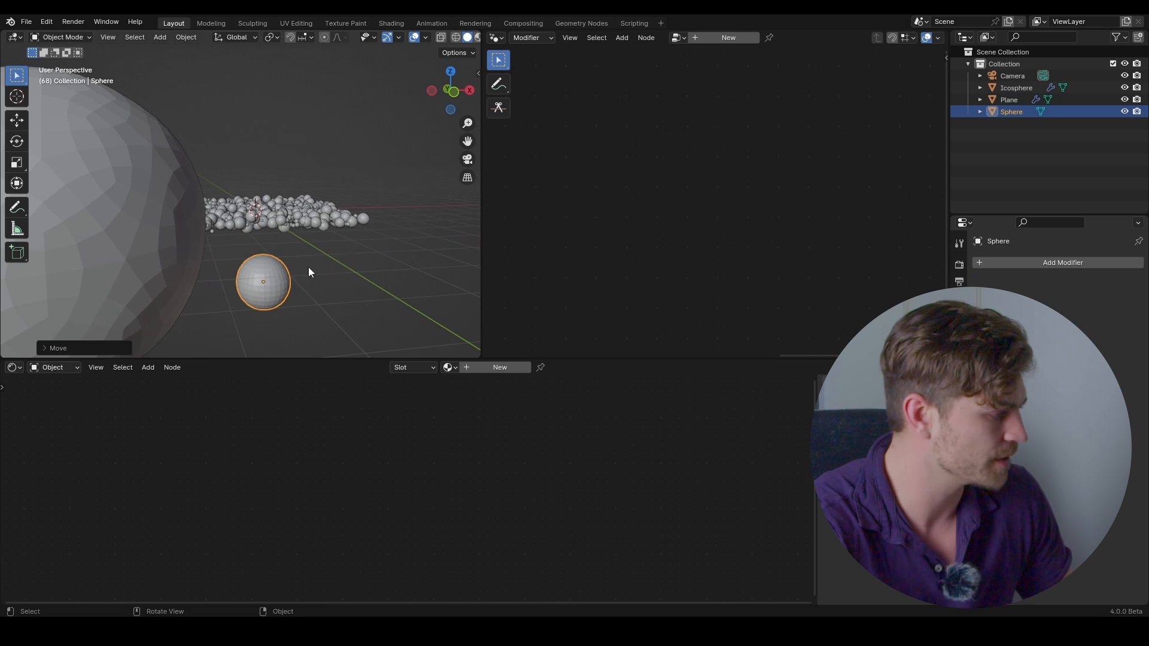
pyautogui.scroll(5, 309, 272)
pyautogui.keyDown('shift'); pyautogui.moveTo(309, 272); pyautogui.dragTo(224, 259, button='middle'); pyautogui.keyUp('shift')
pyautogui.scroll(-2, 264, 261)
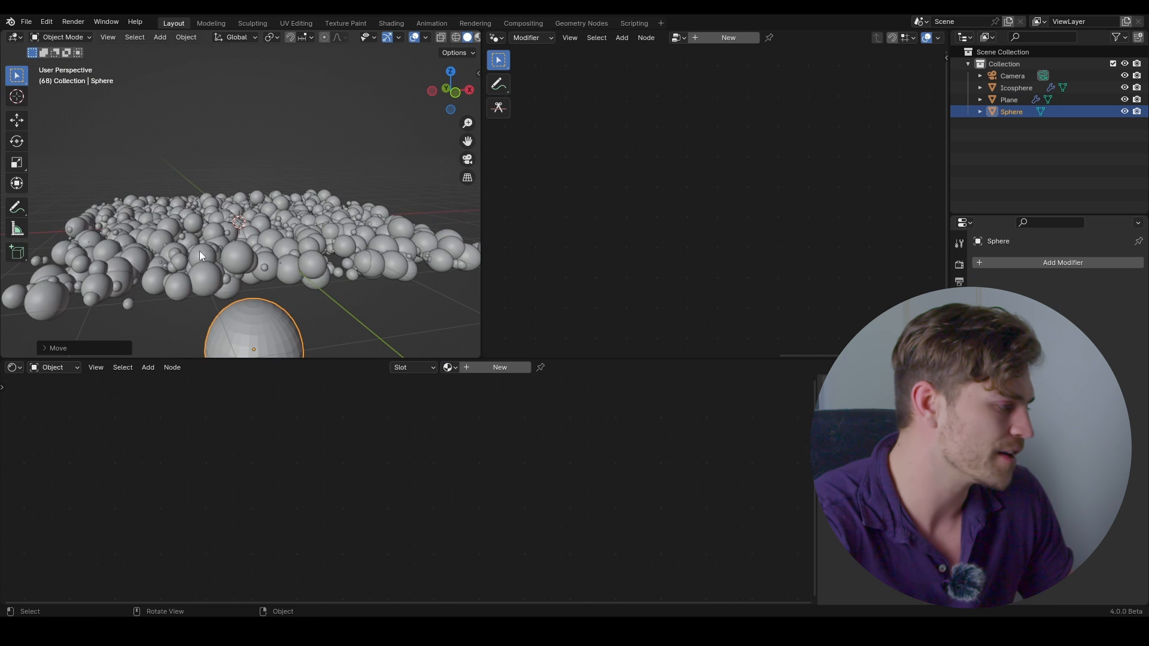
pyautogui.click(233, 254)
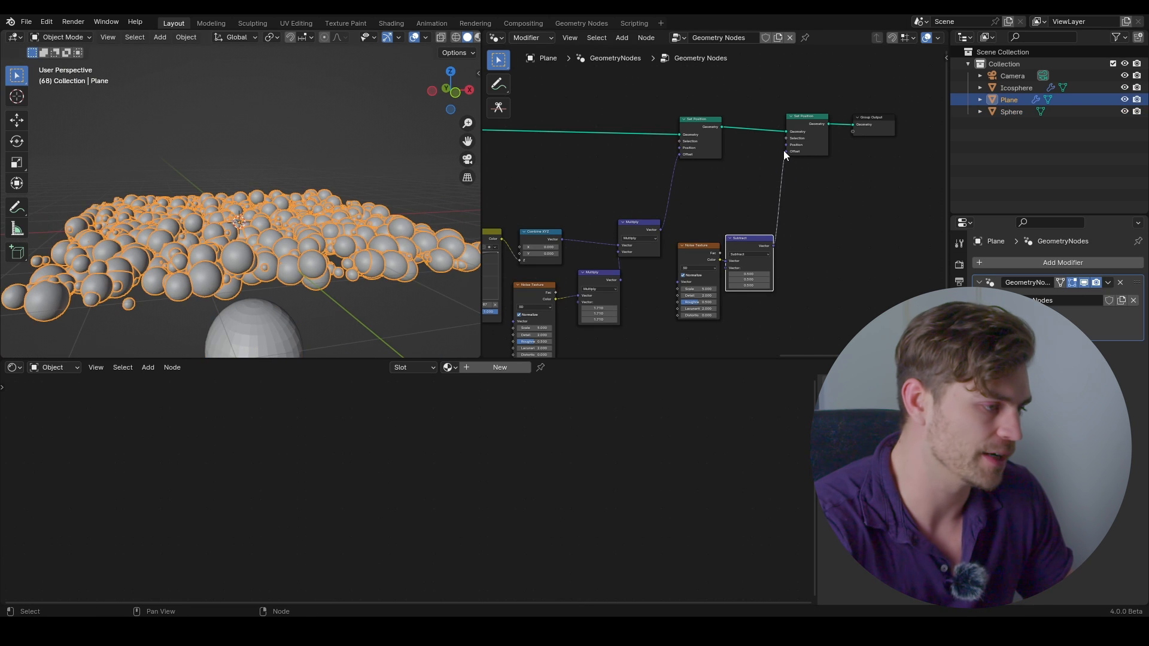
# Disconnect and reconnect the Subtract output at the second Set Position's Offset to compare the scatter with and without the noise
pyautogui.moveTo(787, 152); pyautogui.dragTo(774, 166)
pyautogui.moveTo(237, 207); pyautogui.dragTo(189, 223, button='middle')
pyautogui.scroll(3, 189, 224)
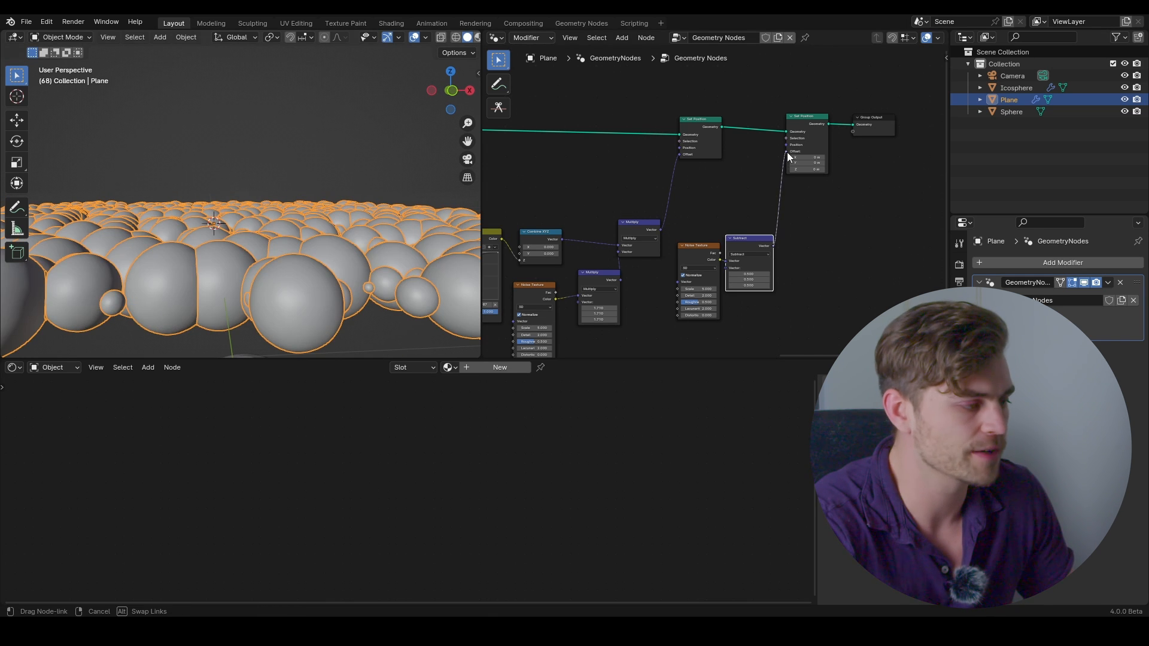
pyautogui.moveTo(788, 156); pyautogui.dragTo(786, 152)
# Move the UV sphere up along Z into the scattered layer, and reselect the plane
pyautogui.click(228, 337)
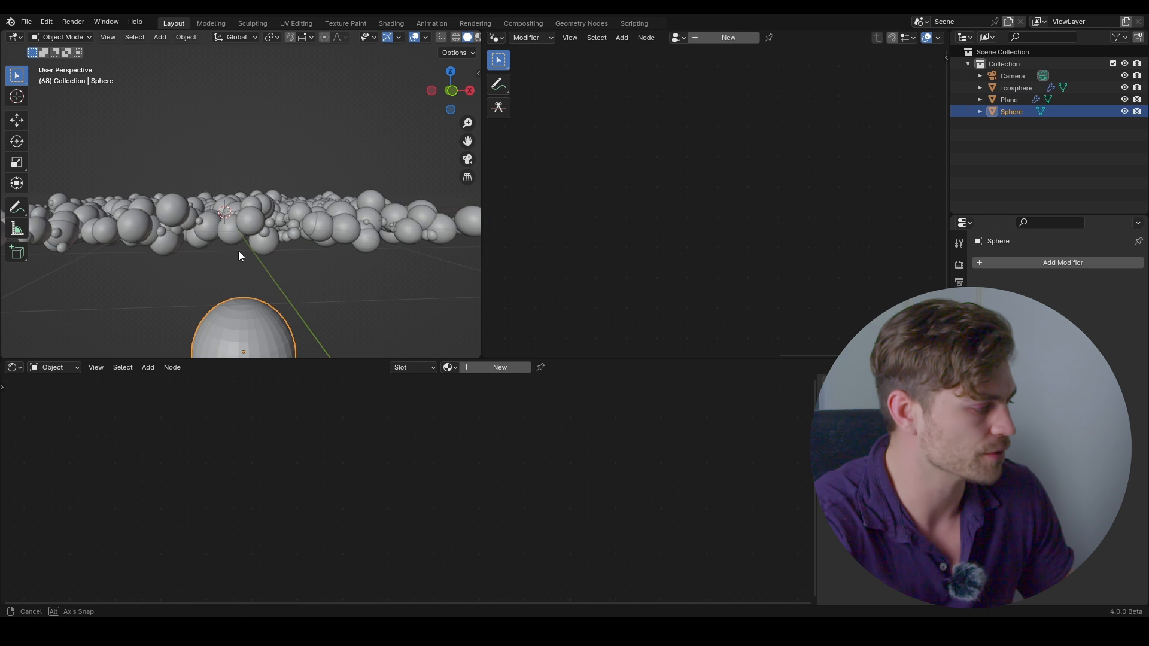
pyautogui.moveTo(239, 256); pyautogui.dragTo(239, 258, button='middle')
pyautogui.press('g')
pyautogui.press('z')
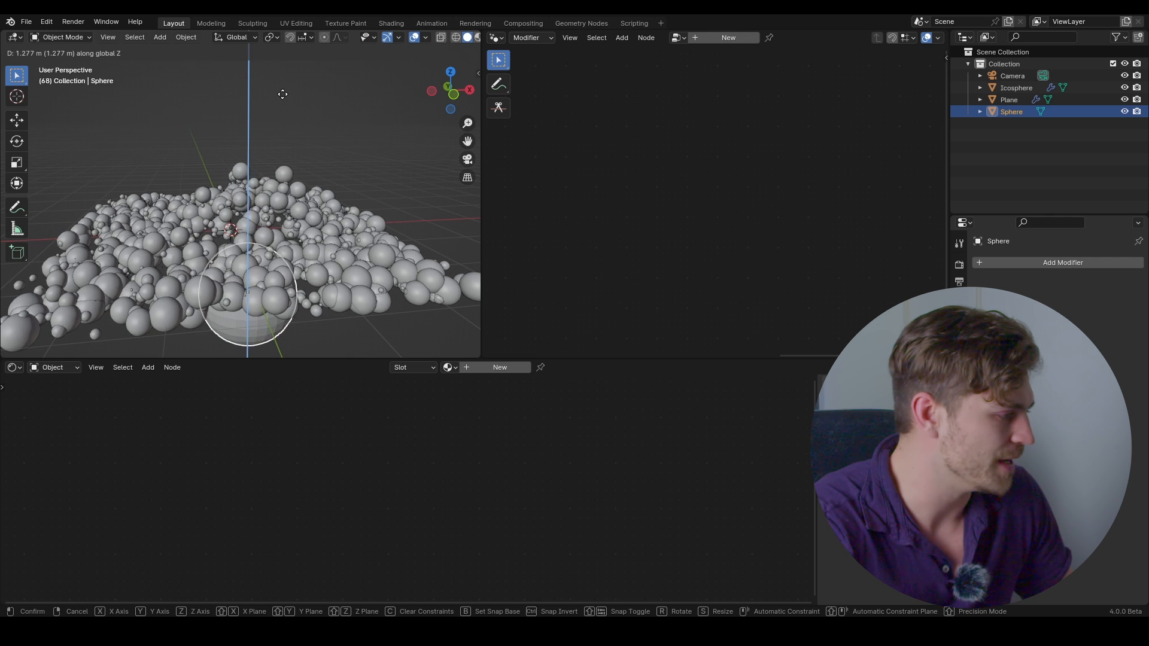
pyautogui.click(307, 67)
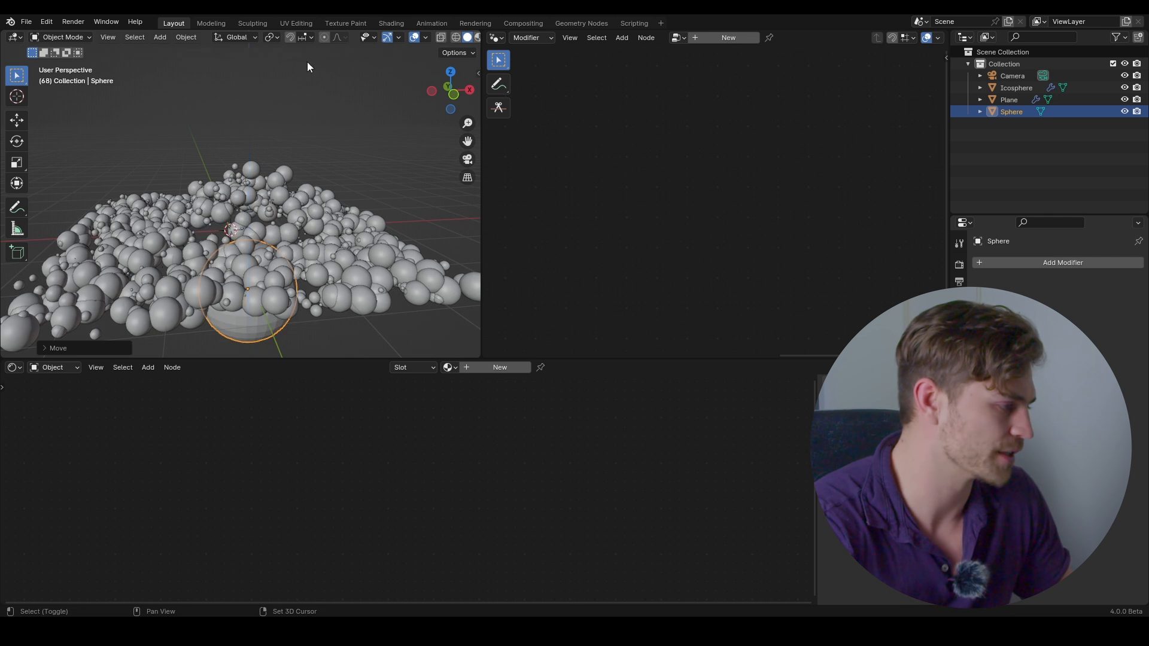
pyautogui.click(292, 217)
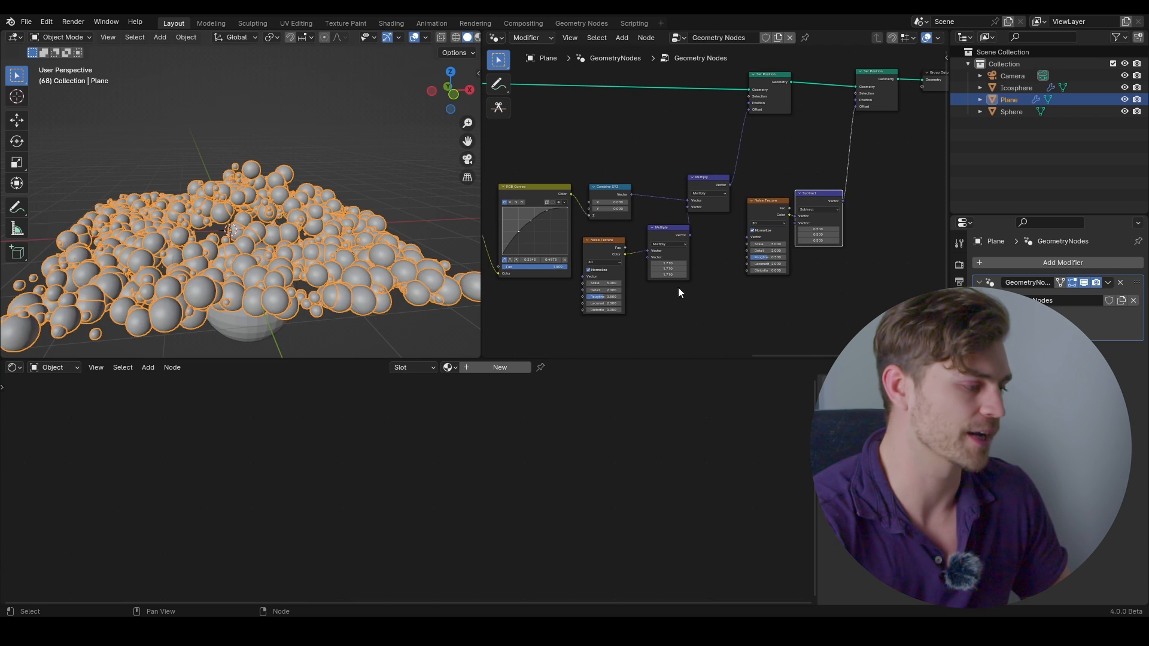
# Add a Group Input node in front of the Grid node at the start of the node tree
pyautogui.moveTo(550, 192); pyautogui.dragTo(748, 231, button='middle')
pyautogui.scroll(-5, 713, 202)
pyautogui.moveTo(585, 192); pyautogui.dragTo(946, 188, button='middle')
pyautogui.scroll(3, 605, 187)
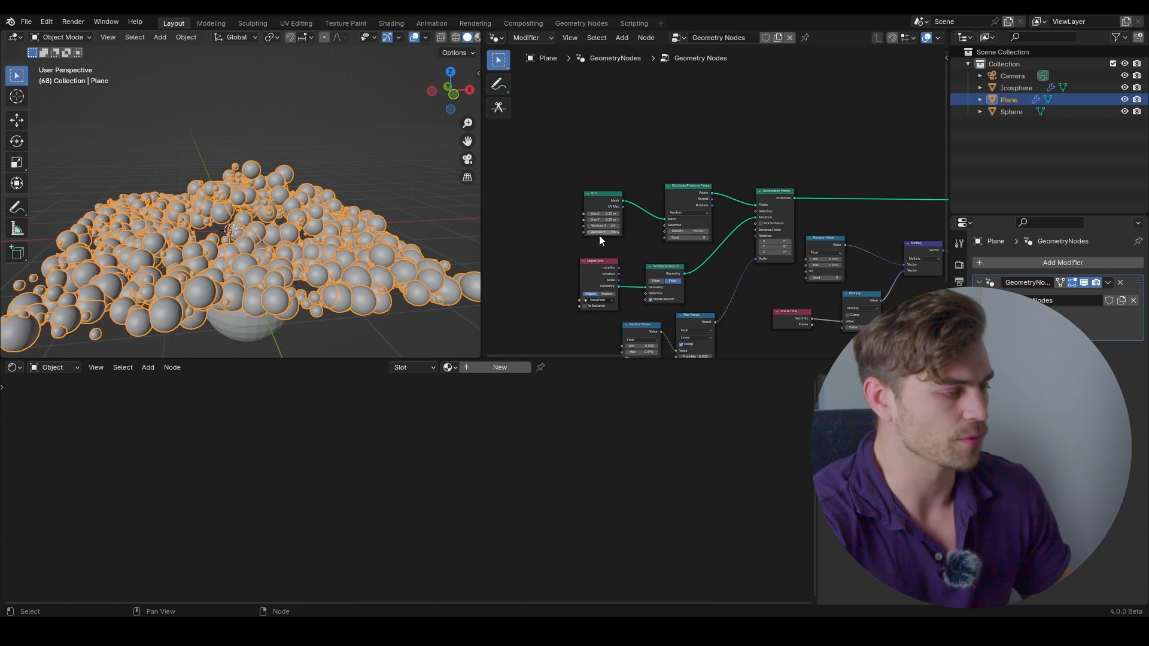
pyautogui.write('group')
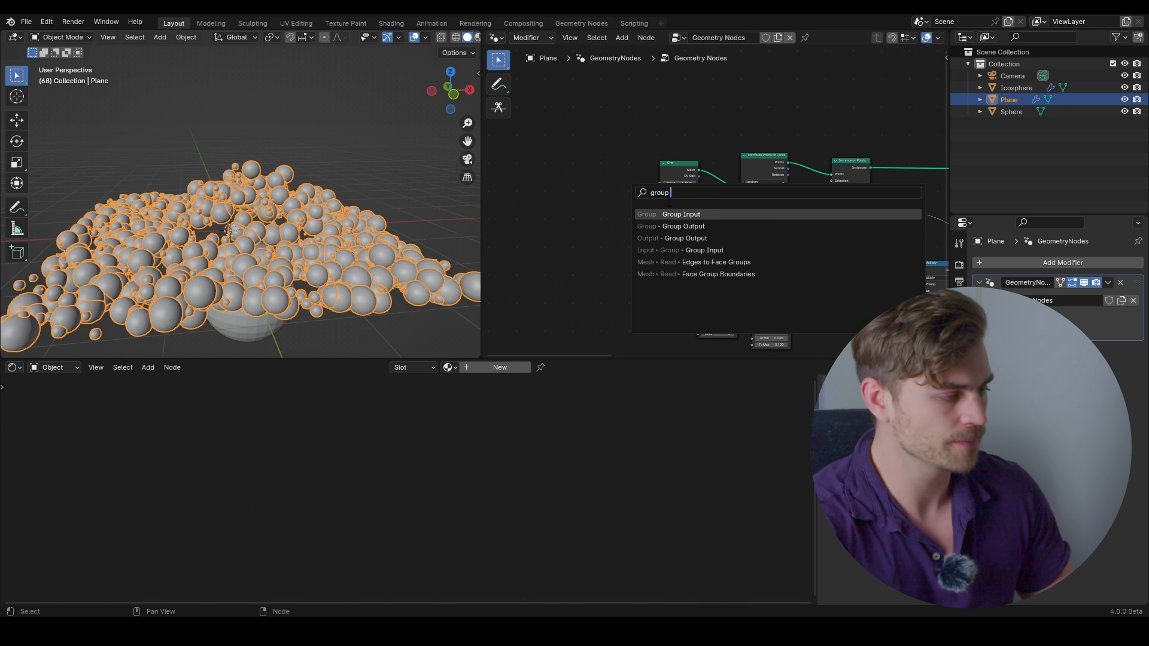
pyautogui.press('Return')
pyautogui.click(601, 182)
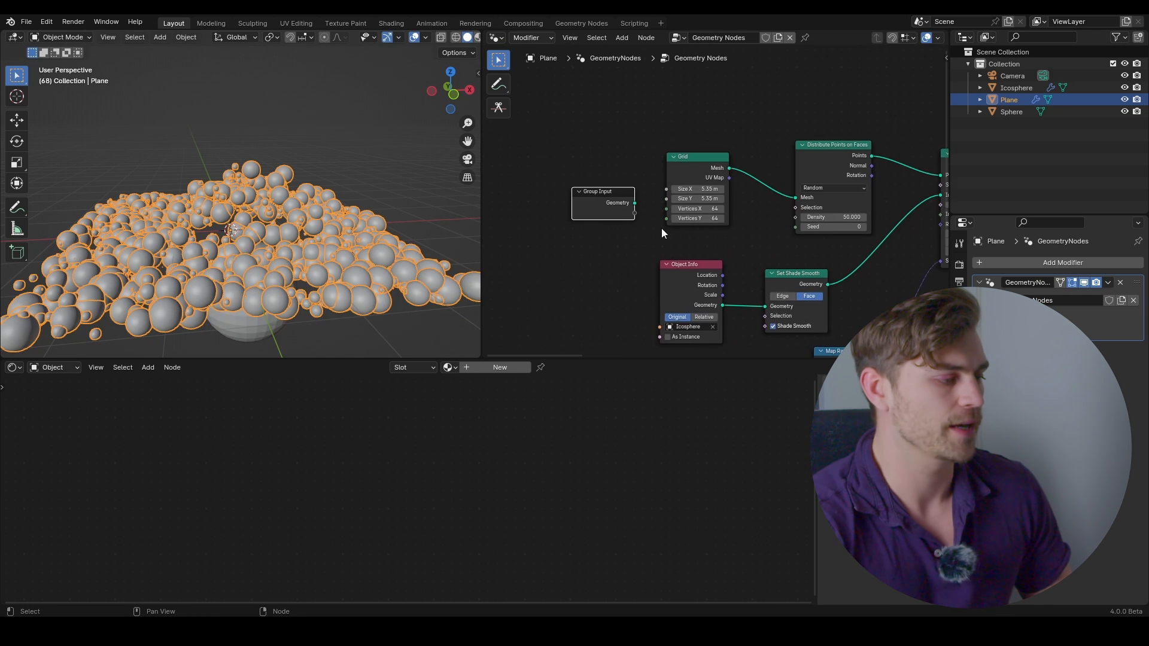
# Expose the Density of Distribute Points on Faces through the Group Input and set it to 50.920 in the modifier
pyautogui.scroll(4, 629, 210)
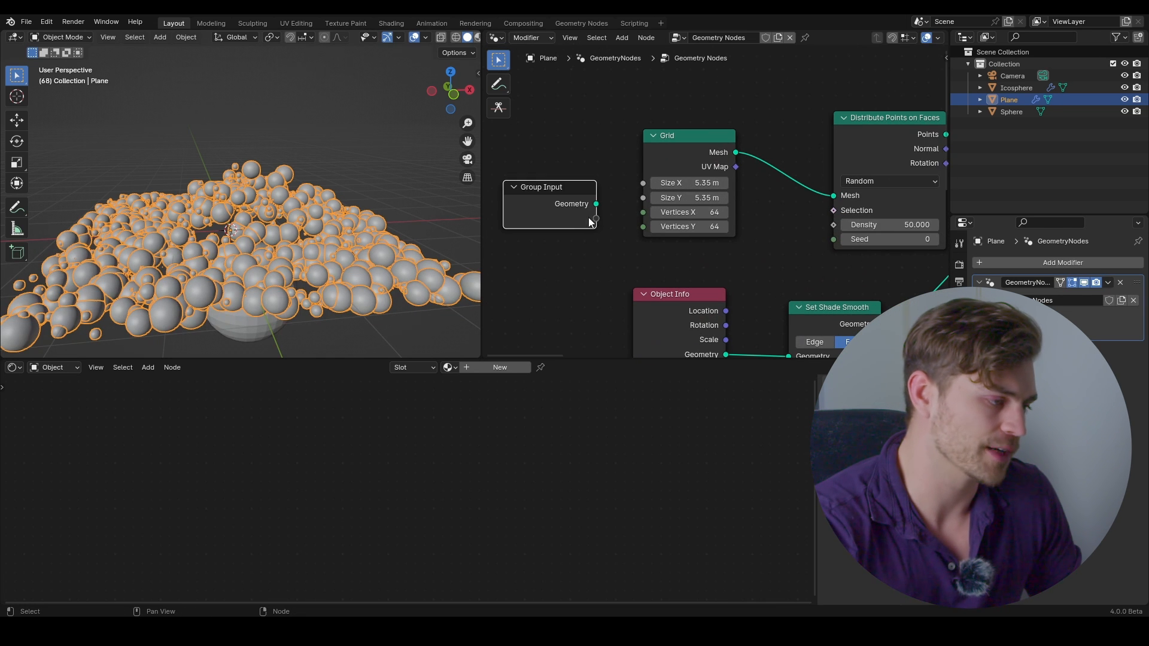
pyautogui.scroll(-5, 589, 216)
pyautogui.moveTo(588, 212); pyautogui.dragTo(562, 201, button='middle')
pyautogui.moveTo(567, 209); pyautogui.dragTo(591, 237)
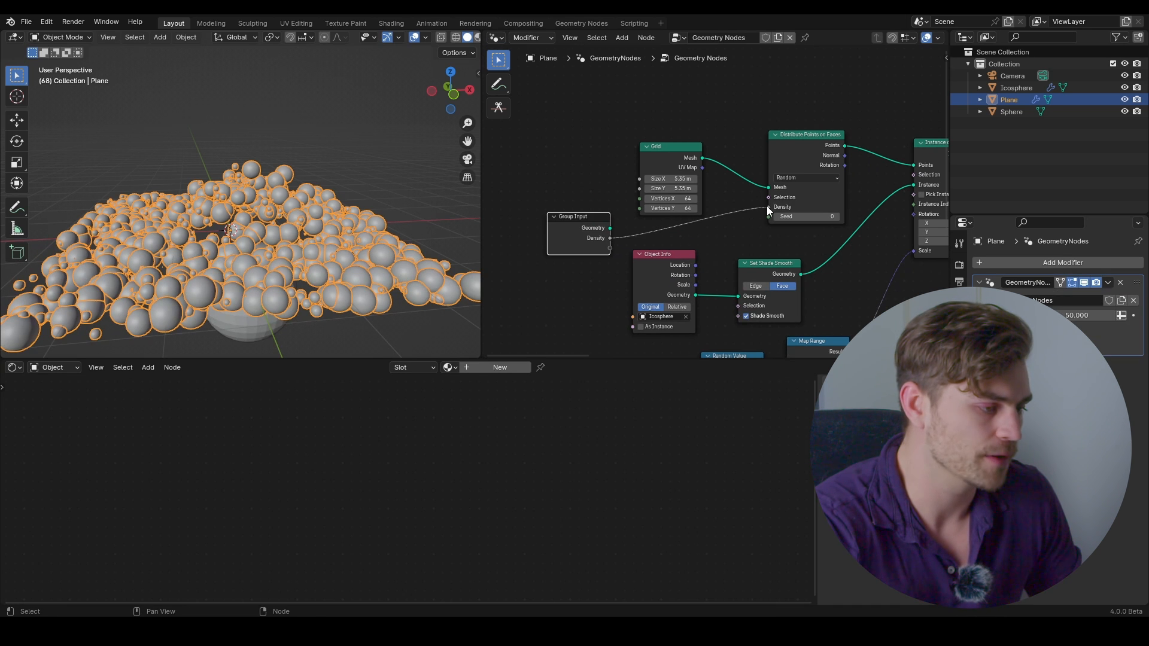
pyautogui.moveTo(1077, 315)
pyautogui.mouseDown()
pyautogui.moveTo(1090, 316)
pyautogui.moveTo(1077, 316)
pyautogui.mouseUp()
# Place a duplicate of the Group Input node beside the Random Value node that feeds the Map Range
pyautogui.scroll(-2, 655, 261)
pyautogui.scroll(-3, 680, 241)
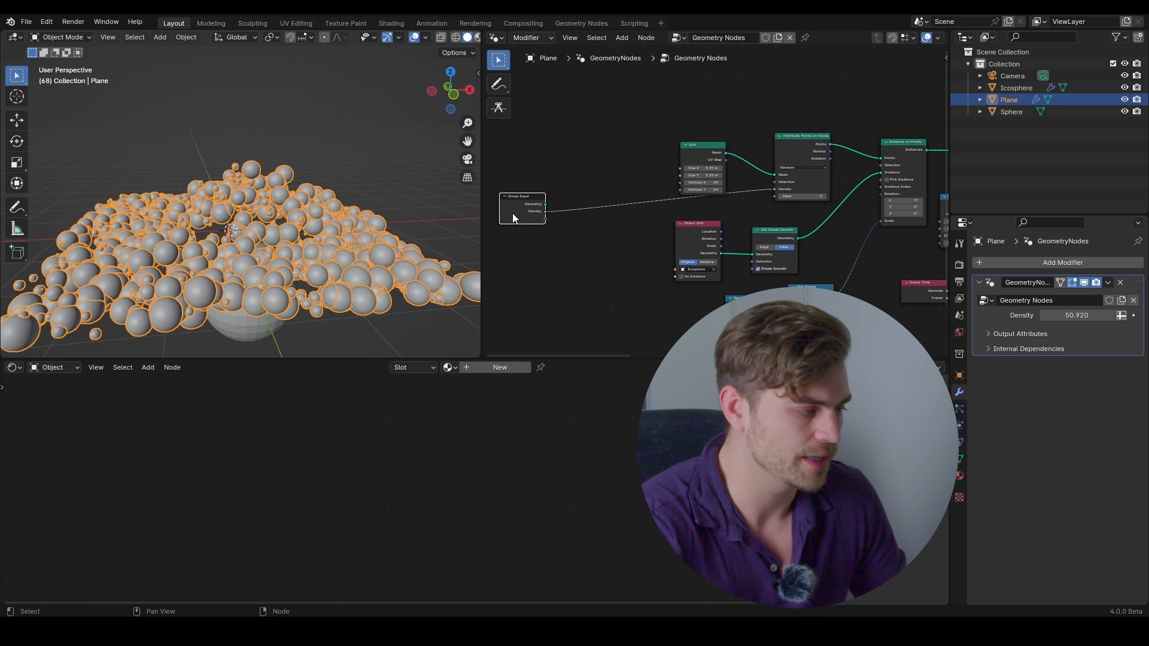
pyautogui.scroll(2, 686, 233)
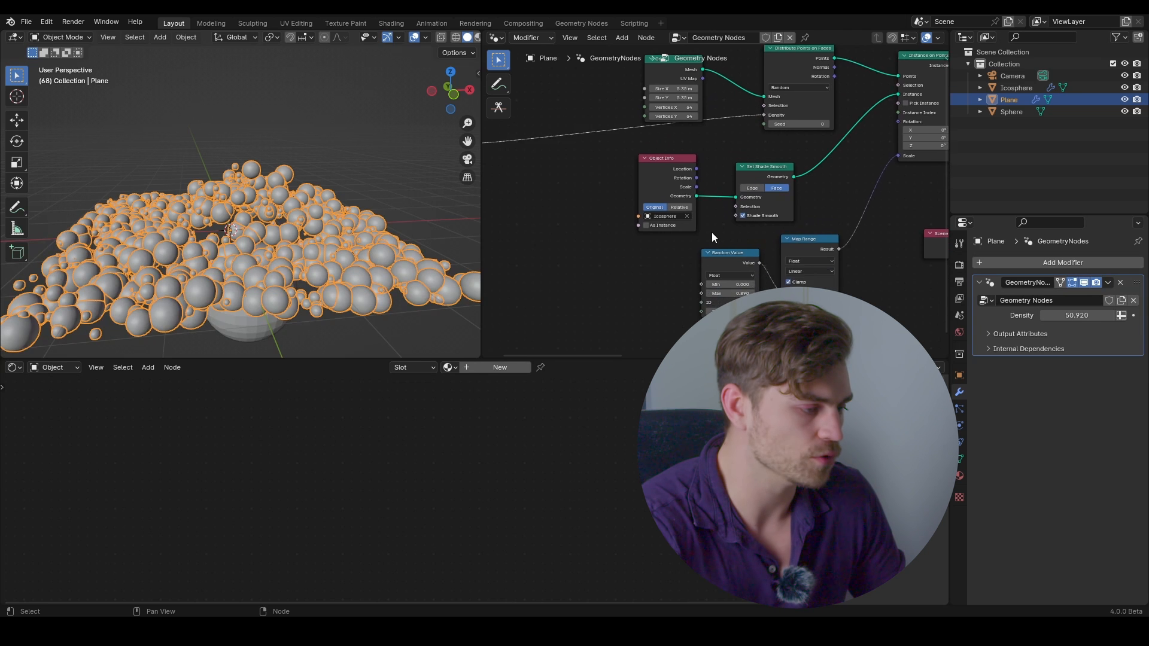
pyautogui.scroll(-2, 714, 237)
pyautogui.hotkey('shift', 'd')
pyautogui.click(836, 347)
pyautogui.scroll(3, 836, 347)
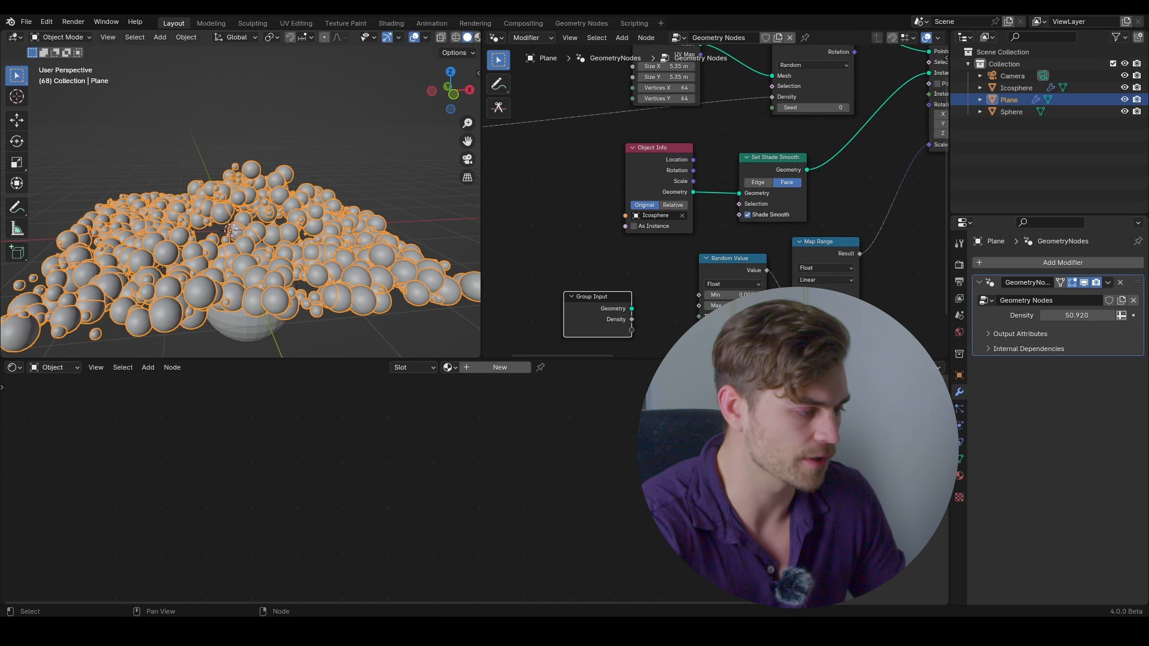
# Expose the Random Value's Max through the duplicated Group Input and set it to 0.550 in the modifier
pyautogui.moveTo(714, 315); pyautogui.dragTo(732, 274, button='middle')
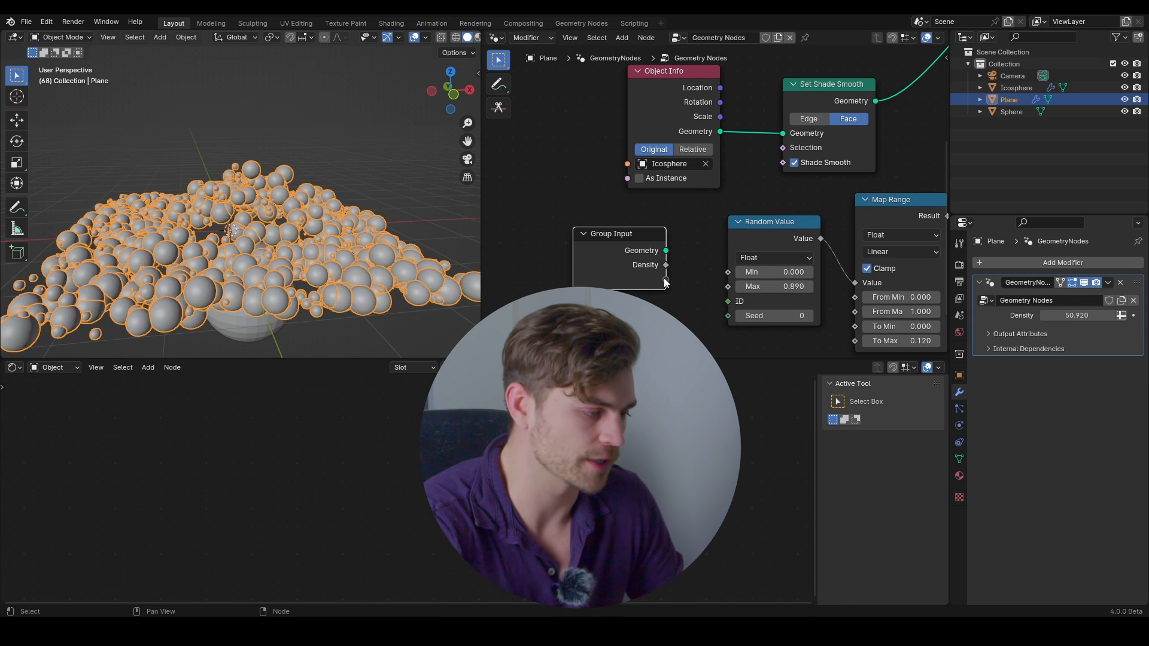
pyautogui.moveTo(665, 280); pyautogui.dragTo(728, 286)
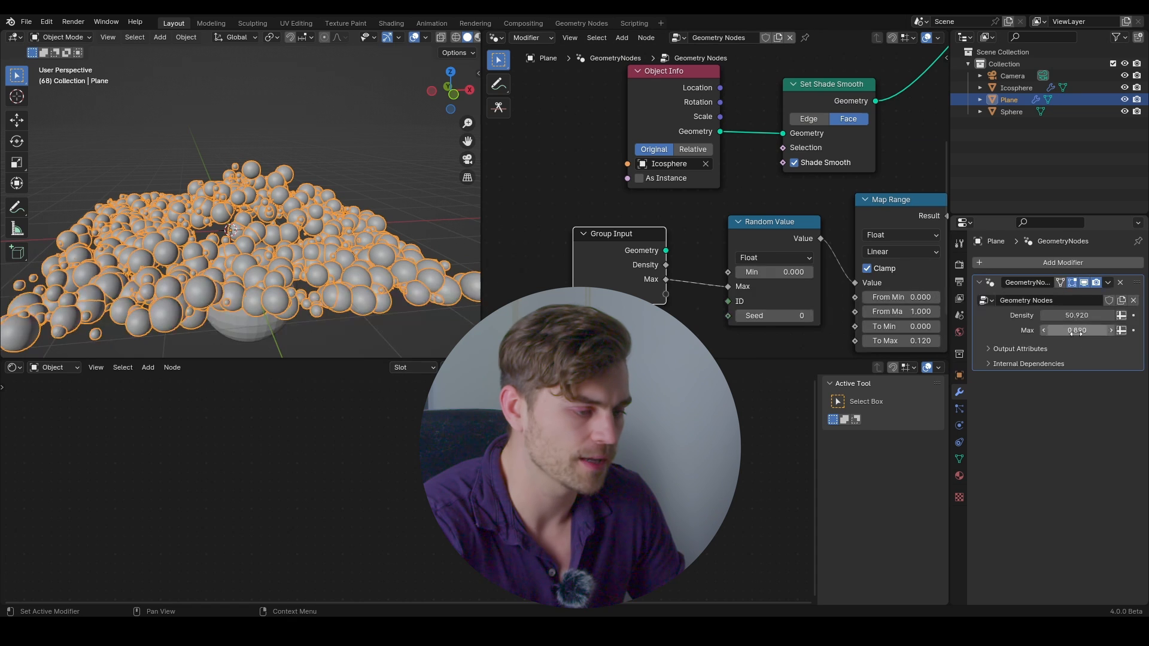
pyautogui.moveTo(1076, 331)
pyautogui.mouseDown()
pyautogui.moveTo(1141, 331)
pyautogui.moveTo(1067, 331)
pyautogui.mouseUp()
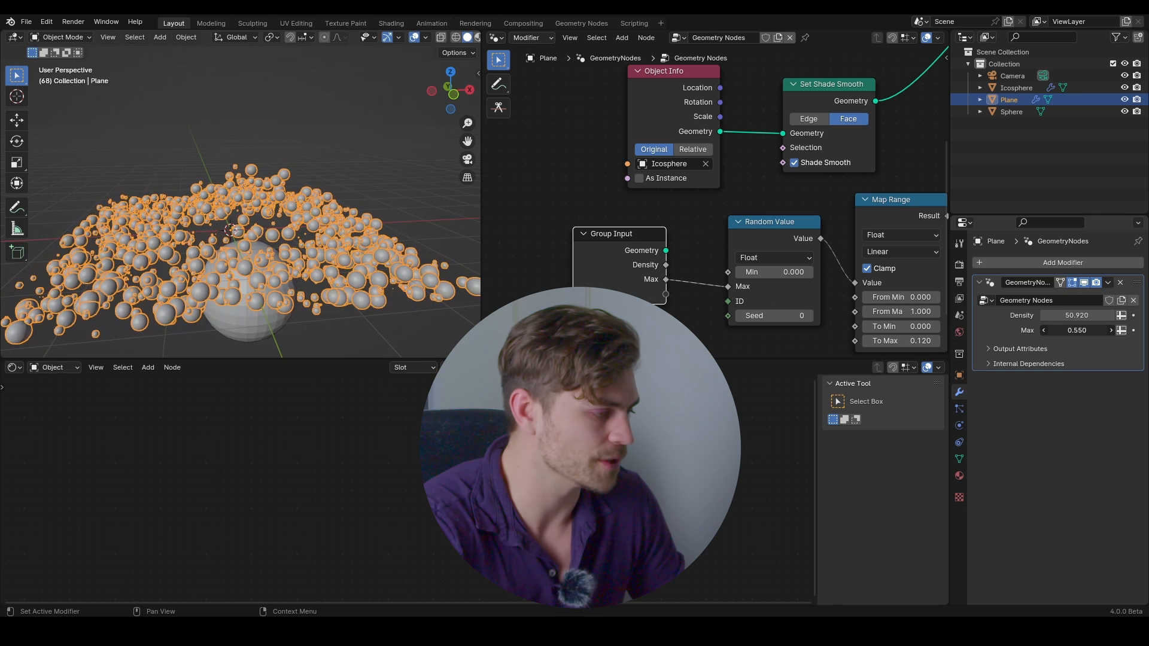
# Rename the exposed Max input of the node group to "Max scale"
pyautogui.press('n')
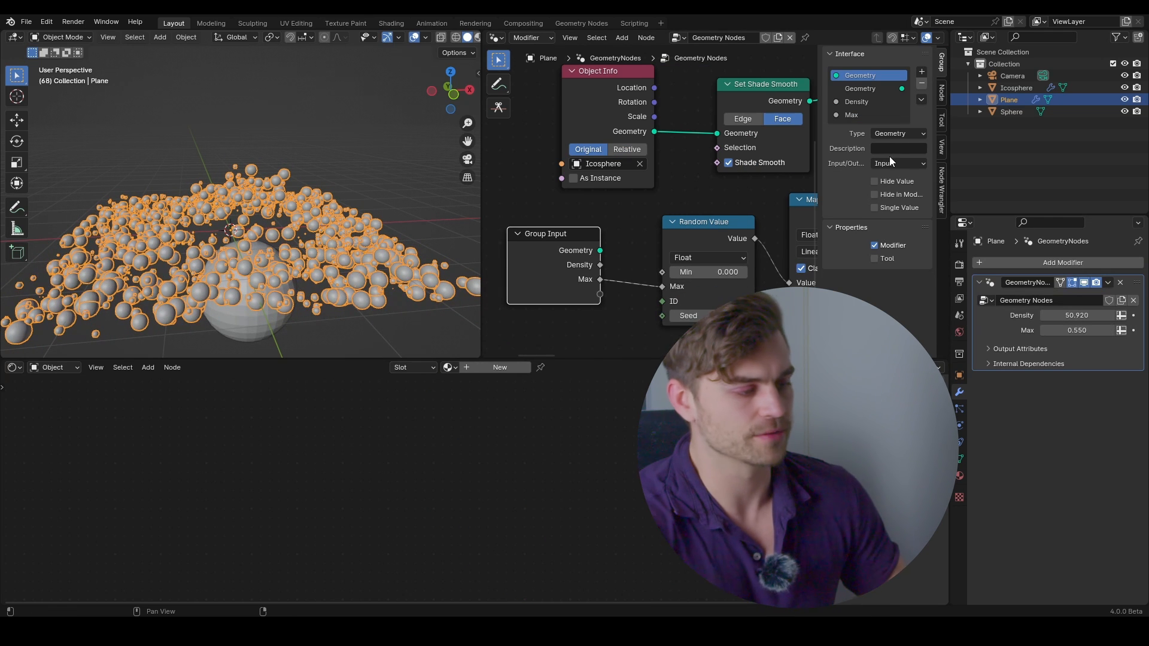
pyautogui.doubleClick(854, 116)
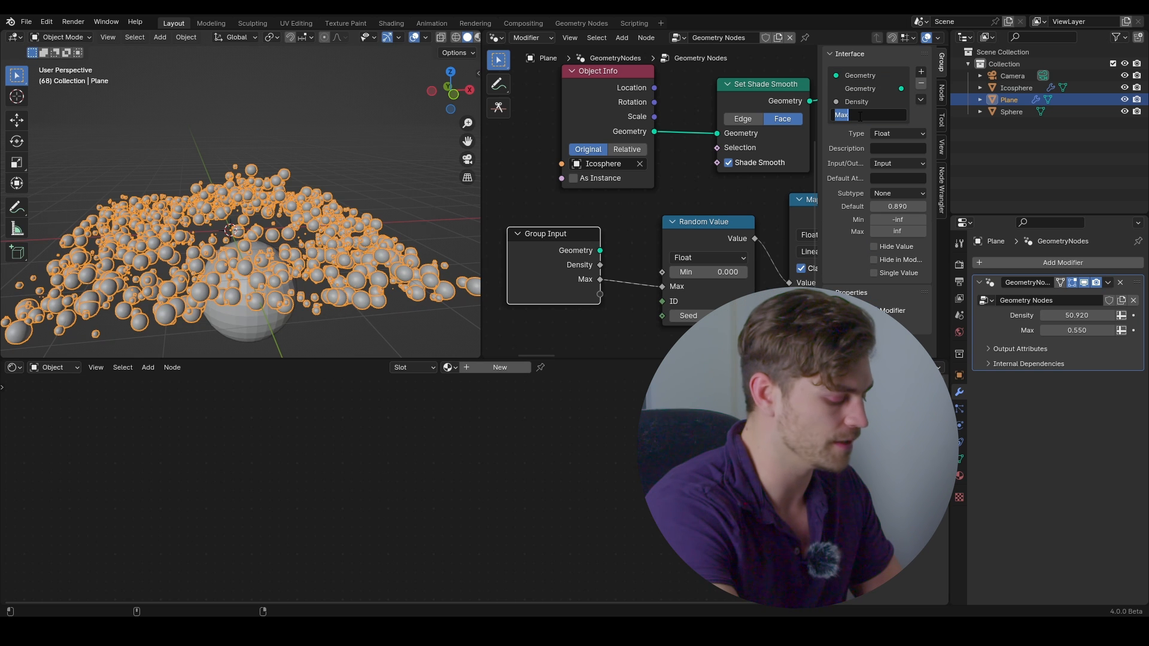
pyautogui.write('scale')
pyautogui.press('Return')
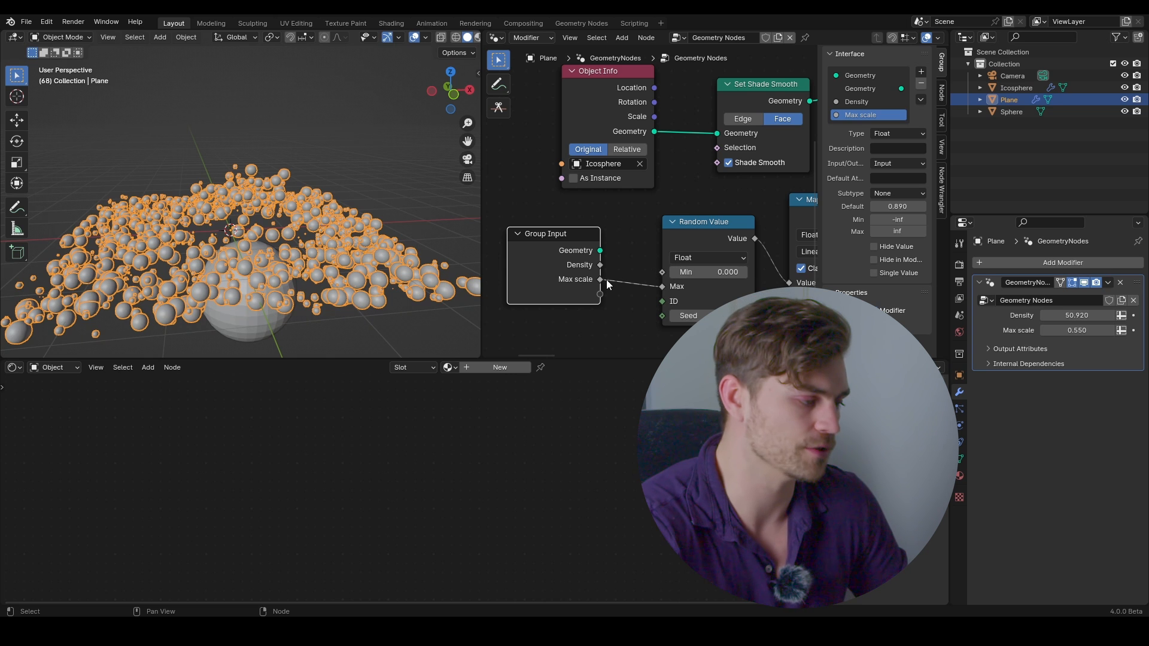
# Place another duplicate of the Group Input node below the Scene Time node
pyautogui.scroll(-5, 630, 261)
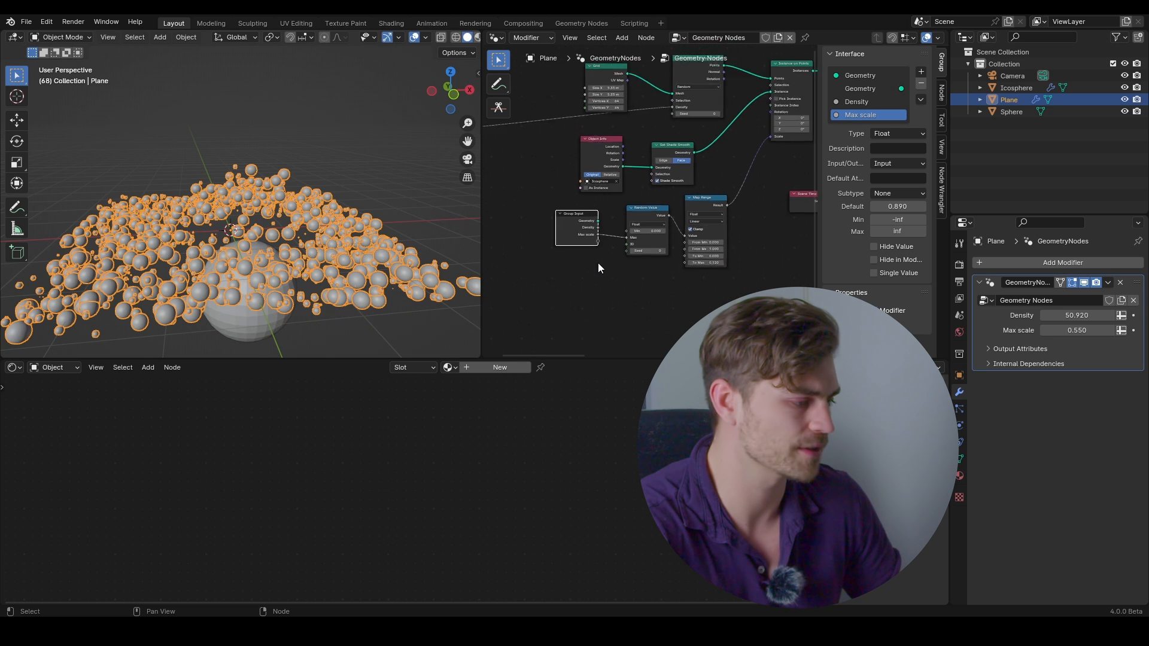
pyautogui.hotkey('shift', 'd')
pyautogui.click(783, 275)
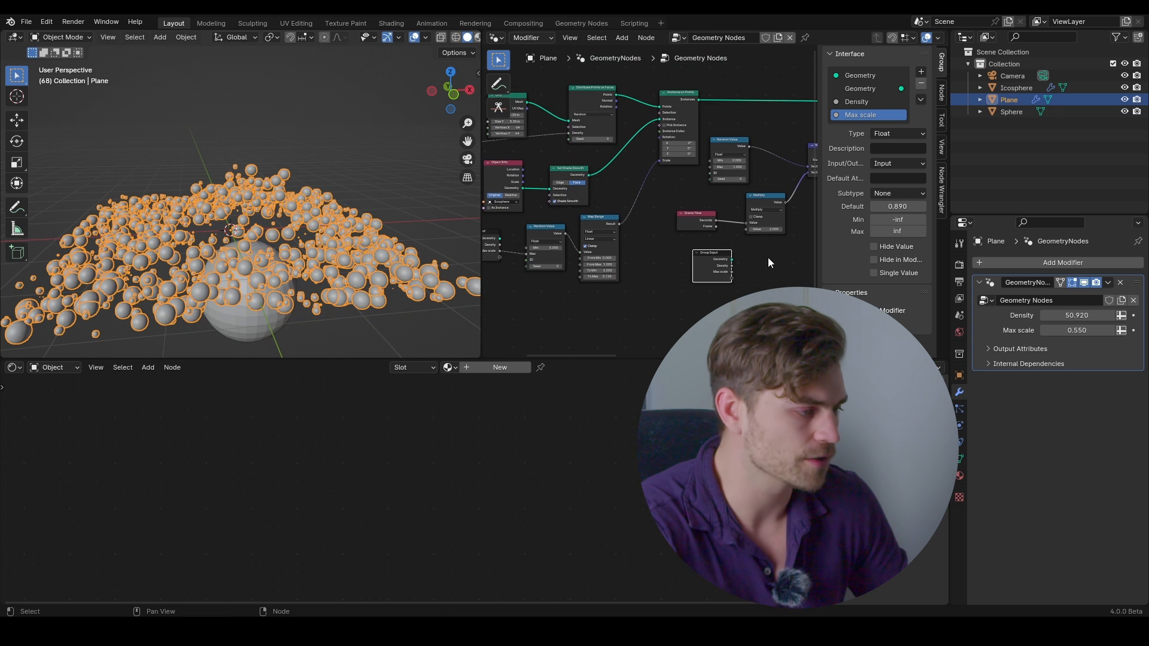
pyautogui.moveTo(768, 257); pyautogui.dragTo(662, 263, button='middle')
pyautogui.scroll(3, 638, 273)
pyautogui.scroll(3, 625, 268)
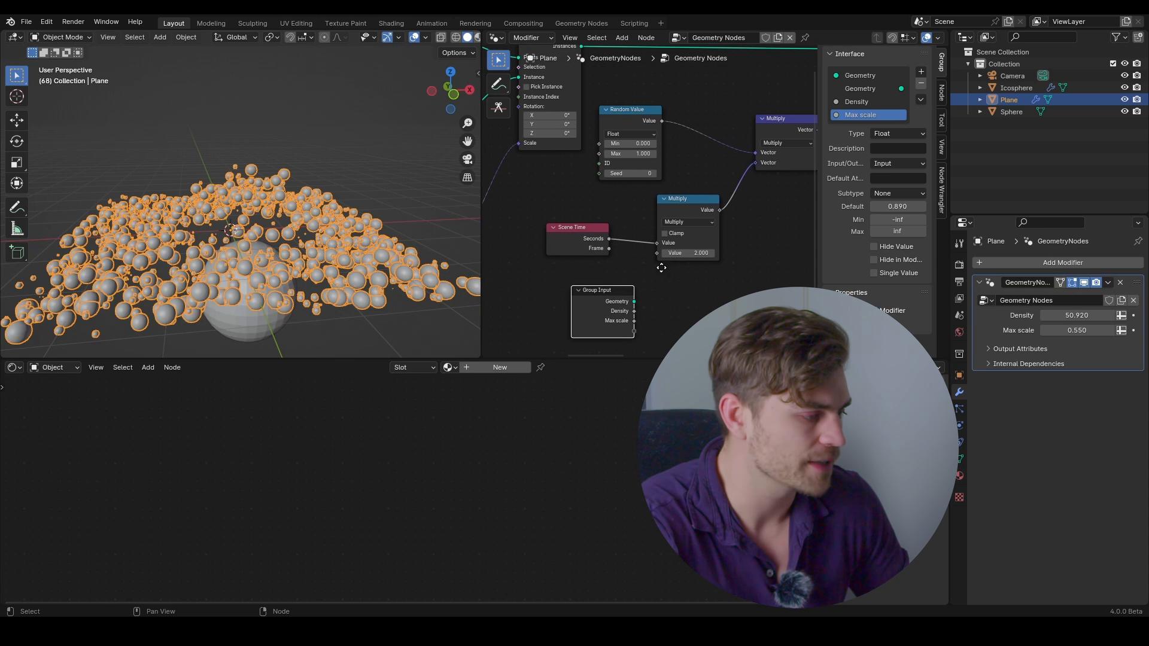
# Expose the second value of the Multiply node after Scene Time through the Group Input and name the input "Time Scale"
pyautogui.moveTo(606, 303); pyautogui.dragTo(657, 253)
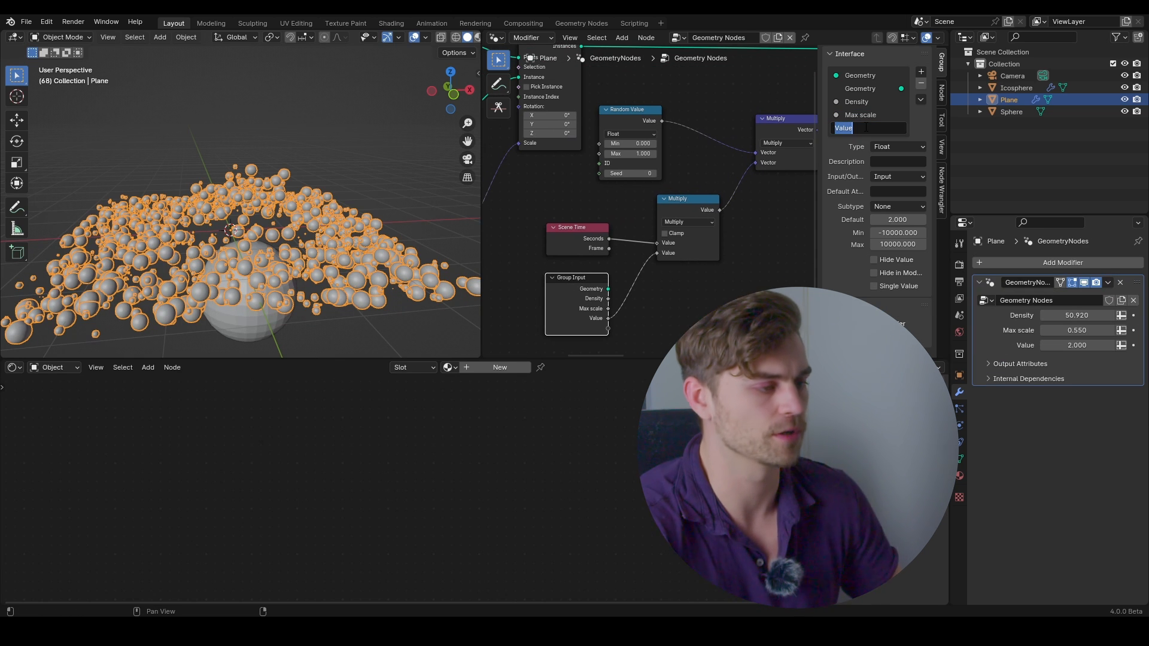
pyautogui.write('Time Sca')
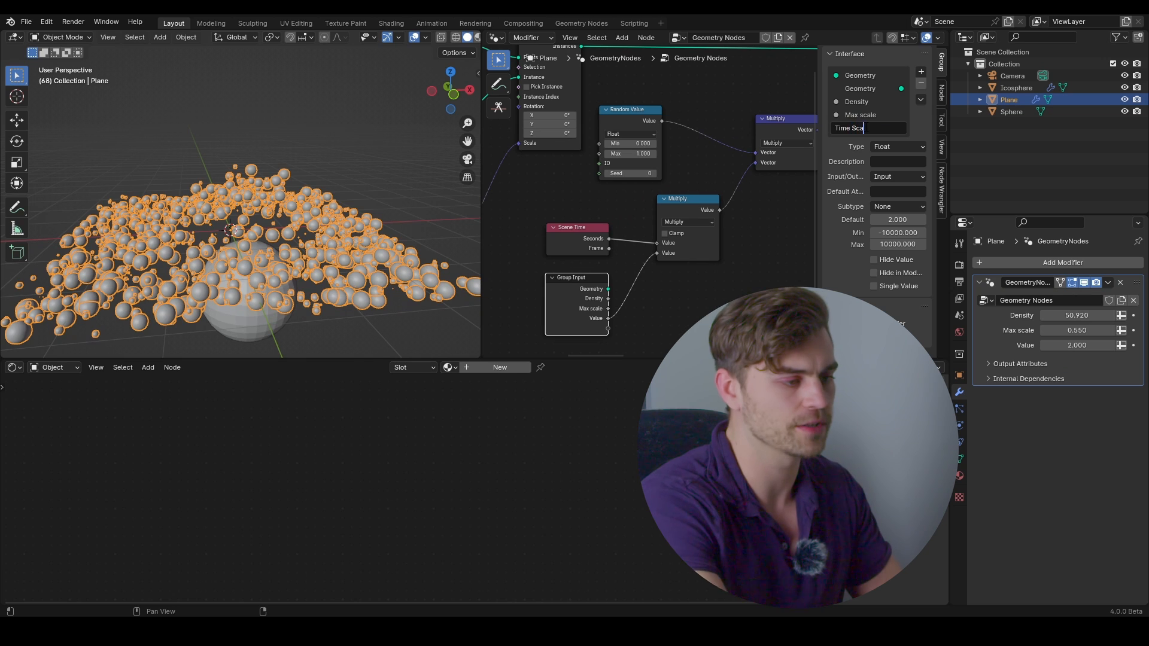
pyautogui.write('le')
pyautogui.press('Return')
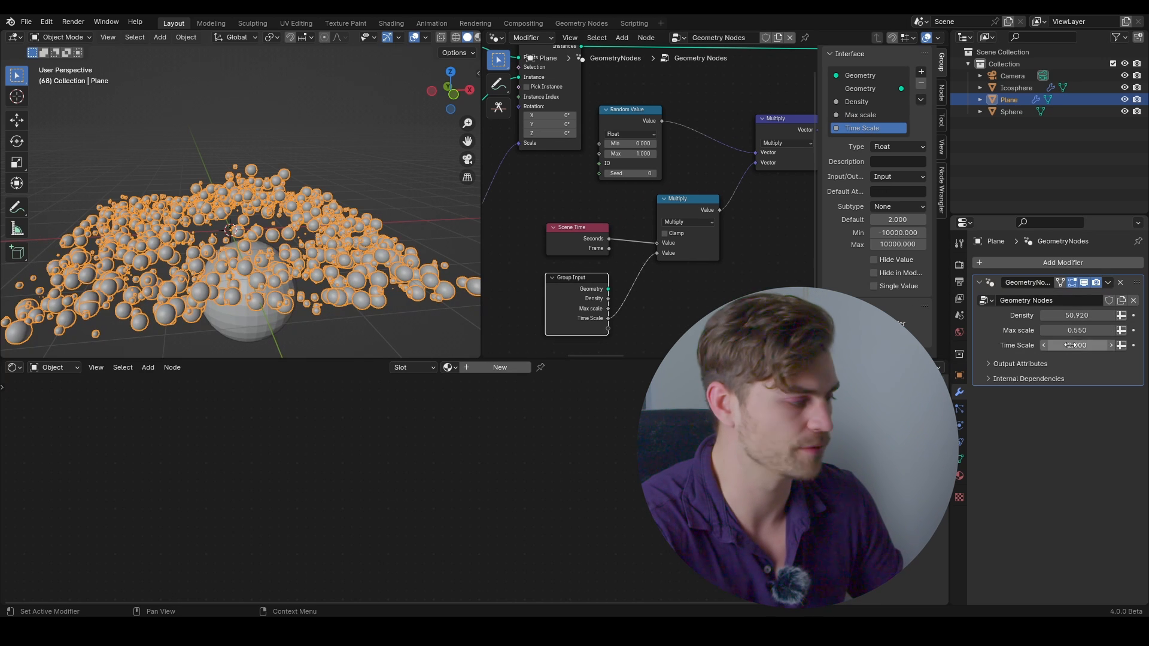
# Play the animation, try a Time Scale of 7.360 in the modifier, and set it back to 2
pyautogui.press('space')
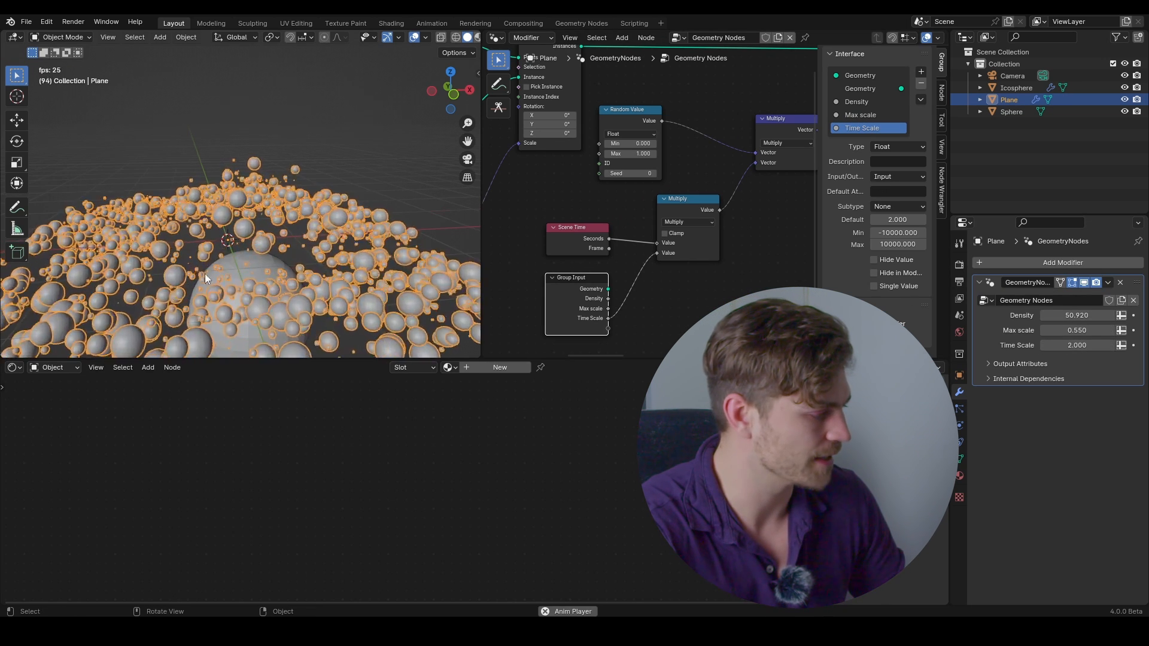
pyautogui.keyDown('shift'); pyautogui.moveTo(295, 274); pyautogui.dragTo(316, 243, button='middle'); pyautogui.keyUp('shift')
pyautogui.moveTo(1078, 347); pyautogui.dragTo(1106, 347)
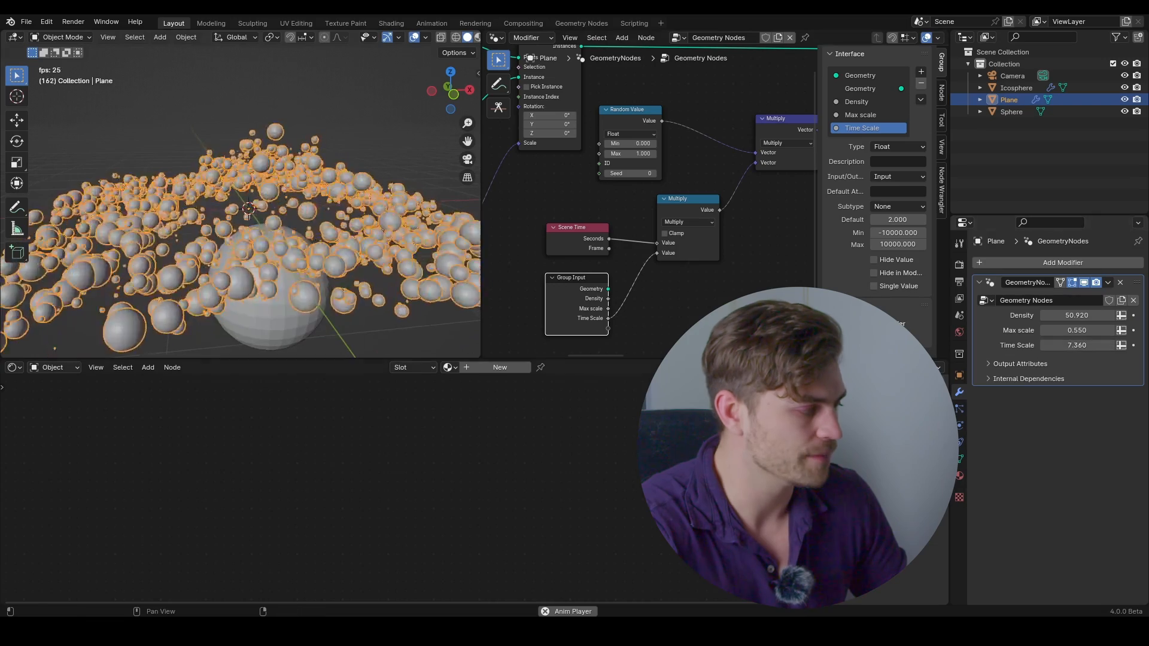
pyautogui.click(1077, 345)
pyautogui.write('2')
pyautogui.press('Return')
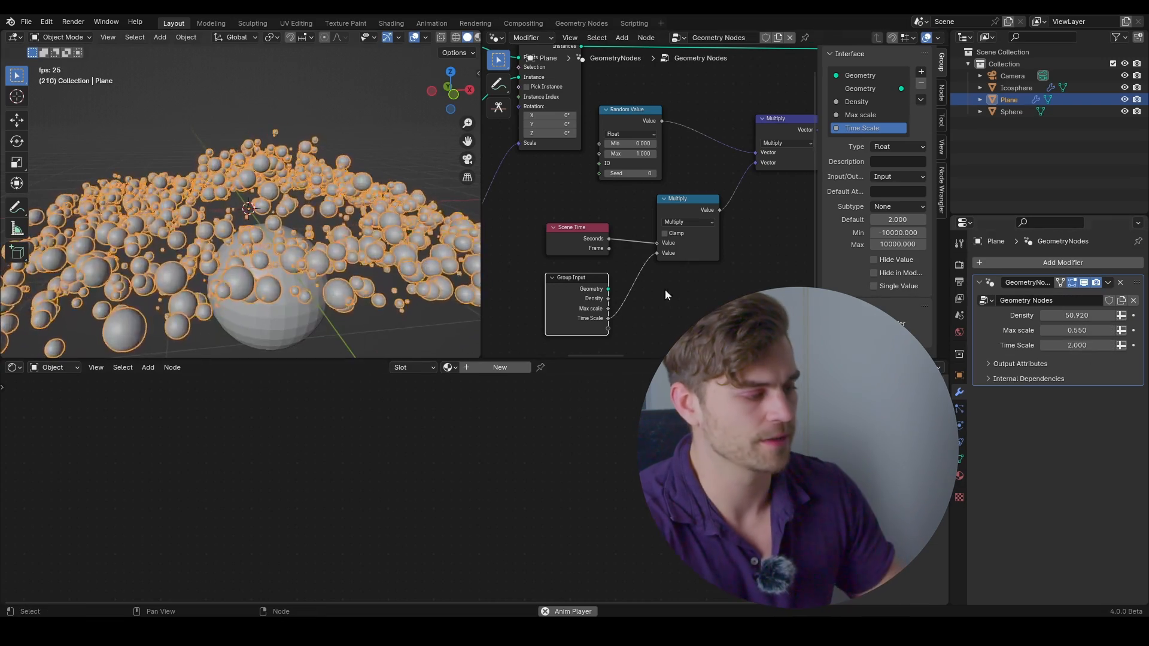
# Expose the Object field of the Icosphere's Object Info node as a modifier input through the Group Input
pyautogui.moveTo(666, 295); pyautogui.dragTo(526, 307, button='middle')
pyautogui.scroll(-2, 620, 271)
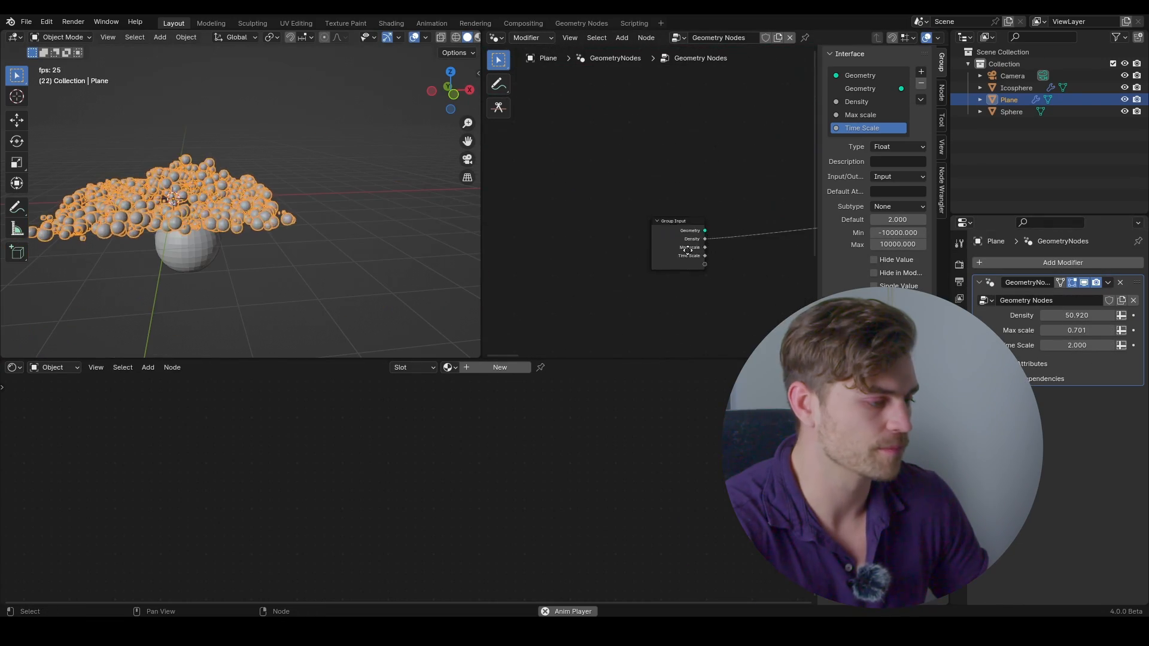
pyautogui.moveTo(688, 251); pyautogui.dragTo(543, 233, button='middle')
pyautogui.scroll(4, 563, 229)
pyautogui.moveTo(525, 230); pyautogui.dragTo(734, 298)
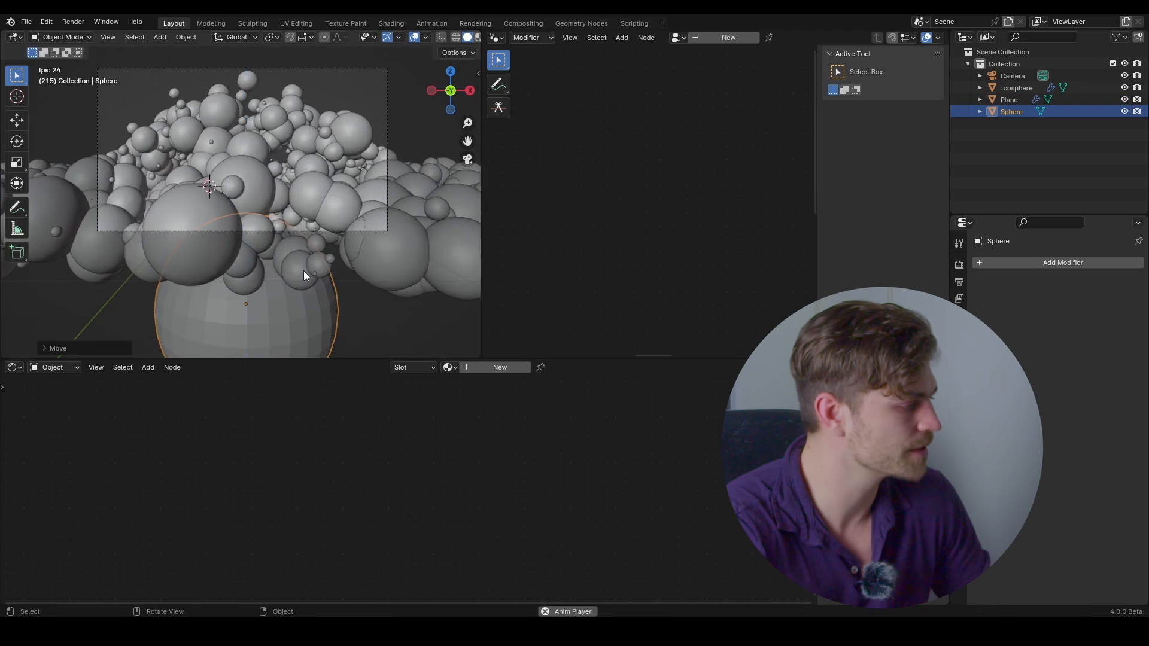
# Try shifting the UV sphere along X beneath the scattered spheres during playback, and reselect the plane
pyautogui.press('g')
pyautogui.press('x')
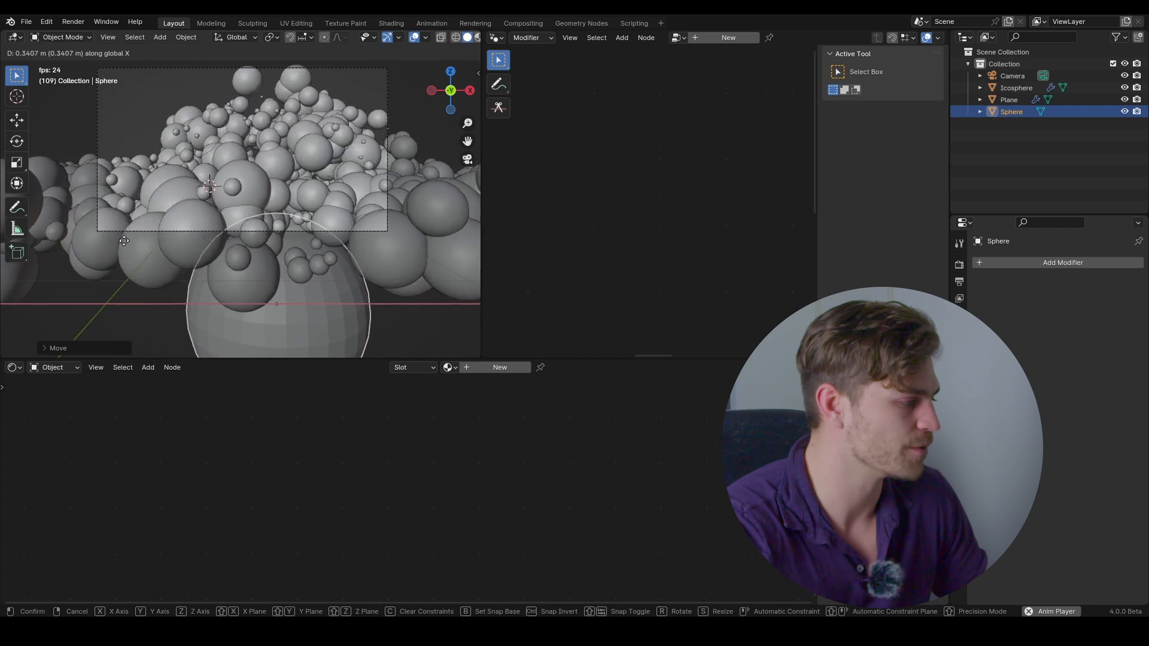
pyautogui.click(174, 226)
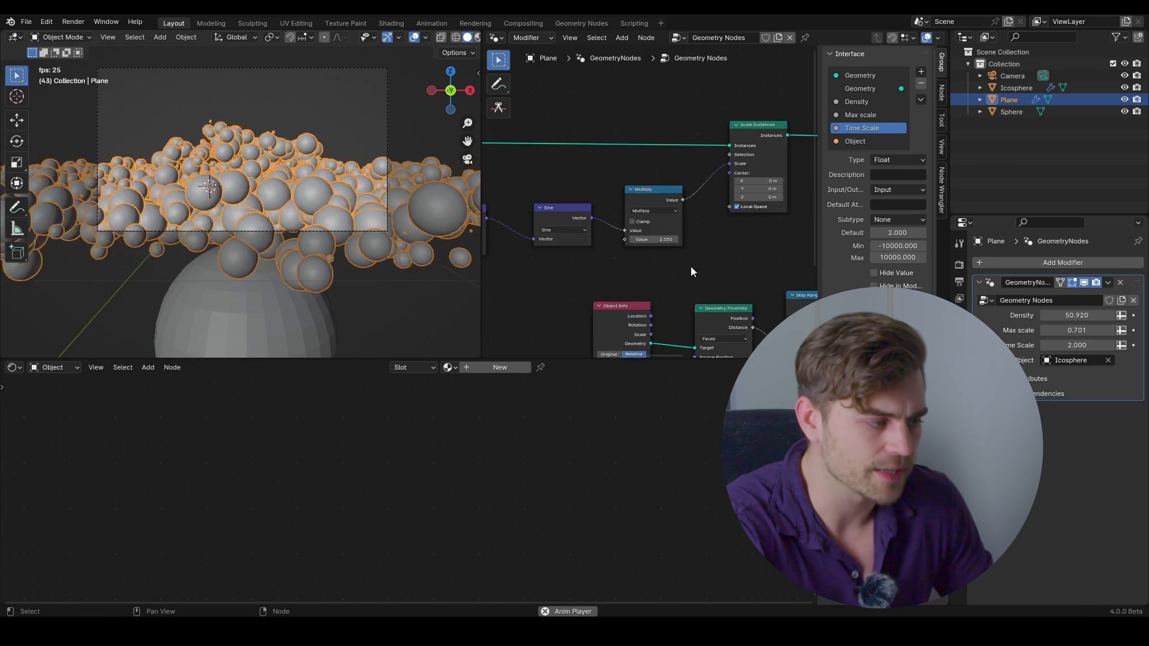
# Switch the Noise Texture that feeds the Subtract node from 3D to 4D
pyautogui.scroll(-4, 721, 281)
pyautogui.moveTo(733, 287); pyautogui.dragTo(580, 243, button='middle')
pyautogui.scroll(-3, 656, 247)
pyautogui.moveTo(668, 251); pyautogui.dragTo(513, 249, button='middle')
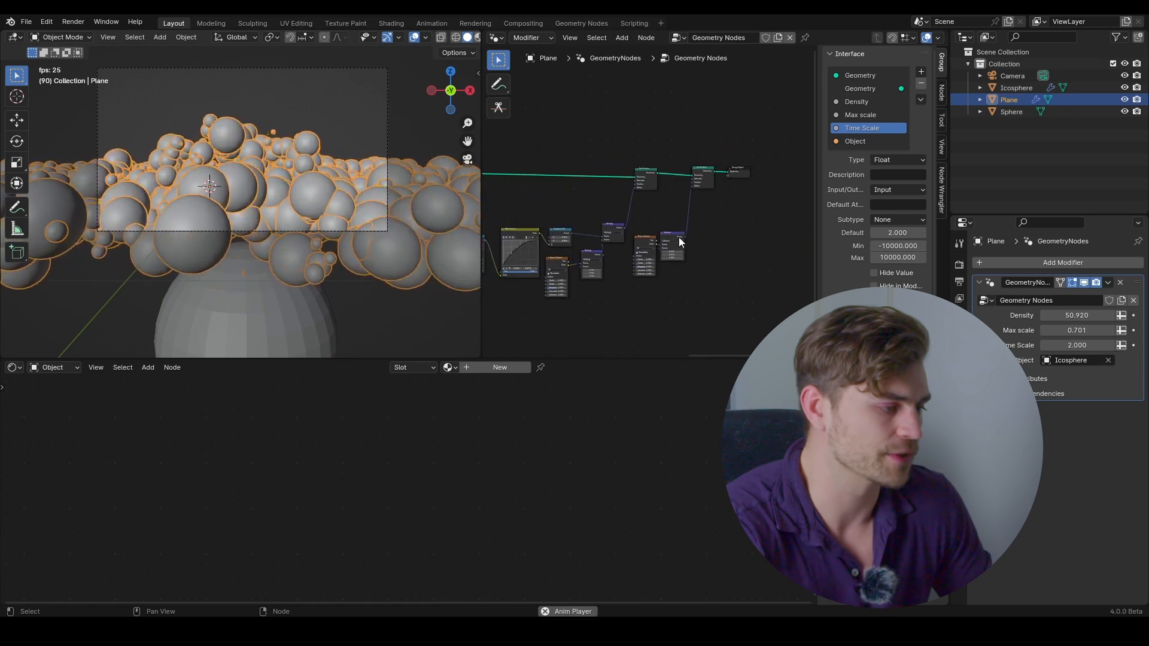
pyautogui.scroll(5, 677, 238)
pyautogui.moveTo(632, 227); pyautogui.dragTo(698, 227, button='middle')
pyautogui.scroll(3, 645, 271)
pyautogui.moveTo(644, 271); pyautogui.dragTo(659, 252, button='middle')
pyautogui.scroll(3, 658, 257)
pyautogui.scroll(-2, 695, 248)
pyautogui.click(704, 240)
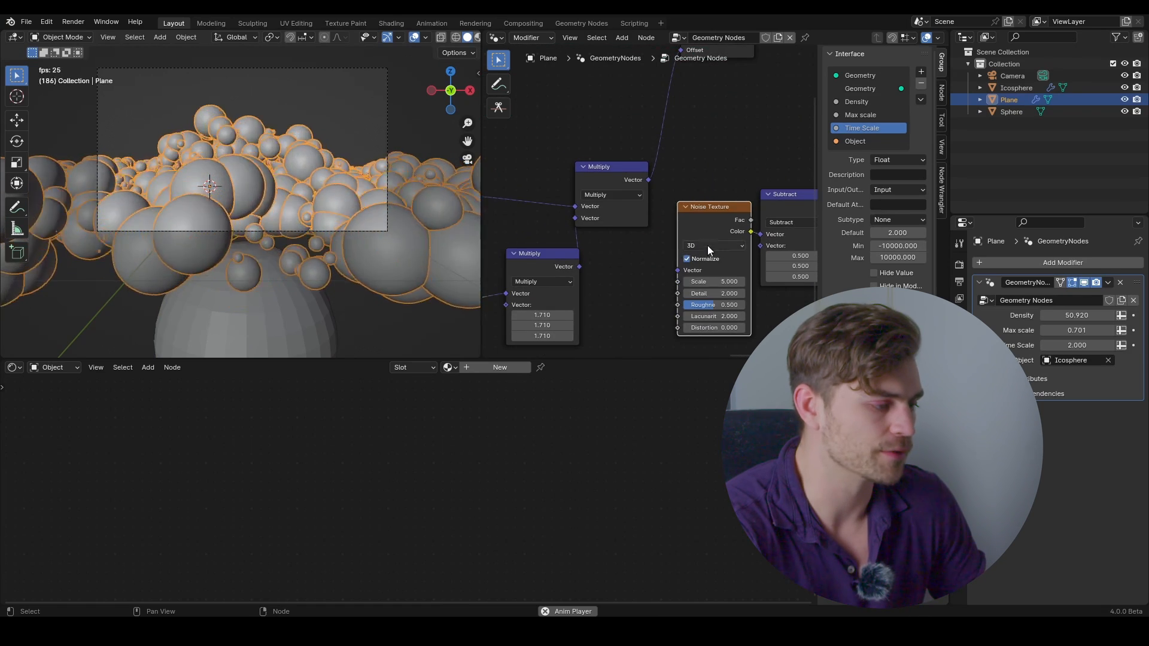
pyautogui.click(708, 246)
pyautogui.click(710, 303)
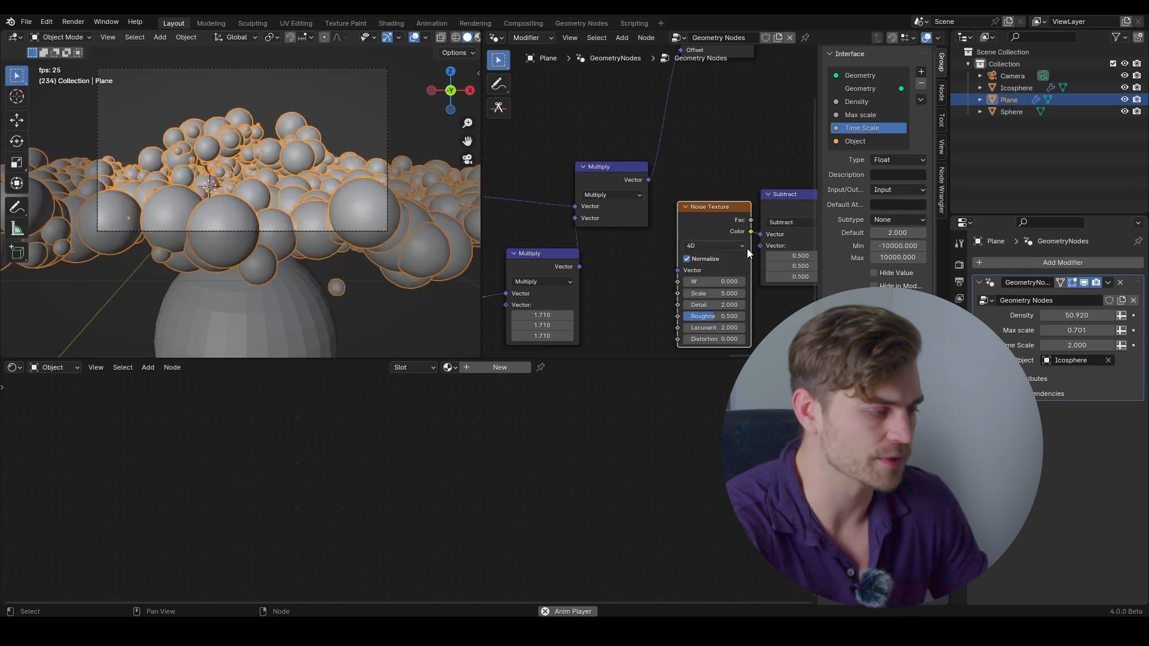
# Add a Scene Time node and connect its Seconds output to the W input of the 4D Noise Texture
pyautogui.scroll(2, 742, 258)
pyautogui.moveTo(732, 264); pyautogui.dragTo(654, 214, button='middle')
pyautogui.keyDown('shift'); pyautogui.moveTo(663, 246); pyautogui.dragTo(765, 246); pyautogui.keyUp('shift')
pyautogui.rightClick(663, 246)
pyautogui.moveTo(582, 284); pyautogui.dragTo(692, 236, button='middle')
pyautogui.hotkey('shift', 'a')
pyautogui.write('sce')
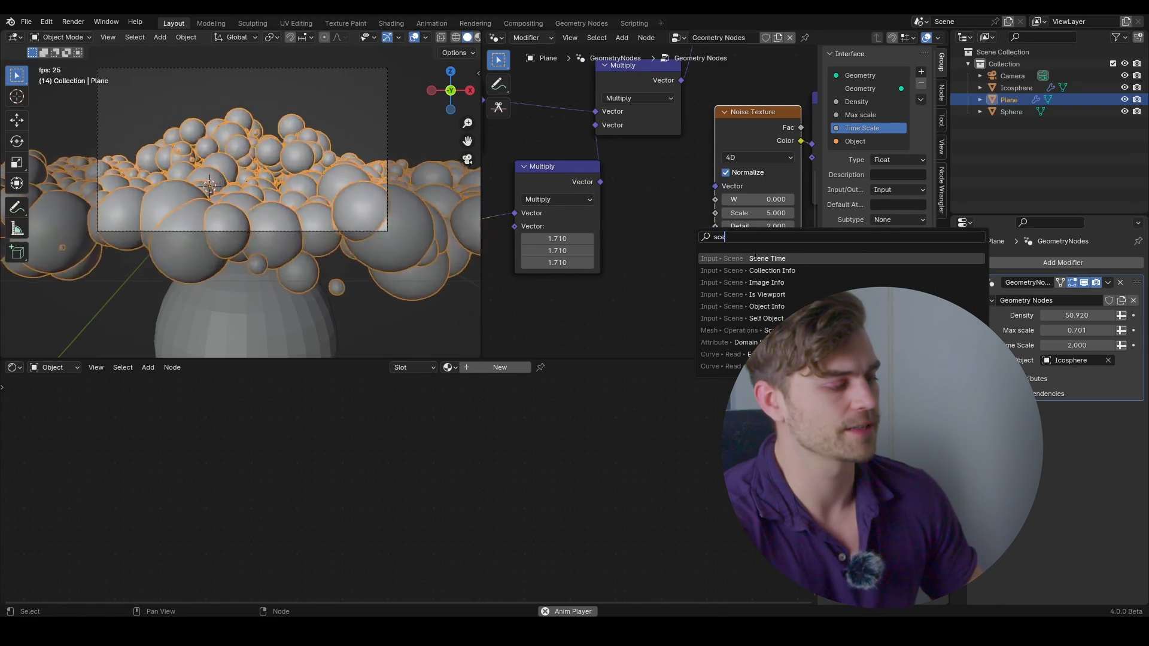
pyautogui.press('Return')
pyautogui.click(599, 302)
pyautogui.moveTo(630, 310); pyautogui.dragTo(716, 202)
pyautogui.moveTo(630, 310); pyautogui.dragTo(715, 200)
pyautogui.moveTo(613, 312); pyautogui.dragTo(575, 317)
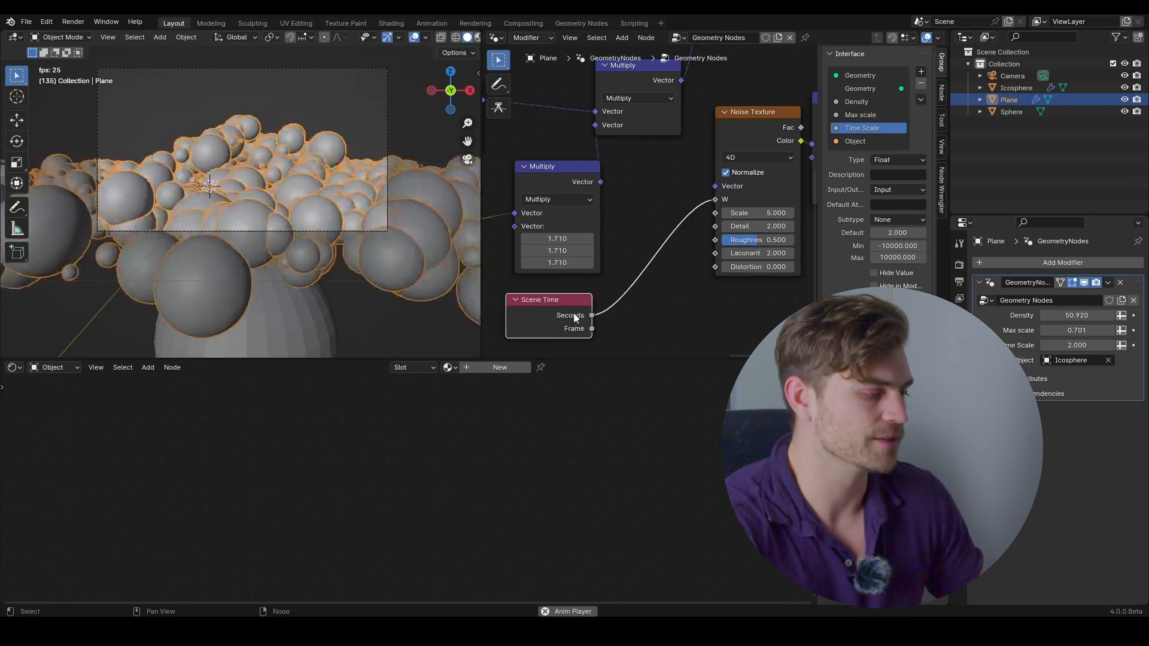
# Insert a Math node set to Multiply between Scene Time's Seconds output and the Noise Texture's W input
pyautogui.hotkey('shift', 'a')
pyautogui.write('mat')
pyautogui.press('Return')
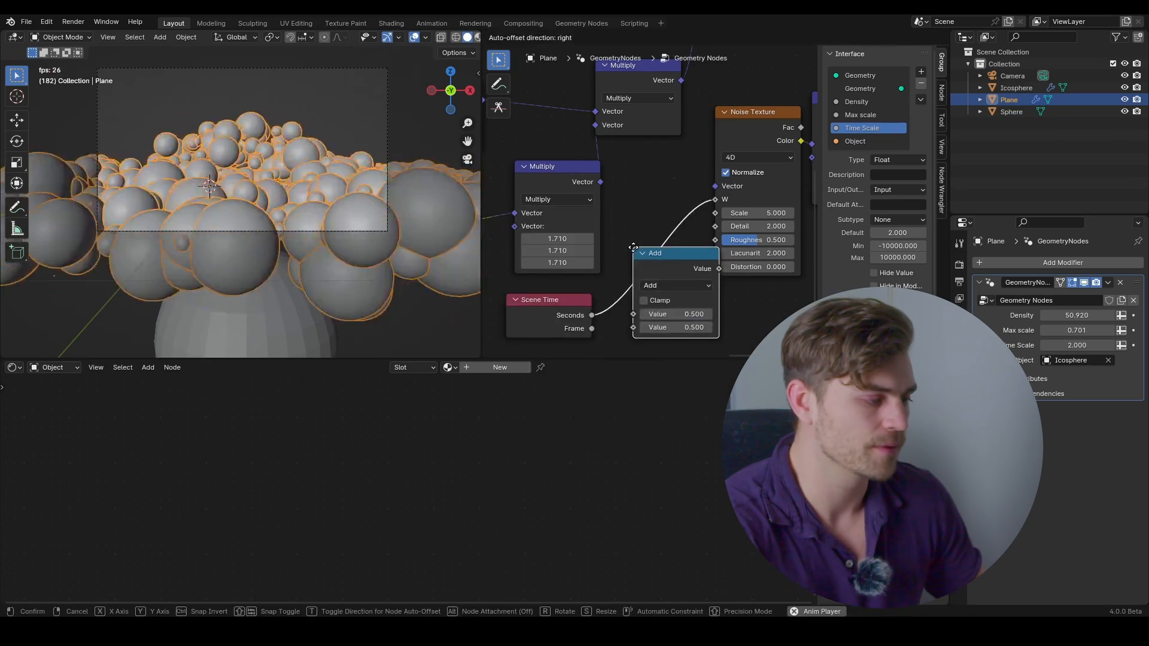
pyautogui.click(640, 247)
pyautogui.click(673, 285)
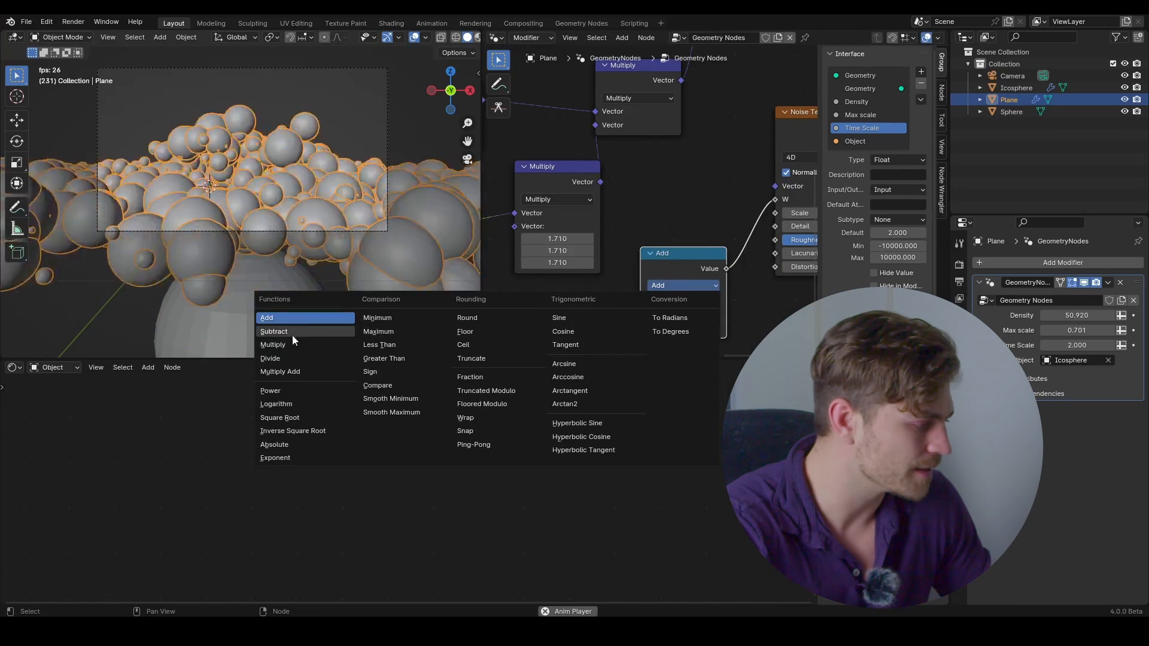
pyautogui.click(278, 345)
# Try 0.1 as the multiplier for the scene time driving the noise, and reduce it to 0.05
pyautogui.click(688, 327)
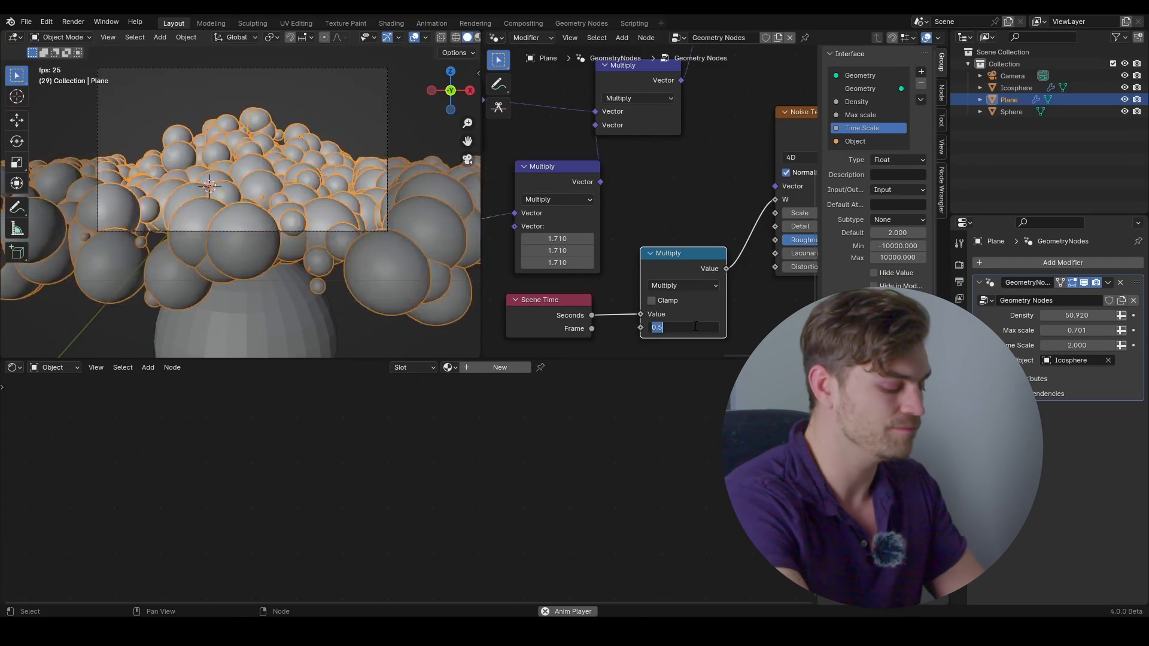
pyautogui.write('0.1')
pyautogui.press('Return')
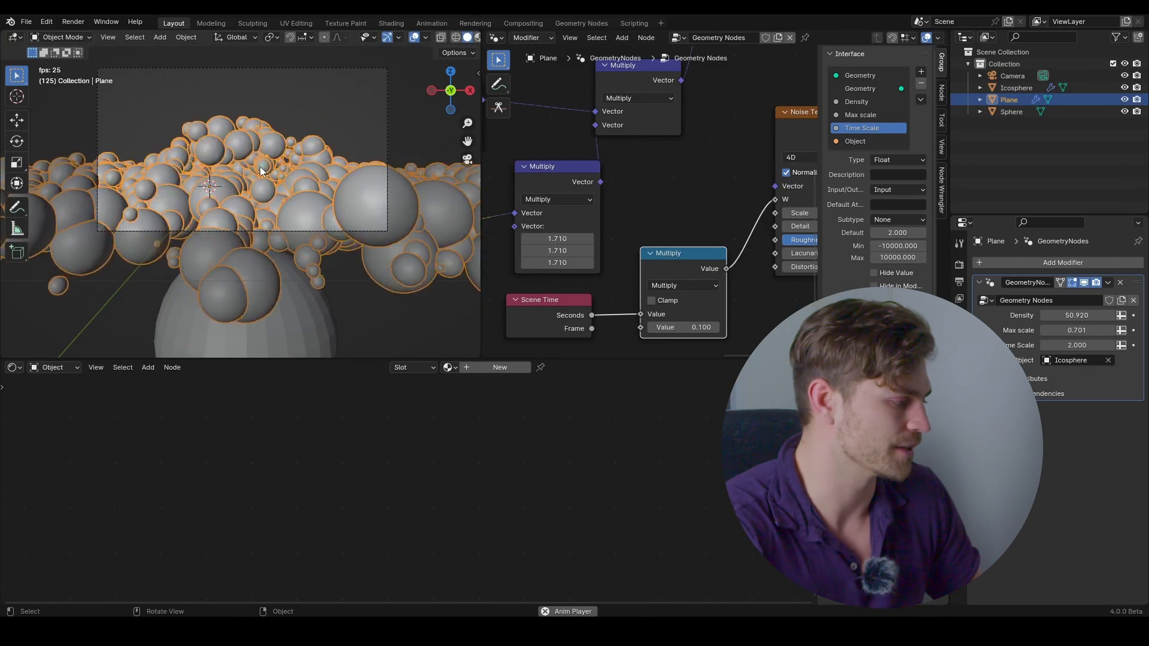
pyautogui.click(700, 328)
pyautogui.write('0.05')
pyautogui.press('Return')
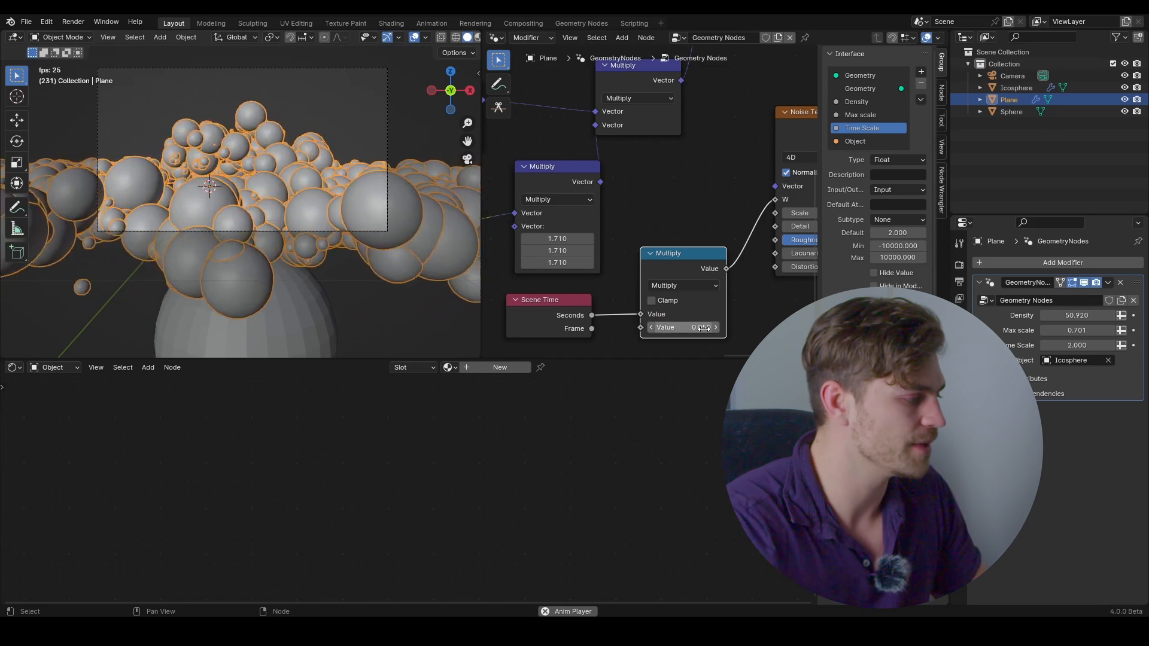
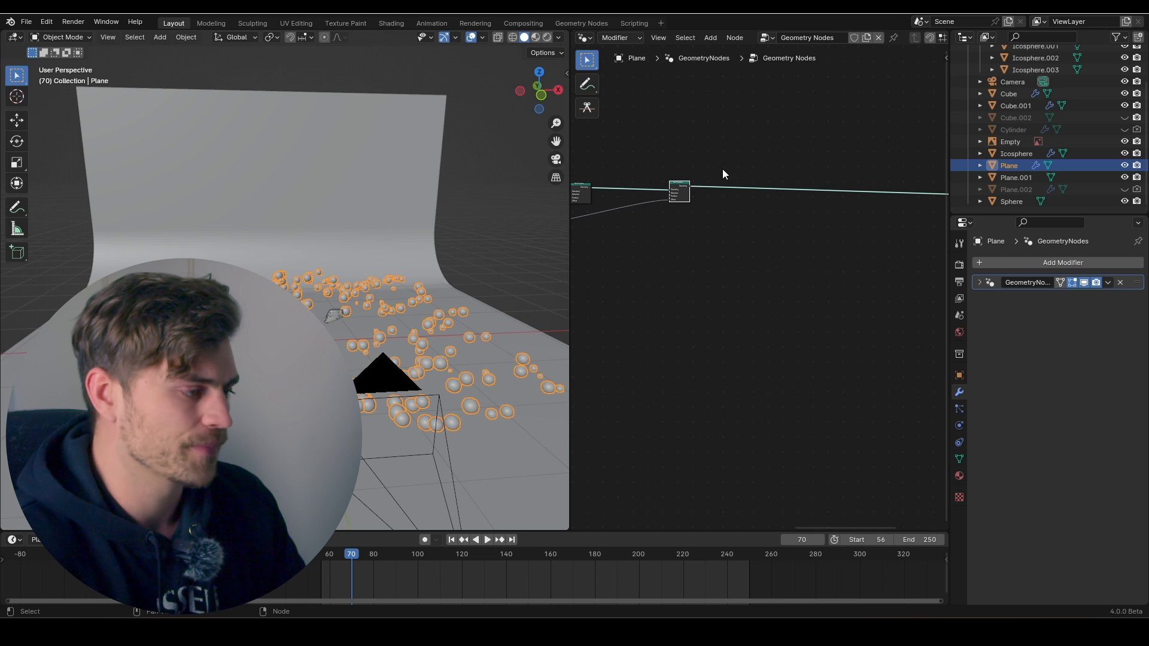
# Move the Group Output node closer to the Set Position node at the end of the plane's node tree
pyautogui.moveTo(722, 212); pyautogui.dragTo(697, 277, button='middle')
pyautogui.scroll(-5, 724, 254)
pyautogui.scroll(3, 729, 283)
pyautogui.scroll(-3, 759, 279)
pyautogui.moveTo(826, 272); pyautogui.dragTo(776, 277, button='middle')
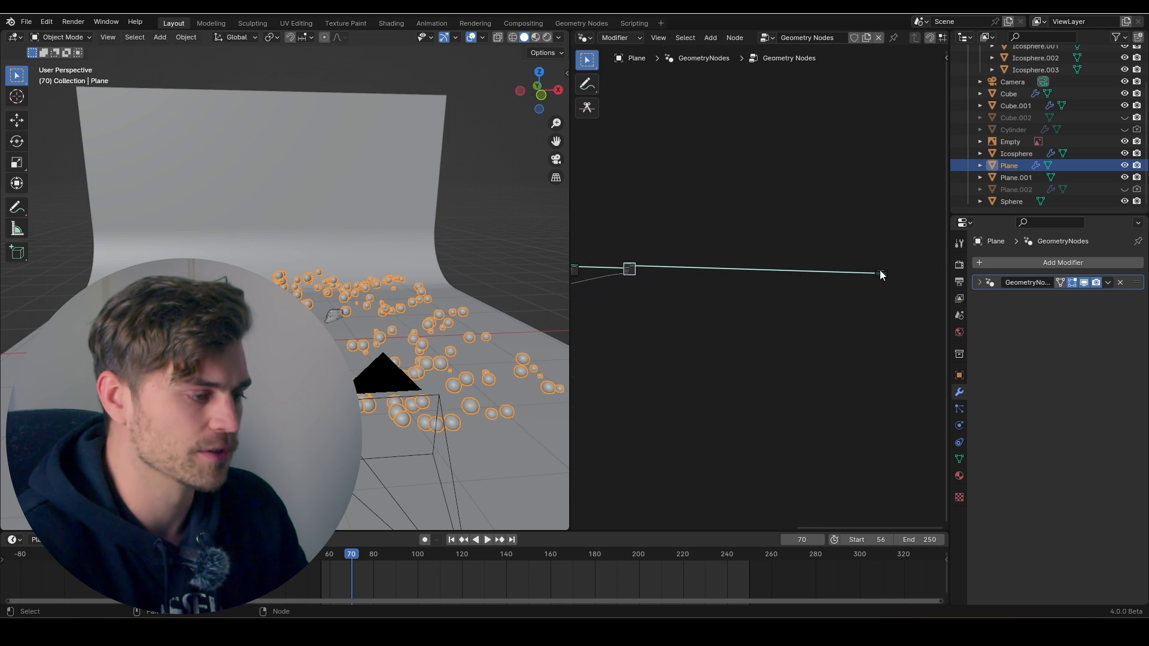
pyautogui.moveTo(837, 263); pyautogui.dragTo(836, 263)
pyautogui.moveTo(881, 273); pyautogui.dragTo(768, 269)
pyautogui.scroll(4, 751, 279)
pyautogui.moveTo(703, 276); pyautogui.dragTo(786, 277, button='middle')
pyautogui.scroll(3, 786, 277)
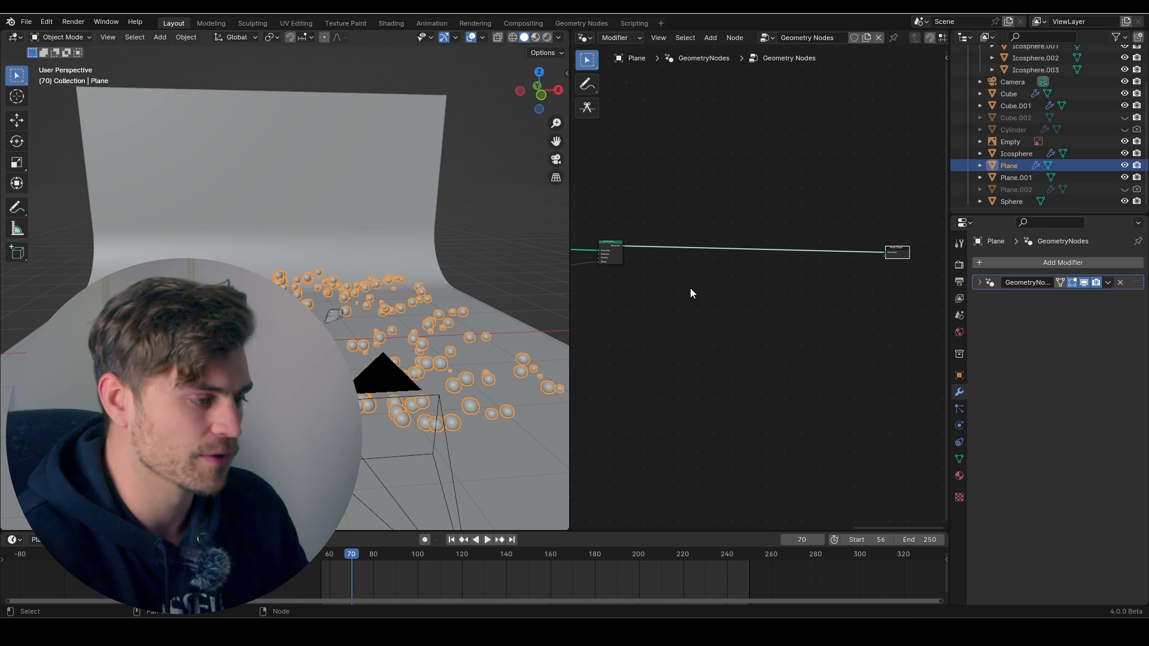
pyautogui.moveTo(716, 261); pyautogui.dragTo(758, 259, button='middle')
pyautogui.scroll(5, 663, 248)
pyautogui.moveTo(575, 195); pyautogui.dragTo(613, 213, button='middle')
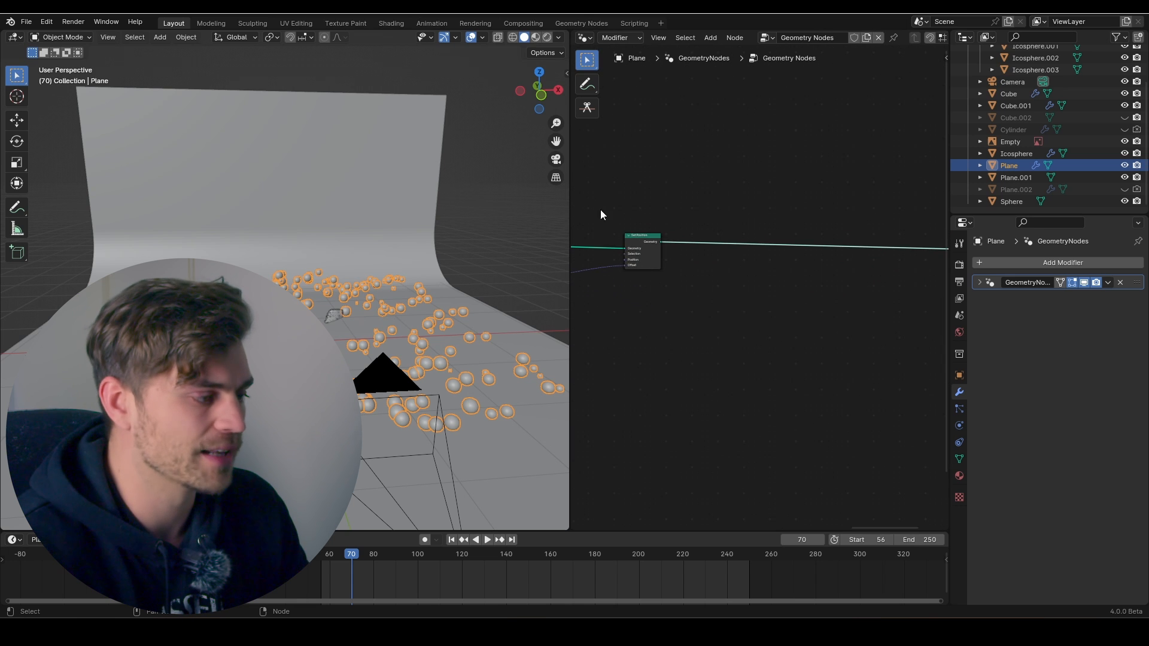
# Insert a Set Position node on the geometry link after the last existing Set Position node
pyautogui.scroll(-2, 692, 295)
pyautogui.hotkey('shift', 'a')
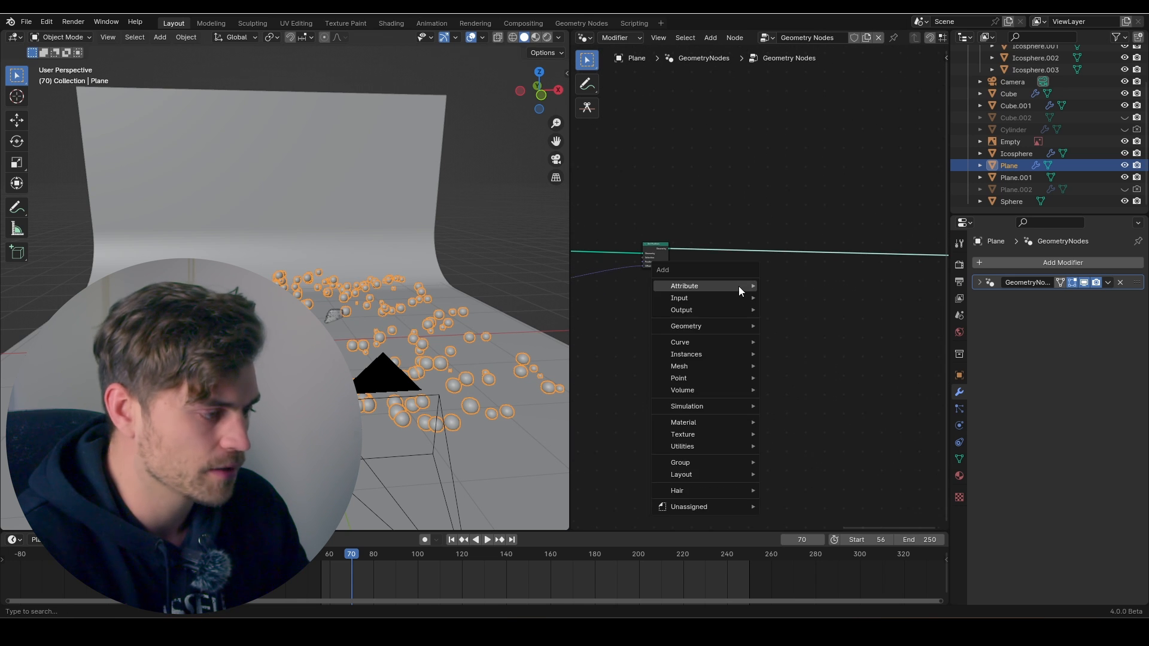
pyautogui.write('set o')
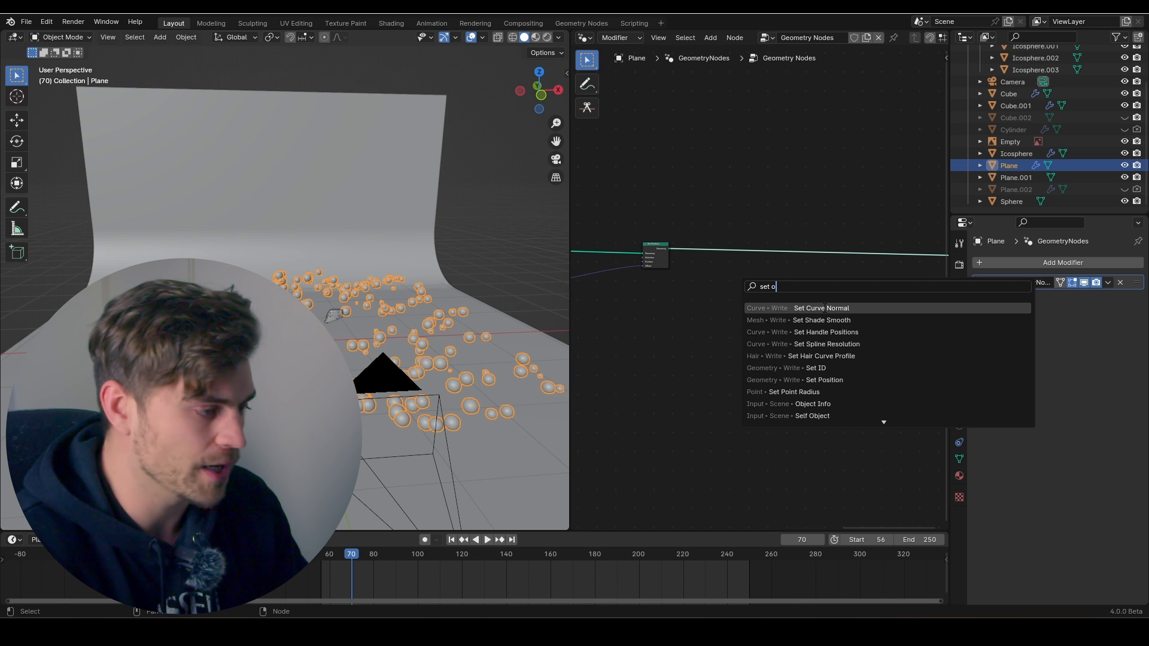
pyautogui.press('BackSpace')
pyautogui.write('pos')
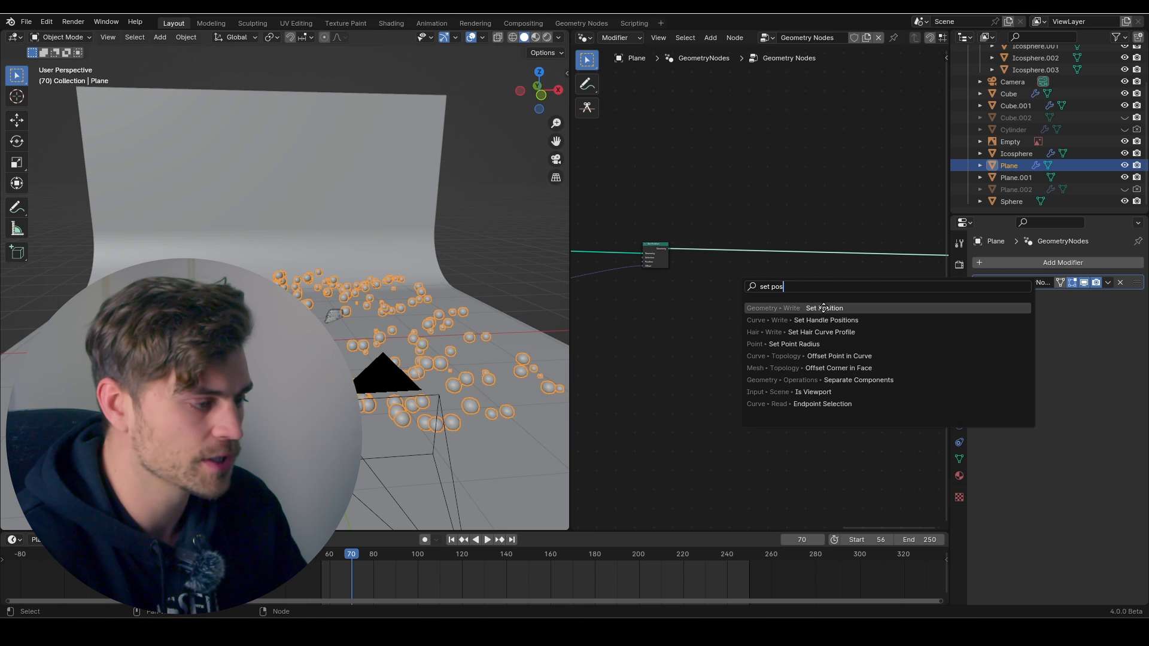
pyautogui.click(823, 308)
pyautogui.click(824, 256)
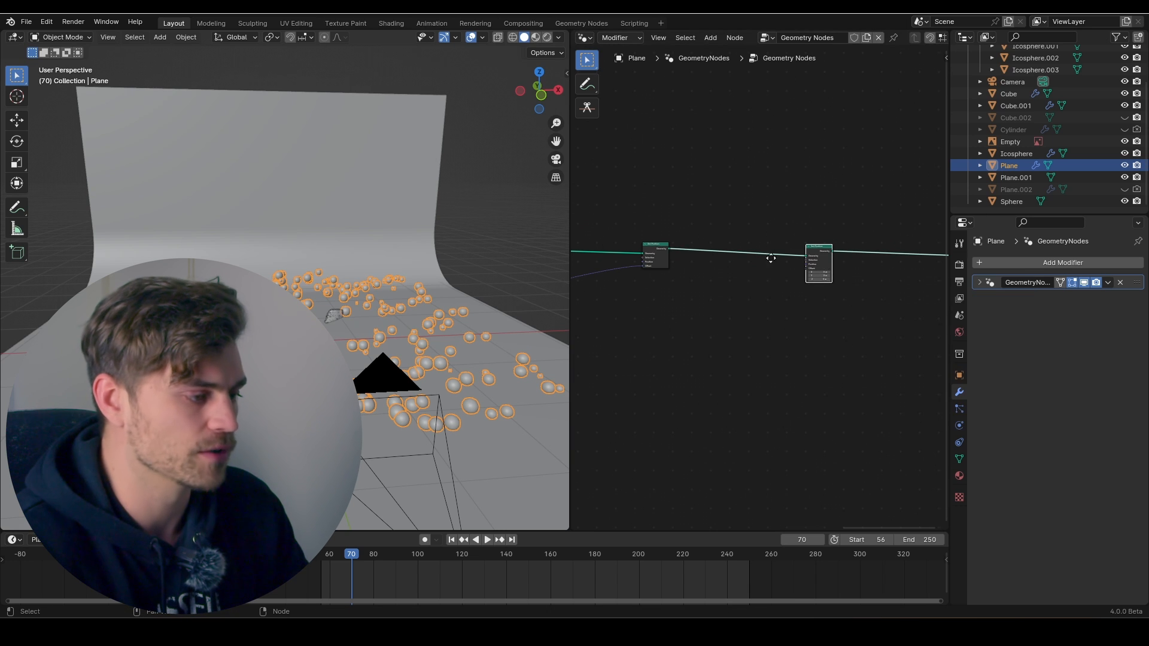
# Move the new Set Position node farther along the geometry link to leave more room before it
pyautogui.moveTo(771, 258); pyautogui.dragTo(784, 261, button='middle')
pyautogui.click(822, 250)
pyautogui.click(824, 251)
pyautogui.moveTo(843, 251); pyautogui.dragTo(929, 248)
pyautogui.moveTo(934, 249); pyautogui.dragTo(760, 239, button='middle')
pyautogui.moveTo(810, 242); pyautogui.dragTo(858, 241)
pyautogui.moveTo(746, 242); pyautogui.dragTo(767, 244)
pyautogui.moveTo(750, 250); pyautogui.dragTo(860, 239, button='middle')
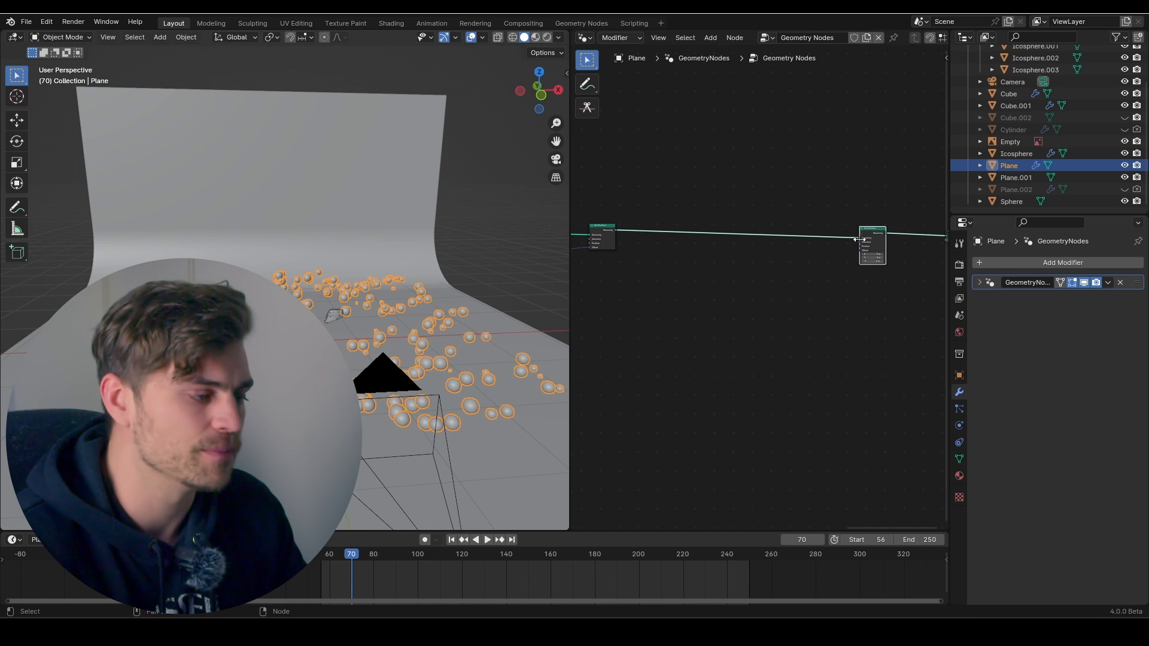
pyautogui.moveTo(871, 234); pyautogui.dragTo(867, 227)
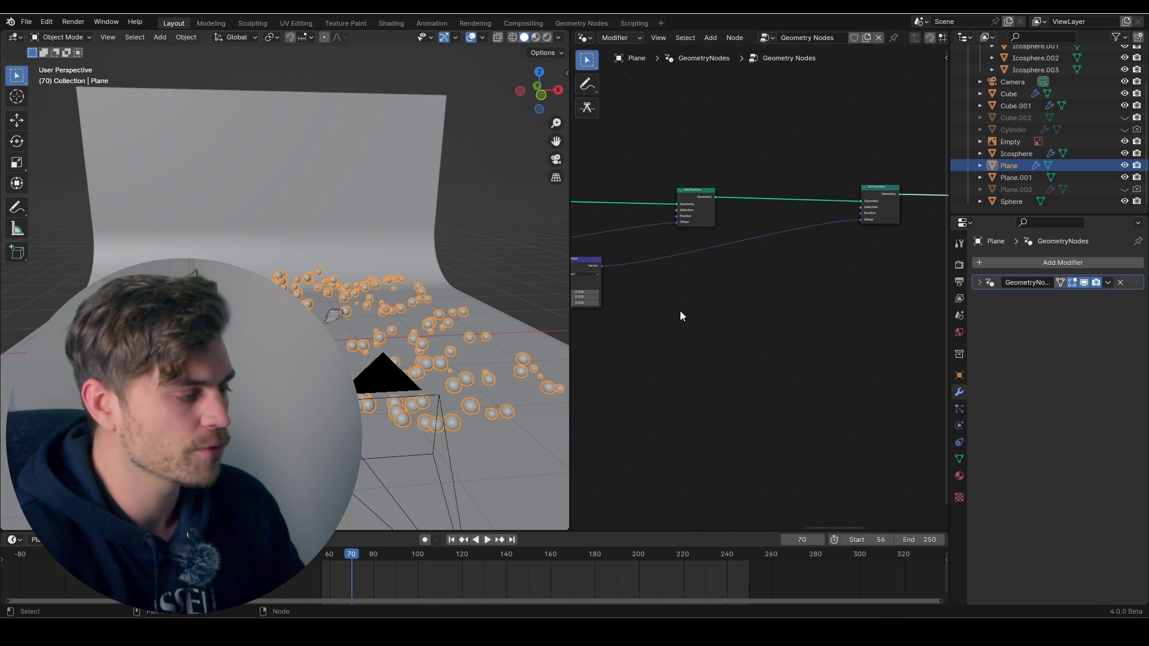
# Expand the Group Input node feeding the Noise Texture and the GeometryNodes modifier's settings to examine the exposed parameters
pyautogui.moveTo(577, 279); pyautogui.dragTo(805, 283, button='middle')
pyautogui.scroll(2, 759, 272)
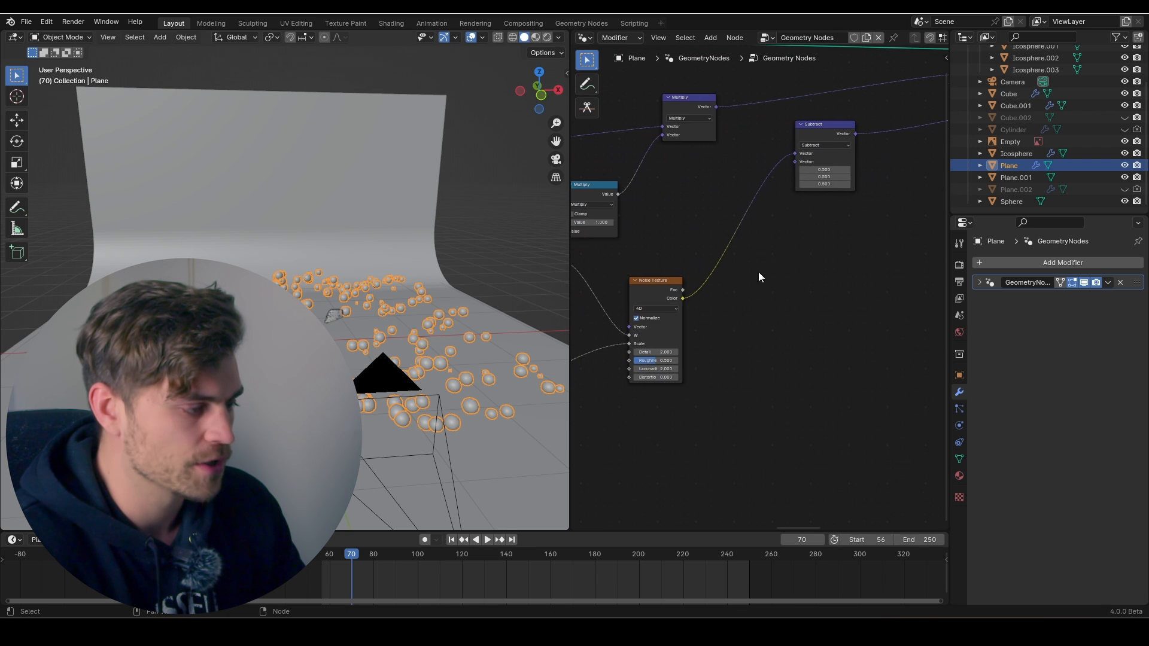
pyautogui.moveTo(681, 300); pyautogui.dragTo(690, 279, button='middle')
pyautogui.scroll(-3, 654, 348)
pyautogui.moveTo(651, 355); pyautogui.dragTo(796, 235, button='middle')
pyautogui.scroll(5, 742, 268)
pyautogui.scroll(1, 774, 273)
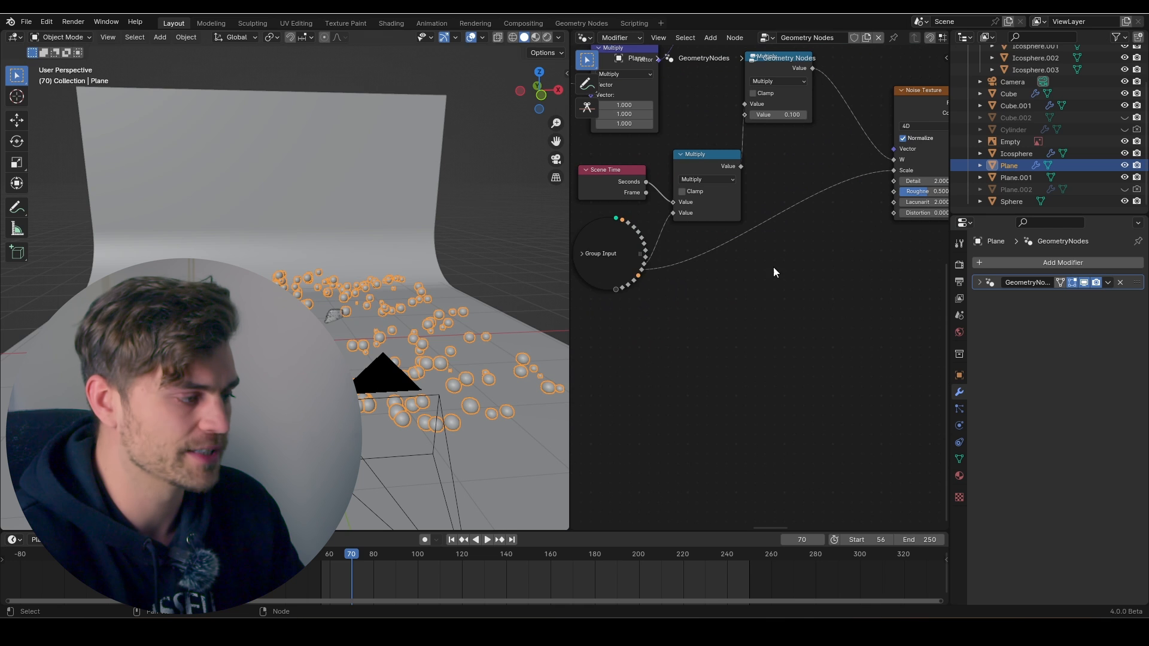
pyautogui.click(583, 254)
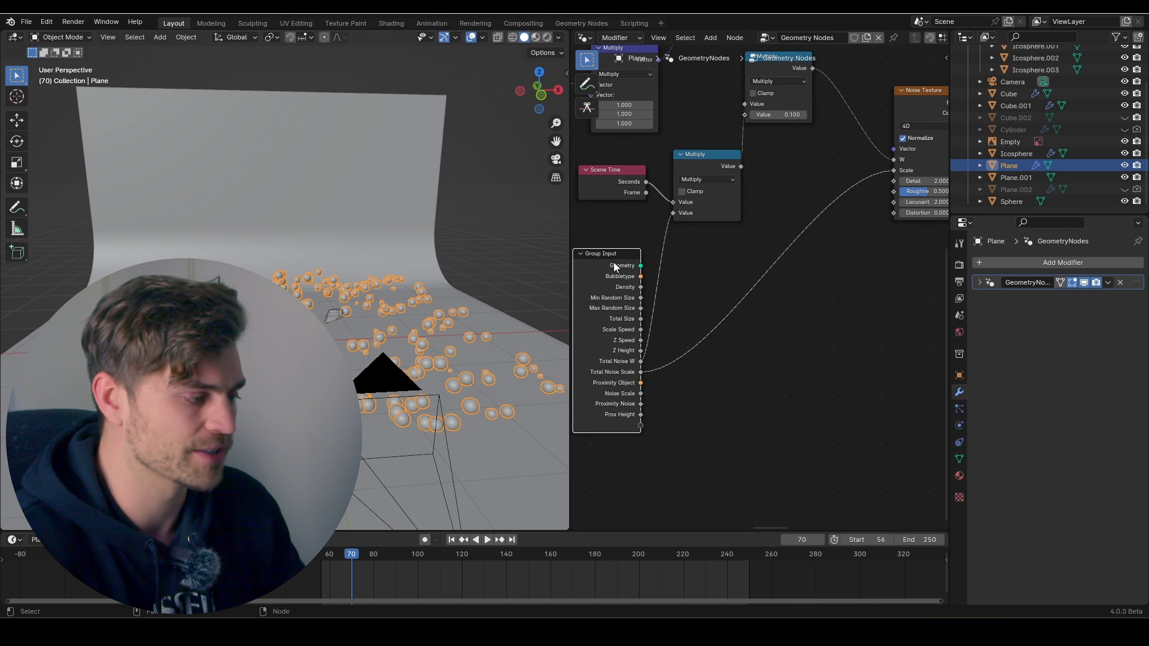
pyautogui.click(979, 282)
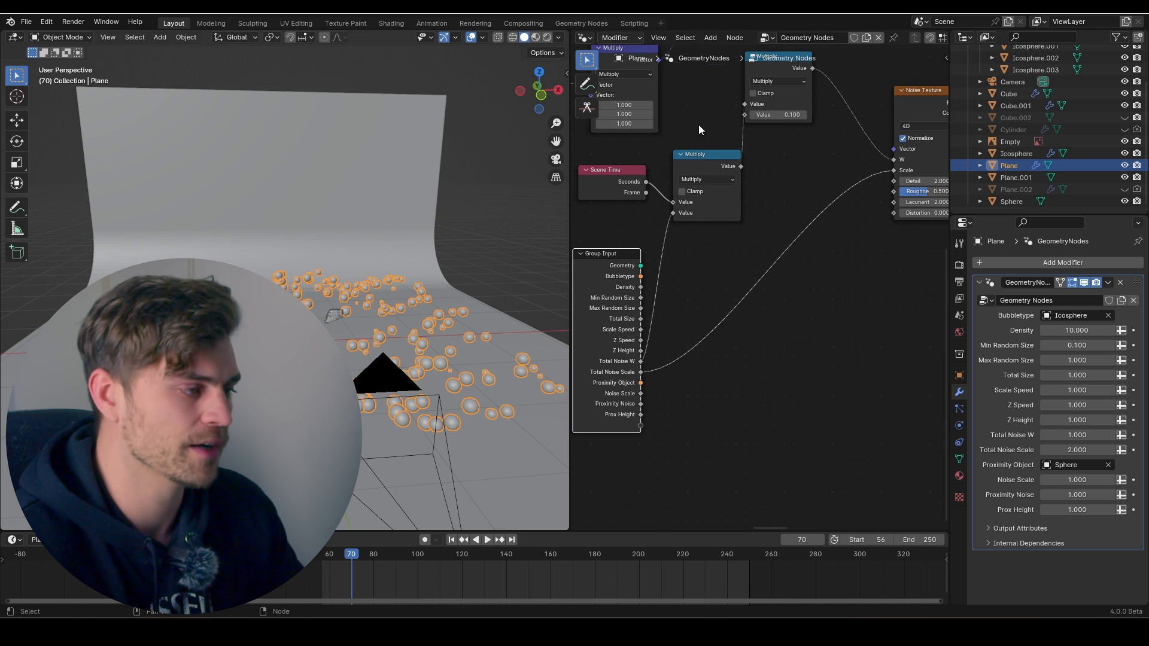
pyautogui.moveTo(699, 130); pyautogui.dragTo(716, 260, button='middle')
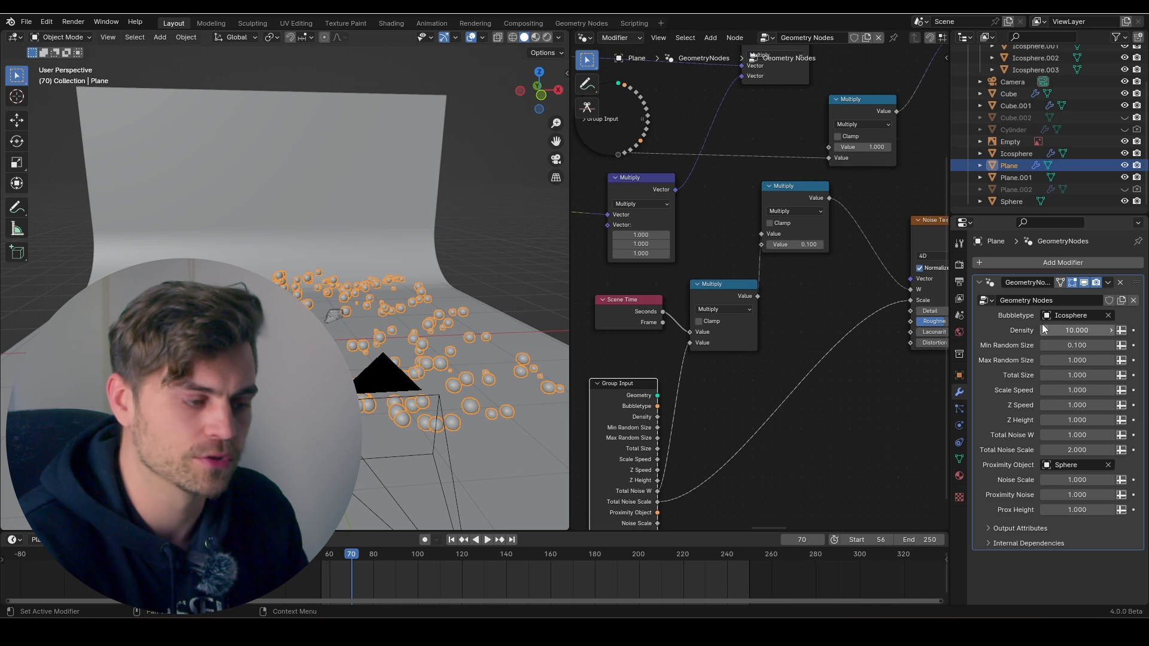
pyautogui.moveTo(841, 248); pyautogui.dragTo(709, 266, button='middle')
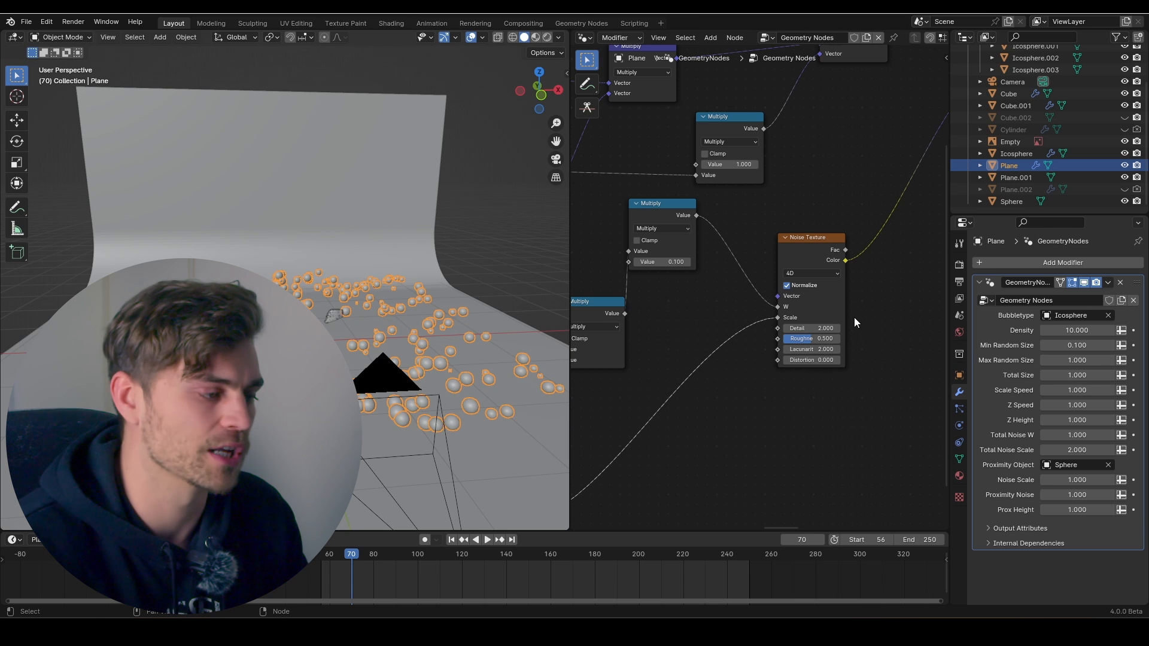
# Move the Subtract node closer to the Noise Texture node
pyautogui.scroll(-2, 853, 317)
pyautogui.click(857, 222)
pyautogui.moveTo(857, 230); pyautogui.dragTo(758, 231, button='middle')
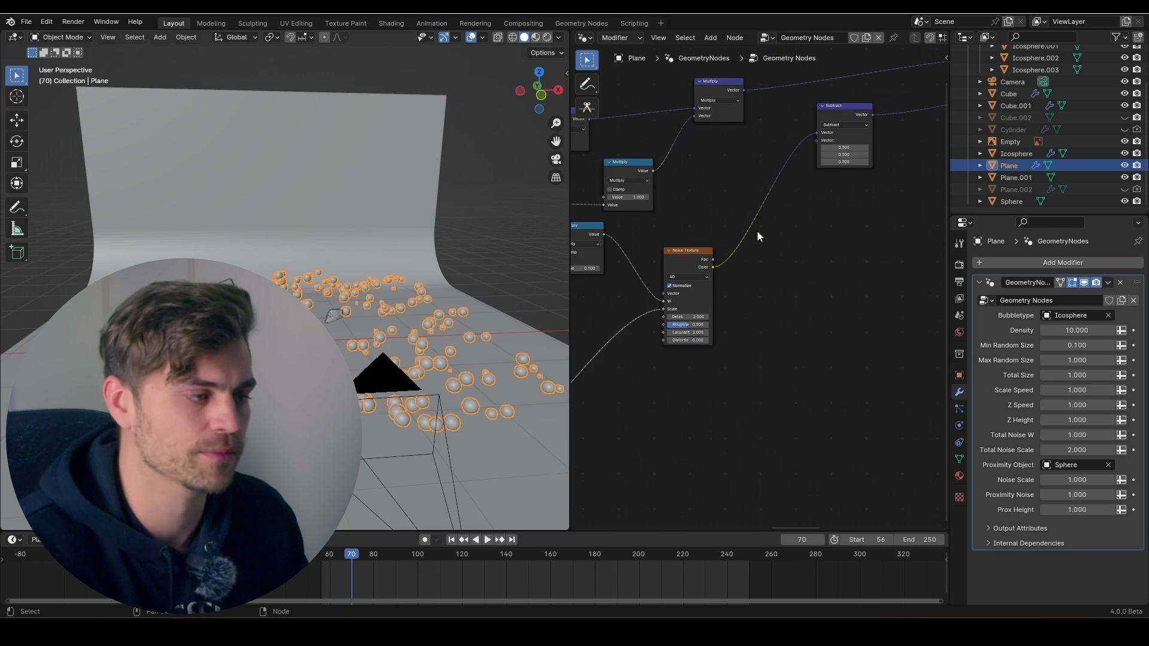
pyautogui.moveTo(856, 203); pyautogui.dragTo(793, 263, button='middle')
pyautogui.moveTo(792, 169); pyautogui.dragTo(768, 208)
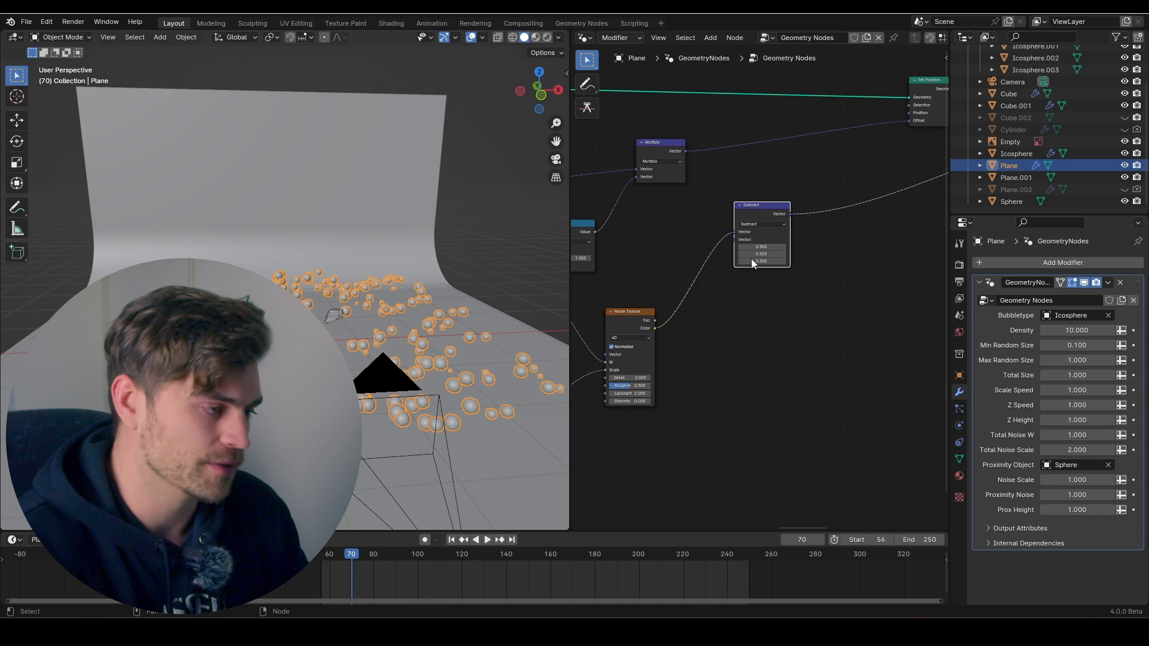
# Move the last Set Position node back toward the preceding Set Position node on the geometry link
pyautogui.moveTo(807, 287); pyautogui.dragTo(765, 294, button='middle')
pyautogui.scroll(-5, 901, 206)
pyautogui.moveTo(901, 207); pyautogui.dragTo(726, 238, button='middle')
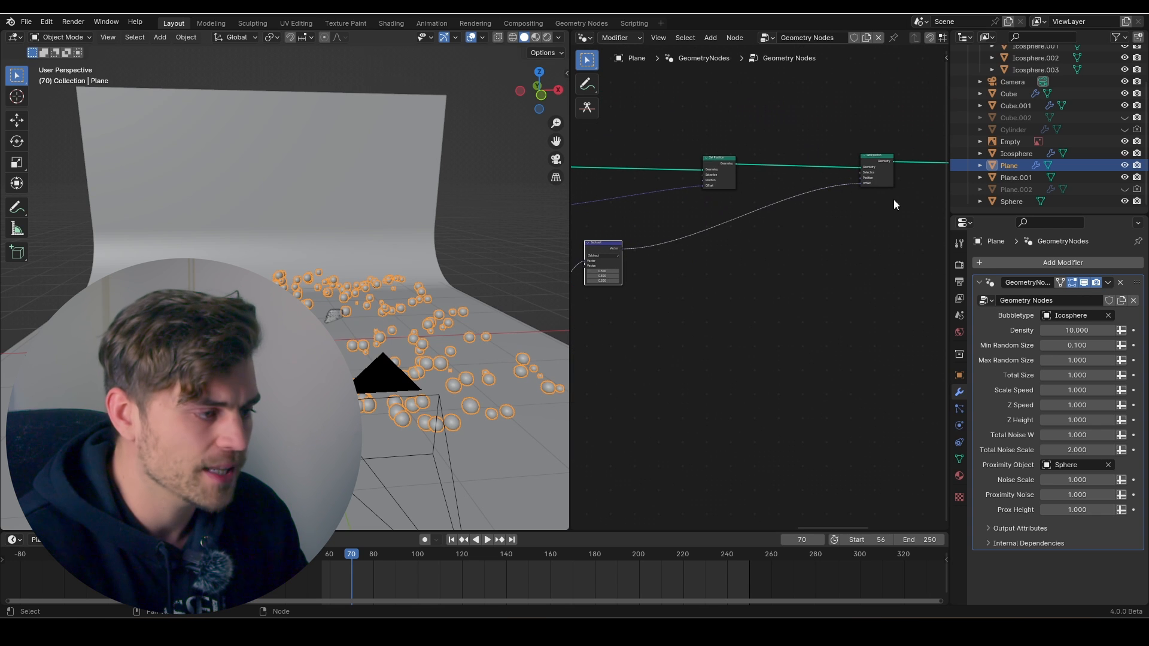
pyautogui.moveTo(904, 149); pyautogui.dragTo(857, 151, button='middle')
pyautogui.moveTo(858, 202); pyautogui.dragTo(738, 215, button='middle')
pyautogui.moveTo(817, 165); pyautogui.dragTo(693, 165)
pyautogui.moveTo(692, 165); pyautogui.dragTo(866, 152, button='middle')
pyautogui.moveTo(865, 152); pyautogui.dragTo(814, 150)
# Add a Vector Math node below the Set Position nodes and set its operation to Multiply
pyautogui.hotkey('shift', 'a')
pyautogui.write('vect')
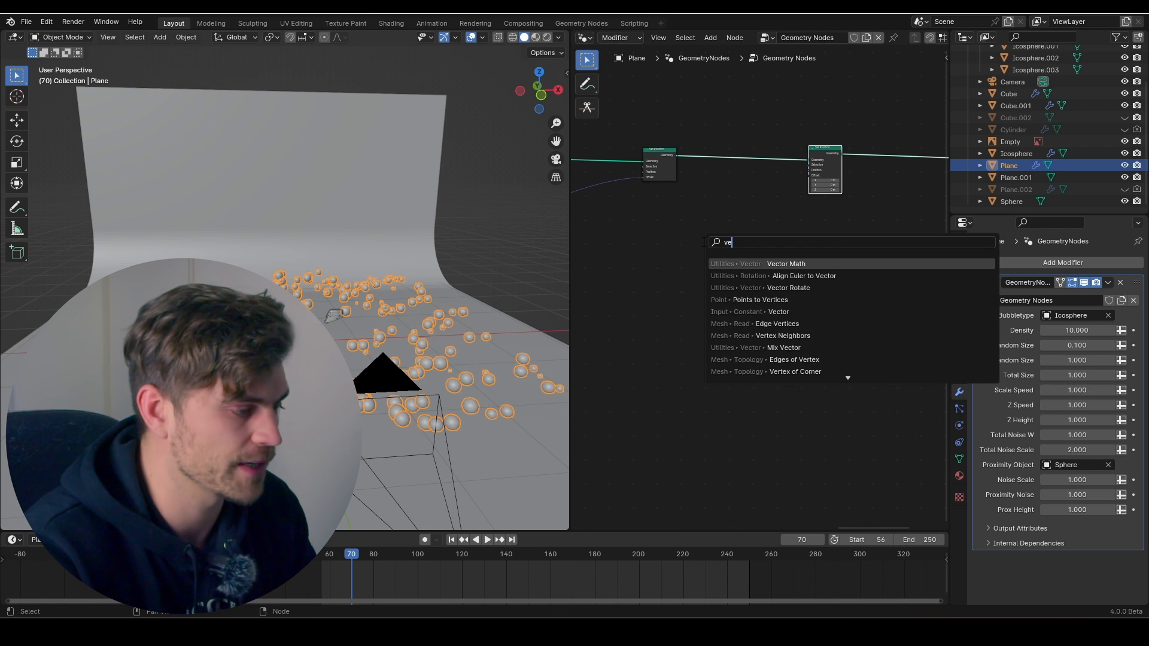
pyautogui.click(775, 264)
pyautogui.click(634, 246)
pyautogui.scroll(2, 649, 290)
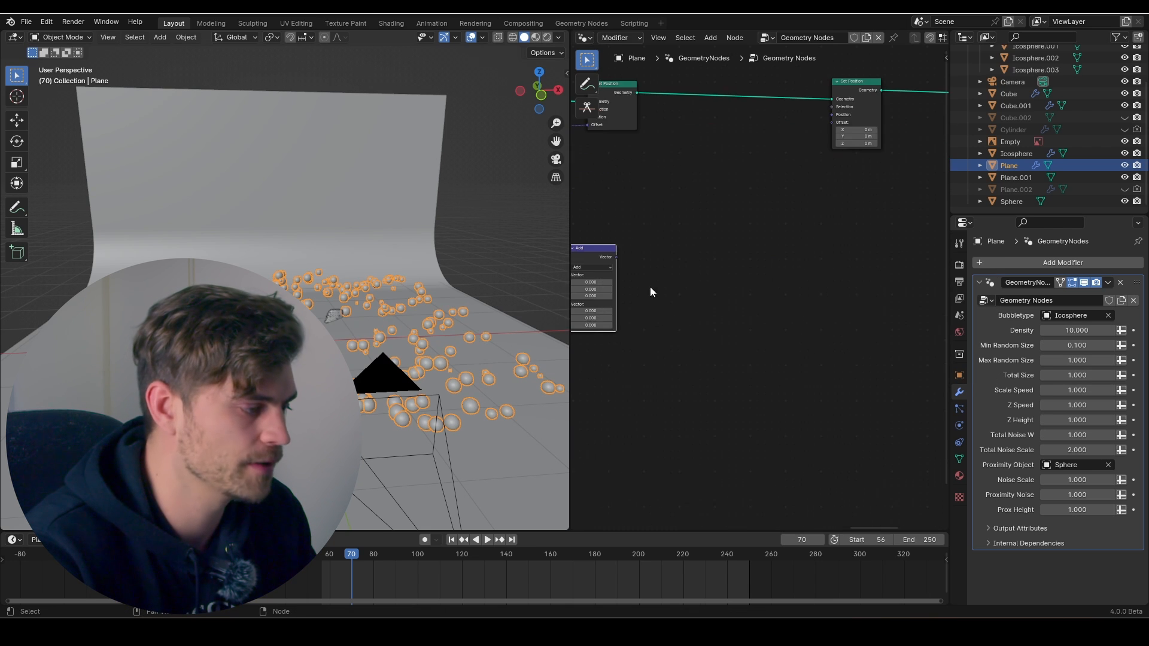
pyautogui.moveTo(650, 290); pyautogui.dragTo(793, 287, button='middle')
pyautogui.click(734, 262)
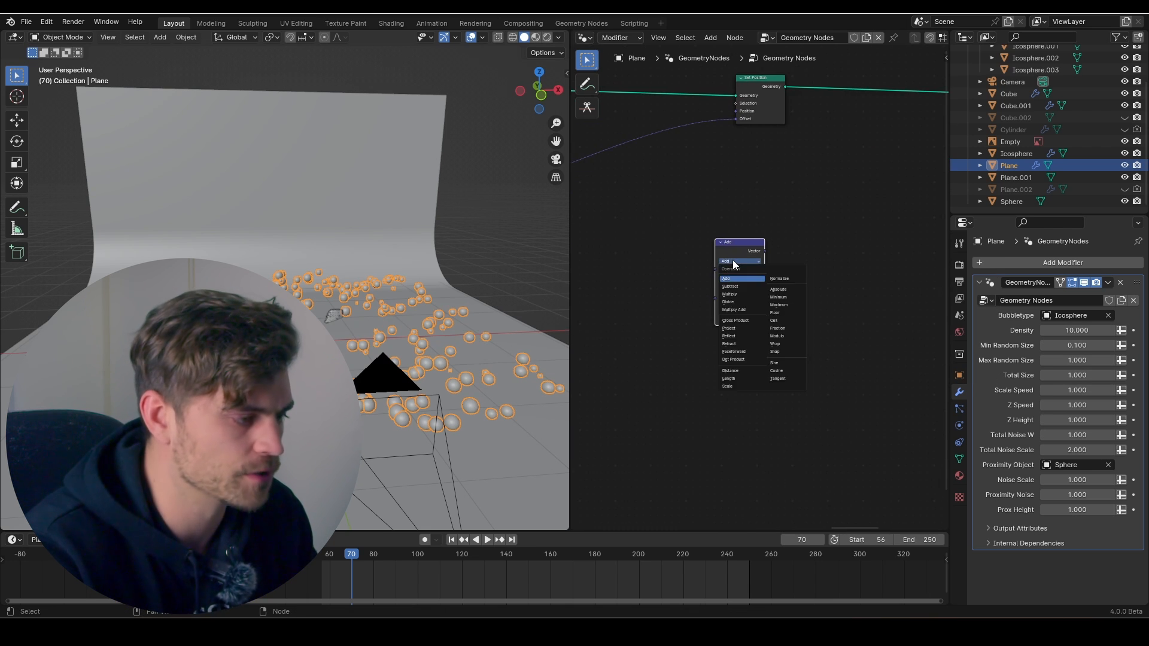
pyautogui.click(753, 294)
# Duplicate the new Multiply node and set the copy's operation to Distance
pyautogui.moveTo(755, 252); pyautogui.dragTo(696, 254, button='middle')
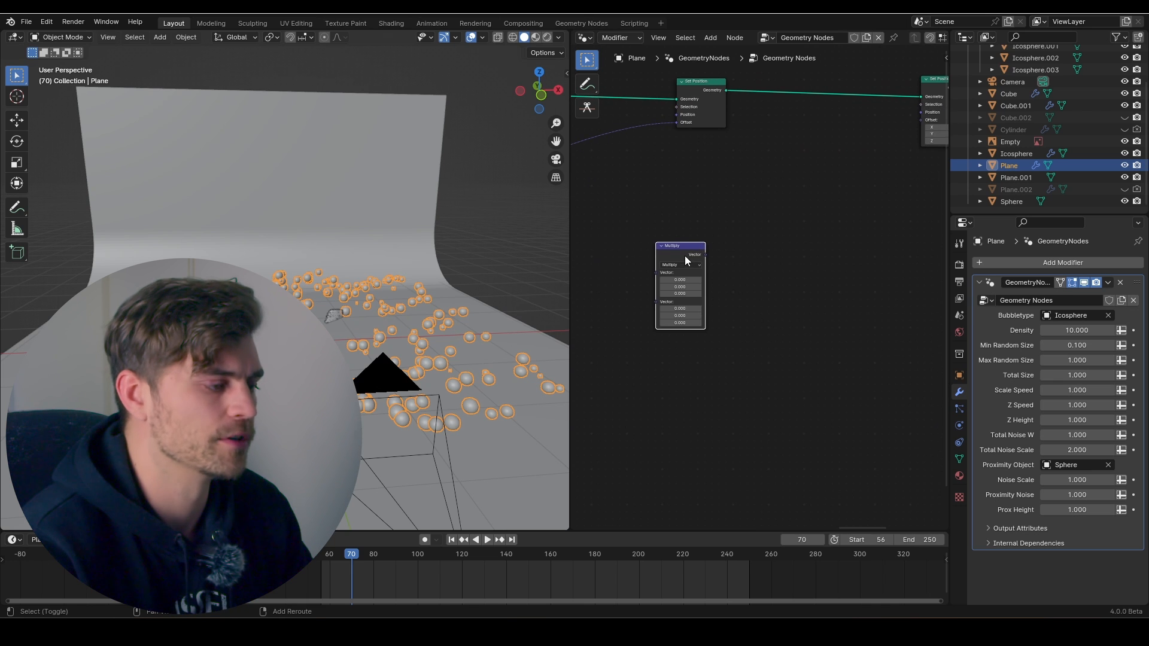
pyautogui.hotkey('shift', 'd')
pyautogui.click(791, 229)
pyautogui.click(791, 238)
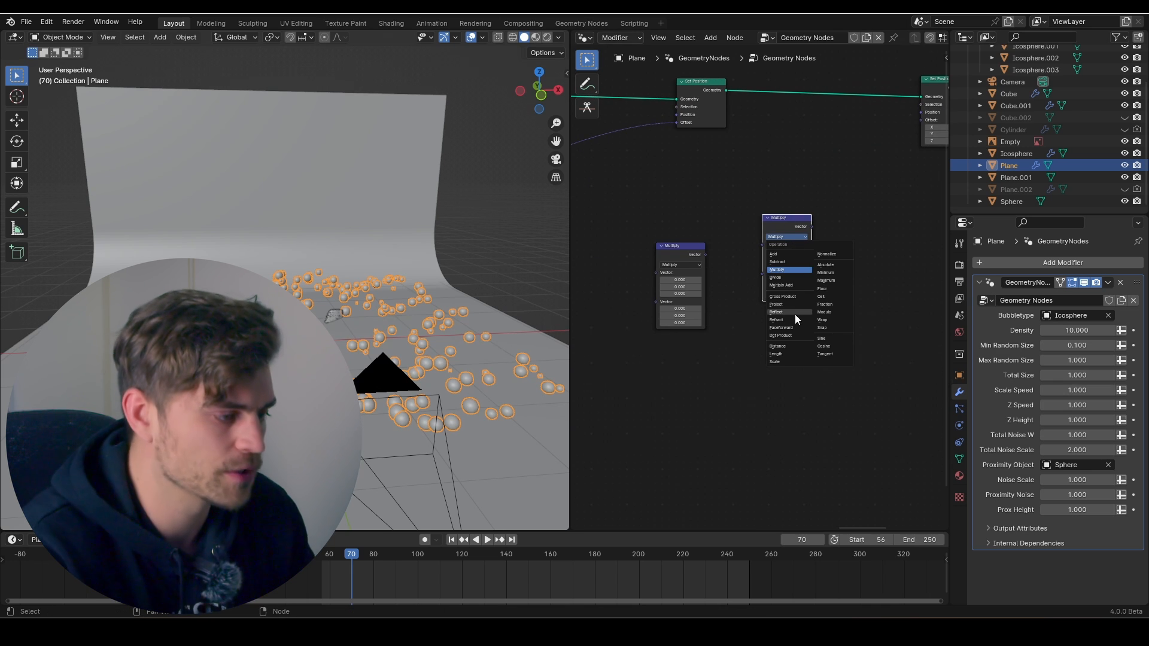
pyautogui.click(796, 350)
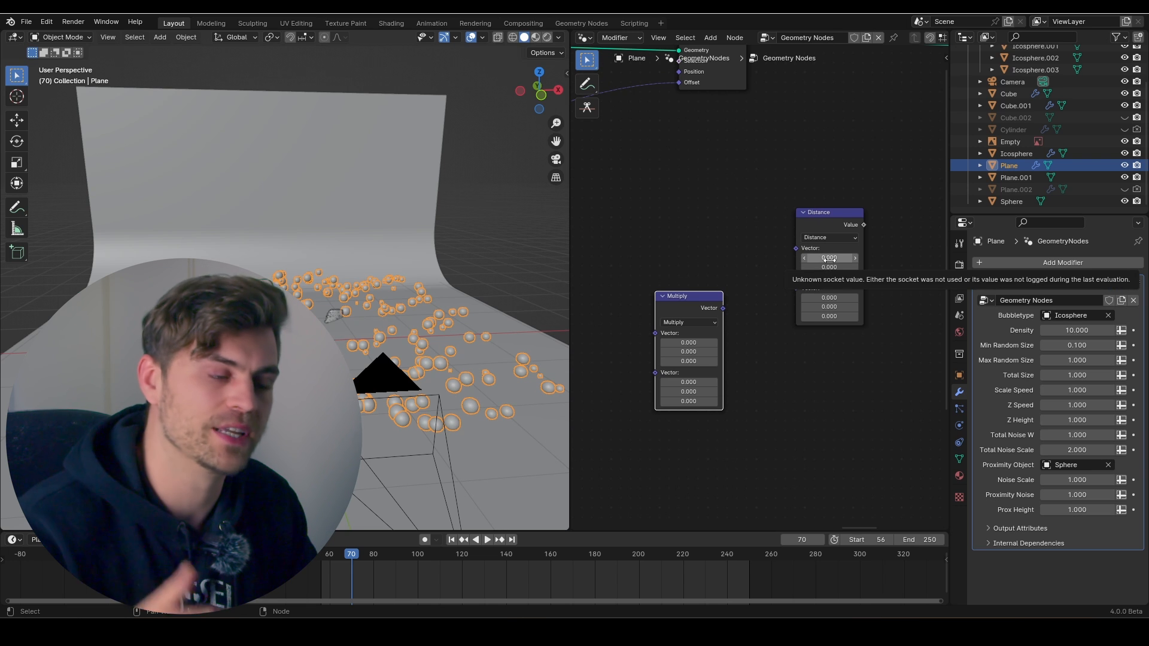
# Connect the Subtract output to the Distance node's second vector input and the new Multiply output to its first
pyautogui.scroll(-3, 768, 250)
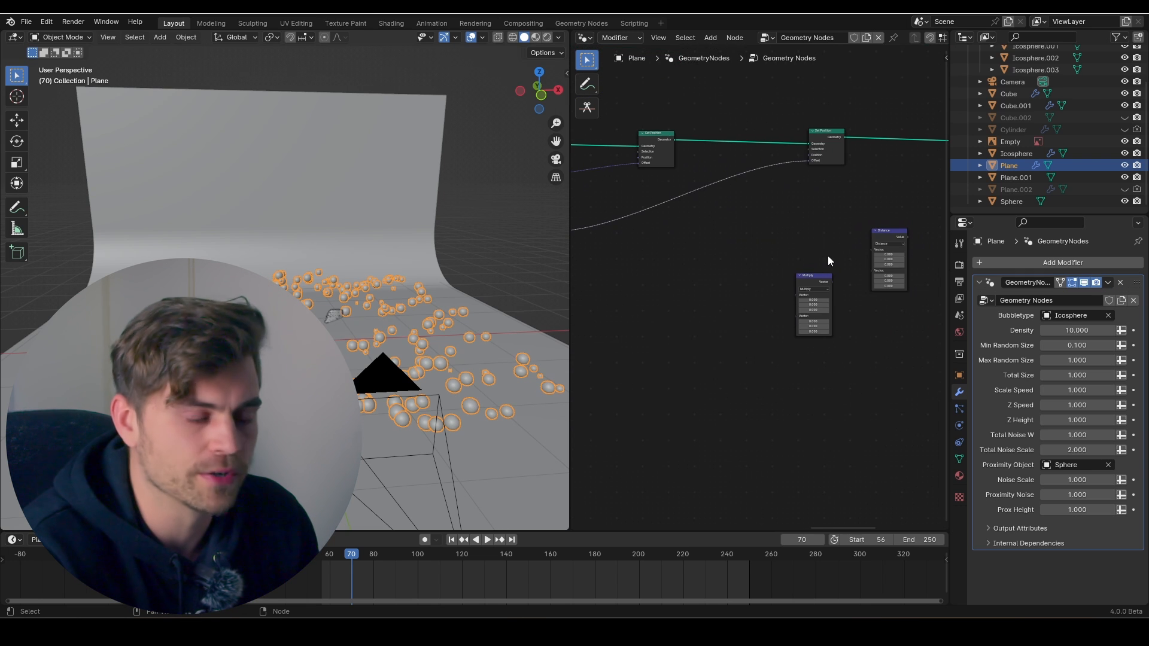
pyautogui.moveTo(792, 238); pyautogui.dragTo(860, 243, button='middle')
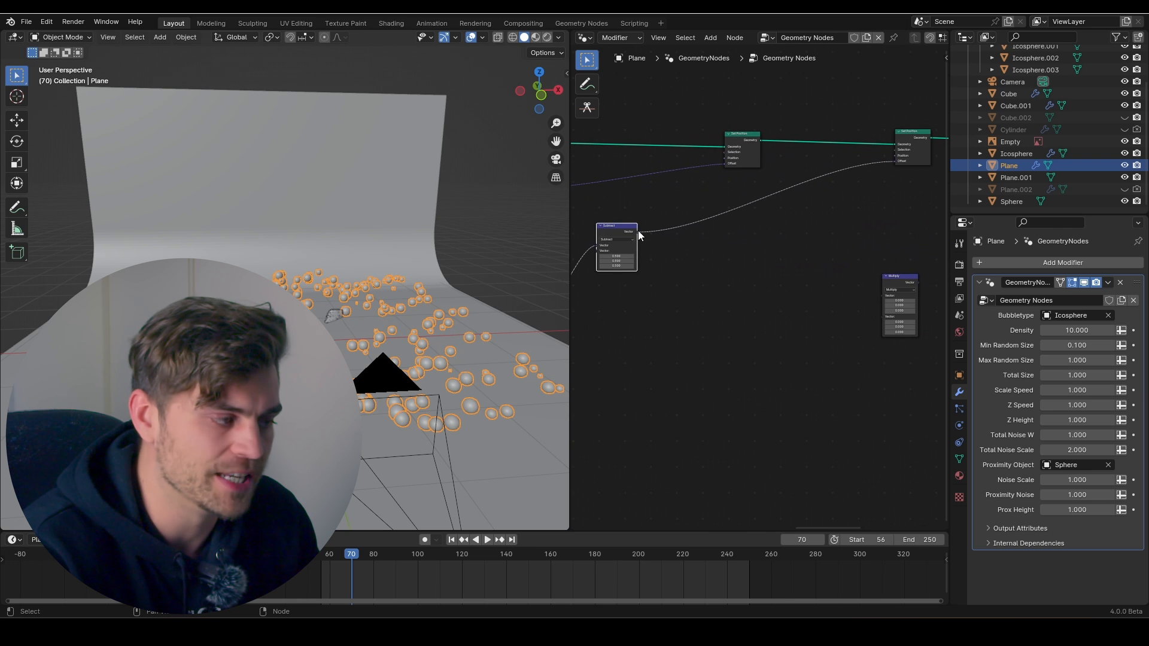
pyautogui.moveTo(638, 231); pyautogui.dragTo(766, 249)
pyautogui.moveTo(900, 247); pyautogui.dragTo(888, 271)
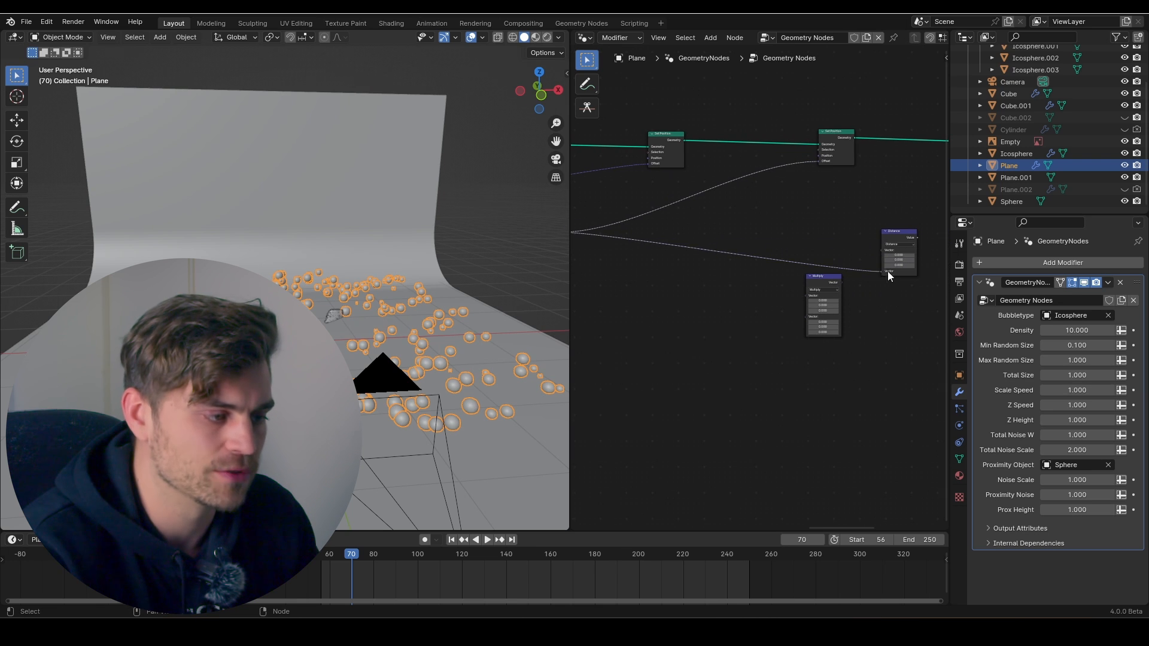
pyautogui.scroll(3, 899, 275)
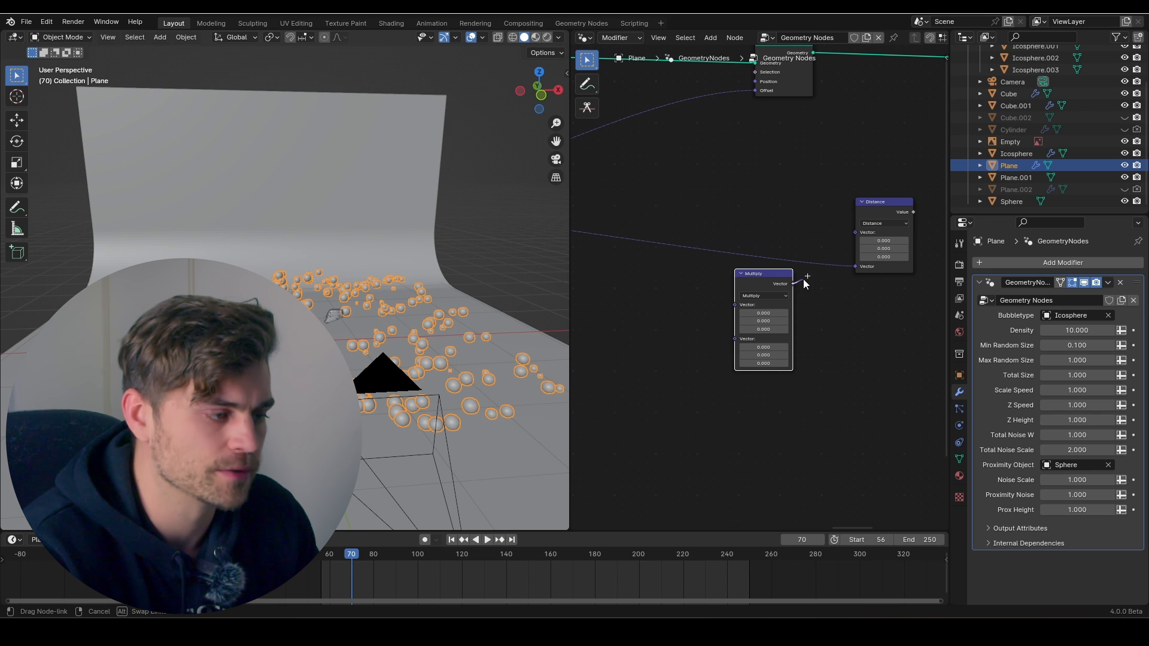
pyautogui.moveTo(853, 232); pyautogui.dragTo(853, 232)
# Add a Separate XYZ node after the Distance node and connect the Distance value to its Vector input
pyautogui.scroll(-2, 856, 222)
pyautogui.moveTo(860, 213); pyautogui.dragTo(755, 250, button='middle')
pyautogui.hotkey('shift', 'a')
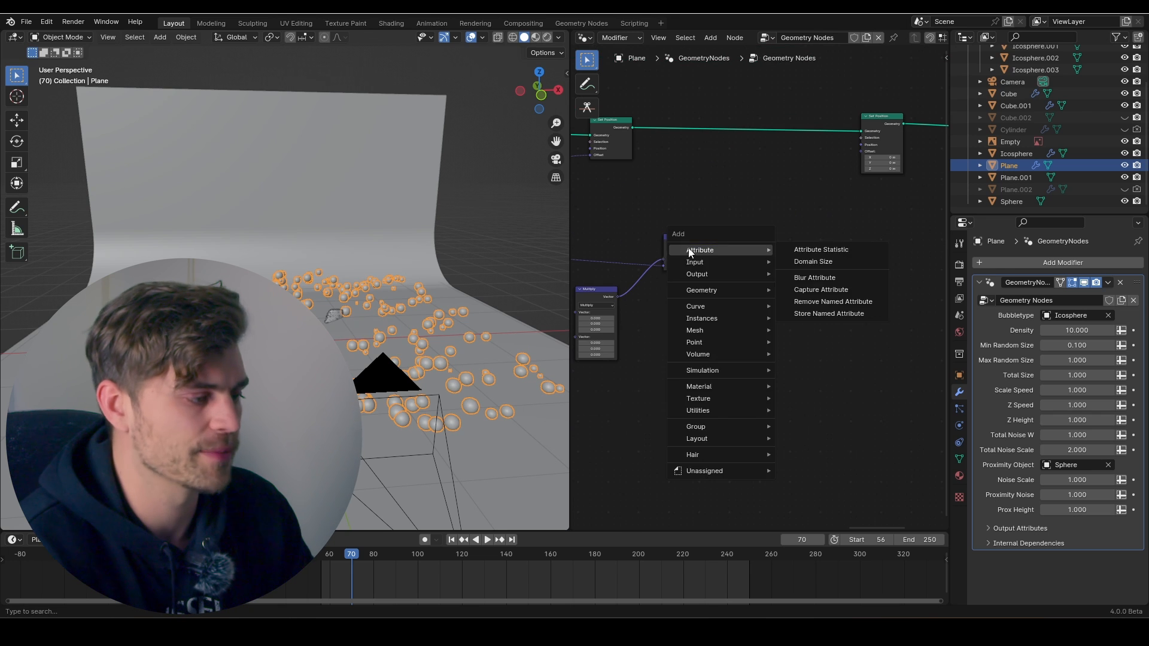
pyautogui.write('sepera')
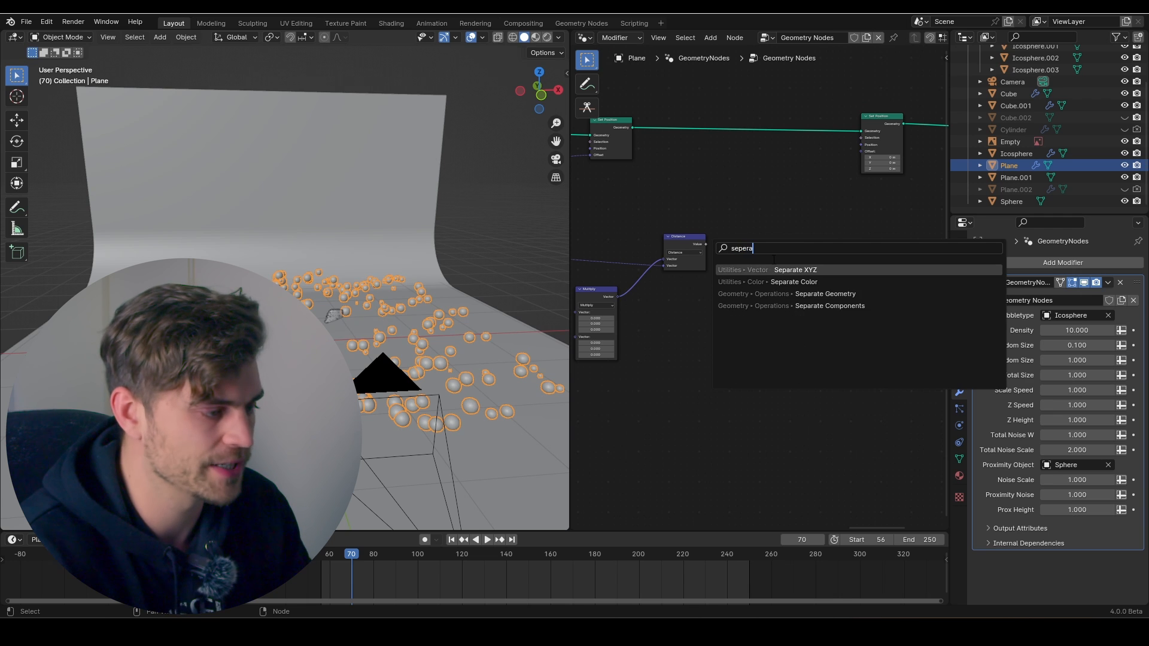
pyautogui.press('Return')
pyautogui.moveTo(656, 255); pyautogui.dragTo(695, 291)
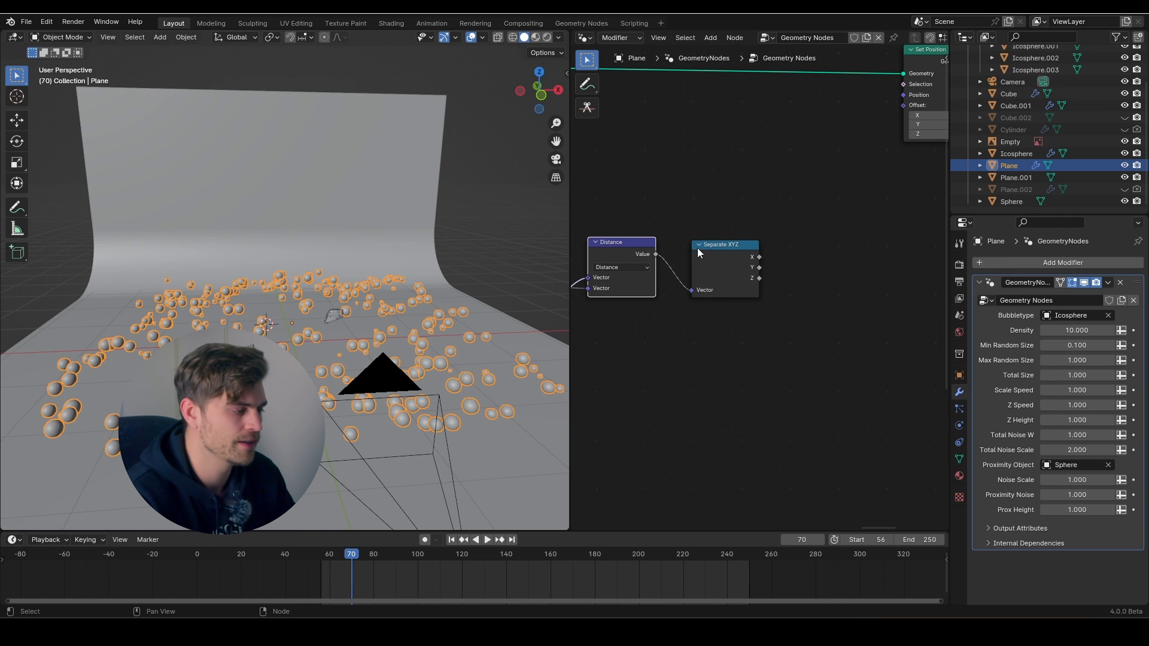
# Add a Combine XYZ node after the Separate XYZ node
pyautogui.moveTo(806, 261); pyautogui.dragTo(755, 253, button='middle')
pyautogui.hotkey('shift', 'a')
pyautogui.write('combine xyz')
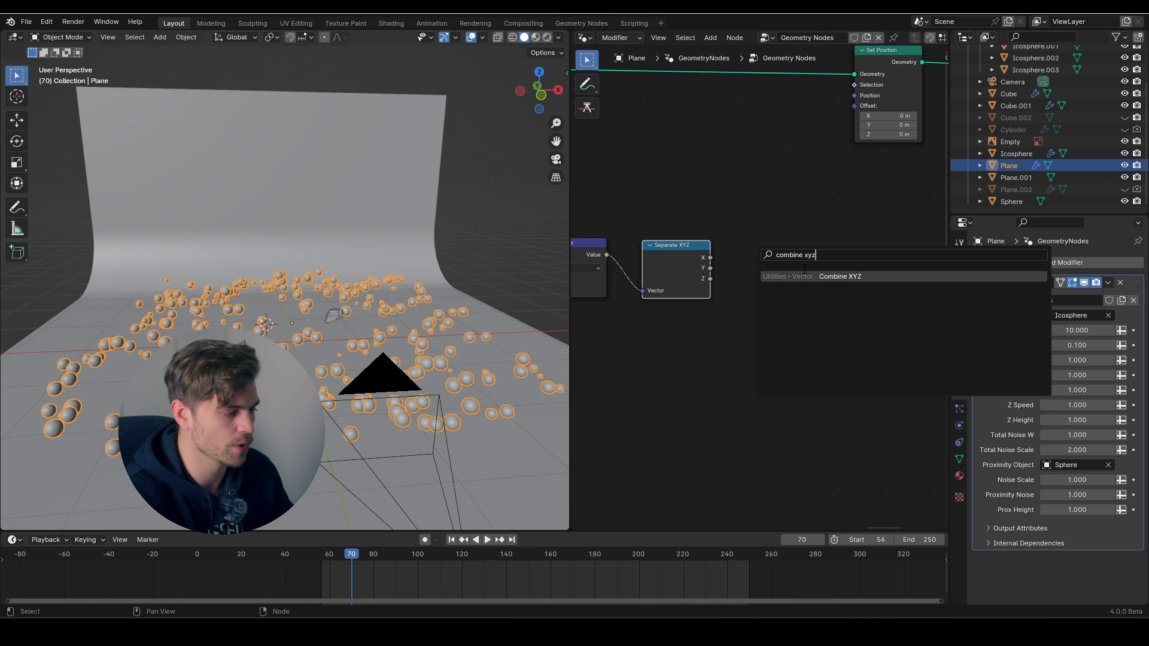
pyautogui.press('Return')
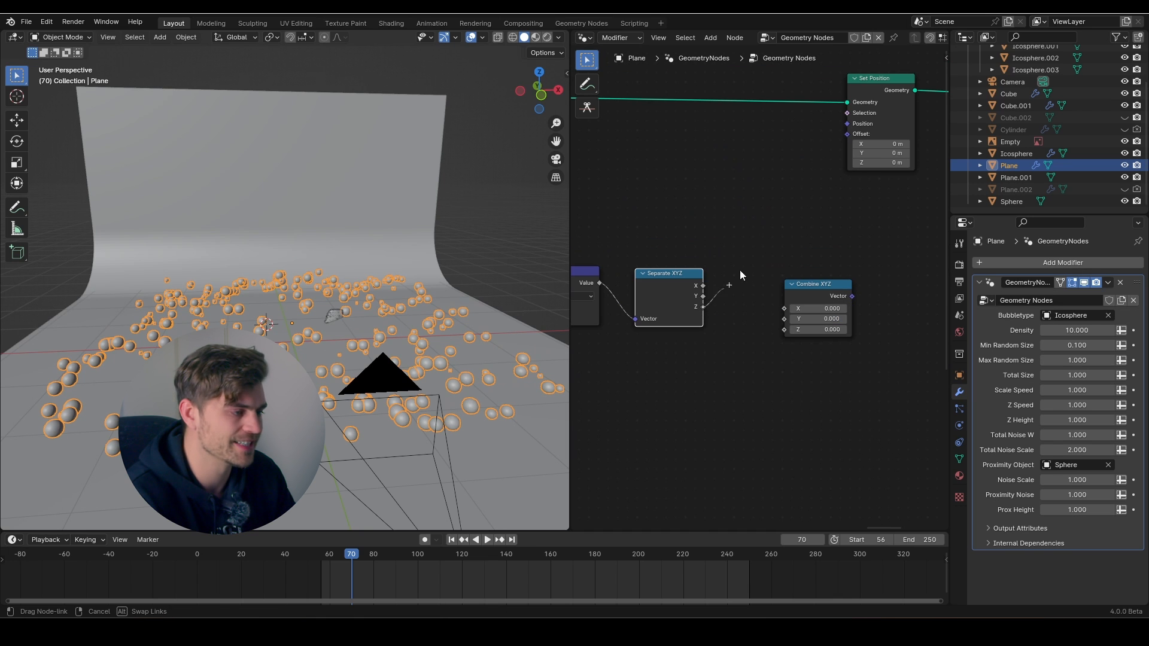
# Route the Z output of Separate XYZ through the Z input of Combine XYZ into the last Set Position node's Offset
pyautogui.moveTo(845, 140); pyautogui.dragTo(847, 137)
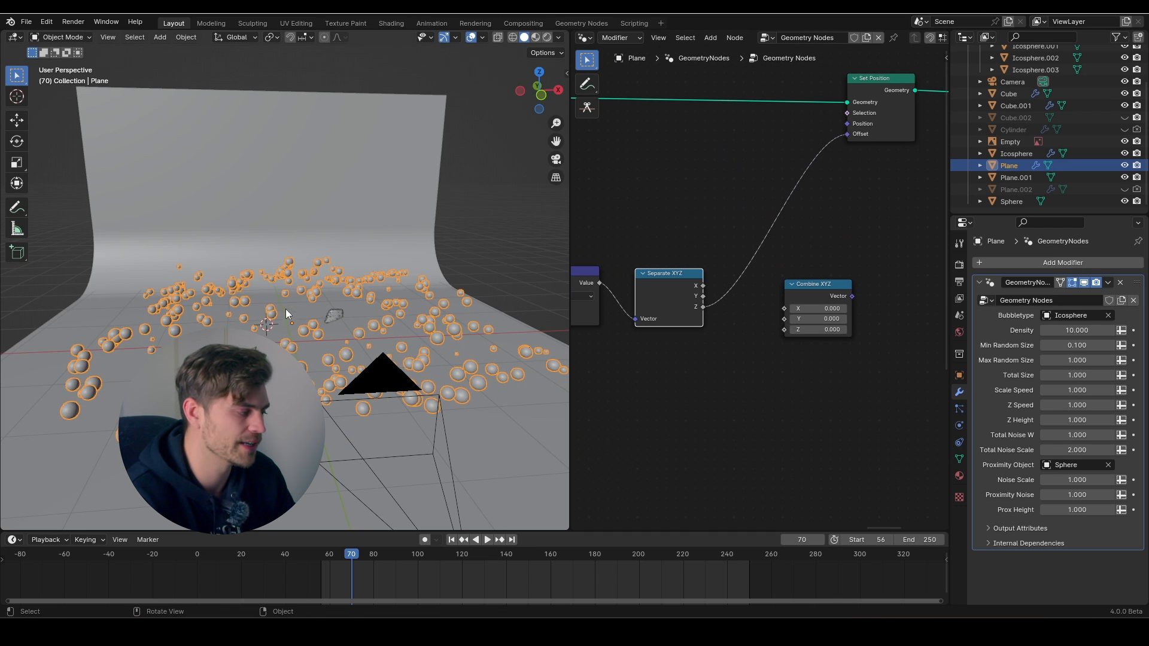
pyautogui.moveTo(285, 309); pyautogui.dragTo(493, 396, button='middle')
pyautogui.moveTo(448, 361); pyautogui.dragTo(359, 343, button='middle')
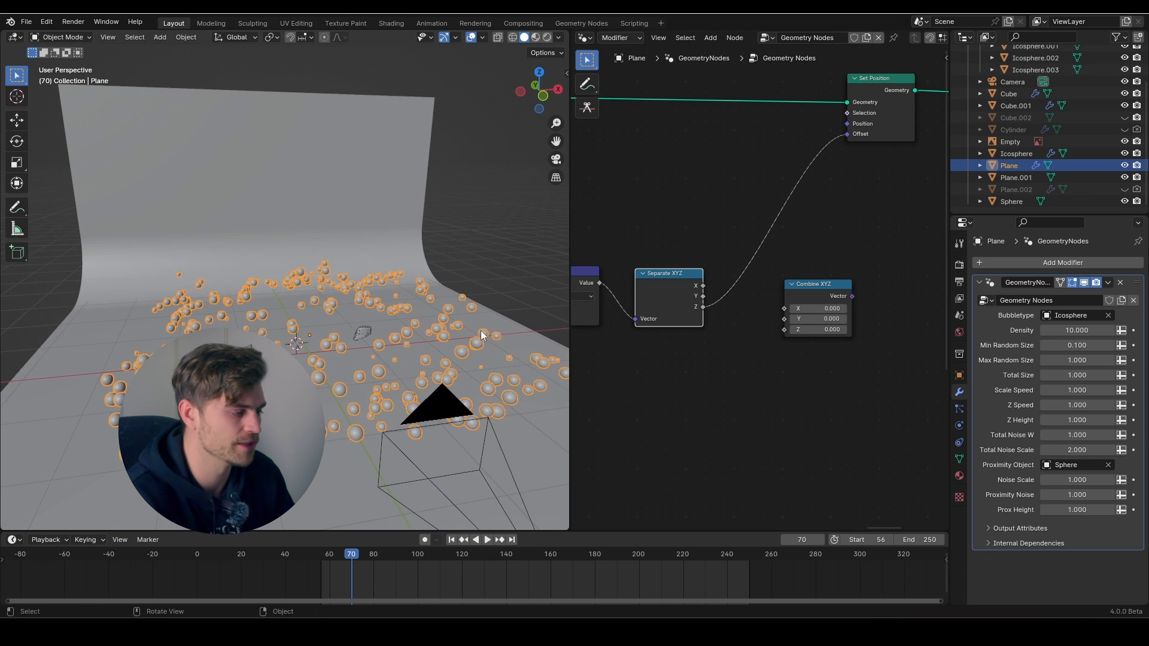
pyautogui.moveTo(818, 290); pyautogui.dragTo(776, 269)
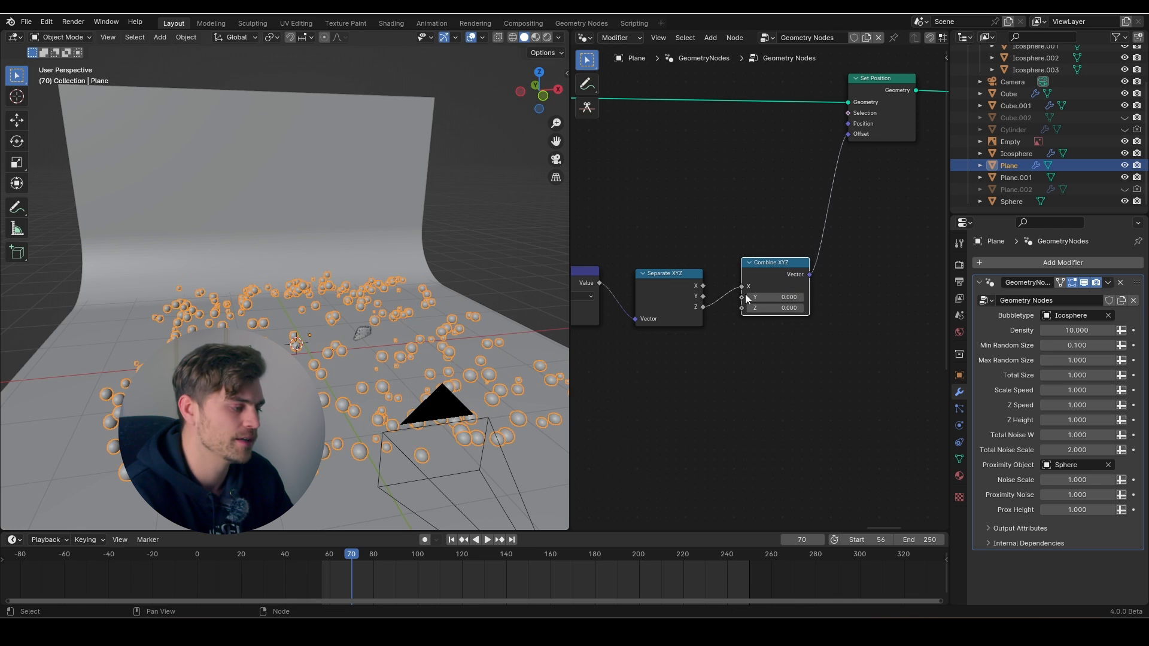
pyautogui.moveTo(745, 311); pyautogui.dragTo(743, 305)
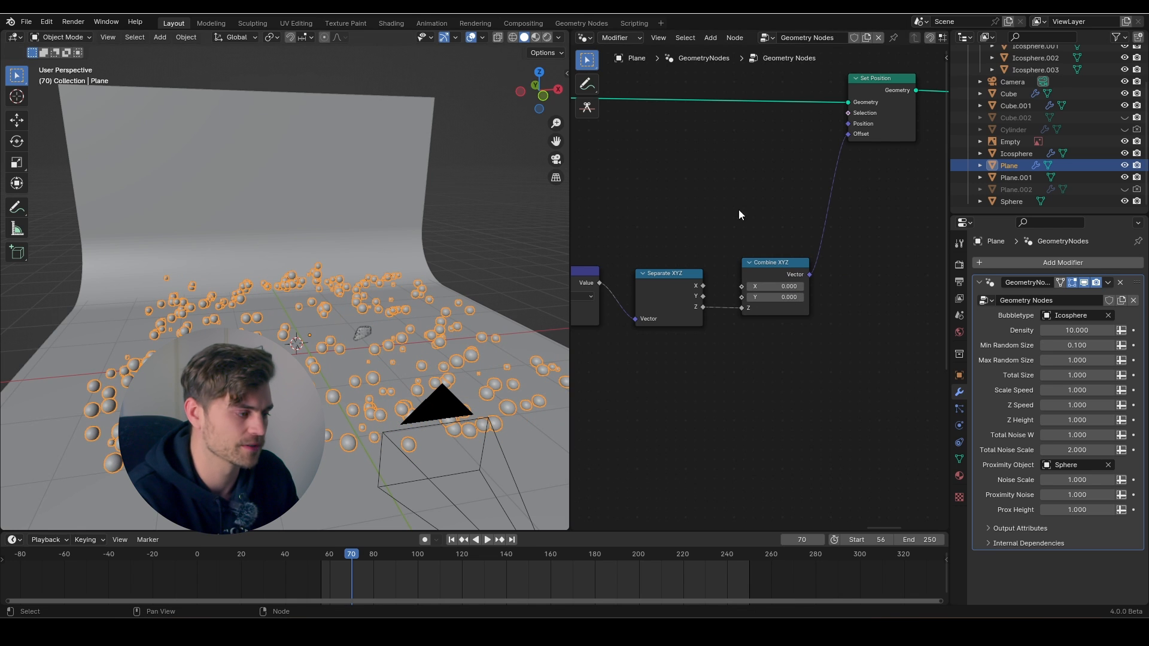
pyautogui.moveTo(740, 215); pyautogui.dragTo(844, 203, button='middle')
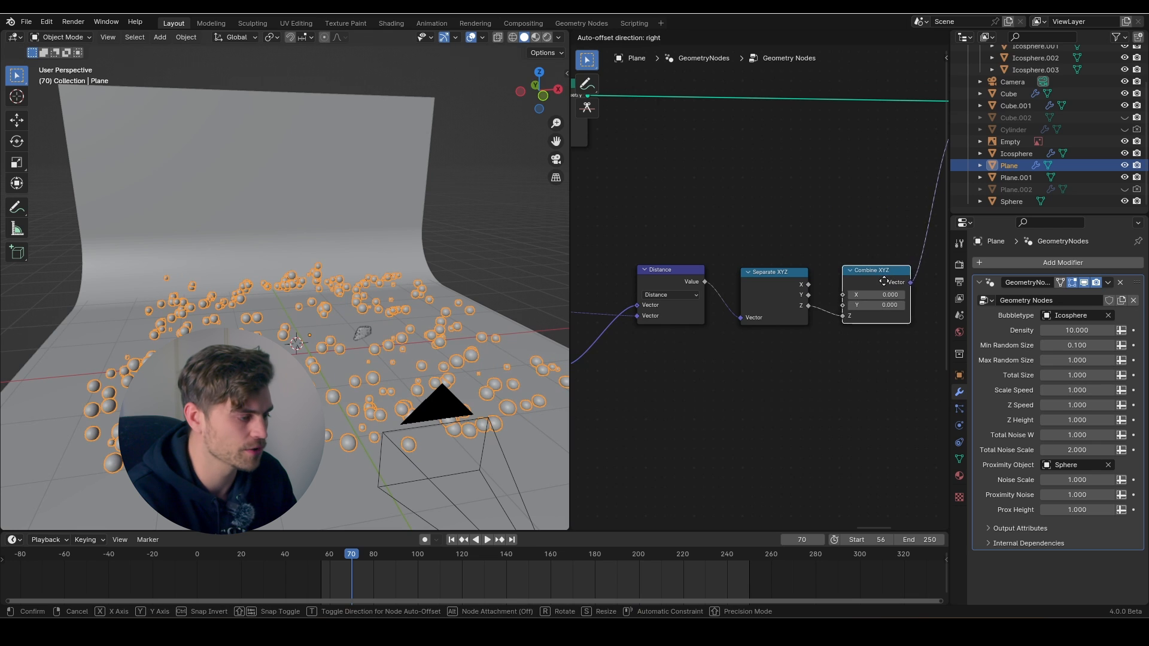
# Move the Separate XYZ and Combine XYZ nodes farther right to leave a gap after the Distance node
pyautogui.scroll(-2, 847, 270)
pyautogui.moveTo(866, 242); pyautogui.dragTo(807, 278)
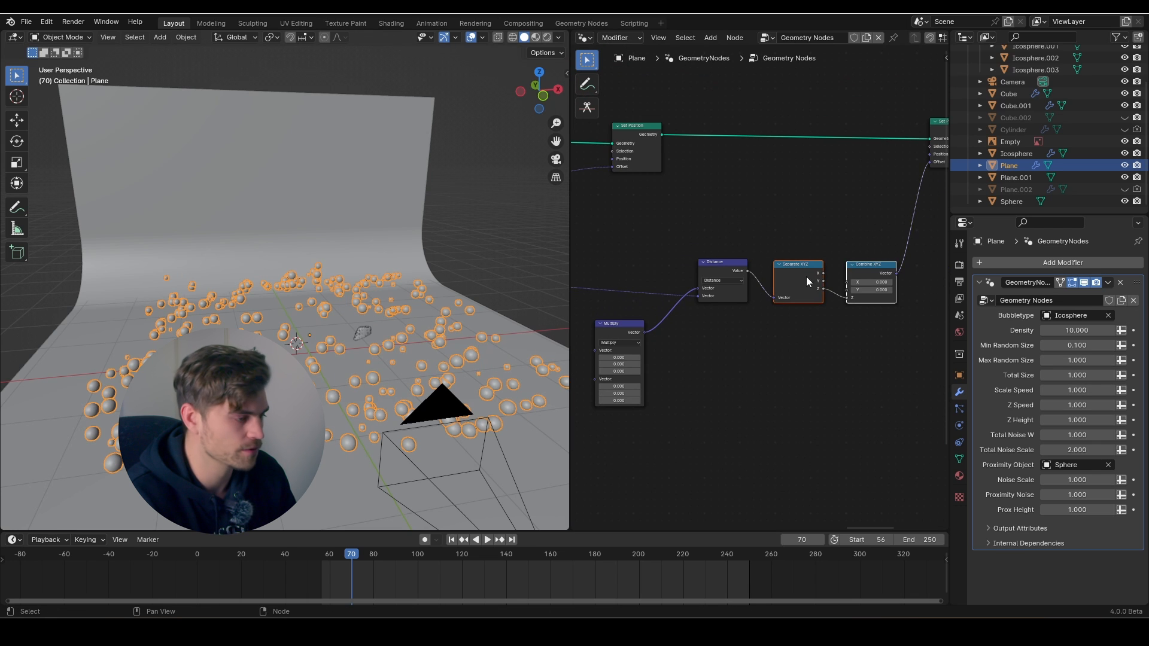
pyautogui.press('g')
pyautogui.click(856, 277)
# Add a Scene Time node before the Multiply node and connect its Seconds output to Multiply's first vector input
pyautogui.moveTo(774, 274); pyautogui.dragTo(821, 262, button='middle')
pyautogui.moveTo(714, 318); pyautogui.dragTo(772, 278, button='middle')
pyautogui.scroll(3, 740, 220)
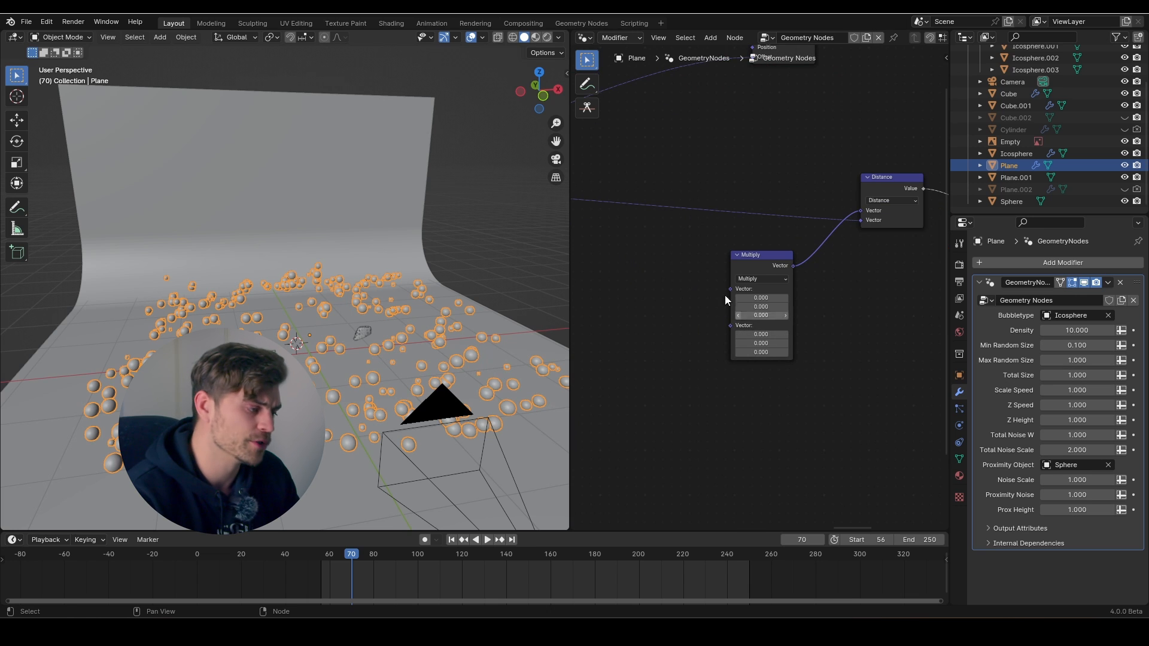
pyautogui.hotkey('shift', 'a')
pyautogui.write('scene')
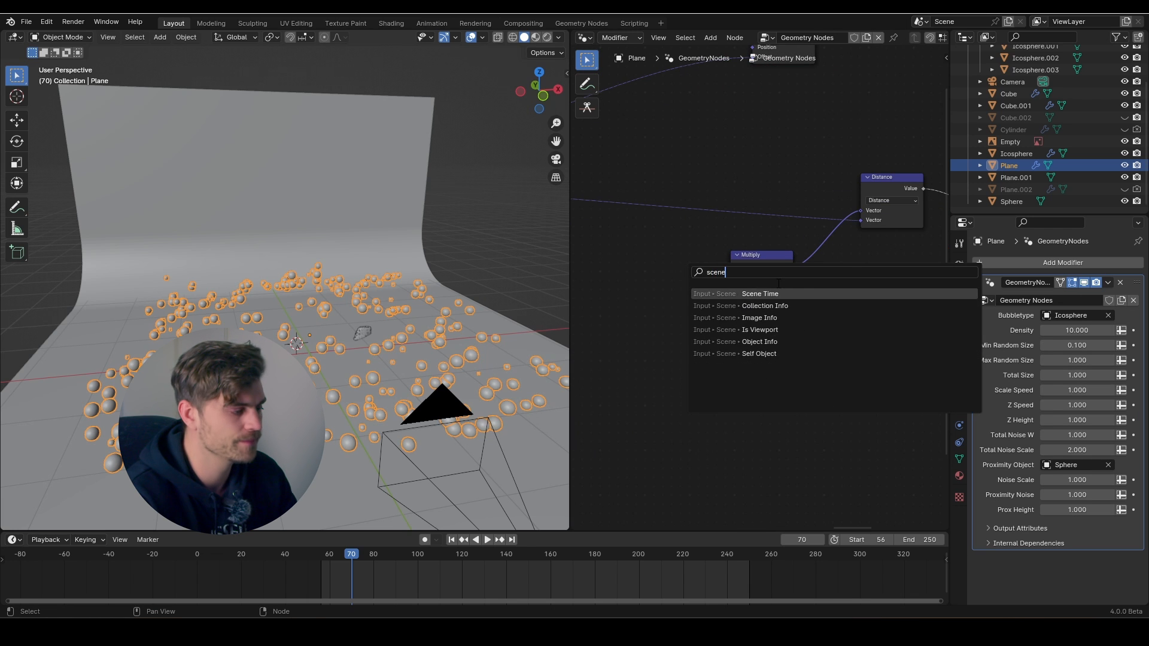
pyautogui.press('Return')
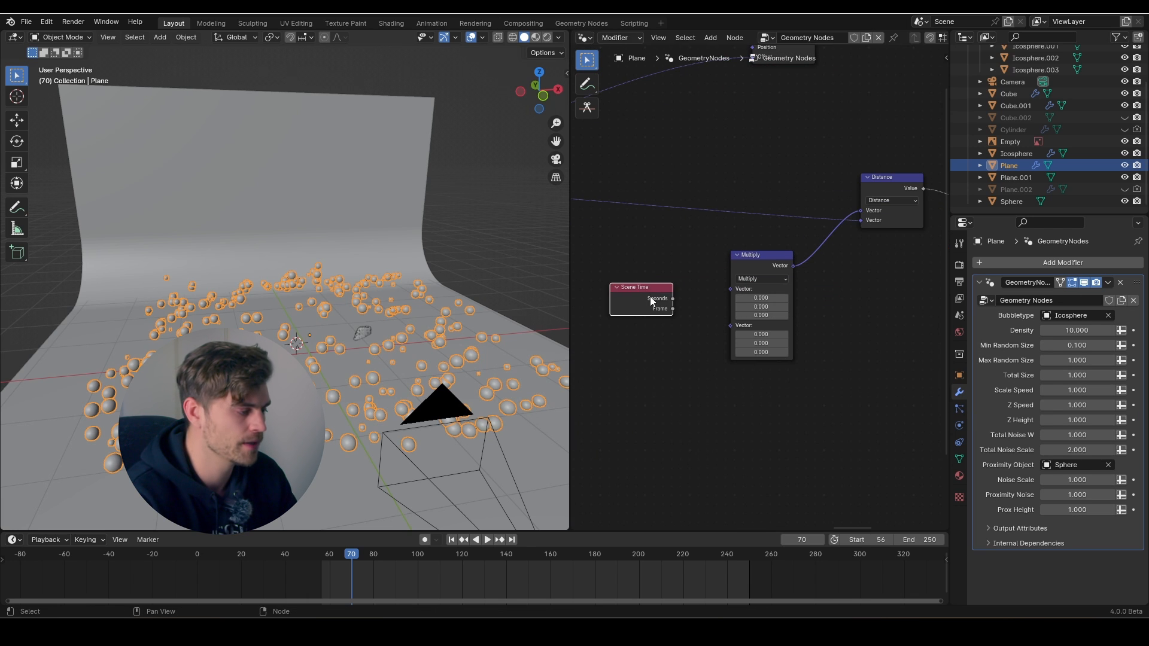
pyautogui.click(647, 303)
pyautogui.moveTo(648, 303); pyautogui.dragTo(759, 309)
# Undo the last change to the second vector of the Multiply node fed by Scene Time
pyautogui.scroll(-2, 759, 309)
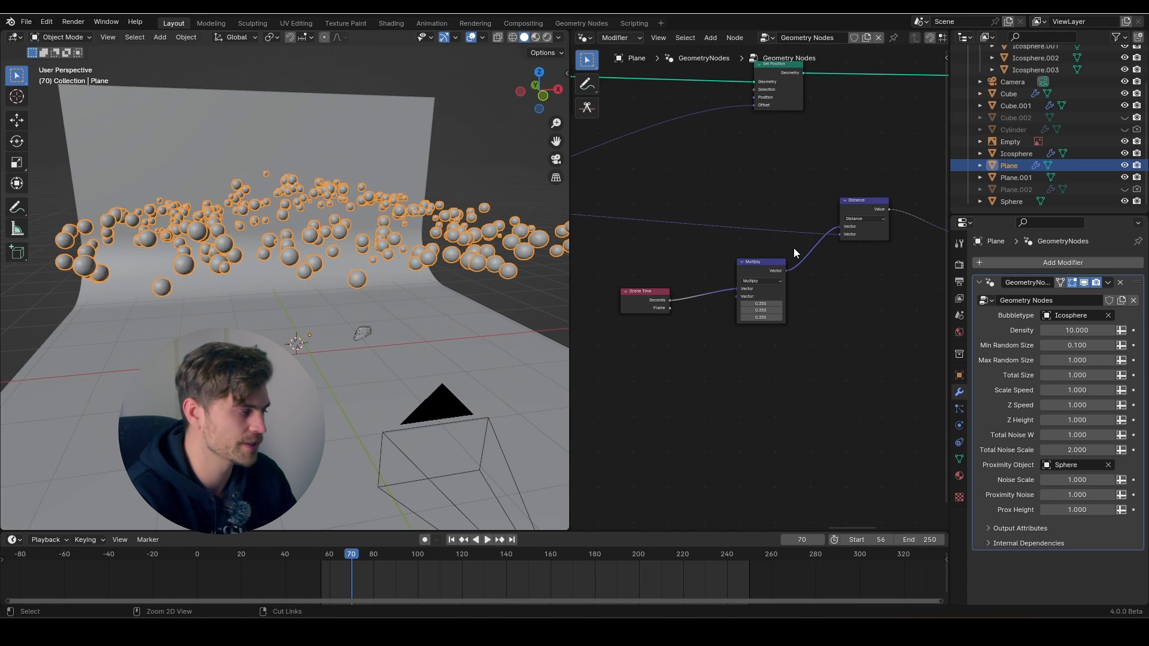
pyautogui.hotkey('ctrl', 'z')
pyautogui.scroll(2, 770, 240)
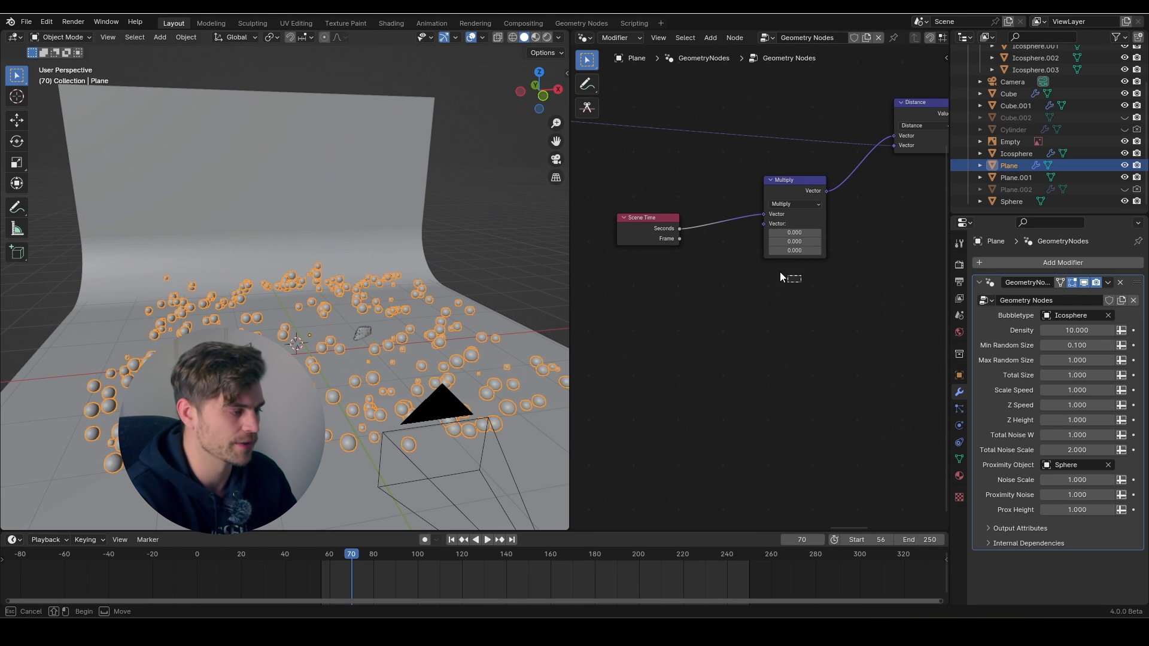
pyautogui.moveTo(782, 277); pyautogui.dragTo(652, 214)
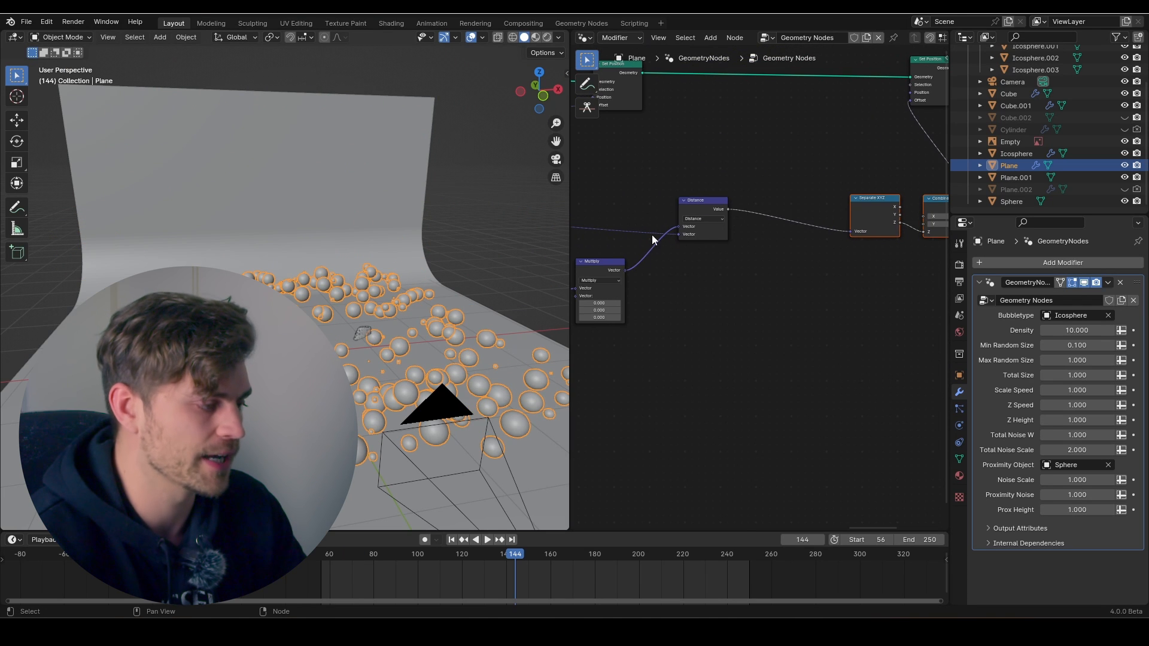
# Duplicate the Multiply node onto the link between Distance and Separate XYZ and set its second vector to 10.770 on all axes
pyautogui.click(599, 264)
pyautogui.hotkey('shift', 'd')
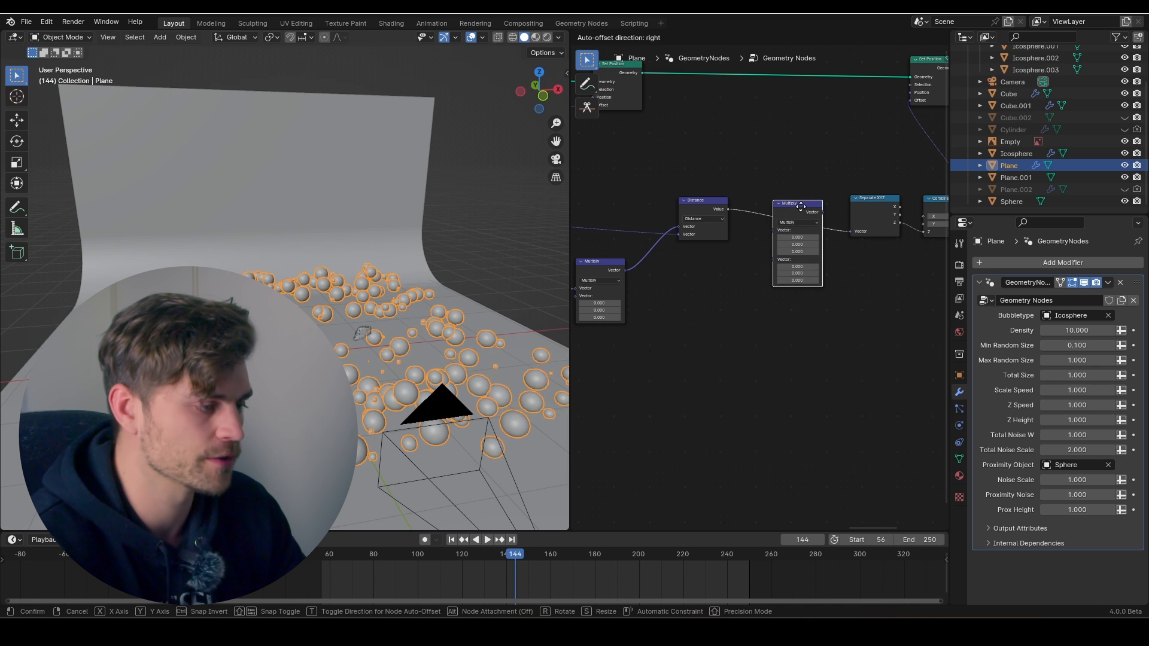
pyautogui.click(801, 206)
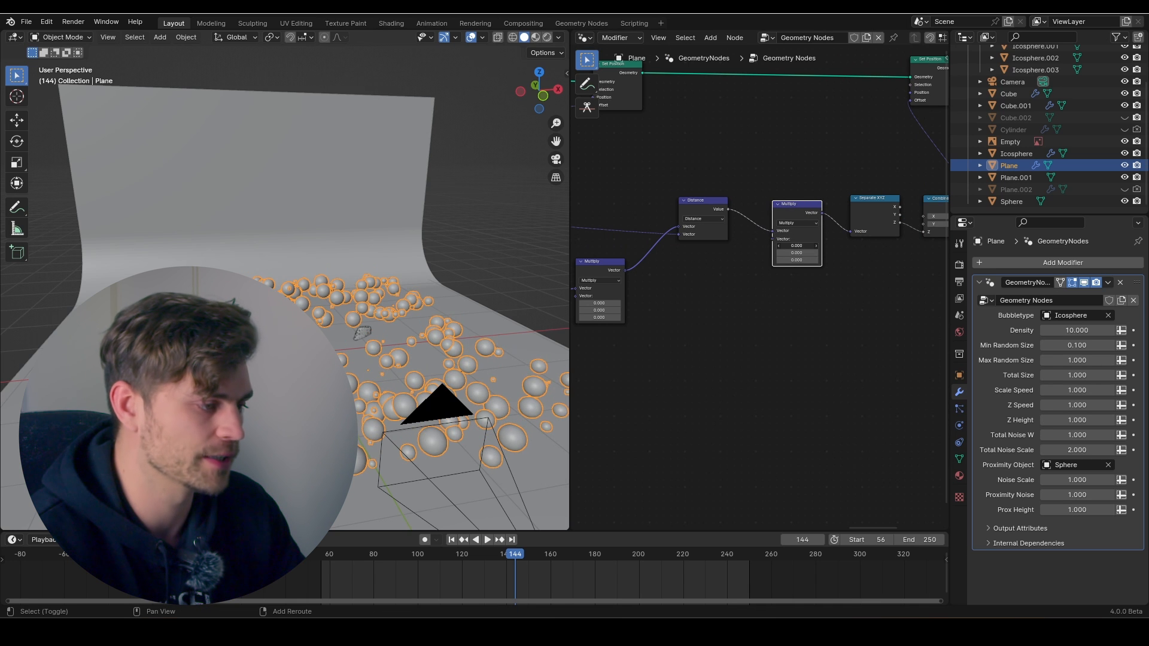
pyautogui.moveTo(797, 246); pyautogui.dragTo(845, 246)
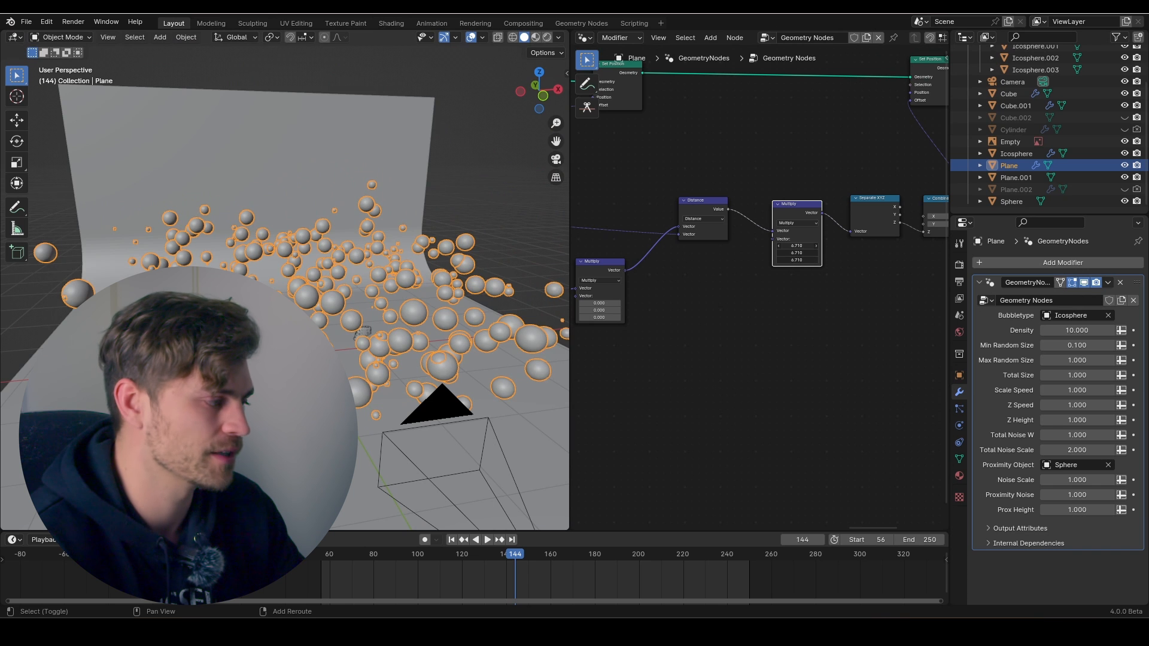
pyautogui.moveTo(787, 245); pyautogui.dragTo(802, 210)
# Add a Random Value node in the empty area below the Multiply and Distance nodes
pyautogui.moveTo(803, 283); pyautogui.dragTo(843, 264, button='middle')
pyautogui.moveTo(723, 310); pyautogui.dragTo(771, 304, button='middle')
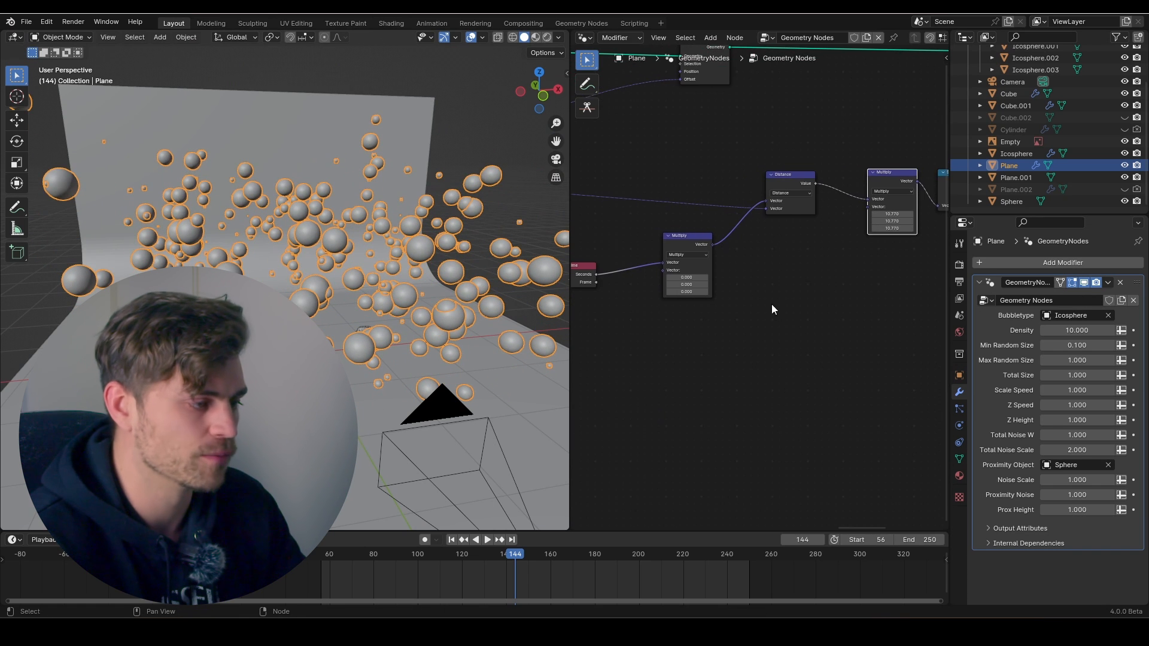
pyautogui.moveTo(754, 356); pyautogui.dragTo(719, 279, button='middle')
pyautogui.hotkey('shift', 'a')
pyautogui.write('random')
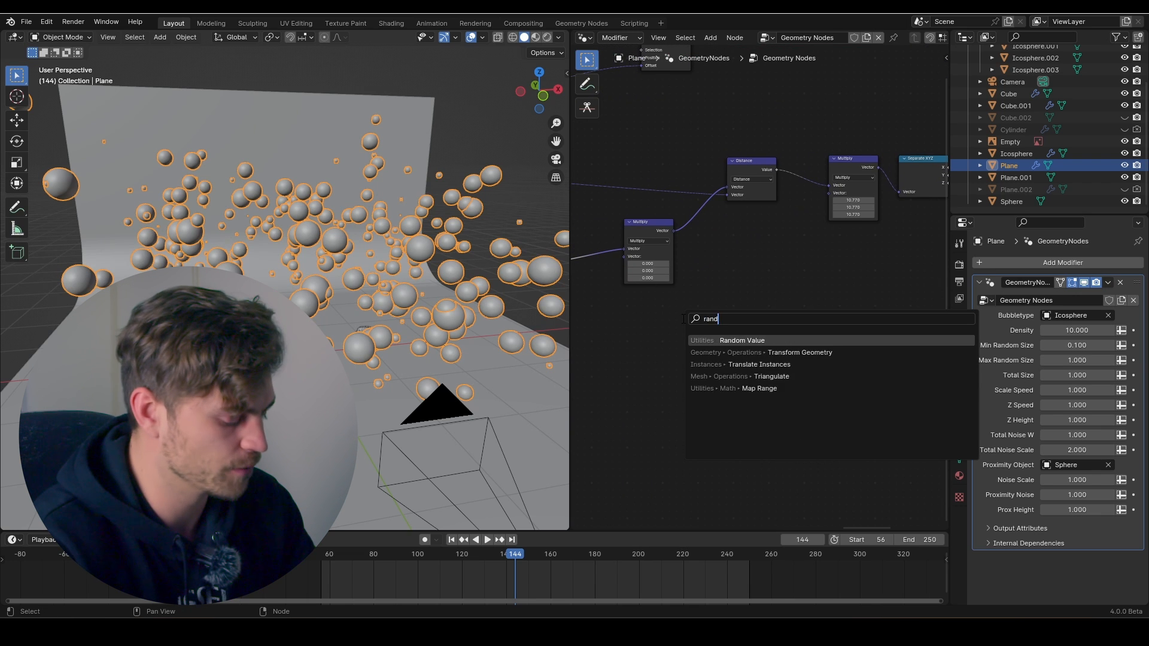
pyautogui.click(771, 340)
pyautogui.click(689, 344)
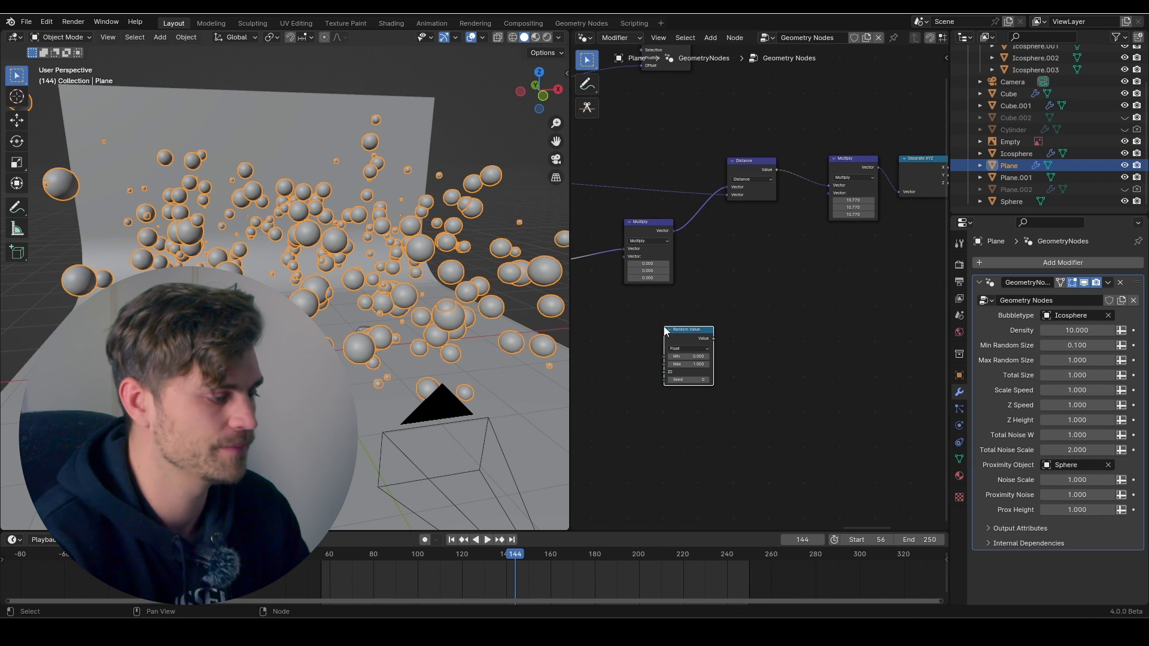
# Duplicate a Multiply node beside Random Value and route the random value through it into the second vector of the Multiply after Distance
pyautogui.scroll(1, 731, 303)
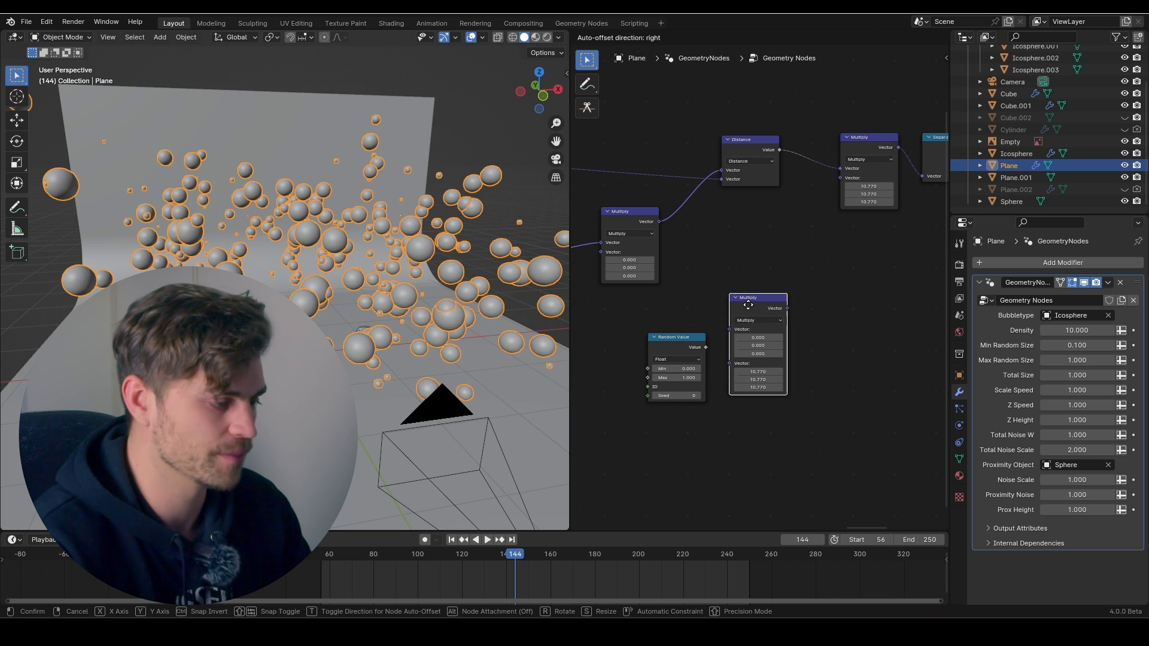
pyautogui.click(740, 322)
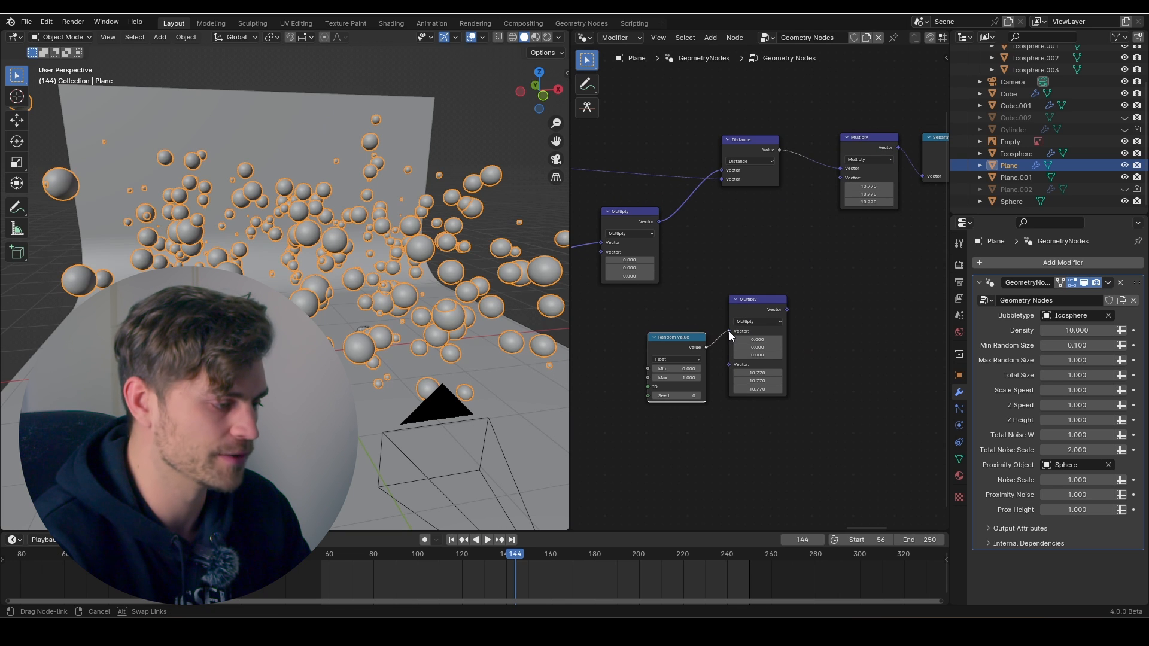
pyautogui.moveTo(729, 332); pyautogui.dragTo(729, 332)
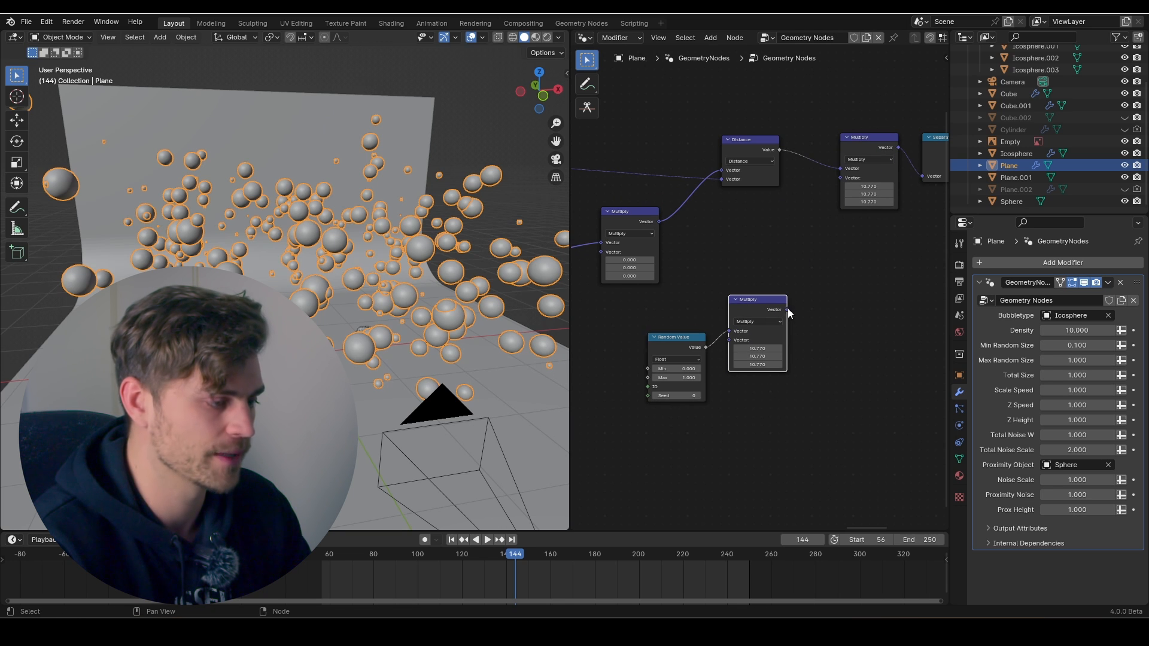
pyautogui.moveTo(840, 178); pyautogui.dragTo(840, 178)
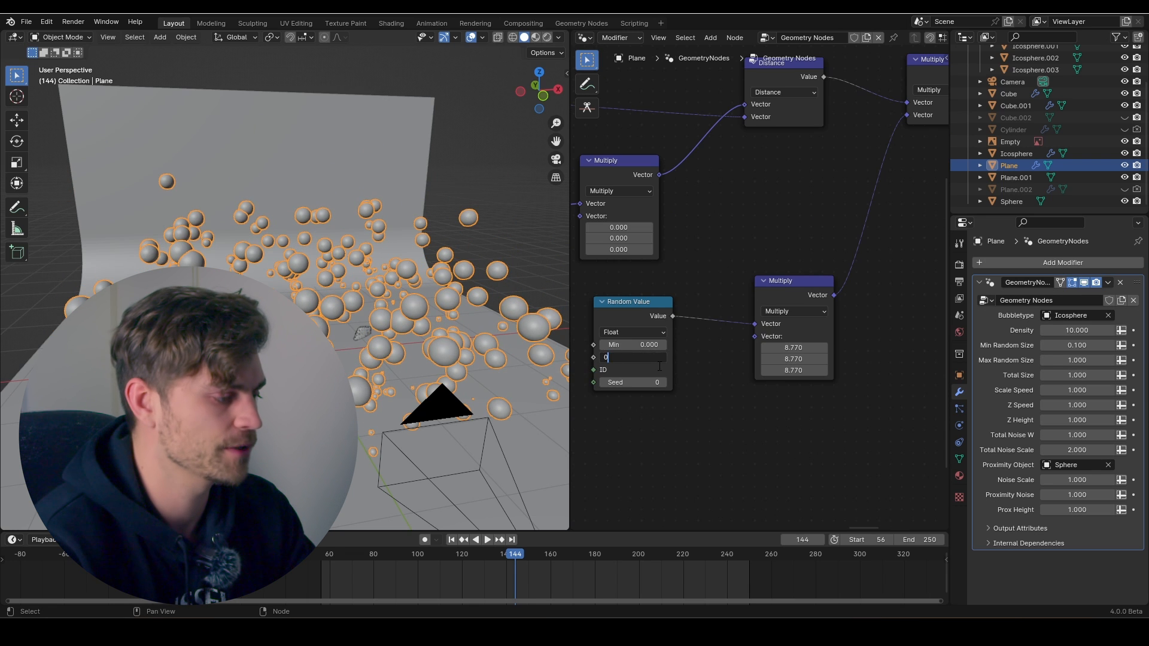
# Try different Random Value limits, ending with a Min of 2.210 and a Max of -0.130
pyautogui.press('Return')
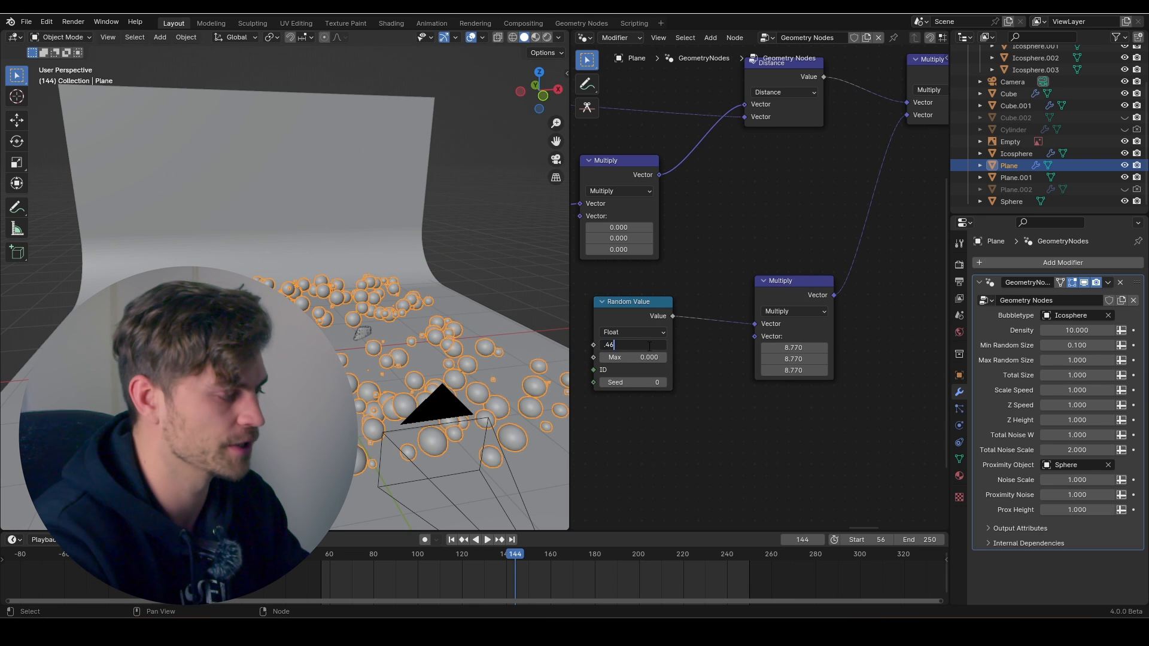
pyautogui.press('Return')
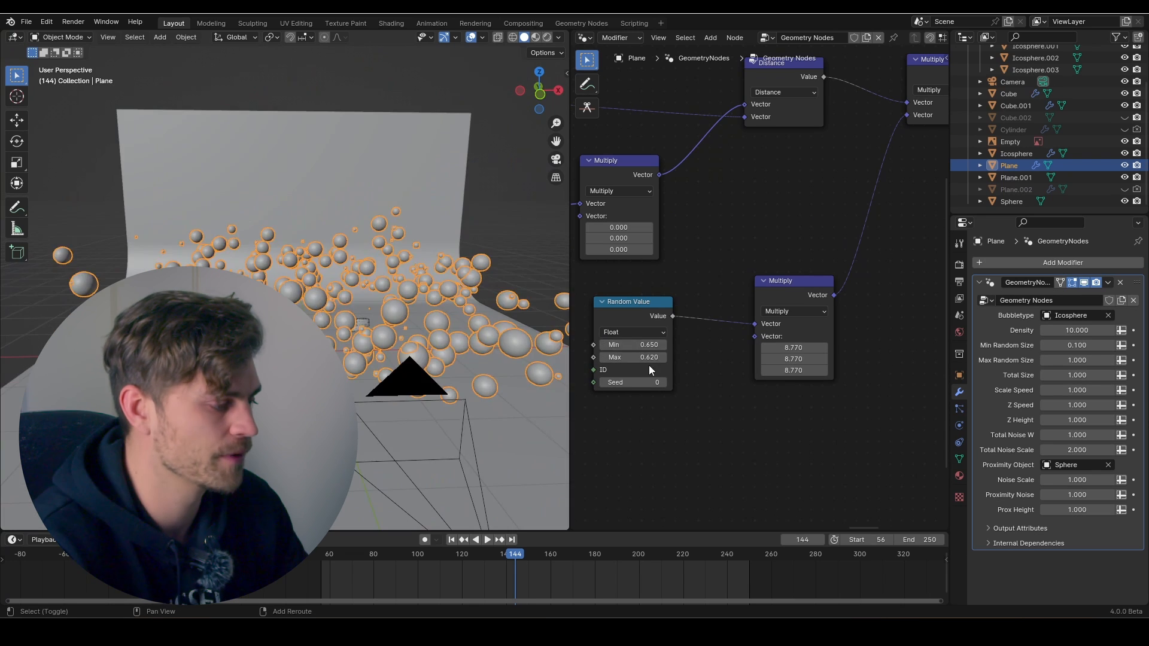
pyautogui.moveTo(649, 358); pyautogui.dragTo(712, 358)
pyautogui.moveTo(647, 345); pyautogui.dragTo(614, 358)
pyautogui.moveTo(794, 203); pyautogui.dragTo(758, 289, button='middle')
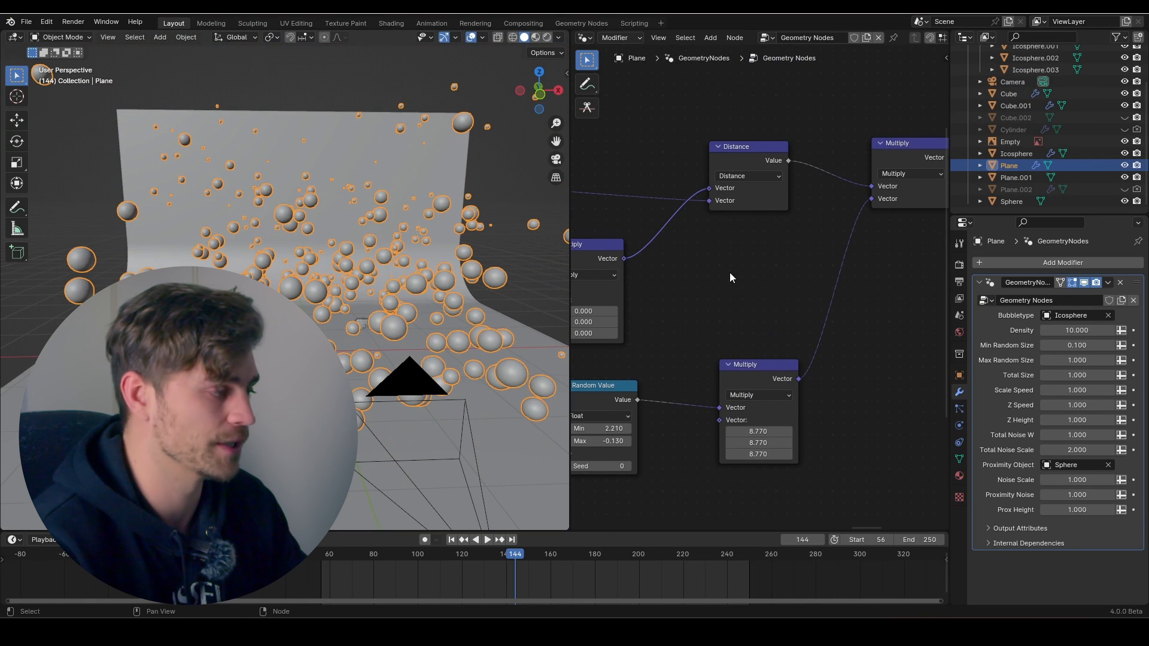
# Set the Random Value node's Max to 0 and the second vector of its connected Multiply node to 3.700
pyautogui.scroll(-2, 709, 303)
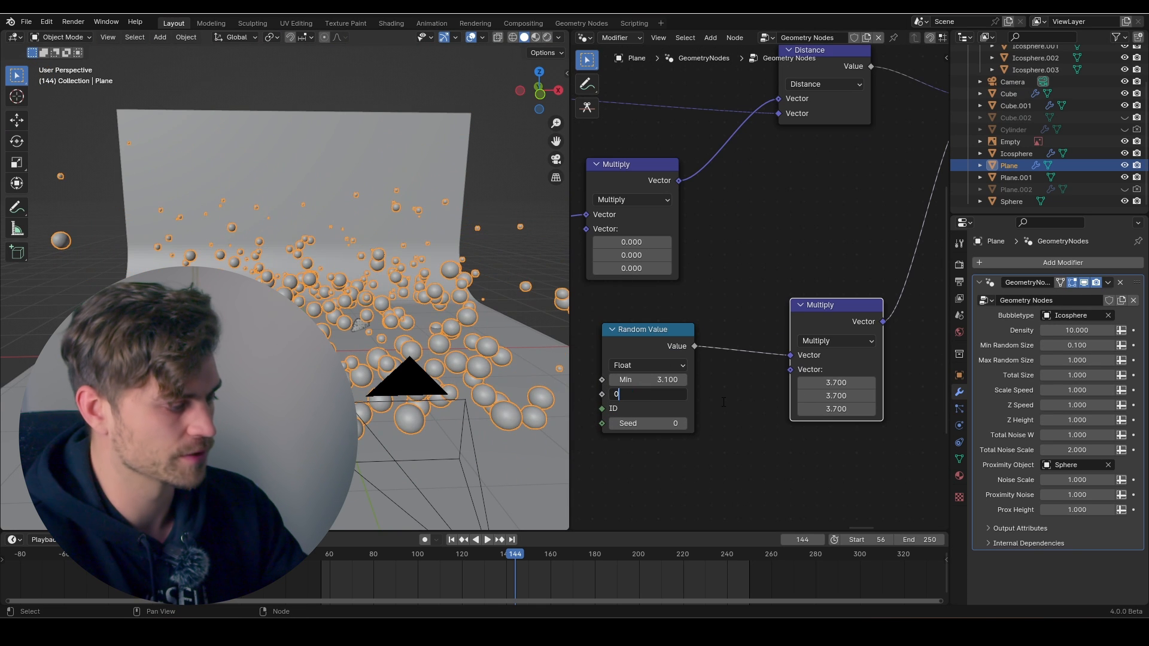
pyautogui.press('Return')
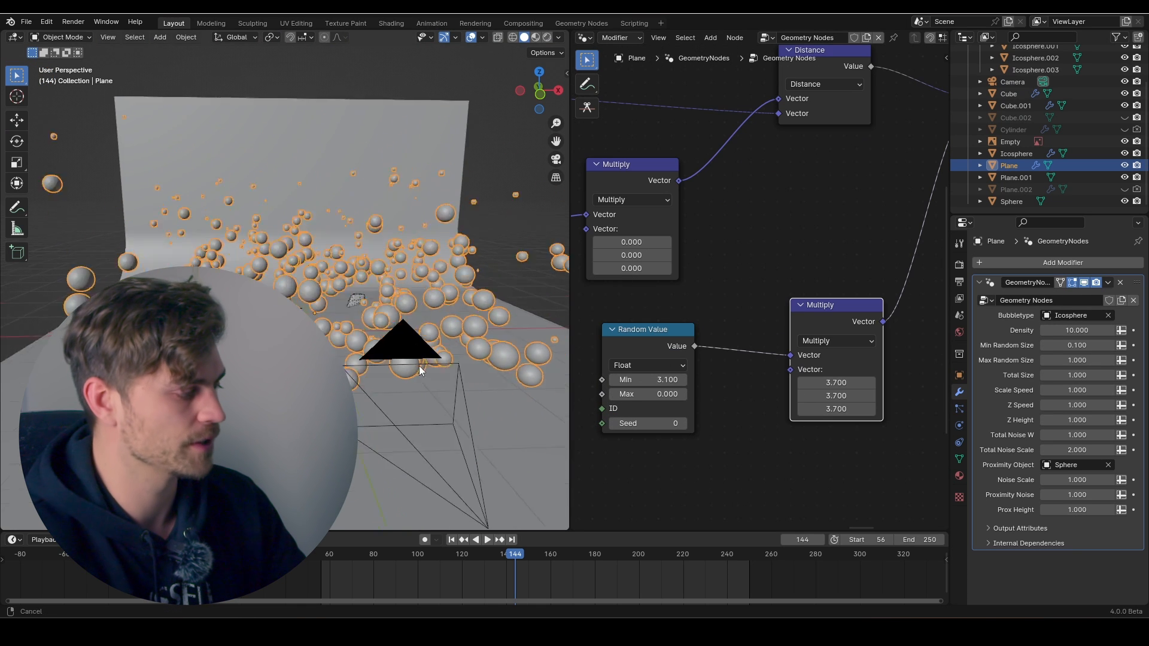
pyautogui.moveTo(419, 384); pyautogui.dragTo(536, 374, button='middle')
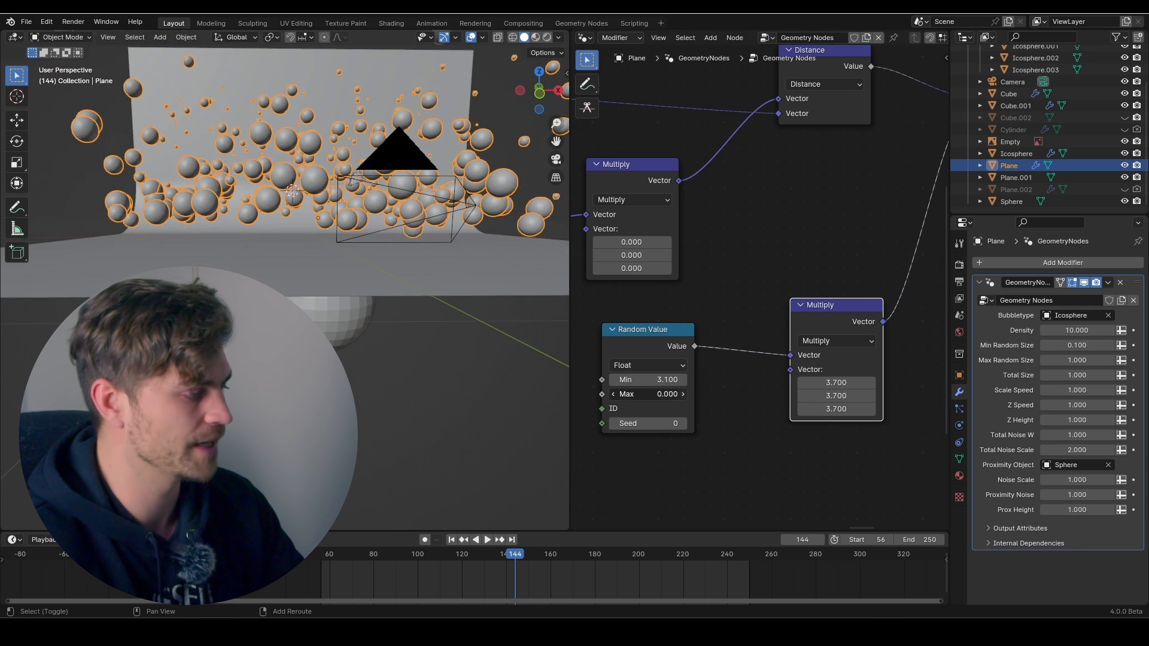
# Try a Max of -3.270 on the Random Value node
pyautogui.click(683, 395)
pyautogui.click(710, 400)
pyautogui.moveTo(665, 395); pyautogui.dragTo(499, 395)
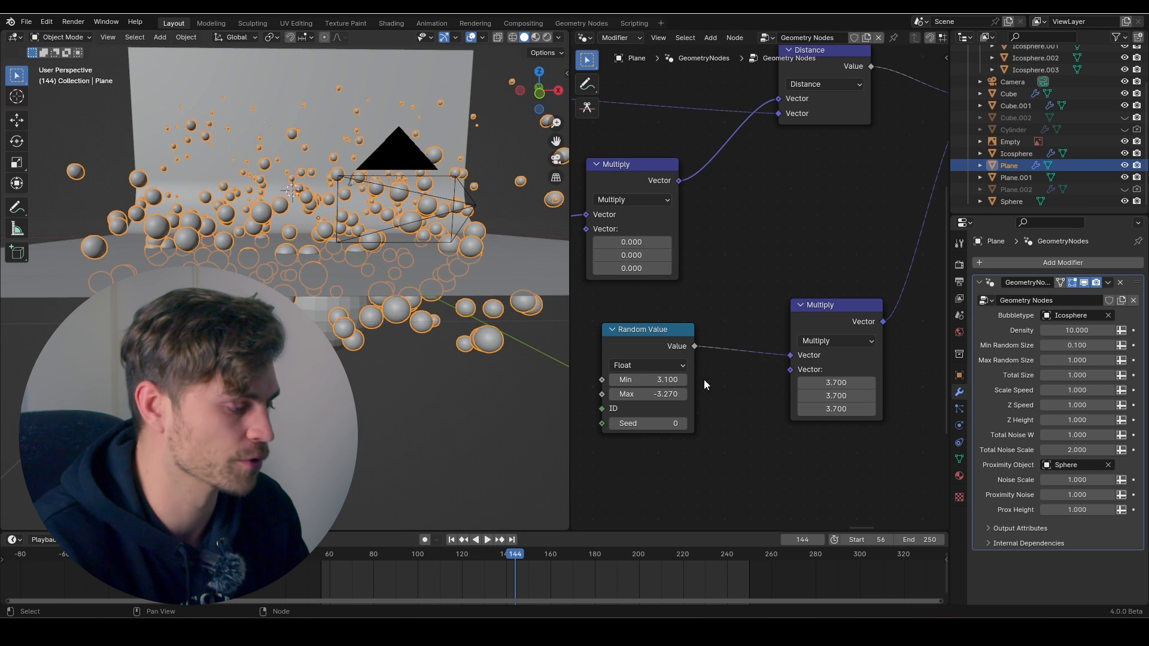
pyautogui.press('Return')
# Set the Random Value node's Min to 0.45 and raise it to 0.990
pyautogui.click(666, 380)
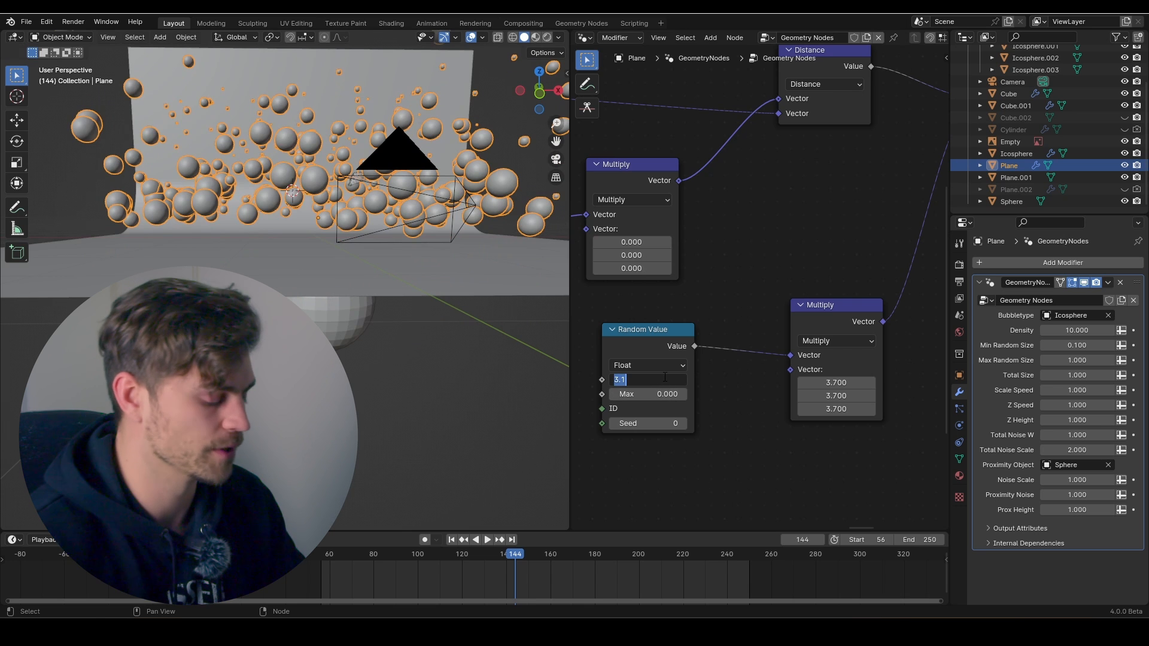
pyautogui.write('0.45')
pyautogui.press('Return')
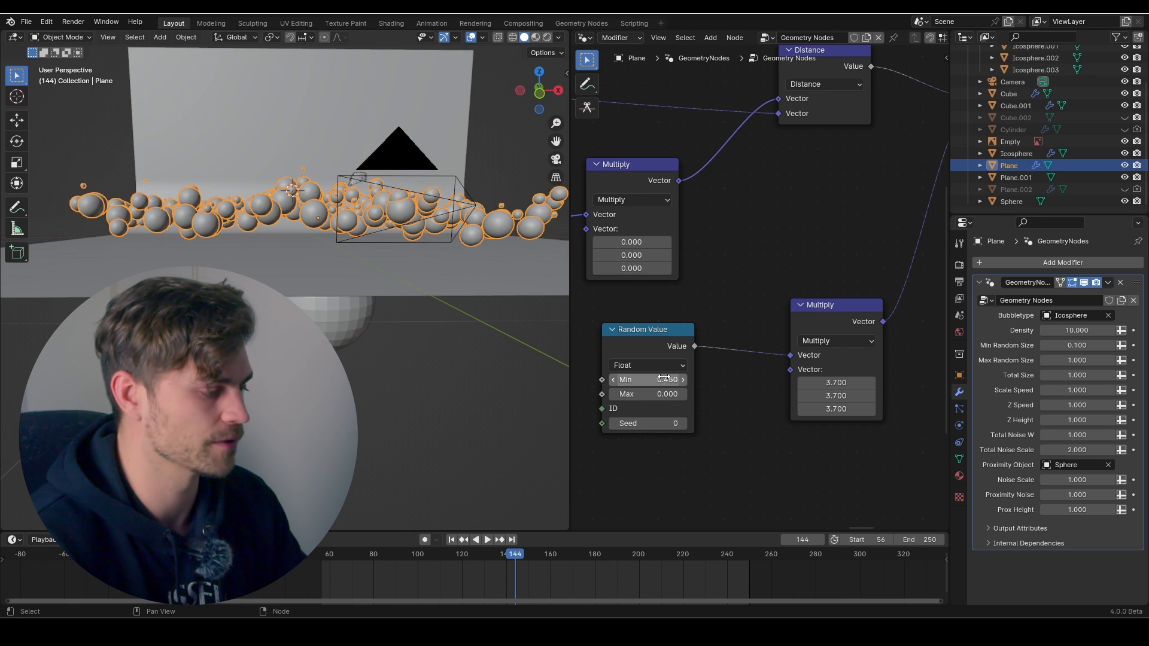
pyautogui.moveTo(659, 380); pyautogui.dragTo(691, 379)
pyautogui.moveTo(385, 146); pyautogui.dragTo(379, 182, button='middle')
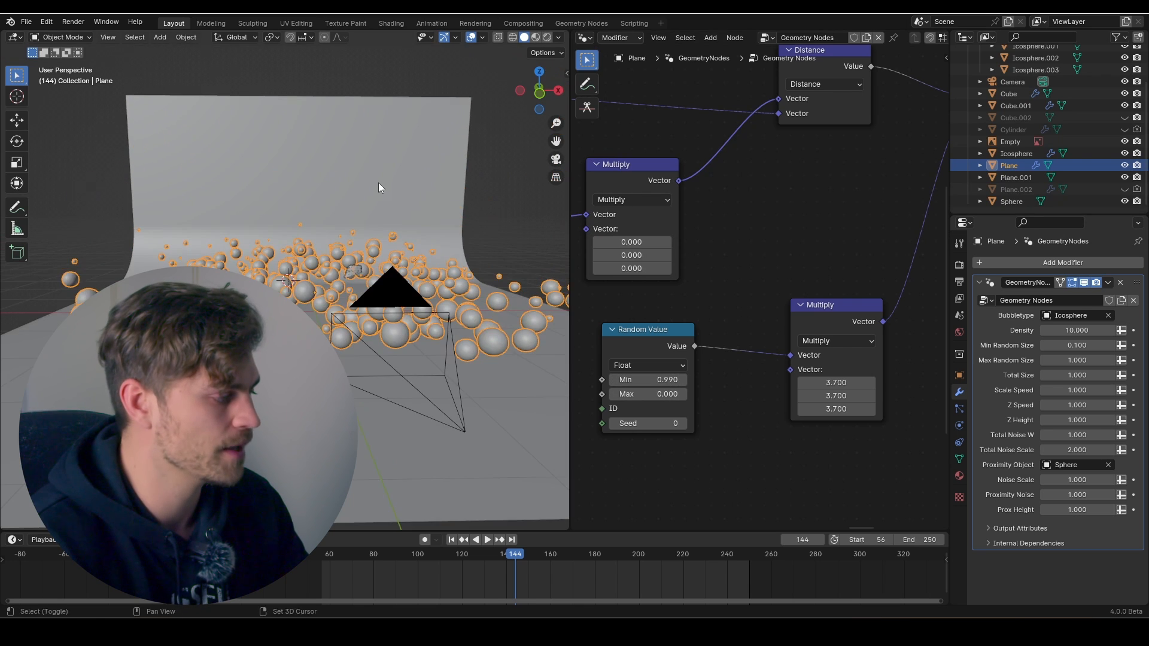
# Try a higher second vector on the Multiply node fed by Random Value
pyautogui.scroll(-2, 757, 364)
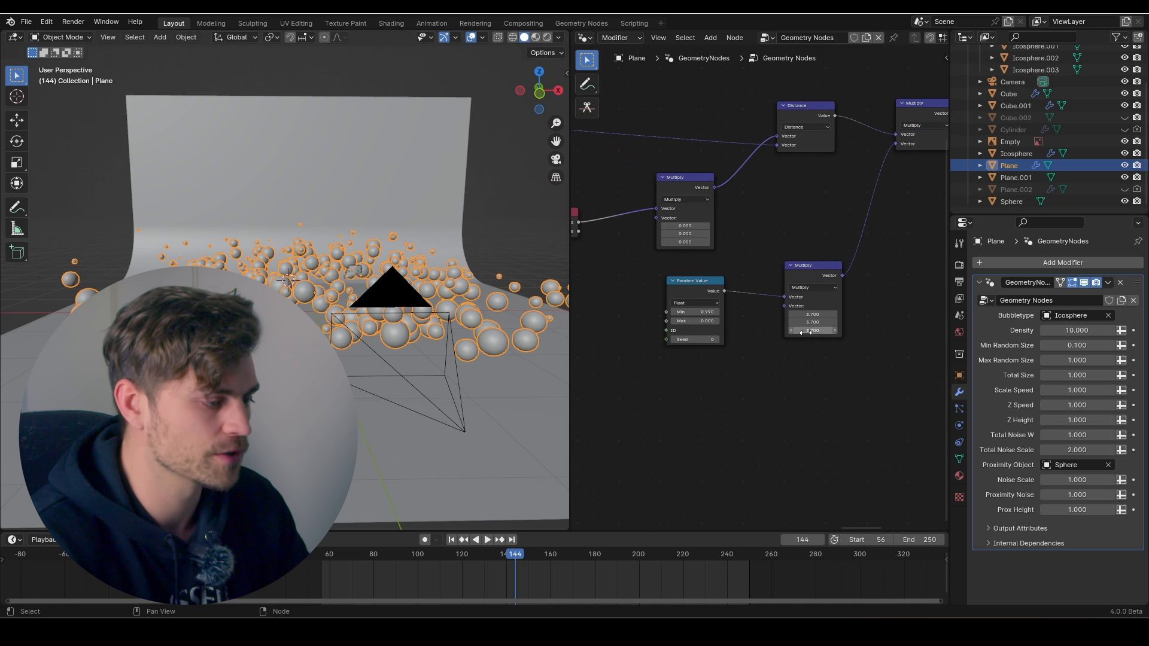
pyautogui.moveTo(813, 314); pyautogui.dragTo(981, 331)
pyautogui.hotkey('ctrl', 'z')
# Add a Group Input node below the Random Value node
pyautogui.scroll(4, 710, 335)
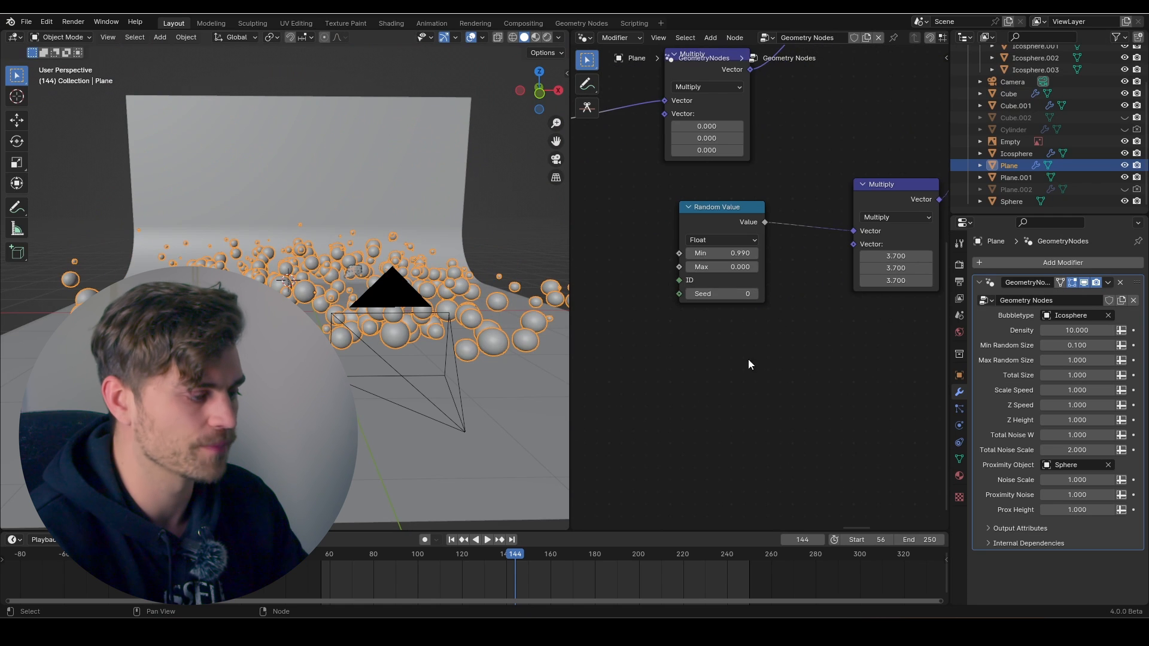
pyautogui.hotkey('shift', 'a')
pyautogui.write('group')
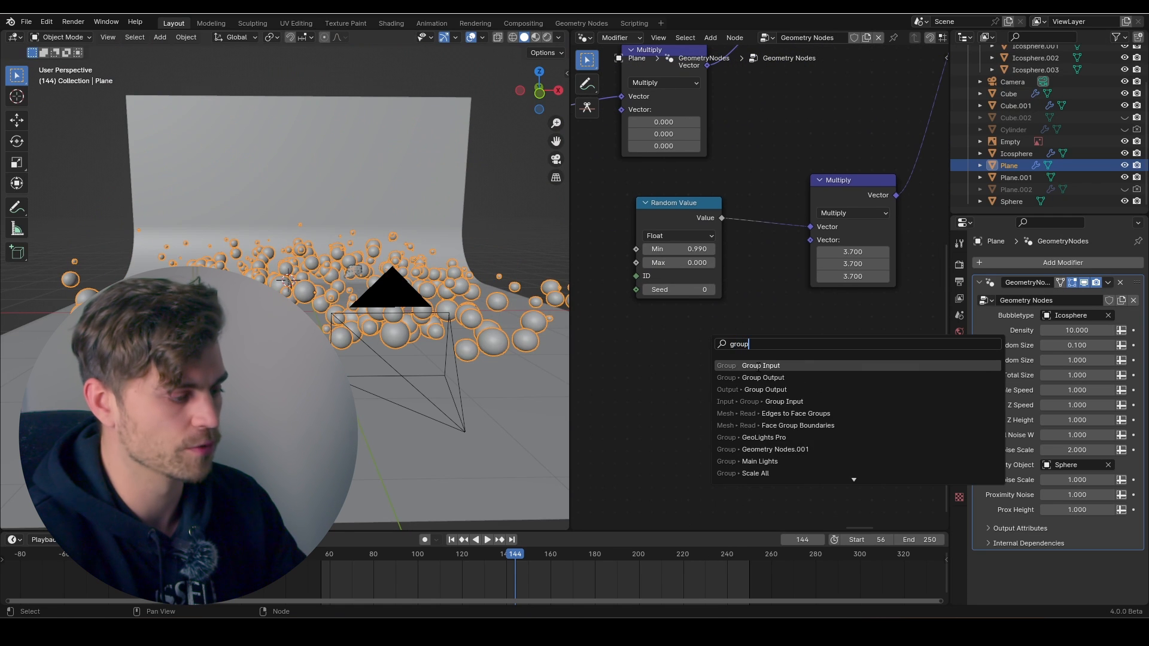
pyautogui.click(759, 366)
pyautogui.scroll(-1, 712, 479)
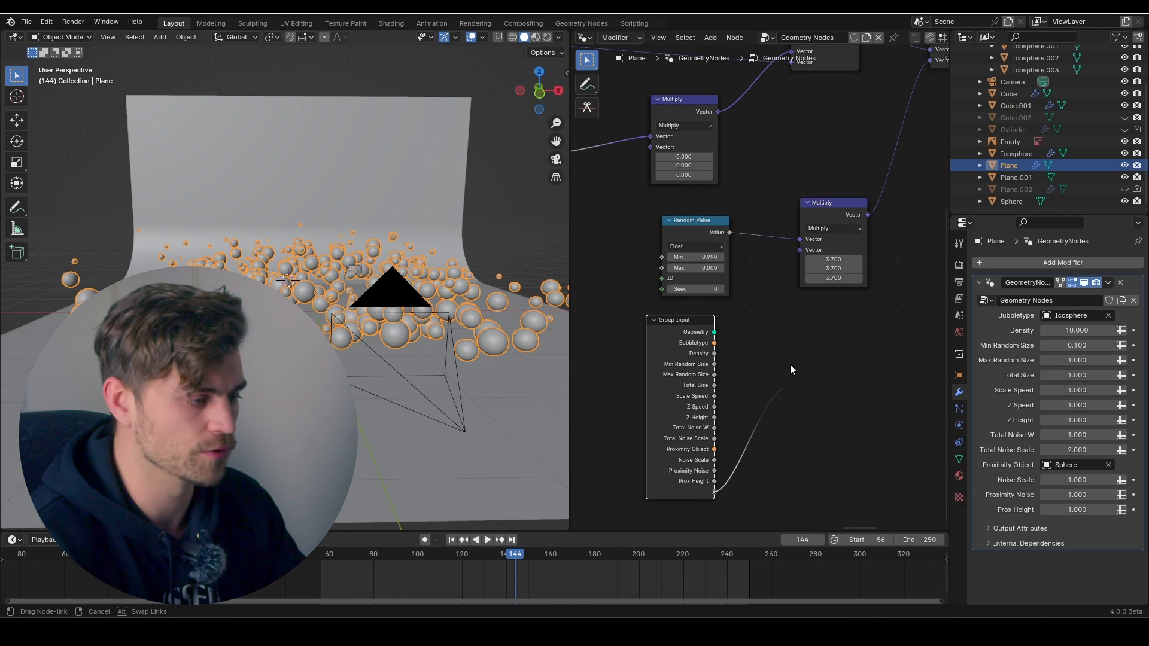
# Expose the second vector of Random Value's Multiply node as a new group input and set it to 12.480 in the modifier
pyautogui.moveTo(808, 249); pyautogui.dragTo(808, 249)
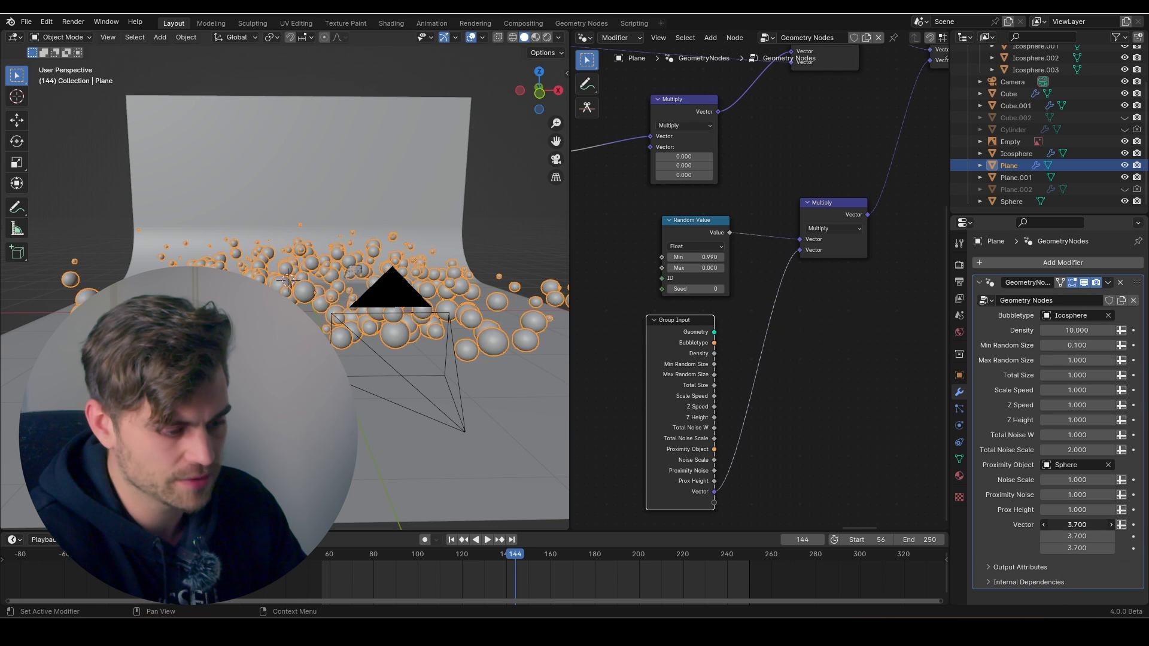
pyautogui.moveTo(1071, 525); pyautogui.dragTo(1126, 525)
# Insert a Math node set to Add between the Group Input's Vector output and the Multiply node's second vector input
pyautogui.hotkey('shift', 'a')
pyautogui.write('add')
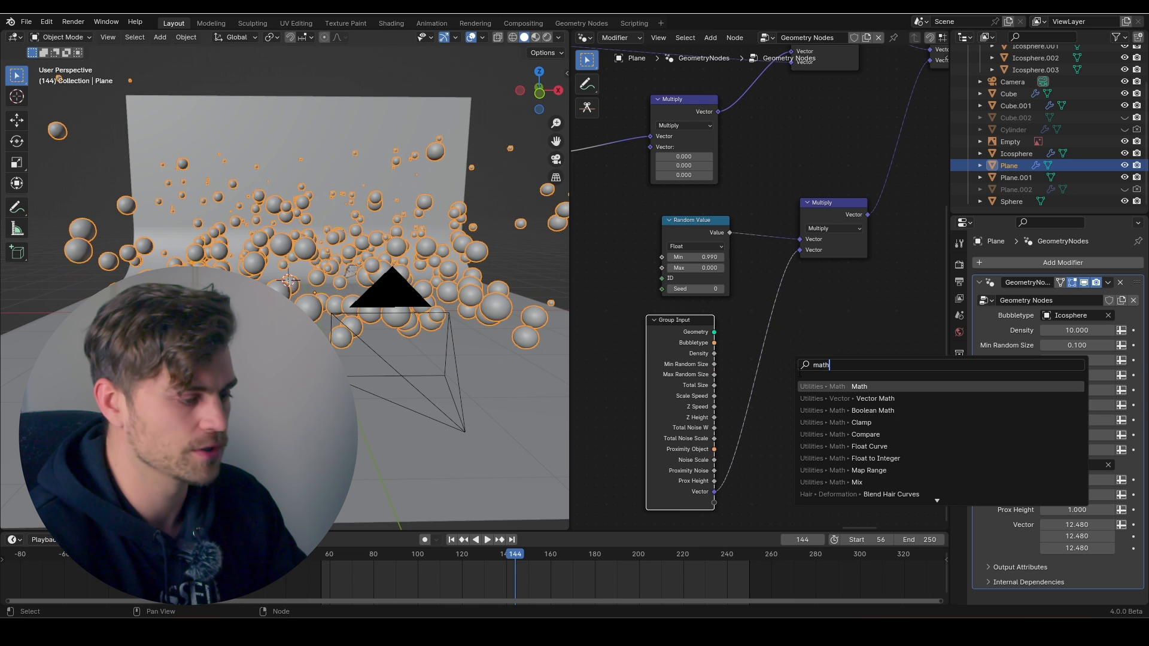
pyautogui.click(874, 387)
pyautogui.click(753, 344)
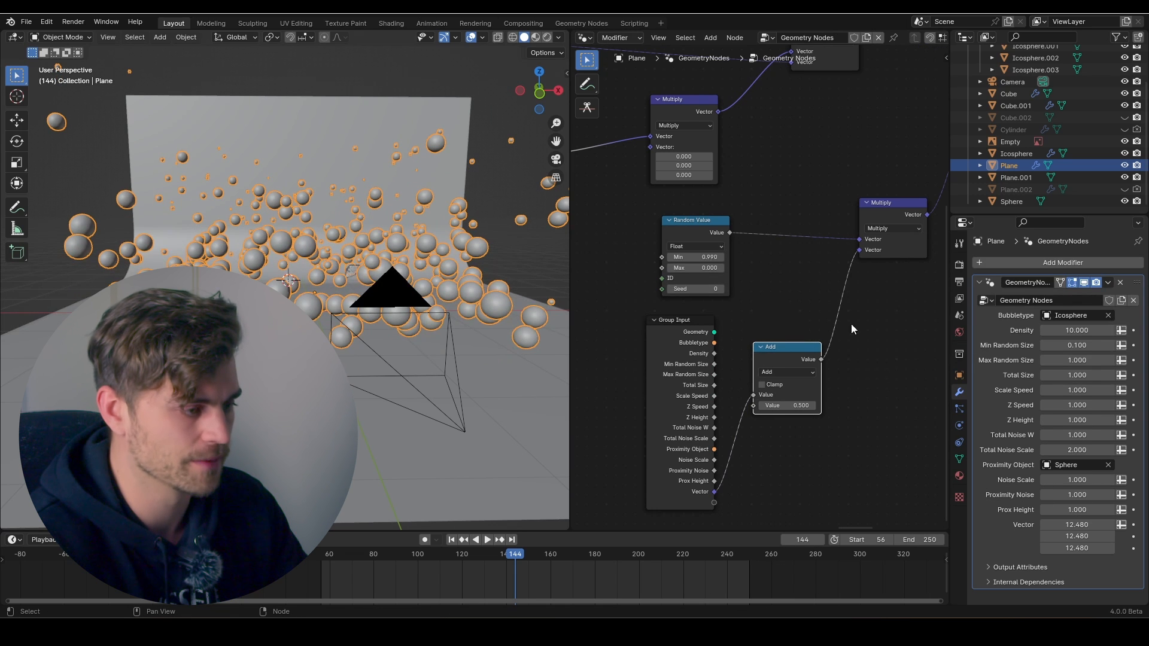
pyautogui.click(713, 492)
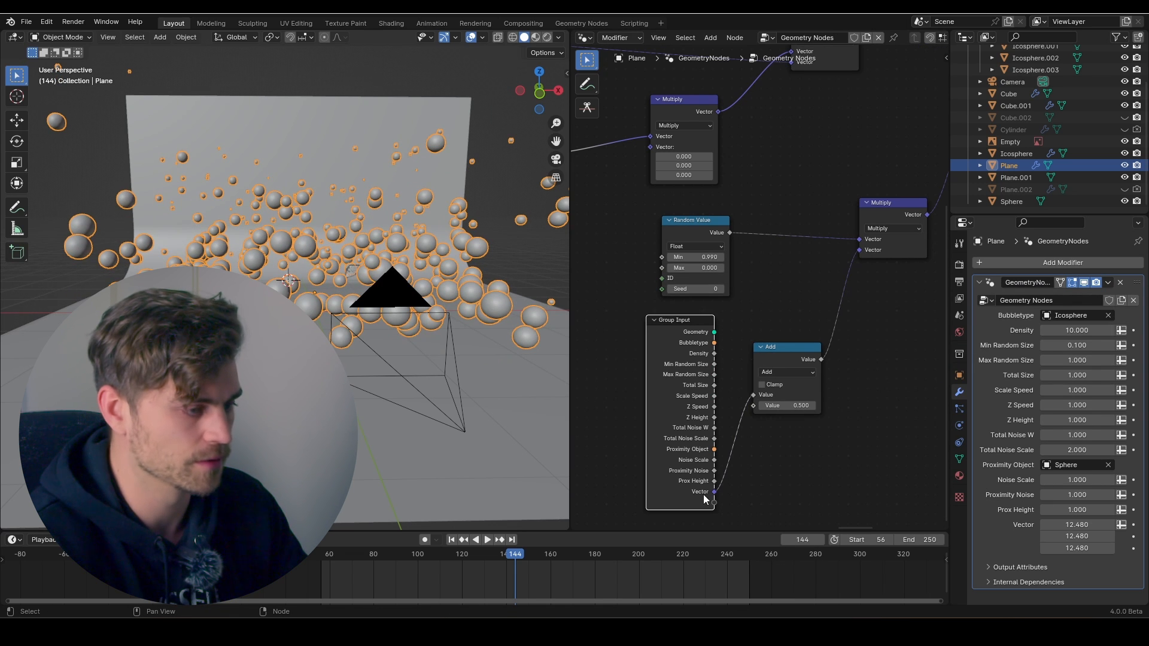
# Change the type of the exposed Vector group input from Vector to Float
pyautogui.press('n')
pyautogui.click(875, 286)
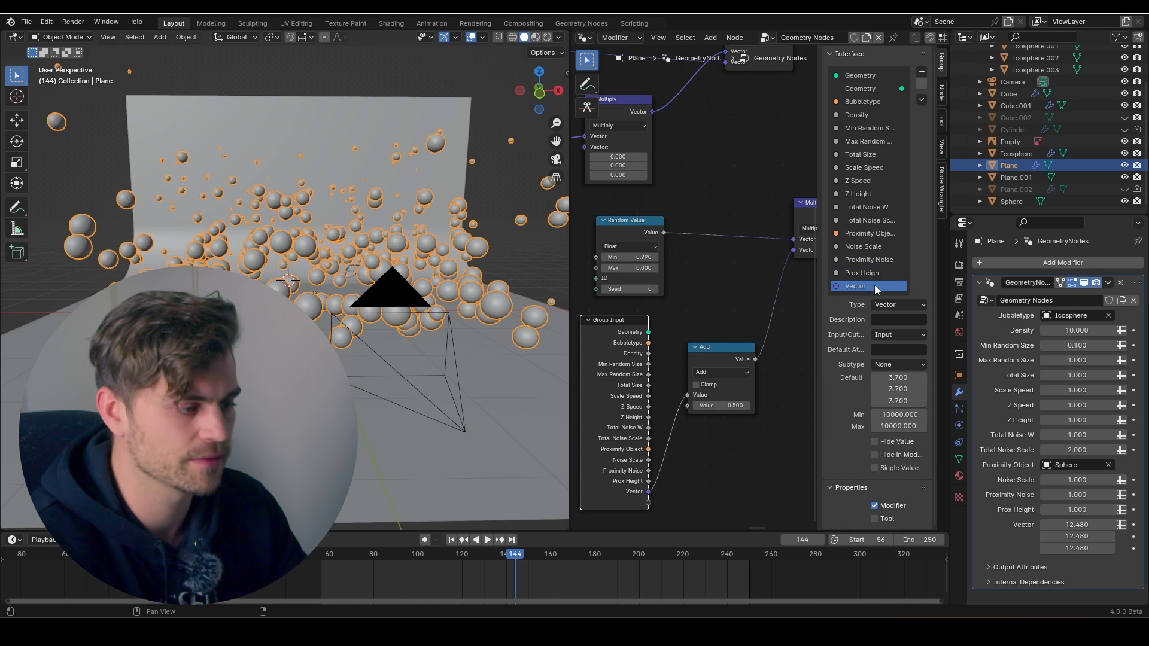
pyautogui.click(896, 304)
pyautogui.click(901, 423)
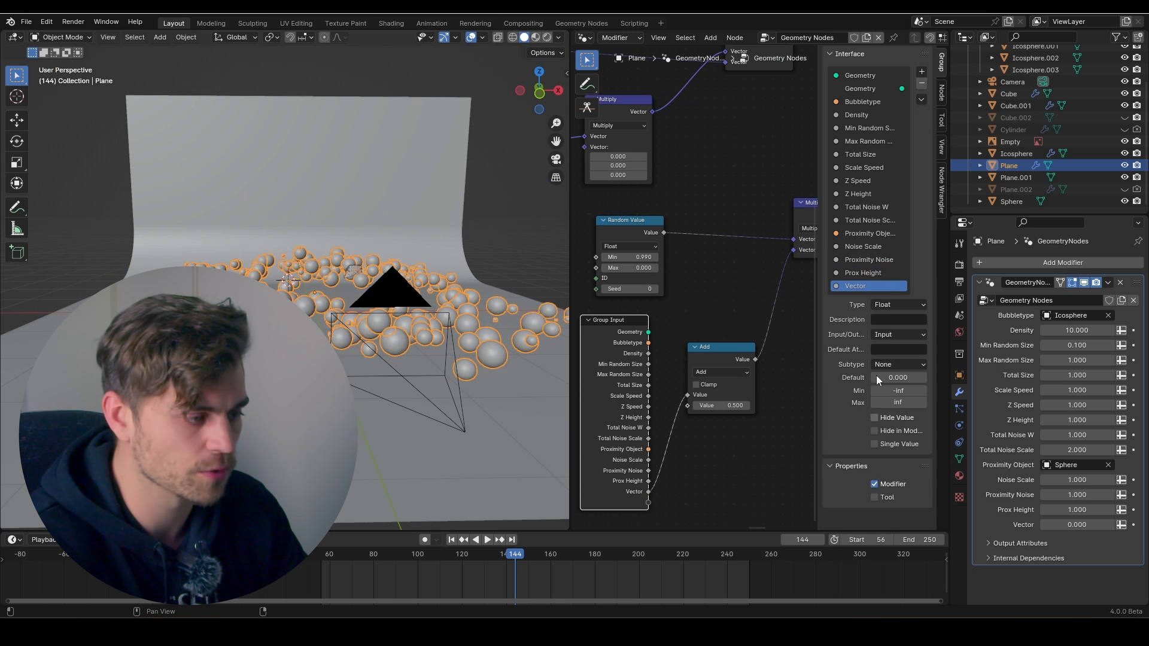
pyautogui.press('n')
# Set the Add node's value to 0.100 and the modifier's Vector input to 6.310
pyautogui.moveTo(787, 406)
pyautogui.mouseDown()
pyautogui.moveTo(823, 405)
pyautogui.moveTo(798, 406)
pyautogui.mouseUp()
pyautogui.moveTo(787, 406); pyautogui.dragTo(778, 400, button='middle')
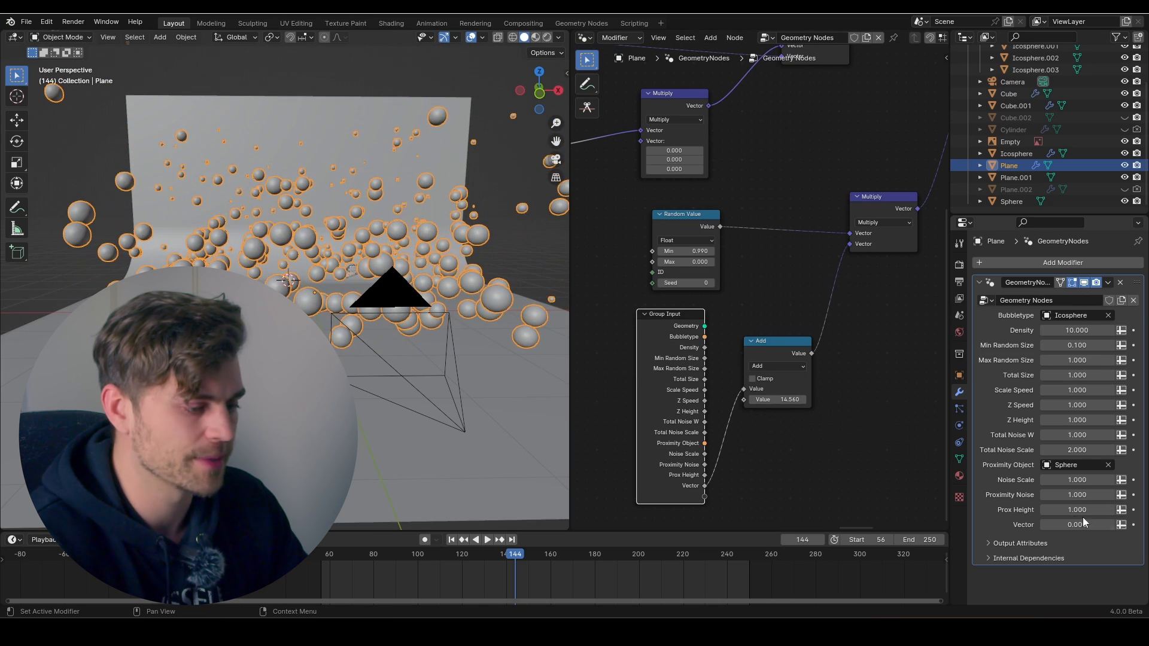
pyautogui.moveTo(1082, 524)
pyautogui.mouseDown()
pyautogui.moveTo(1108, 524)
pyautogui.moveTo(1098, 525)
pyautogui.mouseUp()
pyautogui.moveTo(760, 247); pyautogui.dragTo(758, 246, button='middle')
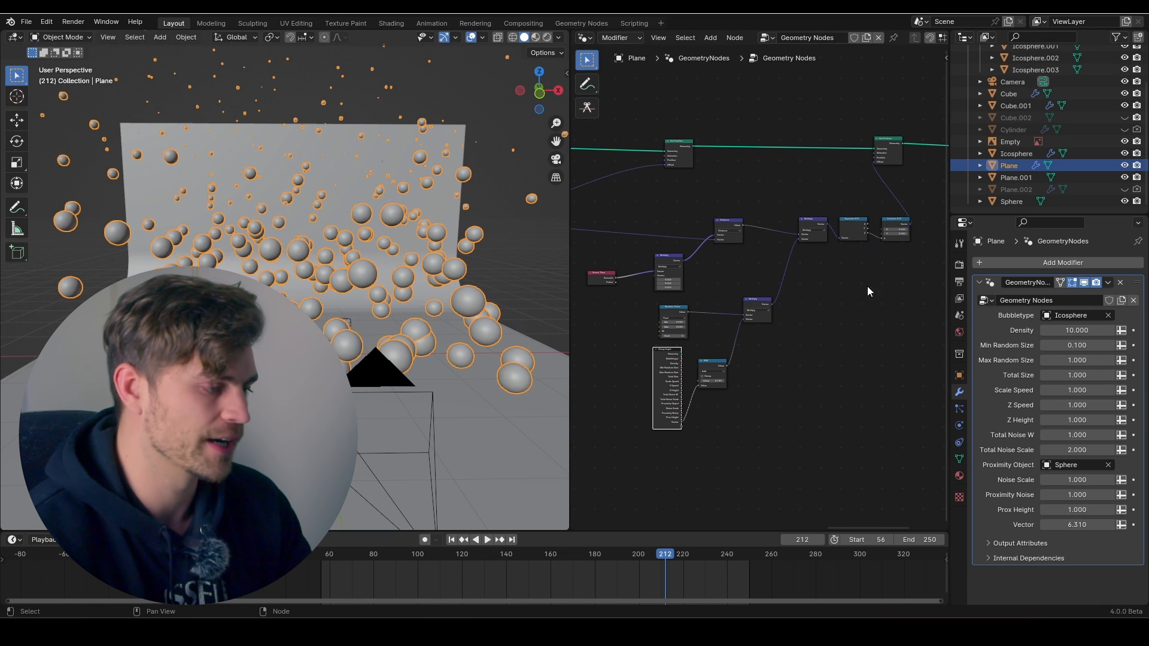
# Insert a copy of the Distance node between Distance and the final Multiply node, with its second vector at 0.300 on all axes
pyautogui.scroll(3, 824, 239)
pyautogui.scroll(1, 698, 223)
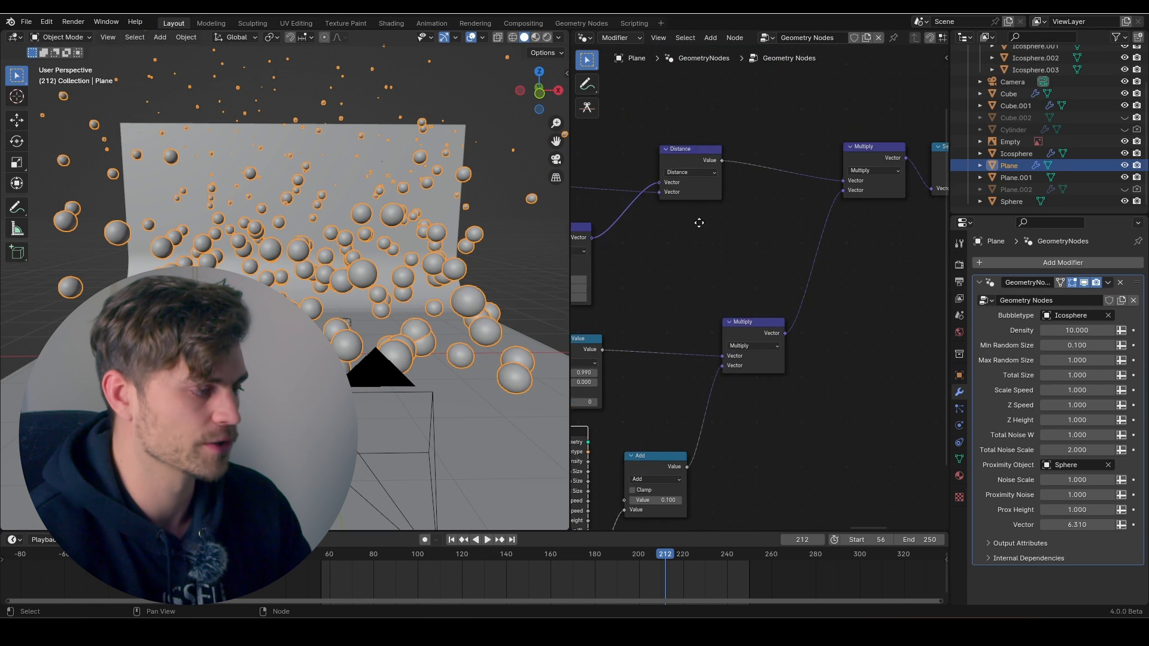
pyautogui.hotkey('shift', 'd')
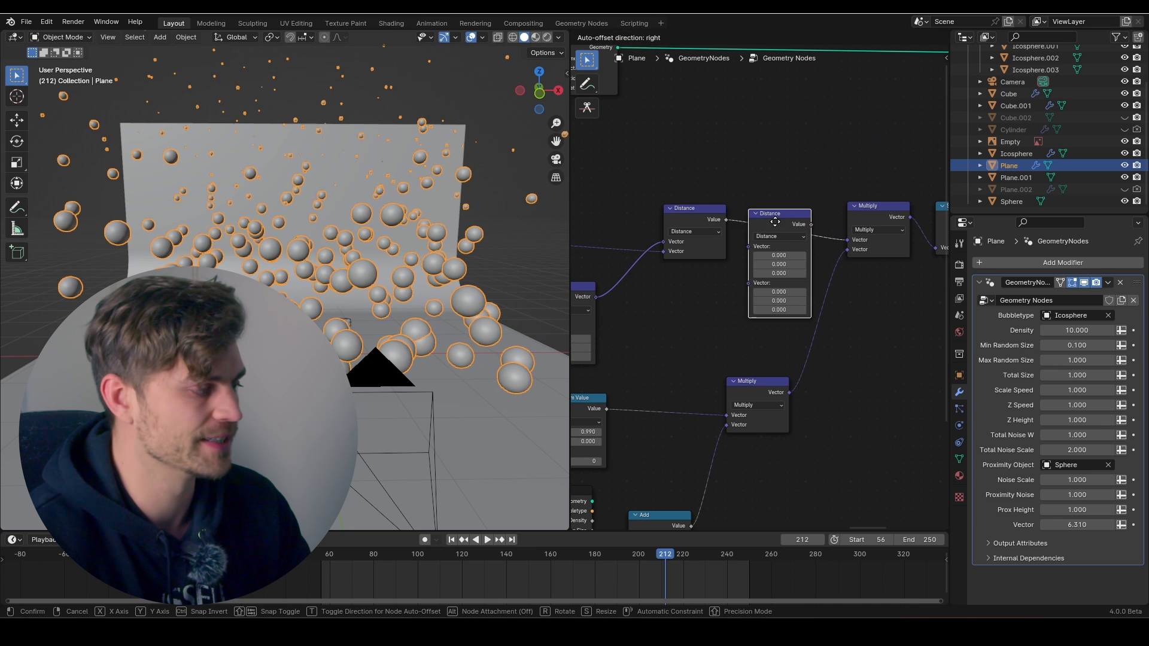
pyautogui.click(796, 221)
pyautogui.scroll(2, 802, 257)
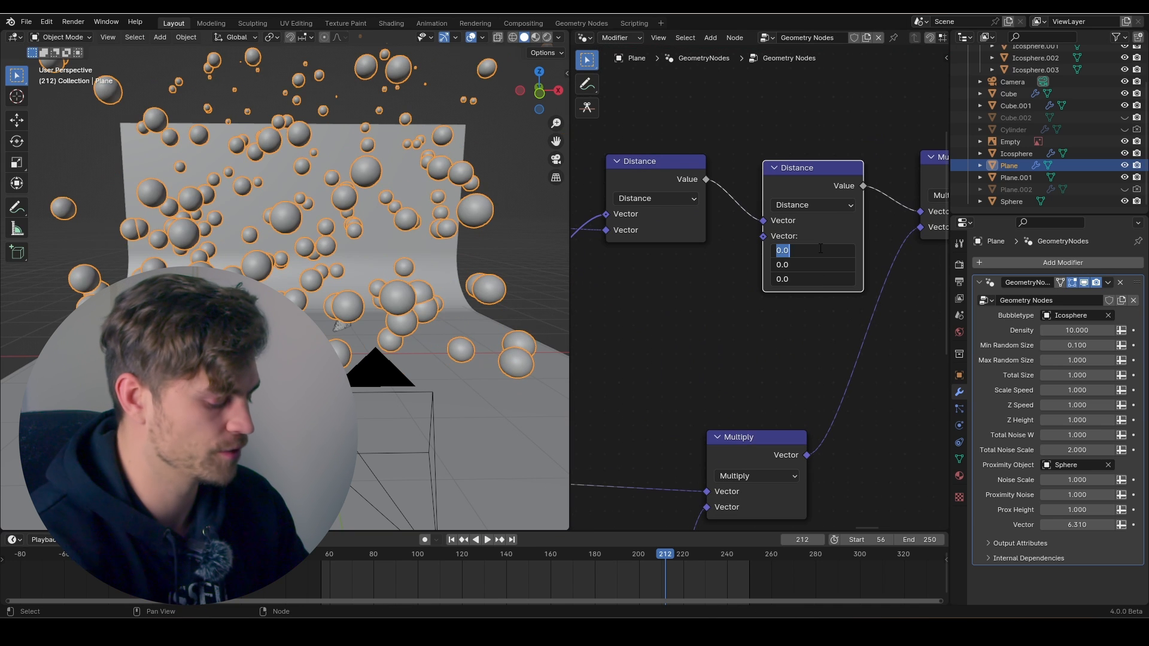
pyautogui.press('Return')
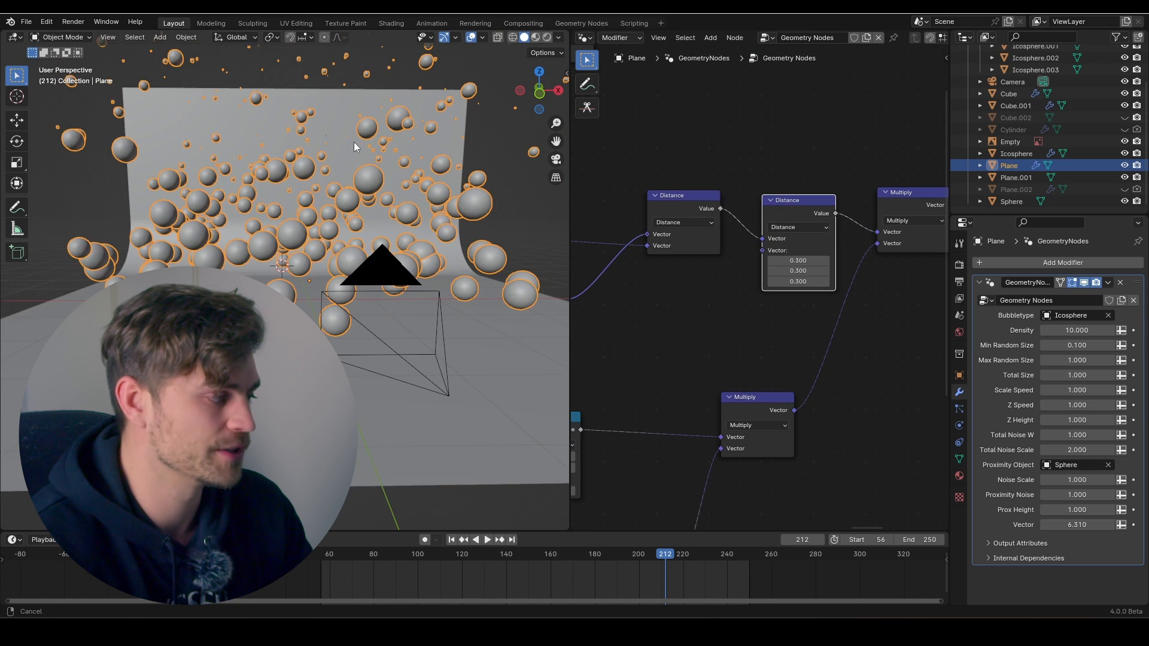
# Try 0.420 on all axes for the second vector of the copied Distance node
pyautogui.moveTo(354, 142); pyautogui.dragTo(370, 172, button='middle')
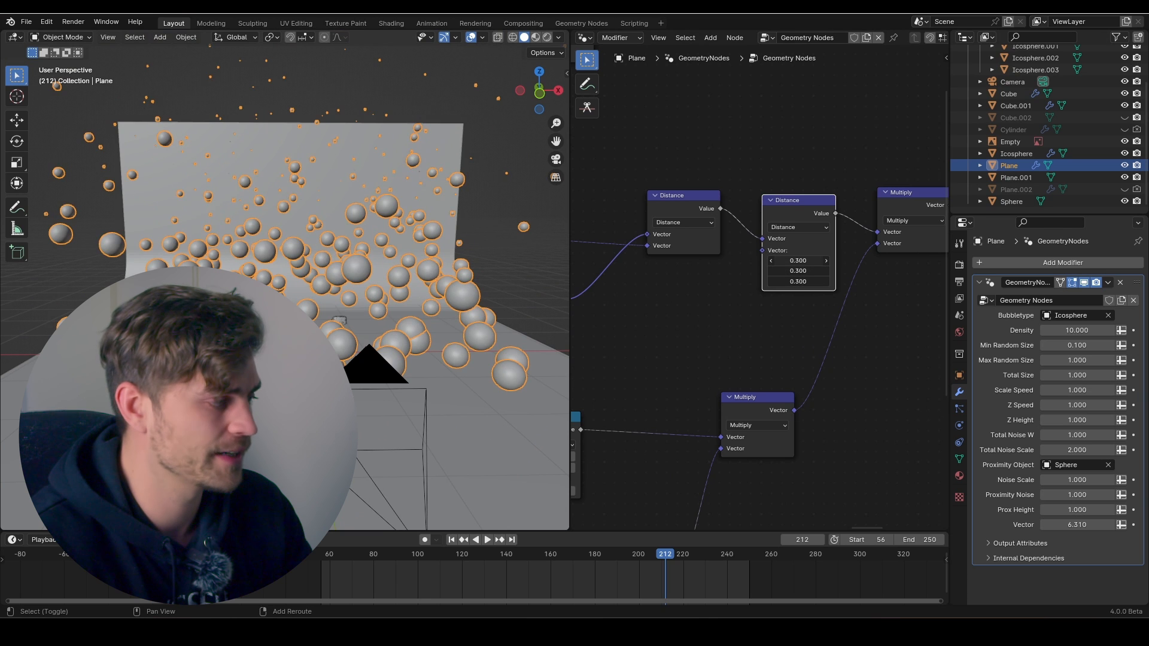
pyautogui.moveTo(799, 261); pyautogui.dragTo(810, 261)
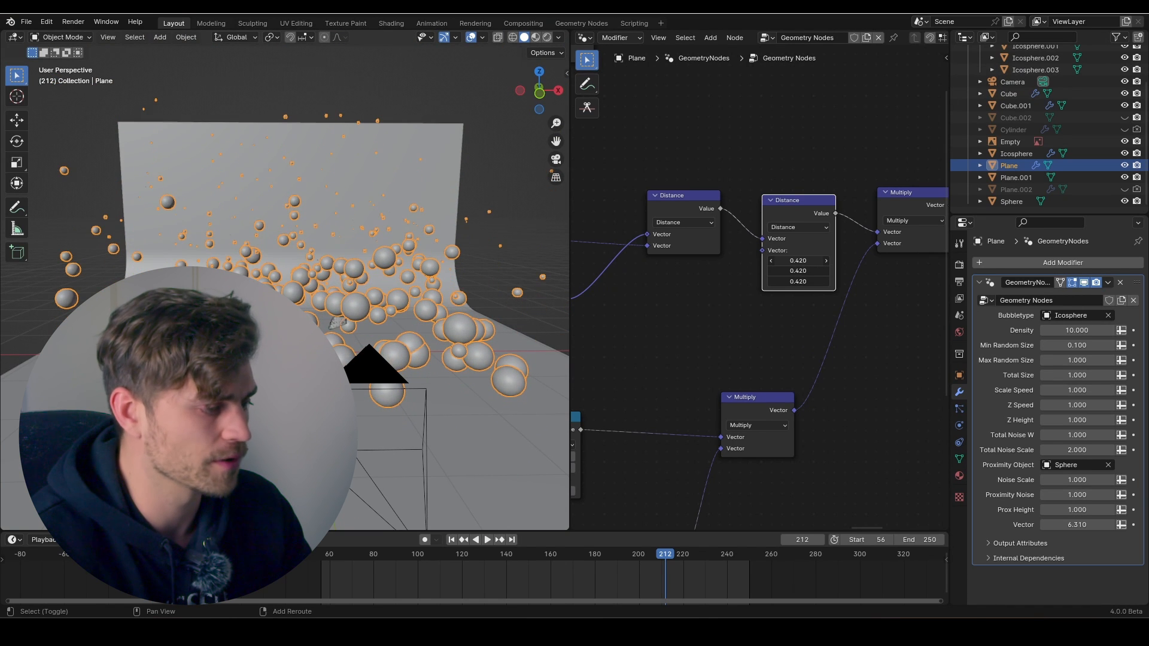
pyautogui.keyDown('shift'); pyautogui.moveTo(431, 251); pyautogui.dragTo(489, 259, button='middle'); pyautogui.keyUp('shift')
pyautogui.moveTo(701, 260); pyautogui.dragTo(741, 237, button='middle')
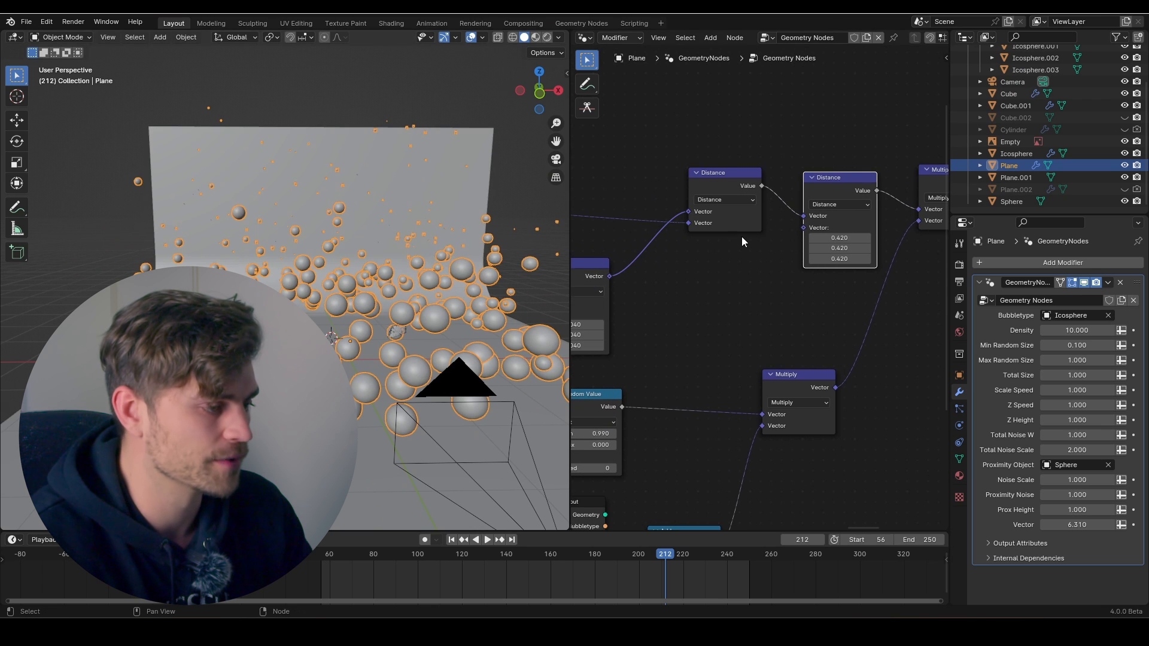
# Delete the copied Distance node and link the original Distance value directly to the Multiply node's first vector
pyautogui.press('x')
pyautogui.moveTo(762, 186); pyautogui.dragTo(916, 206)
pyautogui.moveTo(880, 195); pyautogui.dragTo(866, 198, button='middle')
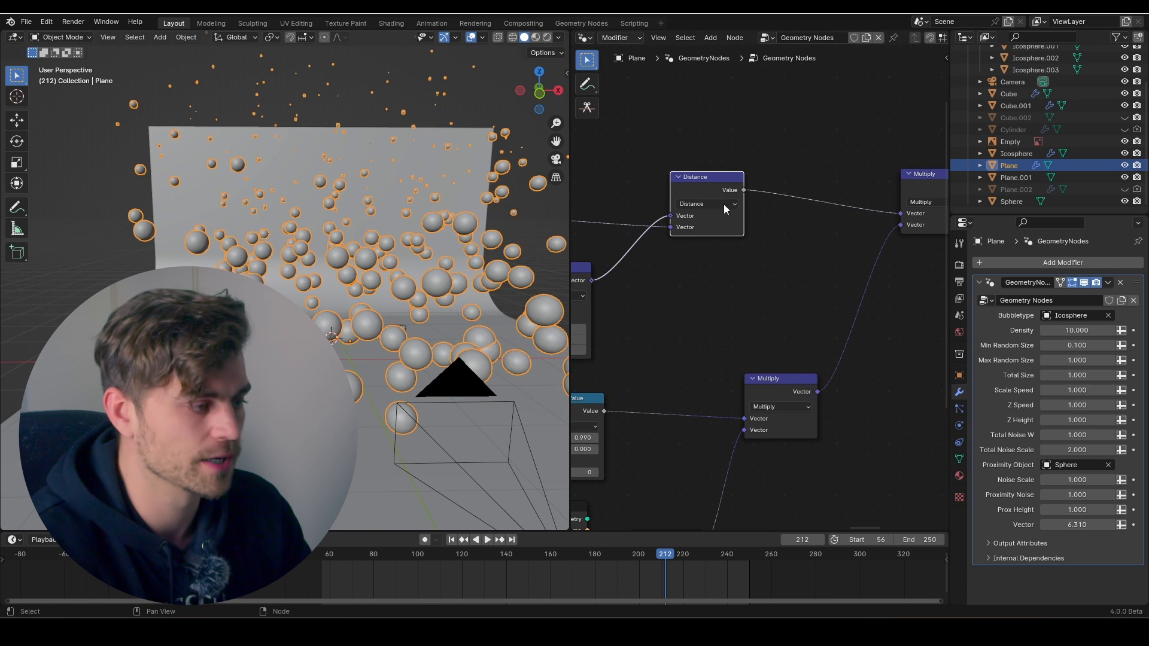
# Duplicate the Distance node onto the link before the final Multiply node and set its second vector to 0.4 on all axes
pyautogui.scroll(-8, 791, 256)
pyautogui.moveTo(790, 255); pyautogui.dragTo(768, 216, button='middle')
pyautogui.hotkey('shift', 'd')
pyautogui.click(773, 236)
pyautogui.scroll(3, 773, 235)
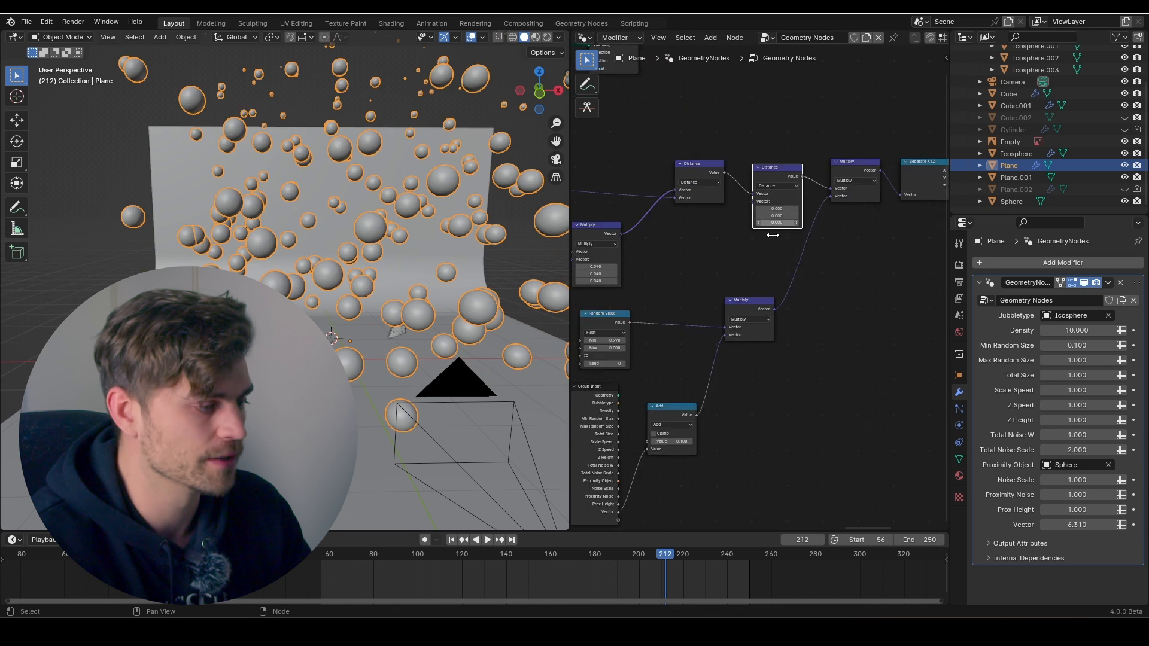
pyautogui.scroll(3, 773, 235)
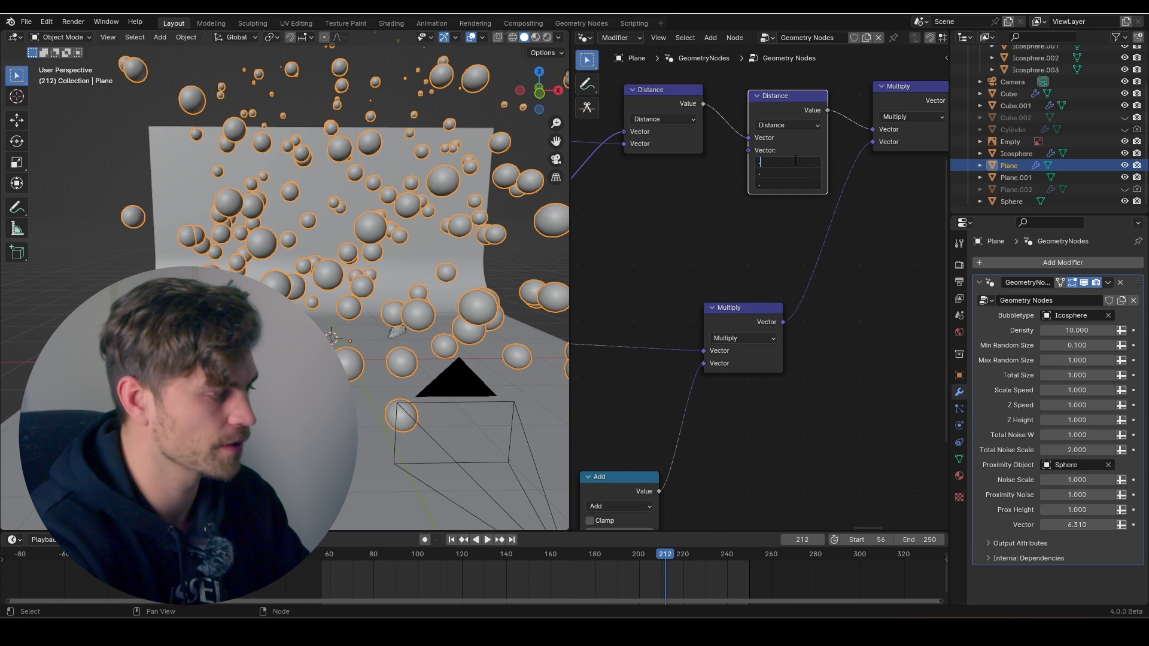
pyautogui.write('.4')
pyautogui.press('Return')
pyautogui.moveTo(706, 205); pyautogui.dragTo(826, 171, button='middle')
pyautogui.scroll(-5, 730, 215)
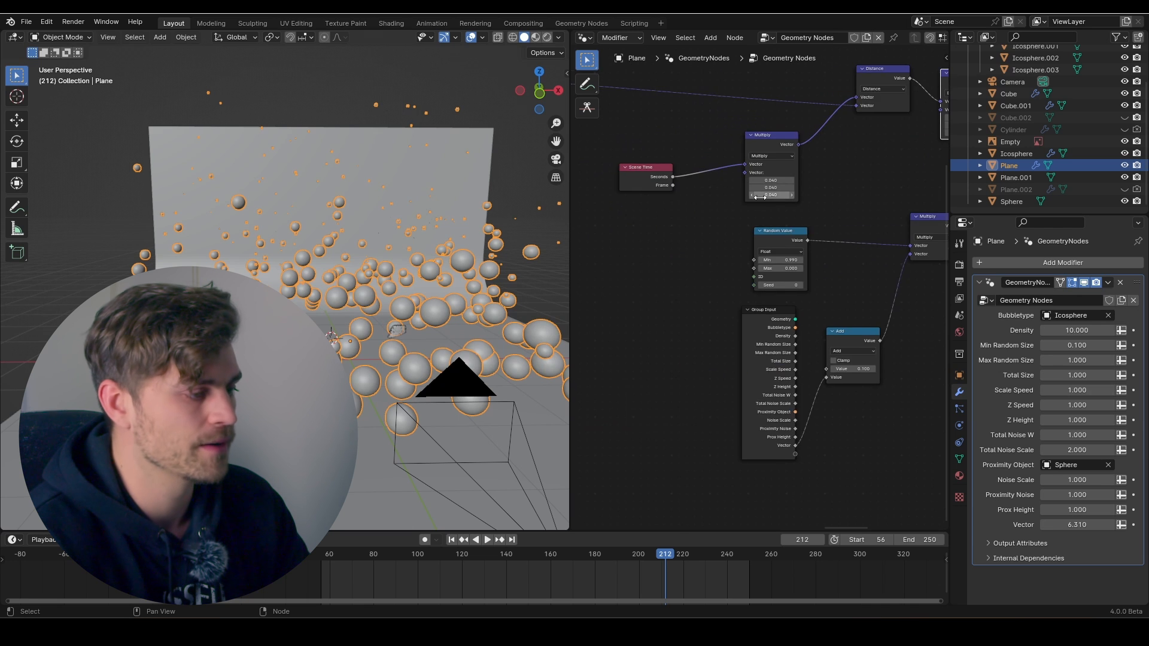
pyautogui.scroll(4, 759, 241)
pyautogui.moveTo(715, 254); pyautogui.dragTo(722, 291, button='middle')
pyautogui.moveTo(801, 175)
pyautogui.mouseDown()
pyautogui.moveTo(801, 197)
pyautogui.moveTo(856, 197)
pyautogui.moveTo(801, 176)
pyautogui.mouseUp()
pyautogui.hotkey('ctrl', 'z')
pyautogui.moveTo(710, 243); pyautogui.dragTo(741, 229, button='middle')
# Duplicate the Group Input node below Scene Time and expose the second vector of Scene Time's Multiply node as a new group input
pyautogui.click(821, 377)
pyautogui.hotkey('shift', 'd')
pyautogui.click(621, 264)
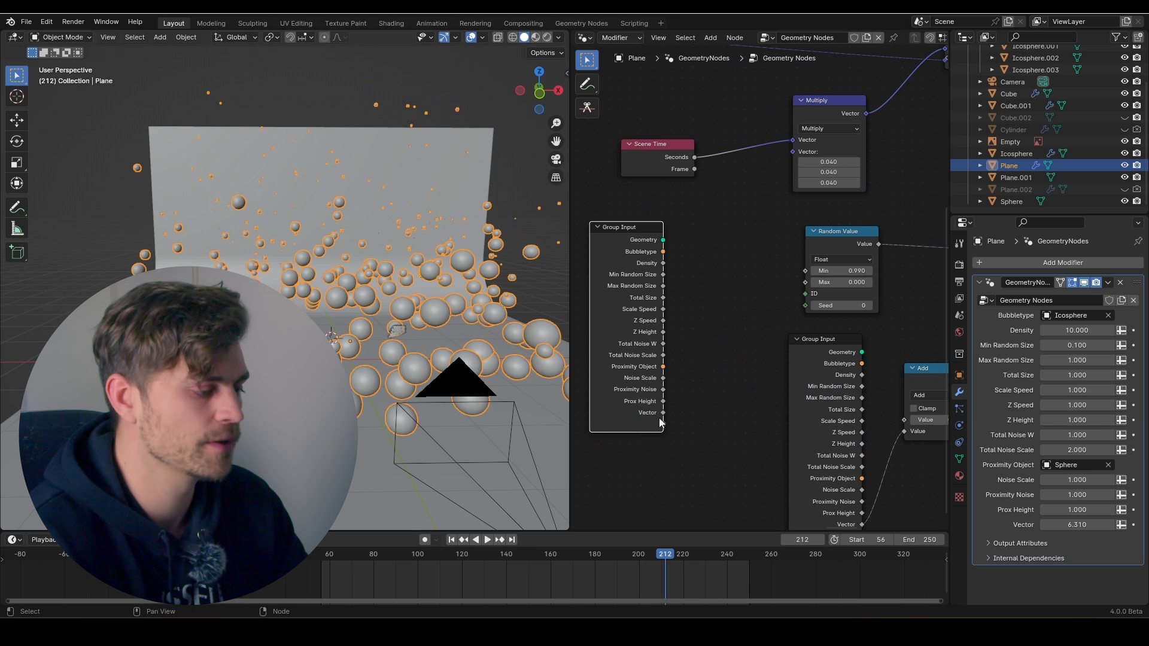
pyautogui.moveTo(793, 159); pyautogui.dragTo(797, 152)
pyautogui.moveTo(638, 277); pyautogui.dragTo(623, 276)
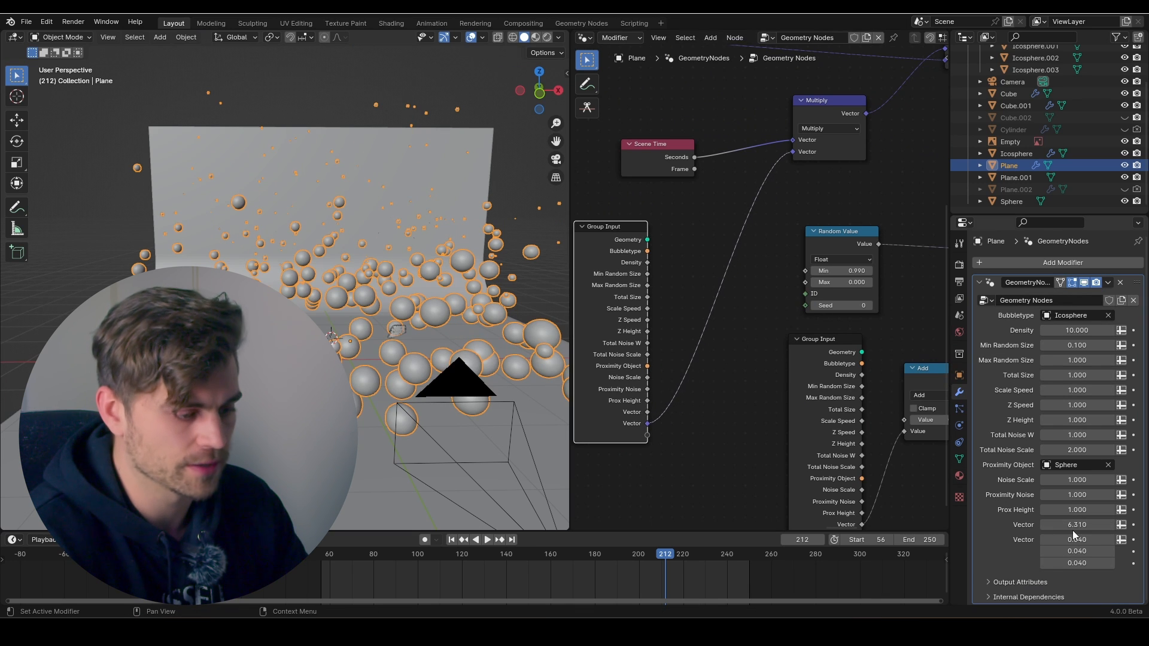
# Insert a Math node set to Multiply with value 0.1 between the new Group Input output and Scene Time's Multiply node
pyautogui.moveTo(688, 293); pyautogui.dragTo(700, 293, button='middle')
pyautogui.hotkey('shift', 'a')
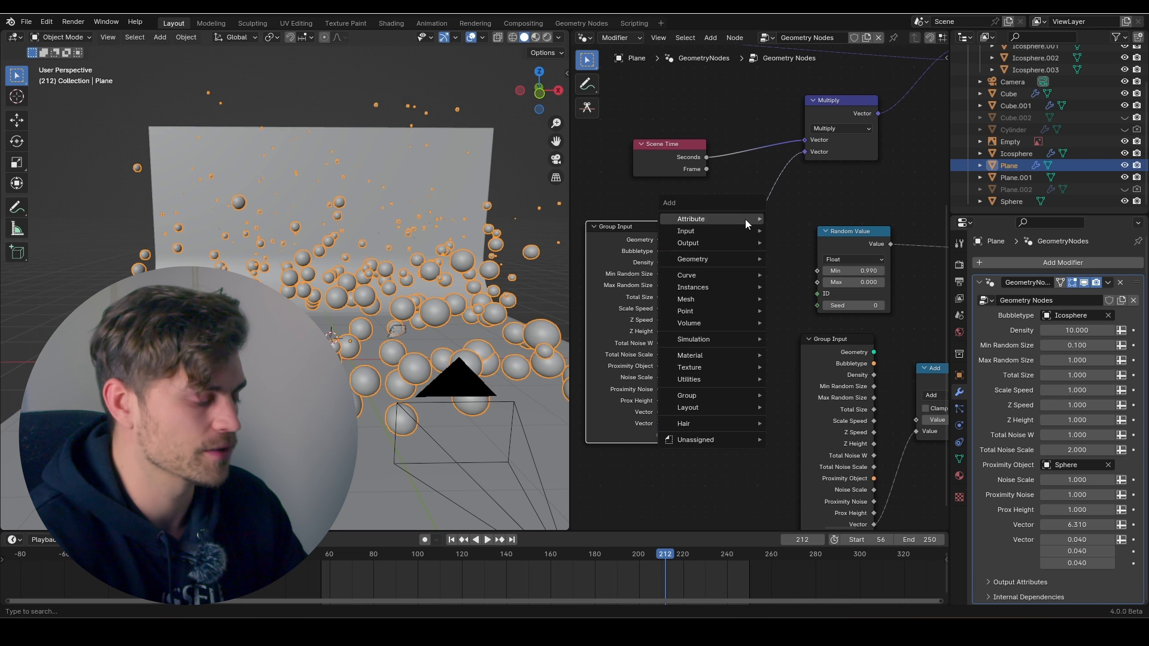
pyautogui.write('math')
pyautogui.press('Return')
pyautogui.click(721, 252)
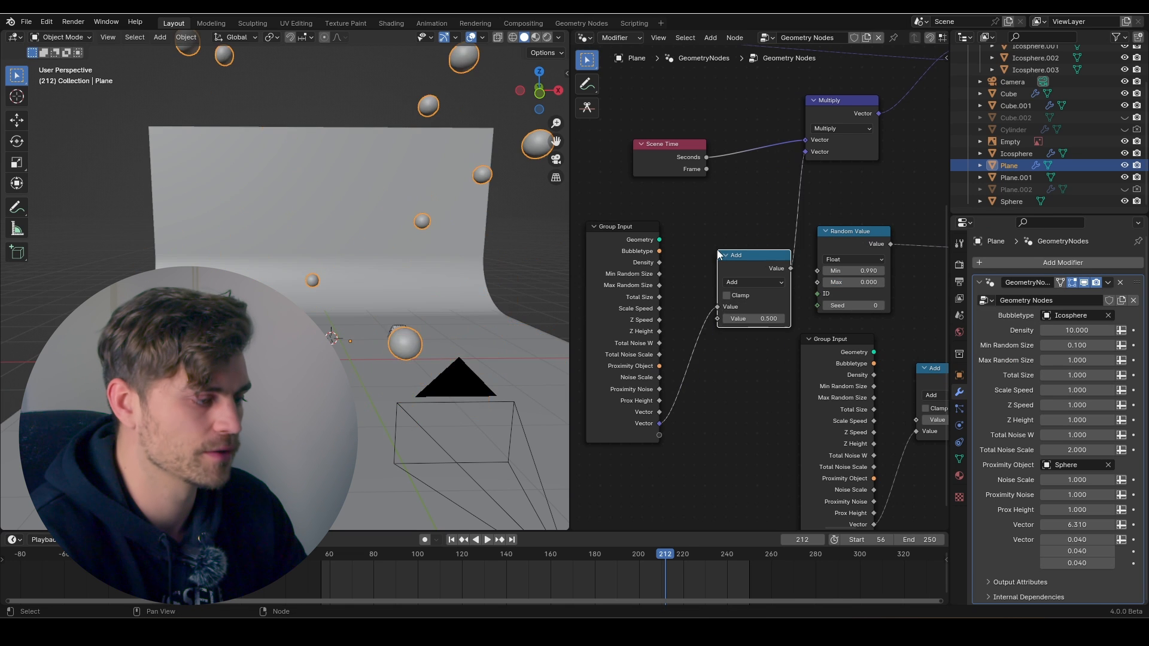
pyautogui.click(749, 283)
pyautogui.click(445, 334)
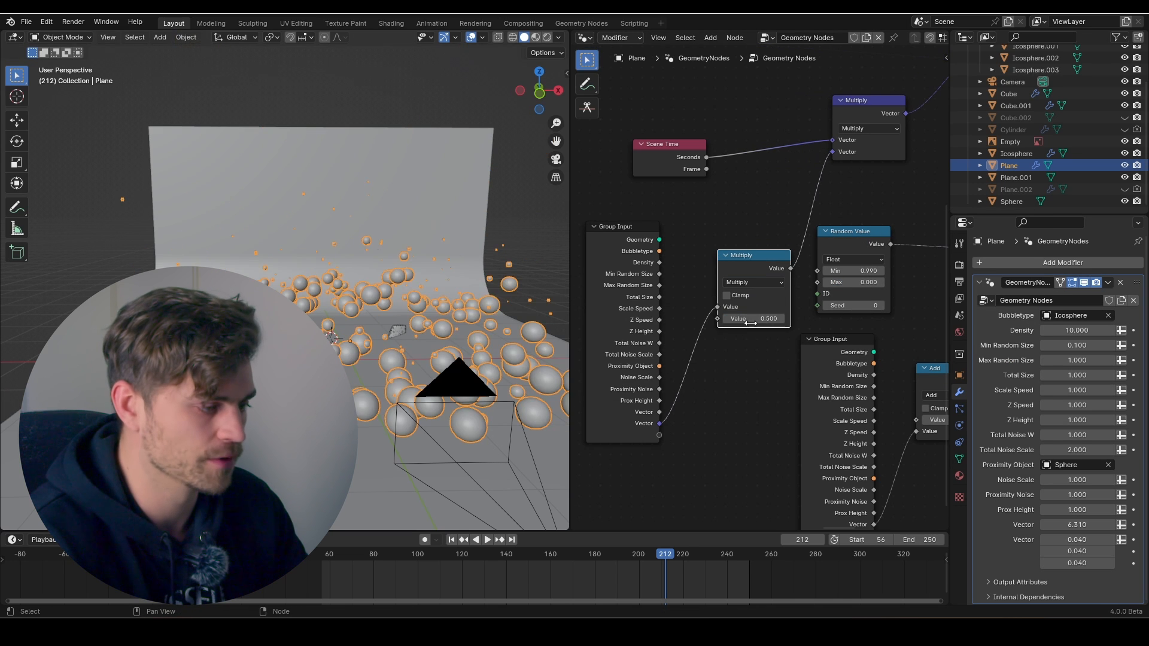
pyautogui.write('0.1')
pyautogui.press('Return')
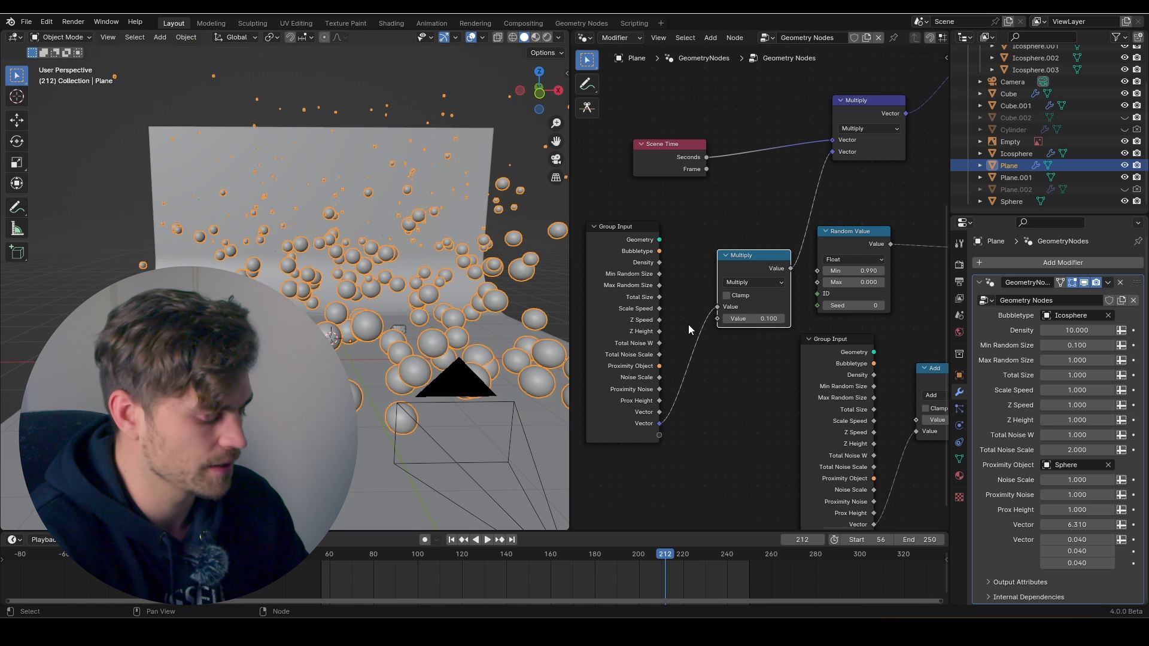
# Change the type of the newest Vector group input, last in the interface list, to Float
pyautogui.press('n')
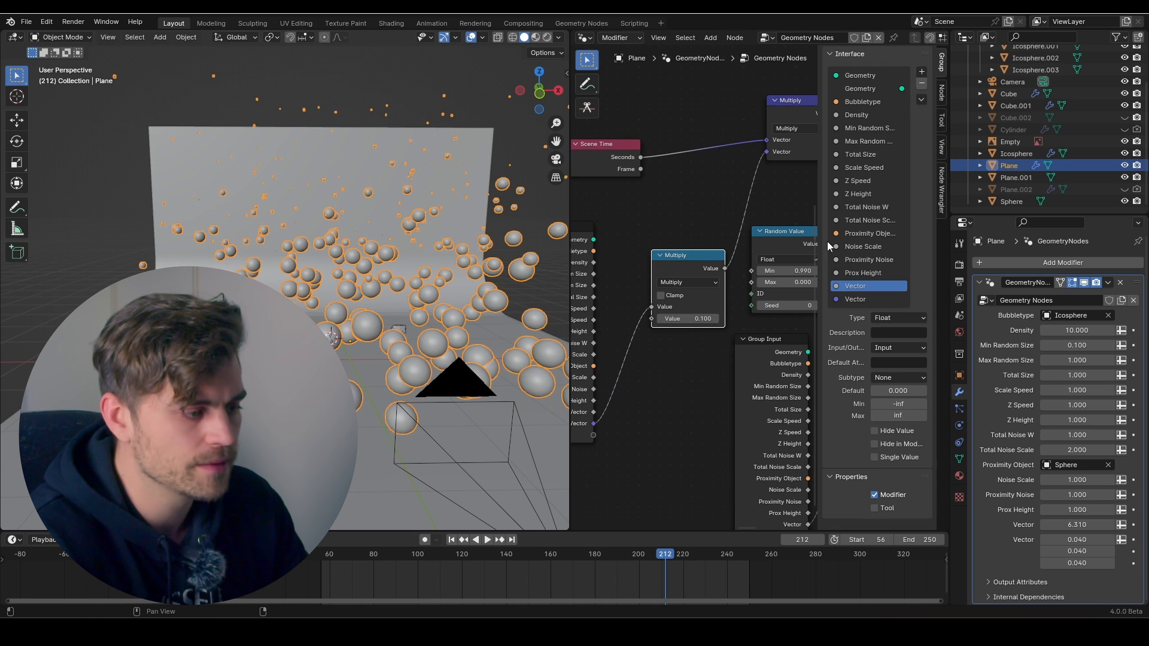
pyautogui.click(861, 299)
pyautogui.click(906, 318)
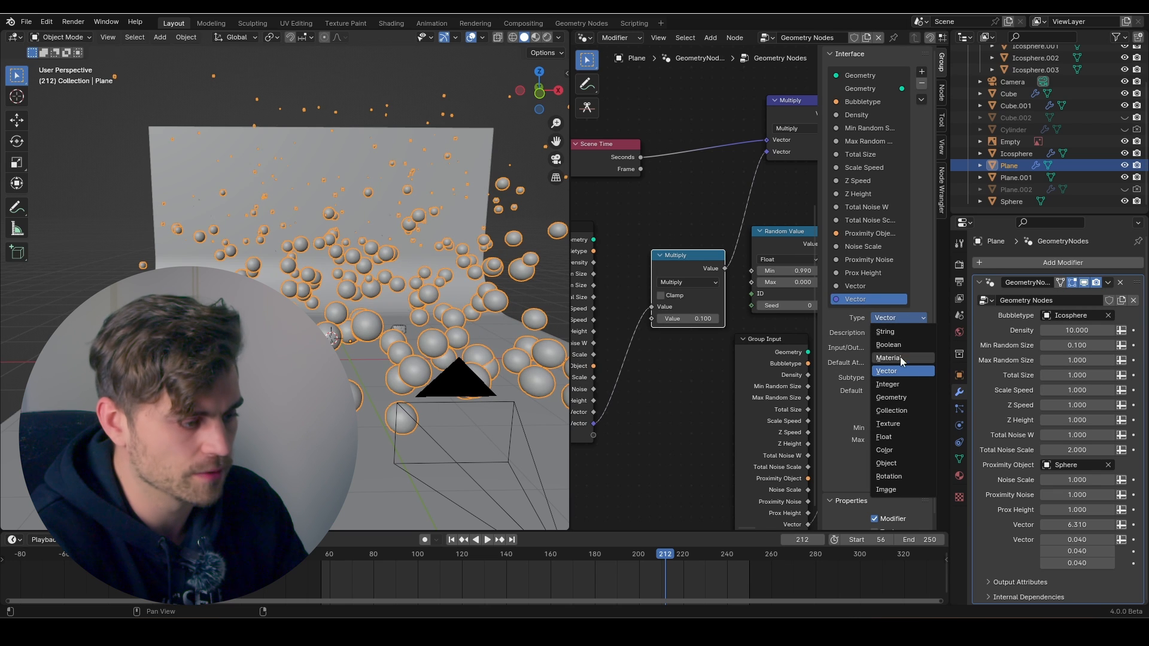
pyautogui.click(889, 437)
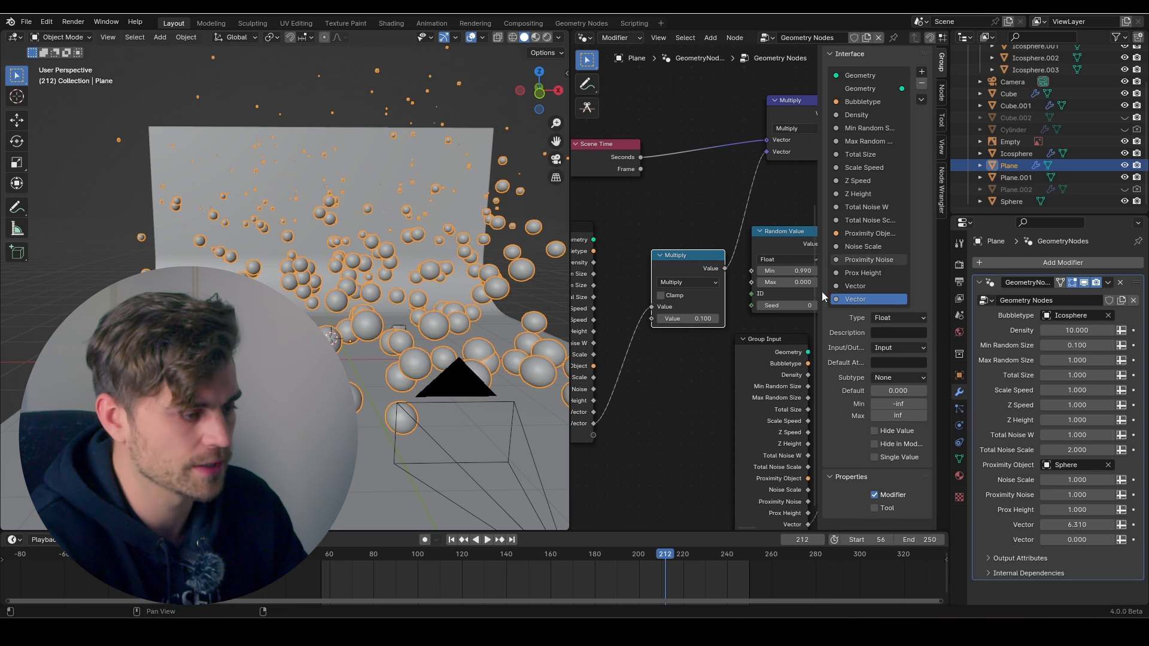
# Rename the newest group input as Z Height and set it to 0.173 in the modifier
pyautogui.doubleClick(854, 300)
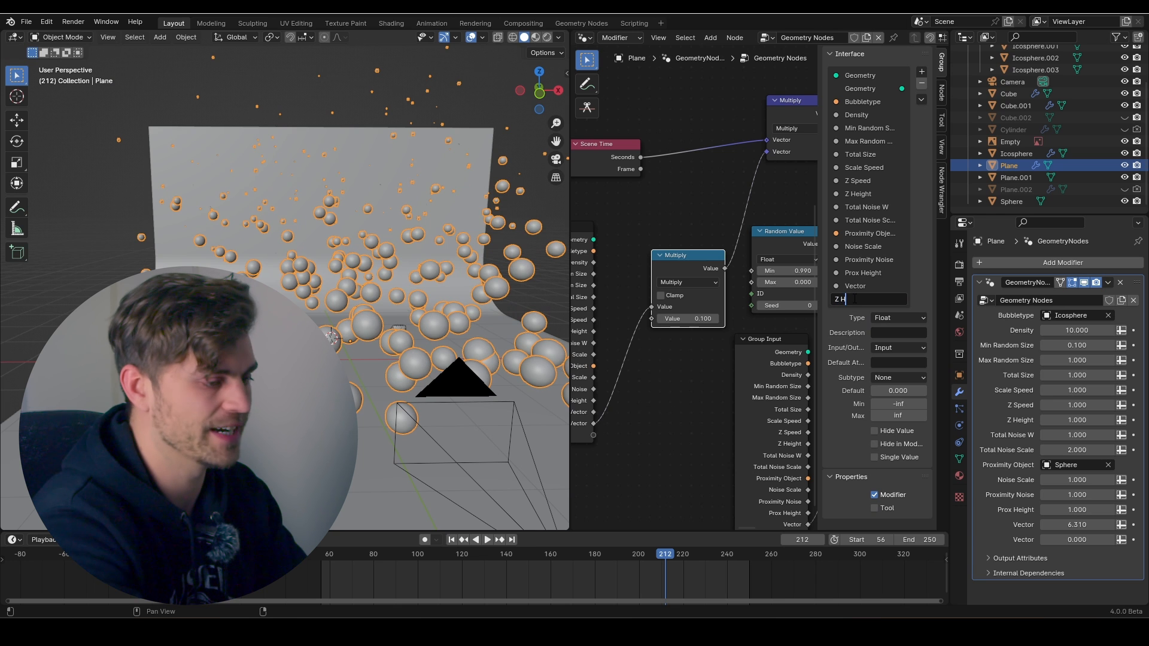
pyautogui.write('Z Height')
pyautogui.press('Return')
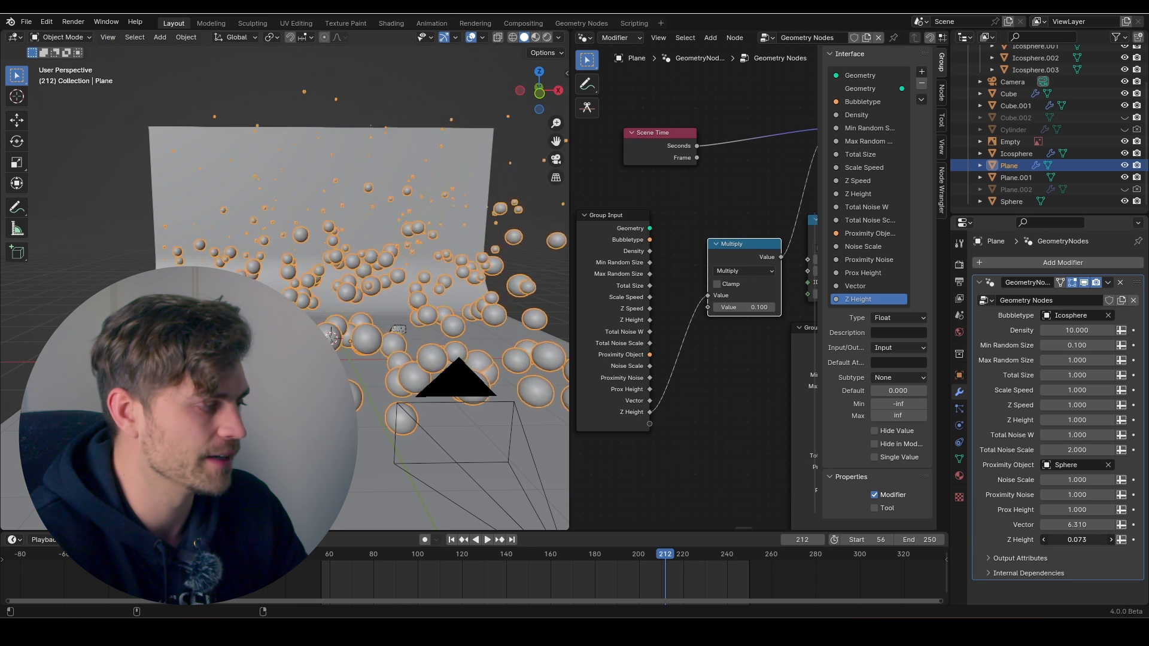
pyautogui.moveTo(1078, 540); pyautogui.dragTo(1125, 540)
pyautogui.moveTo(1125, 540); pyautogui.dragTo(1131, 540)
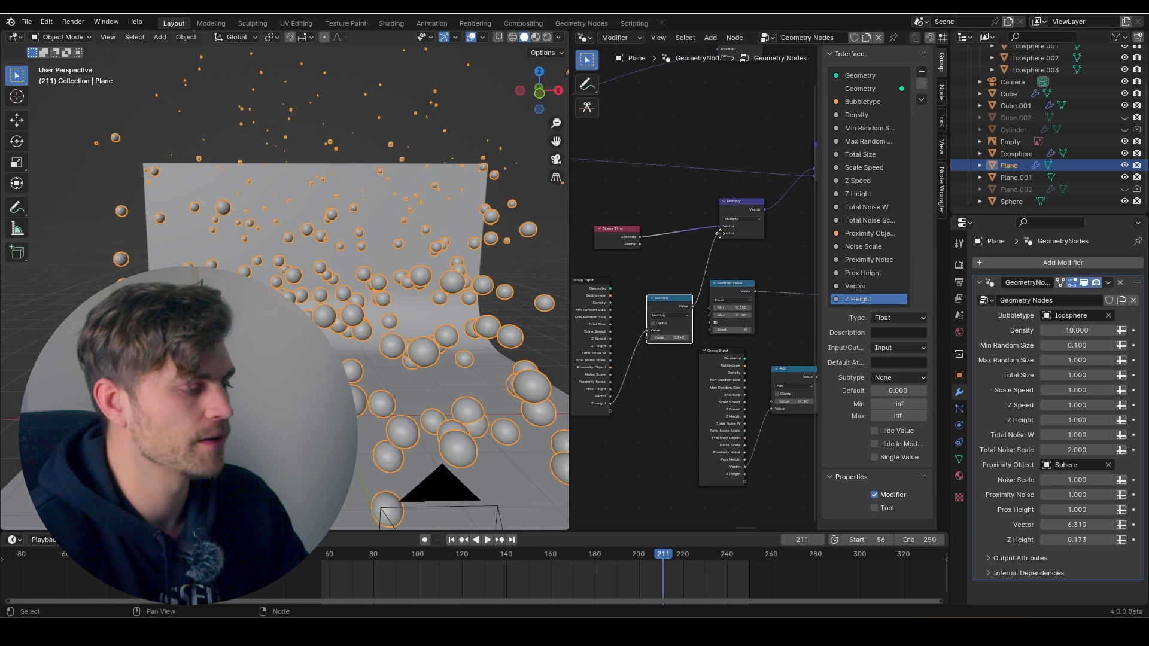
# Duplicate Scene Time's vector Multiply node and insert the copy between the Math Multiply node and the original's second vector input
pyautogui.moveTo(703, 250); pyautogui.dragTo(716, 266, button='middle')
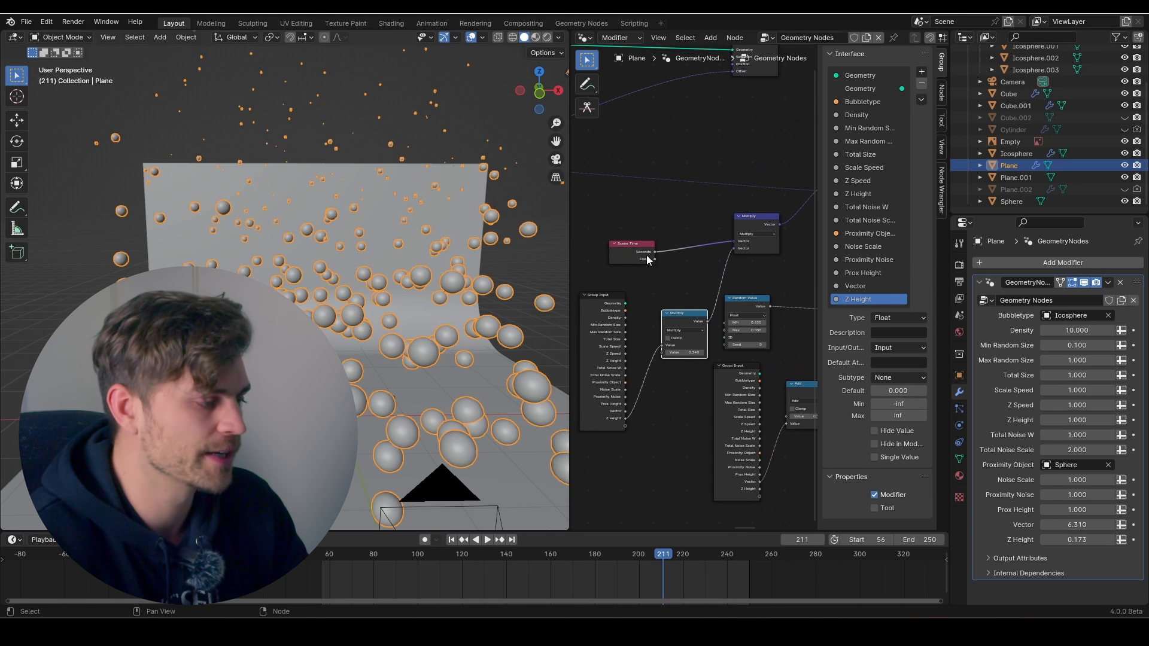
pyautogui.moveTo(643, 245); pyautogui.dragTo(642, 219)
pyautogui.moveTo(756, 214); pyautogui.dragTo(762, 210)
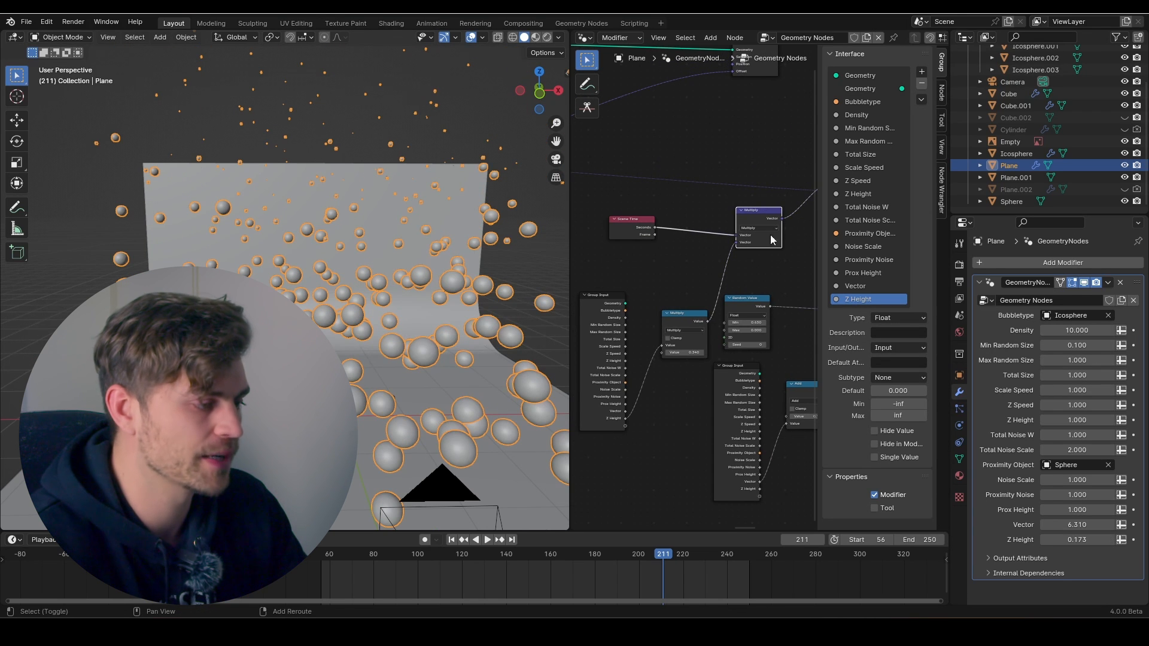
pyautogui.hotkey('shift', 'd')
pyautogui.click(744, 264)
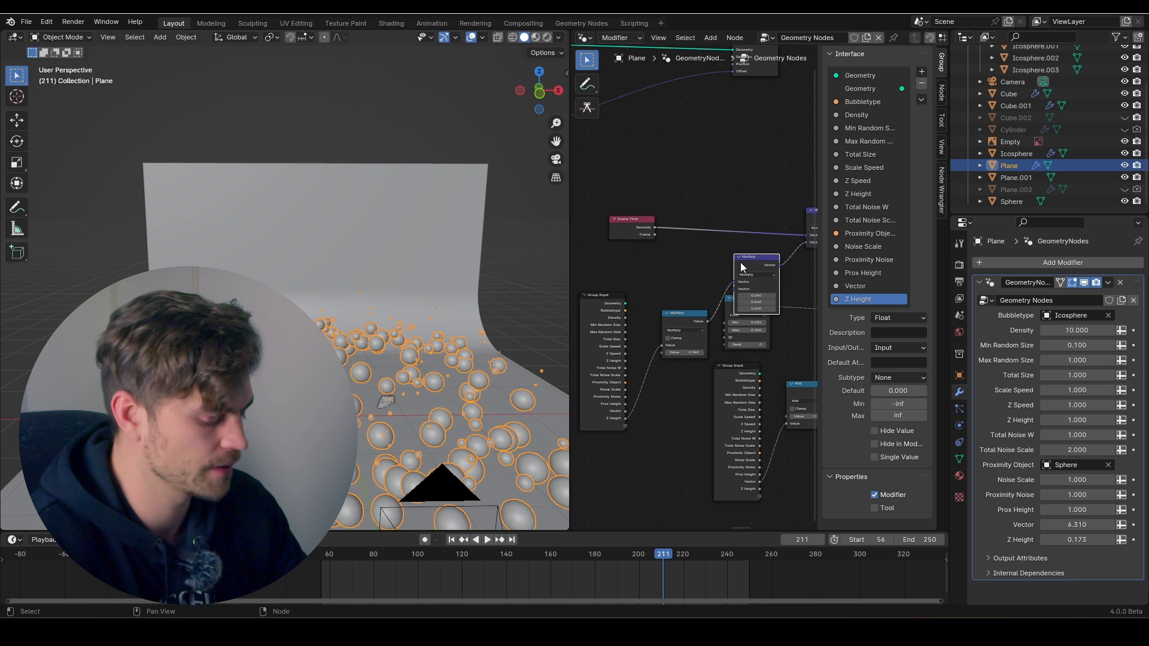
pyautogui.press('n')
pyautogui.moveTo(809, 271); pyautogui.dragTo(750, 257)
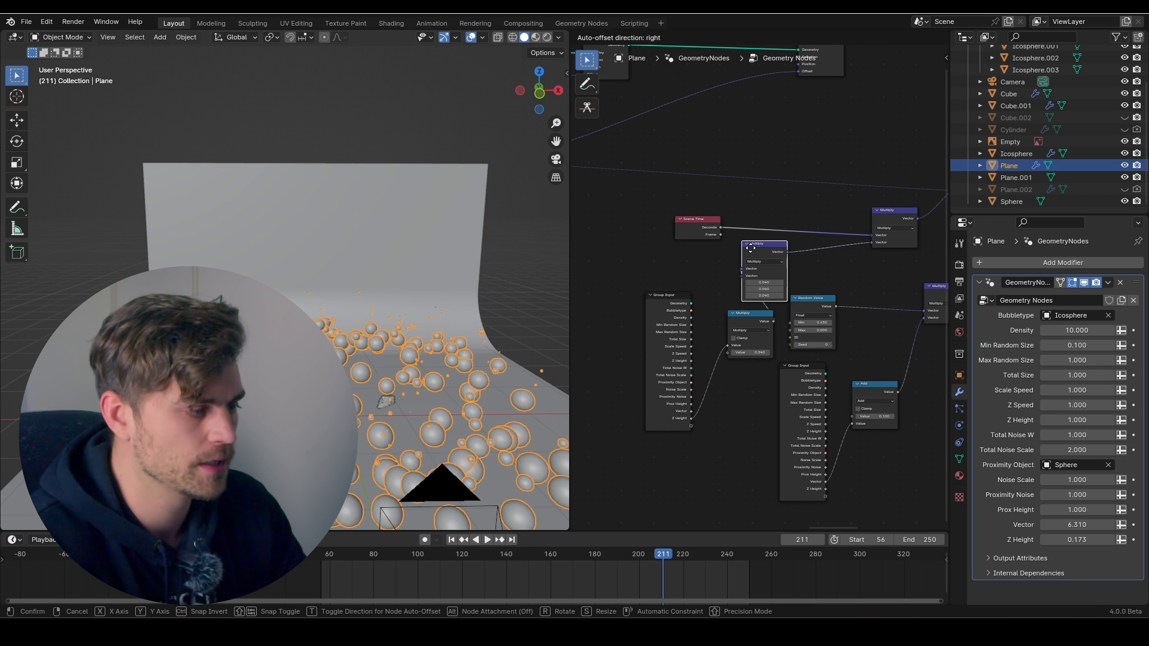
# Duplicate the Scene Time node and connect its Seconds output to the copied Multiply node's second vector input
pyautogui.click(693, 231)
pyautogui.hotkey('shift', 'd')
pyautogui.click(671, 269)
pyautogui.scroll(3, 688, 267)
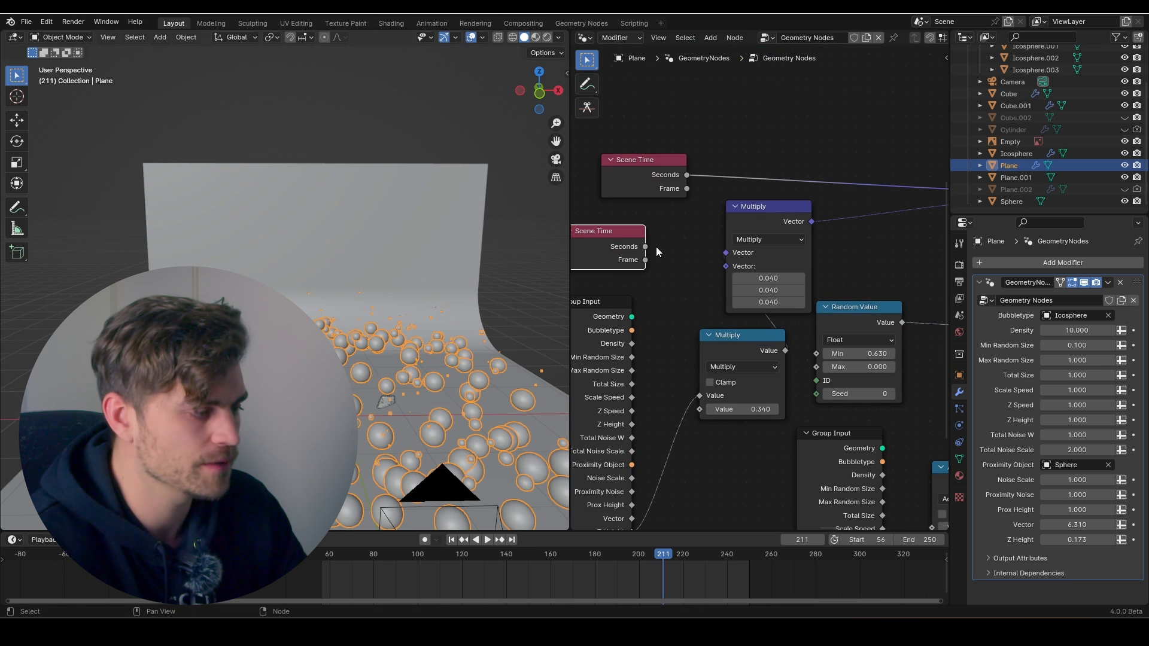
pyautogui.moveTo(722, 256); pyautogui.dragTo(725, 267)
pyautogui.moveTo(780, 220); pyautogui.dragTo(827, 216)
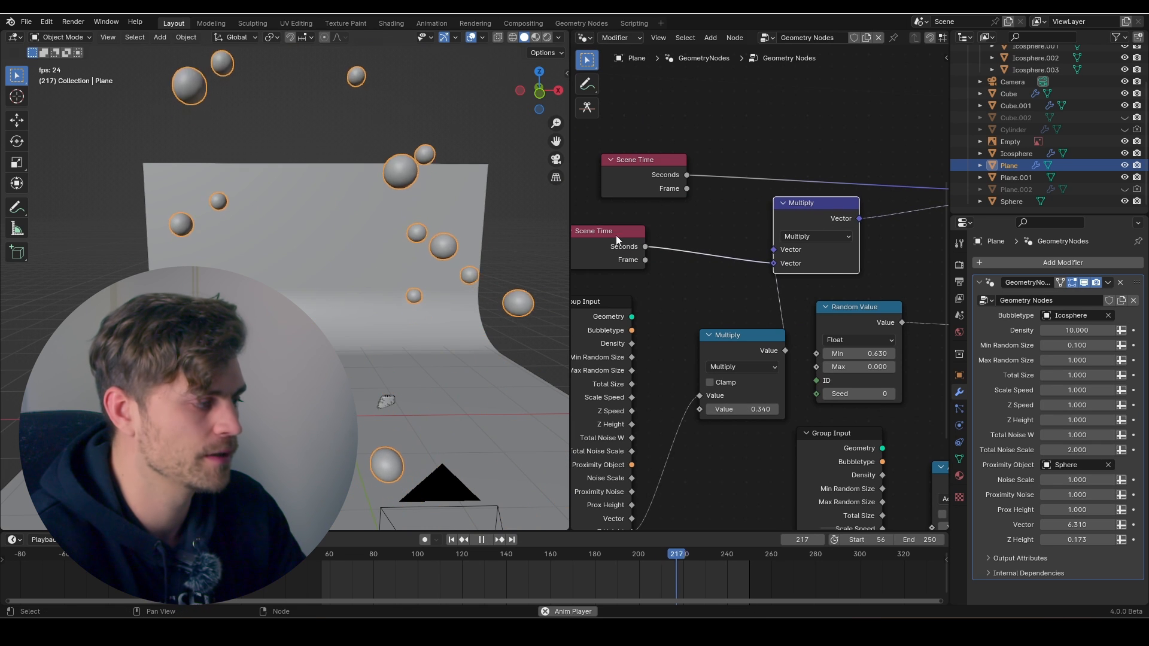
# Duplicate the Math Multiply node onto the link between the second Scene Time and the copied vector Multiply node
pyautogui.scroll(-2, 687, 284)
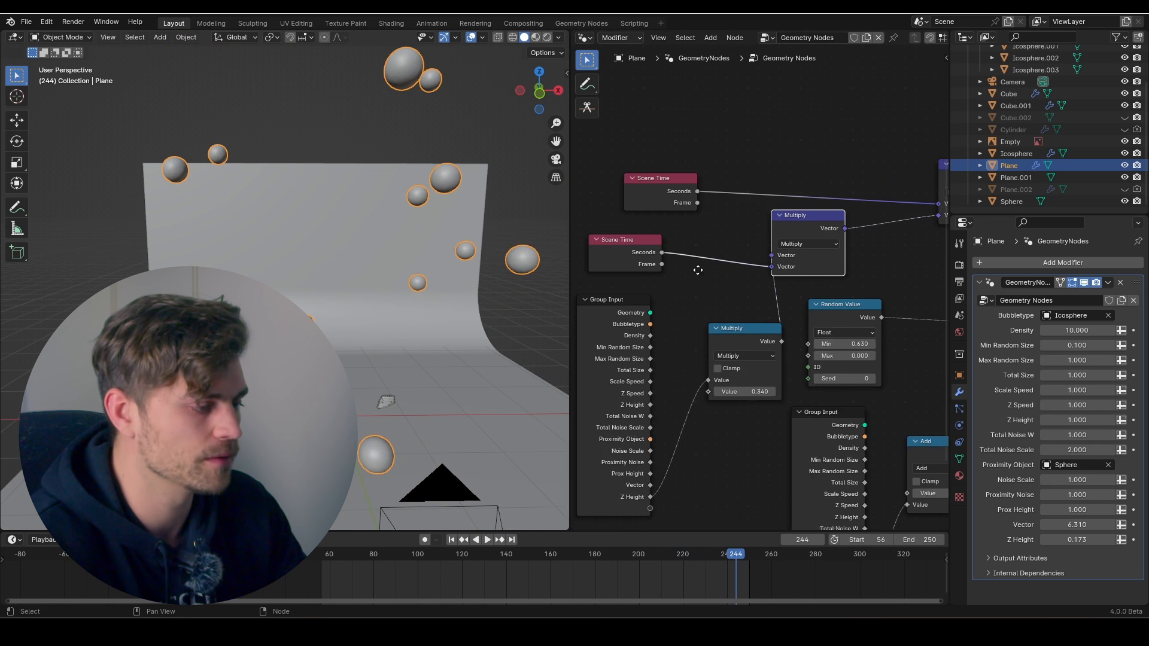
pyautogui.moveTo(698, 267); pyautogui.dragTo(842, 276, button='middle')
pyautogui.hotkey('shift', 'd')
pyautogui.click(845, 254)
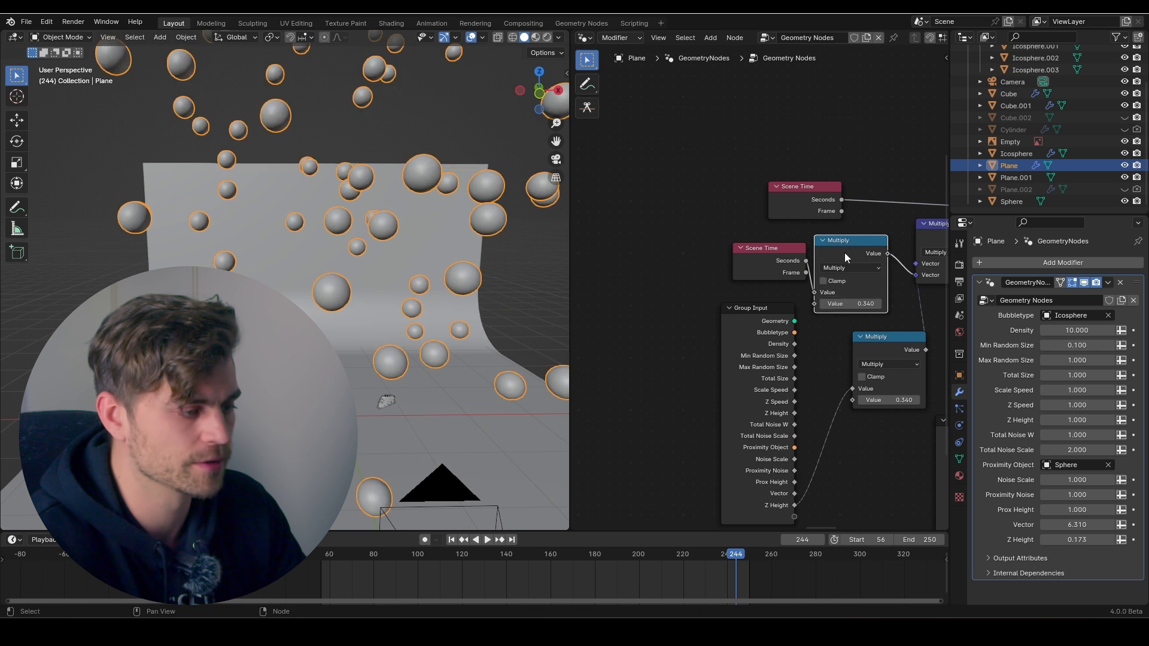
# Try a factor of 0.270 on the second Scene Time's Multiply node while previewing the bubble animation
pyautogui.moveTo(886, 304)
pyautogui.keyDown('shift'); pyautogui.mouseDown()
pyautogui.moveTo(931, 304)
pyautogui.moveTo(839, 305)
pyautogui.moveTo(893, 304)
pyautogui.mouseUp(); pyautogui.keyUp('shift')
pyautogui.press('space')
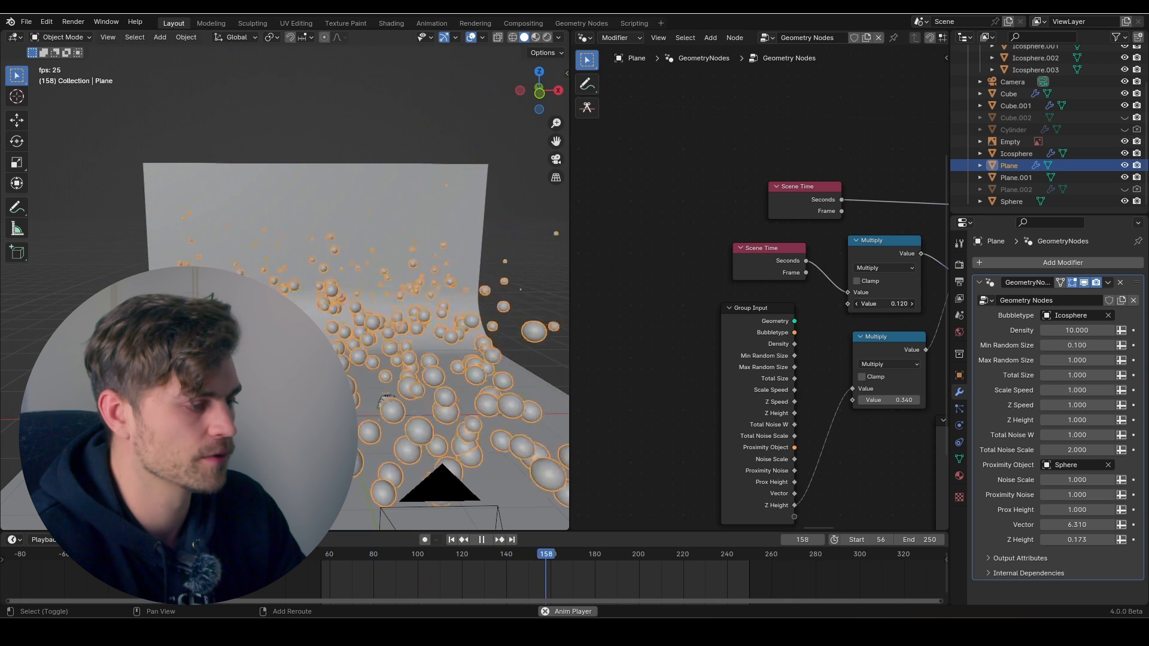
pyautogui.click(826, 315)
pyautogui.keyDown('shift'); pyautogui.moveTo(482, 293); pyautogui.dragTo(440, 287, button='middle'); pyautogui.keyUp('shift')
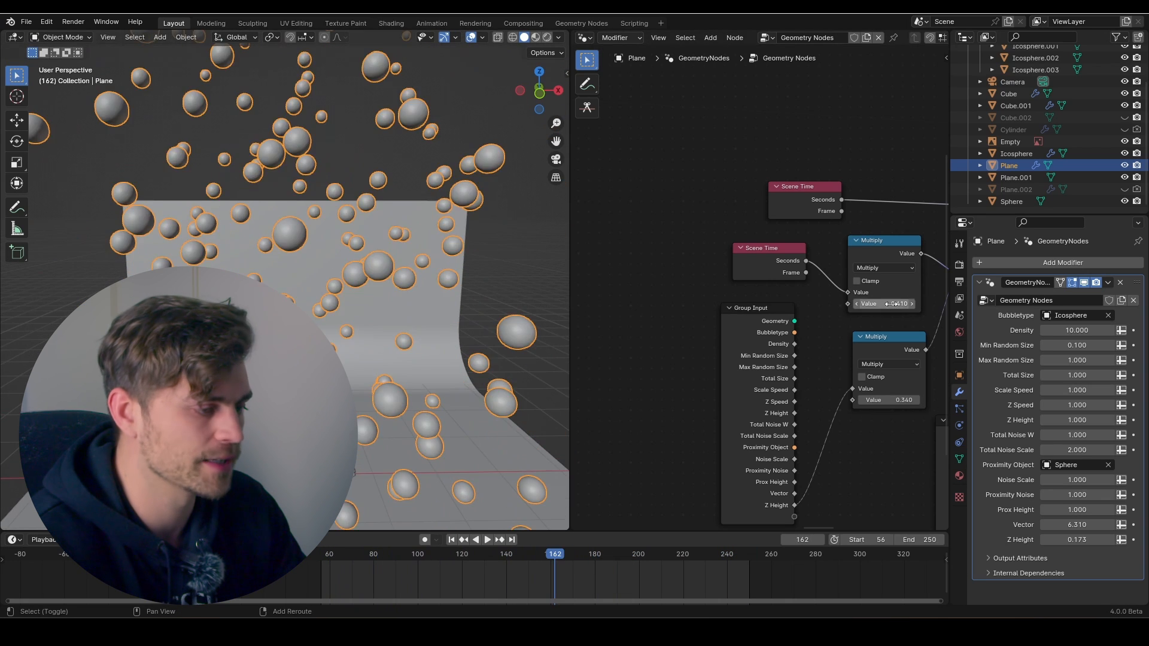
pyautogui.keyDown('shift'); pyautogui.moveTo(885, 304); pyautogui.dragTo(907, 305); pyautogui.keyUp('shift')
pyautogui.keyDown('shift'); pyautogui.moveTo(353, 297); pyautogui.dragTo(352, 228, button='middle'); pyautogui.keyUp('shift')
pyautogui.press('space')
pyautogui.moveTo(863, 339); pyautogui.dragTo(734, 304, button='middle')
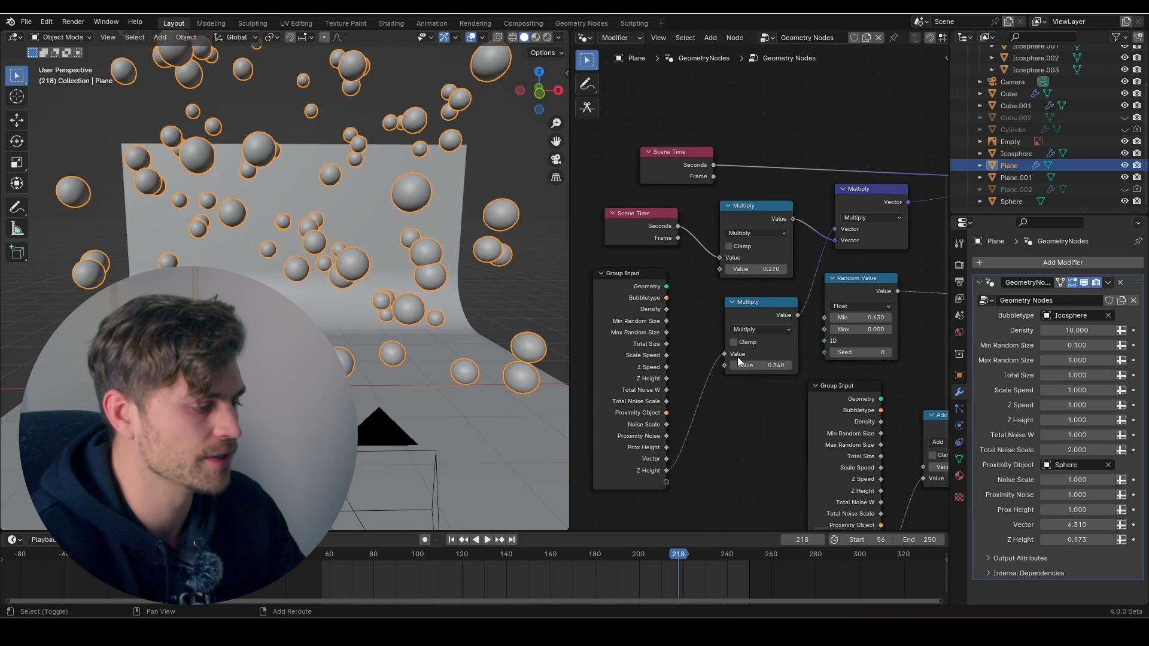
# Try factors of 1.080 on the Z Height Multiply node and 0.870 on the Scene Time Multiply node, previewing playback
pyautogui.moveTo(774, 366); pyautogui.dragTo(818, 366)
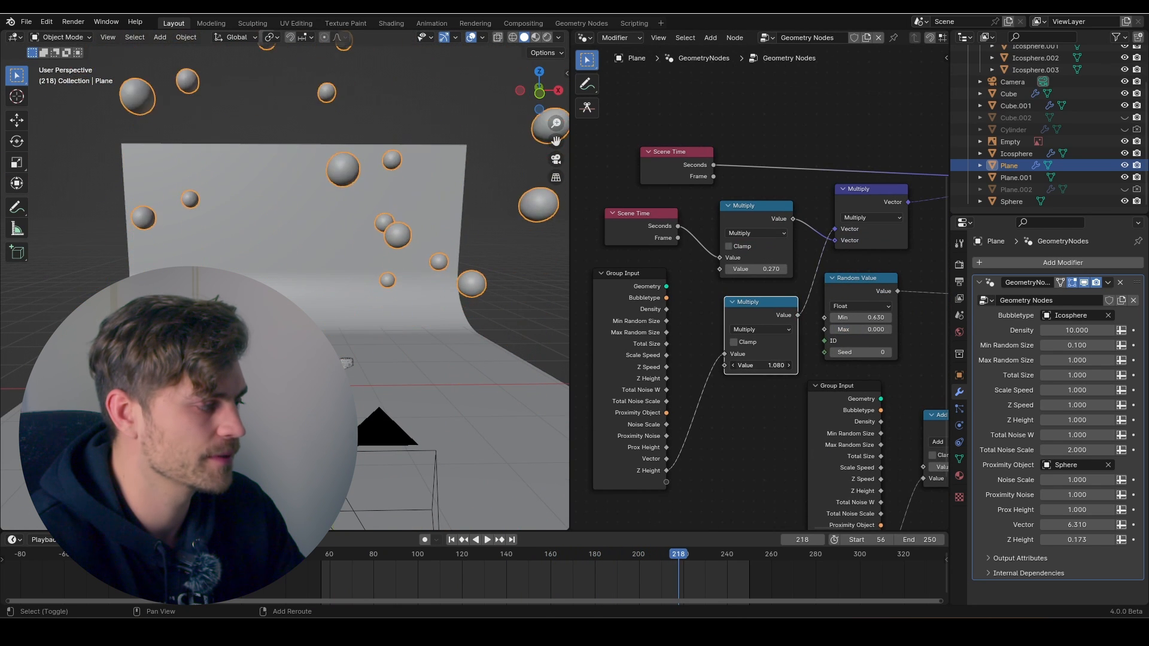
pyautogui.press('space')
pyautogui.press('space')
pyautogui.moveTo(767, 269); pyautogui.dragTo(802, 269)
pyautogui.press('space')
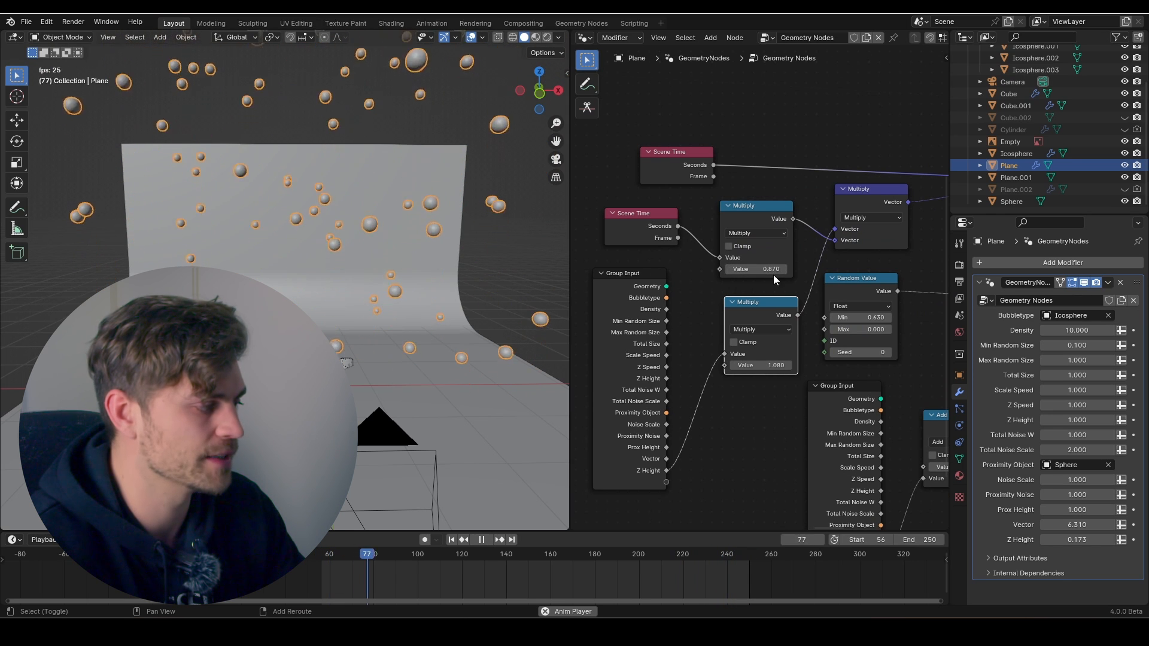
pyautogui.press('space')
# Set the Scene Time Multiply factor to 1.840 and the Z Height Multiply factor to 0.220 while checking playback
pyautogui.moveTo(773, 366); pyautogui.dragTo(714, 366)
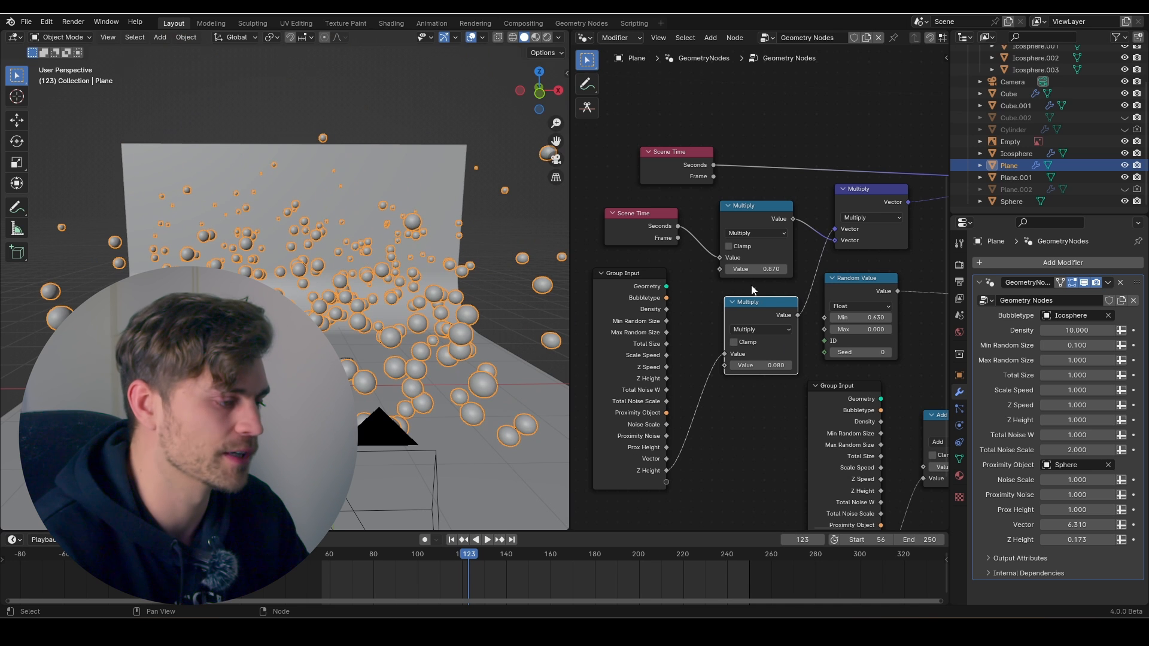
pyautogui.keyDown('shift'); pyautogui.moveTo(770, 365); pyautogui.dragTo(762, 366); pyautogui.keyUp('shift')
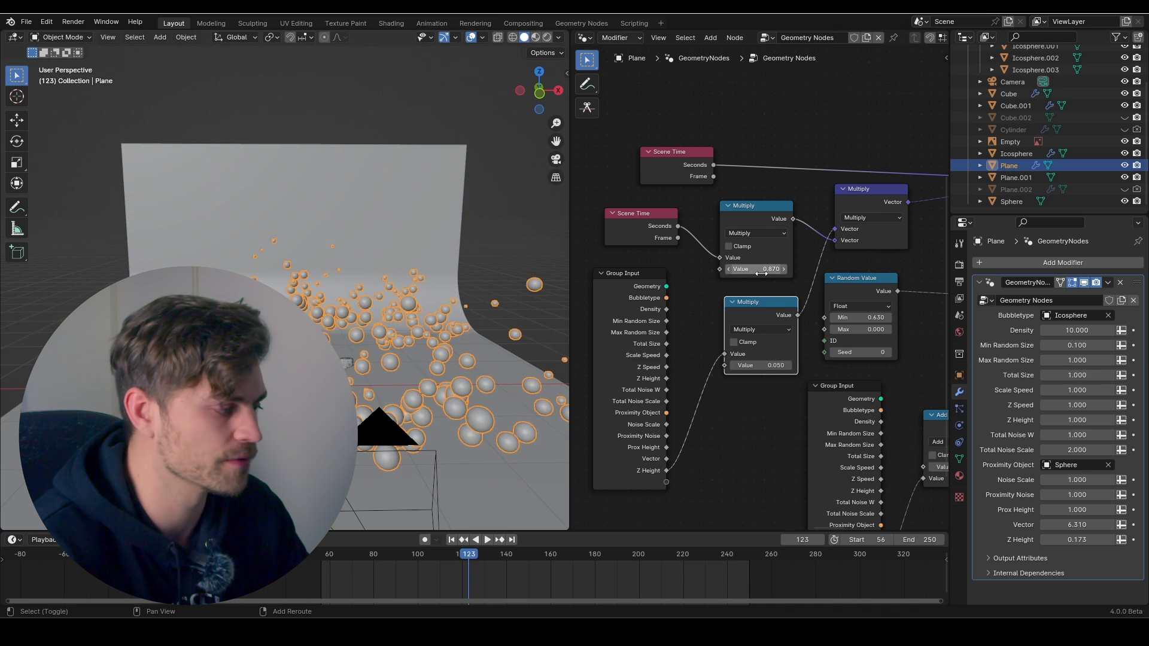
pyautogui.press('space')
pyautogui.moveTo(762, 273); pyautogui.dragTo(819, 272)
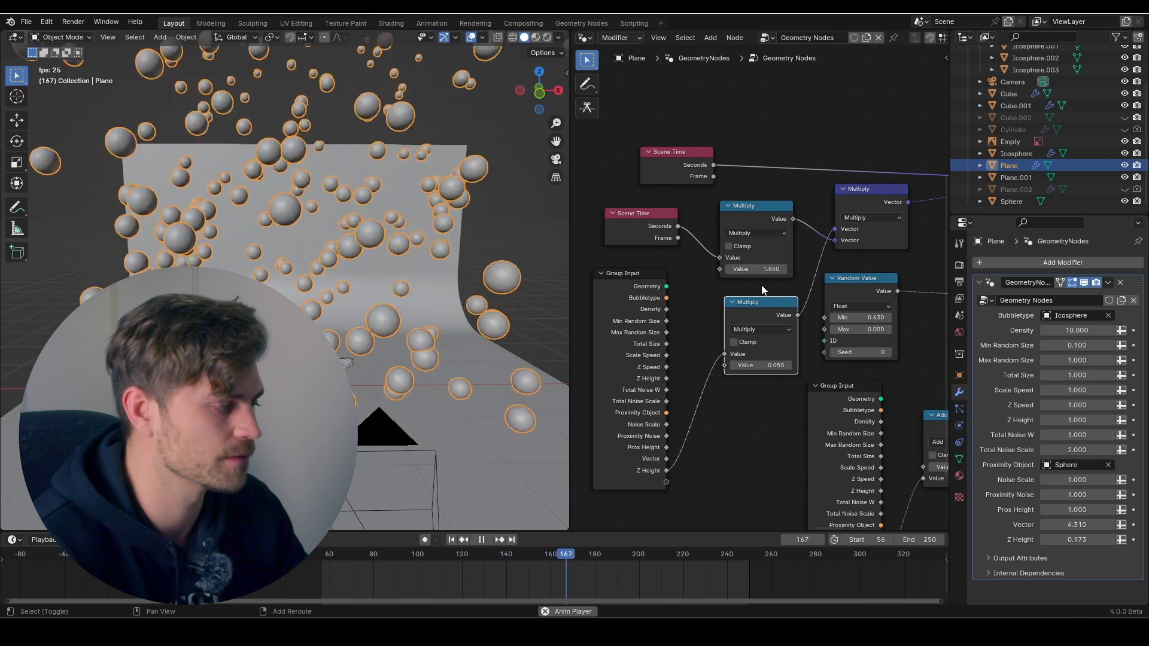
pyautogui.moveTo(761, 366); pyautogui.dragTo(772, 365)
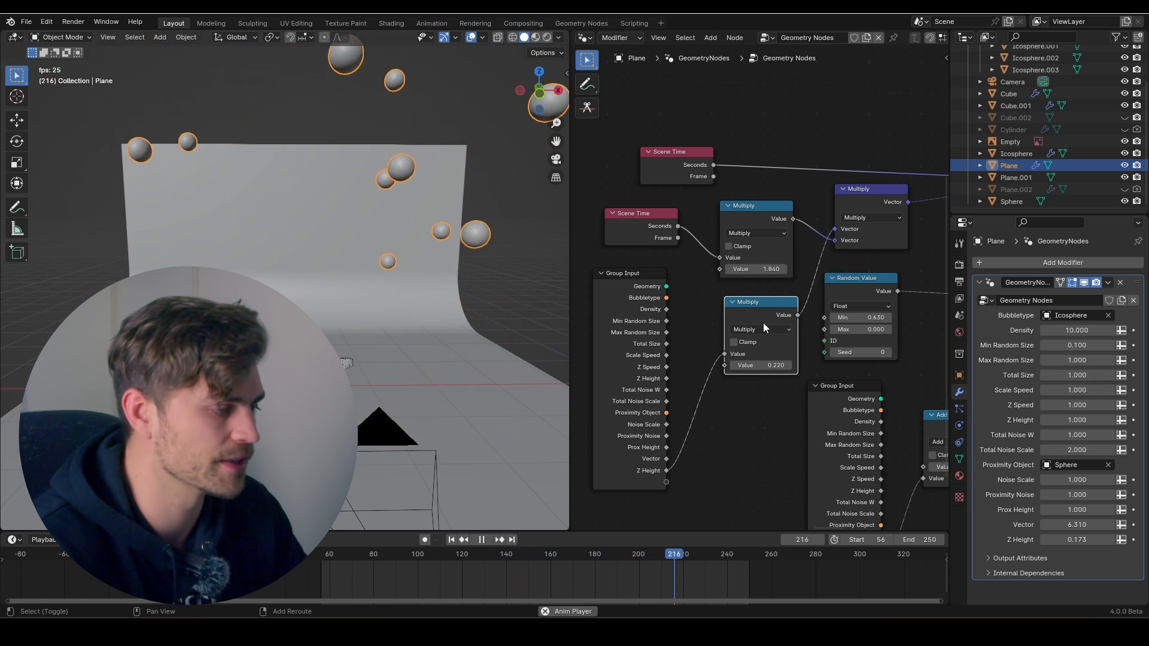
pyautogui.press('Escape')
# Select all the Z offset nodes and widen the node editor to cover nearly the whole 3D viewport
pyautogui.scroll(-6, 774, 286)
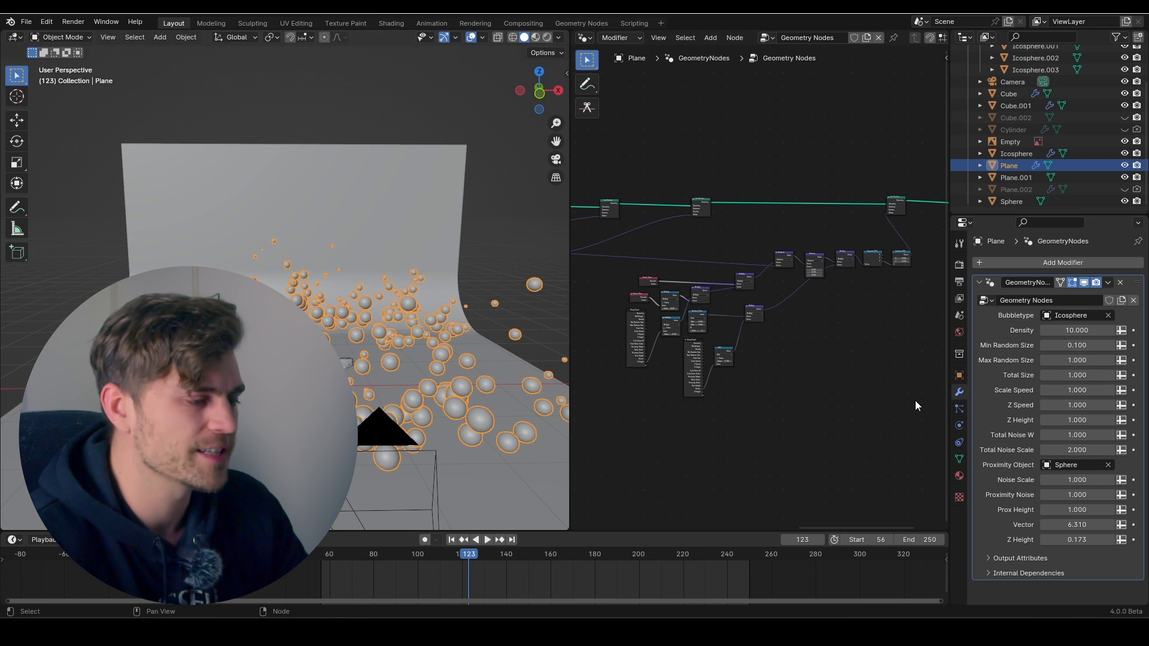
pyautogui.moveTo(915, 400); pyautogui.dragTo(652, 267)
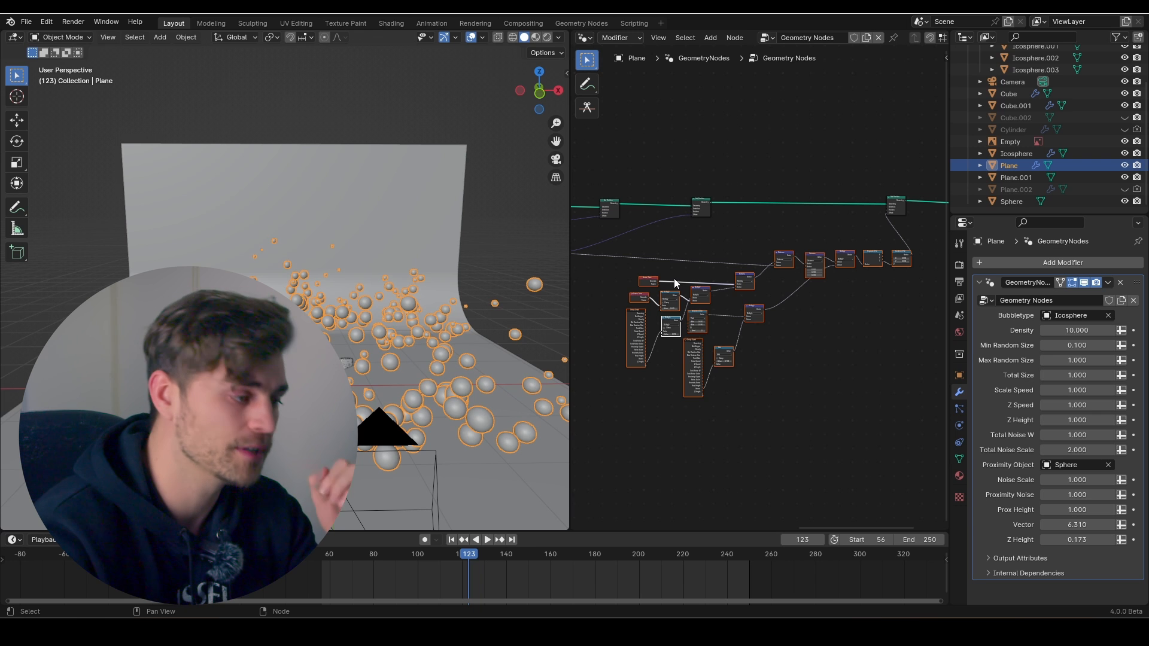
pyautogui.moveTo(570, 232); pyautogui.dragTo(17, 240)
# Move the Group Input node at the start of the tree up beside the Grid and Object Info nodes
pyautogui.scroll(2, 595, 251)
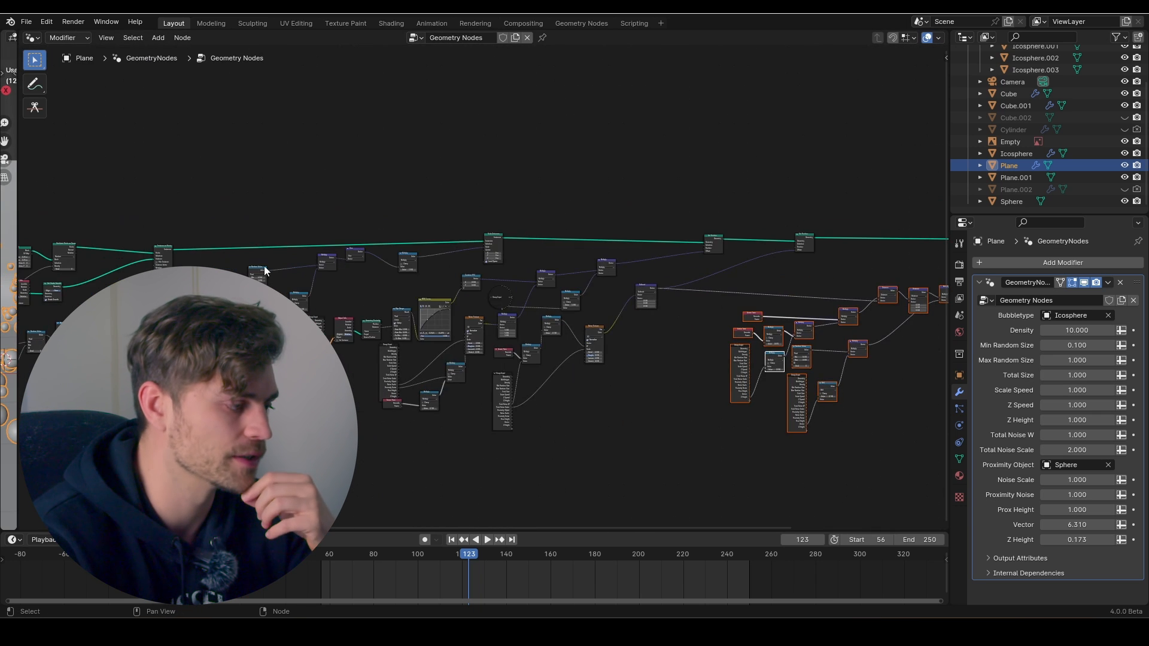
pyautogui.moveTo(264, 266); pyautogui.dragTo(502, 264, button='middle')
pyautogui.moveTo(385, 267); pyautogui.dragTo(524, 280, button='middle')
pyautogui.scroll(6, 524, 280)
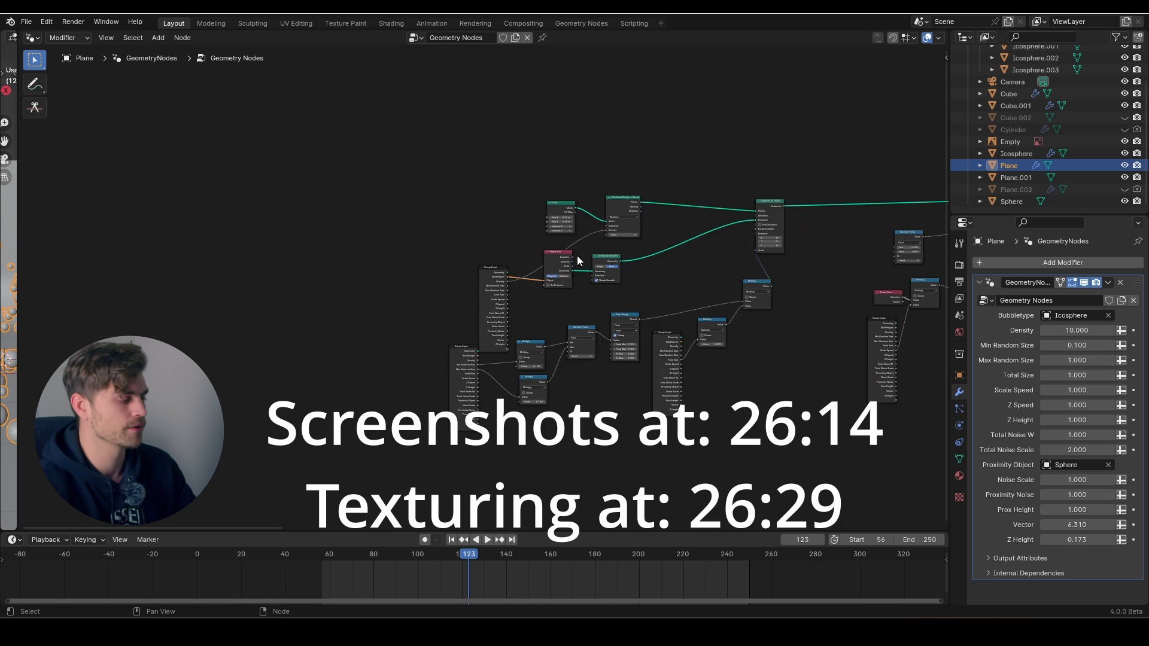
pyautogui.scroll(-2, 590, 223)
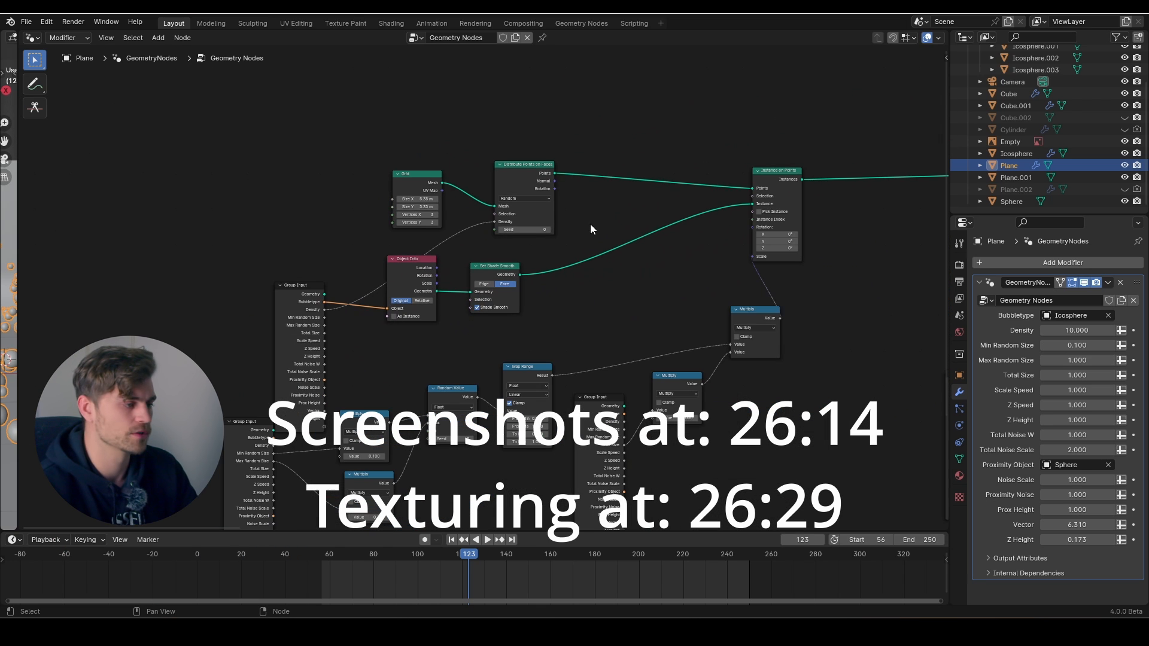
pyautogui.moveTo(613, 224); pyautogui.dragTo(530, 207, button='middle')
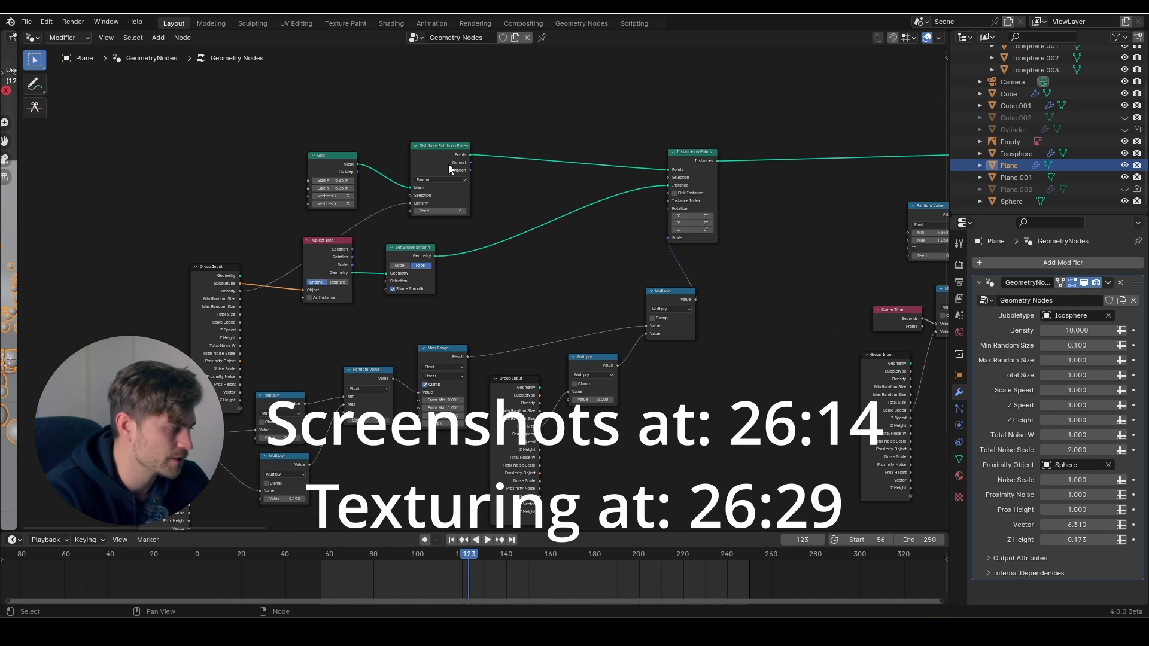
pyautogui.moveTo(219, 268); pyautogui.dragTo(219, 207)
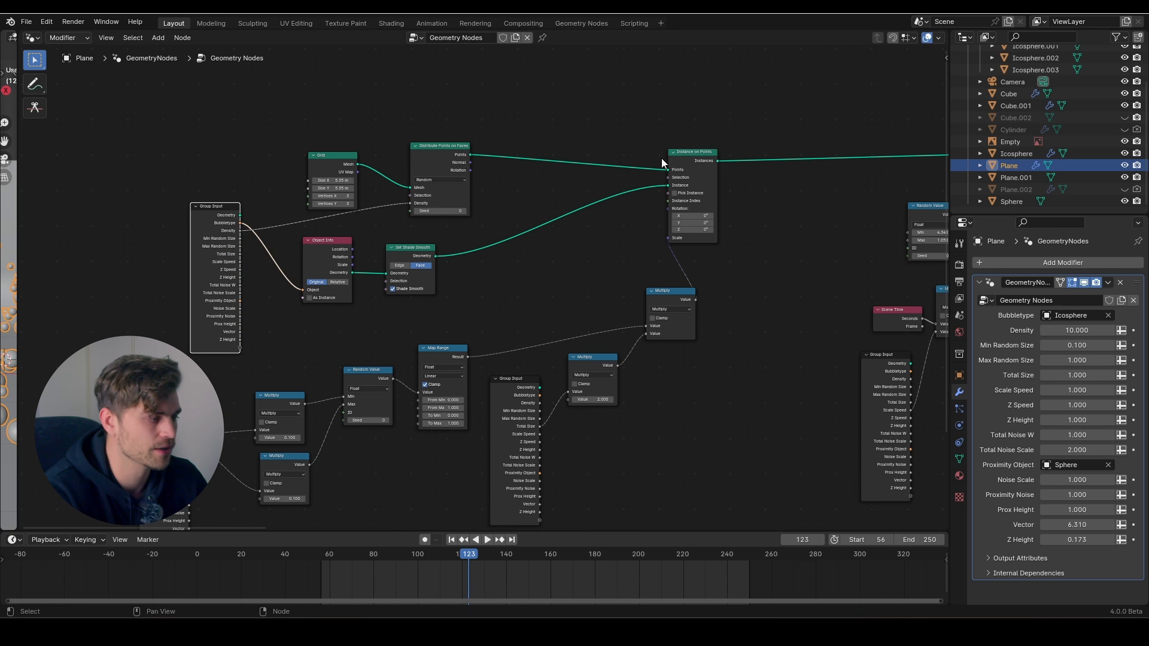
# Examine the random-size node chain and select the two Multiply nodes feeding Random Value's Min and Max
pyautogui.scroll(2, 482, 264)
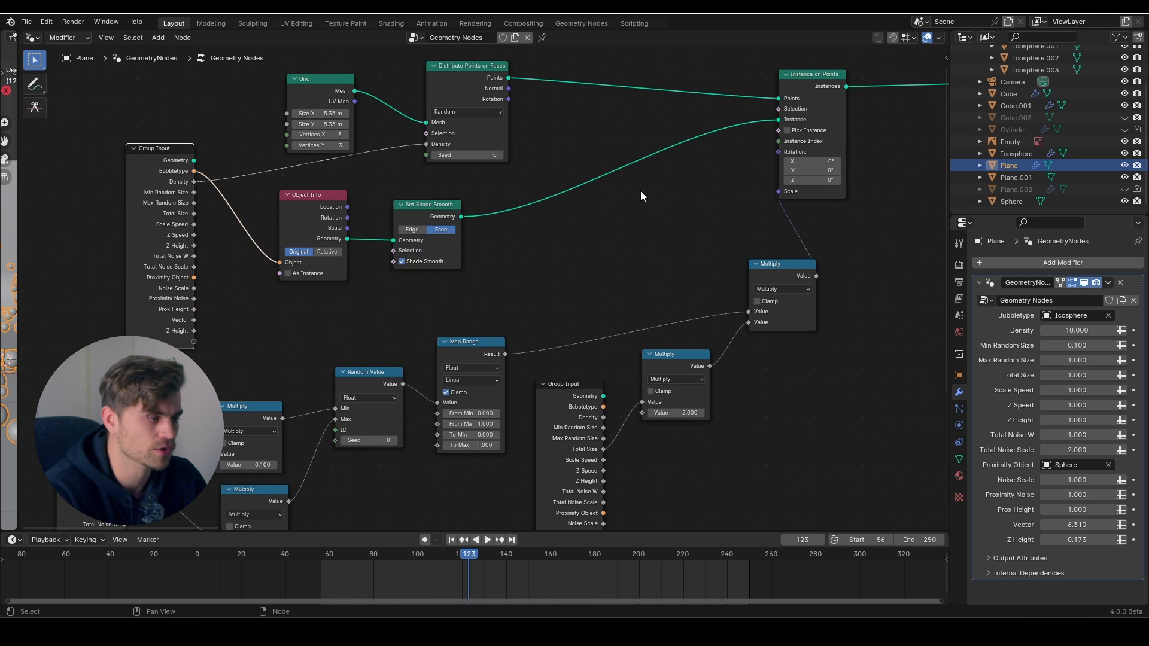
pyautogui.scroll(-2, 699, 188)
pyautogui.scroll(2, 650, 205)
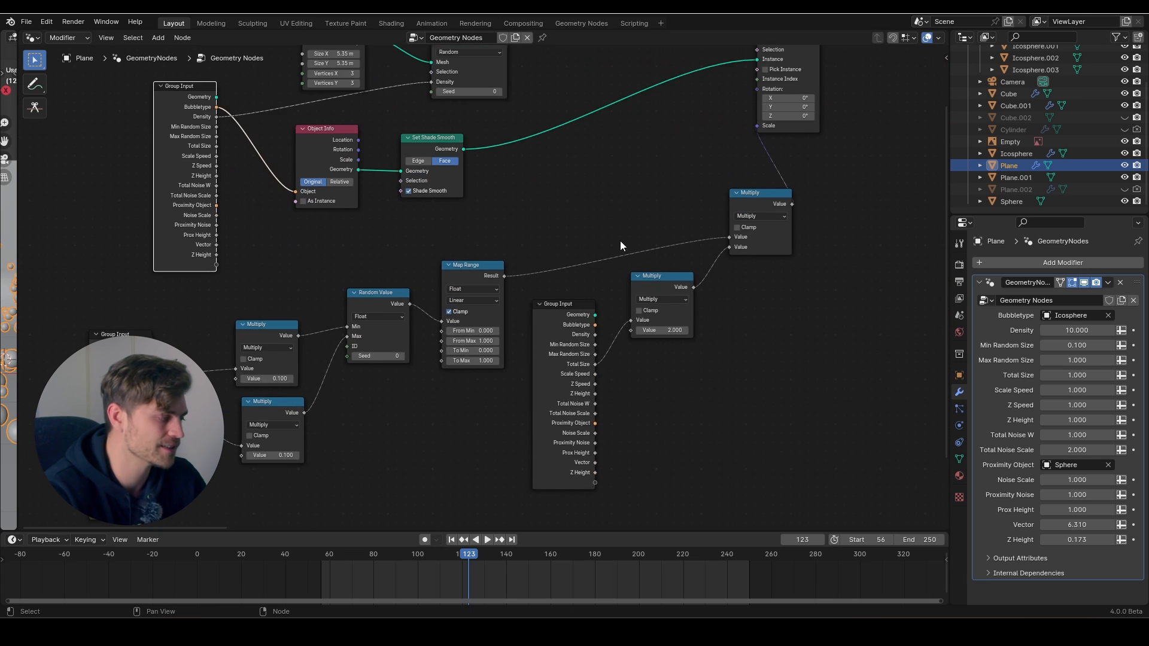
pyautogui.moveTo(621, 241); pyautogui.dragTo(616, 178, button='middle')
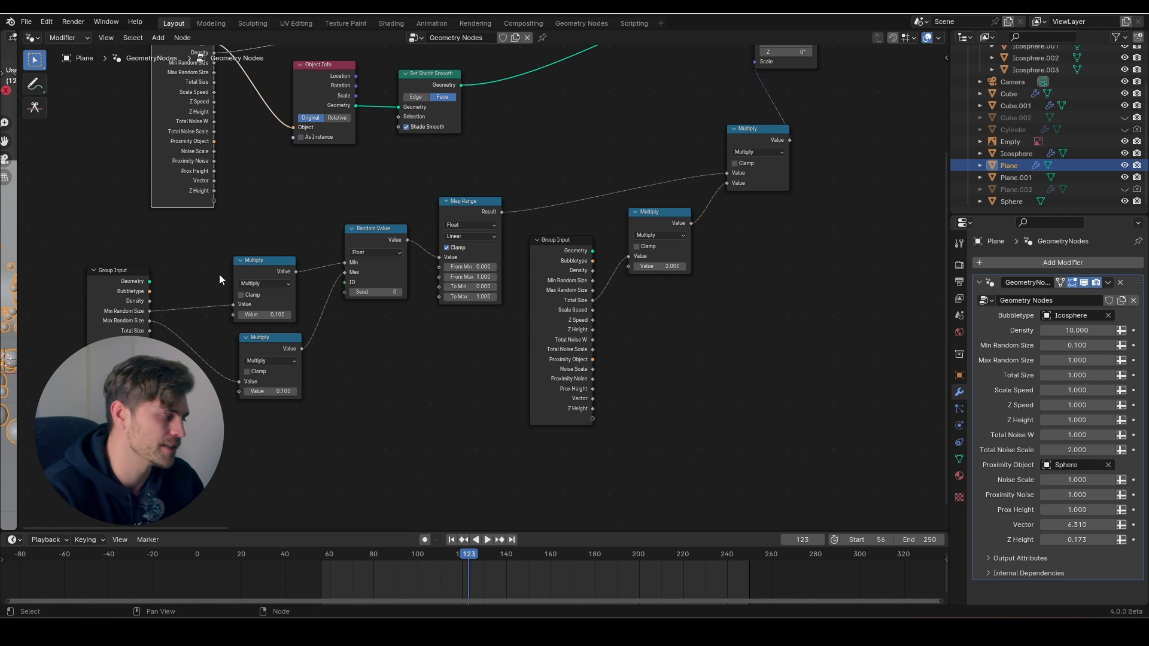
pyautogui.scroll(3, 337, 296)
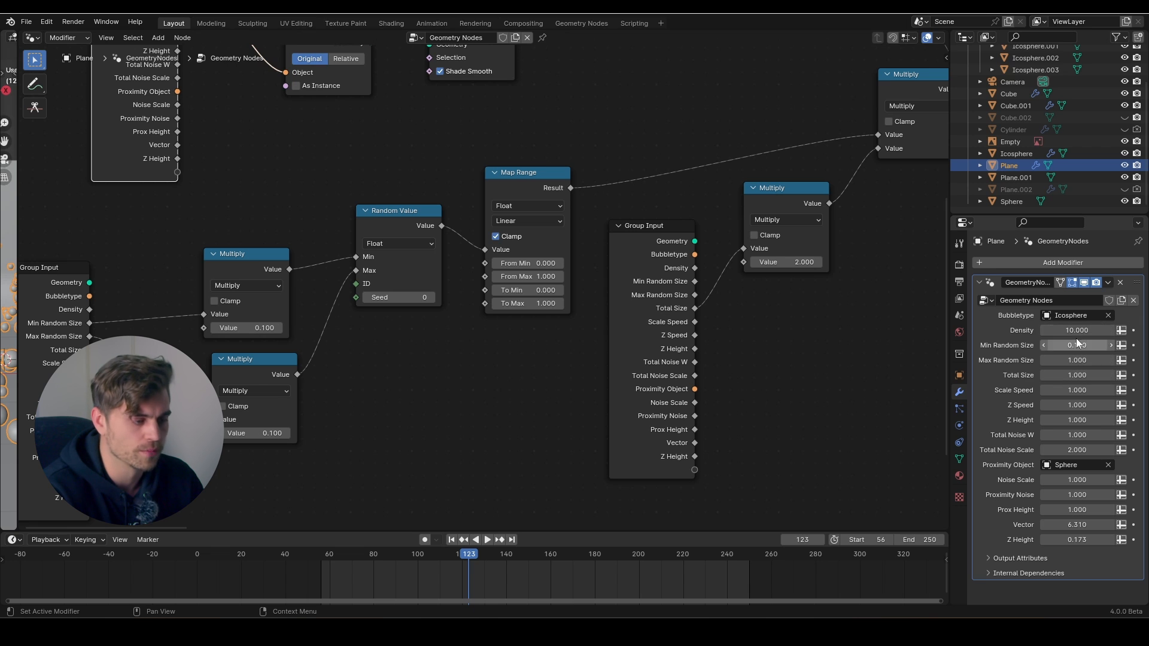
pyautogui.moveTo(239, 197); pyautogui.dragTo(299, 468)
pyautogui.scroll(-2, 383, 311)
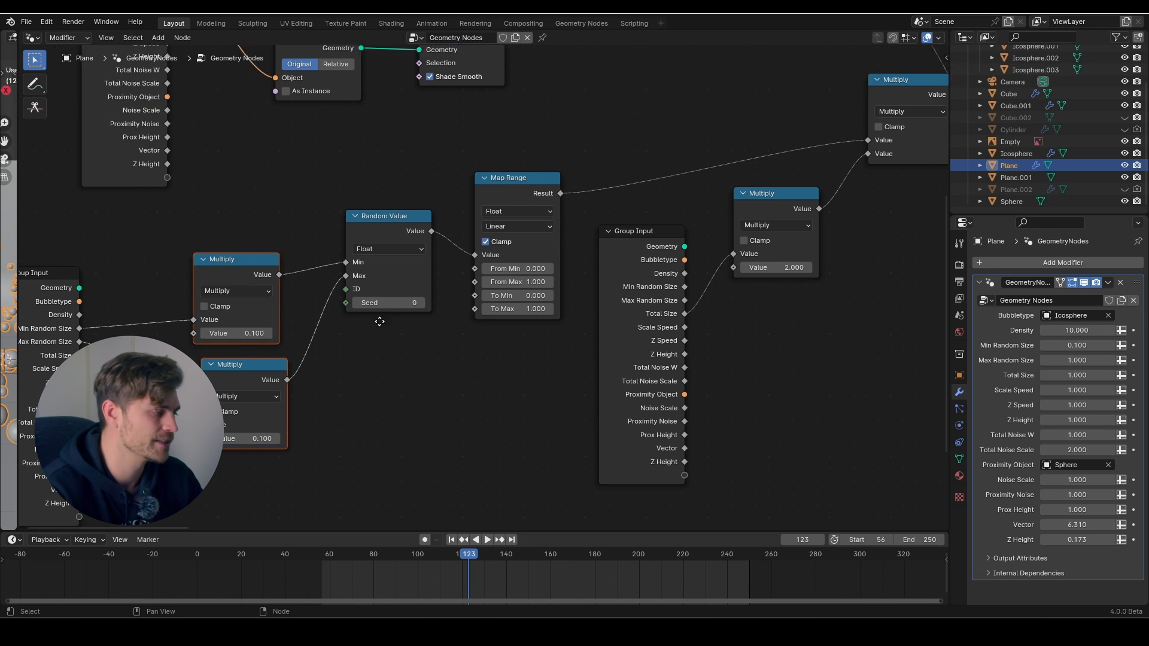
# Rearrange the Total Size Group Input and the two Multiply nodes leading to Instance on Points' Scale input
pyautogui.moveTo(486, 243); pyautogui.dragTo(218, 294, button='middle')
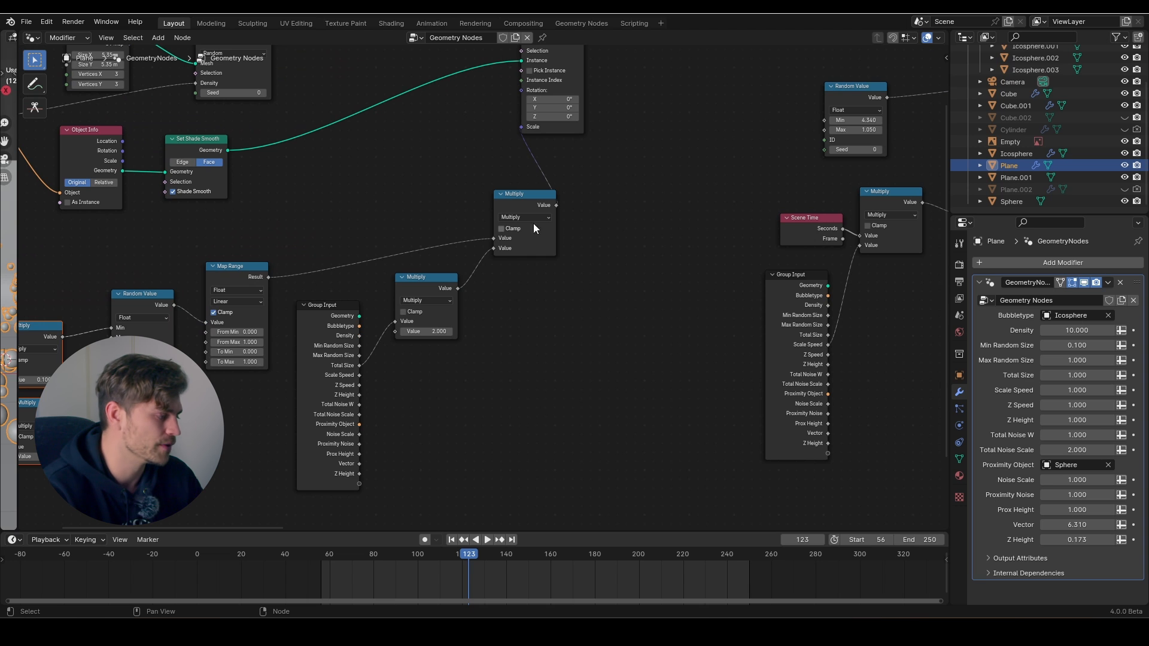
pyautogui.moveTo(515, 237); pyautogui.dragTo(517, 269, button='middle')
pyautogui.moveTo(512, 230); pyautogui.dragTo(448, 207)
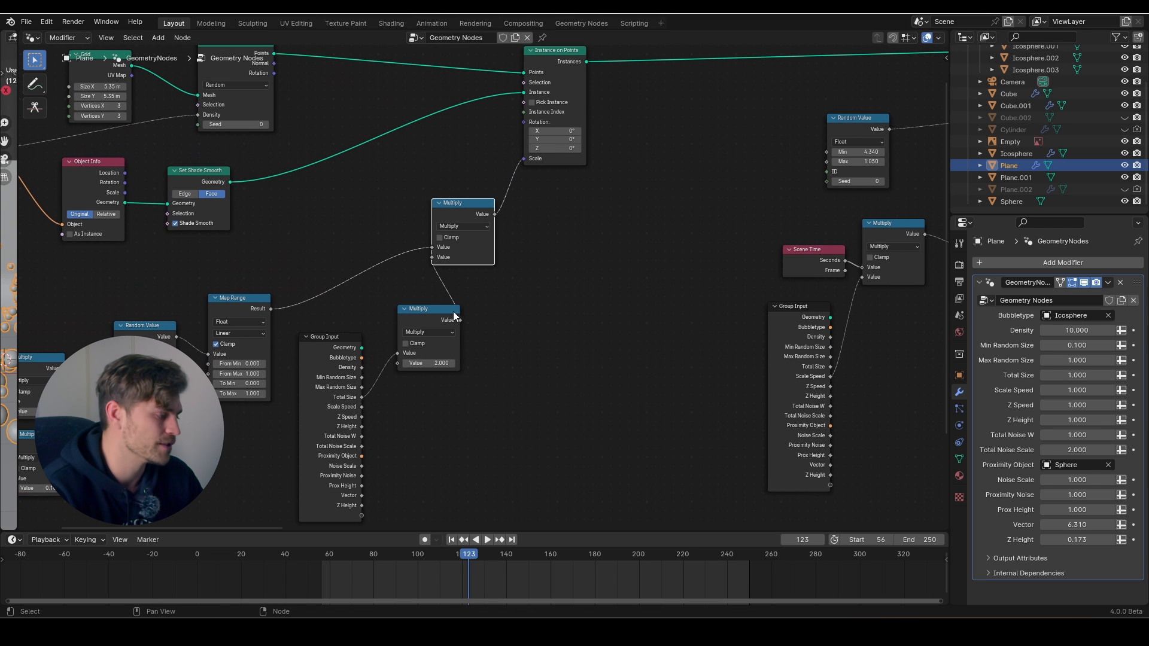
pyautogui.moveTo(431, 321); pyautogui.dragTo(418, 316)
pyautogui.scroll(2, 419, 335)
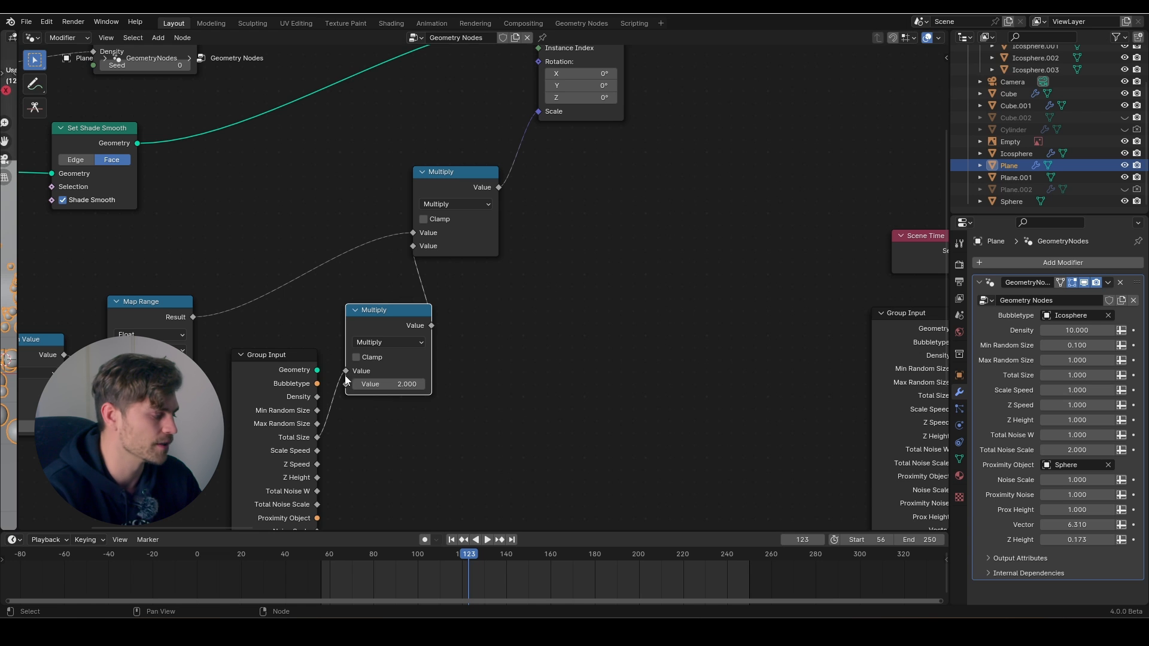
pyautogui.moveTo(307, 384); pyautogui.dragTo(300, 354)
# Restore the 3D viewport beside the node editor, and set Min Random Size to 0.091 and Max Random Size to 0.950
pyautogui.scroll(-5, 354, 374)
pyautogui.moveTo(372, 342); pyautogui.dragTo(365, 386, button='middle')
pyautogui.scroll(-2, 419, 356)
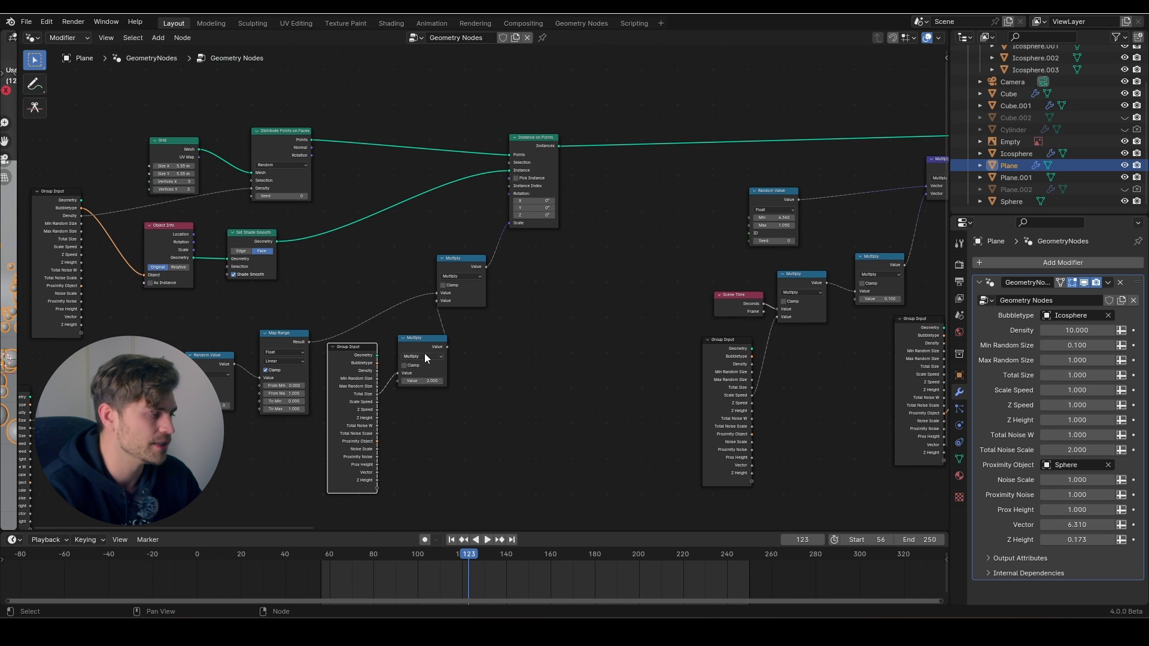
pyautogui.moveTo(327, 333); pyautogui.dragTo(383, 303, button='middle')
pyautogui.scroll(3, 233, 360)
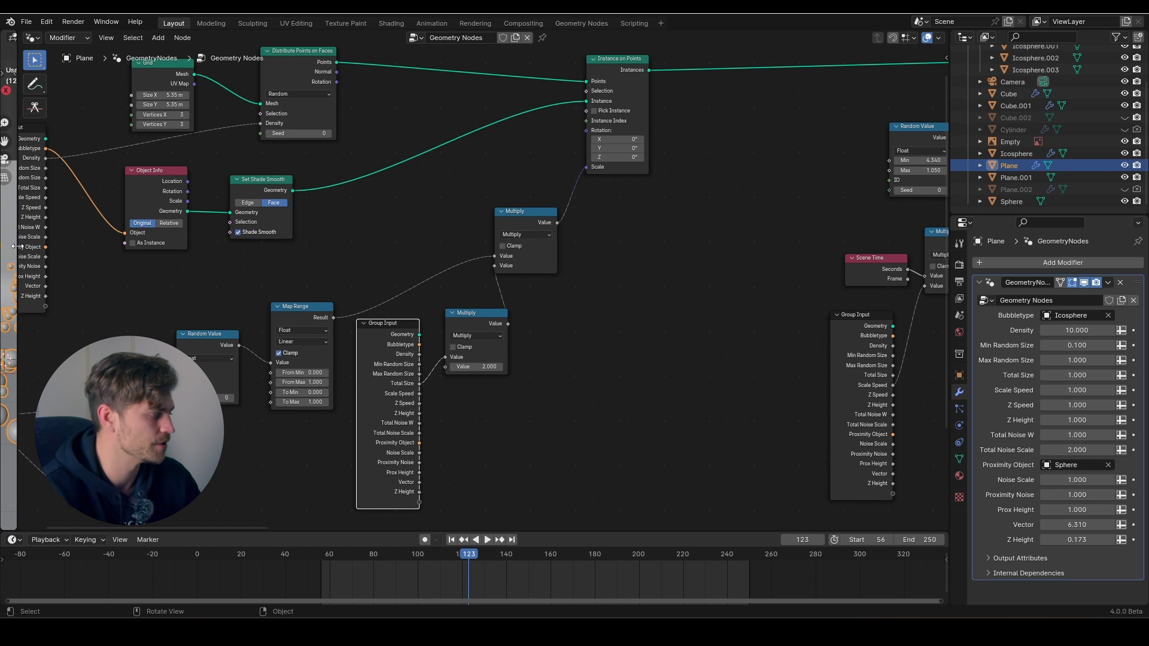
pyautogui.hotkey('ctrl', 'space')
pyautogui.moveTo(1090, 347); pyautogui.dragTo(1089, 376)
pyautogui.hotkey('ctrl', 'z')
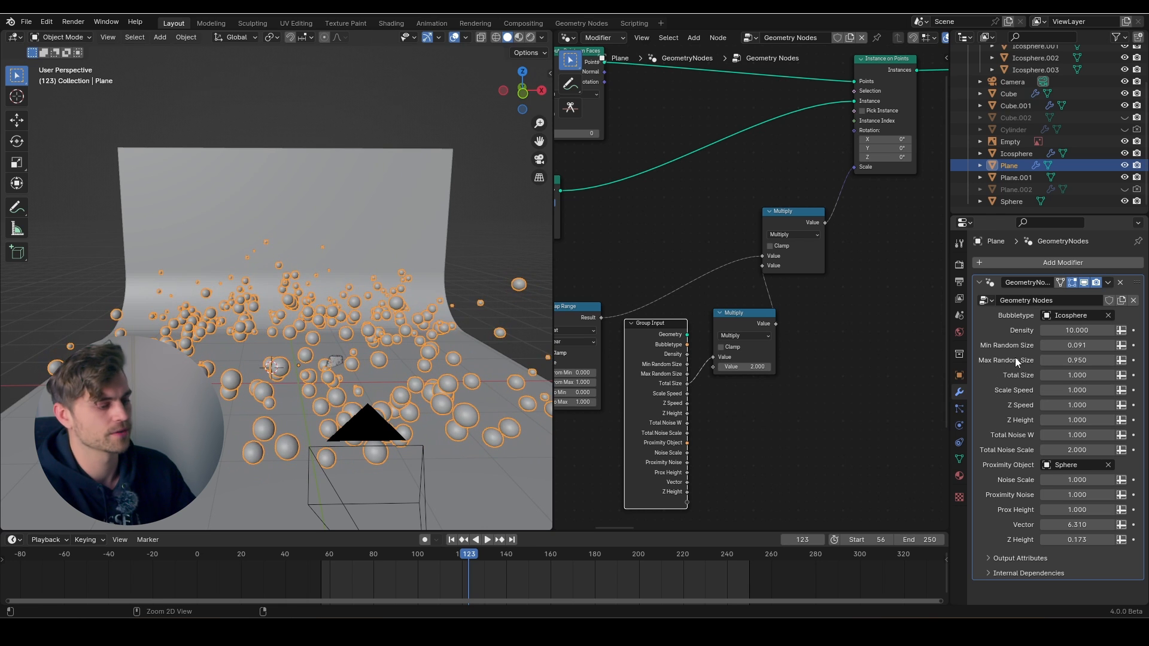
# Examine the Scale Speed nodes, especially the Min and Max of the Random Value node that drives the Sine scaling
pyautogui.press('Home')
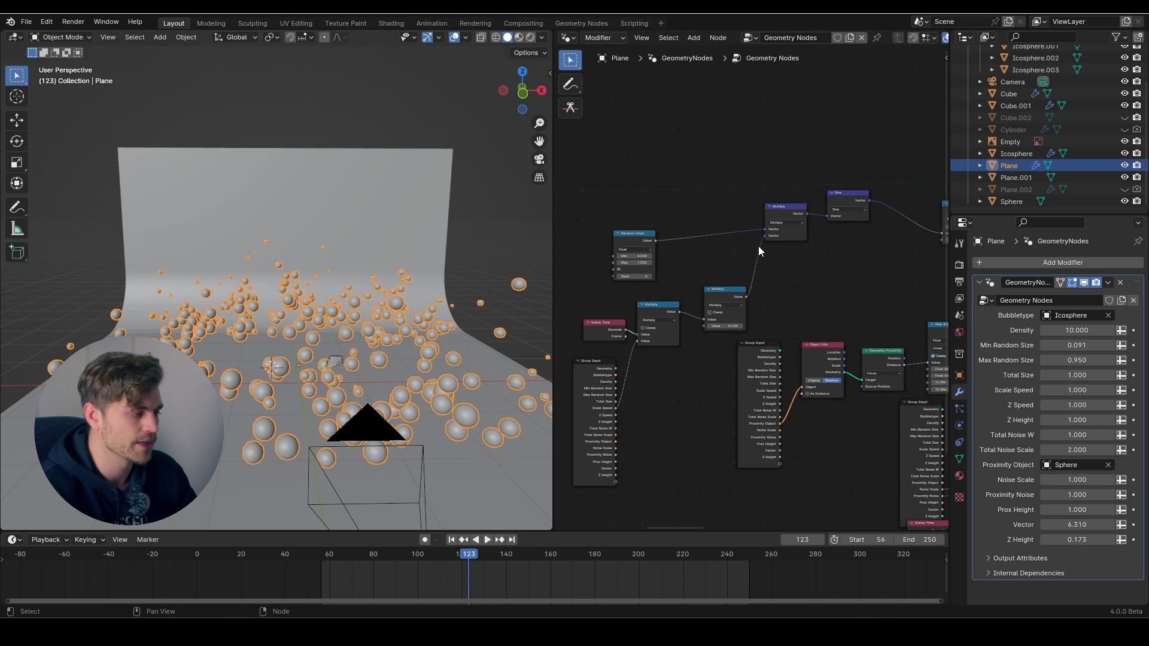
pyautogui.moveTo(886, 255); pyautogui.dragTo(810, 251, button='middle')
pyautogui.scroll(5, 831, 215)
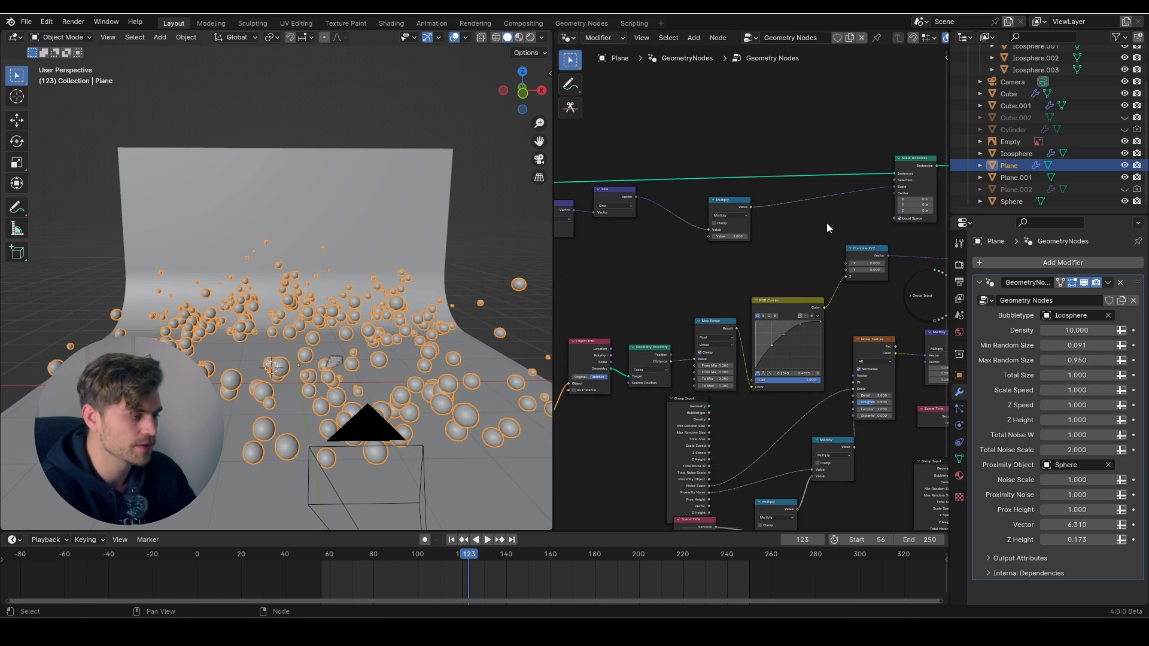
pyautogui.moveTo(744, 240); pyautogui.dragTo(938, 228, button='middle')
pyautogui.moveTo(746, 325); pyautogui.dragTo(774, 282, button='middle')
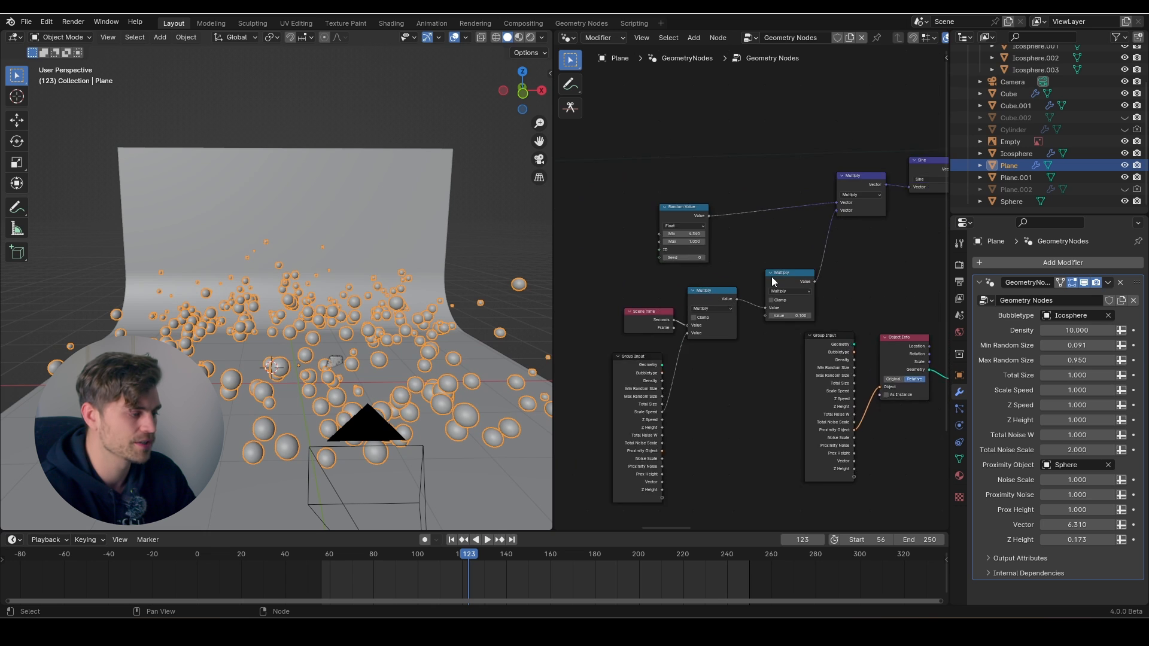
pyautogui.scroll(3, 774, 282)
pyautogui.scroll(4, 732, 246)
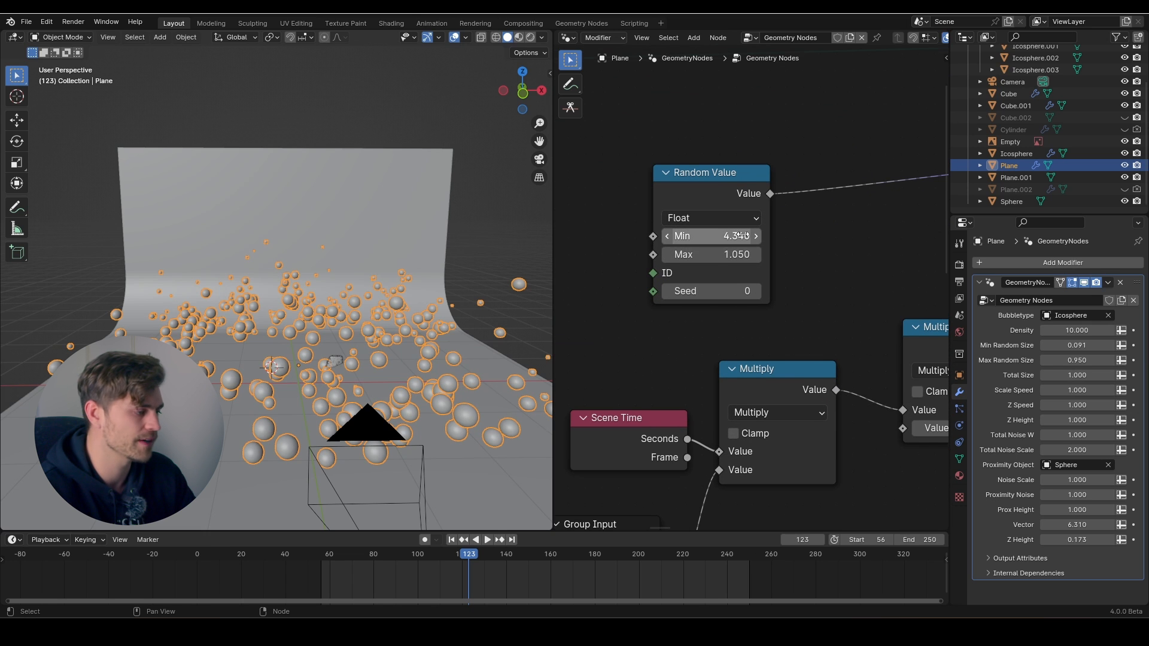
pyautogui.moveTo(722, 236); pyautogui.dragTo(657, 281, button='middle')
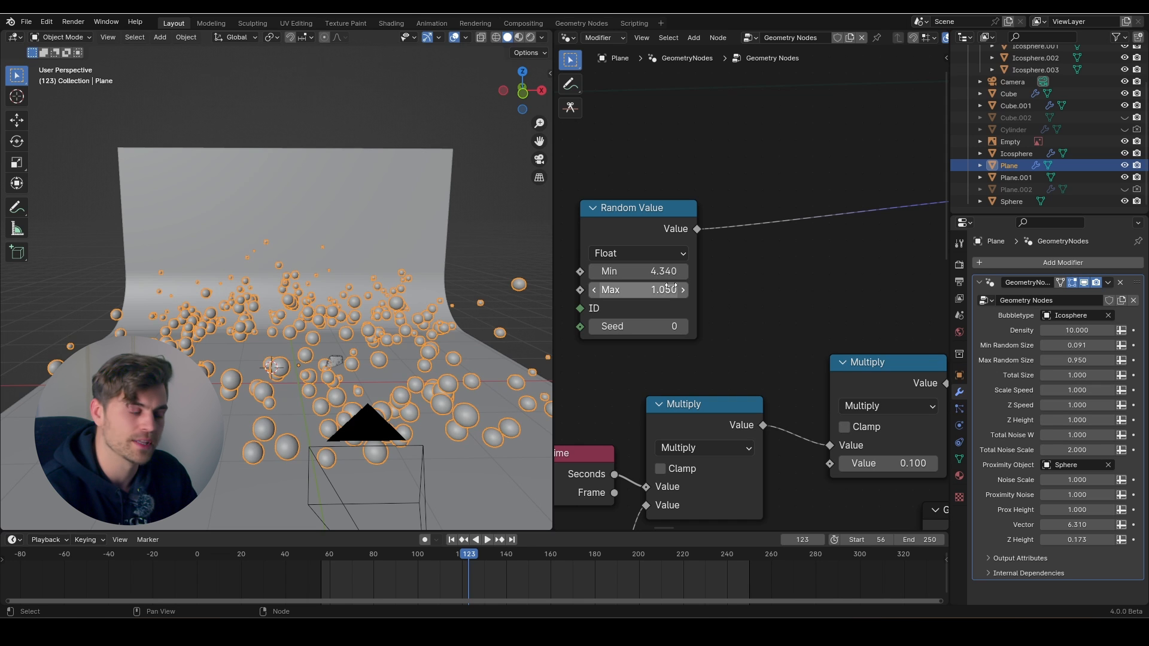
# Play the animation and inspect the pulsing bubble sizes up close and from farther away
pyautogui.scroll(6, 430, 353)
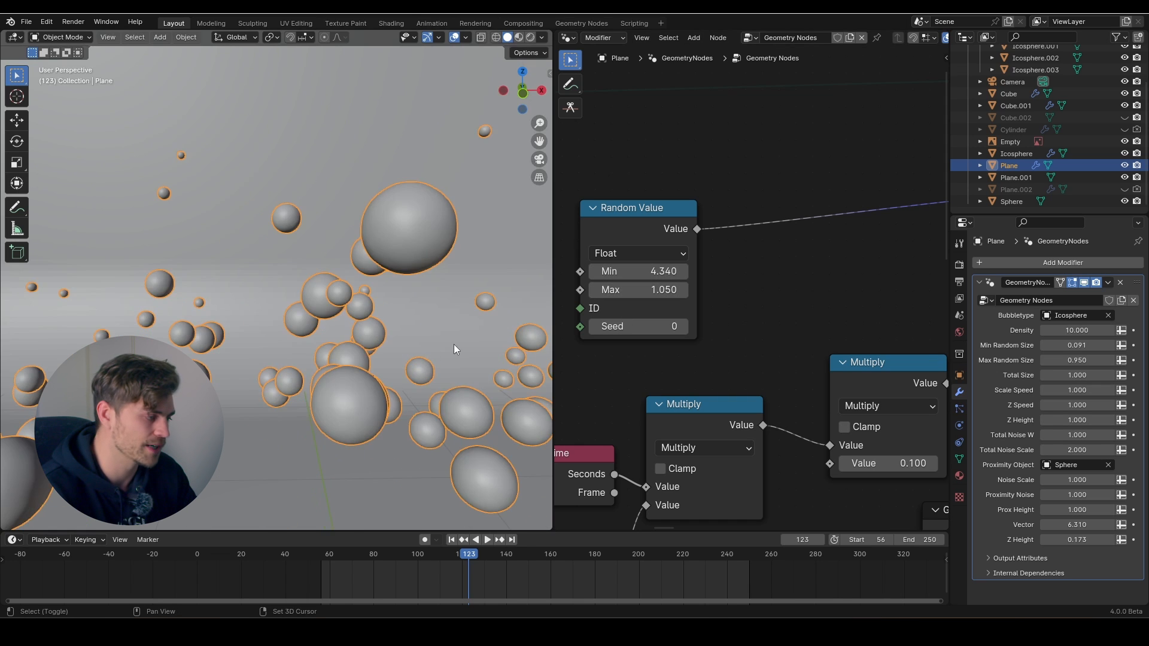
pyautogui.press('space')
pyautogui.scroll(3, 411, 289)
pyautogui.scroll(-3, 410, 290)
pyautogui.keyDown('shift'); pyautogui.moveTo(410, 290); pyautogui.dragTo(408, 360, button='middle'); pyautogui.keyUp('shift')
pyautogui.scroll(-5, 410, 333)
pyautogui.press('space')
pyautogui.scroll(7, 415, 306)
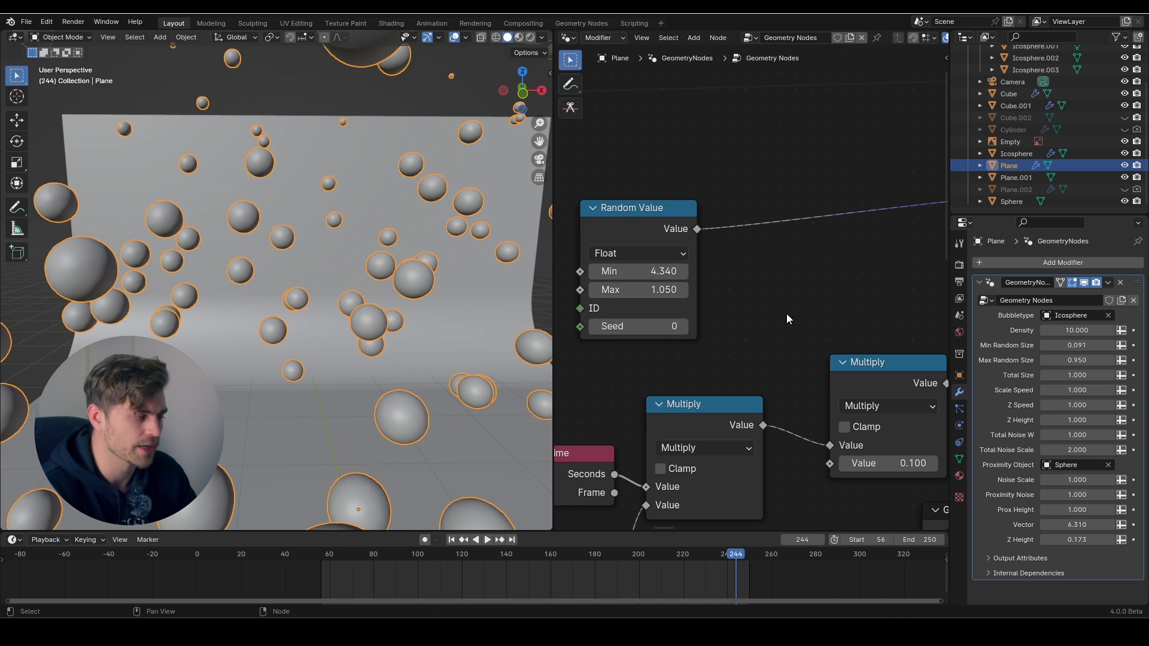
pyautogui.scroll(-3, 331, 270)
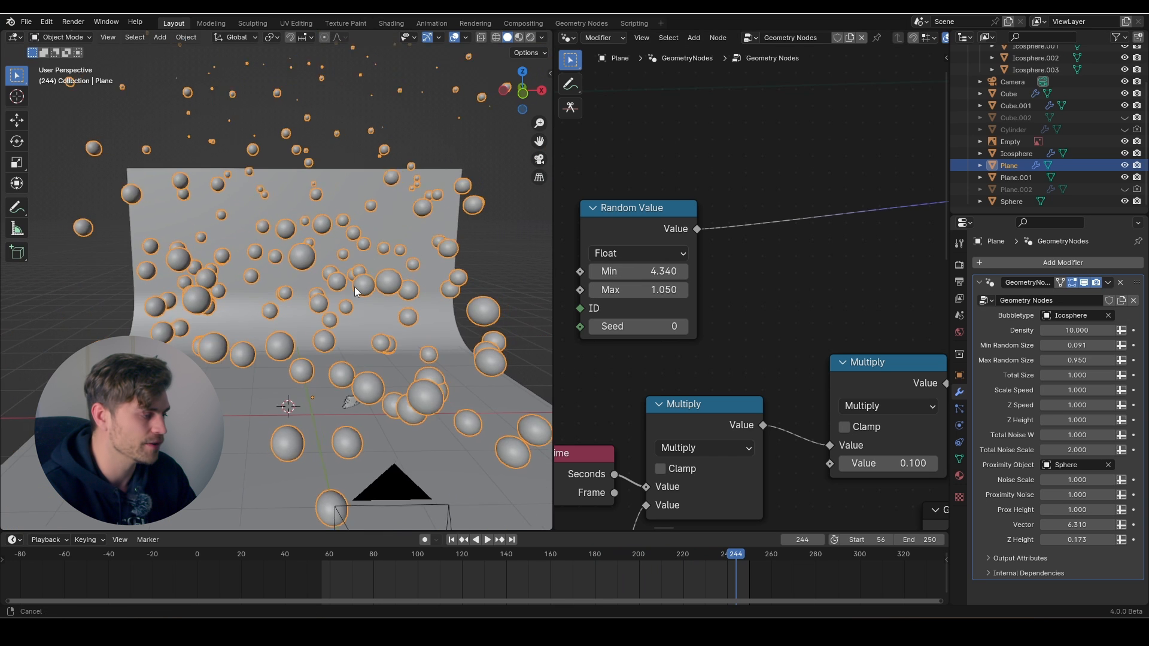
# Examine the proximity, noise and Z movement node groups, especially how Group Input and Scene Time feed their Multiply nodes
pyautogui.press('Home')
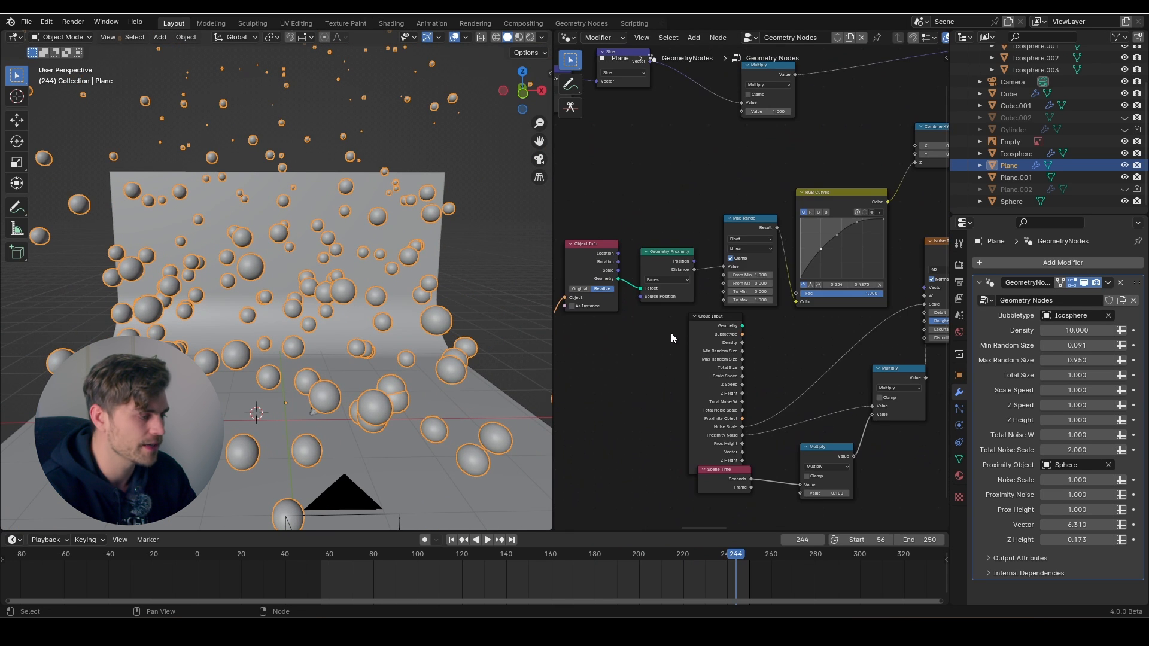
pyautogui.scroll(-2, 671, 335)
pyautogui.moveTo(791, 243); pyautogui.dragTo(698, 256, button='middle')
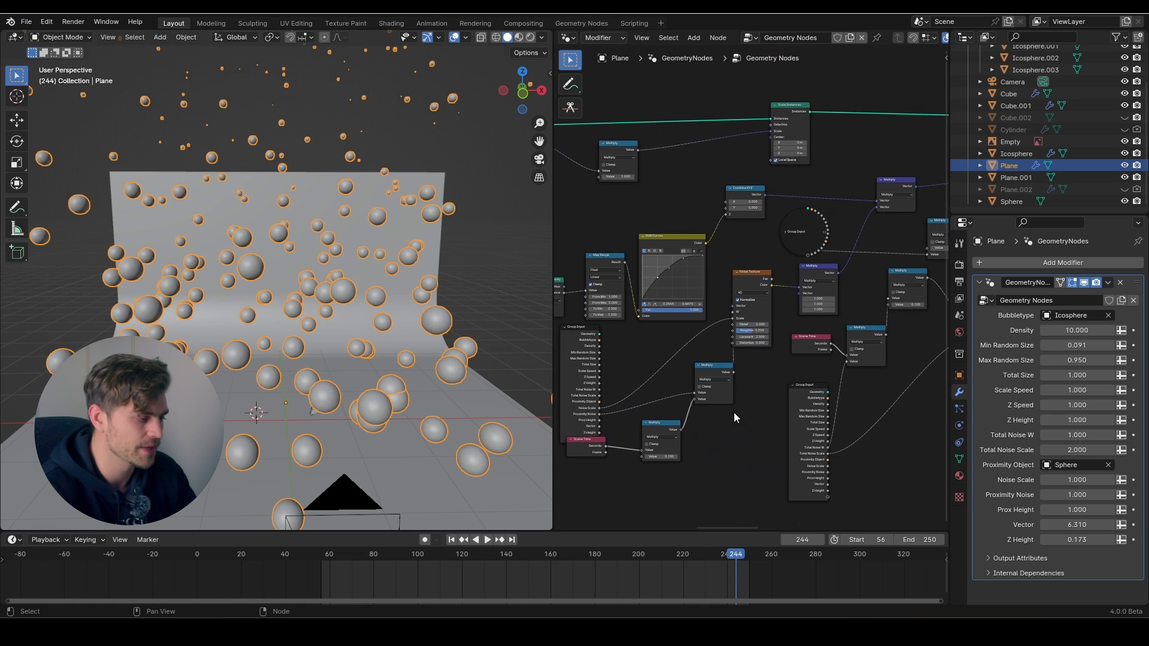
pyautogui.moveTo(678, 437); pyautogui.dragTo(721, 391, button='middle')
pyautogui.scroll(3, 686, 406)
pyautogui.moveTo(774, 413); pyautogui.dragTo(642, 332)
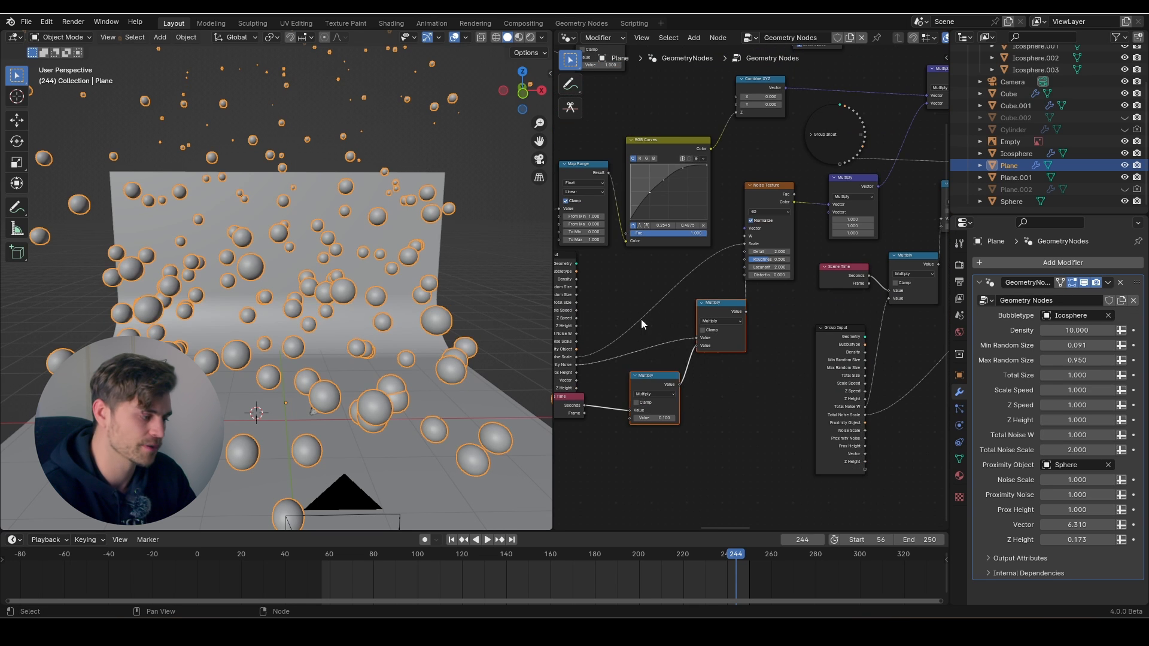
pyautogui.scroll(2, 709, 427)
pyautogui.moveTo(709, 427); pyautogui.dragTo(789, 364, button='middle')
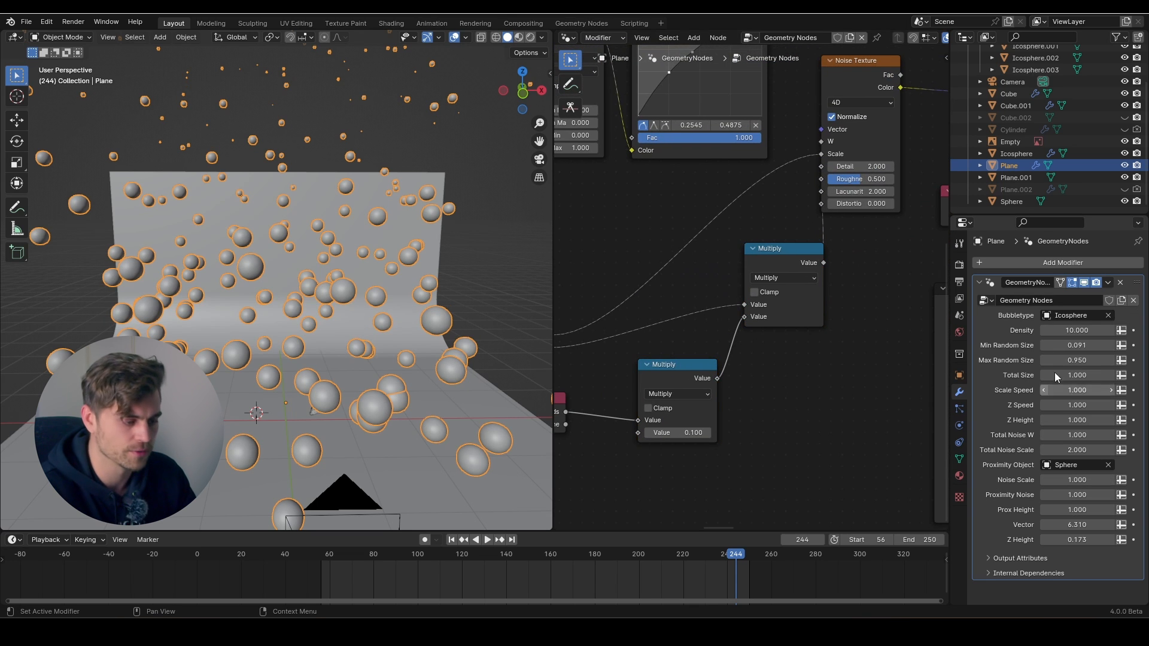
pyautogui.moveTo(824, 228); pyautogui.dragTo(736, 396, button='middle')
pyautogui.scroll(-2, 744, 291)
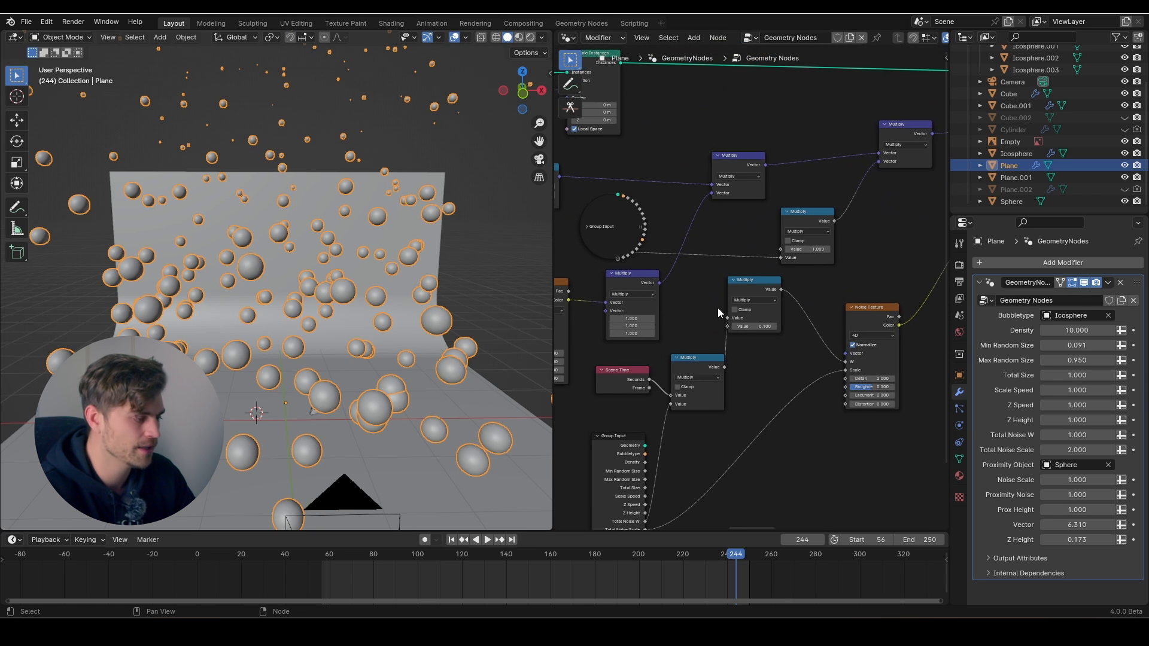
pyautogui.press('Home')
pyautogui.moveTo(929, 403); pyautogui.dragTo(595, 225)
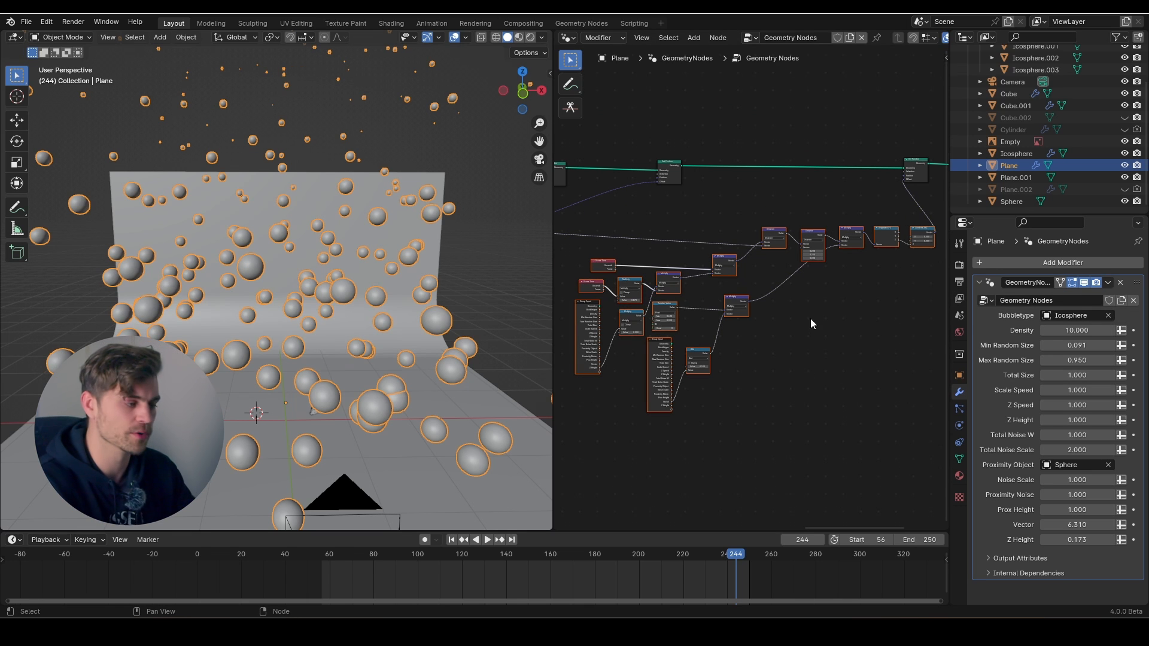
pyautogui.scroll(2, 811, 318)
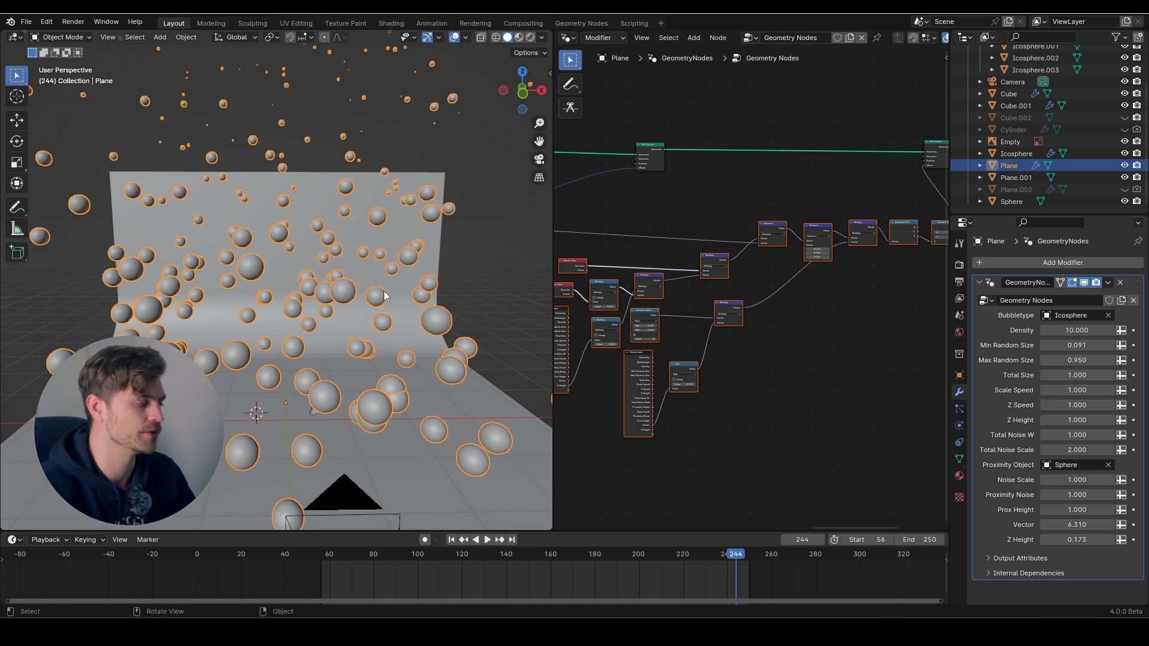
# Select the object among the lower bubbles in the 3D view and move it along the Z axis
pyautogui.scroll(-5, 382, 295)
pyautogui.scroll(2, 372, 311)
pyautogui.keyDown('shift'); pyautogui.moveTo(344, 340); pyautogui.dragTo(311, 317, button='middle'); pyautogui.keyUp('shift')
pyautogui.click(289, 287)
pyautogui.scroll(2, 312, 271)
pyautogui.press('g')
pyautogui.press('z')
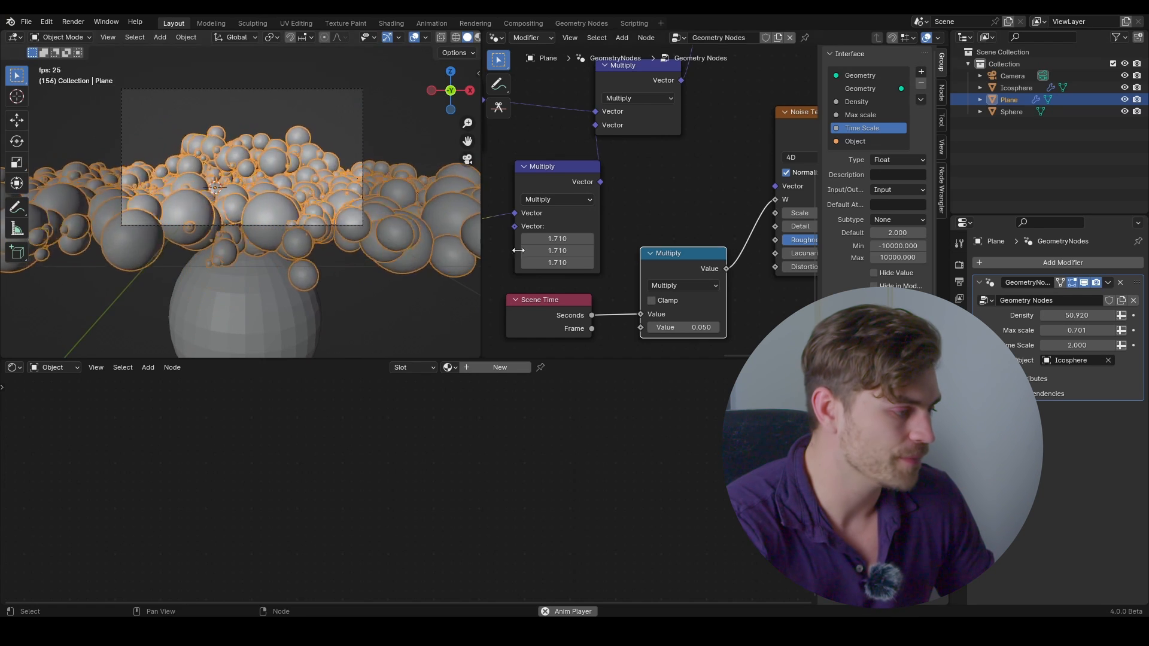
# Delete the Noise Texture from the Icosphere's Material.001 and reposition the Principled BSDF with more space before the Material Output
pyautogui.click(1015, 87)
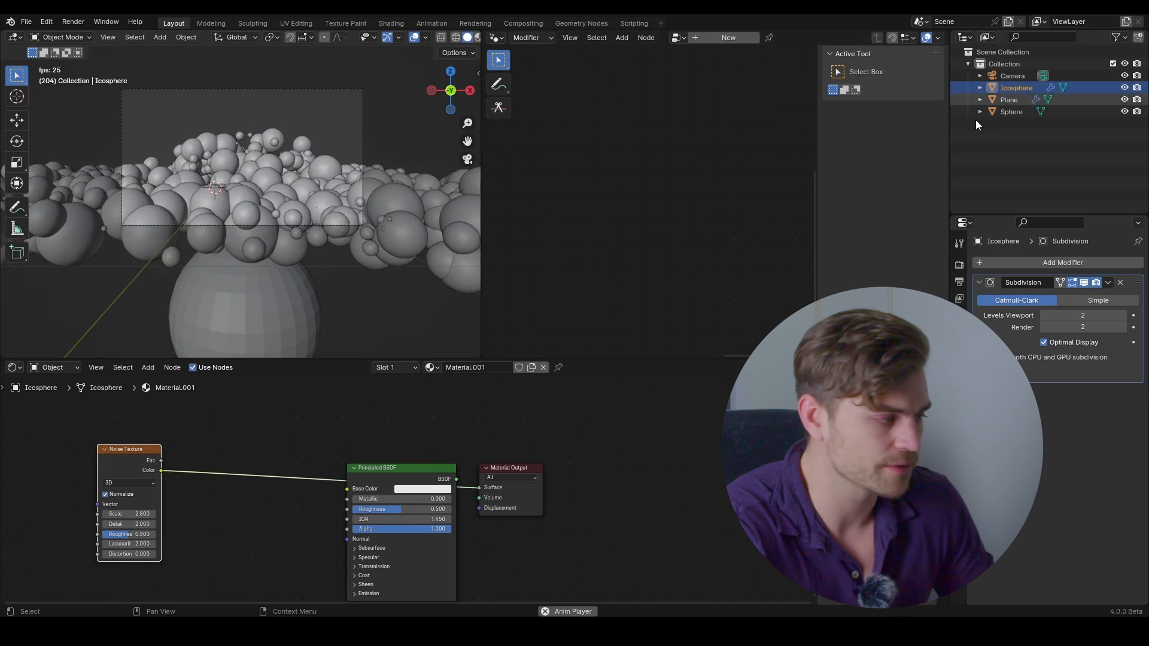
pyautogui.scroll(-5, 408, 485)
pyautogui.moveTo(408, 485); pyautogui.dragTo(447, 452, button='middle')
pyautogui.scroll(4, 447, 451)
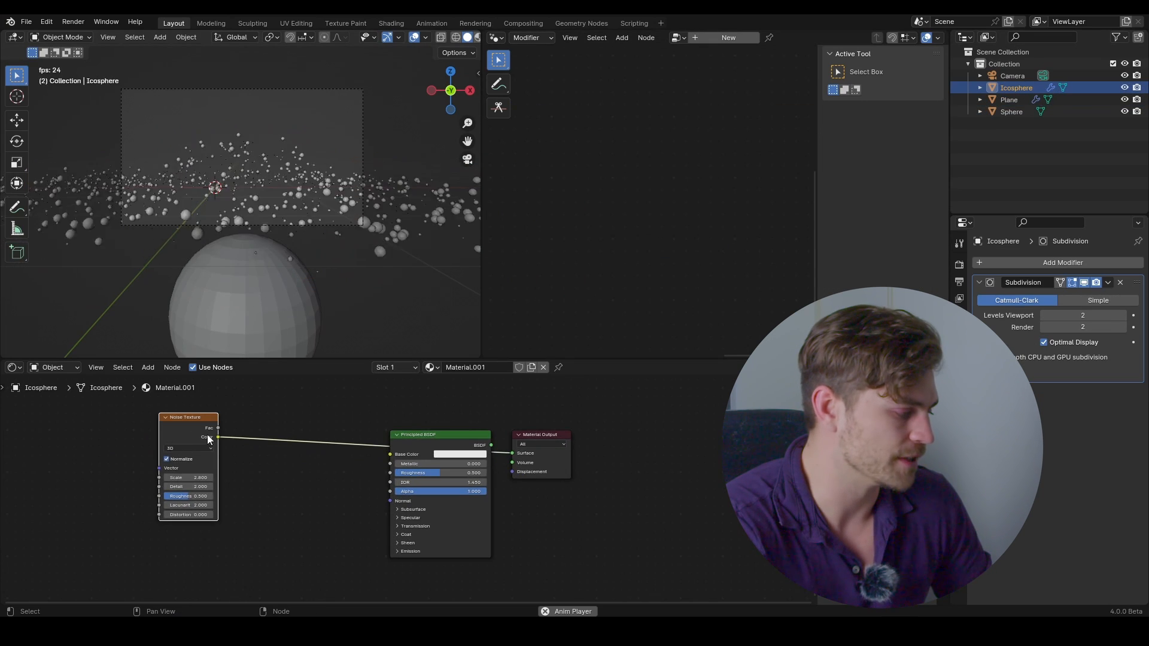
pyautogui.press('x')
pyautogui.moveTo(437, 447); pyautogui.dragTo(334, 453)
pyautogui.scroll(2, 394, 458)
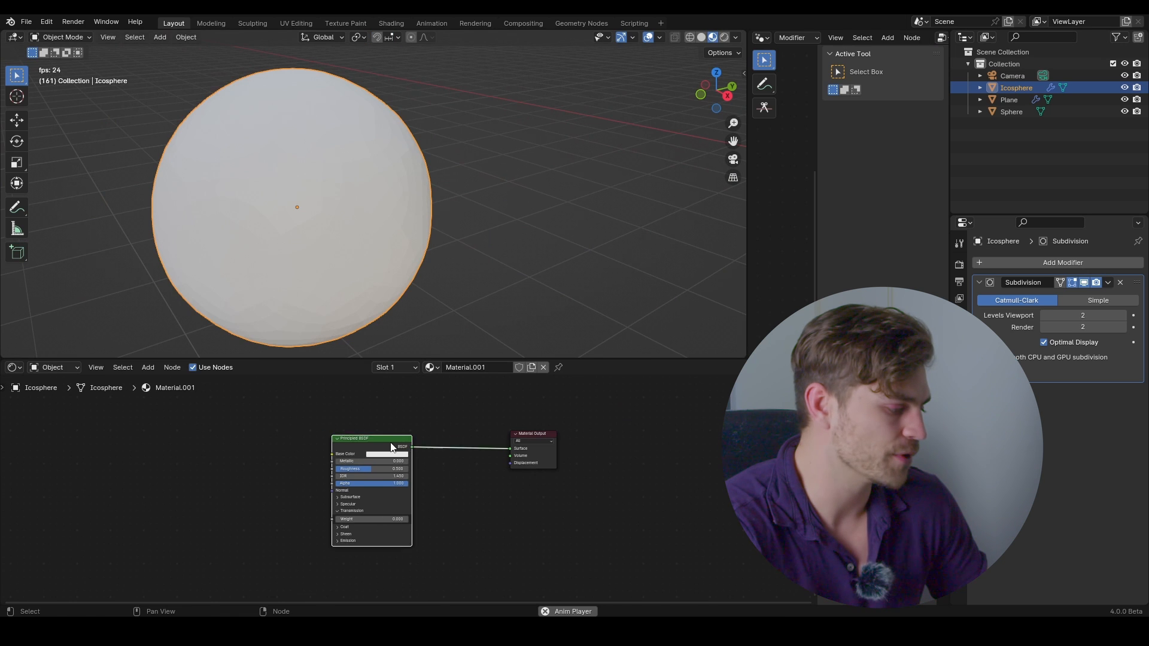
pyautogui.moveTo(390, 444); pyautogui.dragTo(356, 455)
pyautogui.click(360, 416)
# Add a Glass BSDF with an IOR of 1.333 above the Principled BSDF and connect it to the Material Output's Surface
pyautogui.moveTo(351, 400); pyautogui.dragTo(418, 433, button='middle')
pyautogui.hotkey('shift', 'a')
pyautogui.write('g')
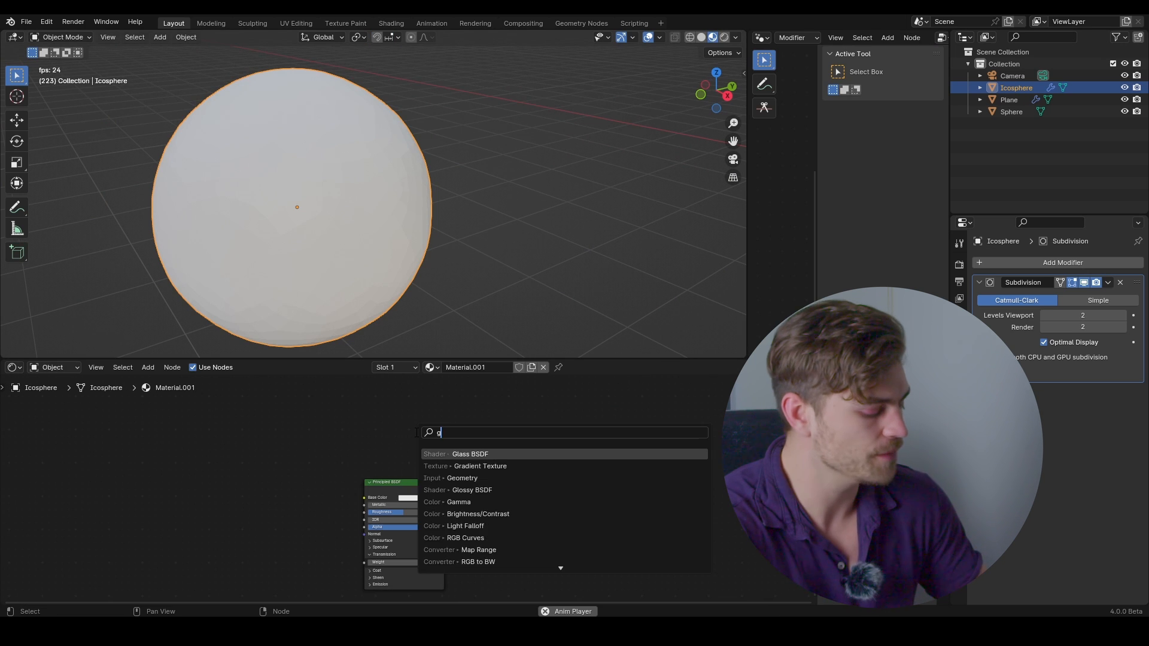
pyautogui.write('lass')
pyautogui.click(471, 453)
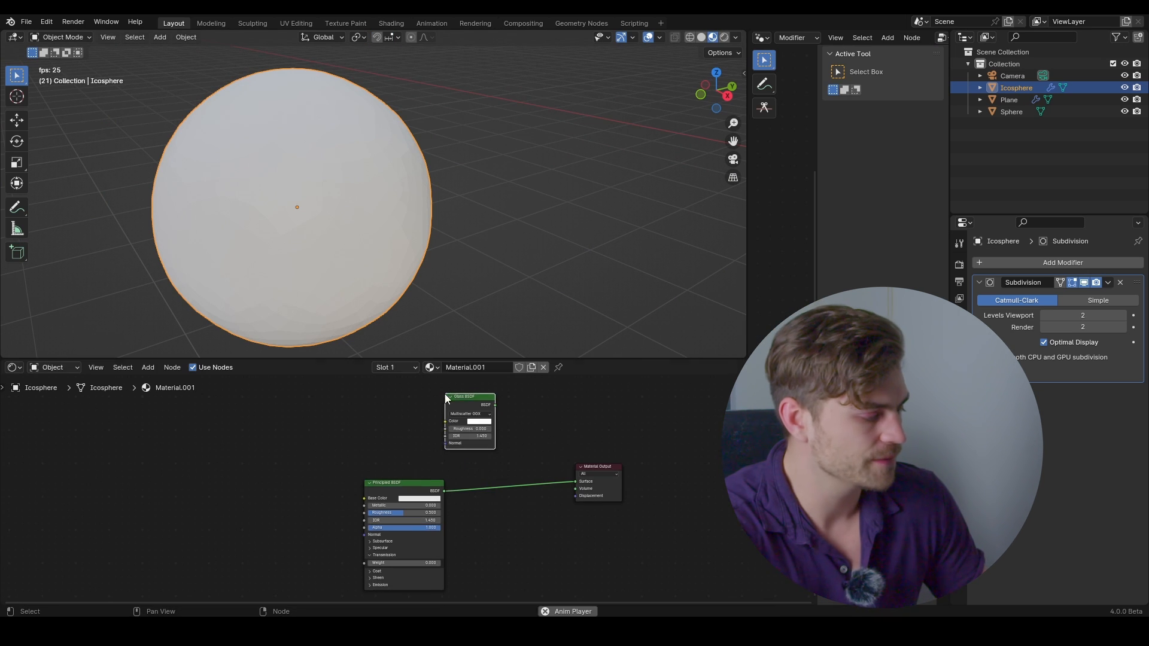
pyautogui.scroll(3, 455, 473)
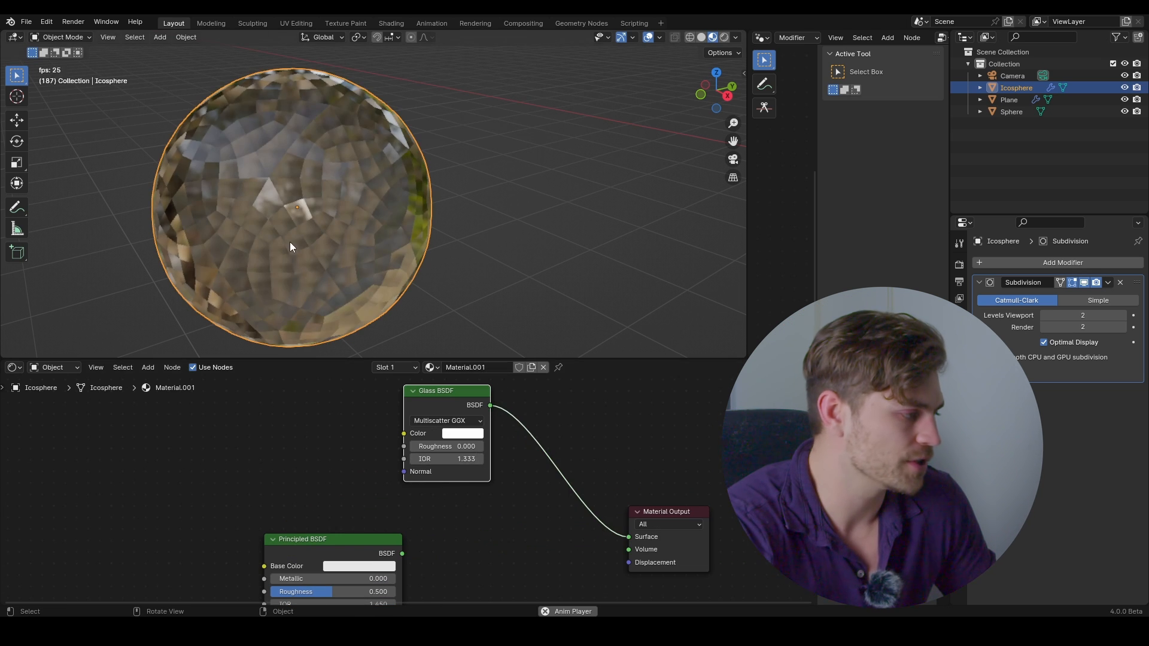
# Apply Shade Smooth to the Icosphere
pyautogui.rightClick(304, 195)
pyautogui.click(304, 195)
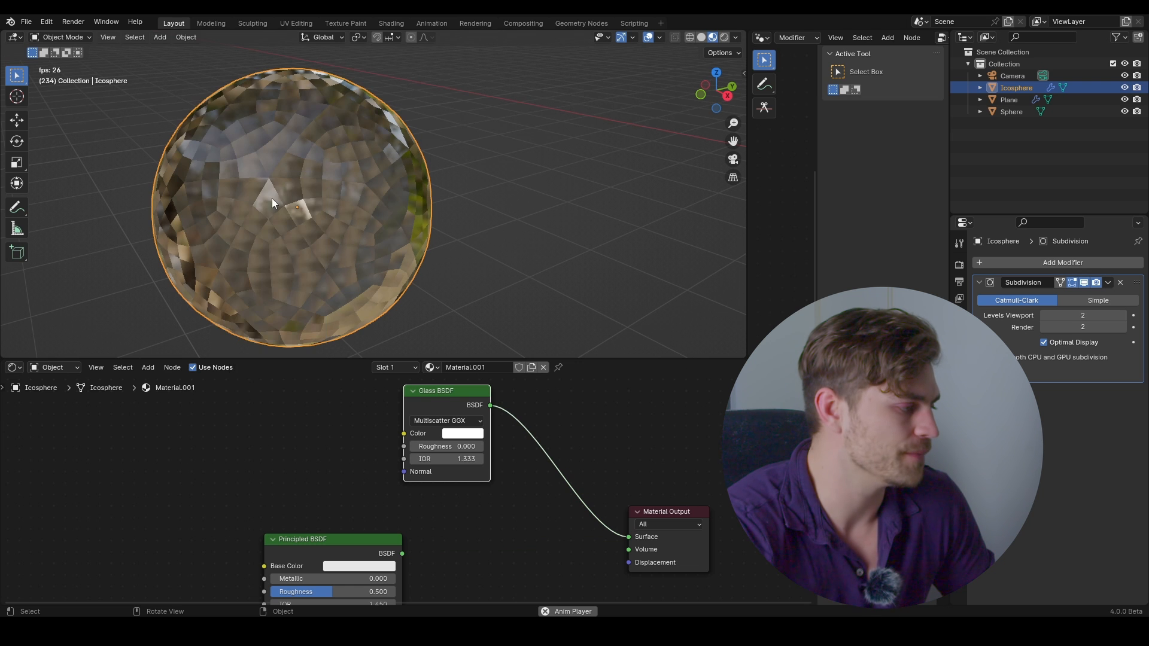
pyautogui.scroll(5, 323, 186)
pyautogui.scroll(-5, 324, 188)
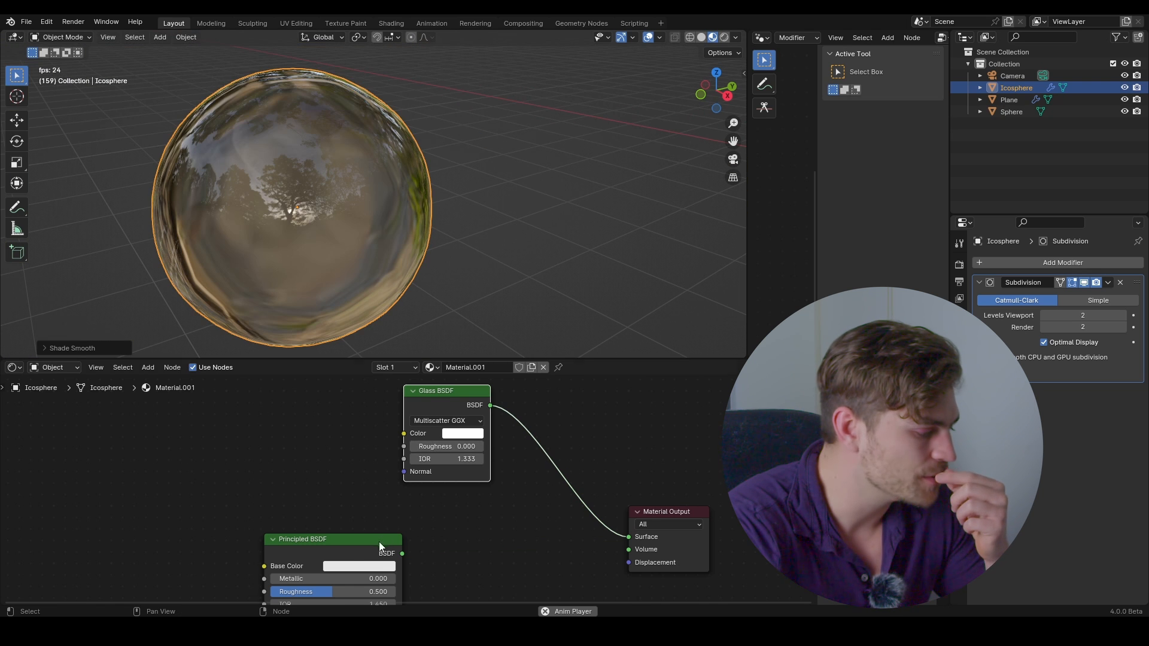
# Set the Principled BSDF's Transmission Weight to 1.000, preview it on the Icosphere, and set its Roughness to 0.114
pyautogui.scroll(-3, 444, 540)
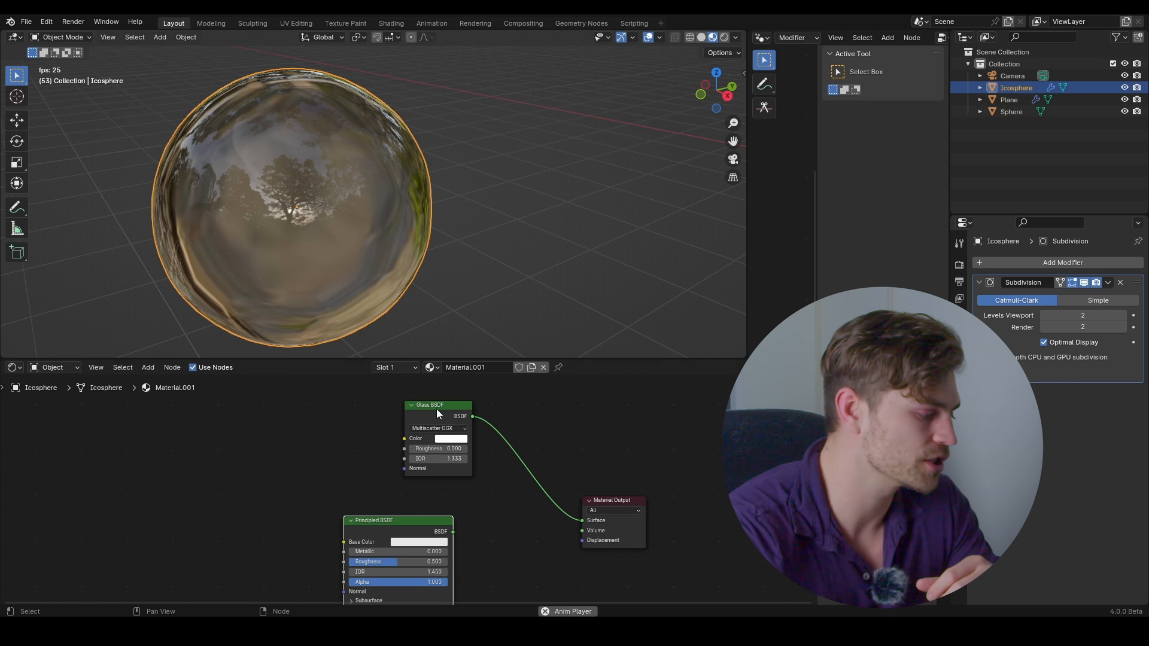
pyautogui.moveTo(436, 409); pyautogui.dragTo(404, 409)
pyautogui.moveTo(420, 493); pyautogui.dragTo(449, 388, button='middle')
pyautogui.scroll(4, 436, 457)
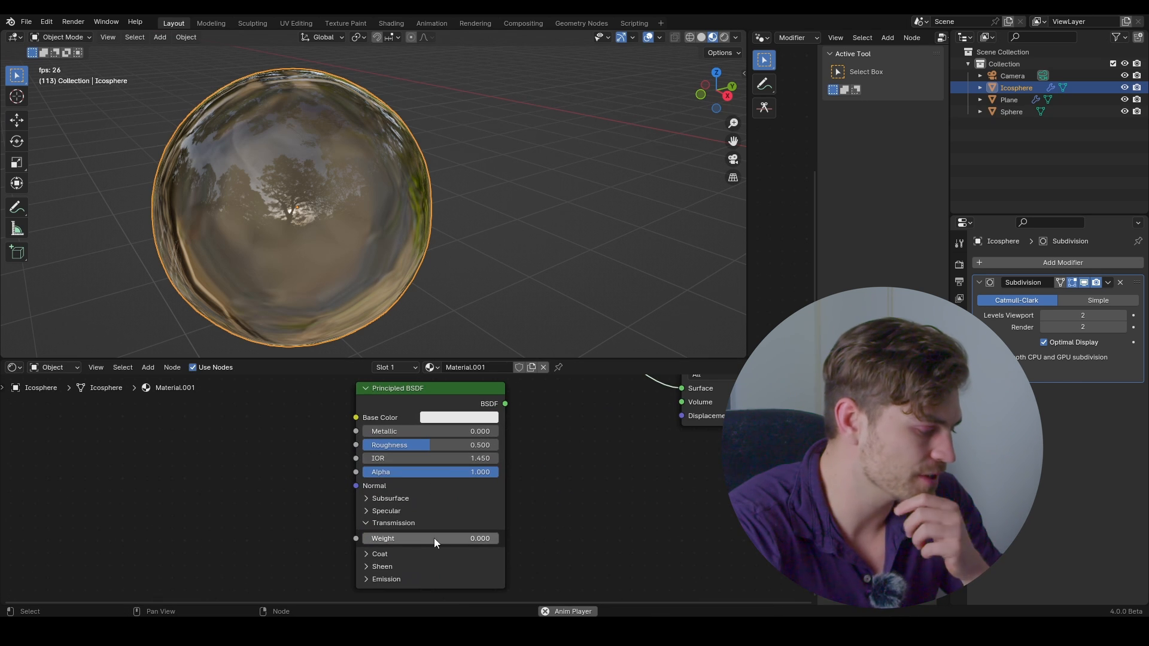
pyautogui.moveTo(379, 542); pyautogui.dragTo(513, 542)
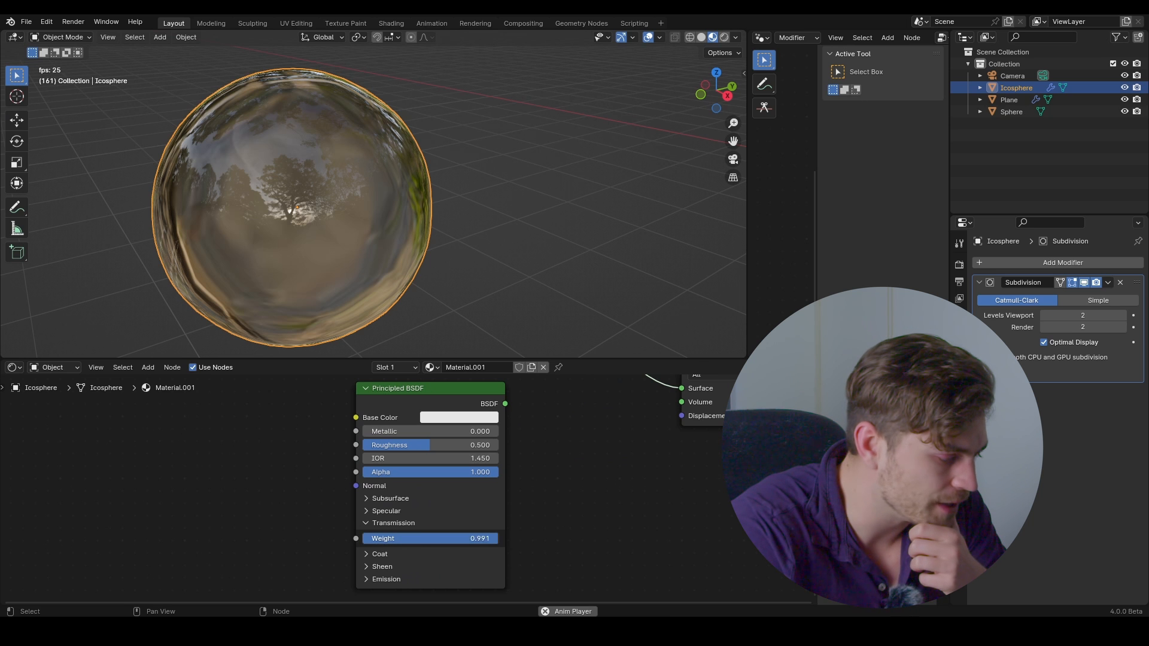
pyautogui.moveTo(458, 457); pyautogui.dragTo(453, 483, button='middle')
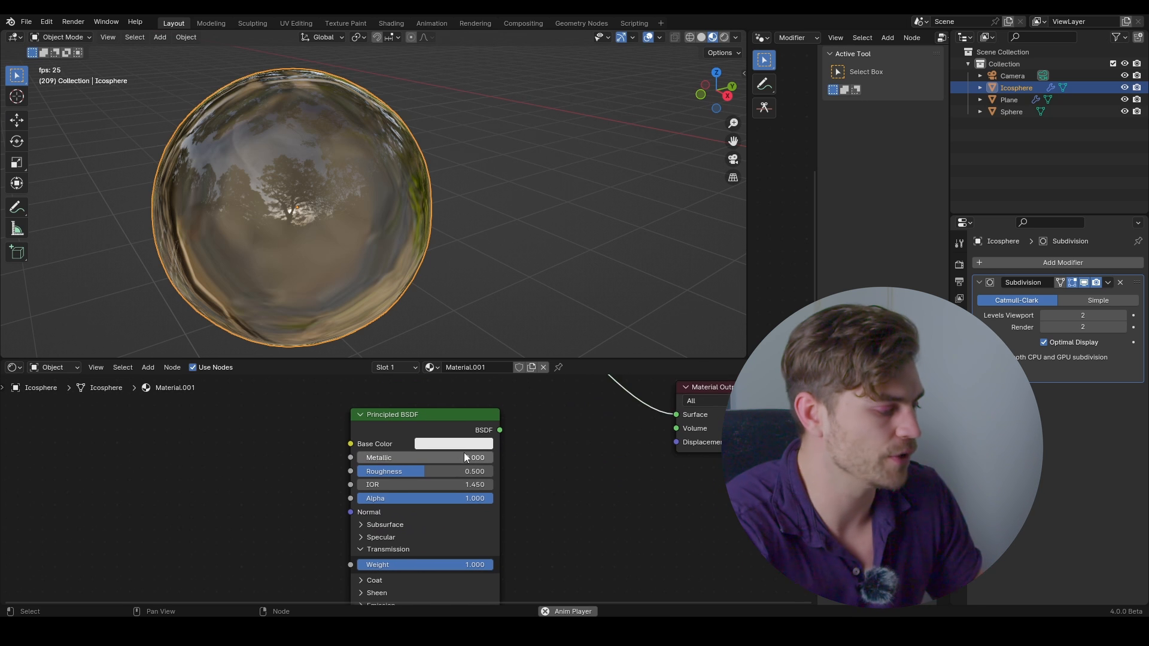
pyautogui.keyDown('ctrl'); pyautogui.keyDown('shift'); pyautogui.click(450, 415); pyautogui.keyUp('shift'); pyautogui.keyUp('ctrl')
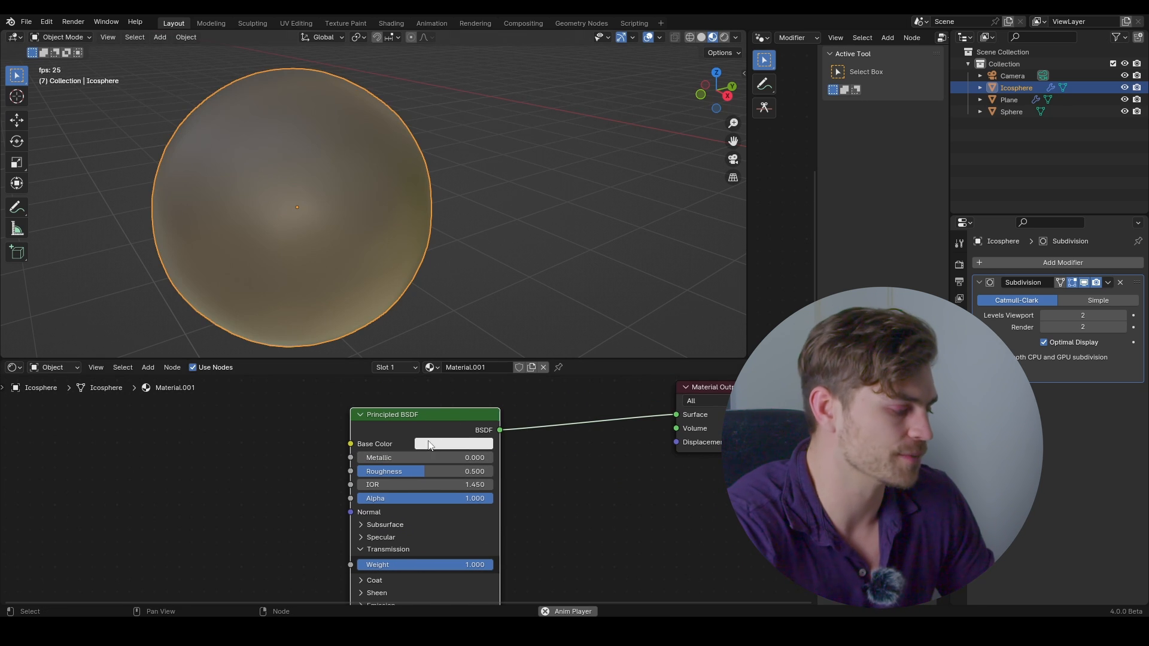
pyautogui.moveTo(421, 473); pyautogui.dragTo(376, 473)
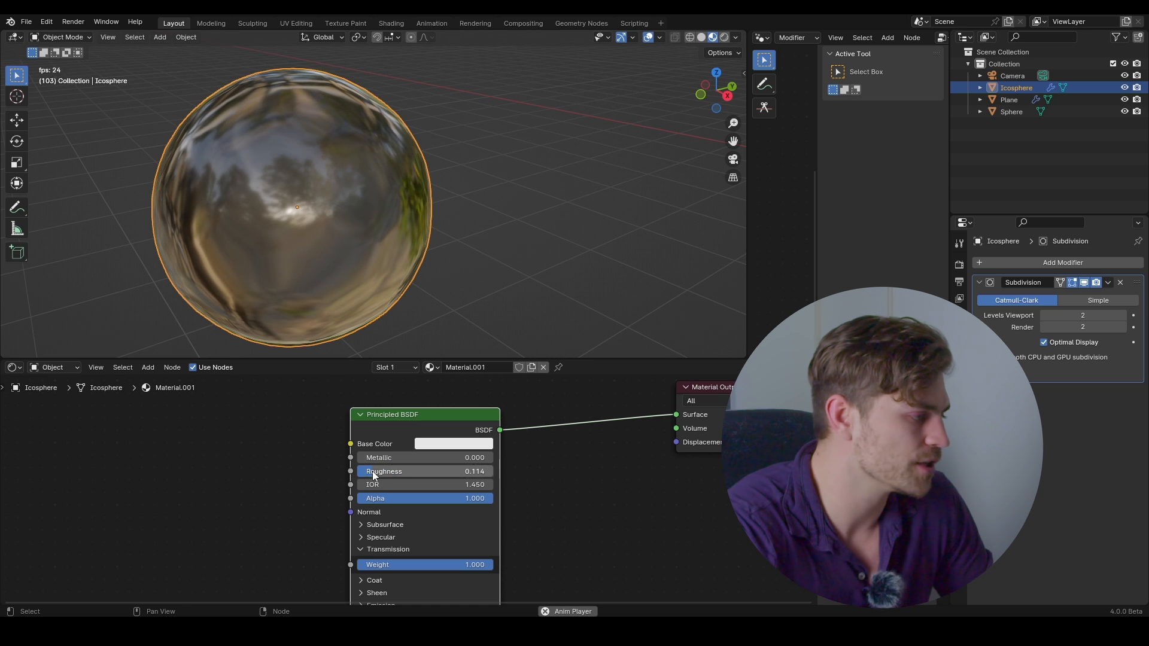
# Compare the Glass BSDF and Principled BSDF by previewing each in turn on the Icosphere, ending on the Glass BSDF
pyautogui.moveTo(433, 467)
pyautogui.mouseDown(button='middle')
pyautogui.moveTo(425, 523)
pyautogui.moveTo(437, 463)
pyautogui.mouseUp(button='middle')
pyautogui.keyDown('ctrl'); pyautogui.keyDown('shift'); pyautogui.click(420, 402); pyautogui.keyUp('shift'); pyautogui.keyUp('ctrl')
pyautogui.keyDown('ctrl'); pyautogui.keyDown('shift'); pyautogui.click(432, 473); pyautogui.keyUp('shift'); pyautogui.keyUp('ctrl')
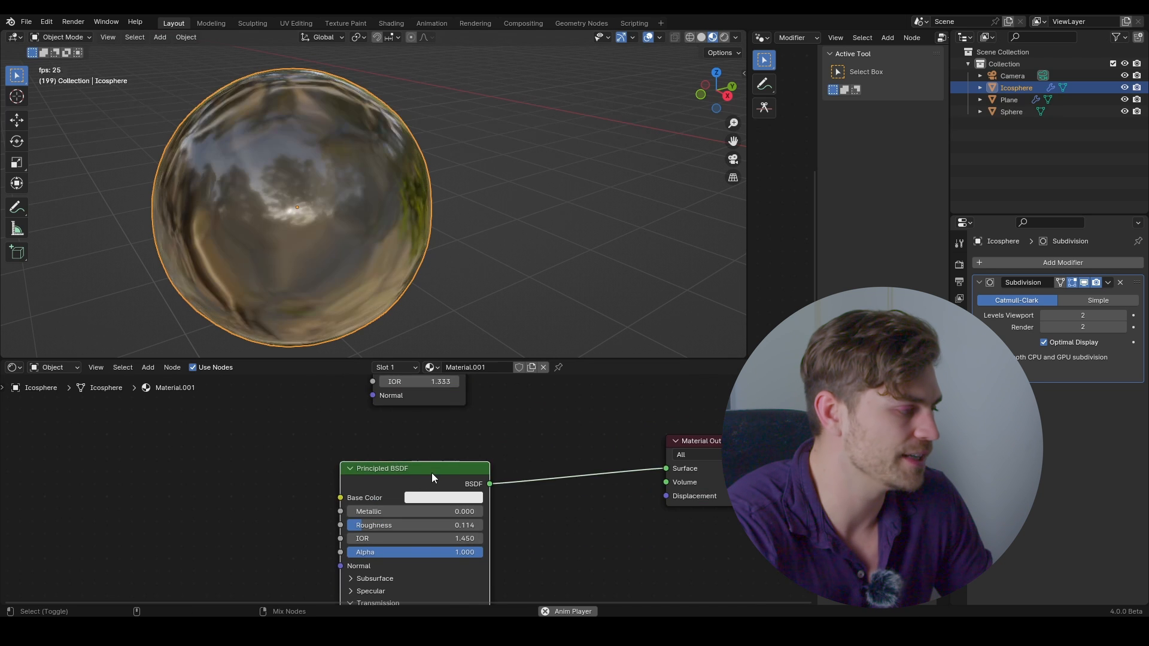
pyautogui.moveTo(422, 411); pyautogui.dragTo(424, 514, button='middle')
pyautogui.keyDown('ctrl'); pyautogui.keyDown('shift'); pyautogui.click(426, 407); pyautogui.keyUp('shift'); pyautogui.keyUp('ctrl')
pyautogui.scroll(-2, 473, 443)
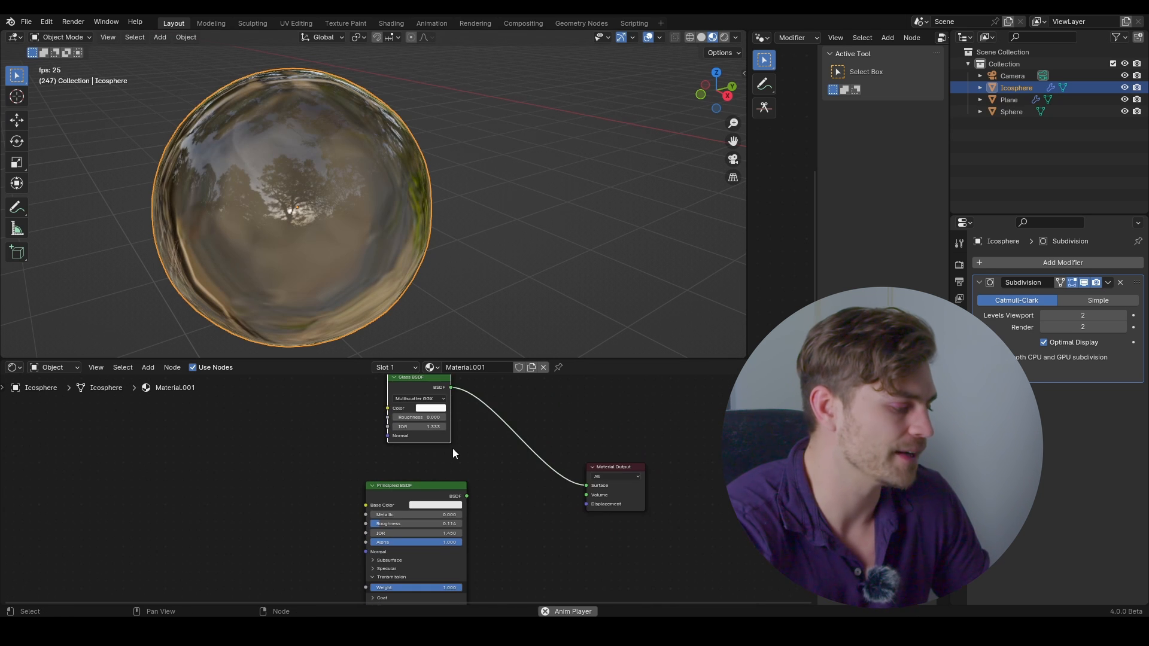
# Combine the Glass BSDF and Principled BSDF with a Mix Shader feeding the Material Output's Surface
pyautogui.moveTo(460, 453); pyautogui.dragTo(488, 451, button='middle')
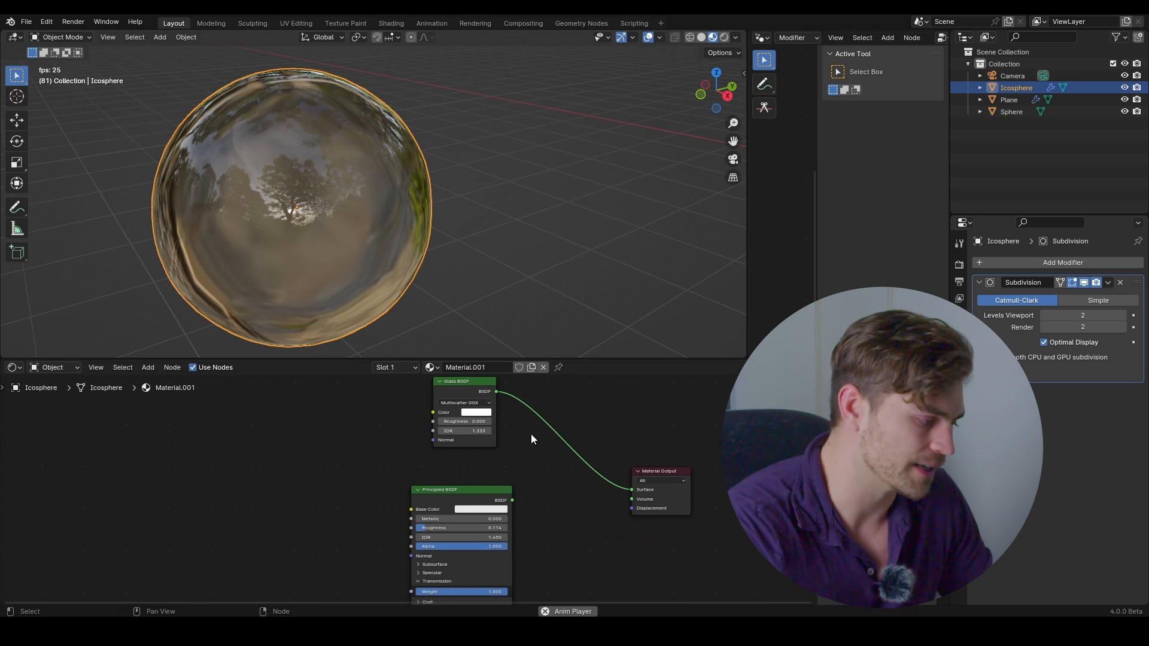
pyautogui.moveTo(531, 433); pyautogui.dragTo(456, 504)
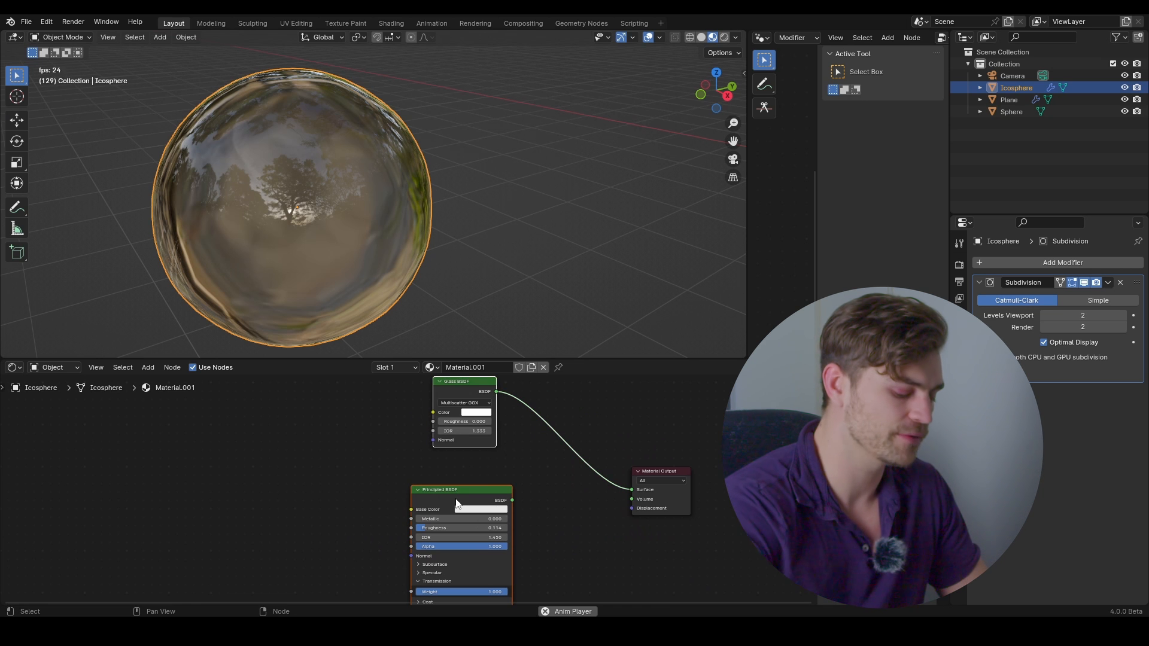
pyautogui.hotkey('ctrl', '0')
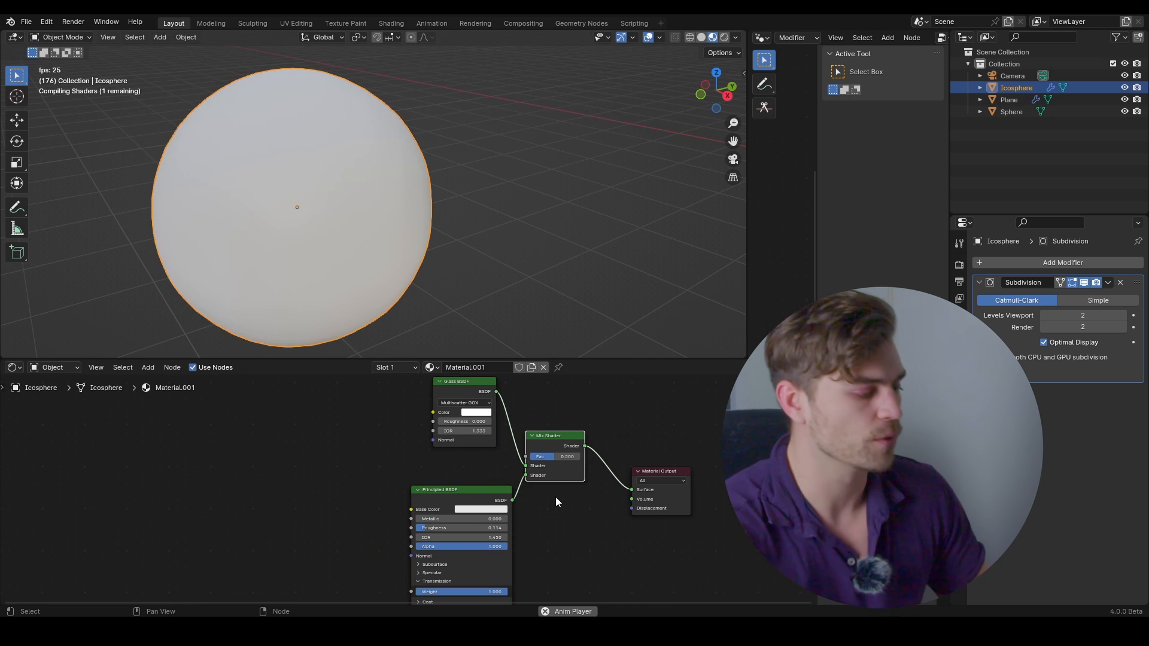
pyautogui.scroll(2, 555, 497)
pyautogui.scroll(-2, 562, 437)
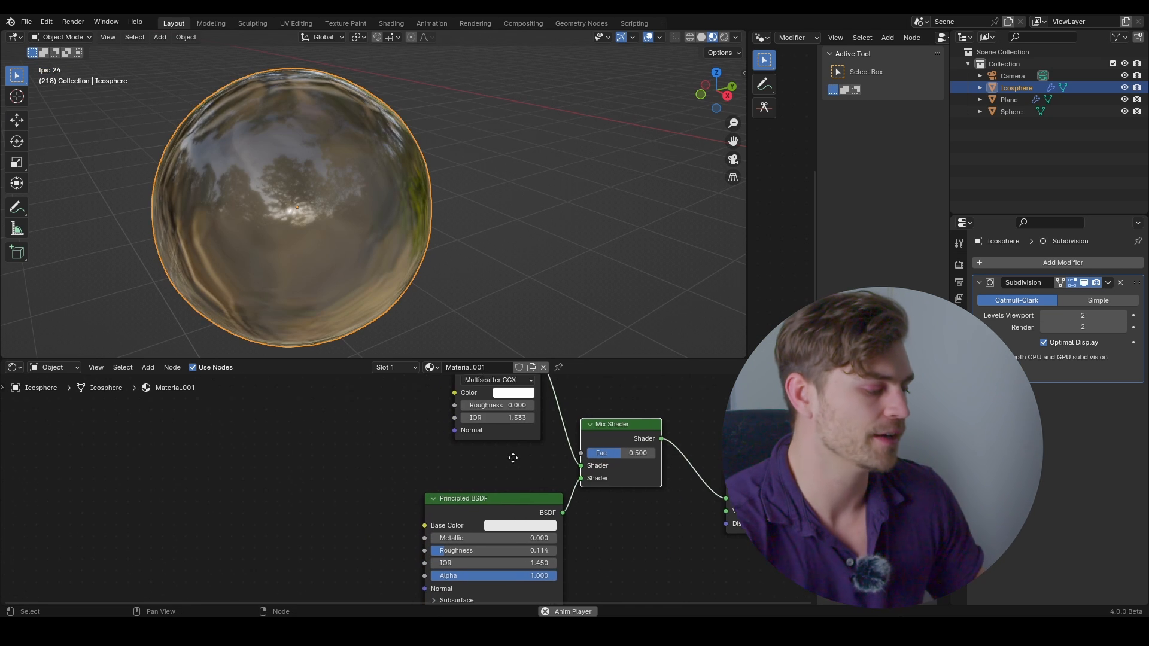
# Add a Fresnel node beside the Glass and Principled BSDF nodes
pyautogui.moveTo(370, 453); pyautogui.dragTo(408, 465, button='middle')
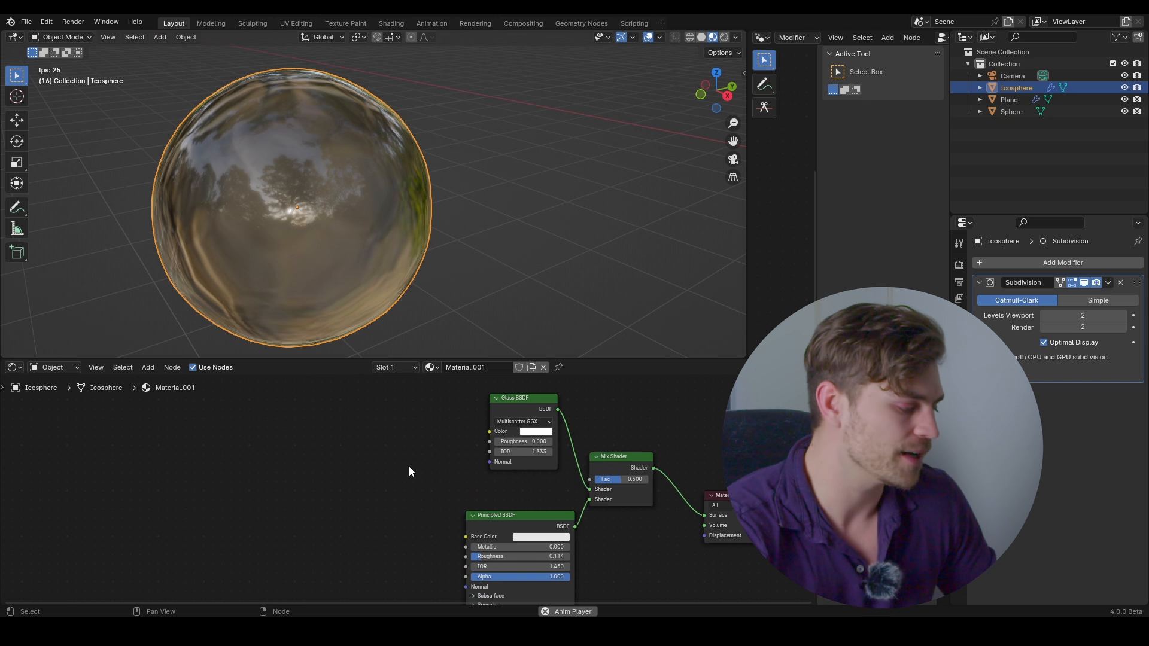
pyautogui.hotkey('shift', 'a')
pyautogui.write('fres')
pyautogui.click(380, 465)
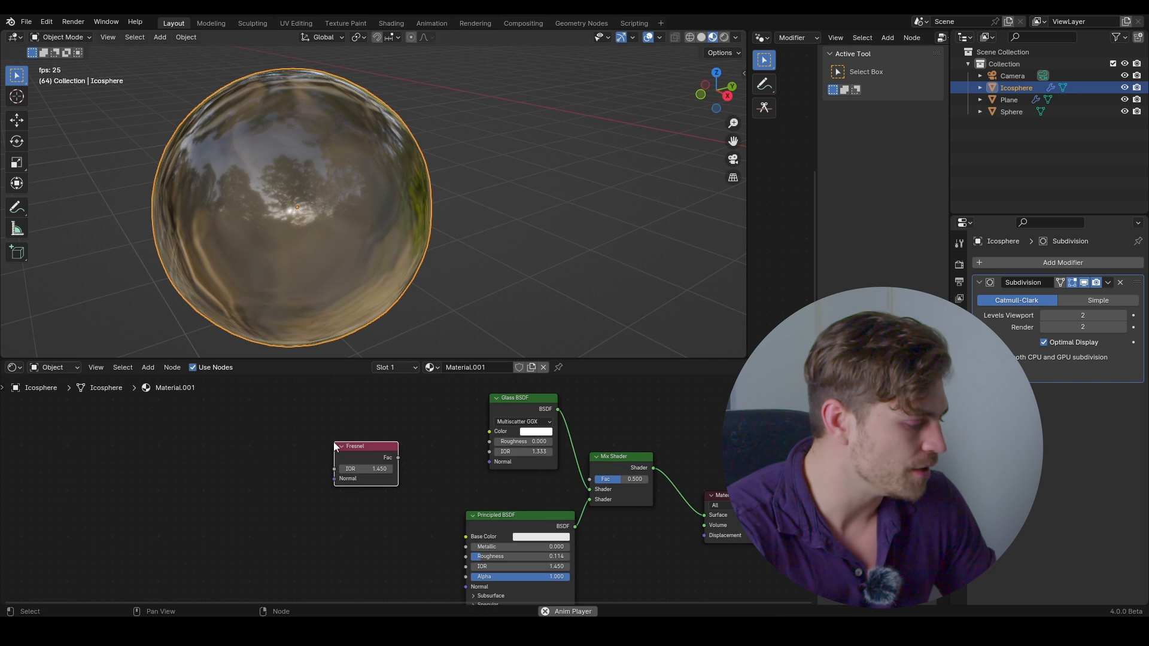
pyautogui.scroll(2, 359, 464)
pyautogui.click(321, 508)
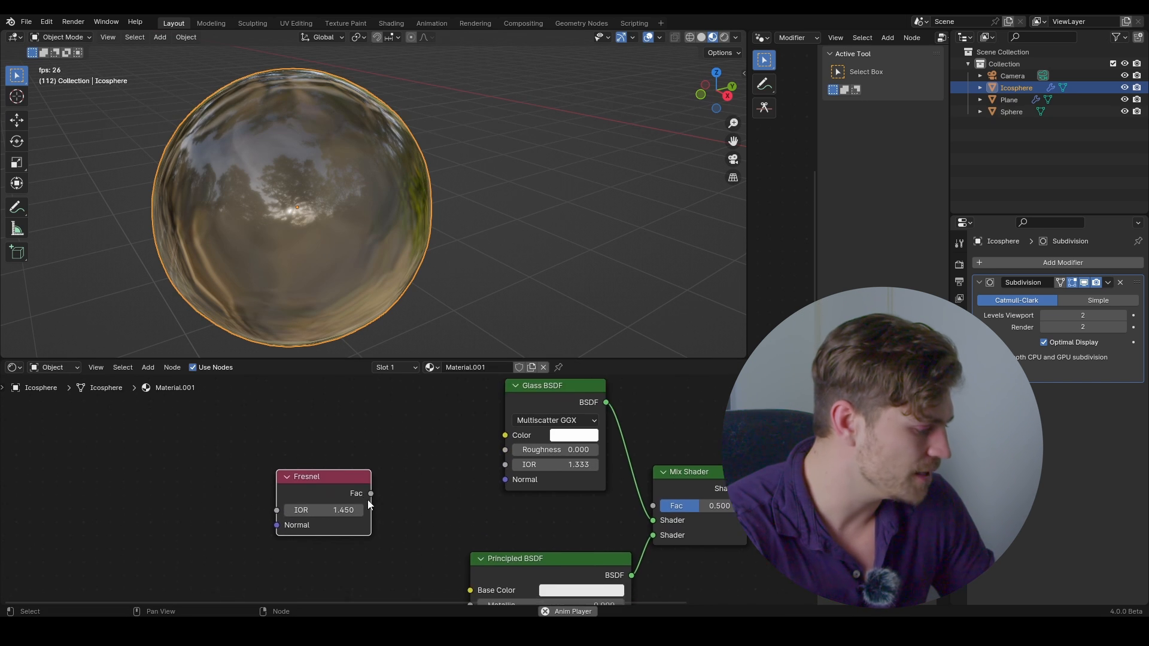
# Preview the Fresnel node's Fac output on the Icosphere and move the node farther from the shader nodes
pyautogui.scroll(2, 367, 501)
pyautogui.keyDown('ctrl'); pyautogui.keyDown('shift'); pyautogui.click(358, 504); pyautogui.keyUp('shift'); pyautogui.keyUp('ctrl')
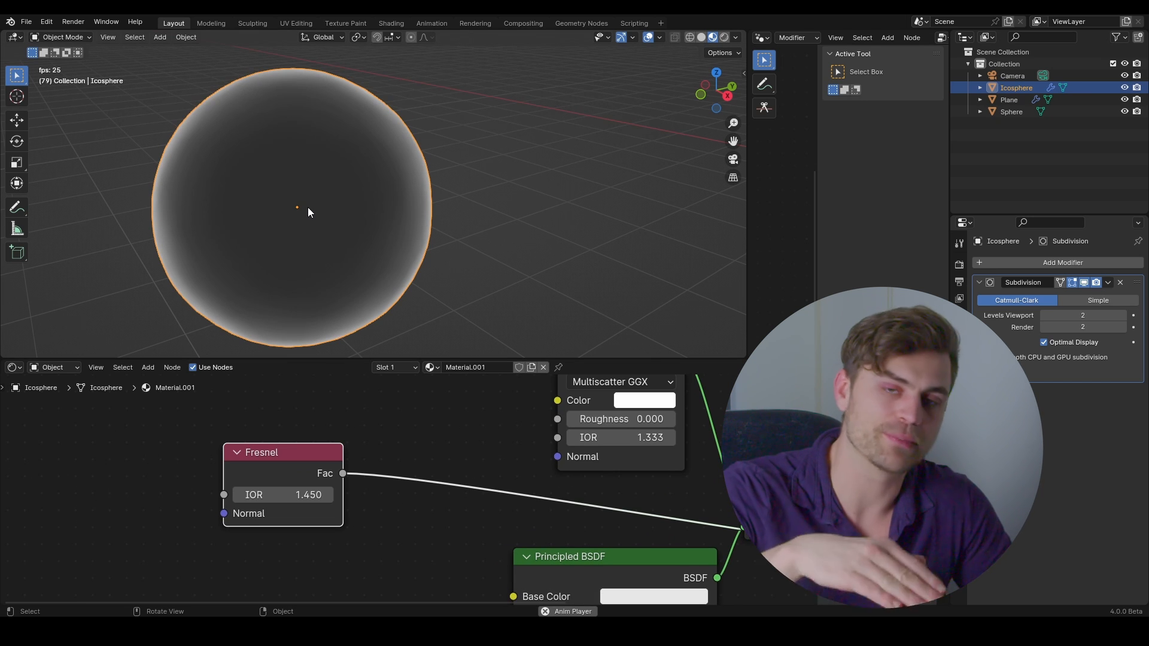
pyautogui.scroll(-1, 367, 441)
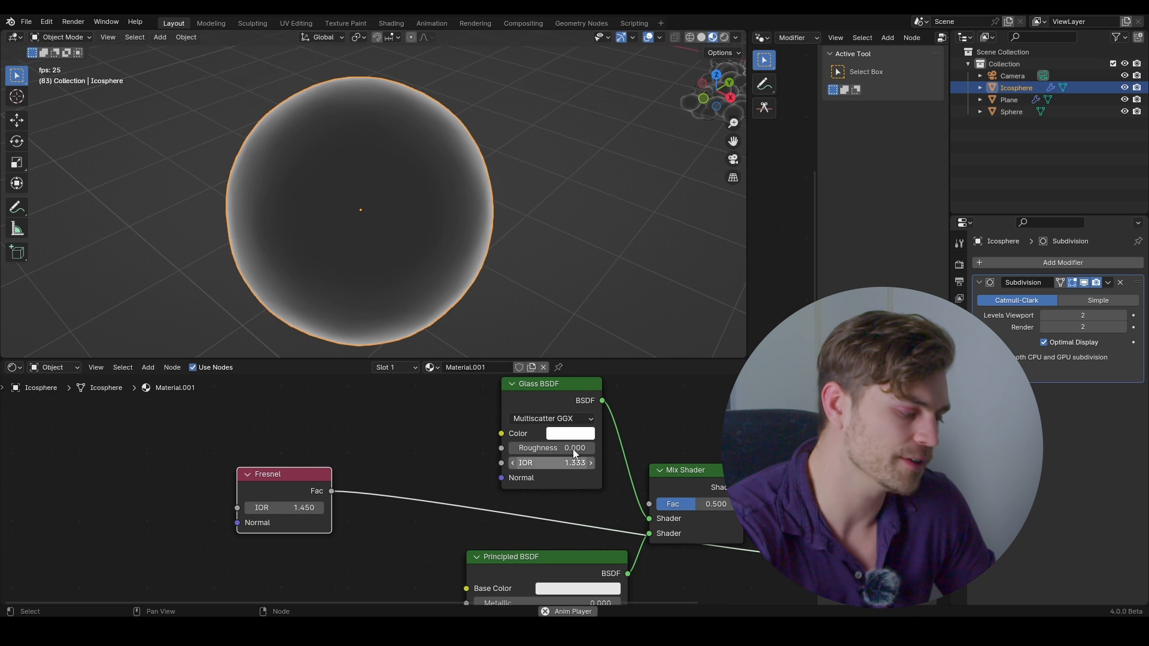
pyautogui.moveTo(319, 488); pyautogui.dragTo(349, 479, button='middle')
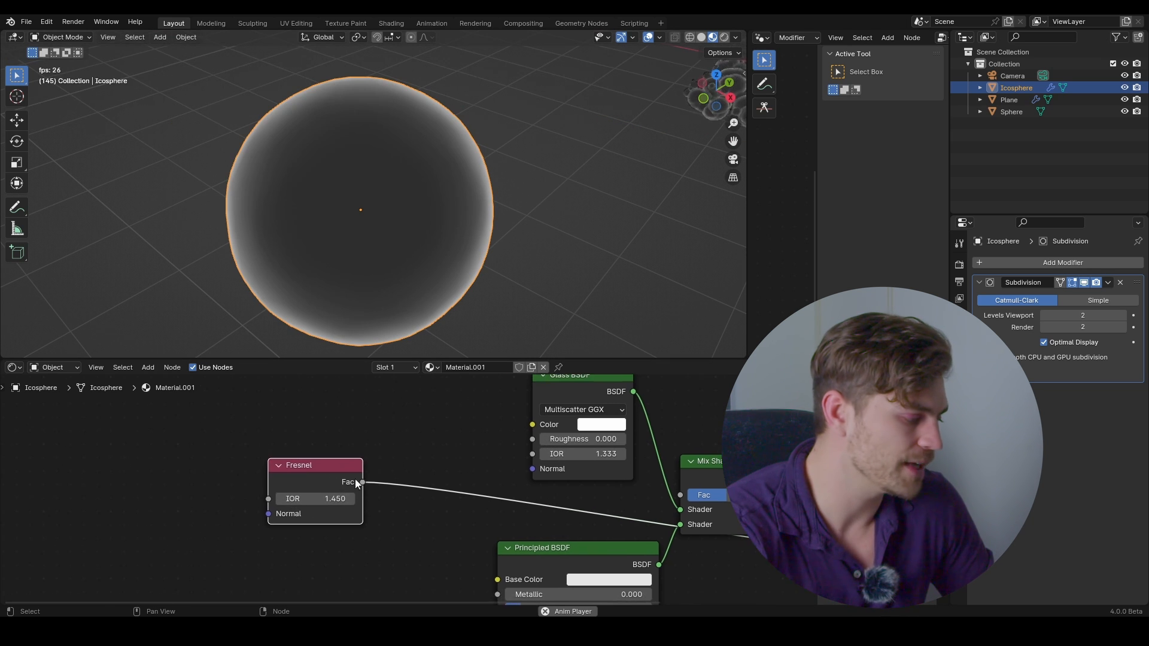
pyautogui.moveTo(326, 482); pyautogui.dragTo(293, 485)
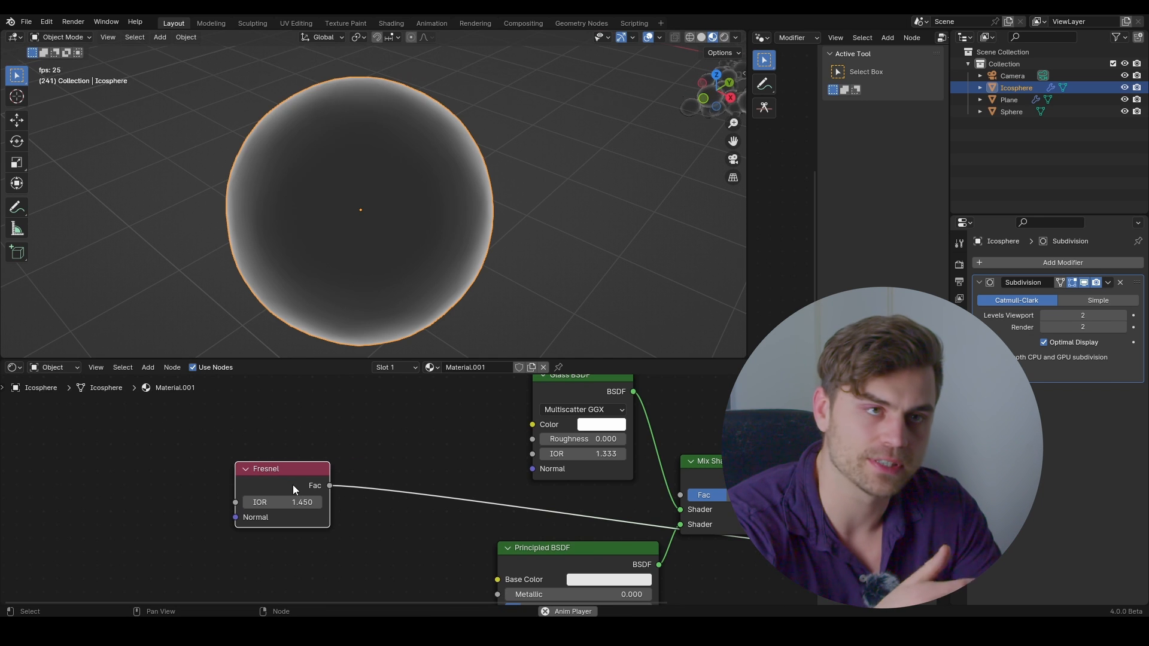
# Set the Fresnel node's IOR to 1.750 and insert a Color Ramp fed by its Fac output
pyautogui.moveTo(293, 485)
pyautogui.mouseDown()
pyautogui.moveTo(252, 464)
pyautogui.moveTo(258, 481)
pyautogui.moveTo(324, 481)
pyautogui.moveTo(233, 481)
pyautogui.moveTo(269, 481)
pyautogui.mouseUp()
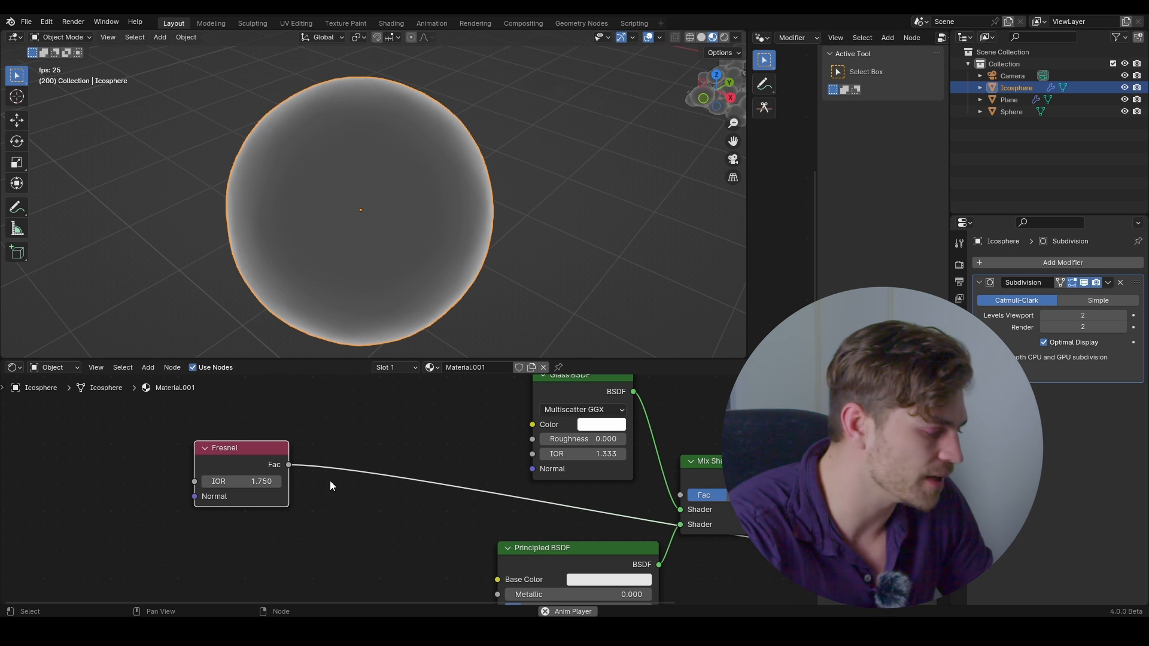
pyautogui.hotkey('ctrl', 'r')
pyautogui.click(309, 429)
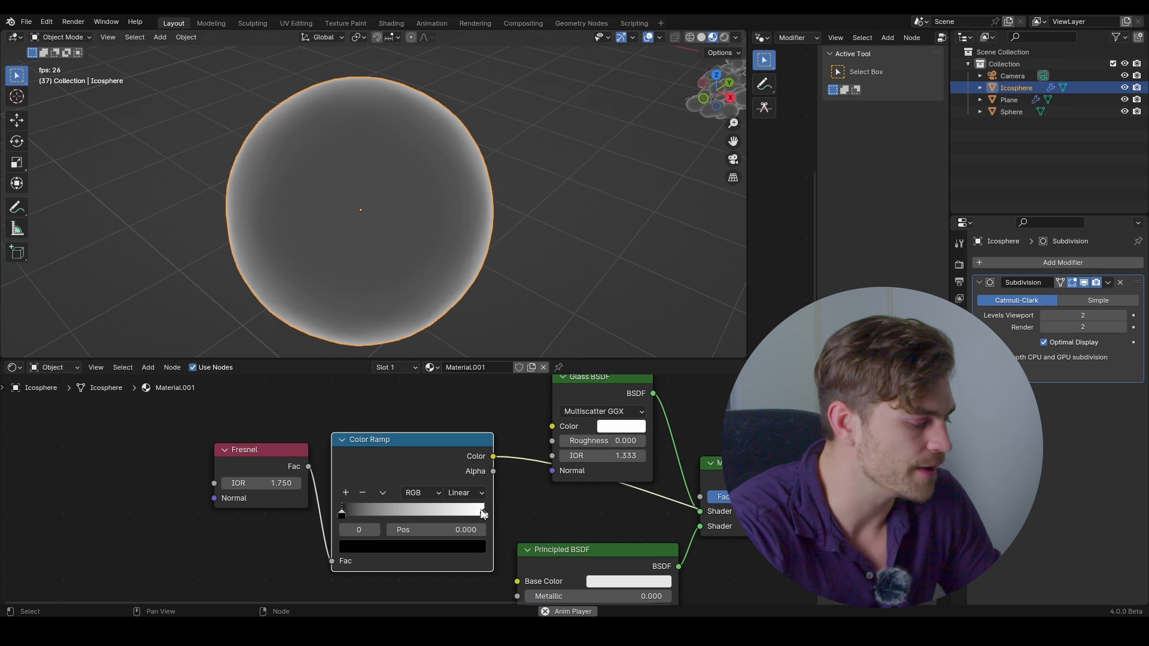
# Shape the Color Ramp as black-white-black, with a white middle stop, the first black stop at 0.091 and the last at 1.000
pyautogui.moveTo(482, 513); pyautogui.dragTo(459, 512)
pyautogui.click(336, 490)
pyautogui.click(450, 545)
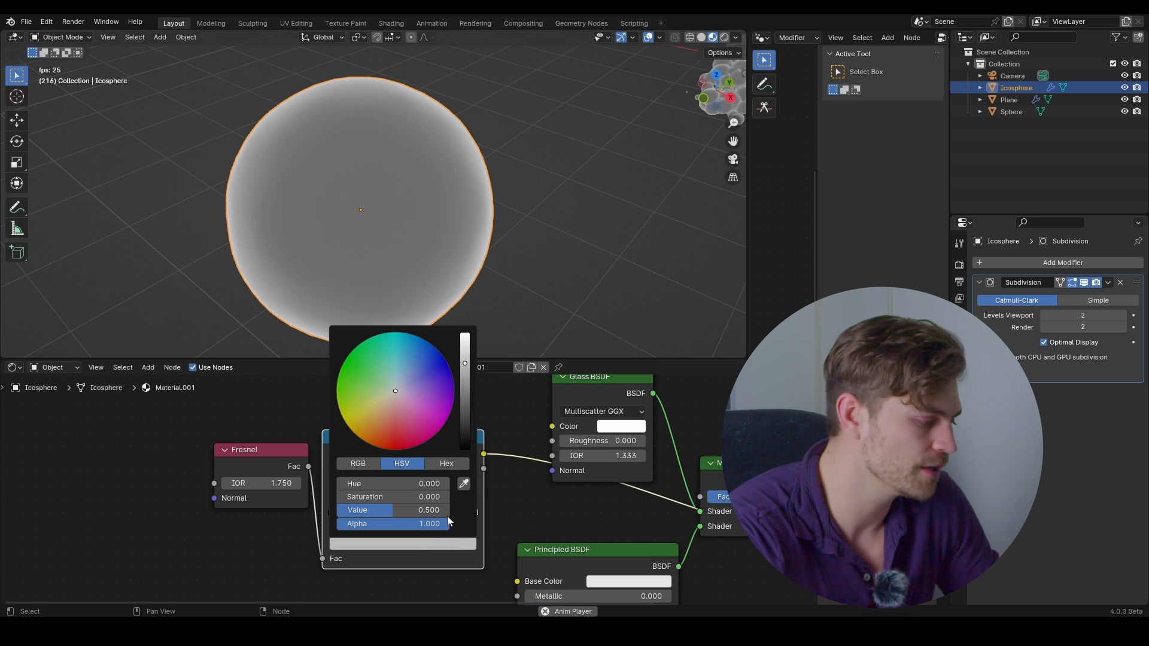
pyautogui.moveTo(465, 377); pyautogui.dragTo(464, 449)
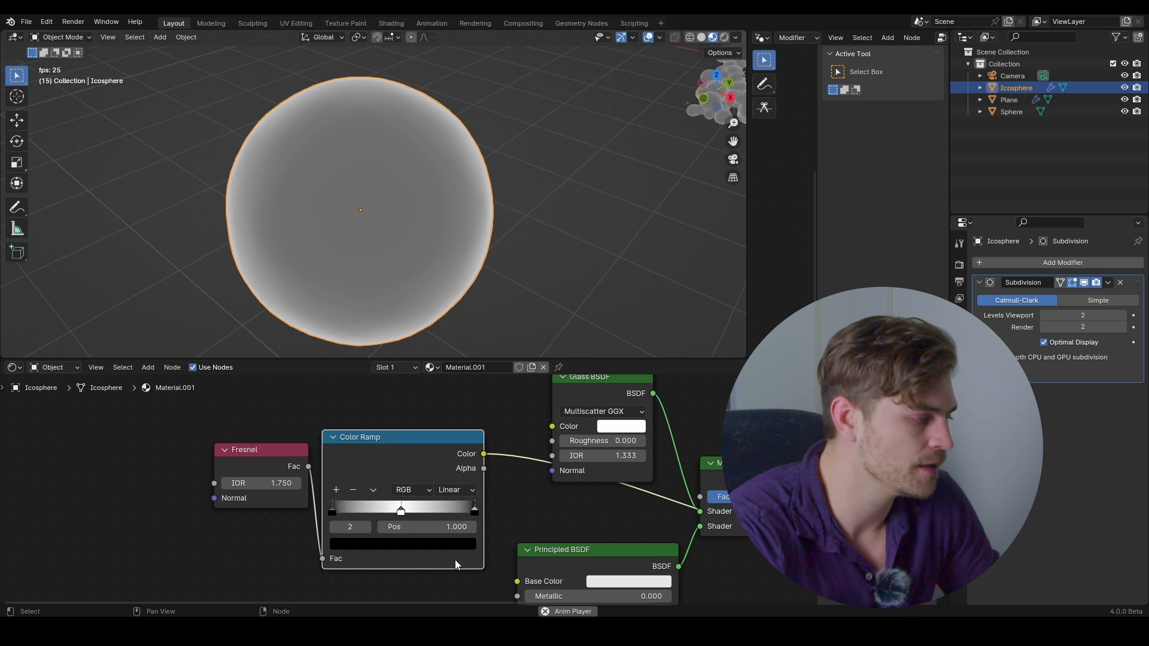
pyautogui.moveTo(438, 514); pyautogui.dragTo(492, 516)
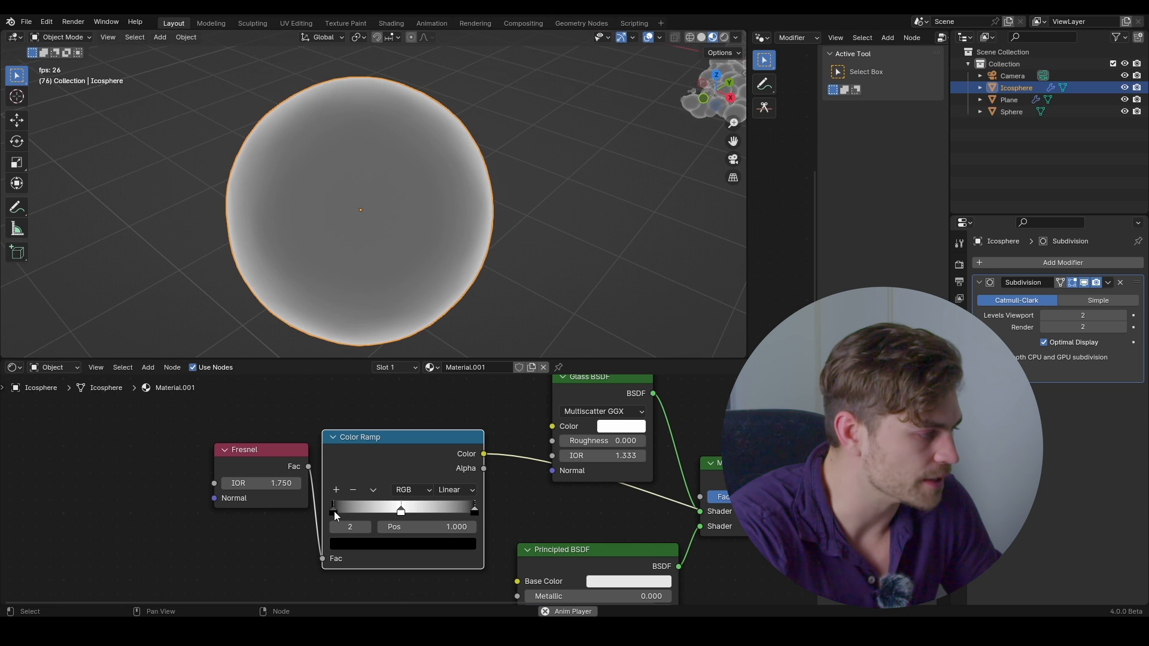
pyautogui.moveTo(334, 514); pyautogui.dragTo(345, 515)
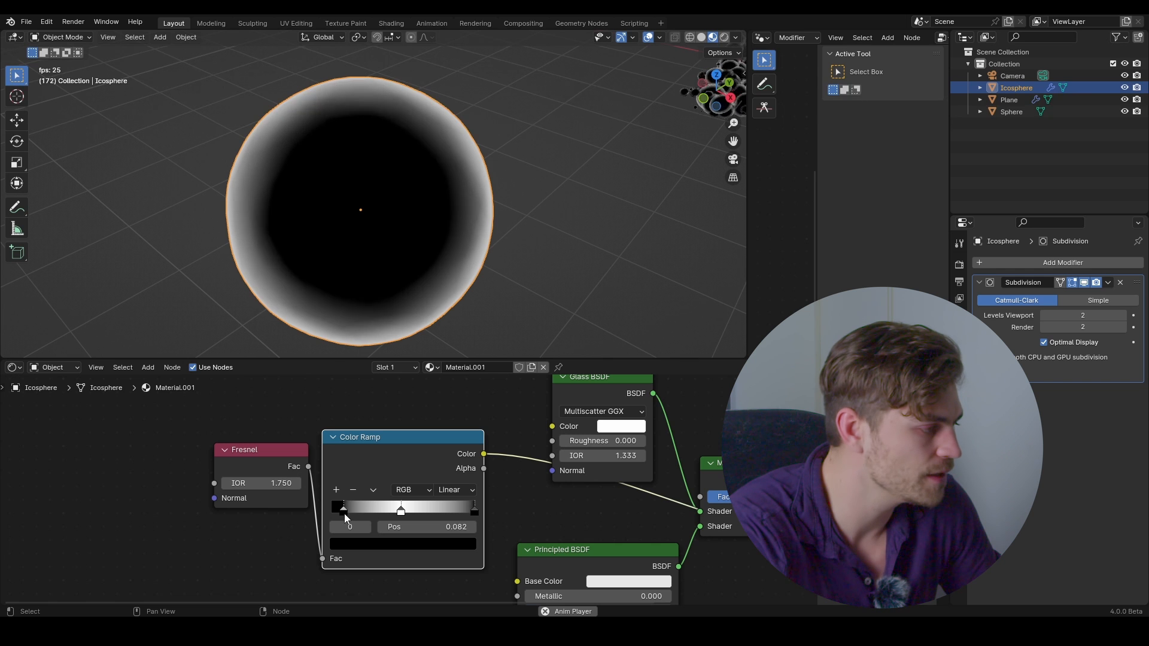
pyautogui.moveTo(346, 519); pyautogui.dragTo(347, 518)
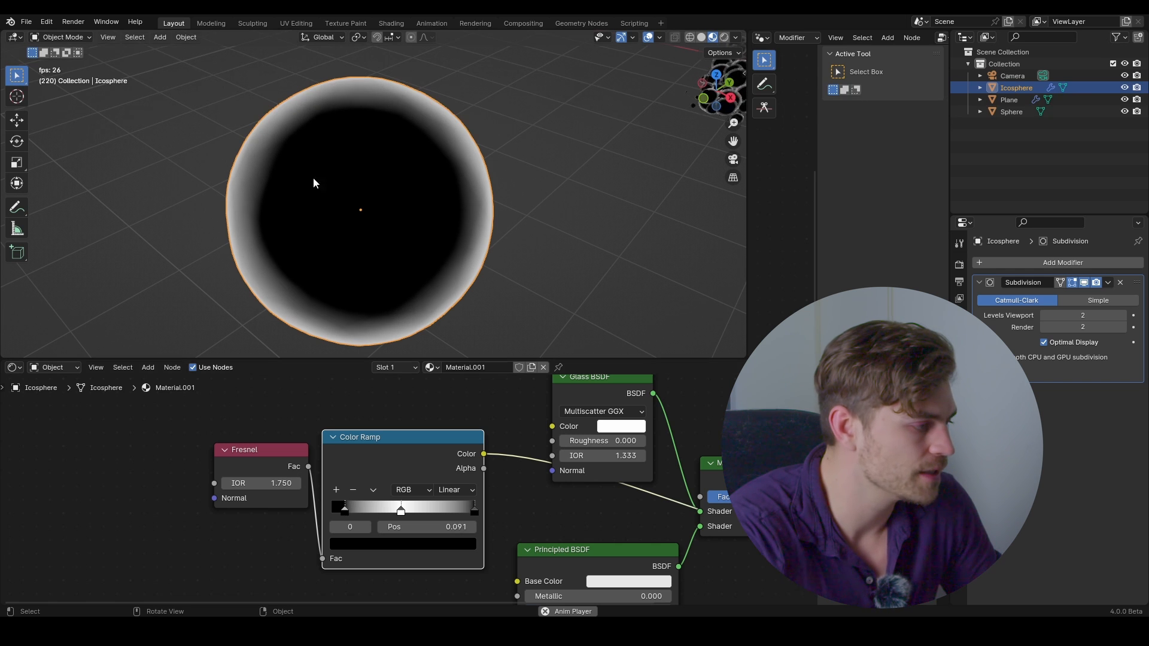
# Drive the Mix Shader's Fac with the Color Ramp's Color and reconnect the Mix Shader to the Material Output's Surface
pyautogui.press('Home')
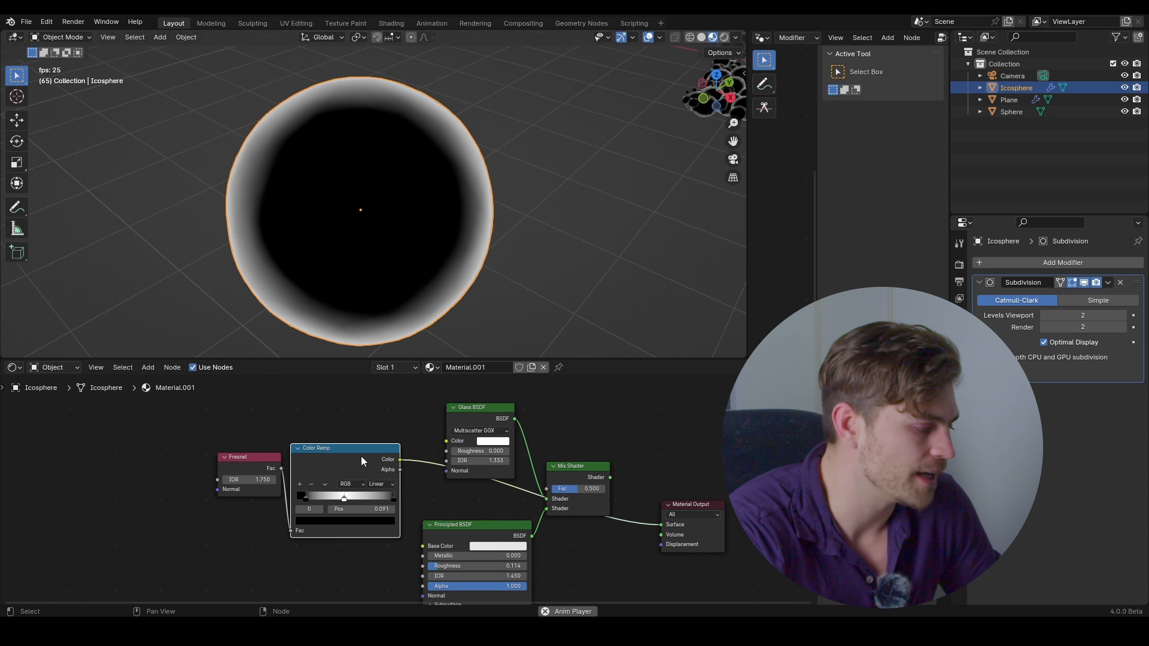
pyautogui.scroll(-1, 544, 494)
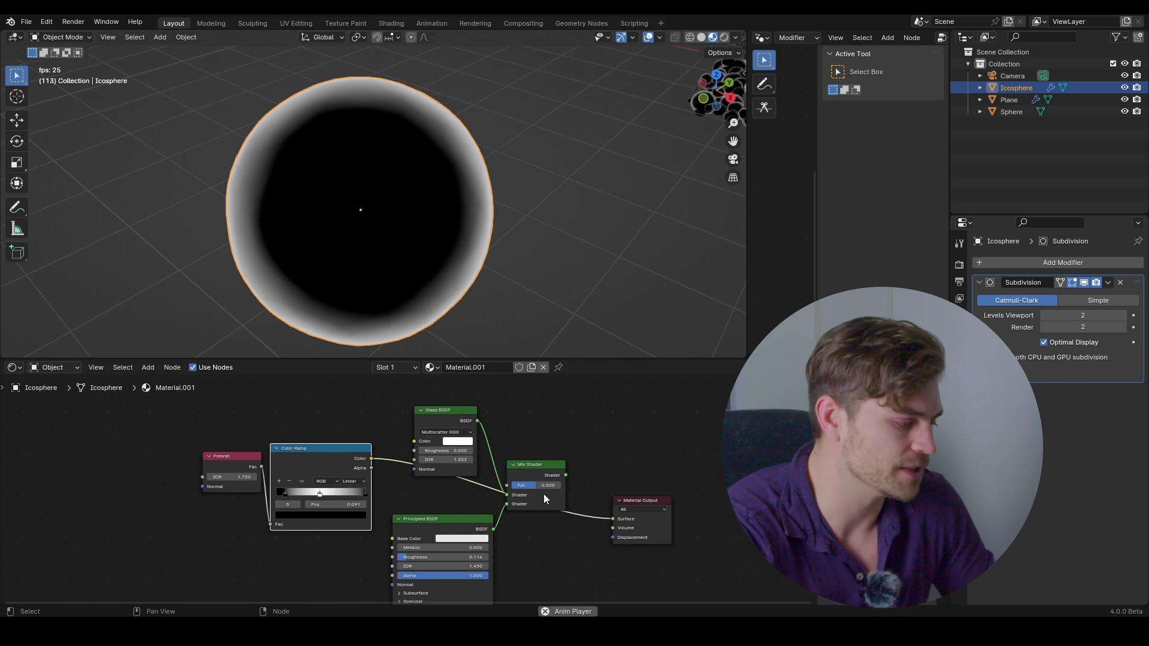
pyautogui.moveTo(372, 458); pyautogui.dragTo(572, 487)
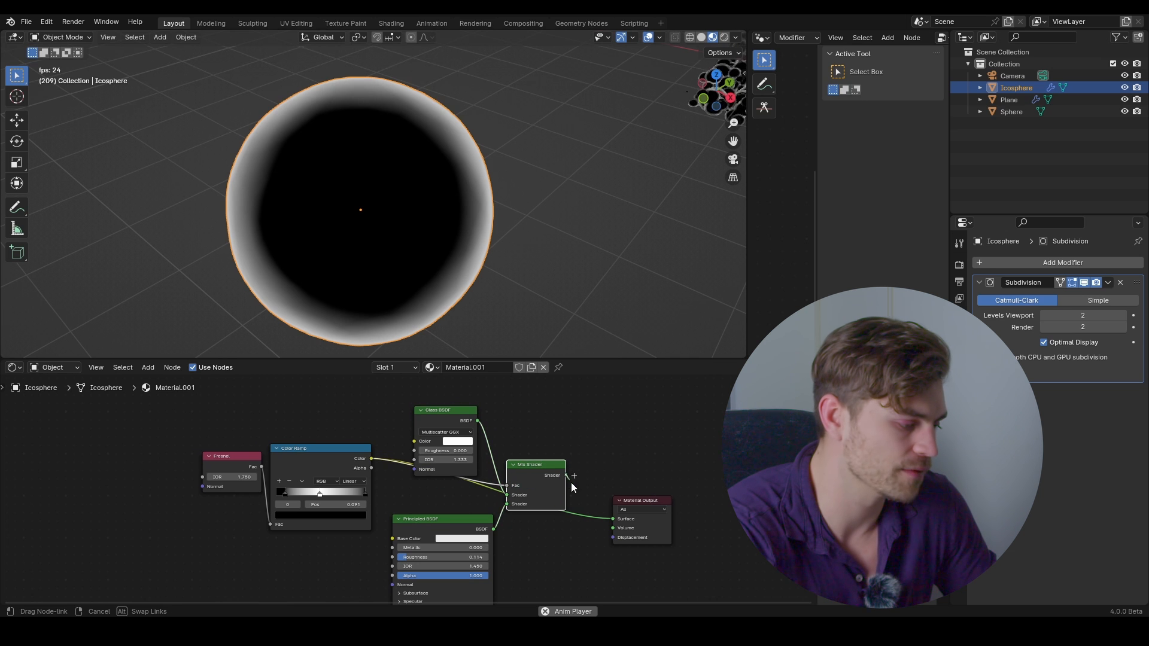
pyautogui.moveTo(603, 523); pyautogui.dragTo(612, 519)
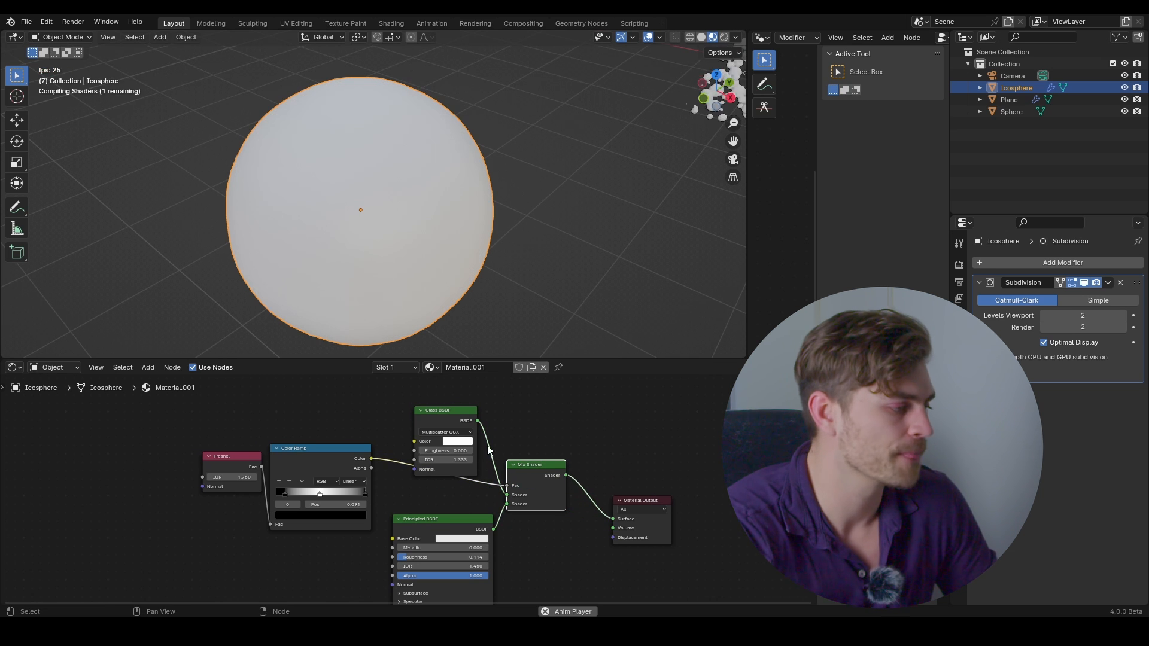
# Try a Glass BSDF roughness of 0.369 and inspect its effect on the Icosphere
pyautogui.moveTo(437, 259); pyautogui.dragTo(421, 289, button='middle')
pyautogui.scroll(2, 461, 473)
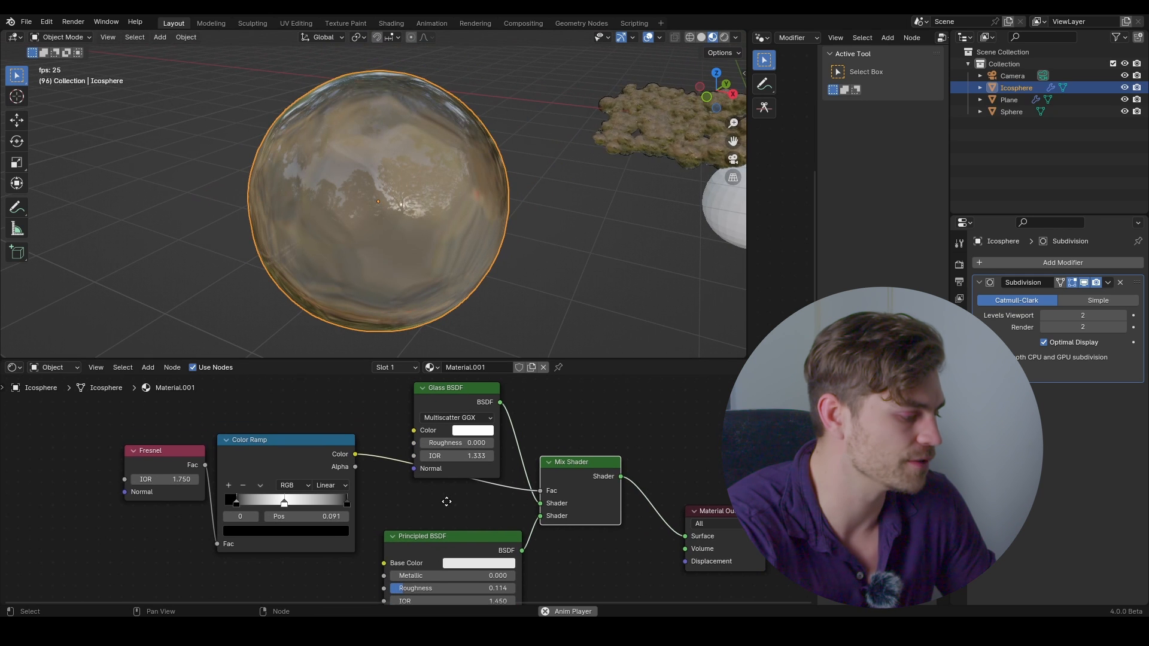
pyautogui.moveTo(451, 446)
pyautogui.mouseDown()
pyautogui.moveTo(518, 445)
pyautogui.moveTo(463, 446)
pyautogui.moveTo(474, 446)
pyautogui.mouseUp()
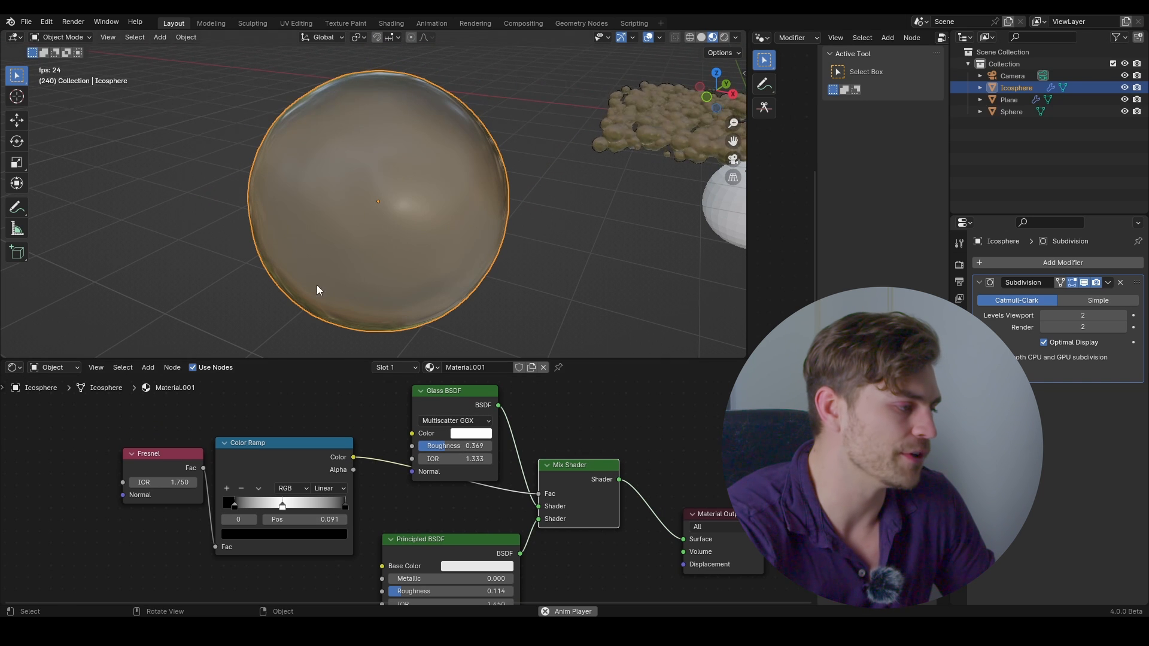
pyautogui.moveTo(317, 285); pyautogui.dragTo(375, 189, button='middle')
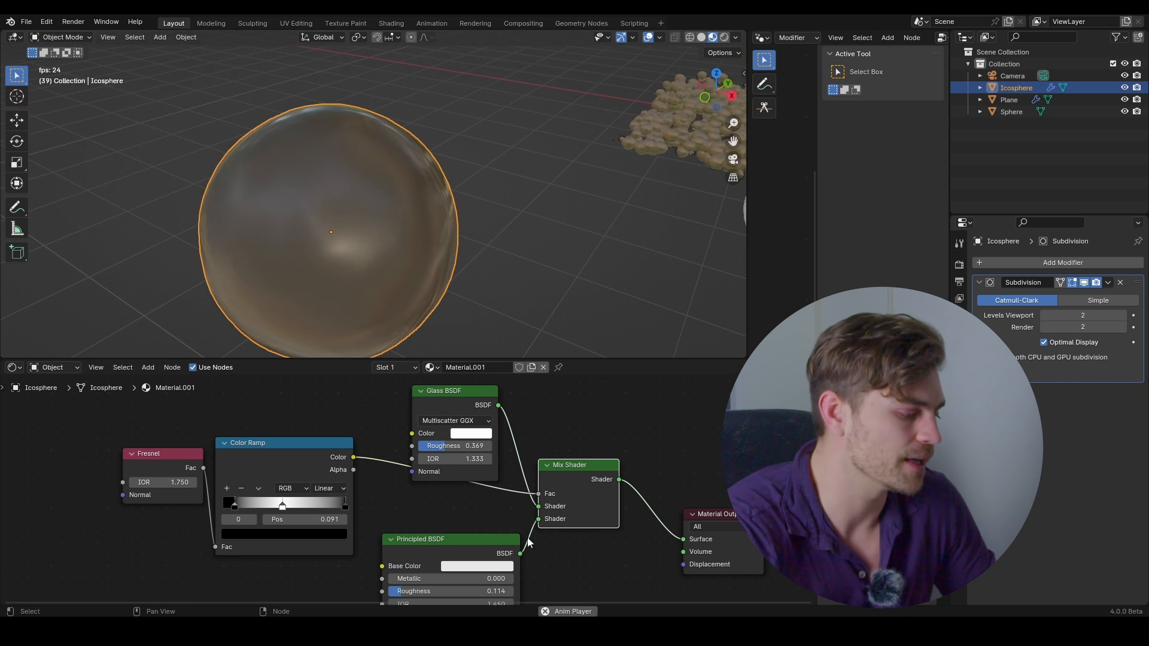
# Set the Principled BSDF's Base Color to cyan with hue 0.536, saturation 1.000 and value 0.800
pyautogui.keyDown('shift'); pyautogui.scroll(-3, 528, 542); pyautogui.keyUp('shift')
pyautogui.click(479, 518)
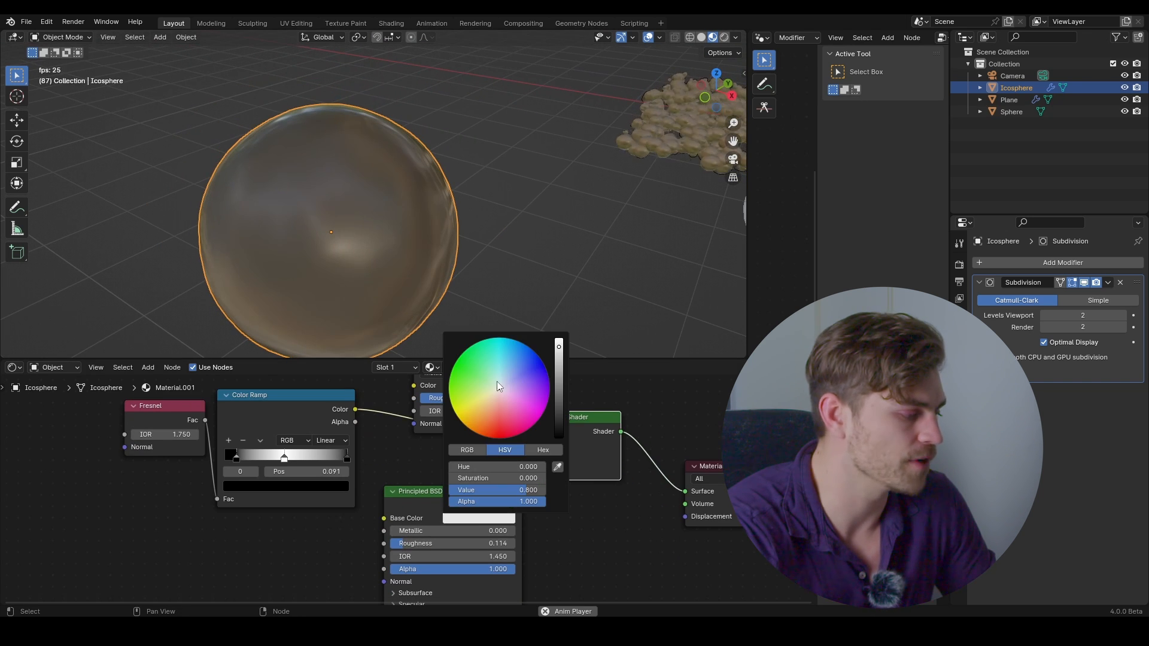
pyautogui.moveTo(497, 386); pyautogui.dragTo(504, 339)
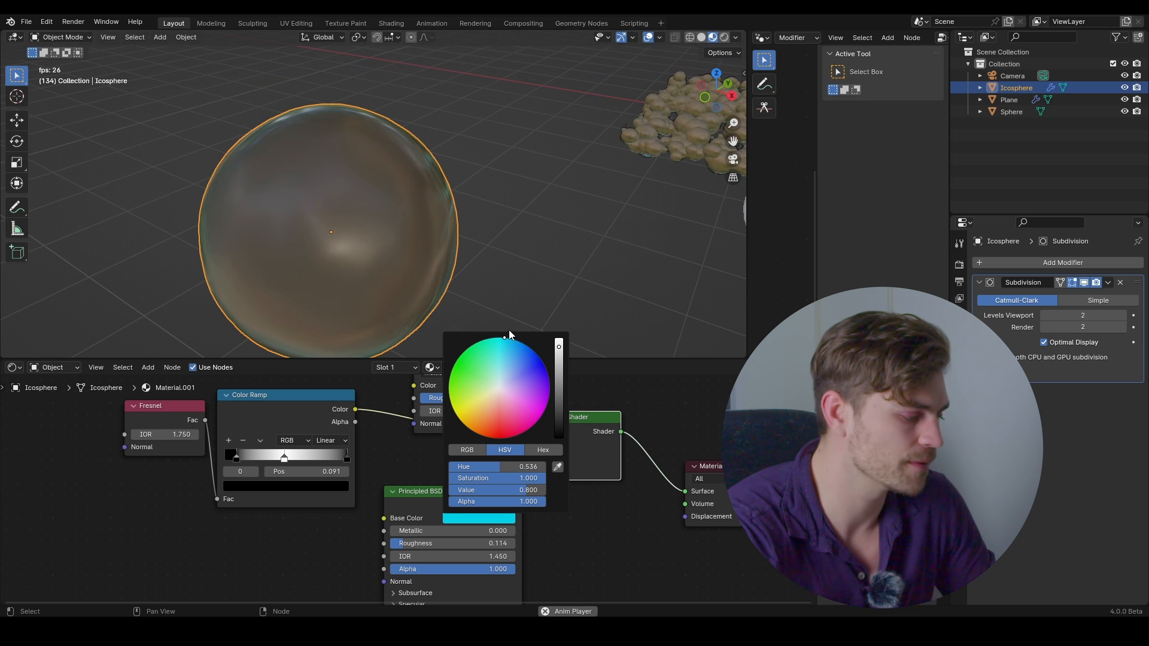
pyautogui.moveTo(398, 197); pyautogui.dragTo(415, 188, button='middle')
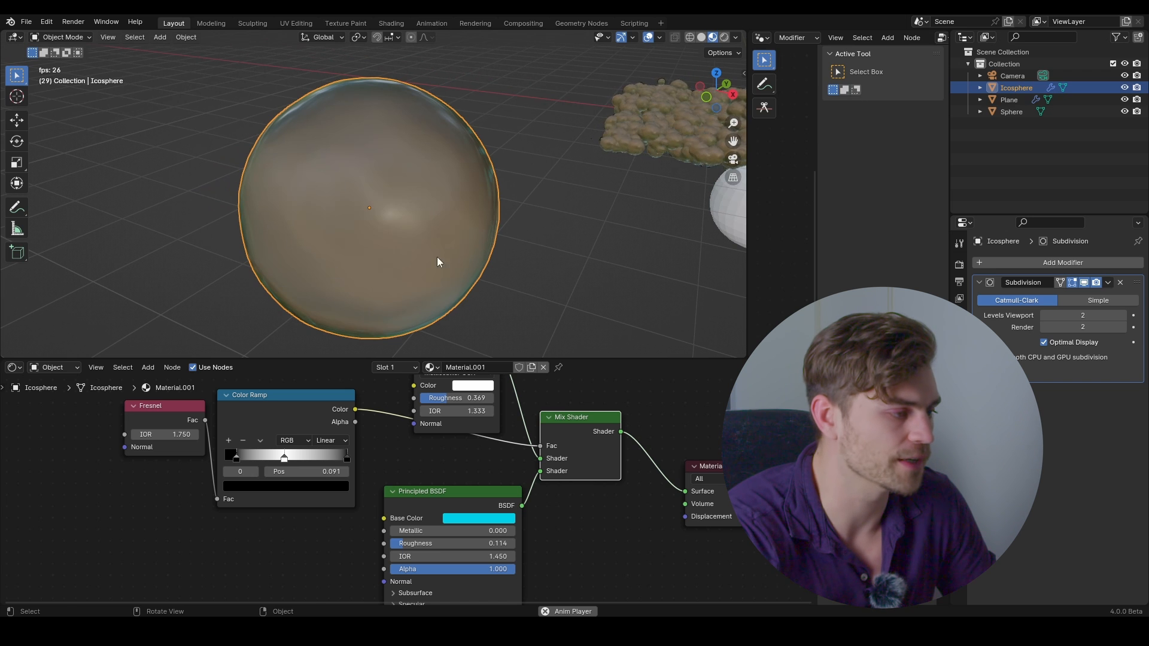
# Set the Glass BSDF's roughness to 0.092, and the Principled BSDF's roughness to 0.118 and IOR to 1.350
pyautogui.scroll(2, 455, 461)
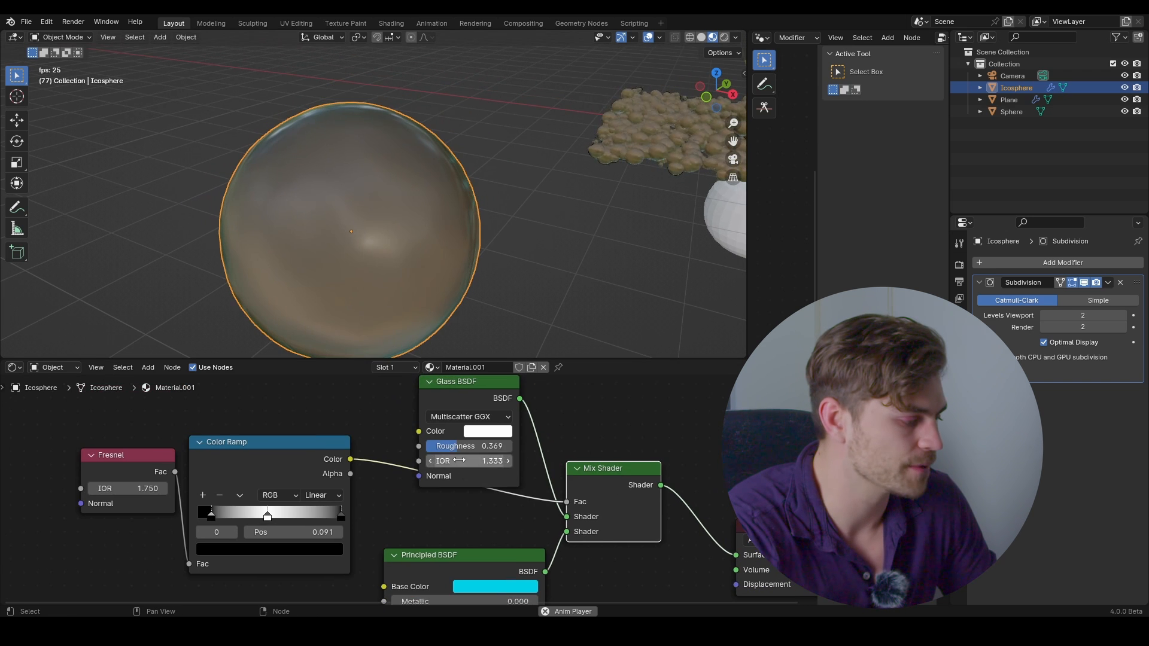
pyautogui.moveTo(459, 446); pyautogui.dragTo(433, 446)
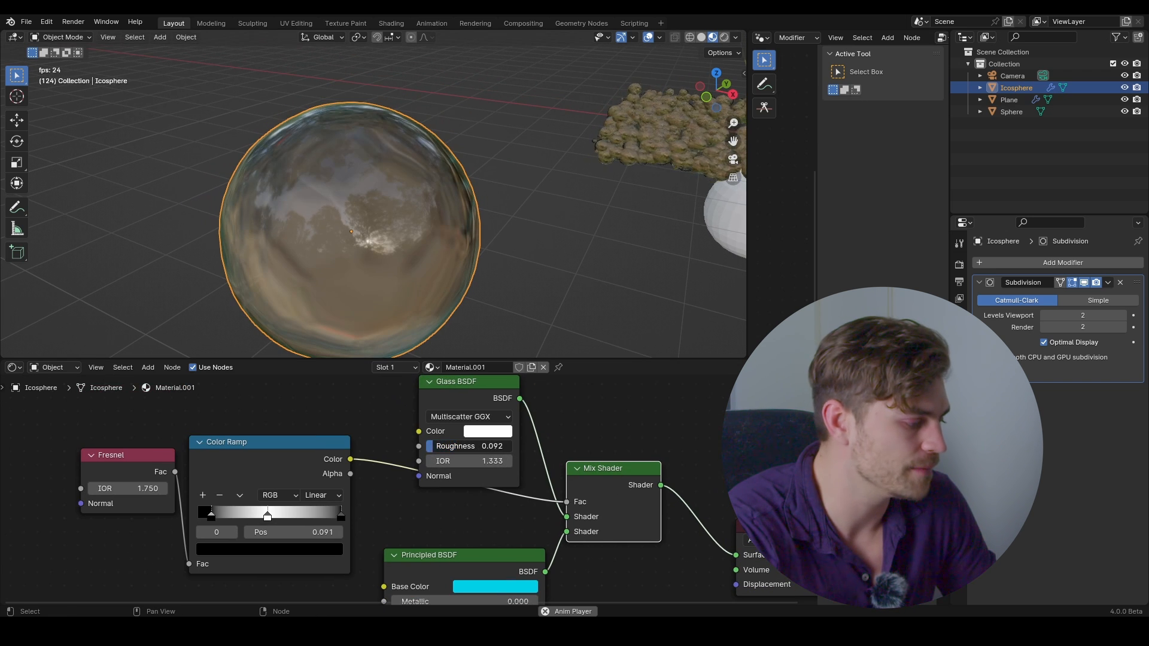
pyautogui.moveTo(415, 552); pyautogui.dragTo(418, 456, button='middle')
pyautogui.scroll(1, 419, 458)
pyautogui.moveTo(418, 523); pyautogui.dragTo(455, 540)
# View the bubble cluster through the scene camera
pyautogui.scroll(-5, 429, 270)
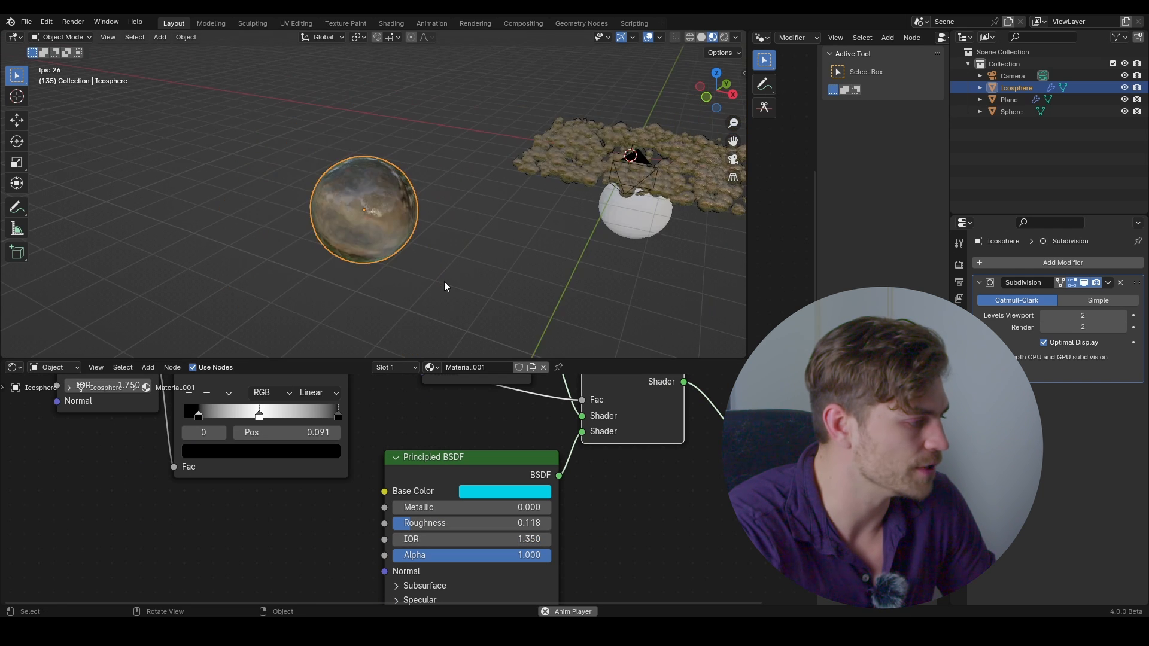
pyautogui.moveTo(444, 283); pyautogui.dragTo(453, 258, button='middle')
pyautogui.scroll(3, 501, 282)
pyautogui.press('KP_0')
pyautogui.scroll(2, 369, 210)
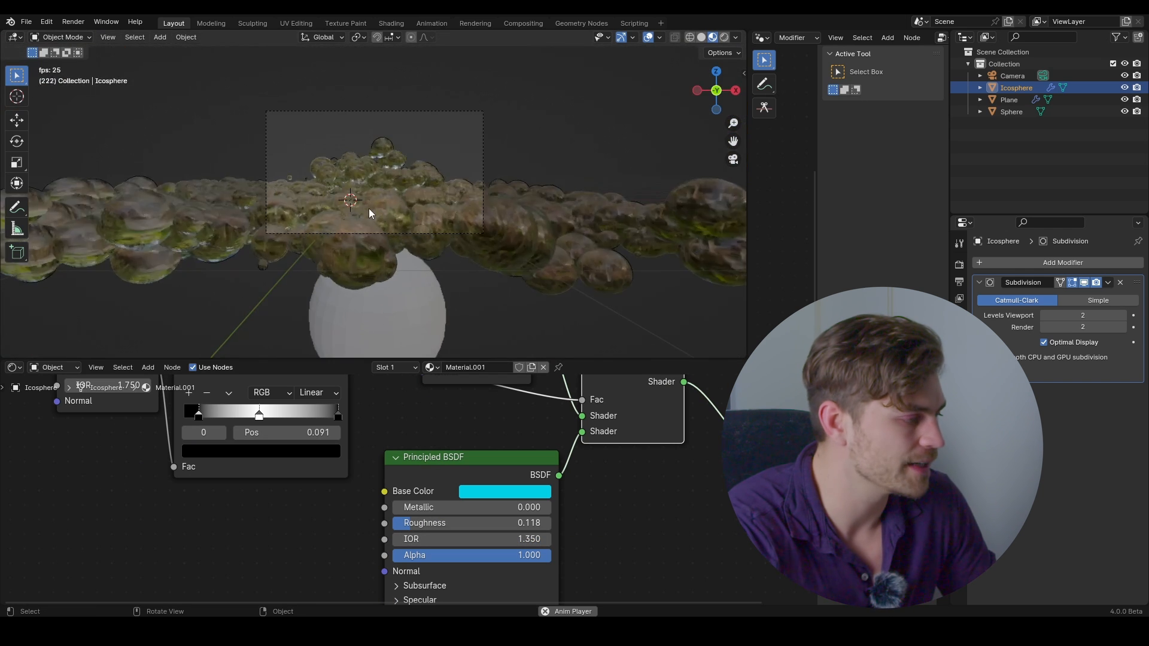
# Stop the animation playback and save the Blender file
pyautogui.scroll(3, 370, 210)
pyautogui.press('space')
pyautogui.hotkey('ctrl', 's')
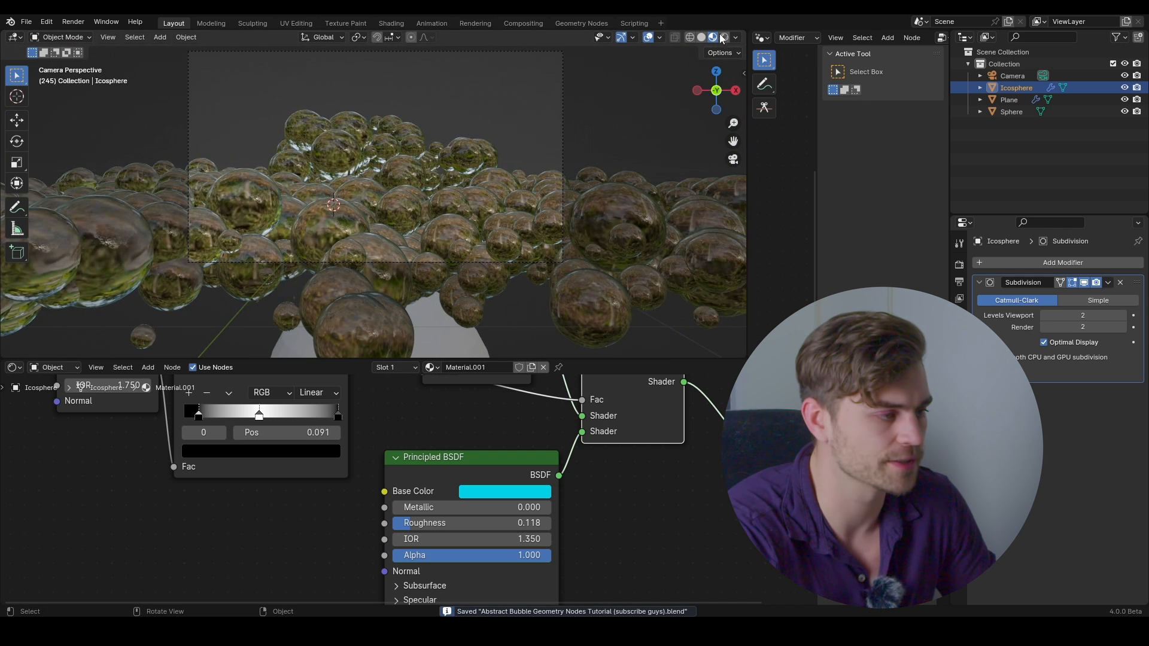
# Switch the viewport to Rendered shading and set the render engine to Cycles
pyautogui.click(725, 37)
pyautogui.click(959, 264)
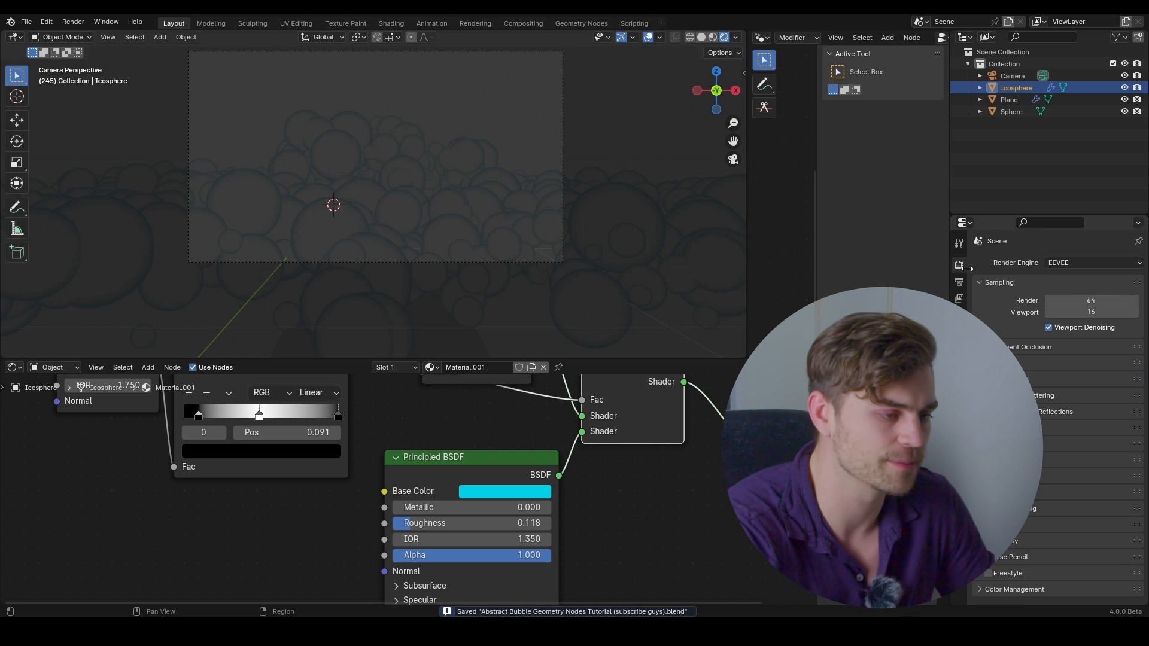
pyautogui.click(1070, 269)
pyautogui.click(1072, 295)
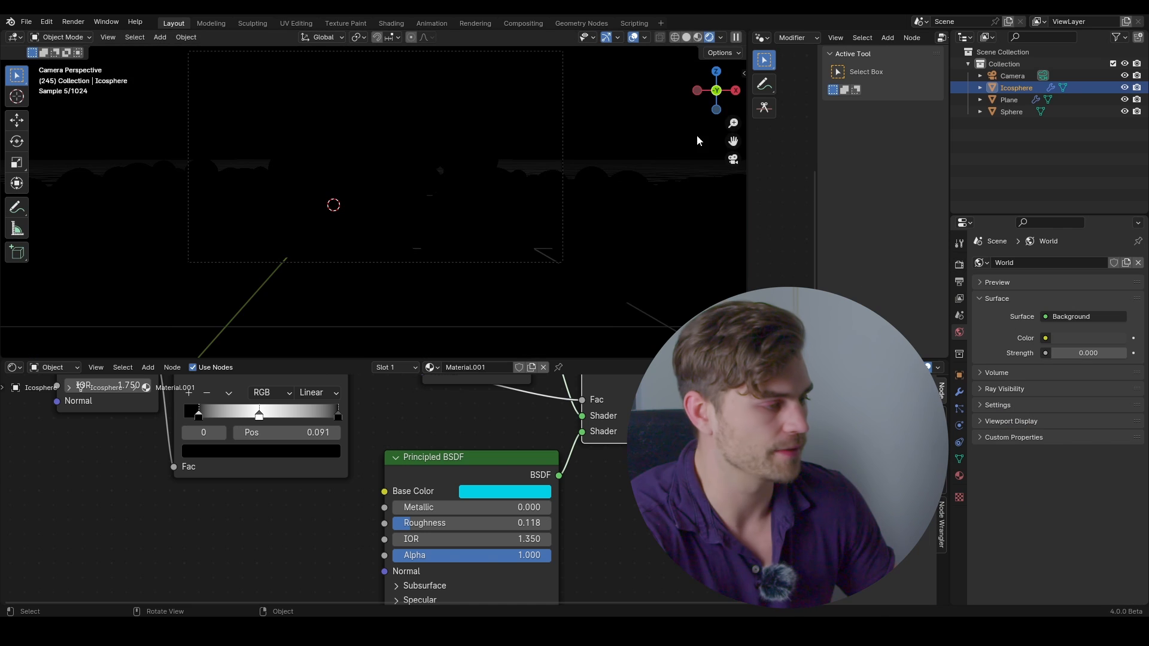
# Load an HDRI folder in the Easy HDRI add-on and create world nodes for the abandoned workshop image
pyautogui.press('n')
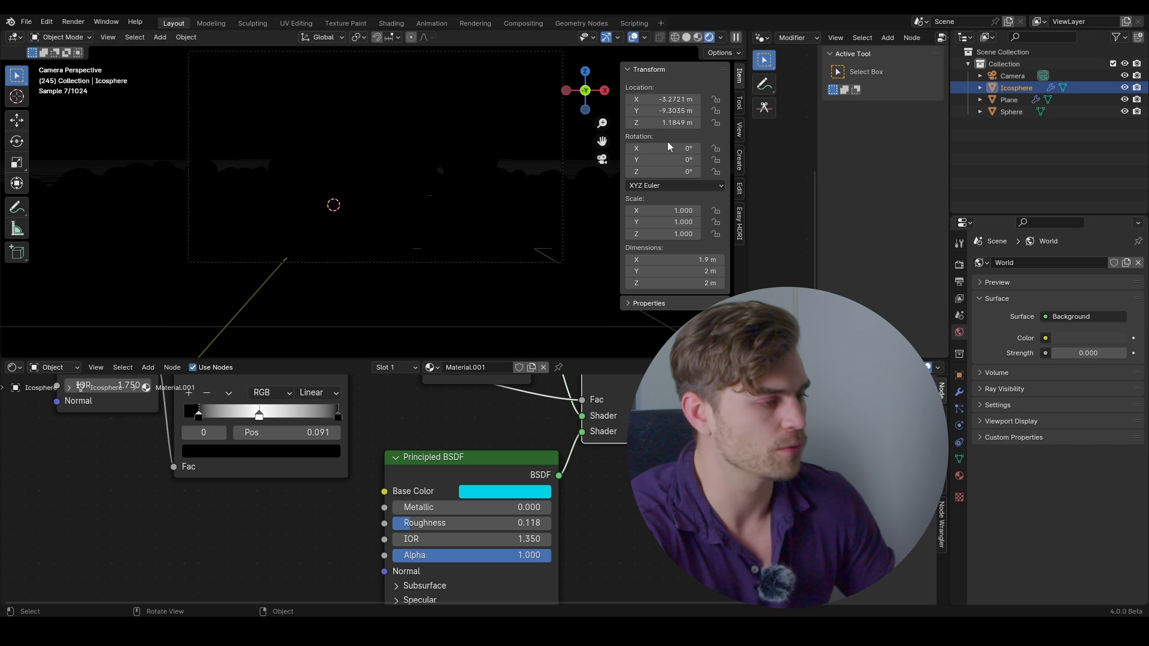
pyautogui.click(741, 222)
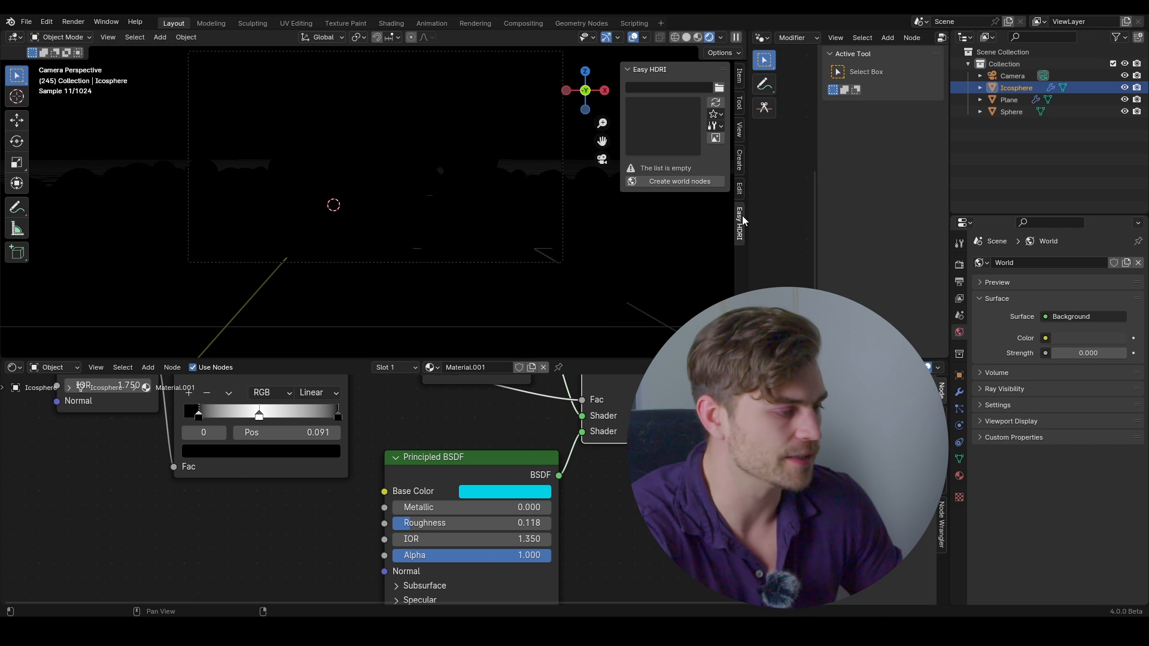
pyautogui.click(719, 88)
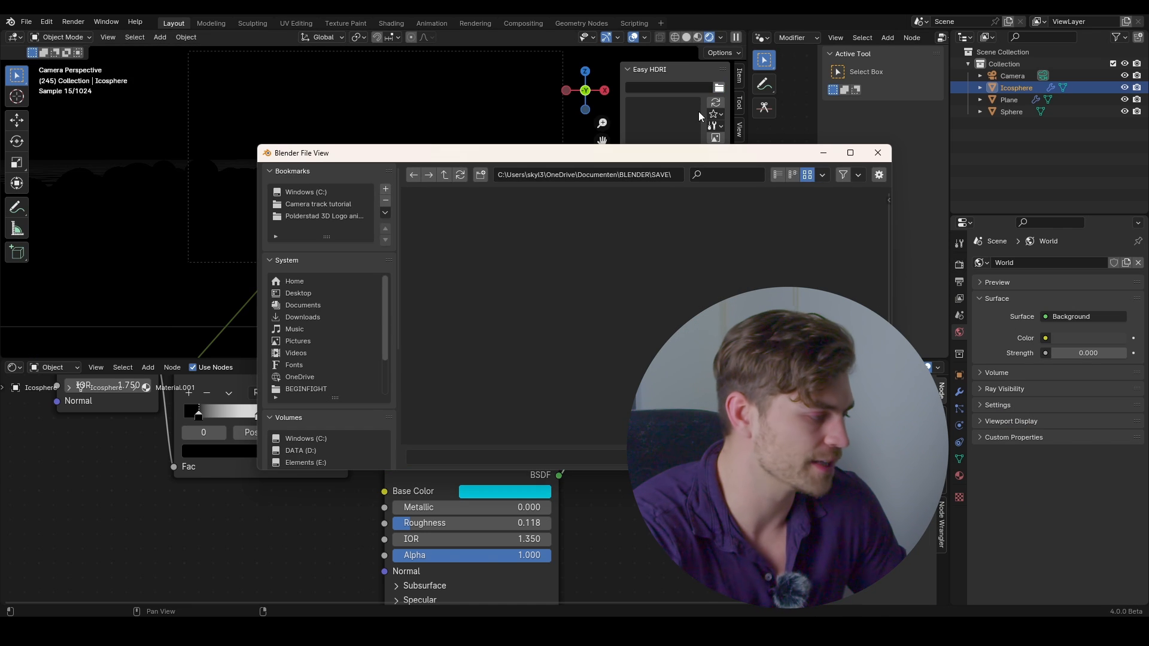
pyautogui.click(327, 318)
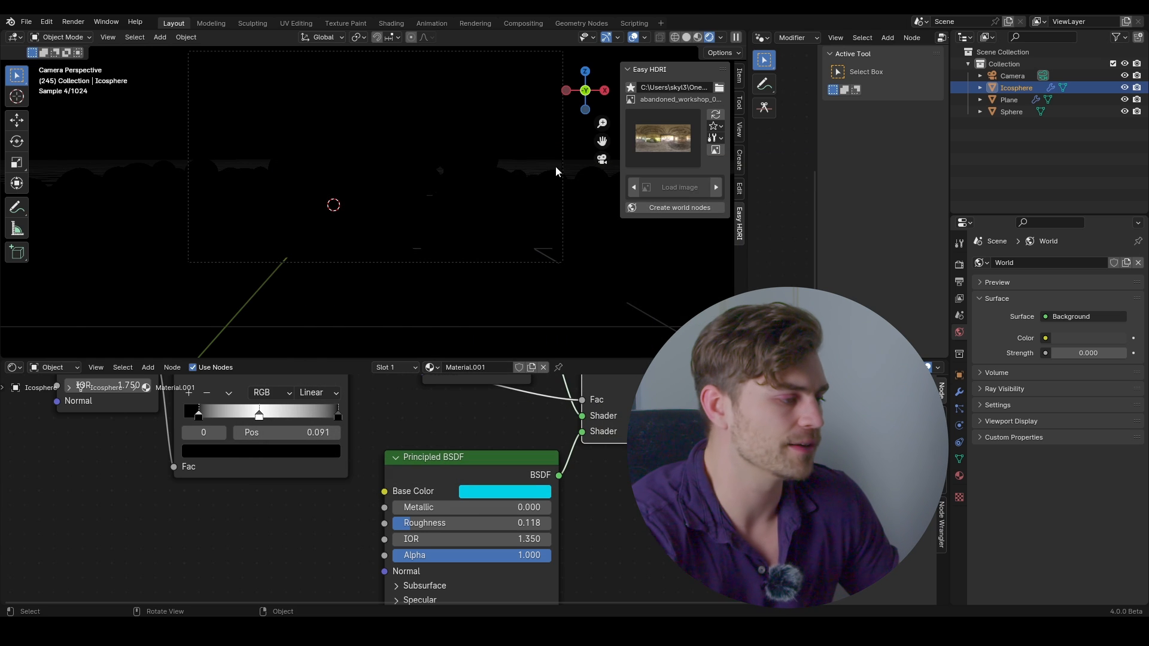
pyautogui.click(662, 207)
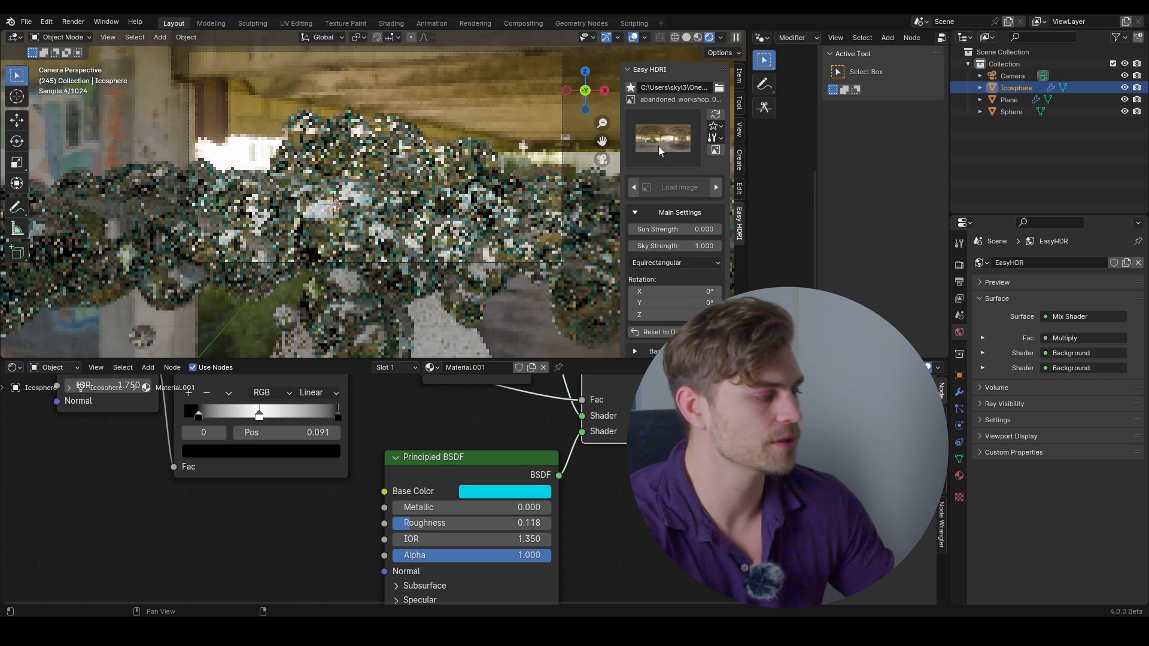
# Enable the Transparent film option in the render settings to hide the HDRI background
pyautogui.click(959, 265)
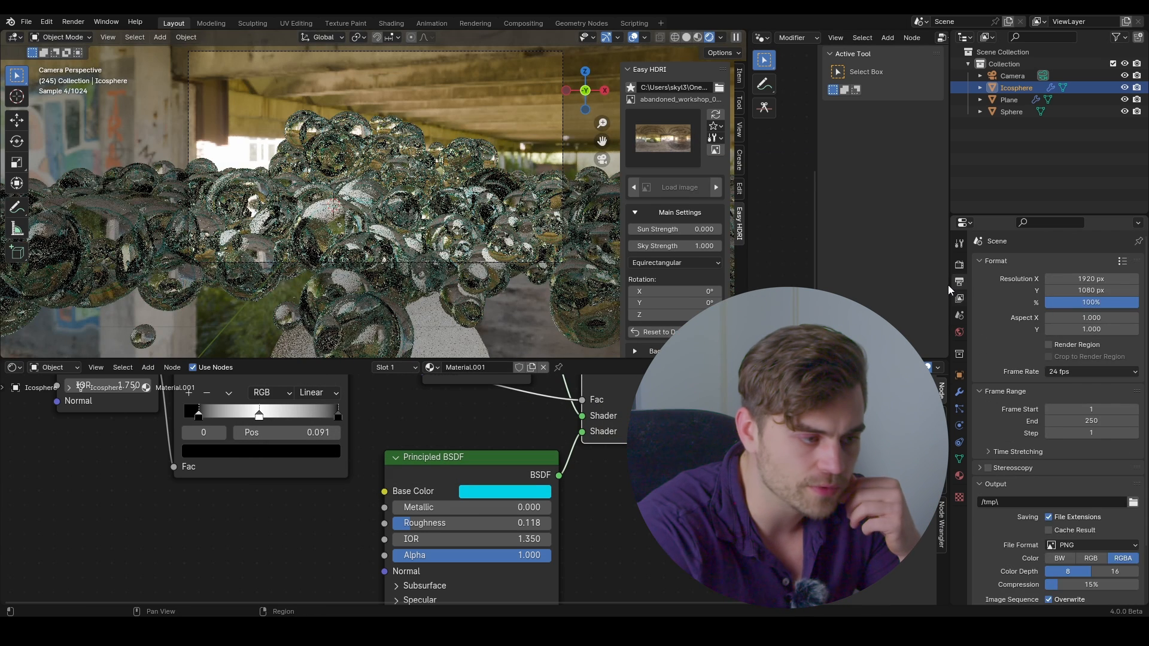
pyautogui.scroll(-2, 1029, 469)
pyautogui.scroll(-2, 1028, 469)
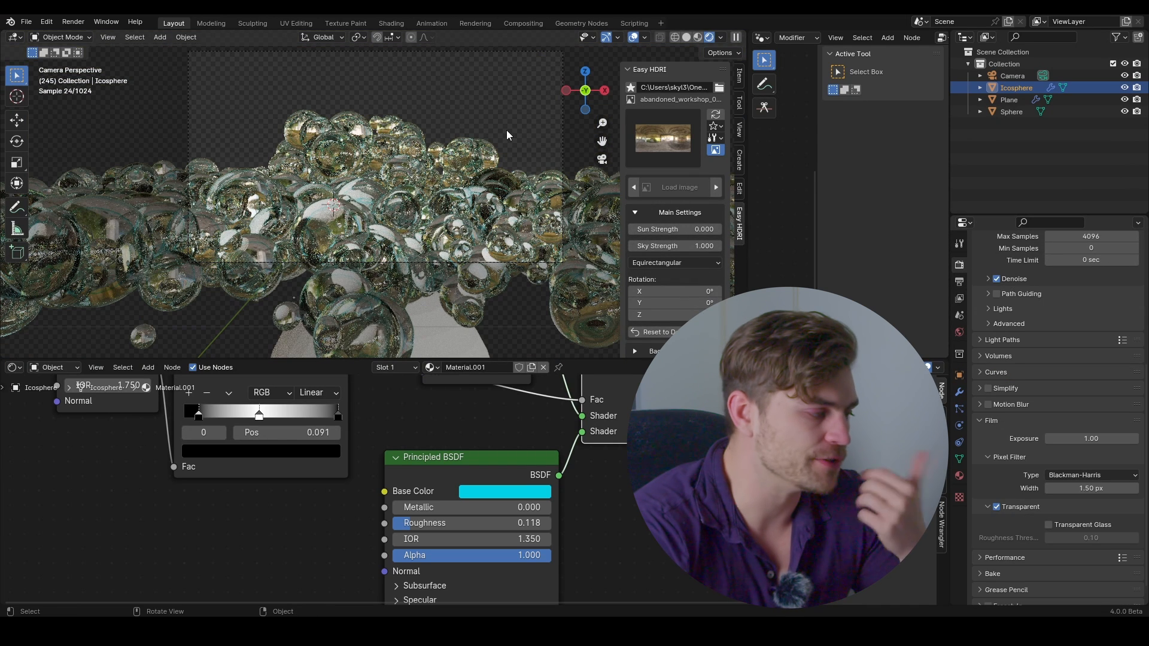
# Switch the environment lighting to the quattro_canti_2k.exr HDRI and set its Sky Strength to 0.1
pyautogui.click(959, 333)
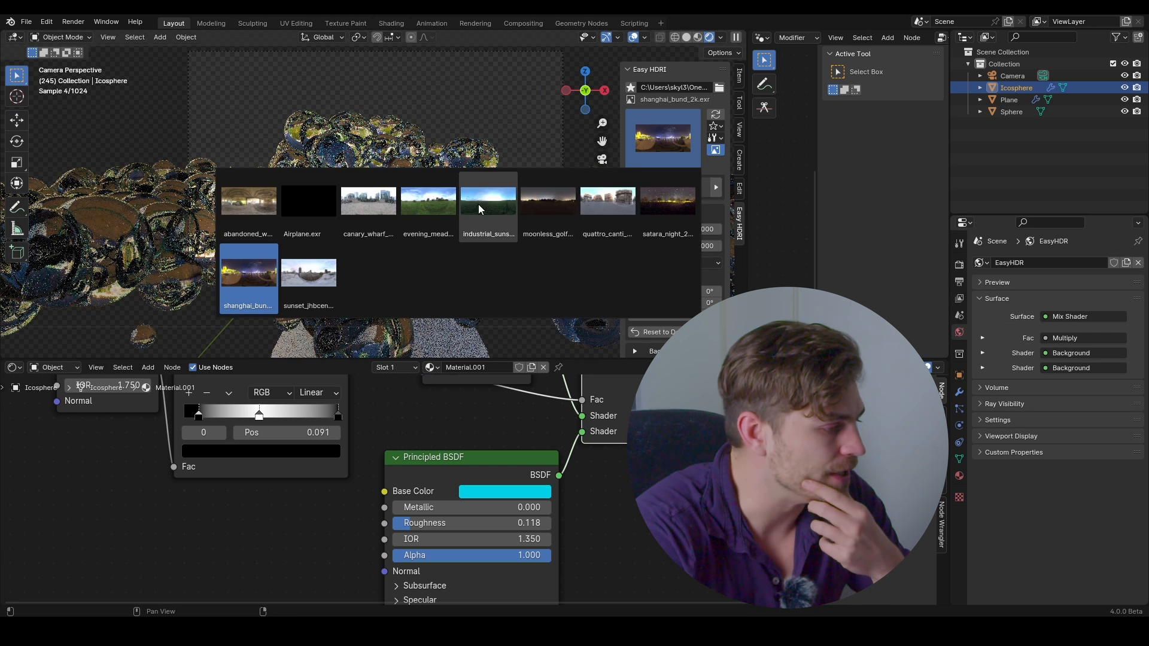
pyautogui.click(606, 205)
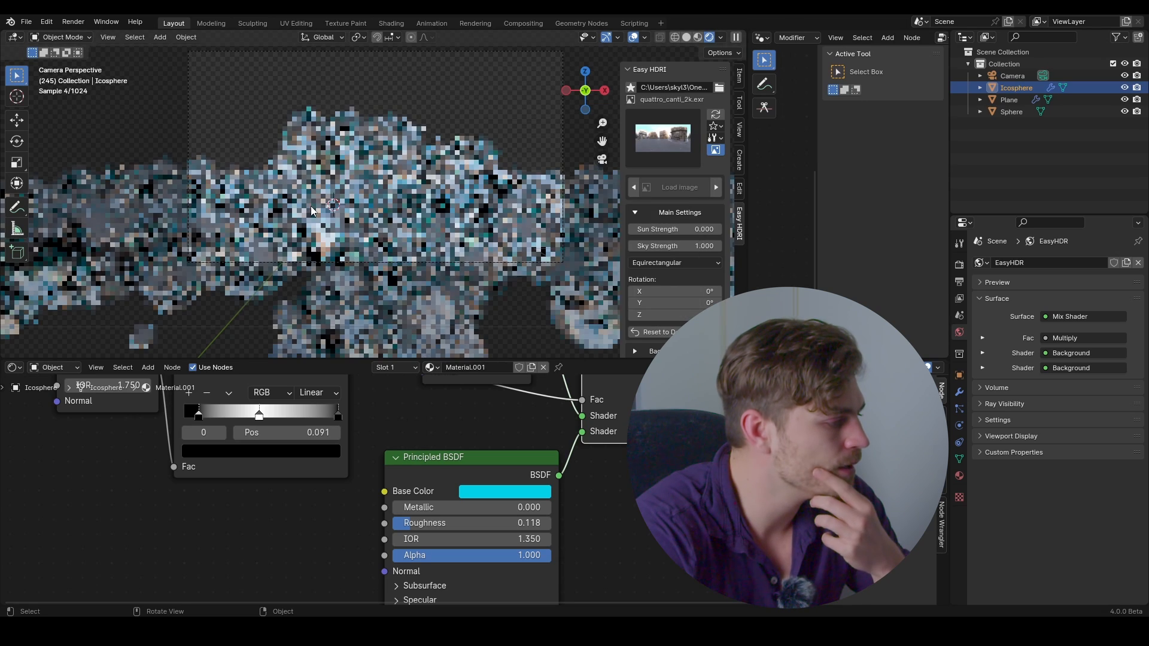
pyautogui.click(681, 245)
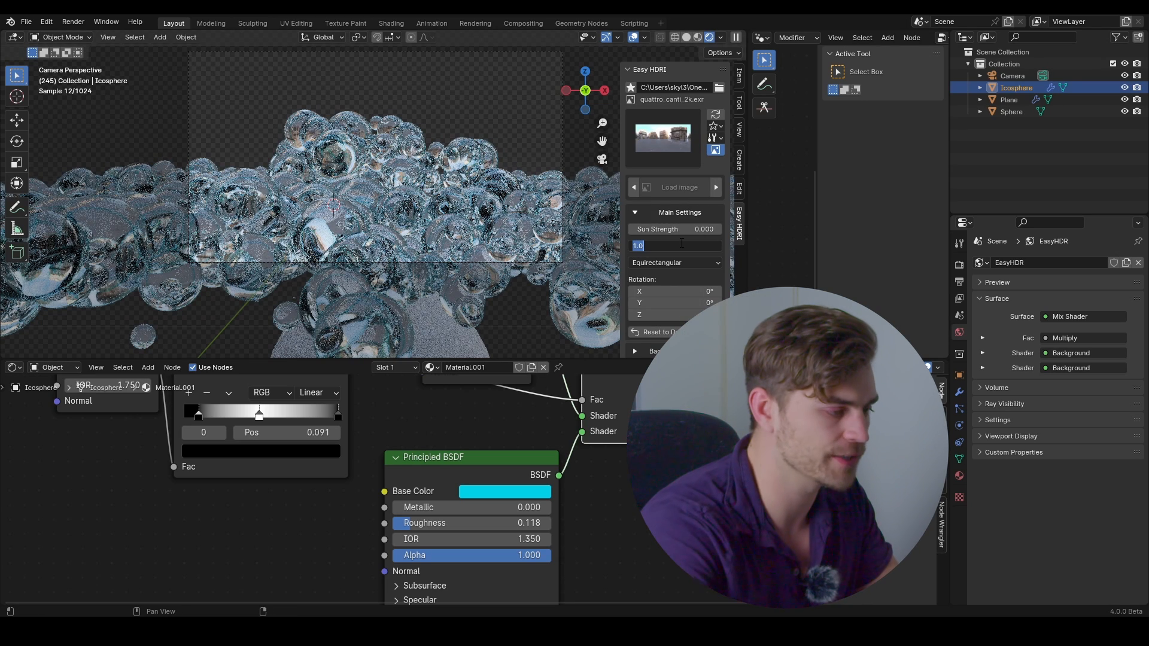
pyautogui.write('0.1')
pyautogui.press('Return')
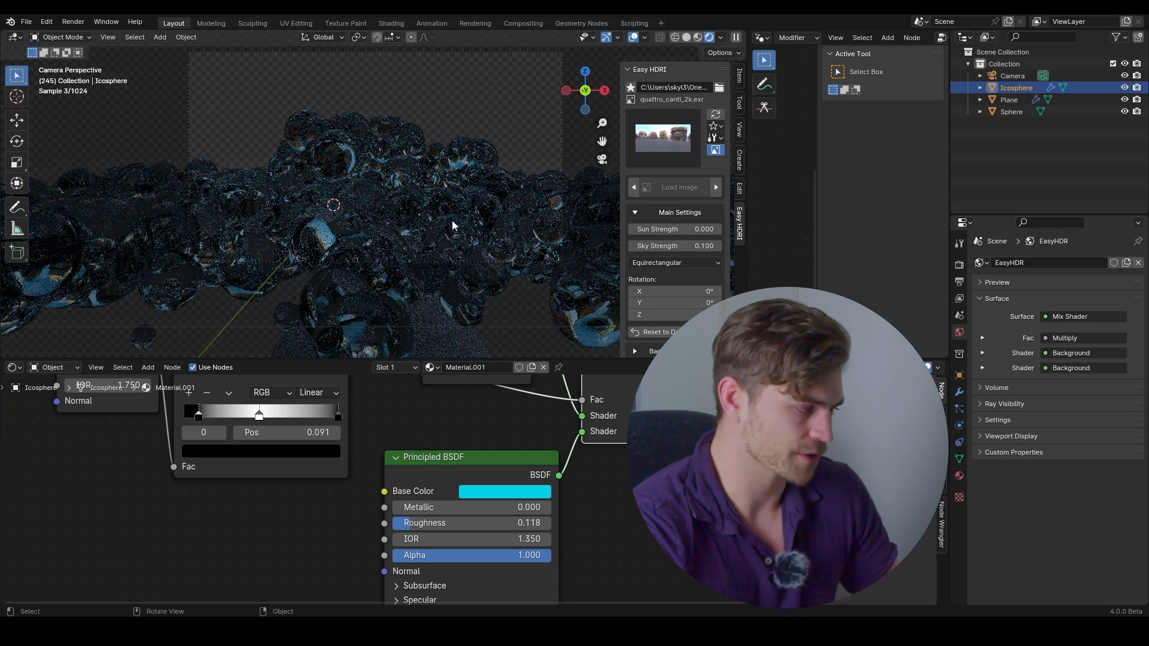
# Add a plane and scale it up into a large floor under the bubbles
pyautogui.moveTo(456, 196); pyautogui.dragTo(325, 198, button='middle')
pyautogui.hotkey('shift', 'a')
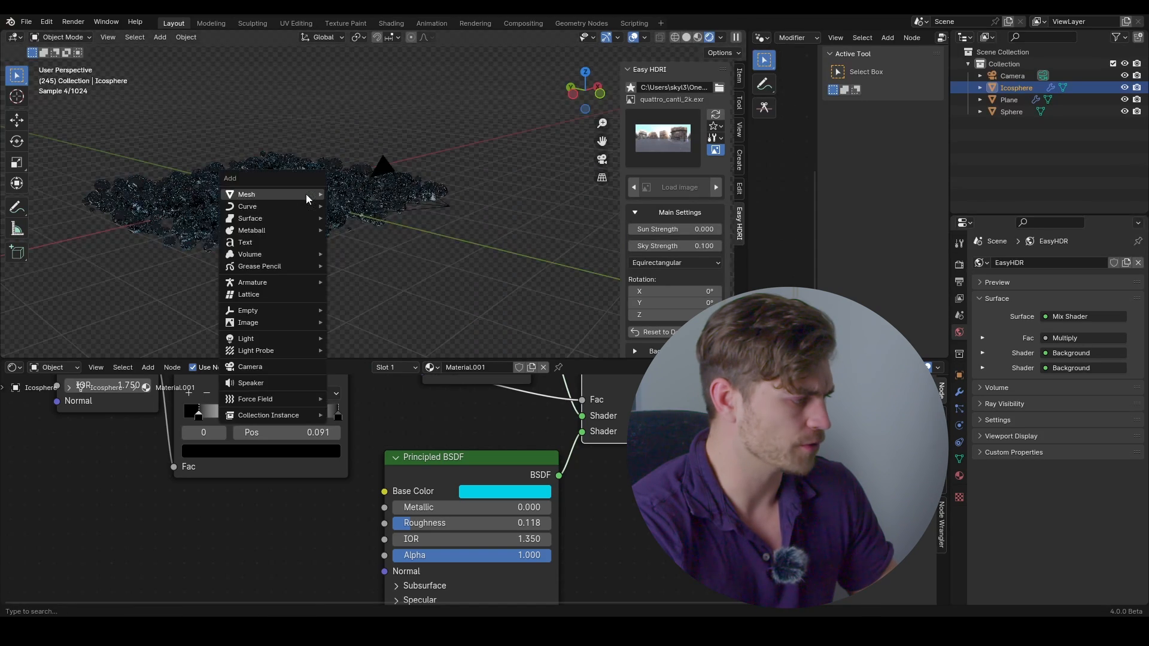
pyautogui.click(346, 195)
pyautogui.press('s')
pyautogui.click(241, 169)
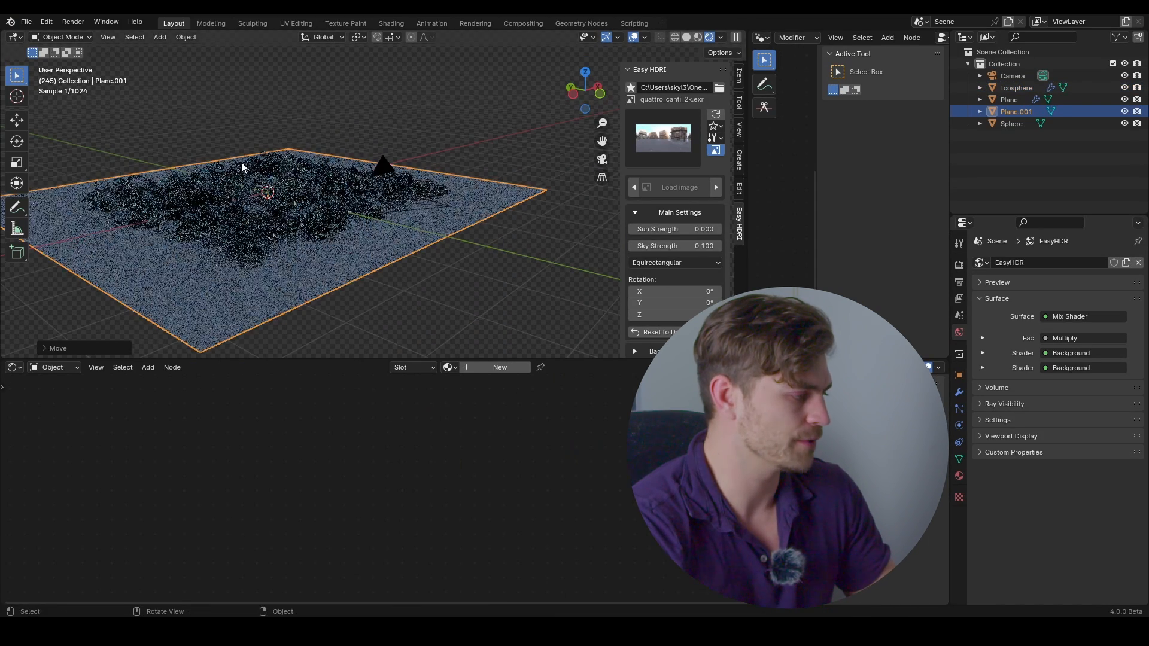
# Extrude the back edge of the new floor plane upward along Z to form a backdrop wall
pyautogui.press('Tab')
pyautogui.click(205, 162)
pyautogui.scroll(-3, 277, 169)
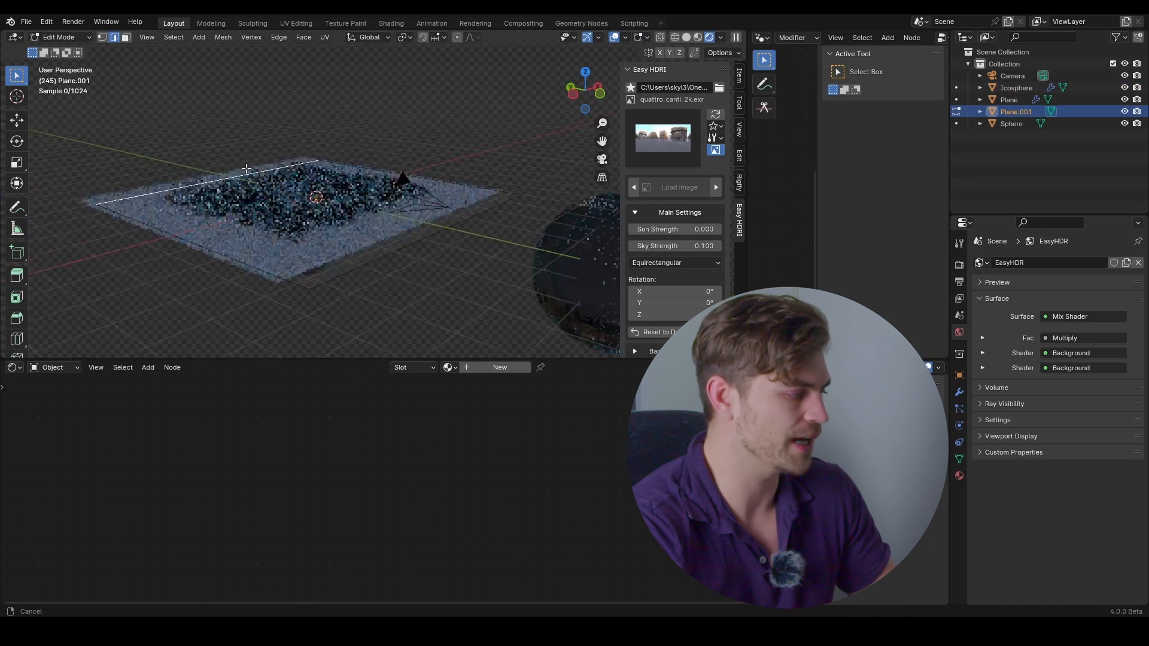
pyautogui.scroll(3, 277, 169)
pyautogui.press('e')
pyautogui.press('z')
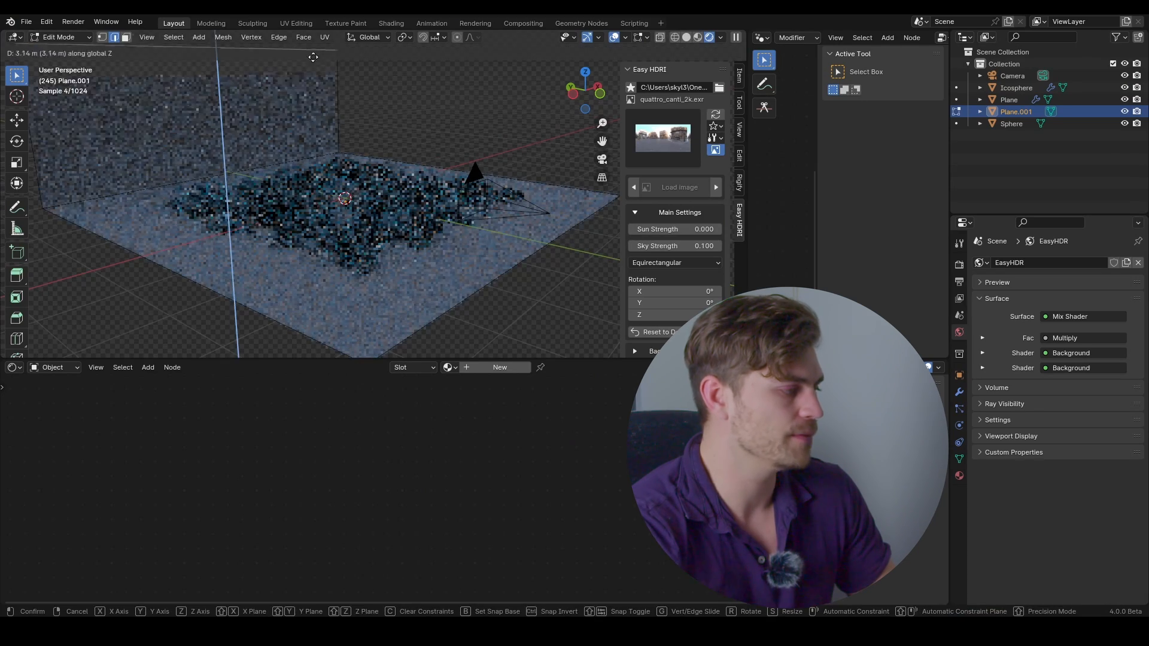
pyautogui.click(317, 336)
# Bevel the edge between the floor and the wall with 25 segments to form a smooth curved backdrop
pyautogui.hotkey('ctrl', 'b')
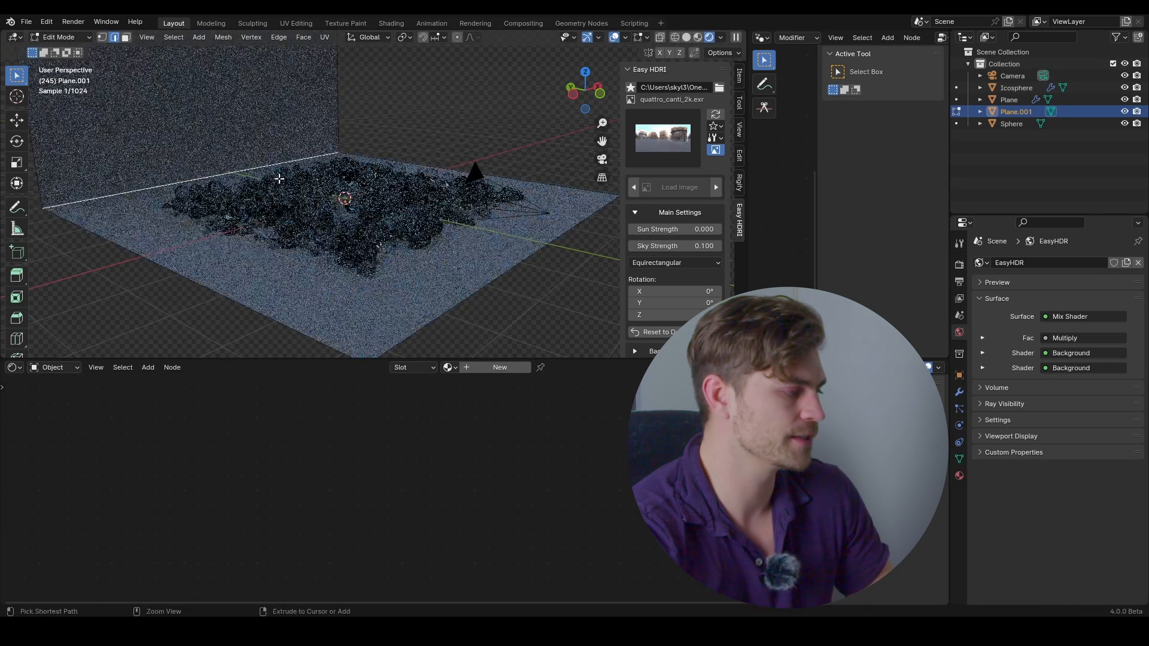
pyautogui.scroll(20, 327, 211)
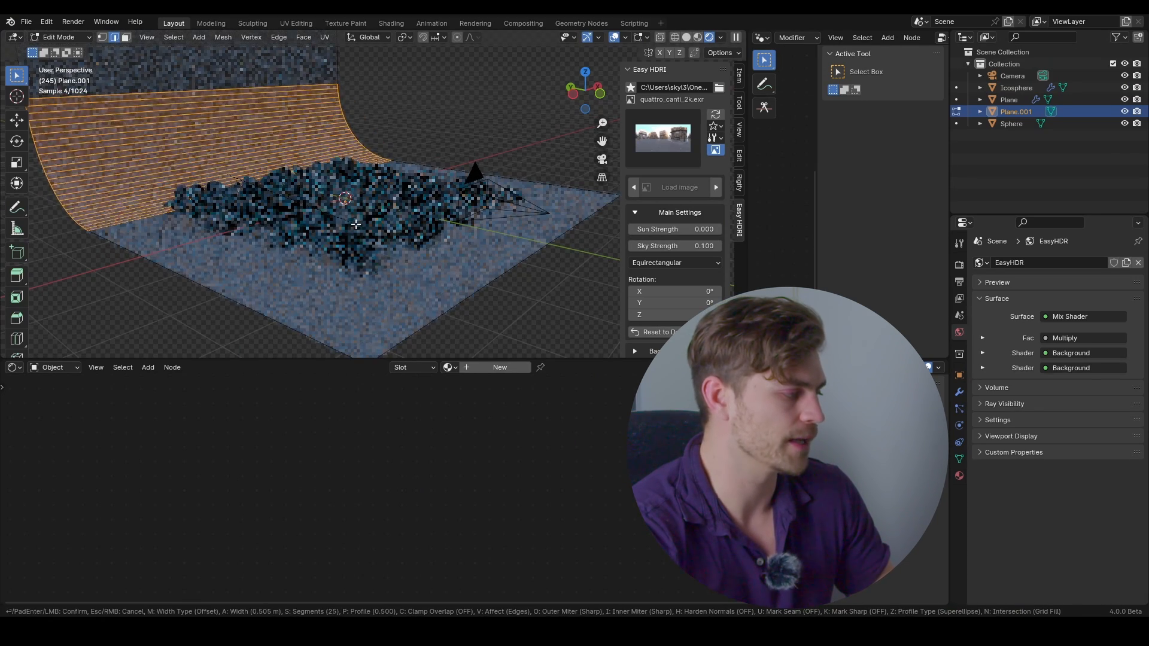
pyautogui.click(328, 215)
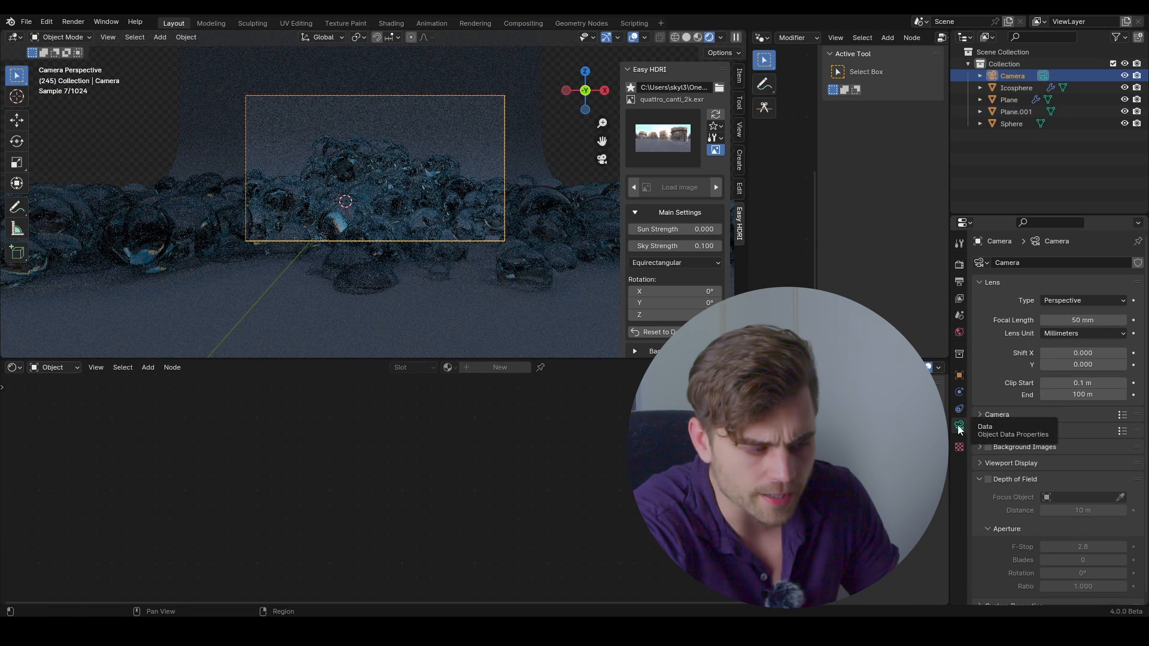
# Set the camera's Passepartout opacity to 1.000 in its viewport display settings
pyautogui.click(1008, 463)
pyautogui.scroll(-3, 1017, 470)
pyautogui.moveTo(1075, 479); pyautogui.dragTo(1127, 479)
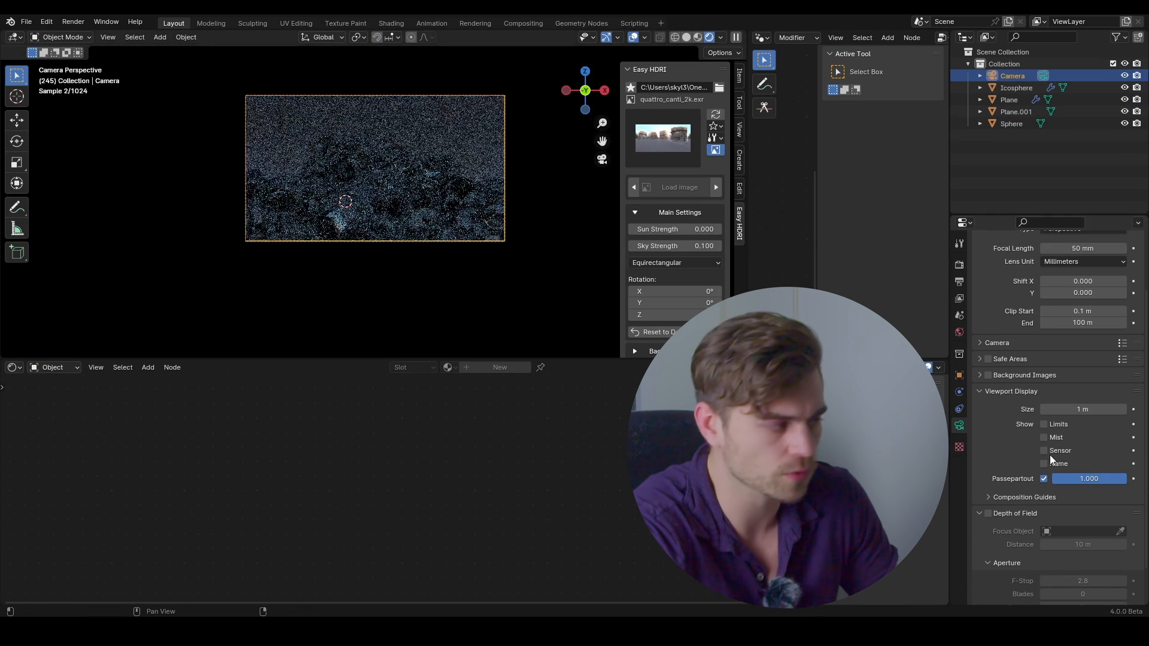
# Give the backdrop a new material with an emission strength of 0.230 and a light pink emission color
pyautogui.click(360, 153)
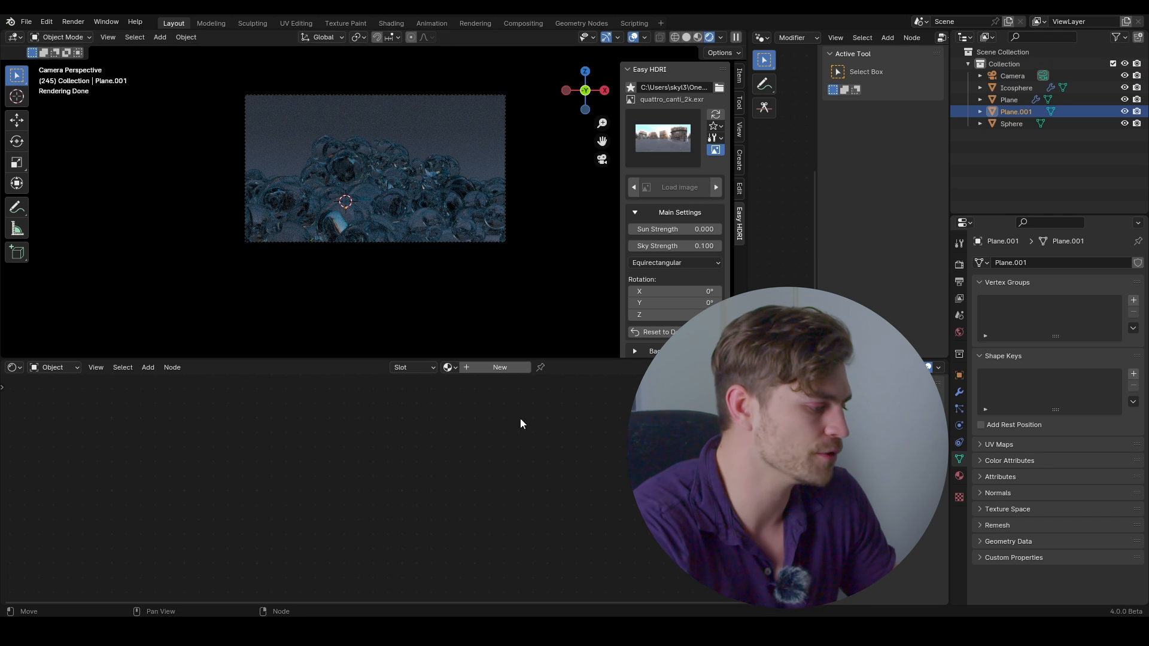
pyautogui.click(502, 368)
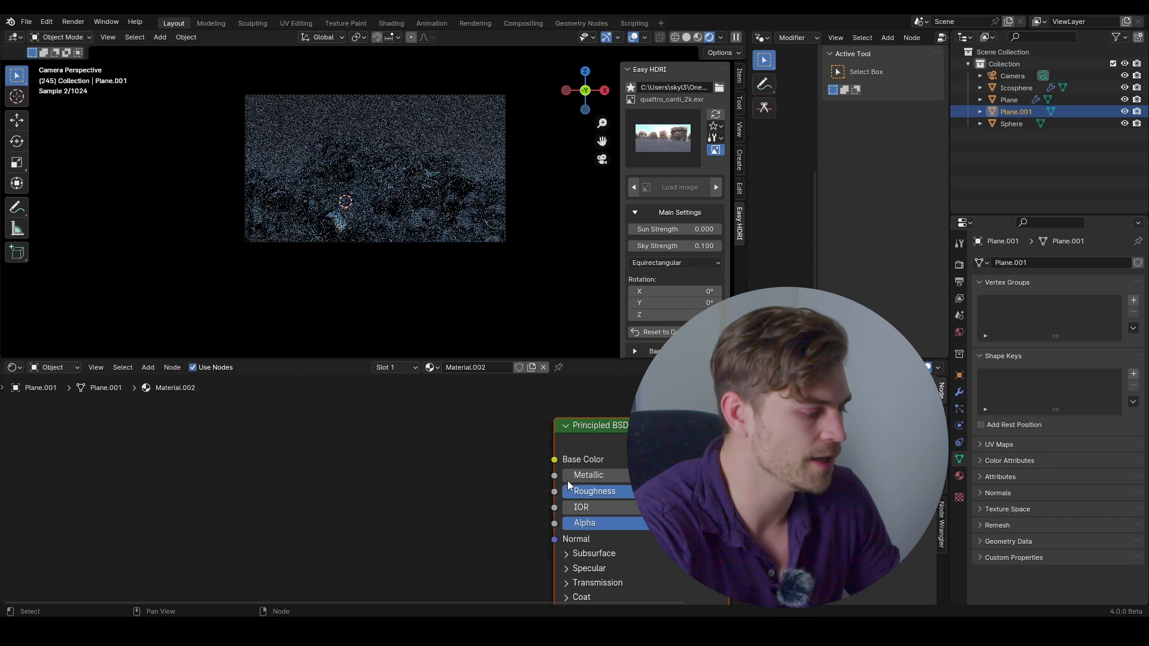
pyautogui.click(490, 541)
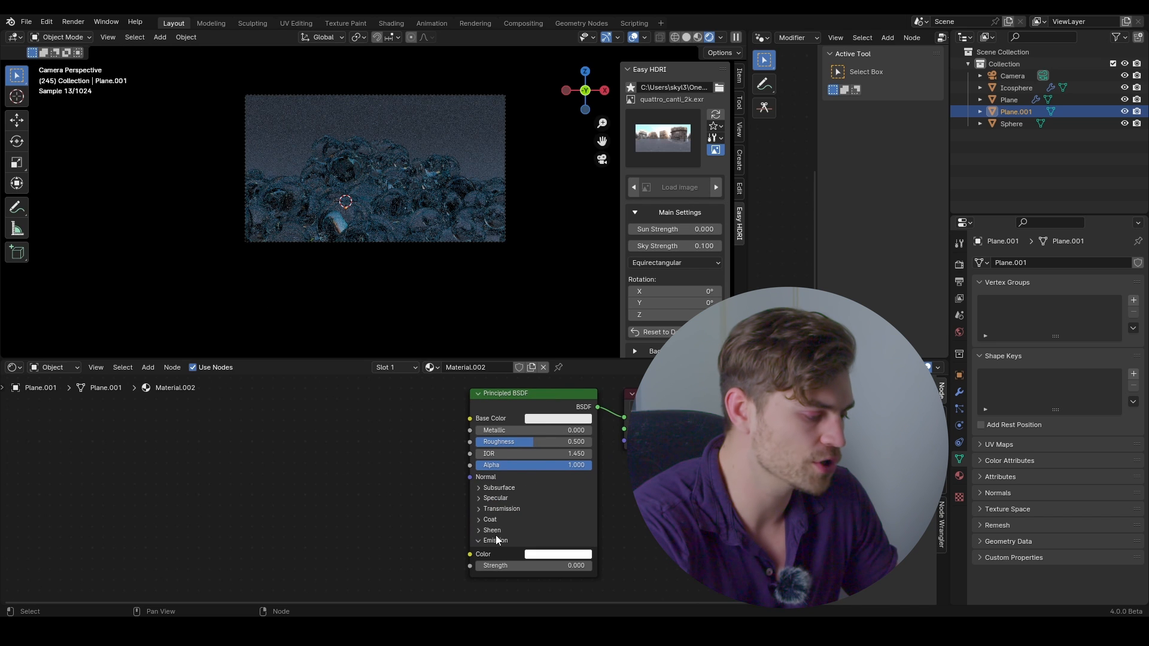
pyautogui.click(546, 555)
pyautogui.keyDown('shift'); pyautogui.moveTo(549, 566); pyautogui.dragTo(563, 567); pyautogui.keyUp('shift')
pyautogui.click(540, 555)
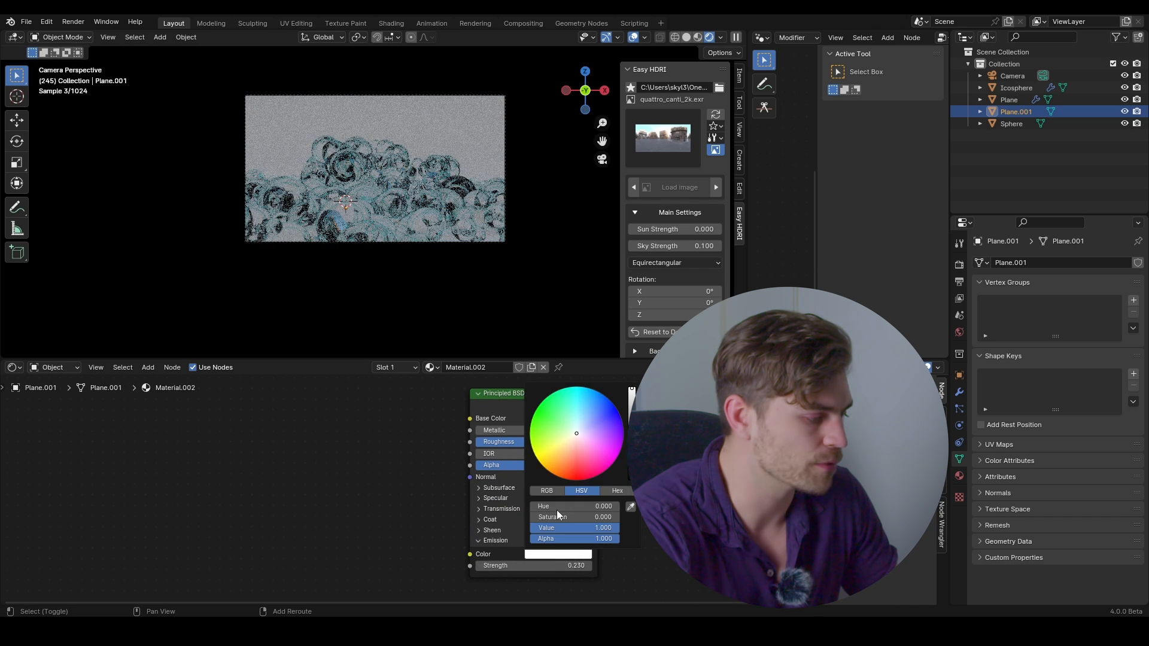
pyautogui.moveTo(568, 439)
pyautogui.mouseDown()
pyautogui.moveTo(544, 457)
pyautogui.moveTo(583, 440)
pyautogui.mouseUp()
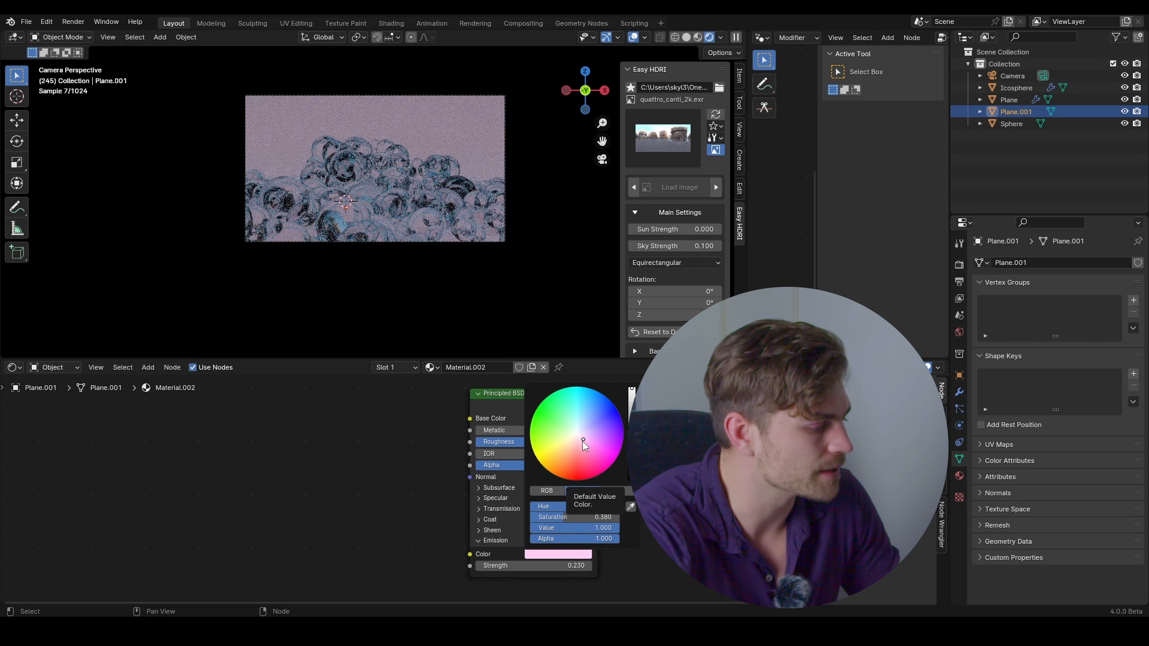
# Switch the environment lighting to the canary_wharf_4k.exr HDRI and save the file
pyautogui.click(645, 149)
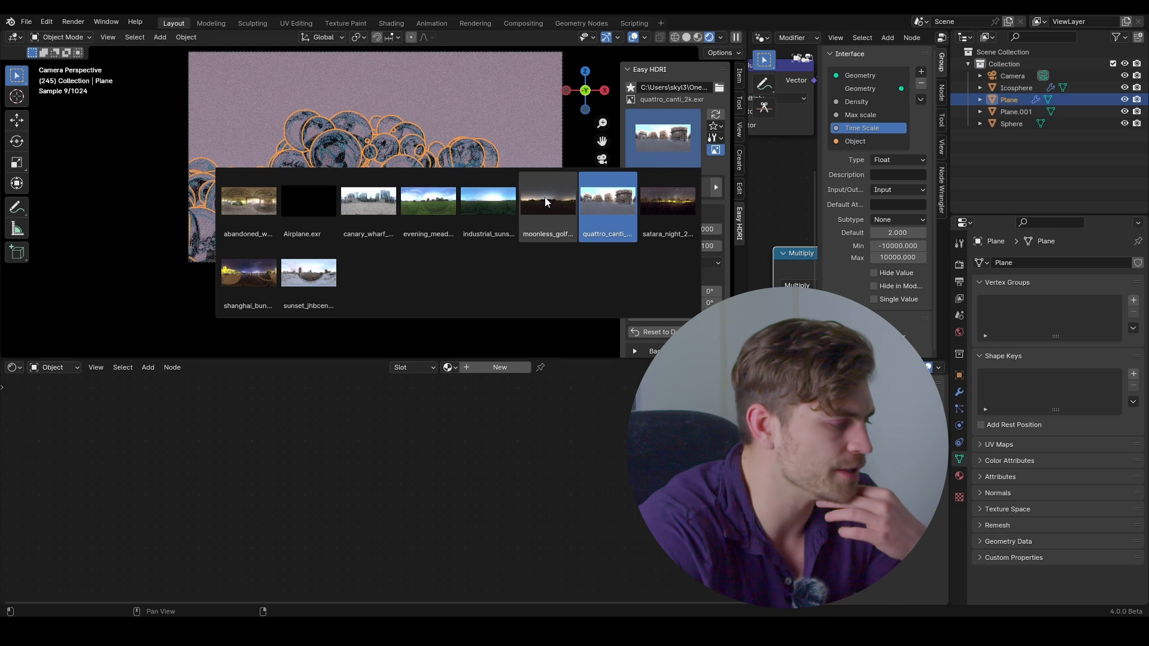
pyautogui.click(372, 203)
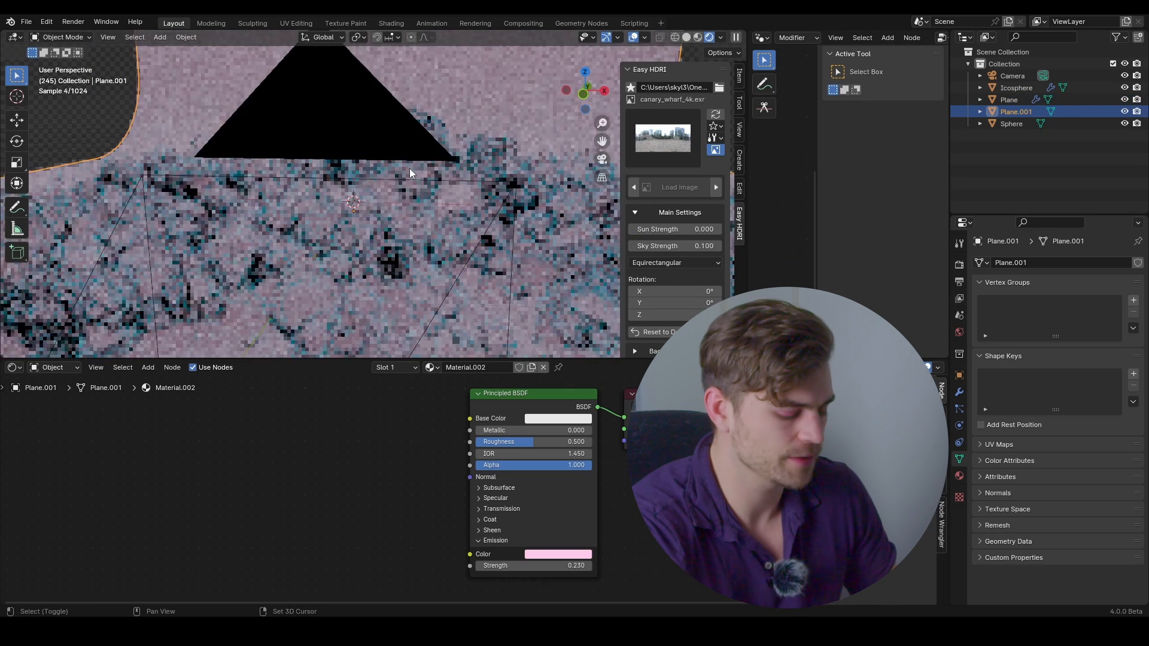
pyautogui.press('KP_0')
pyautogui.keyDown('shift'); pyautogui.moveTo(360, 211); pyautogui.dragTo(356, 214, button='middle'); pyautogui.keyUp('shift')
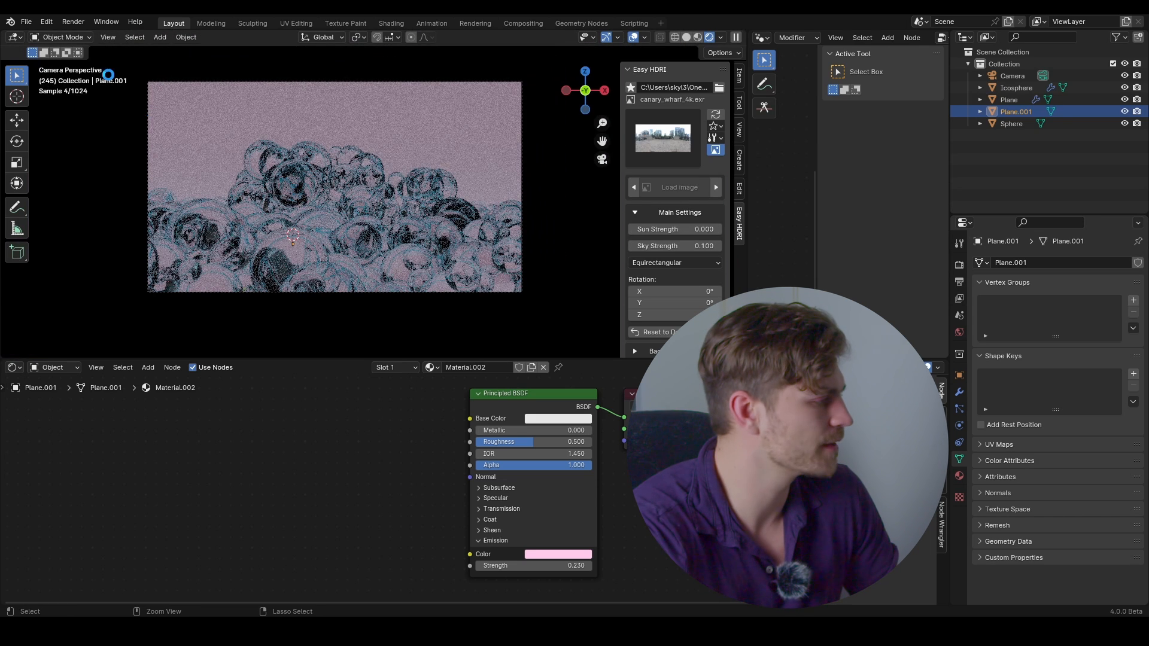
pyautogui.hotkey('ctrl', 's')
pyautogui.click(26, 21)
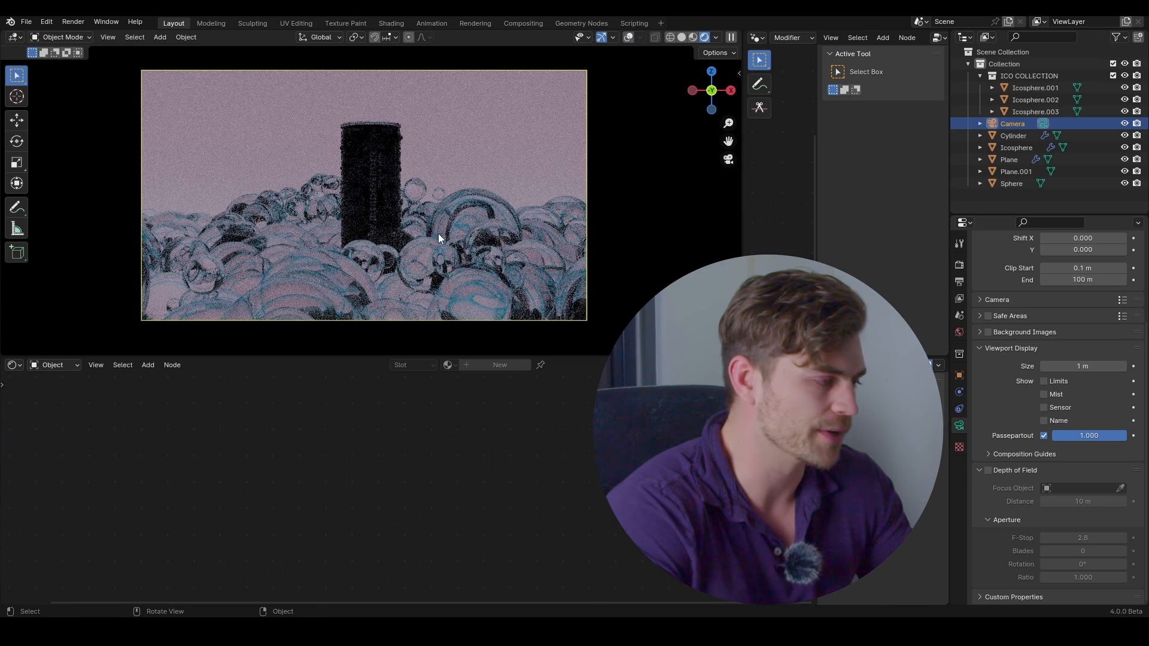
pyautogui.hotkey('shift', 'a')
pyautogui.moveTo(438, 252)
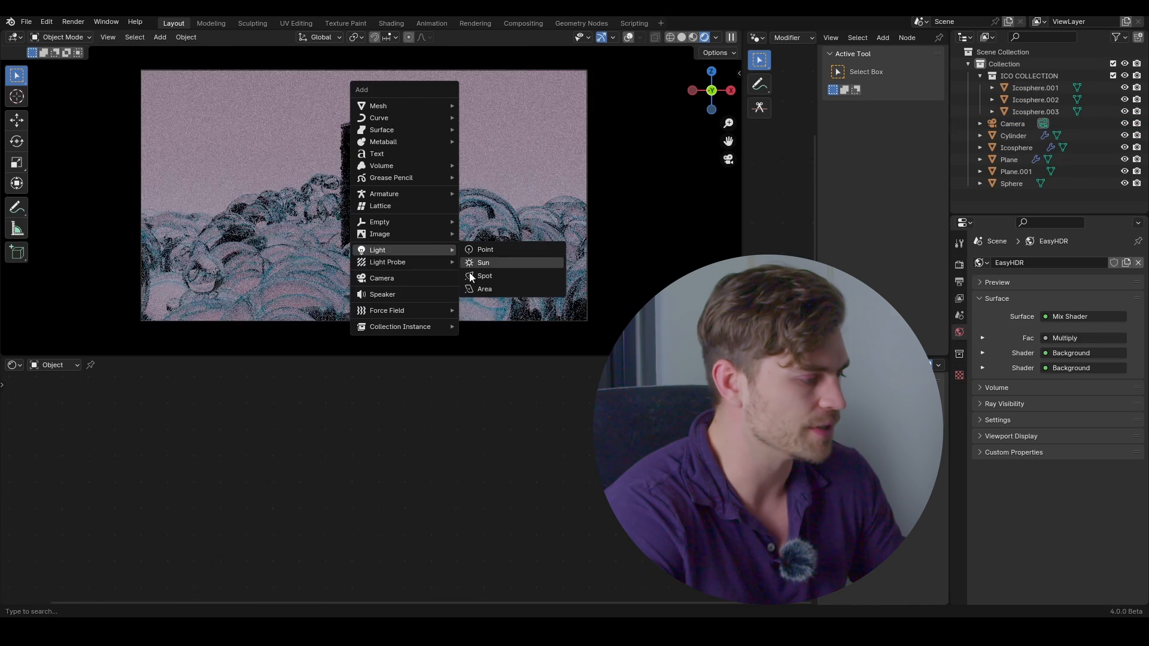
pyautogui.click(485, 289)
pyautogui.press('g')
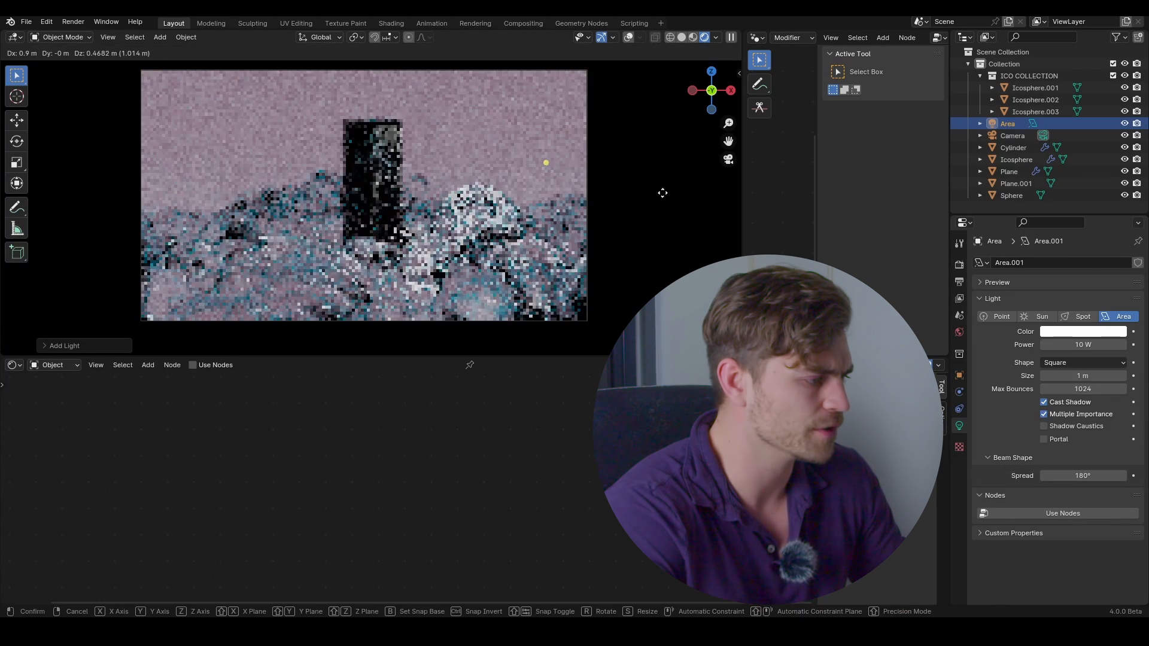
pyautogui.click(710, 160)
pyautogui.press('r')
pyautogui.click(525, 192)
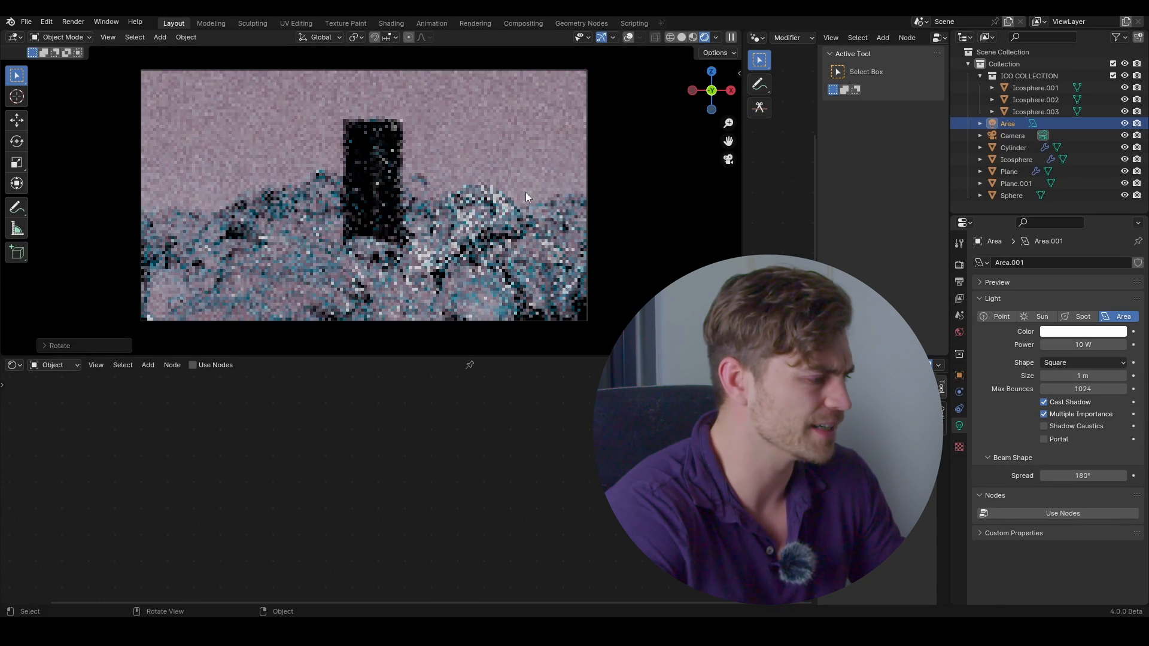
pyautogui.press('x')
pyautogui.click(497, 189)
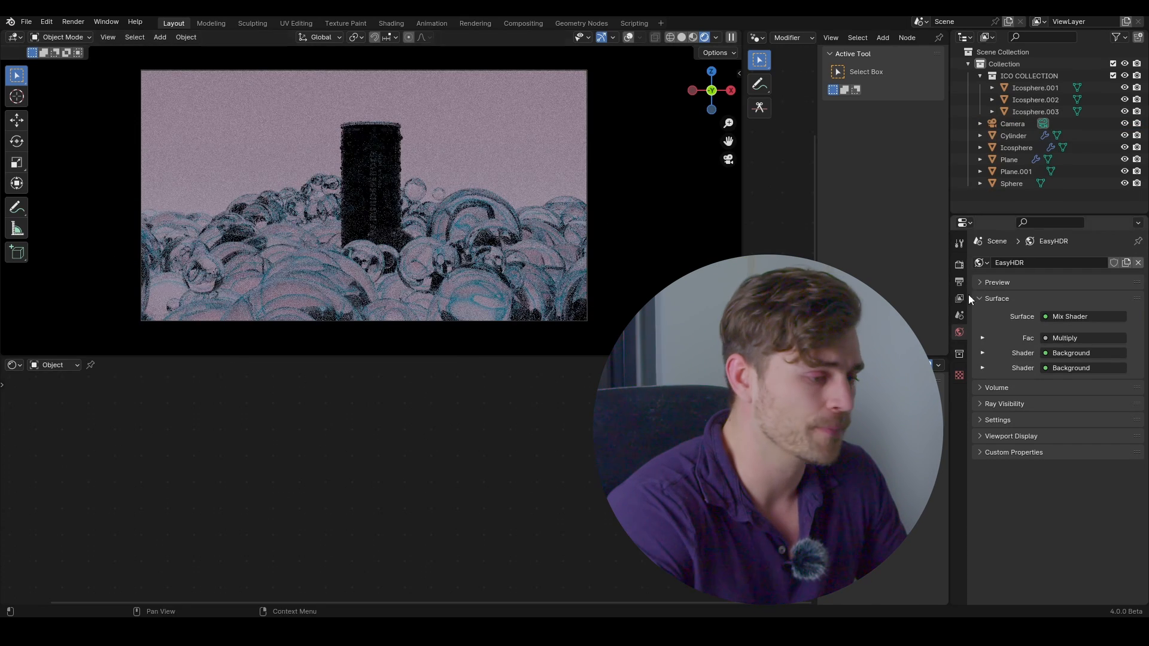
# Add another plane to the scene and apply the GeoLights Pro geometry nodes modifier to it
pyautogui.hotkey('shift', 'a')
pyautogui.moveTo(461, 69)
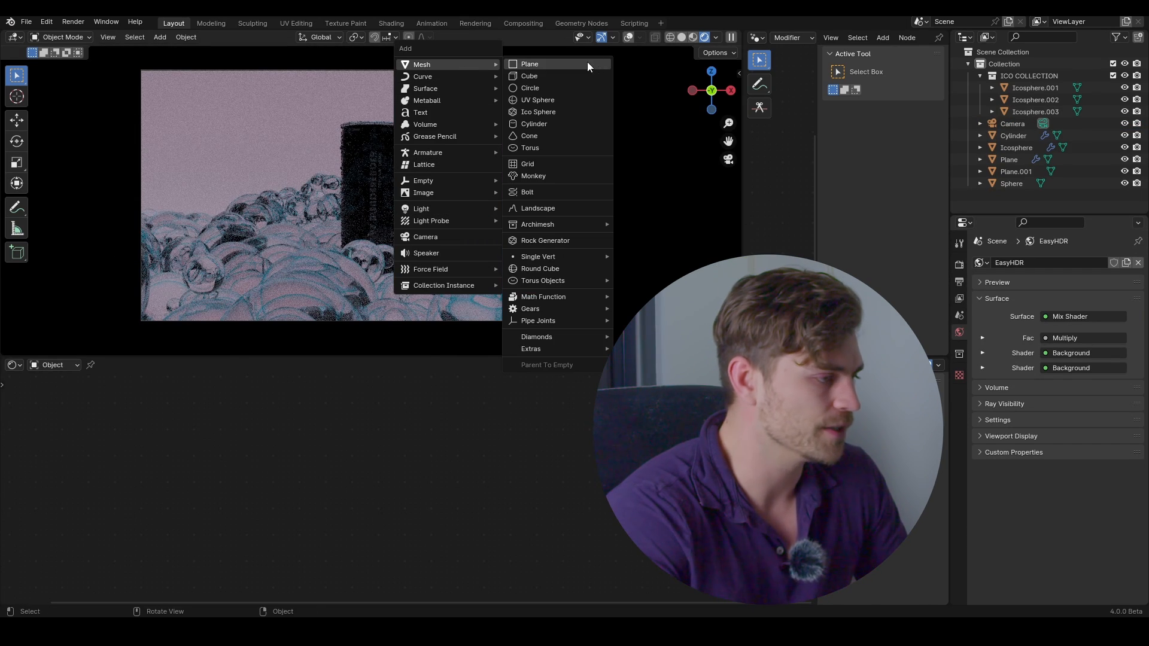
pyautogui.click(529, 64)
pyautogui.click(959, 393)
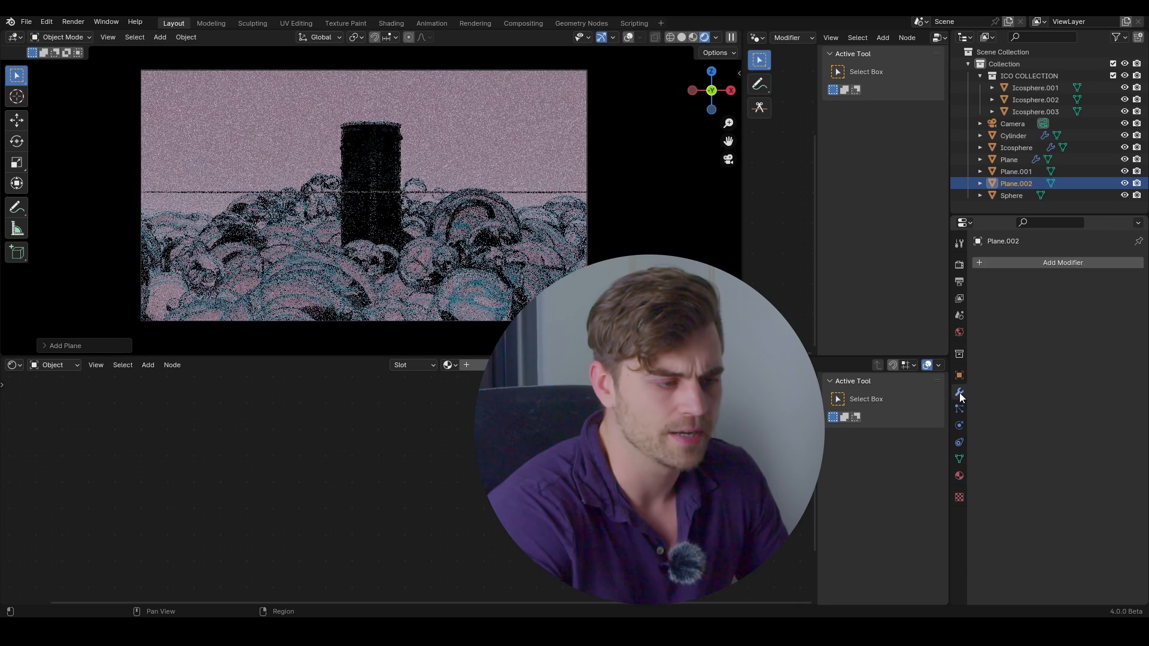
pyautogui.click(1046, 262)
pyautogui.write('ge')
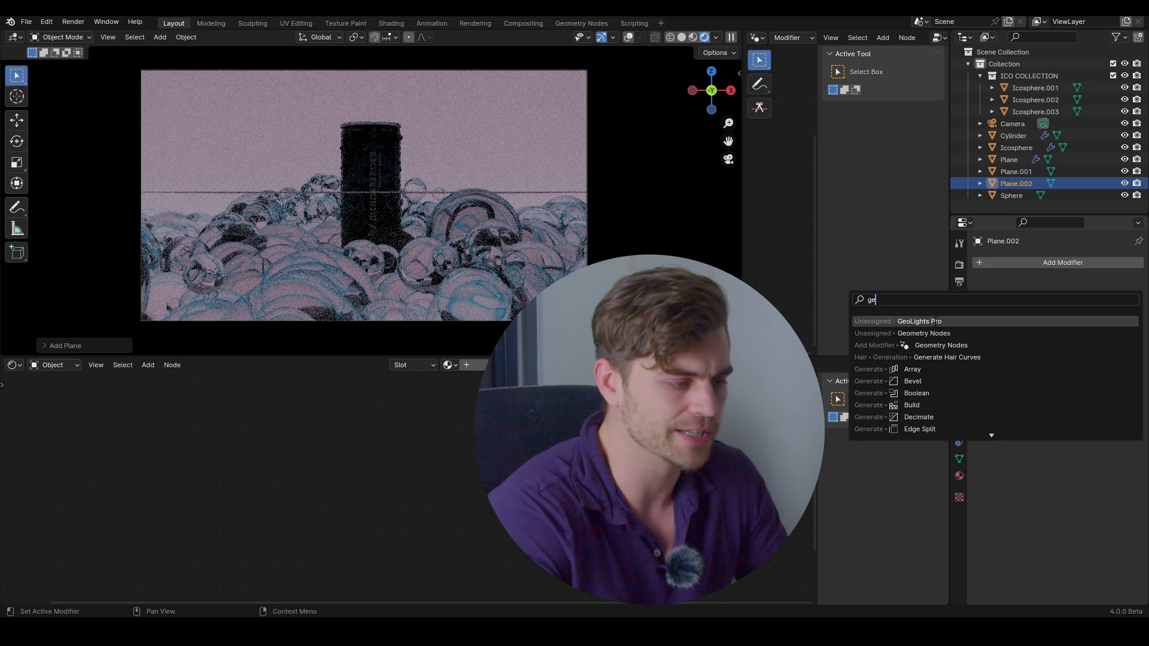
pyautogui.click(935, 321)
pyautogui.moveTo(491, 240); pyautogui.dragTo(389, 243, button='middle')
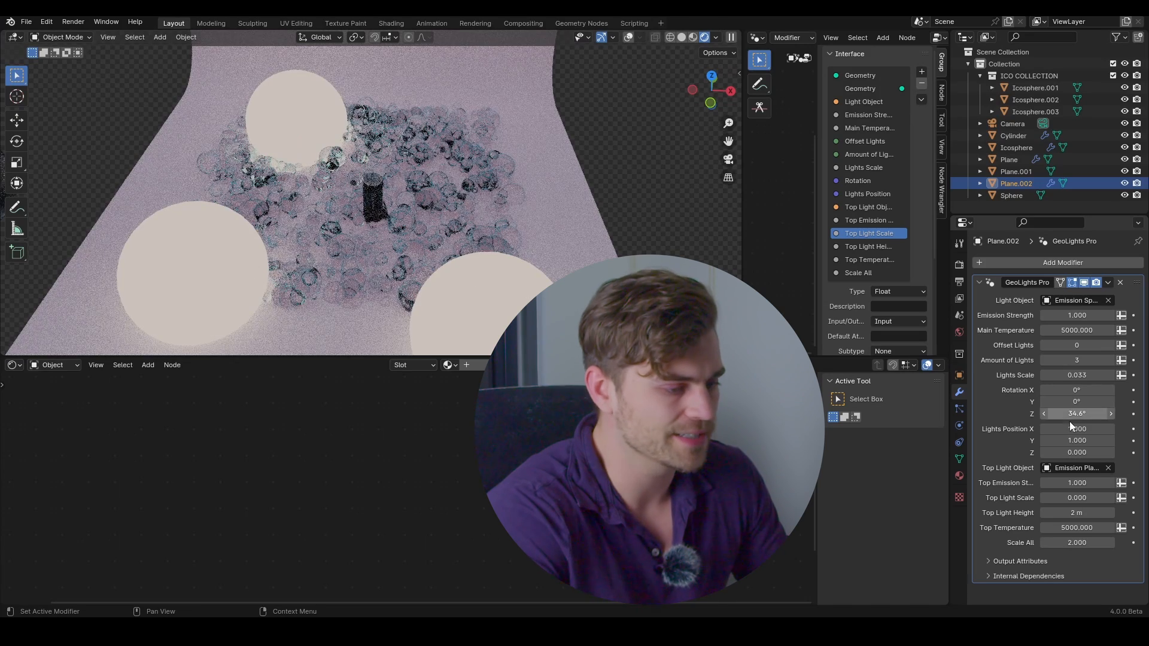
# Lower the Density of the bubble plane and set the GeoLights Pro Z rotation to 47.7°
pyautogui.moveTo(1069, 422); pyautogui.dragTo(1102, 421)
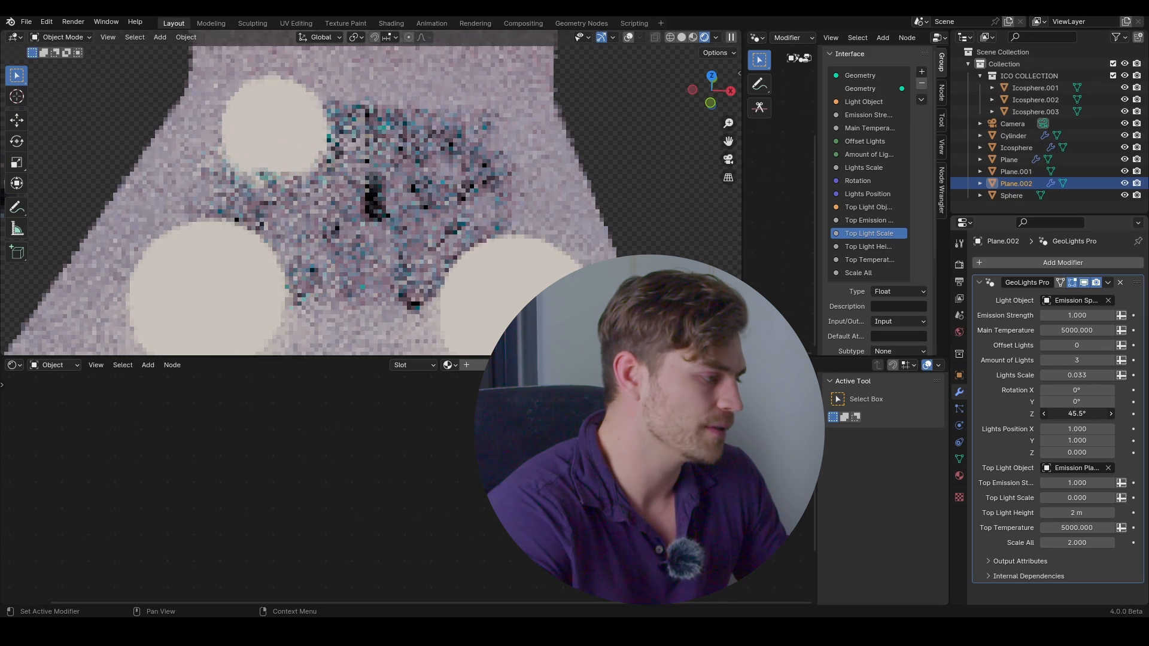
pyautogui.click(446, 196)
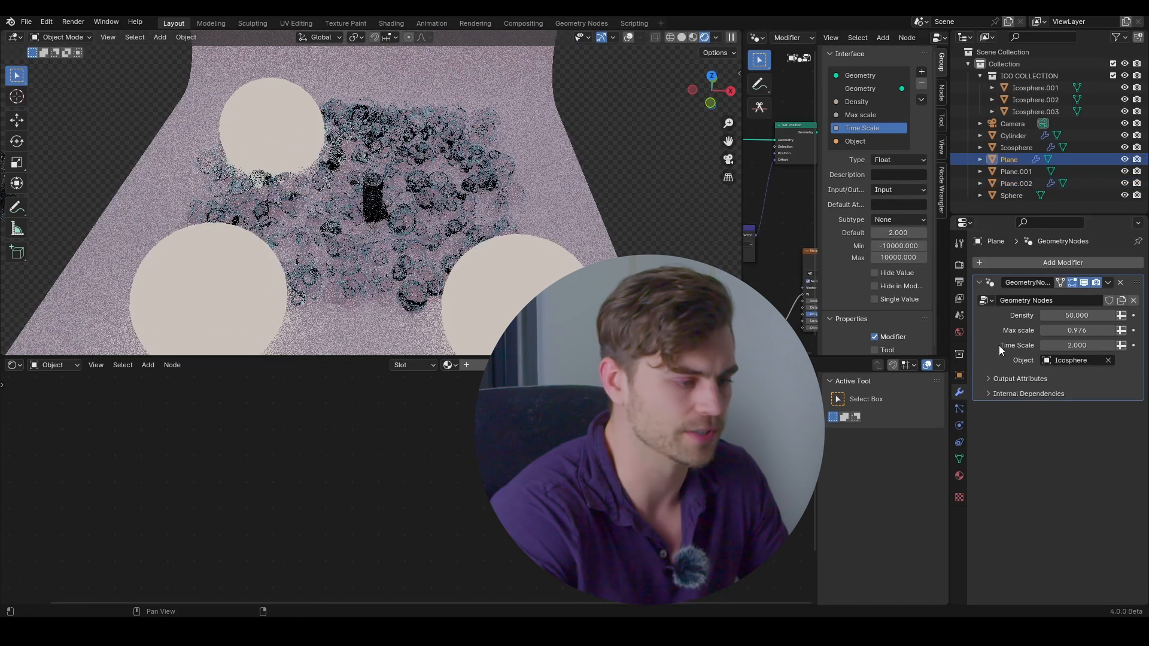
pyautogui.click(1075, 315)
pyautogui.write('1')
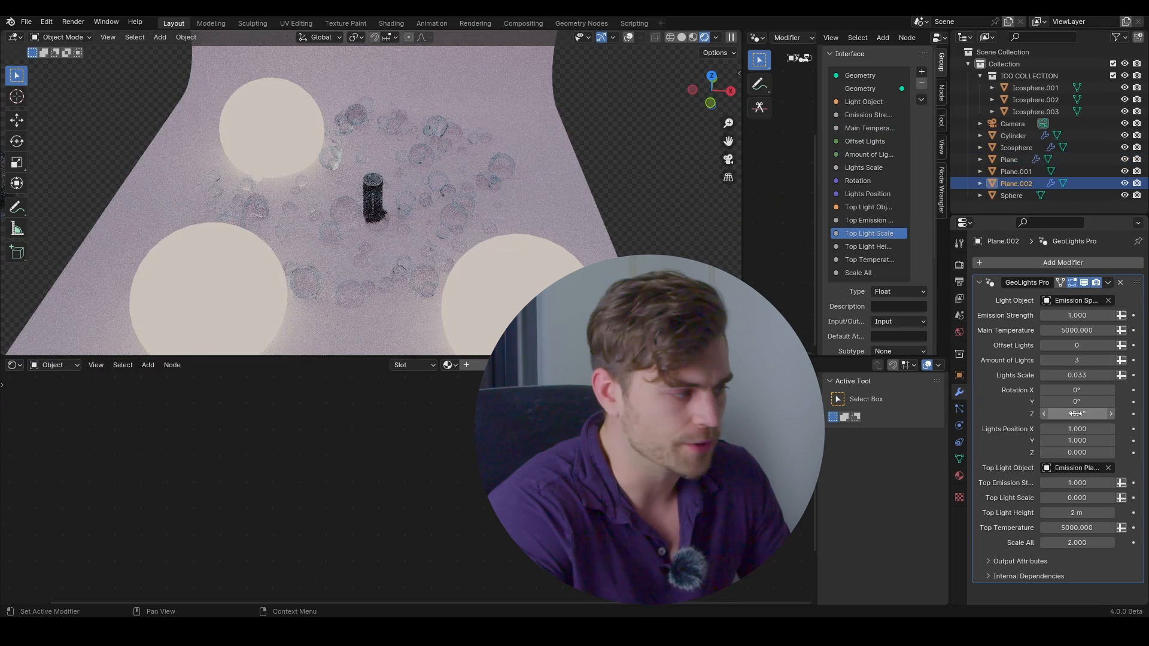
pyautogui.moveTo(1078, 415)
pyautogui.mouseDown()
pyautogui.moveTo(1107, 415)
pyautogui.moveTo(1096, 414)
pyautogui.mouseUp()
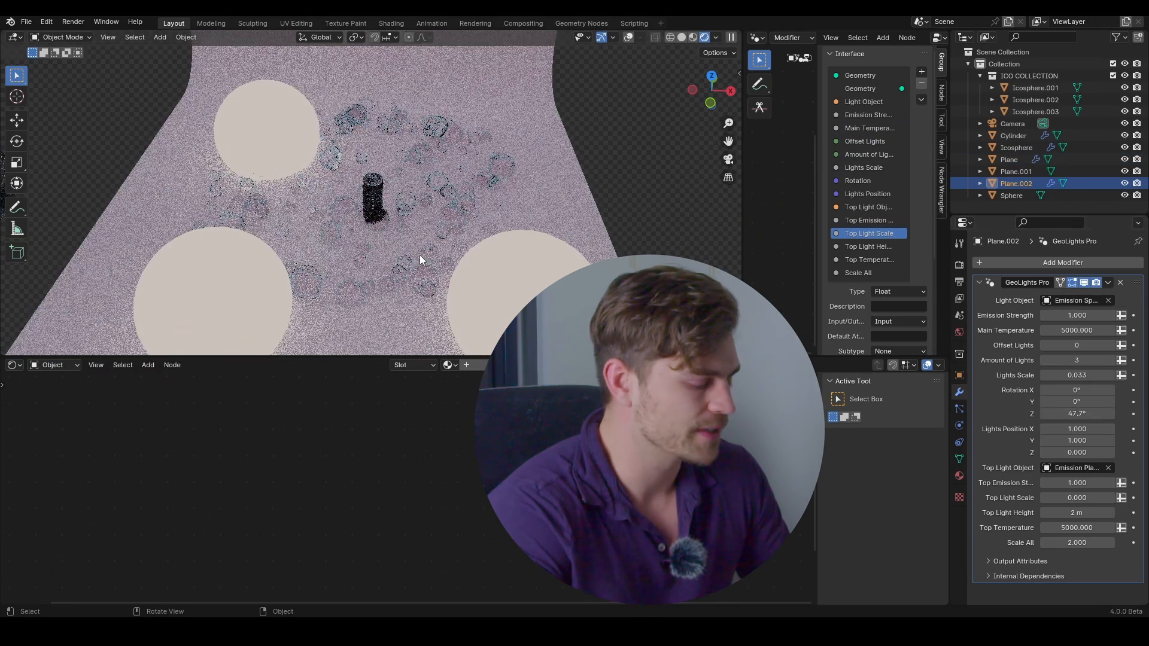
pyautogui.press('KP_0')
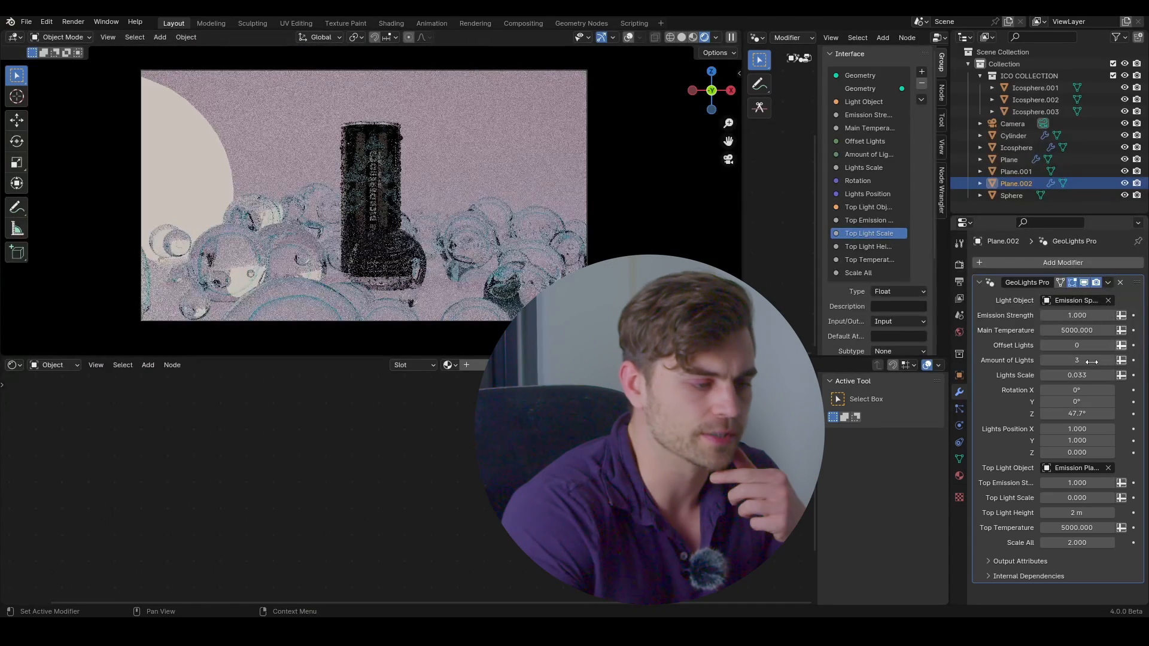
# Raise the Offset Lights value of the GeoLights Pro modifier step by step to 7
pyautogui.click(1110, 347)
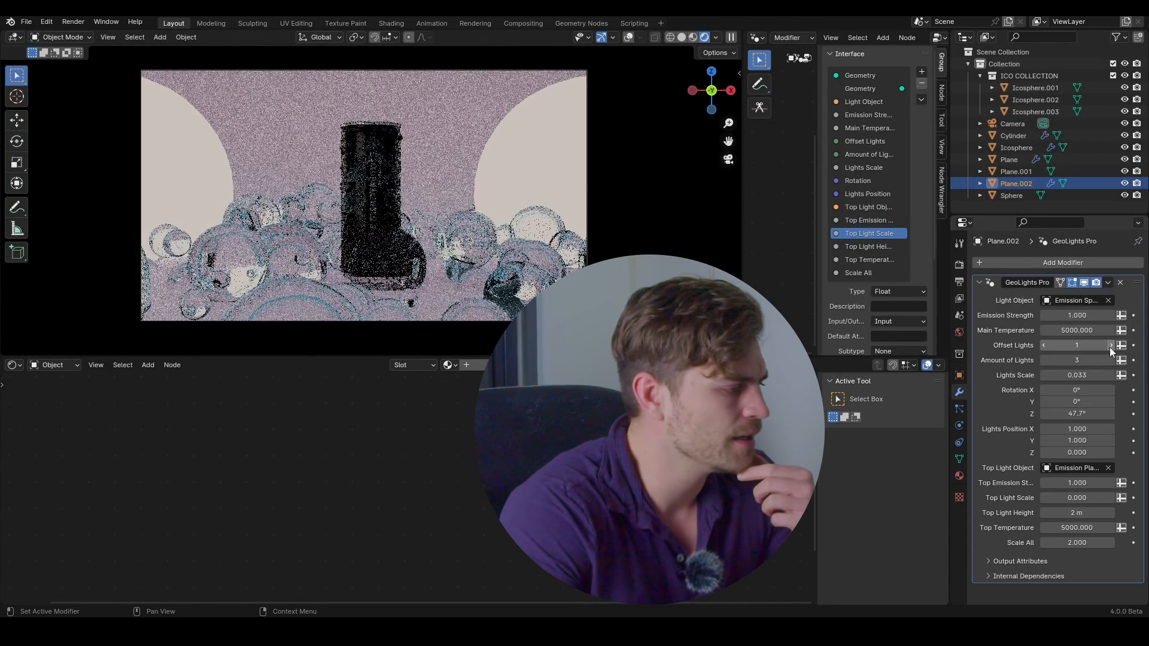
pyautogui.click(1110, 348)
pyautogui.click(1109, 347)
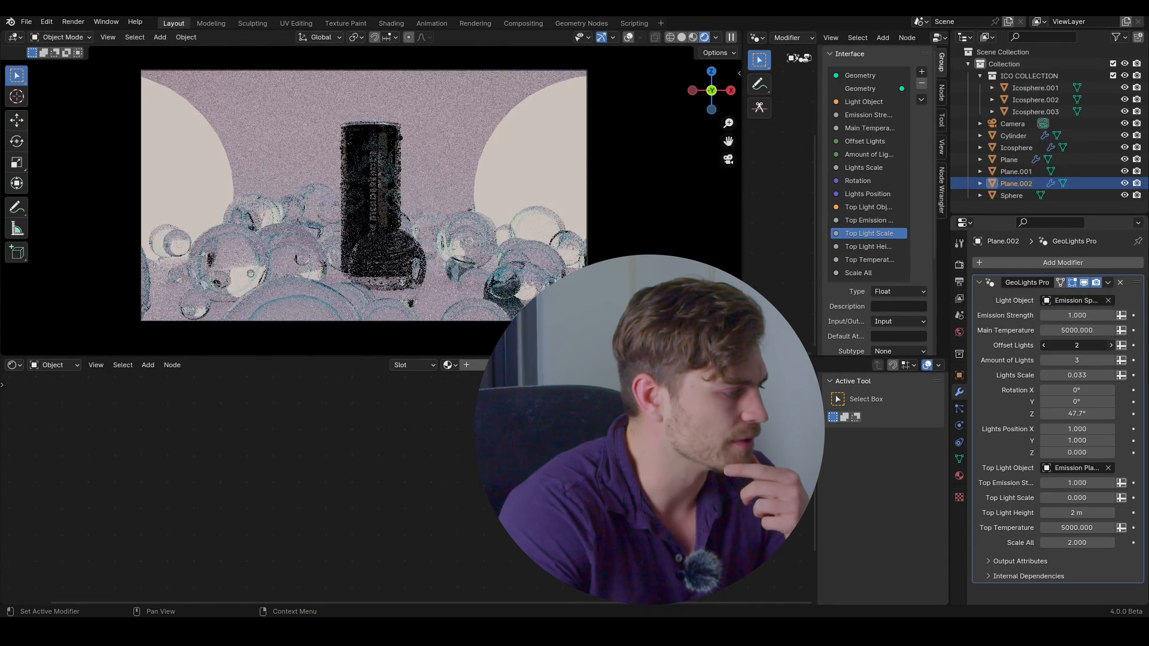
pyautogui.moveTo(411, 171); pyautogui.dragTo(397, 236, button='middle')
pyautogui.scroll(-5, 398, 235)
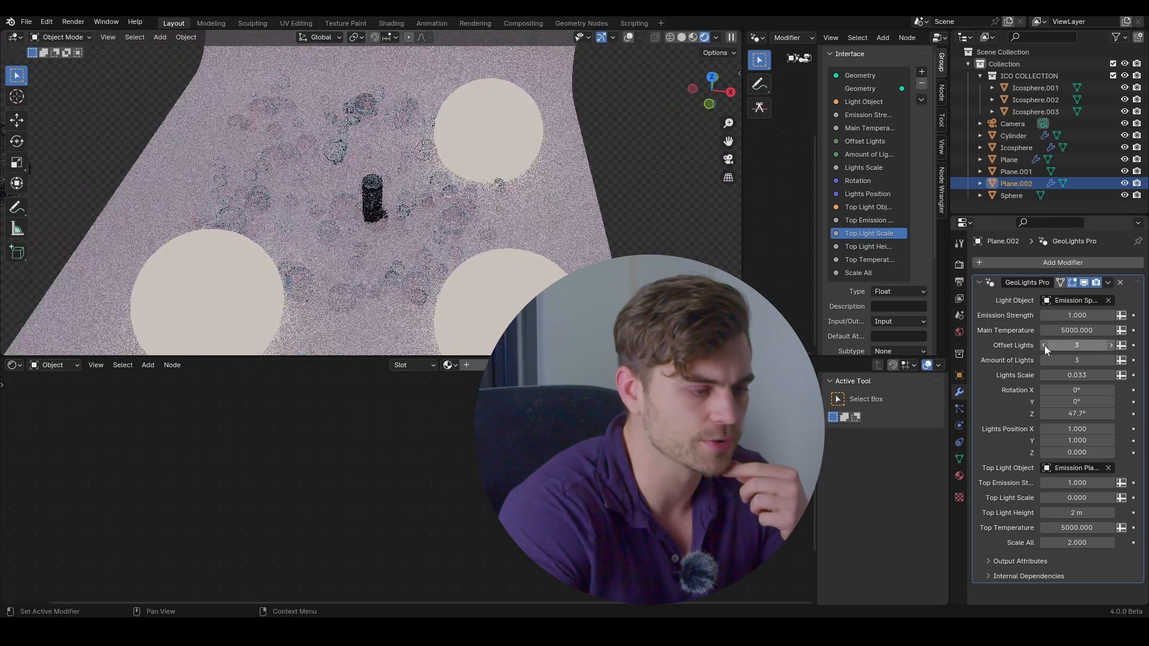
pyautogui.click(1111, 345)
pyautogui.click(1111, 344)
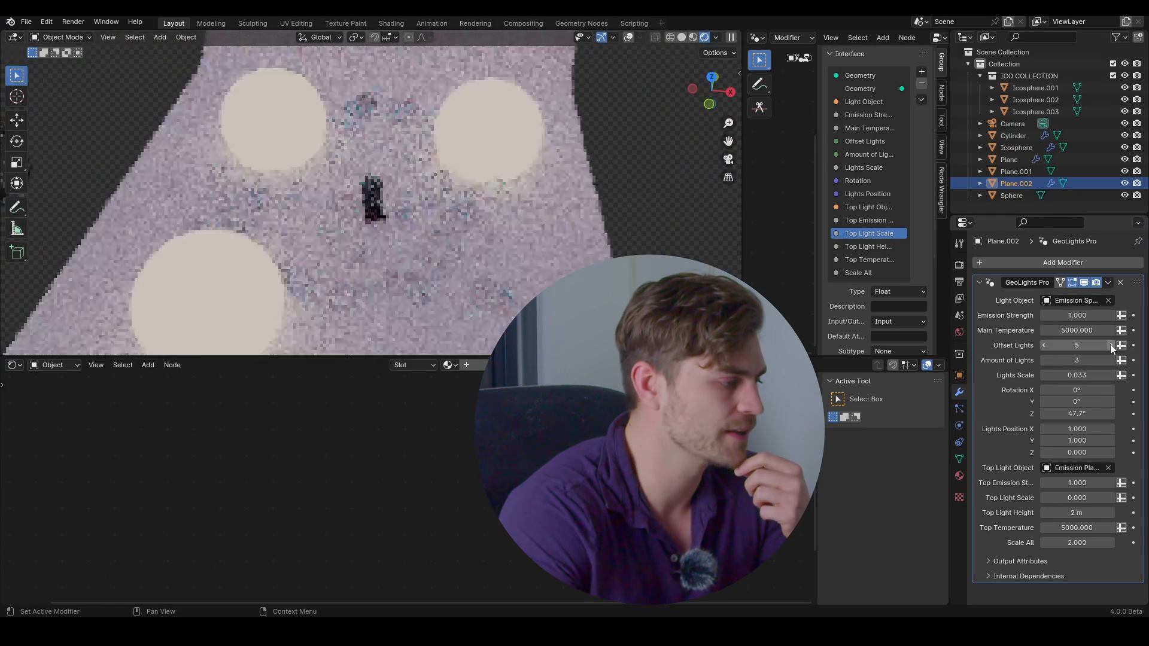
pyautogui.click(1111, 345)
pyautogui.click(1111, 345)
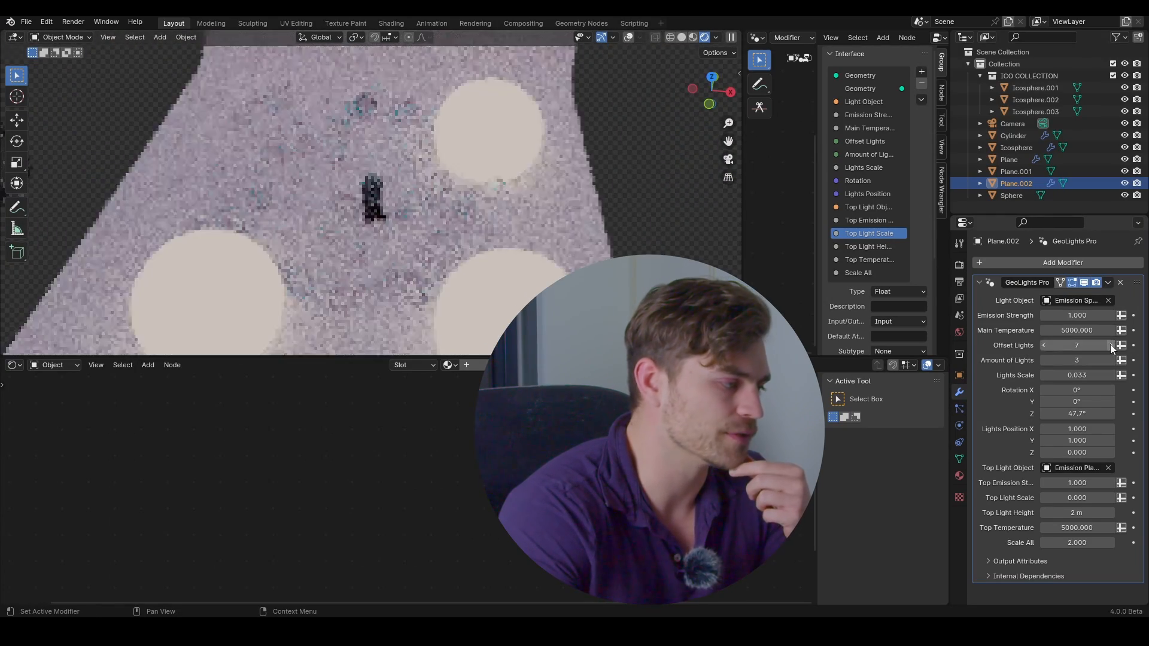
# Set the GeoLights Pro modifier's Offset Lights to 9, its Z rotation to 41.1° and its Emission Strength to 1.890
pyautogui.click(1111, 345)
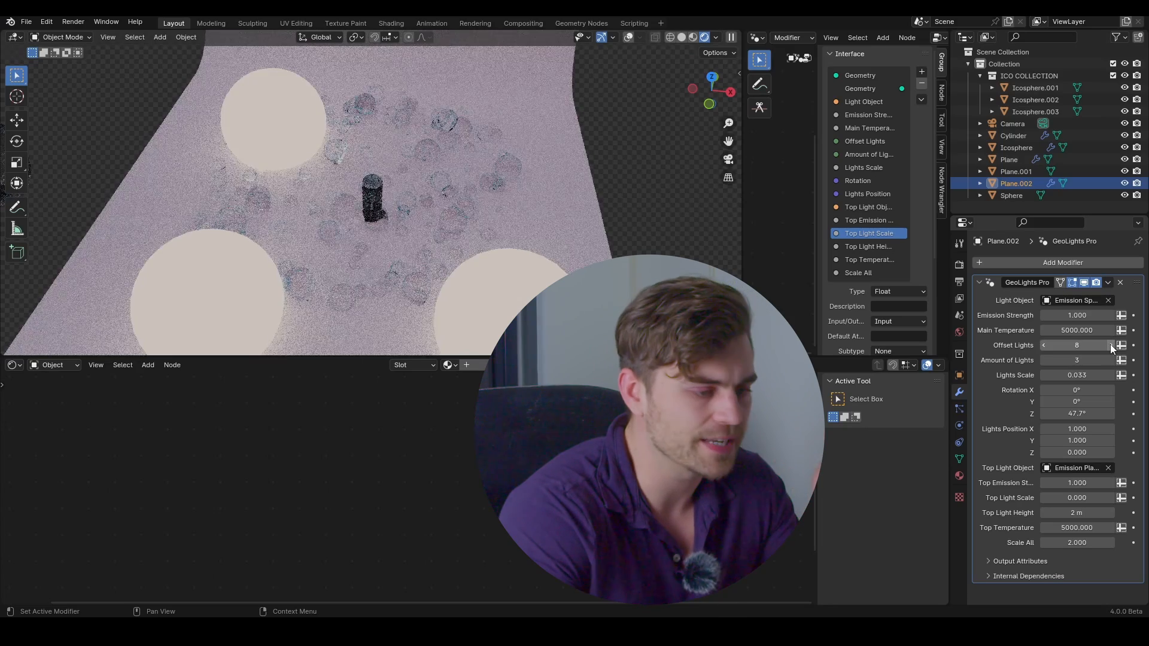
pyautogui.click(1111, 345)
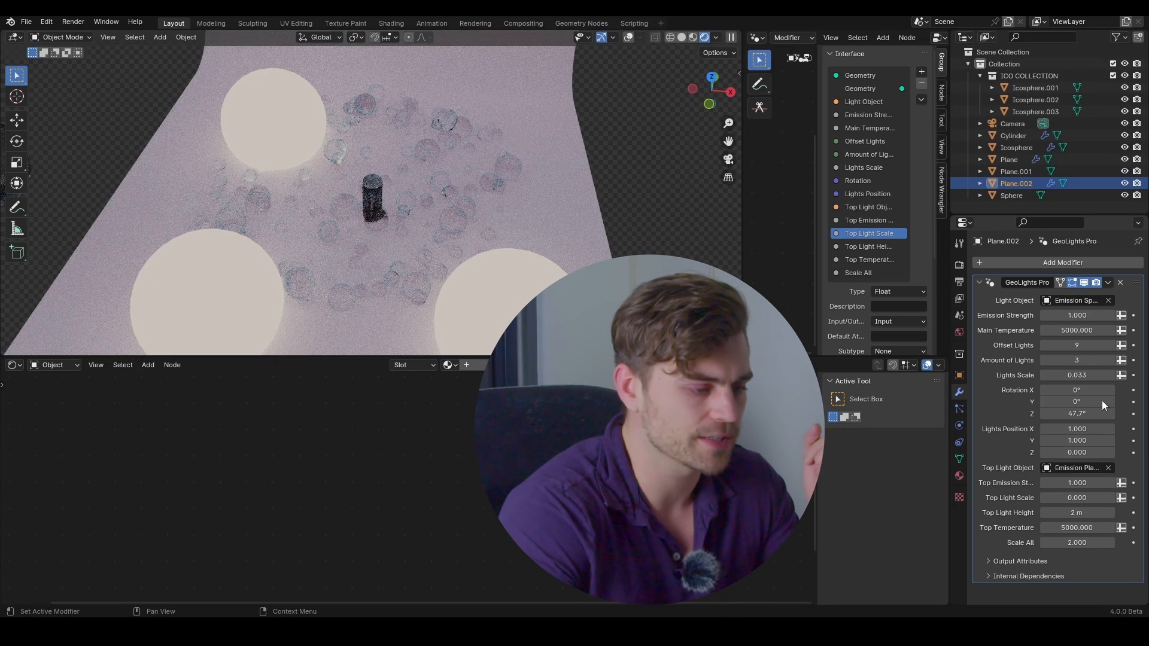
pyautogui.moveTo(1101, 413); pyautogui.dragTo(1071, 413)
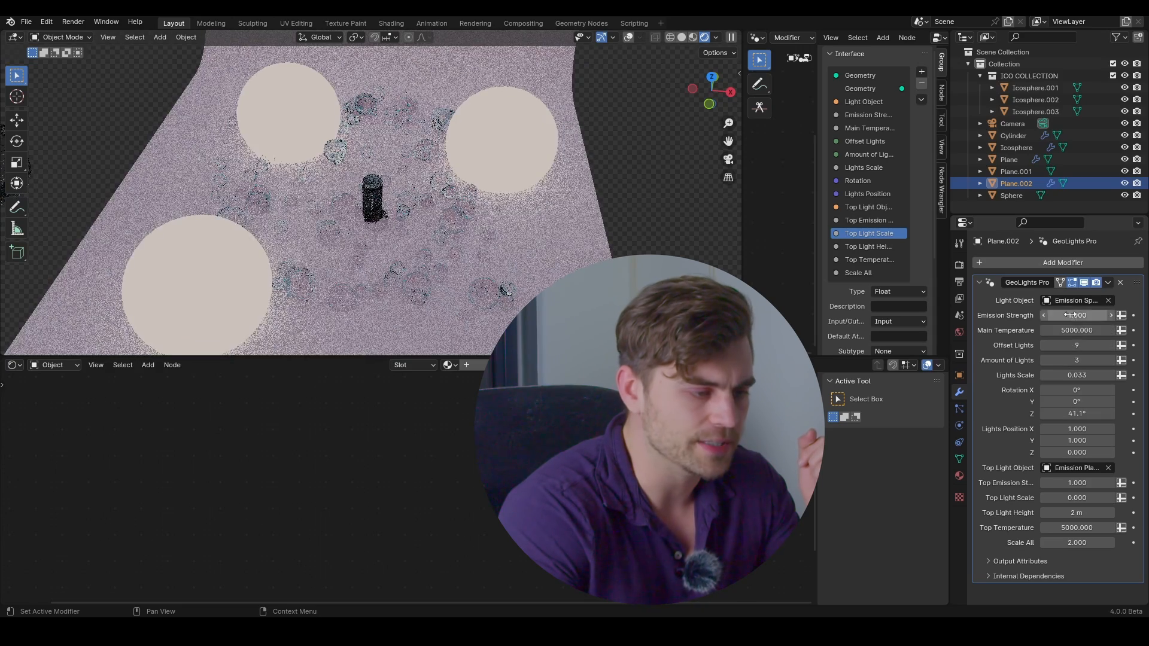
pyautogui.moveTo(1072, 316); pyautogui.dragTo(1095, 315)
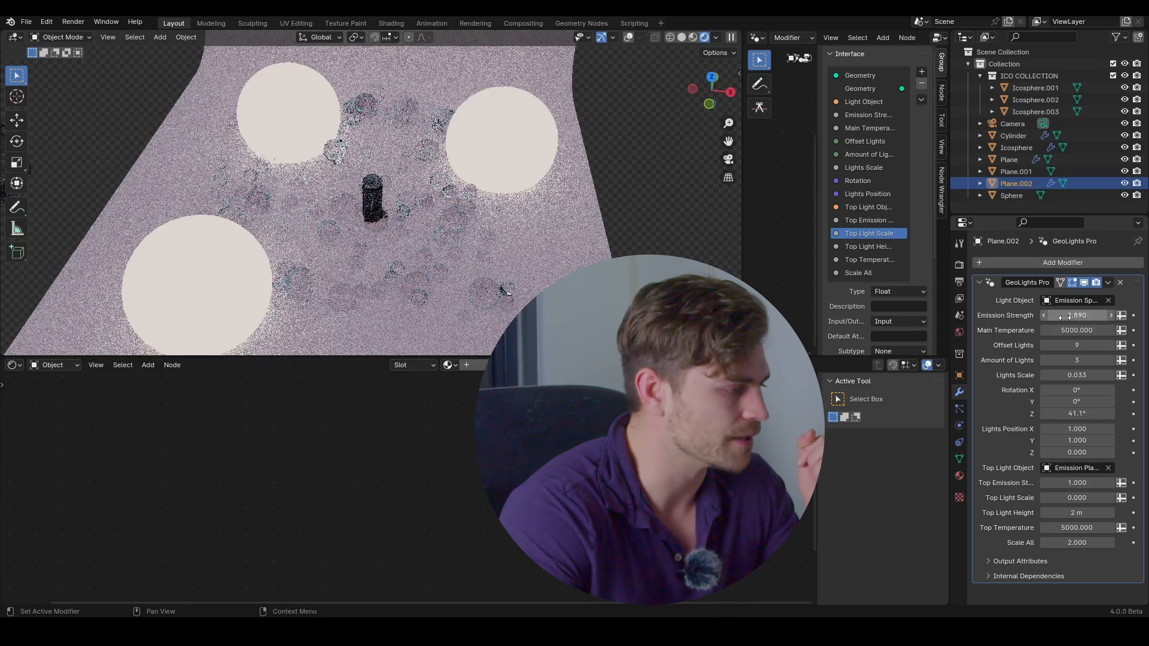
pyautogui.moveTo(534, 265); pyautogui.dragTo(351, 257, button='middle')
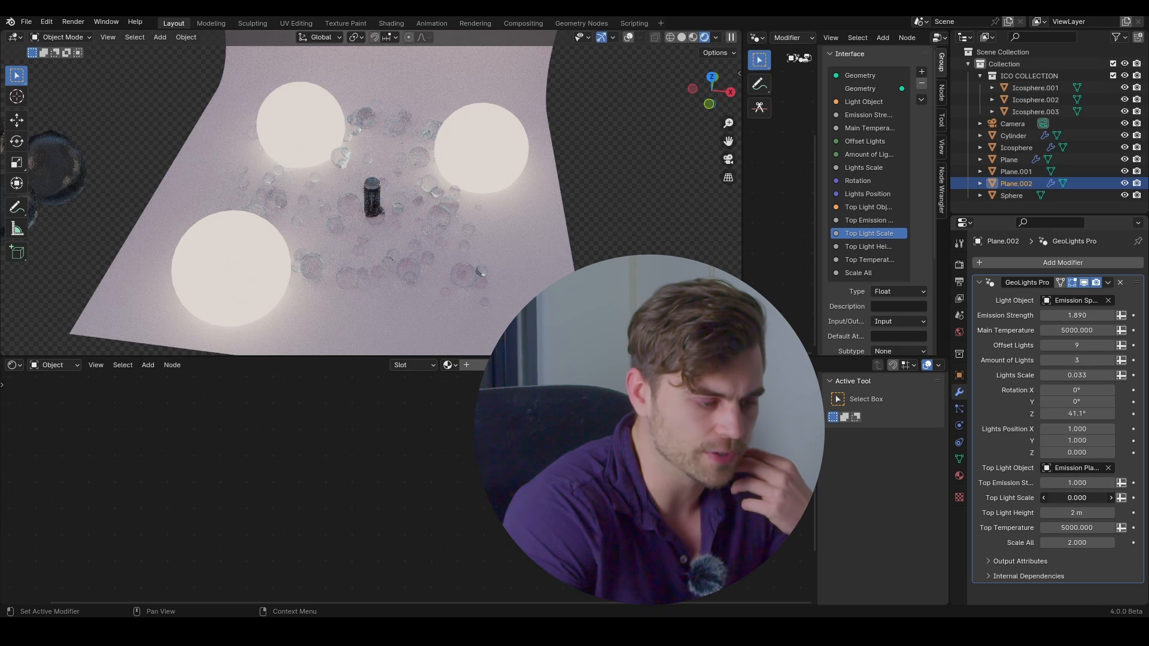
# Configure the GeoLights Pro top light with scale 0.890, emission strength 3.290 and height 0.99 m, checking it through the camera
pyautogui.moveTo(1078, 498); pyautogui.dragTo(1130, 498)
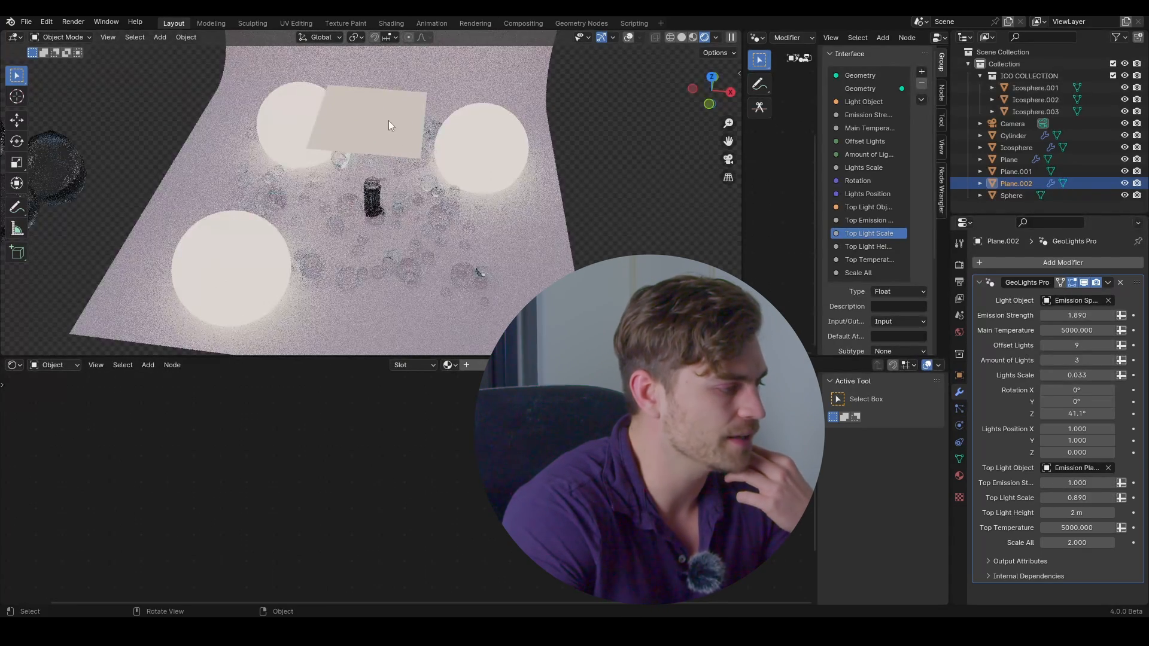
pyautogui.moveTo(1081, 483); pyautogui.dragTo(1114, 482)
pyautogui.press('KP_0')
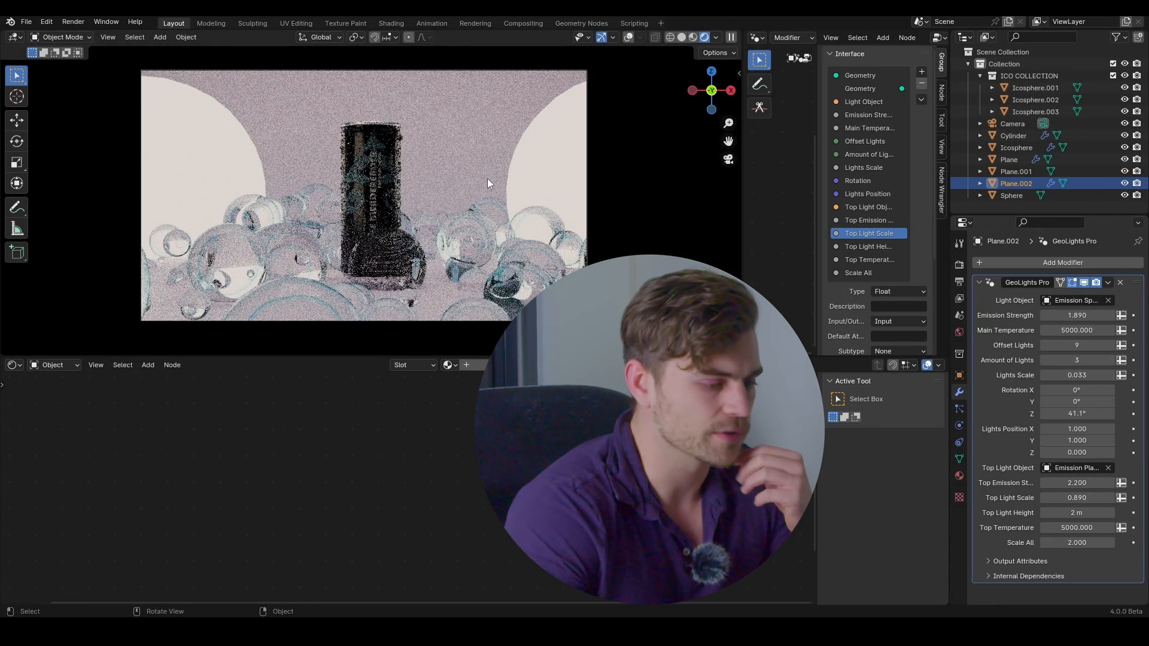
pyautogui.moveTo(1082, 515); pyautogui.dragTo(1097, 484)
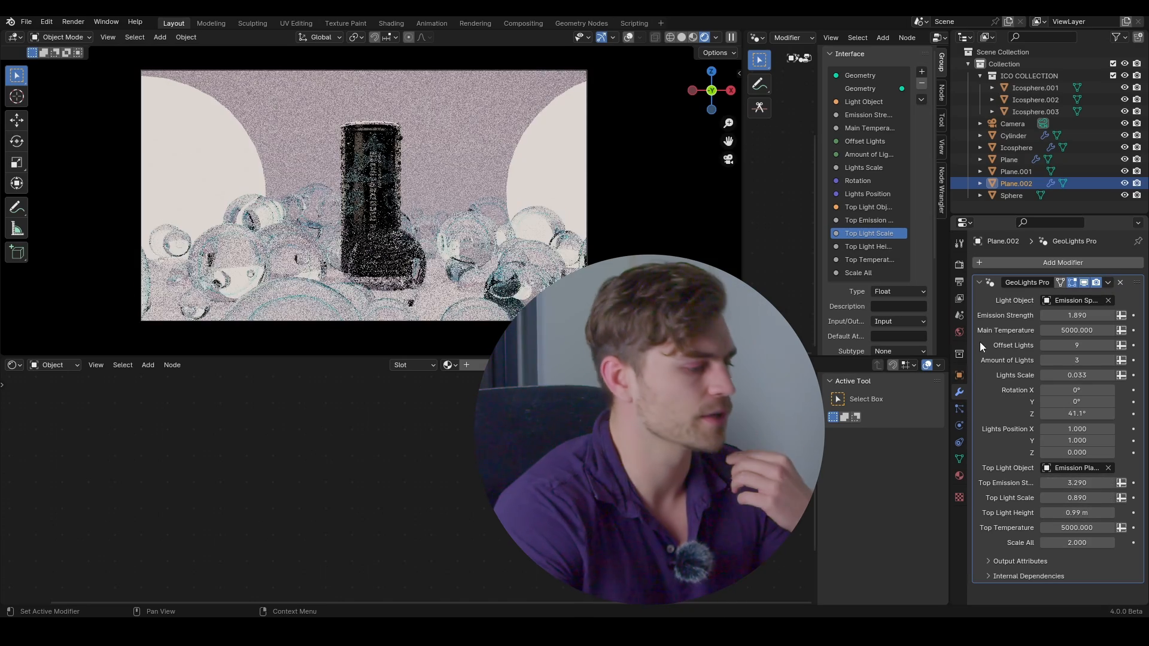
# Set both the Main Temperature and the Top Temperature of GeoLights Pro to 8000
pyautogui.click(1078, 330)
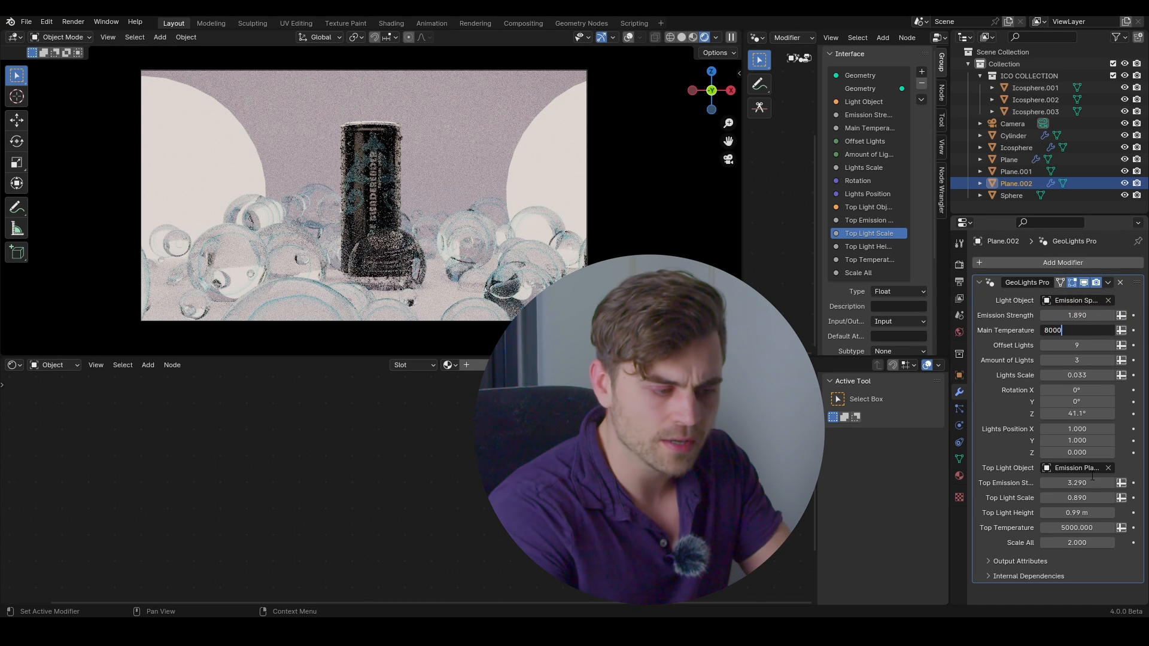
pyautogui.click(1086, 528)
pyautogui.write('80')
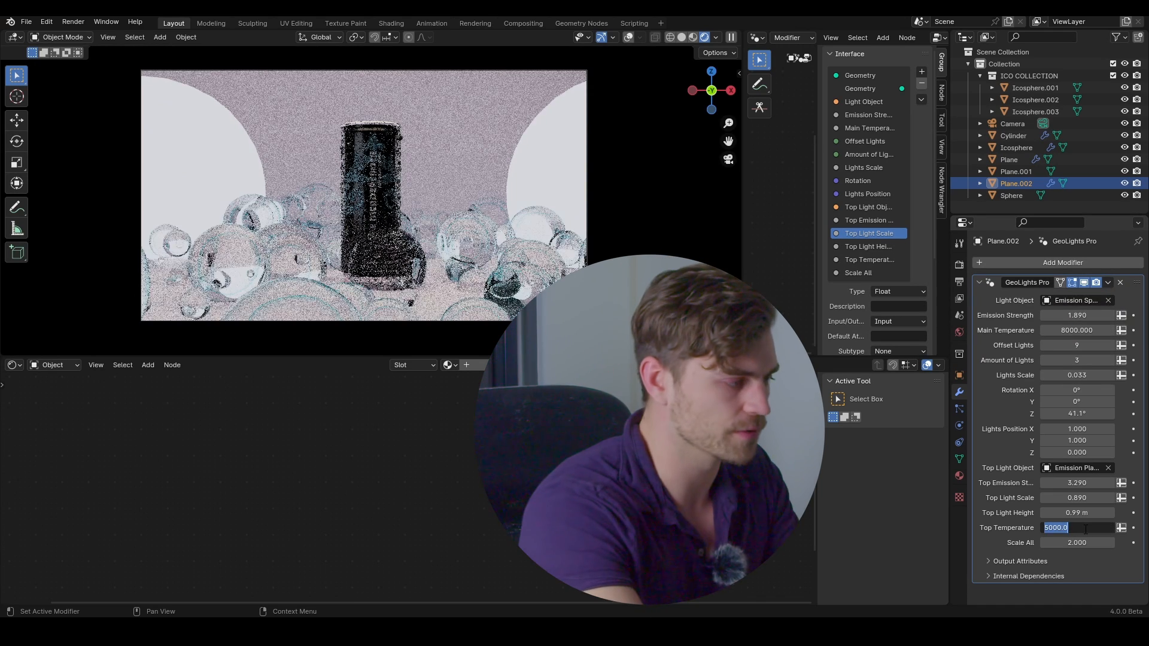
pyautogui.write('00')
pyautogui.press('Return')
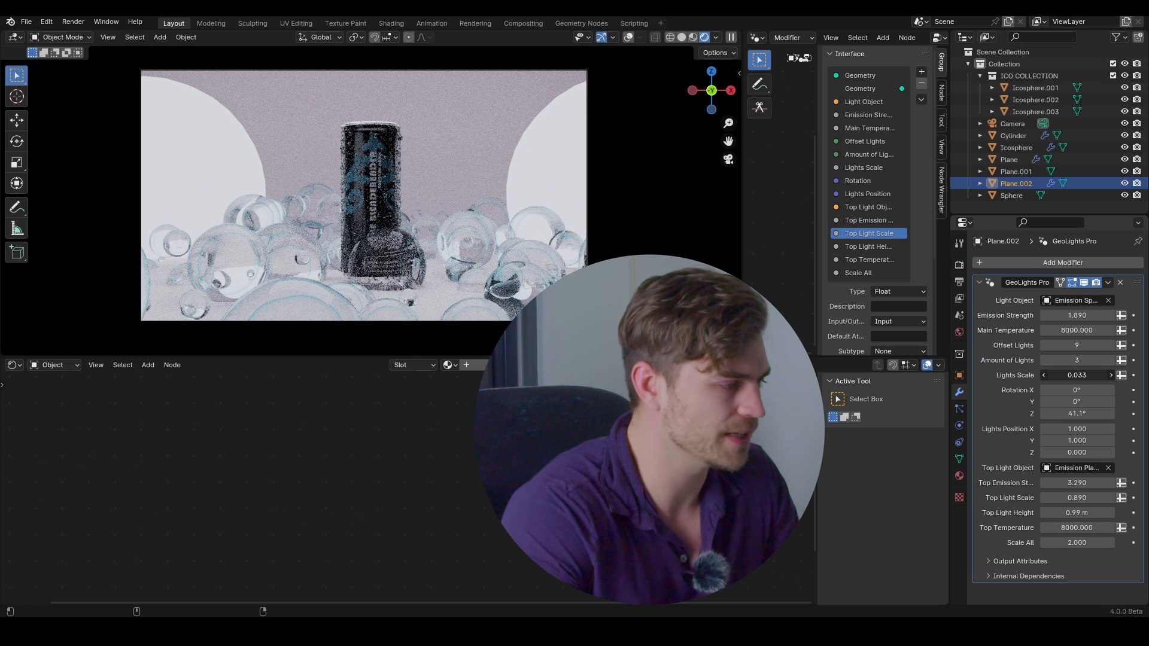
# Set the GeoLights Pro Lights Scale to 0.026 and Scale All to 2.049
pyautogui.moveTo(1078, 376); pyautogui.dragTo(1081, 373)
pyautogui.moveTo(344, 220); pyautogui.dragTo(345, 243, button='middle')
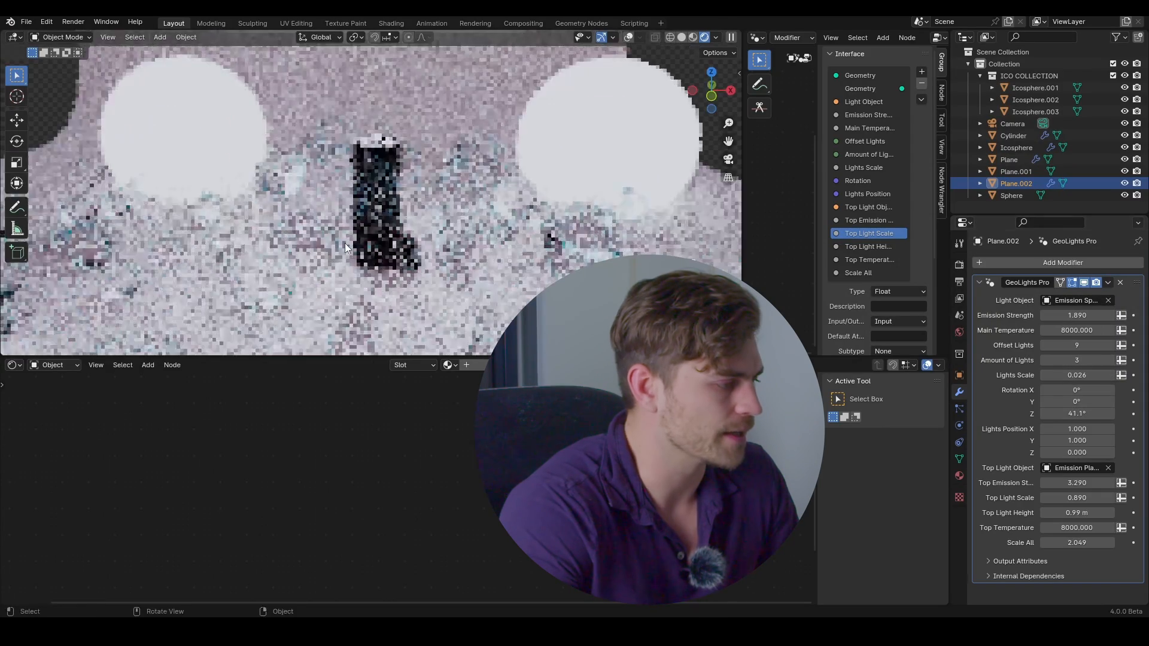
pyautogui.scroll(-4, 371, 245)
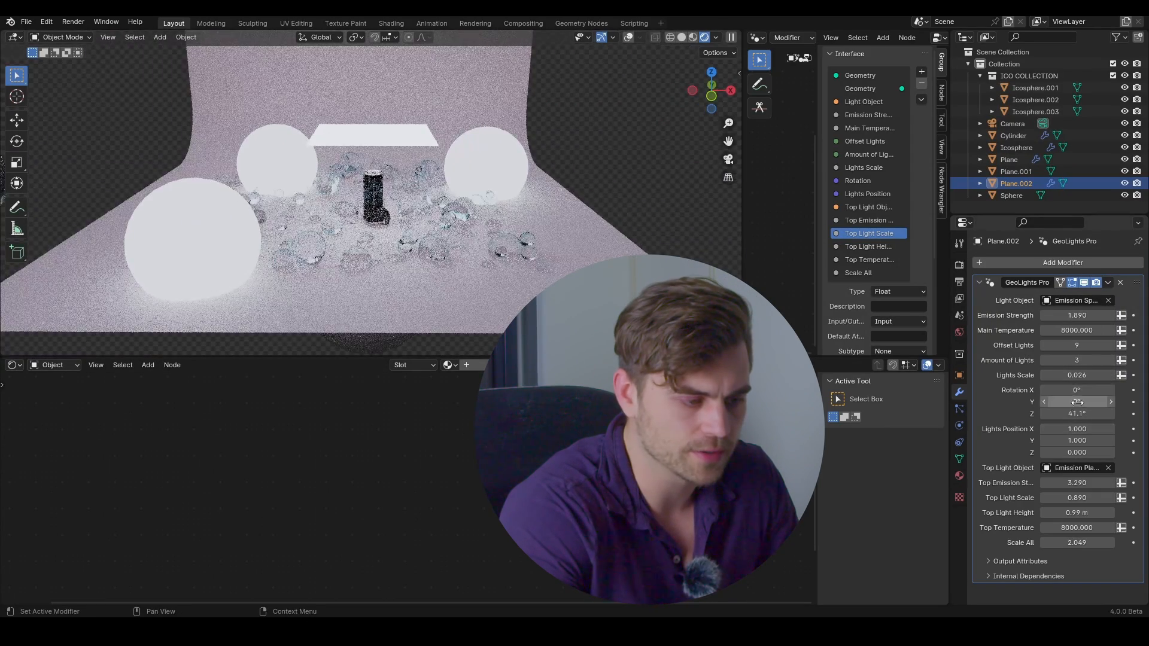
# Set the Lights Position to X 1.002 and Y 0.947, and raise the Emission Strength to 2.160
pyautogui.moveTo(1077, 429)
pyautogui.mouseDown()
pyautogui.moveTo(1068, 429)
pyautogui.moveTo(1078, 429)
pyautogui.mouseUp()
pyautogui.press('KP_0')
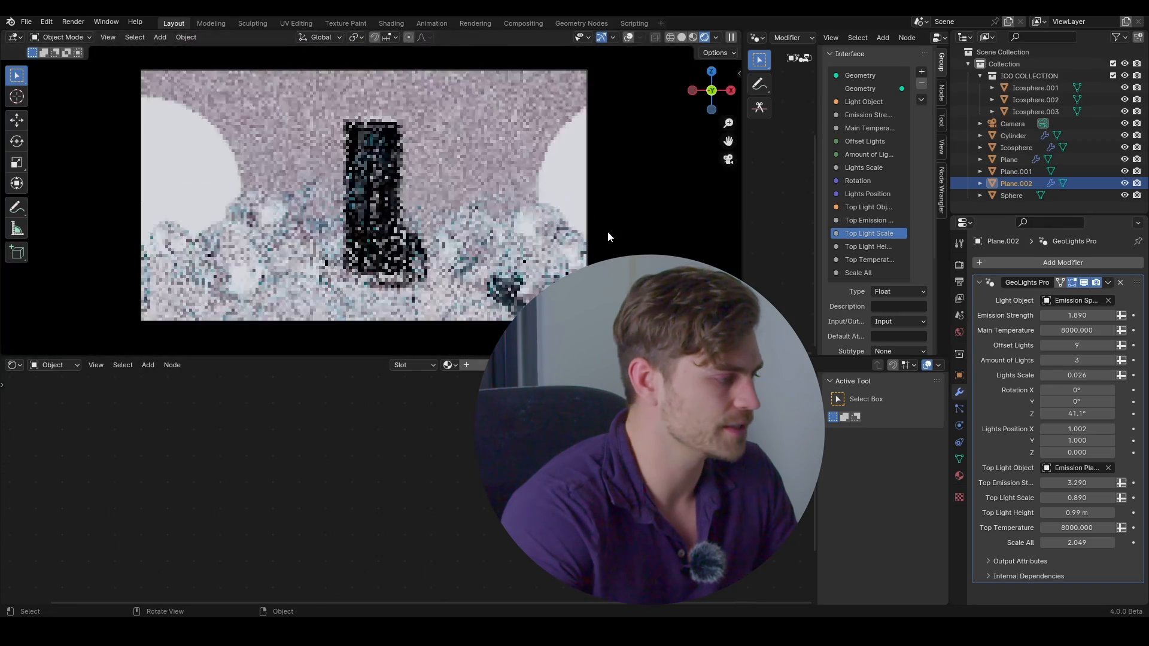
pyautogui.moveTo(1058, 440); pyautogui.dragTo(1062, 441)
pyautogui.moveTo(1067, 315); pyautogui.dragTo(1084, 315)
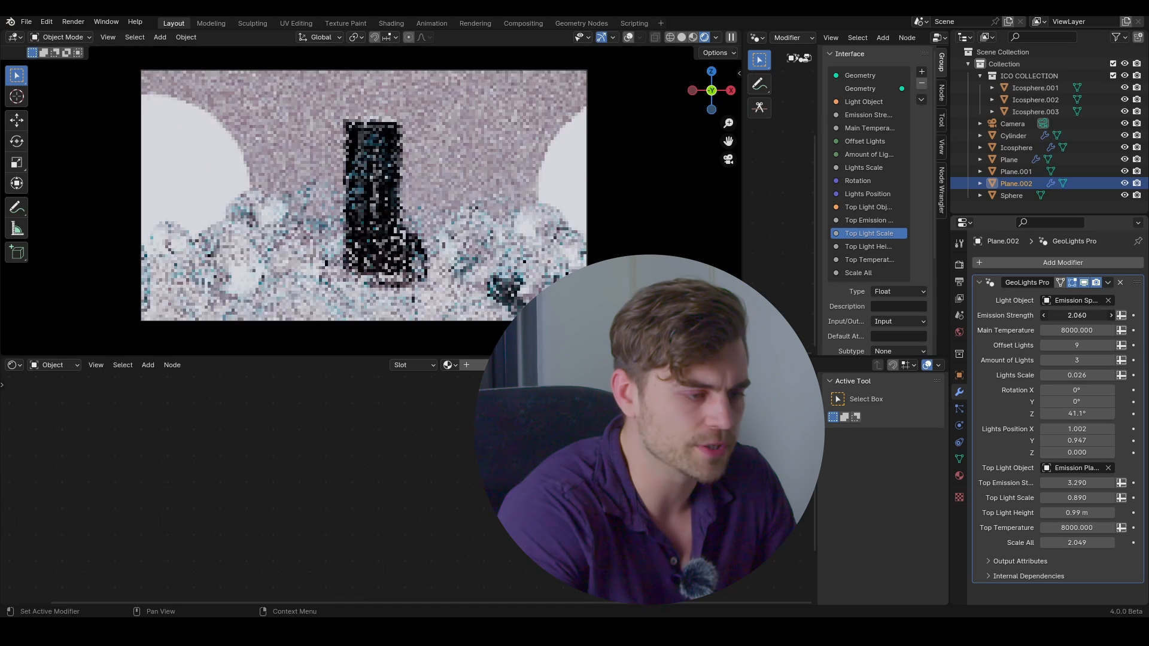
# Set the Density of the bubble plane's geometry nodes modifier to 50
pyautogui.click(553, 263)
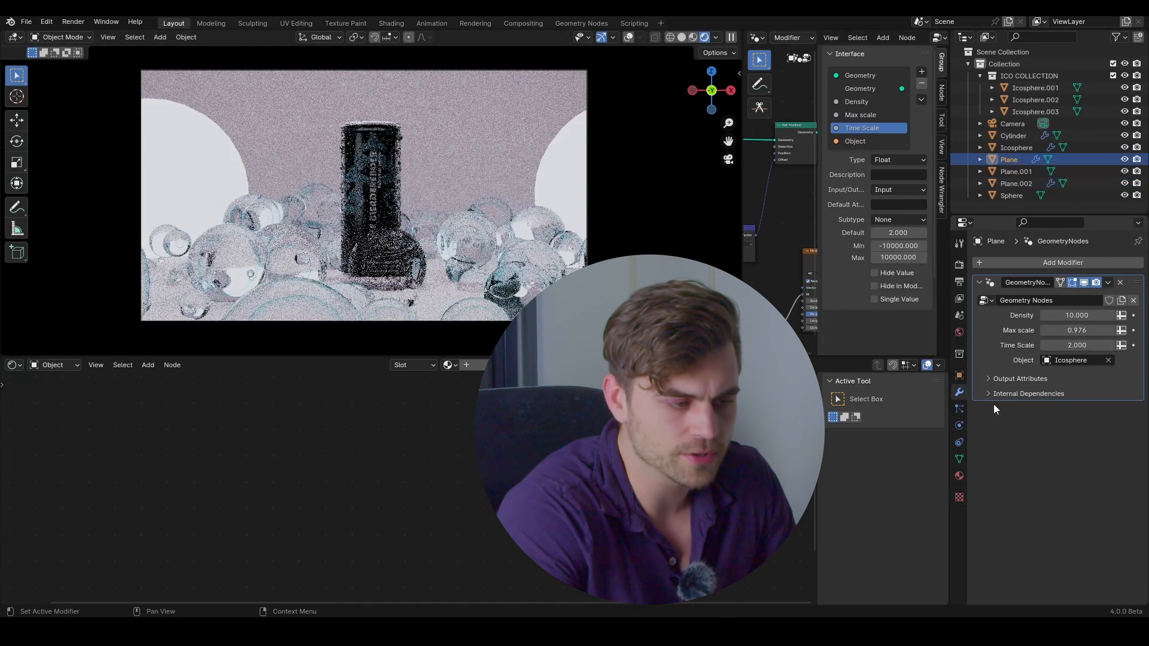
pyautogui.doubleClick(1080, 315)
pyautogui.write('50')
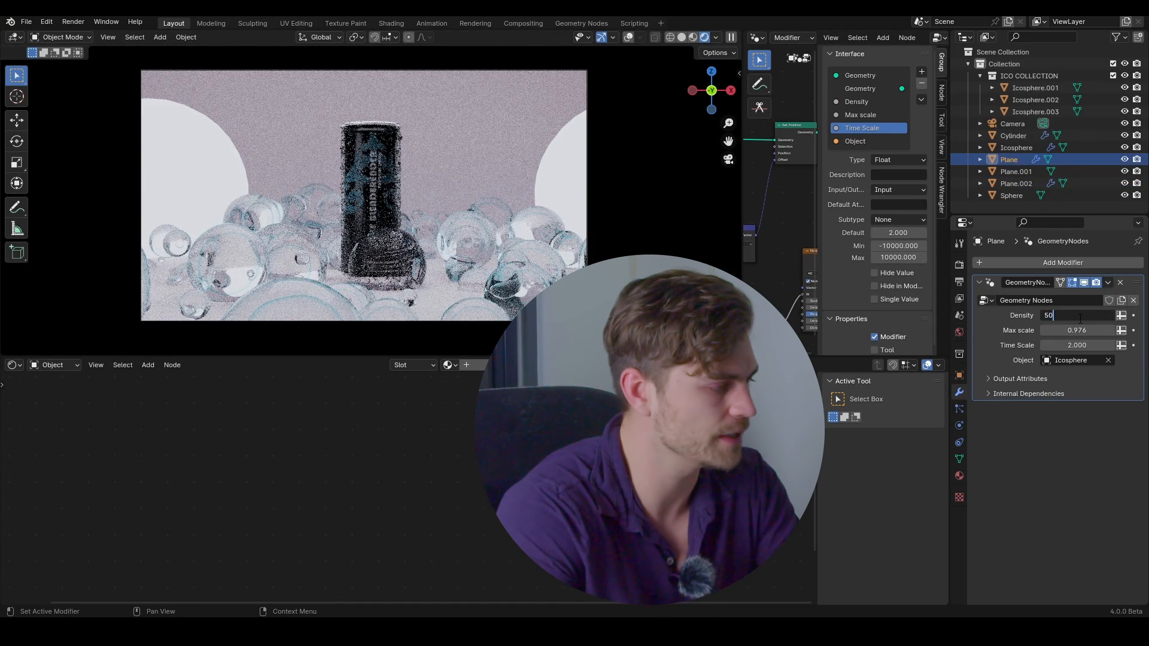
pyautogui.press('Return')
# Select the sphere below the floor and move it freehand in the camera view to reshape the bubble pile
pyautogui.click(417, 227)
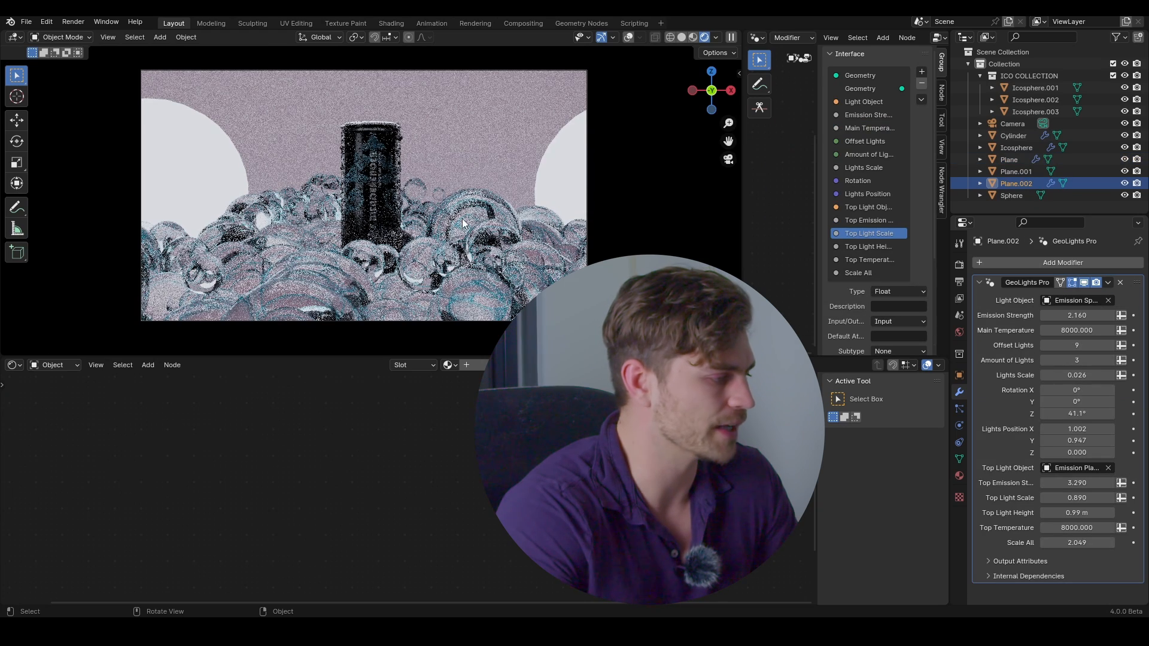
pyautogui.scroll(-2, 419, 216)
pyautogui.moveTo(402, 256); pyautogui.dragTo(390, 282, button='middle')
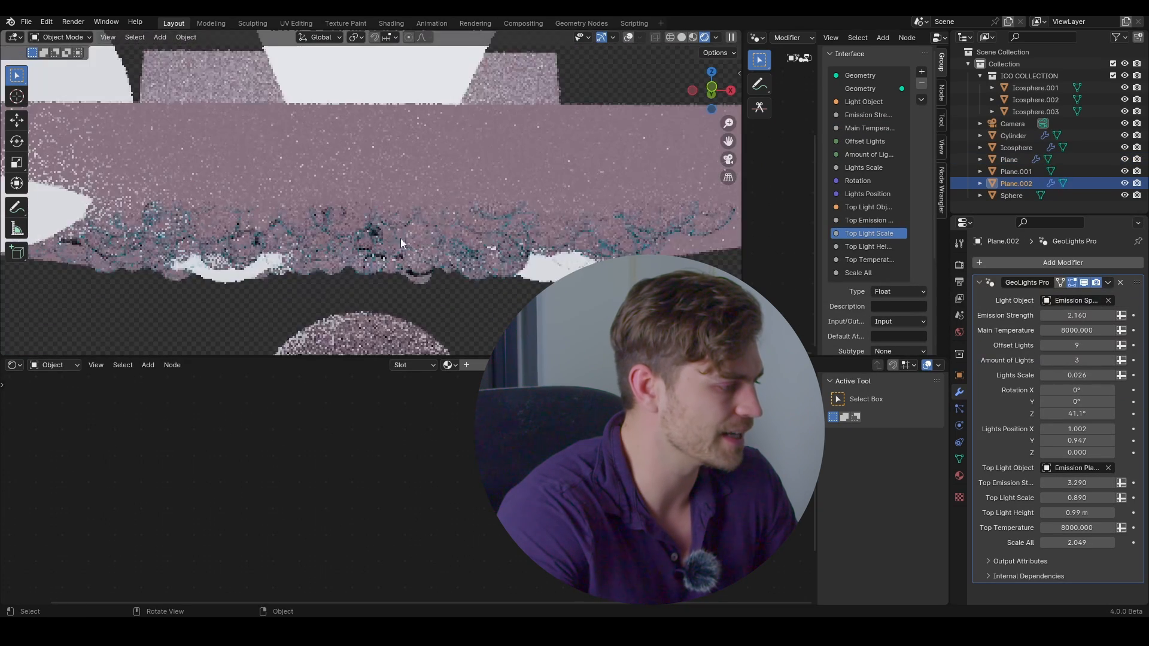
pyautogui.click(390, 298)
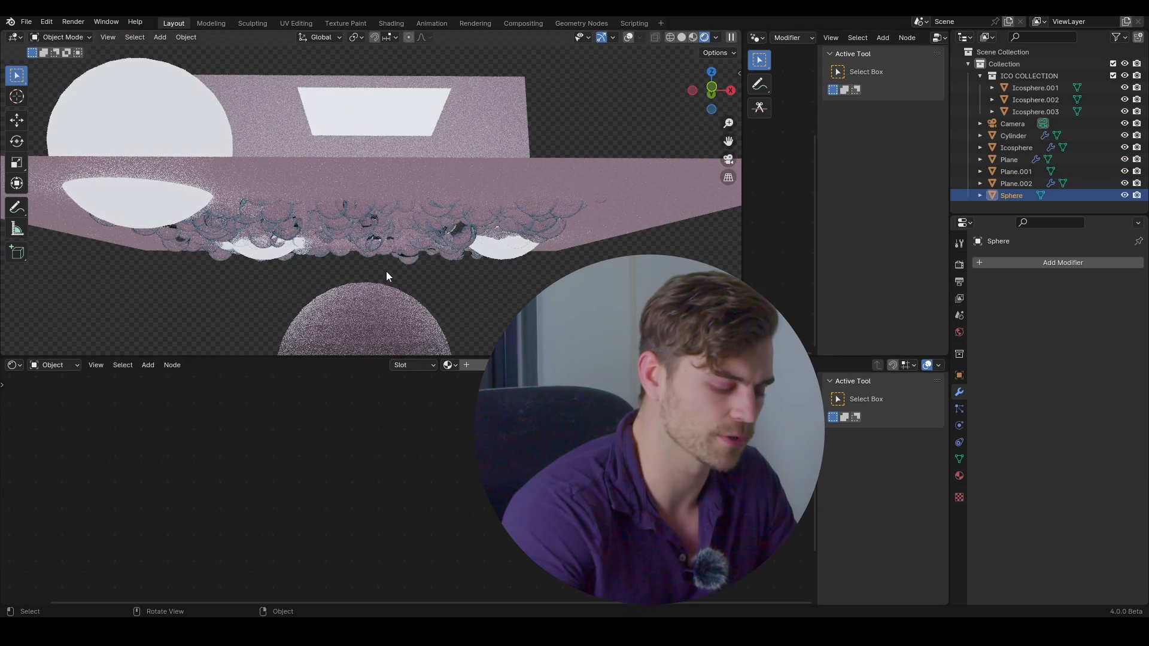
pyautogui.press('KP_0')
pyautogui.scroll(2, 386, 270)
pyautogui.press('g')
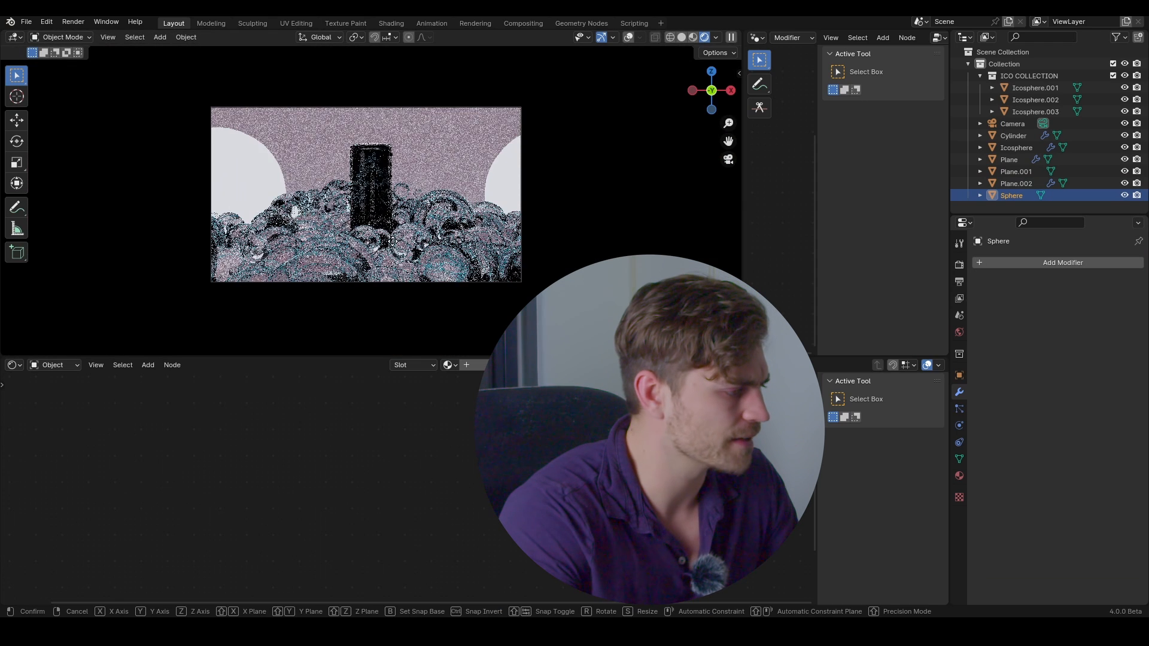
pyautogui.click(443, 183)
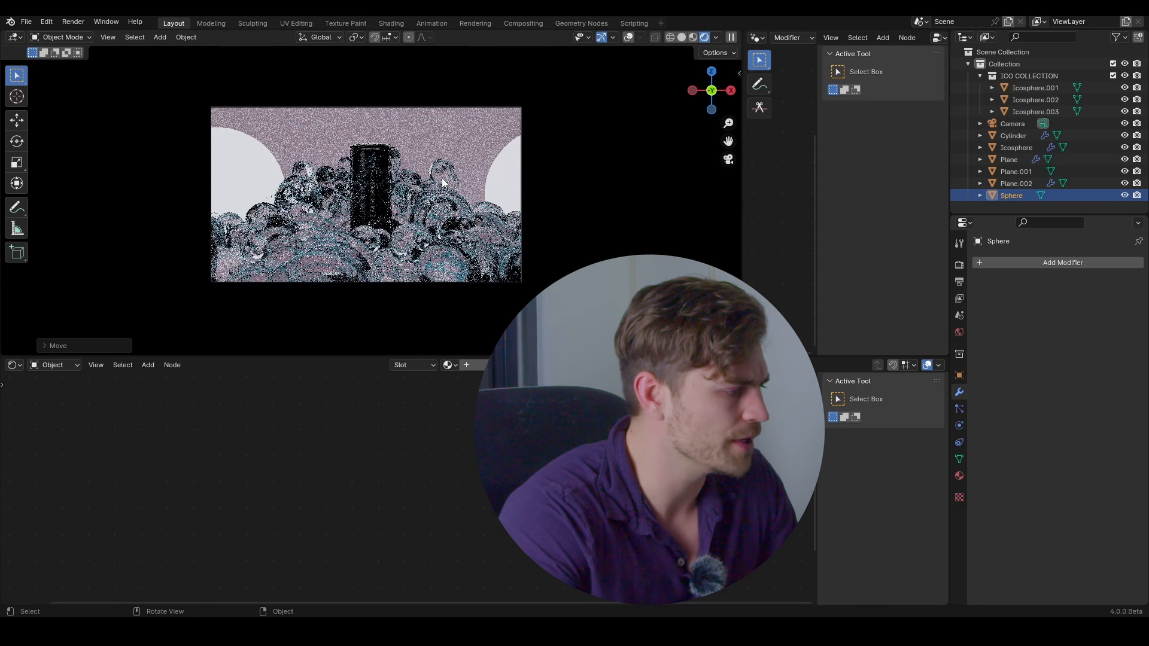
# Scale the sphere up by about 1.22 and adjust its height along the Z axis
pyautogui.press('s')
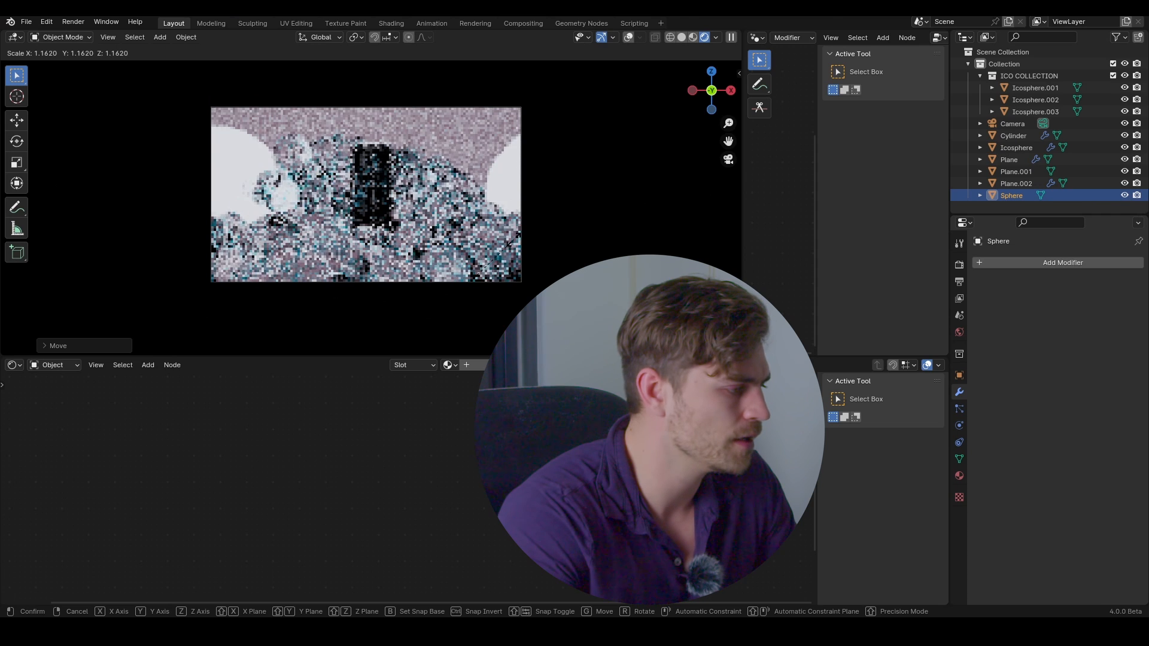
pyautogui.click(481, 185)
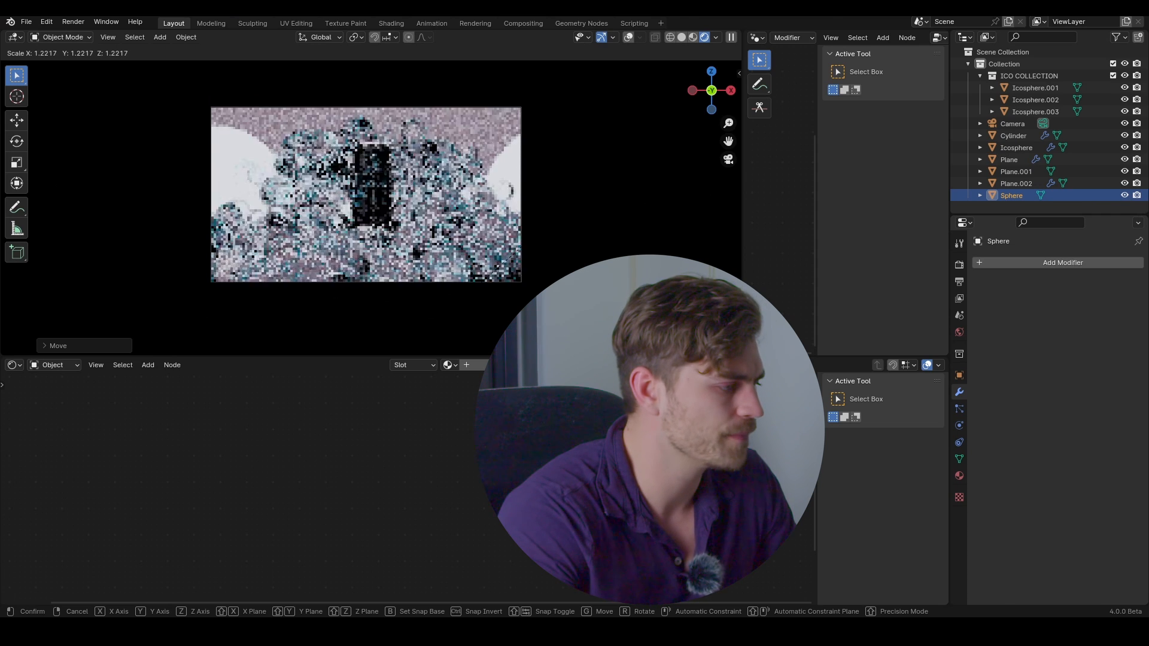
pyautogui.press('g')
pyautogui.press('z')
pyautogui.click(480, 185)
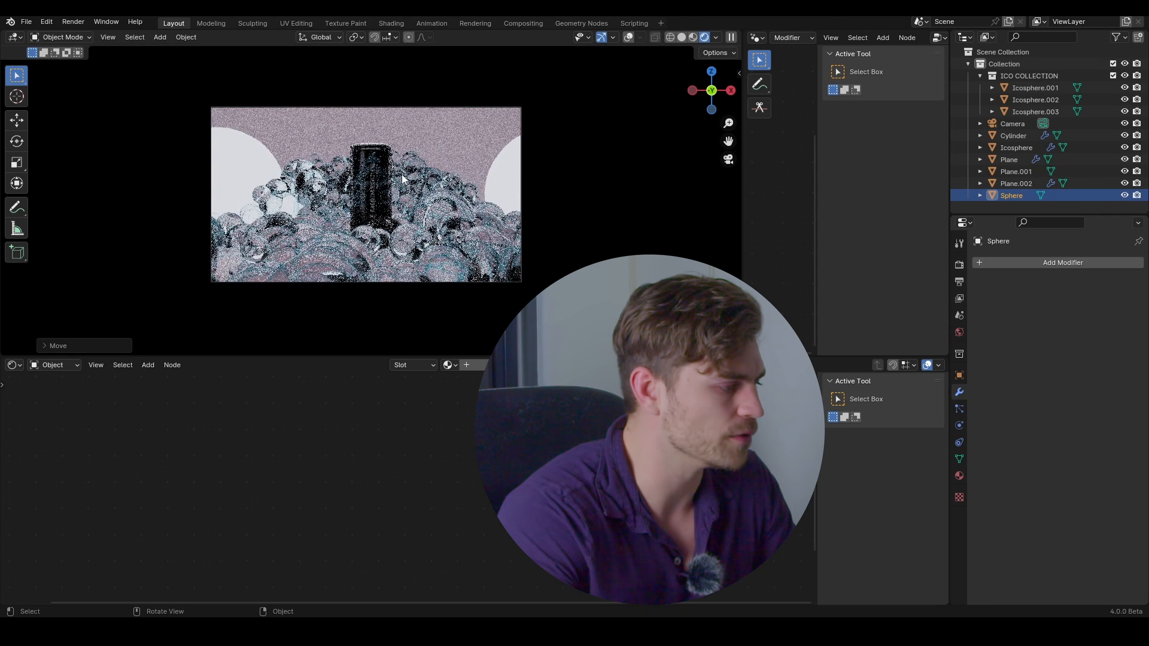
# Retune GeoLights Pro to Z rotation 52.3°, Offset Lights 5, Emission Strength 2.900, Lights Scale 0.022, Top Emission Strength 4.380 and Scale All 2.769, comparing with it hidden
pyautogui.click(496, 200)
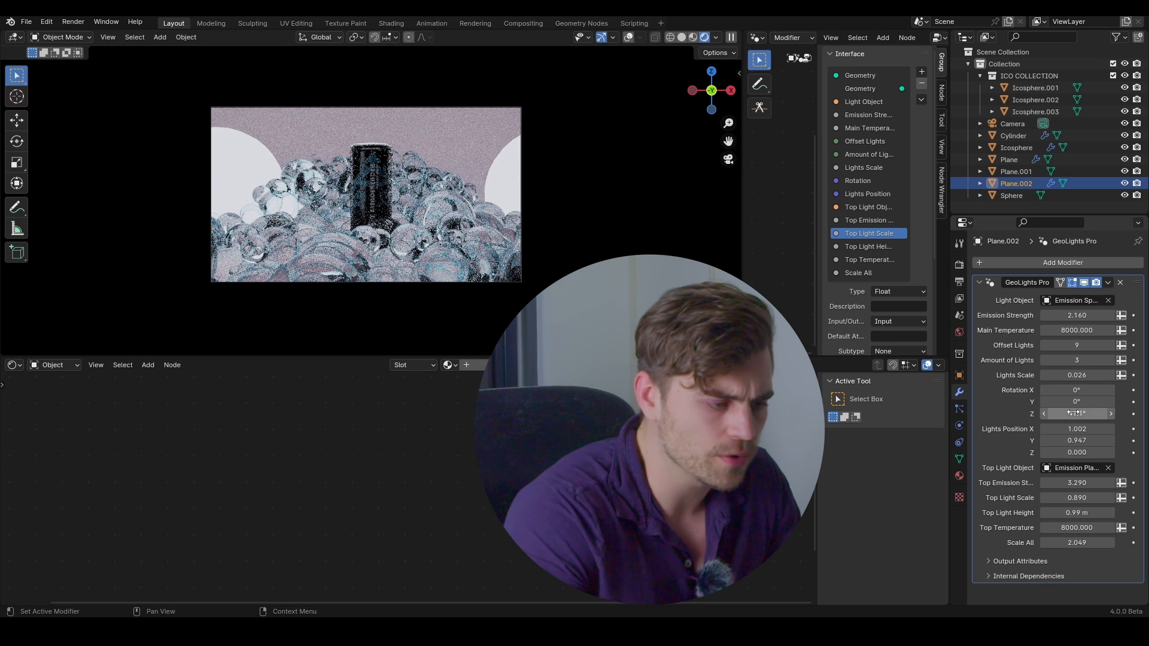
pyautogui.moveTo(1076, 413)
pyautogui.mouseDown()
pyautogui.moveTo(1101, 413)
pyautogui.moveTo(1084, 414)
pyautogui.mouseUp()
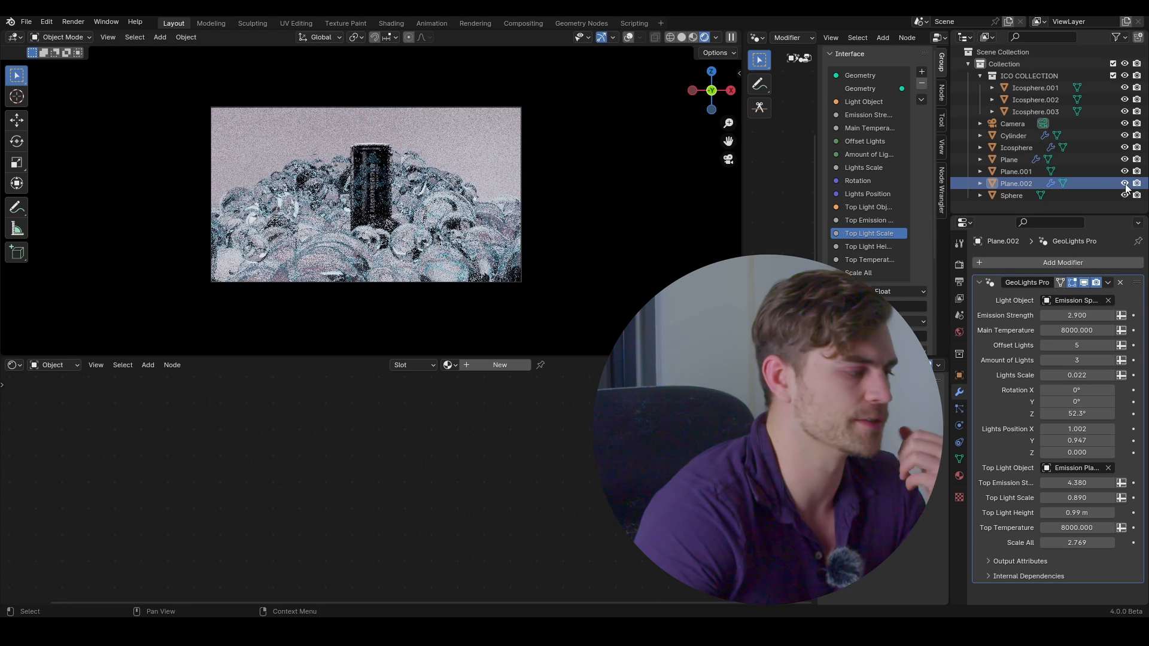
pyautogui.click(1126, 184)
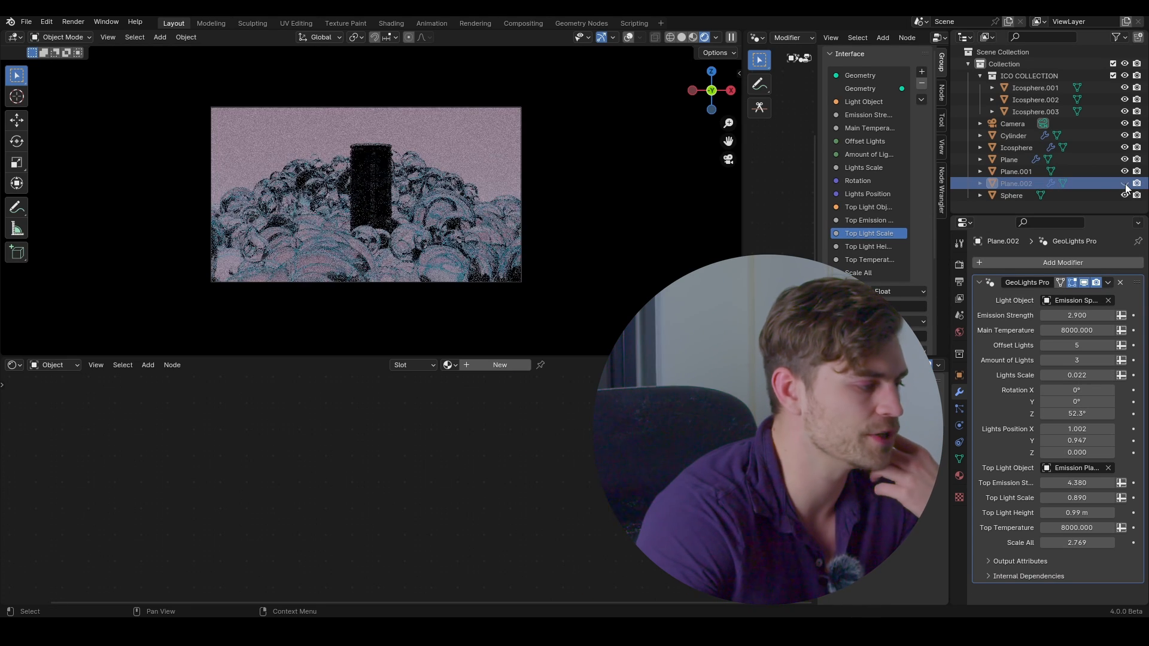
pyautogui.click(1126, 184)
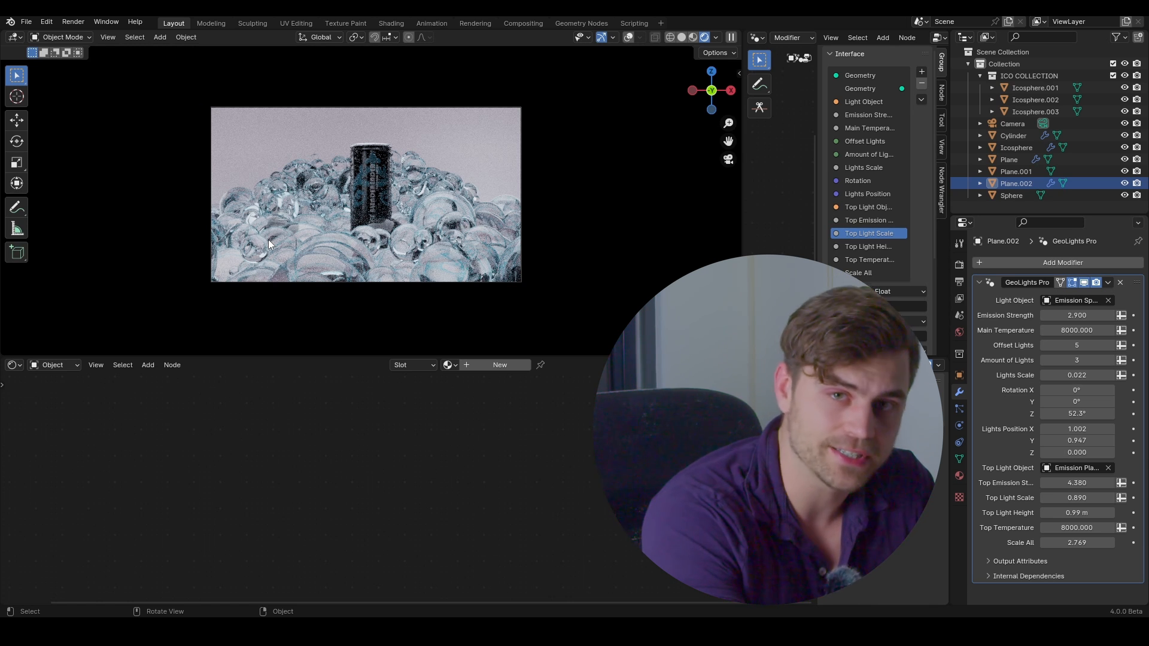
# Select the curved backdrop plane and turn off the emission strength of its Principled BSDF material
pyautogui.click(466, 137)
pyautogui.scroll(5, 422, 512)
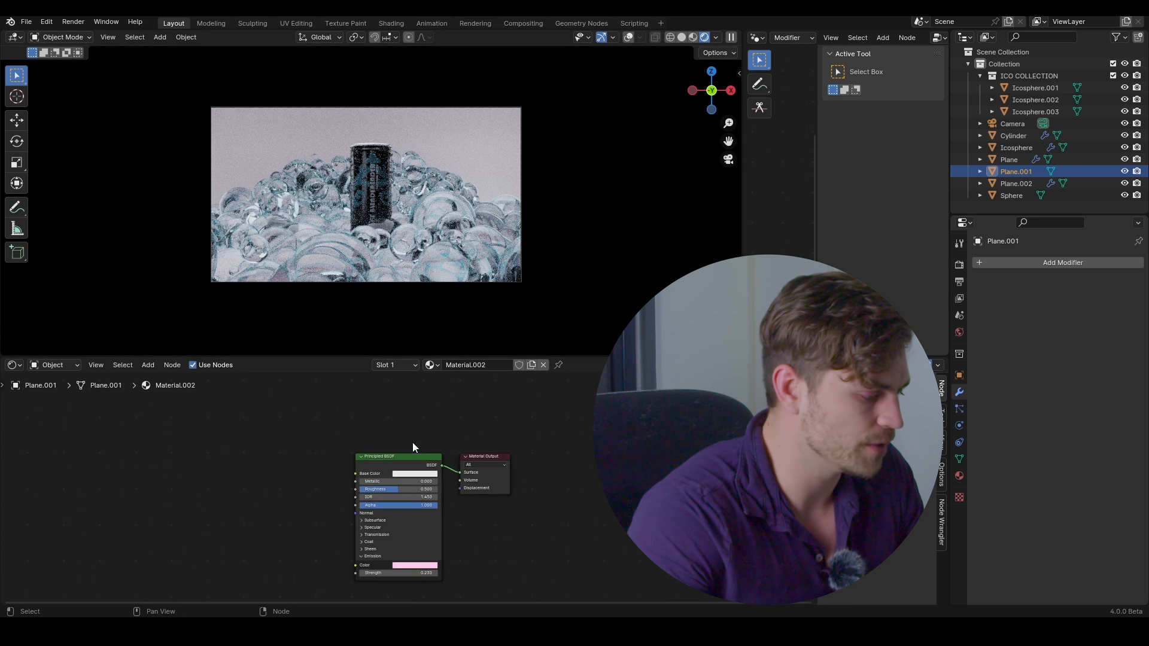
pyautogui.scroll(2, 455, 520)
pyautogui.click(470, 572)
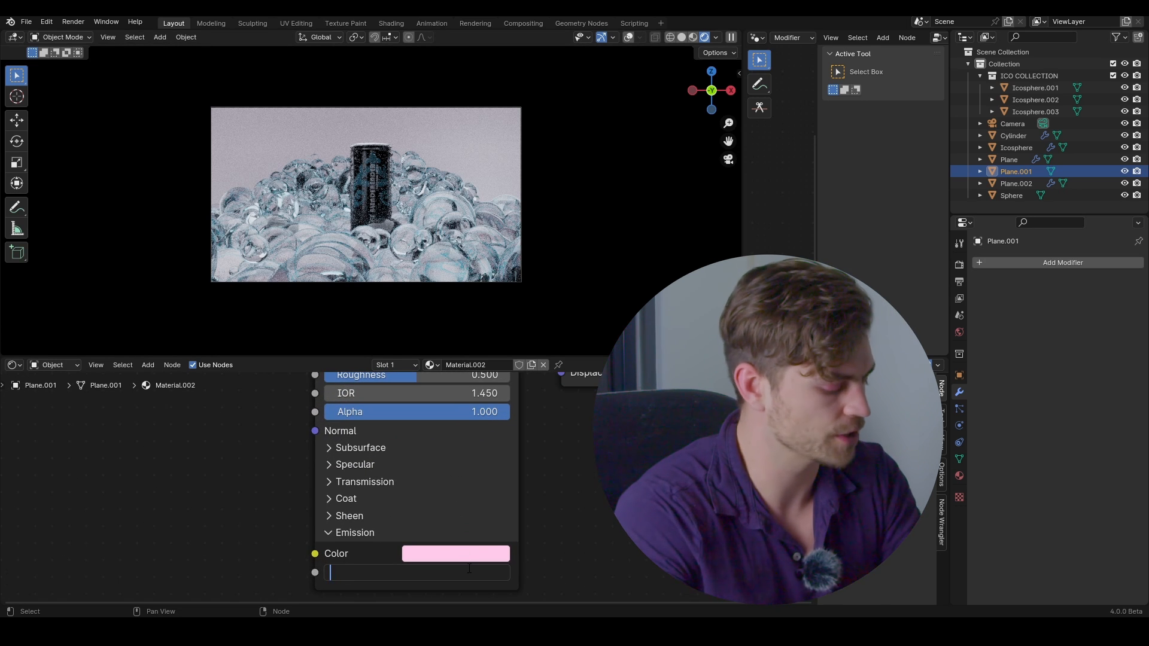
pyautogui.press('Return')
# Change the backdrop material's Base Color to a soft pink
pyautogui.scroll(4, 464, 467)
pyautogui.moveTo(461, 412); pyautogui.dragTo(451, 559, button='middle')
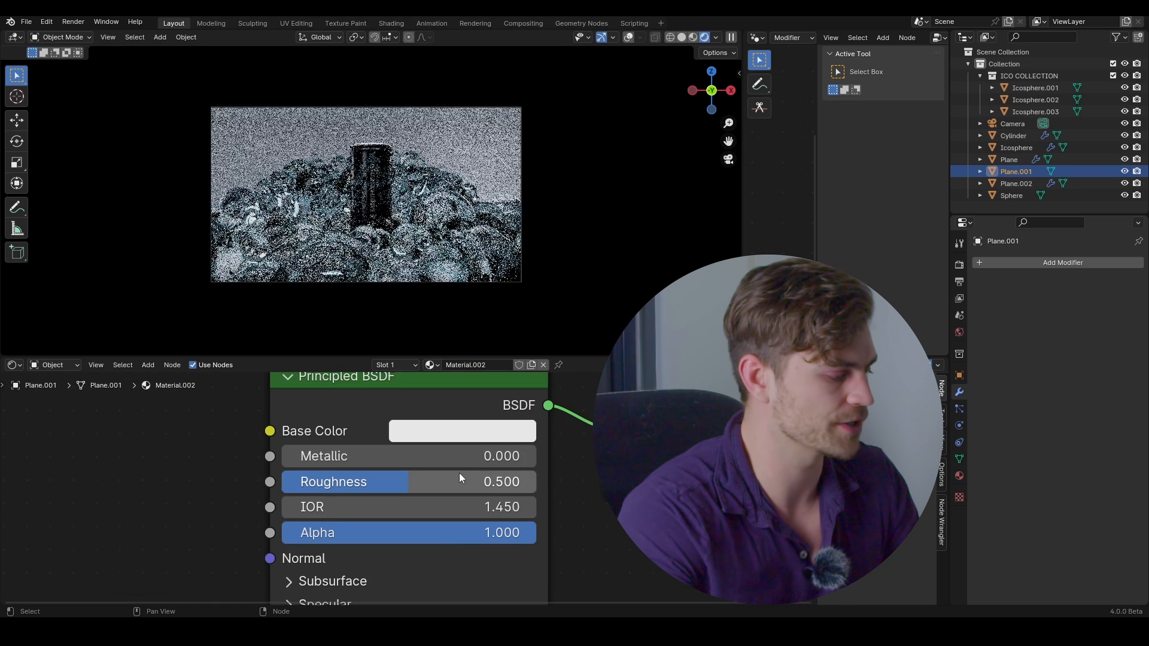
pyautogui.scroll(1, 461, 467)
pyautogui.moveTo(475, 389); pyautogui.dragTo(480, 433, button='middle')
pyautogui.click(486, 469)
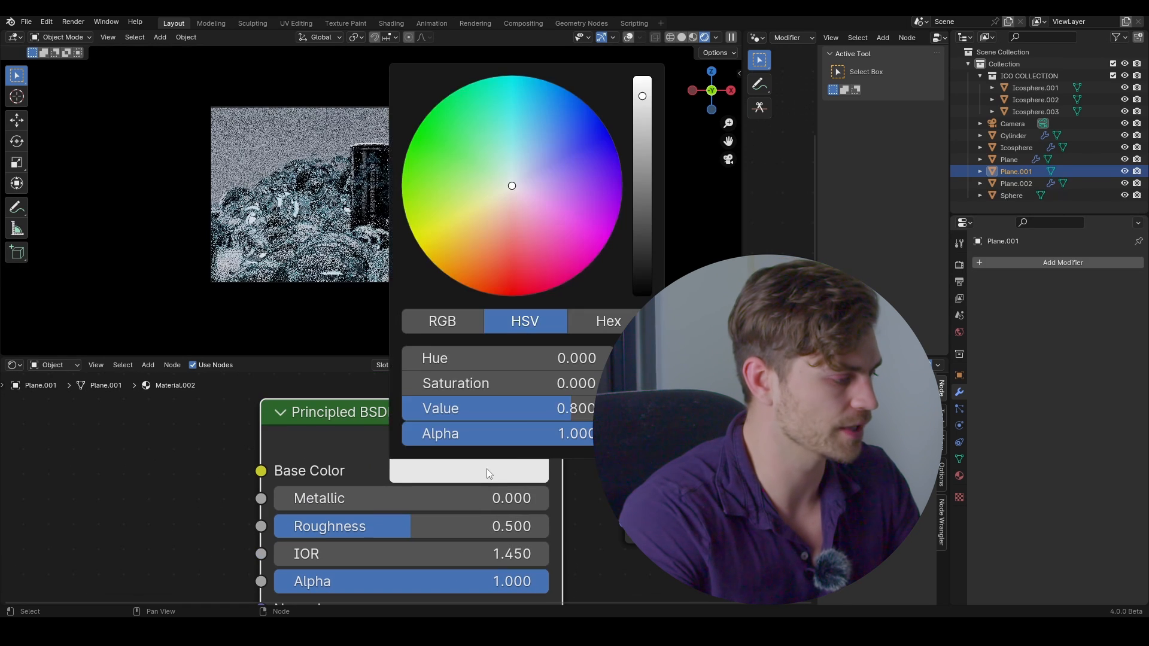
pyautogui.click(533, 221)
pyautogui.click(526, 216)
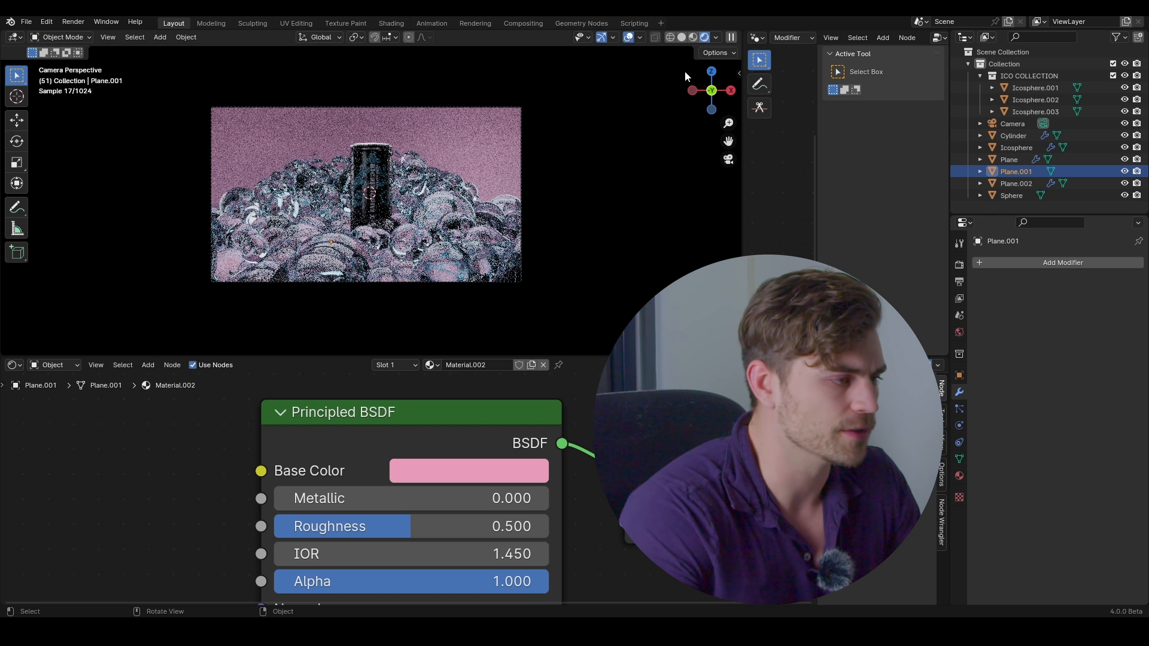
# Select the camera, enable Depth of Field with the can's Cylinder as Focus Object, and adjust the F-Stop
pyautogui.click(682, 38)
pyautogui.click(486, 107)
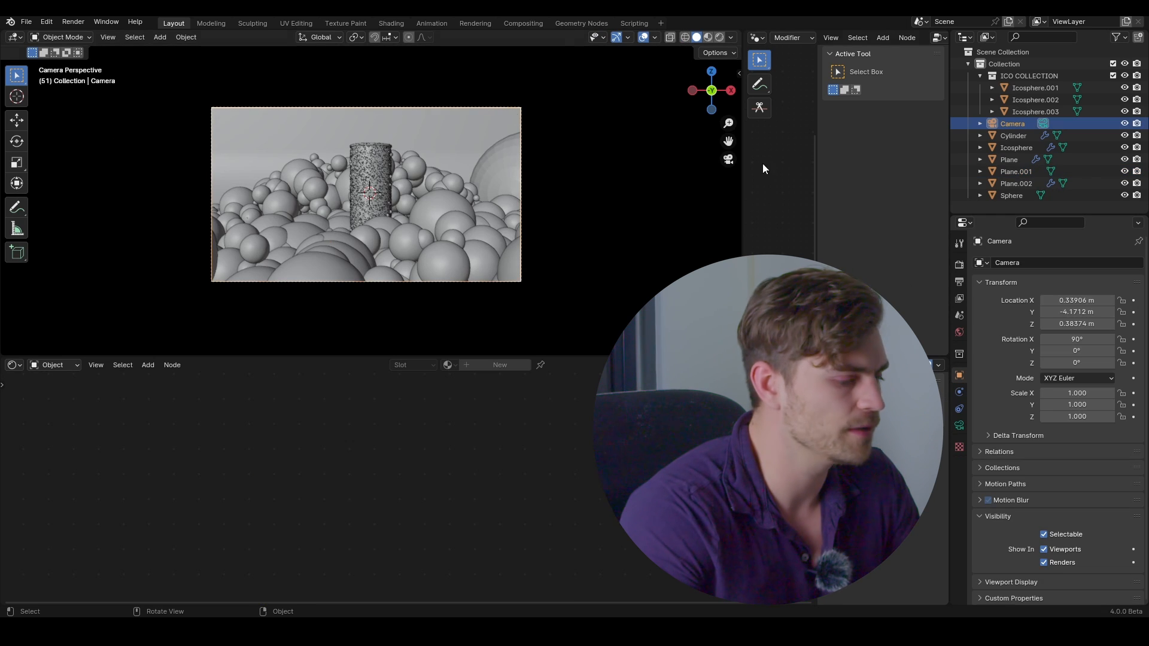
pyautogui.click(959, 425)
pyautogui.scroll(-5, 1006, 431)
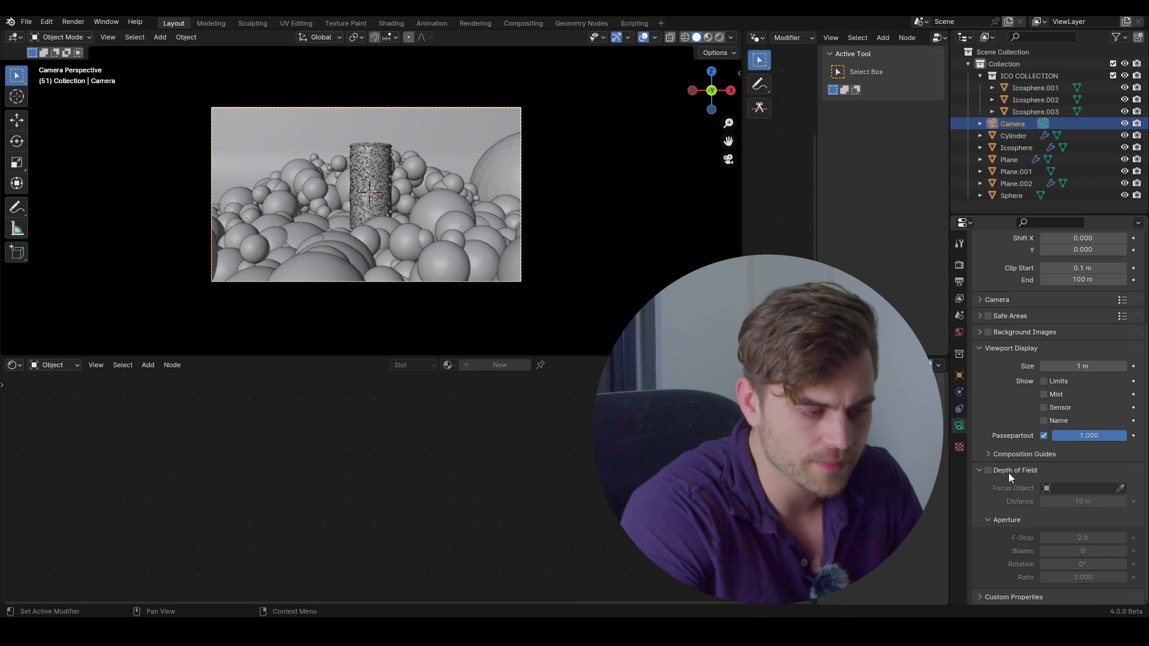
pyautogui.click(988, 471)
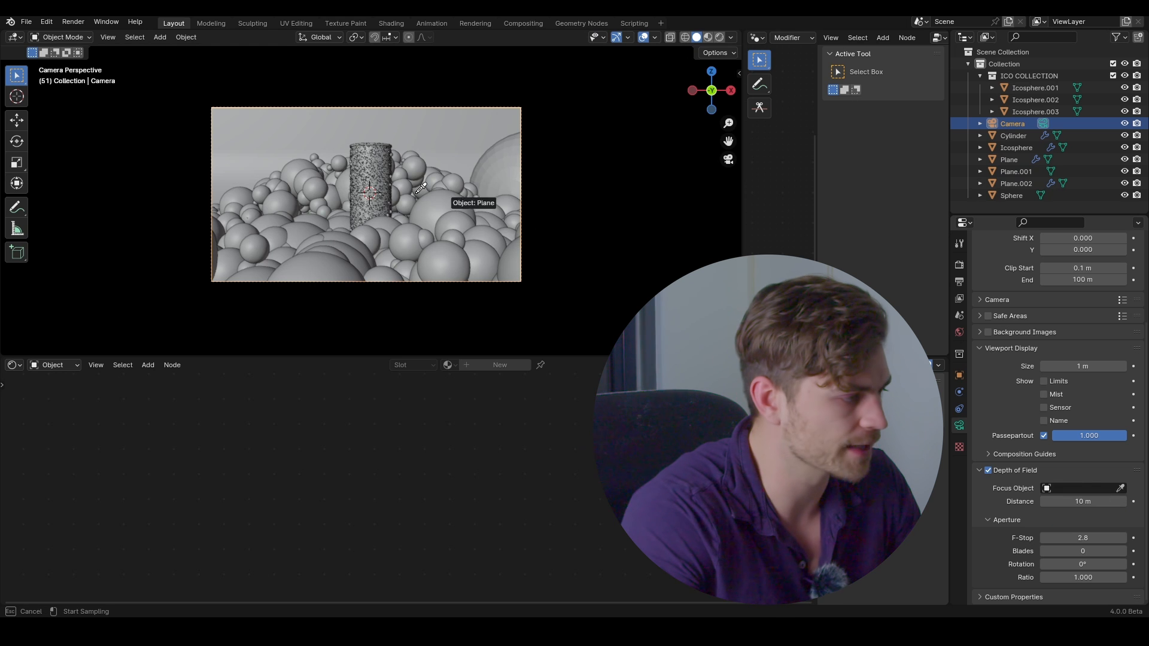
pyautogui.click(373, 166)
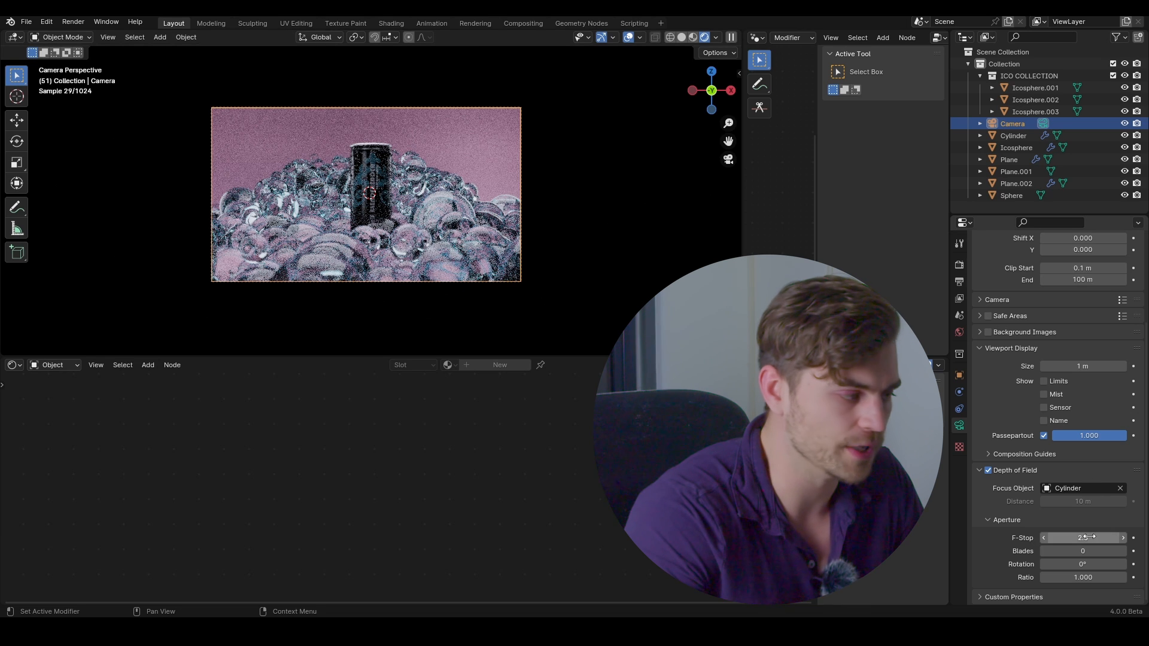
pyautogui.moveTo(1083, 538); pyautogui.dragTo(1089, 538)
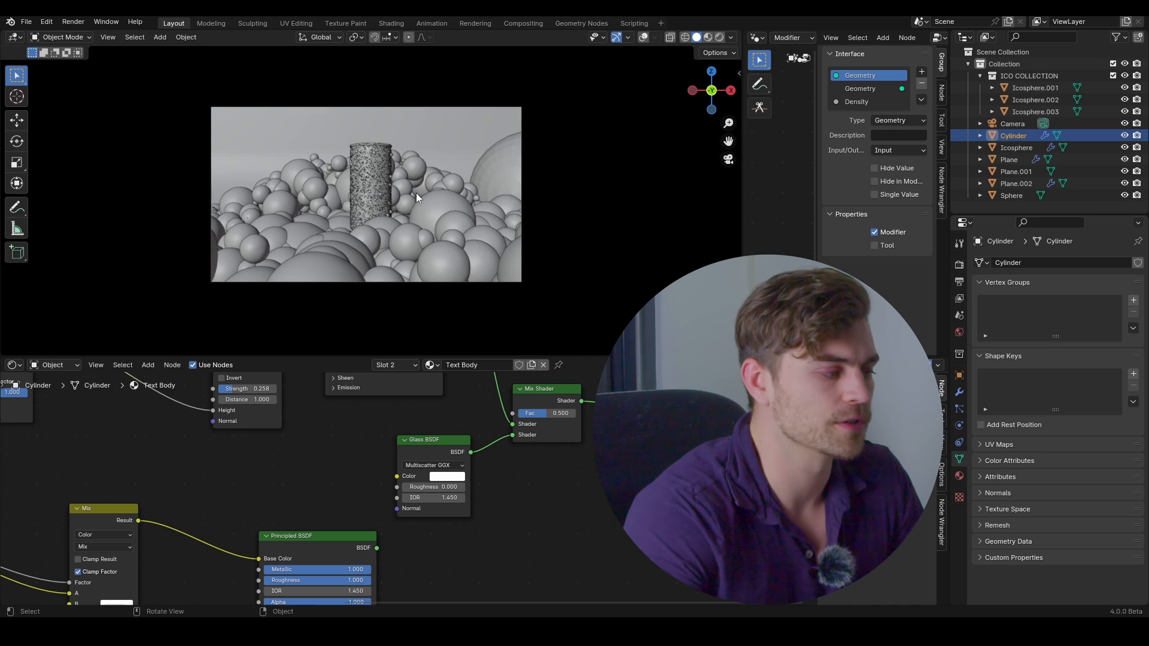
# Play the animation and adjust the Time Scale in the bubble plane's Geometry Nodes modifier
pyautogui.press('space')
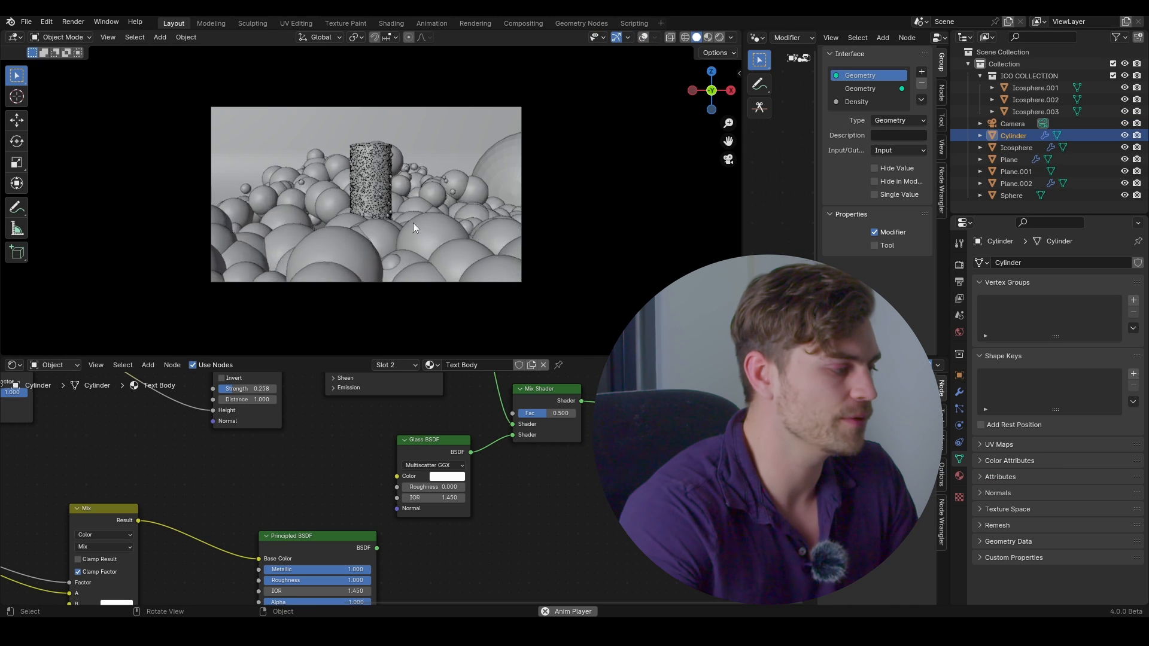
pyautogui.click(417, 232)
pyautogui.click(960, 392)
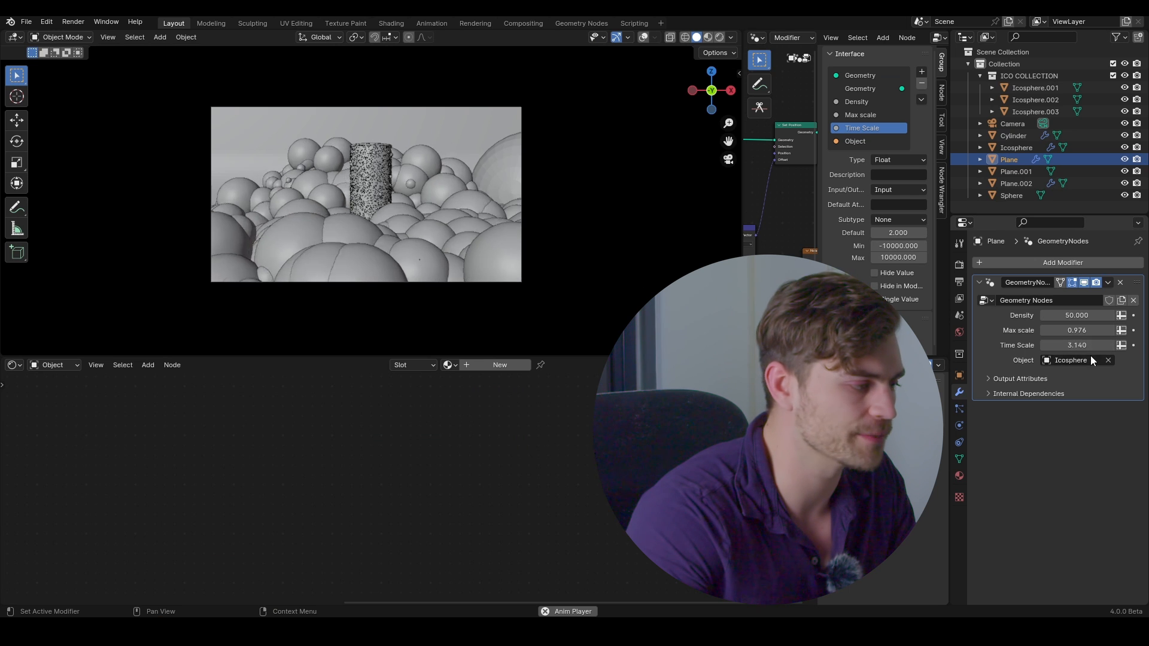
pyautogui.moveTo(1081, 345); pyautogui.dragTo(1102, 330)
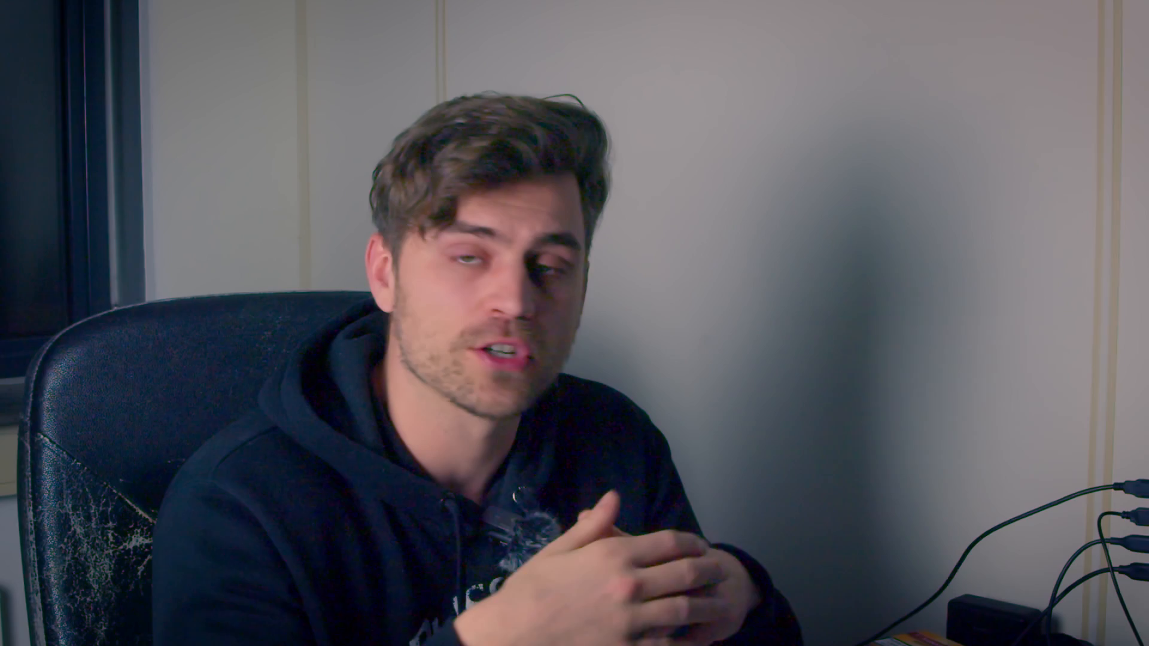